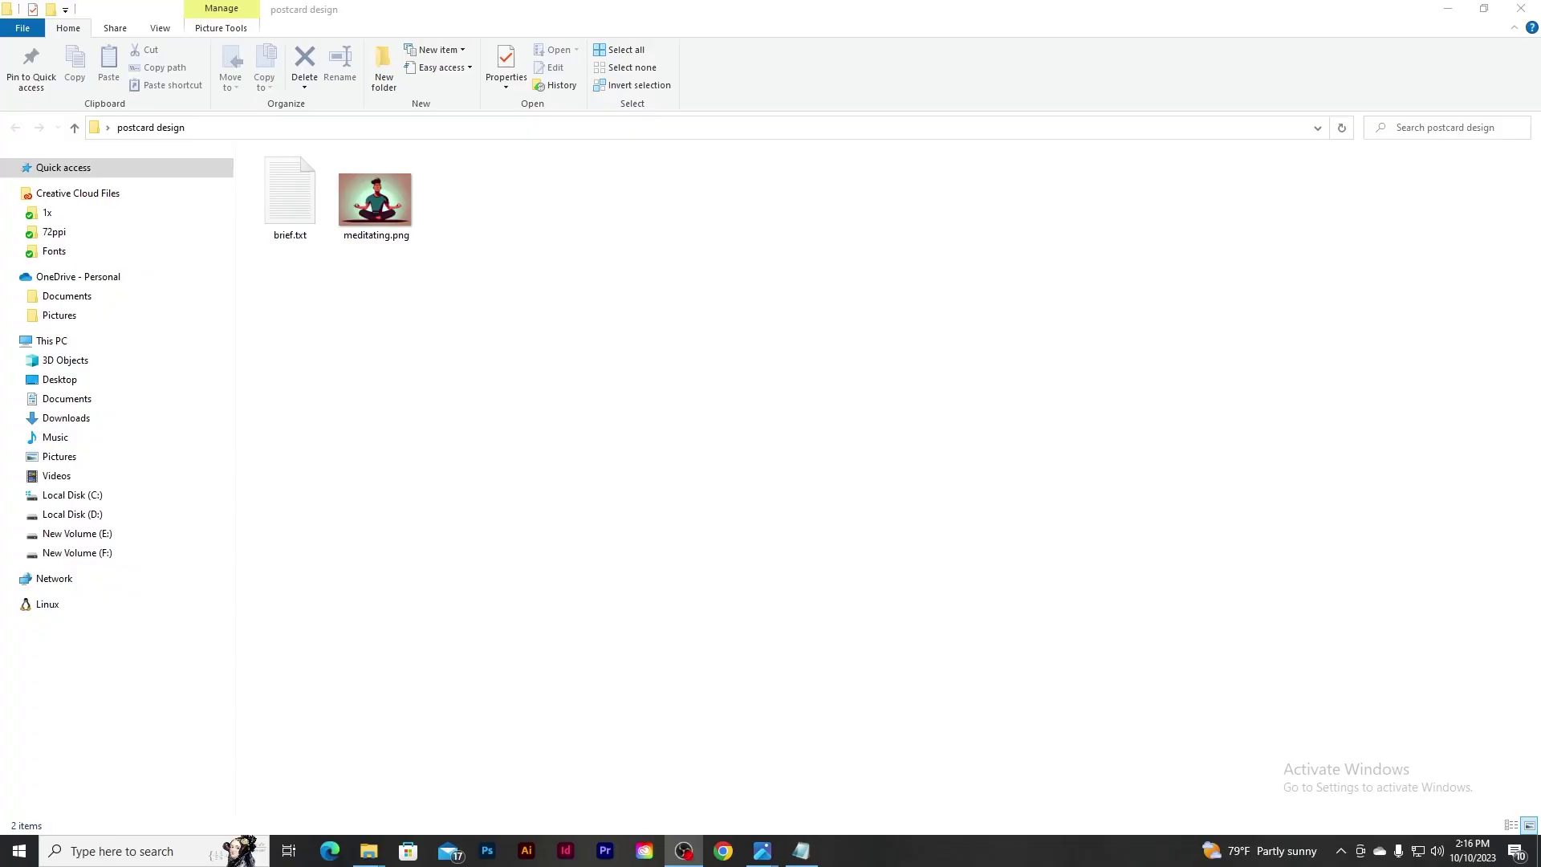
# Preview meditating.png in Photos, then open brief.txt in Notepad.
pyautogui.doubleClick(373, 201)
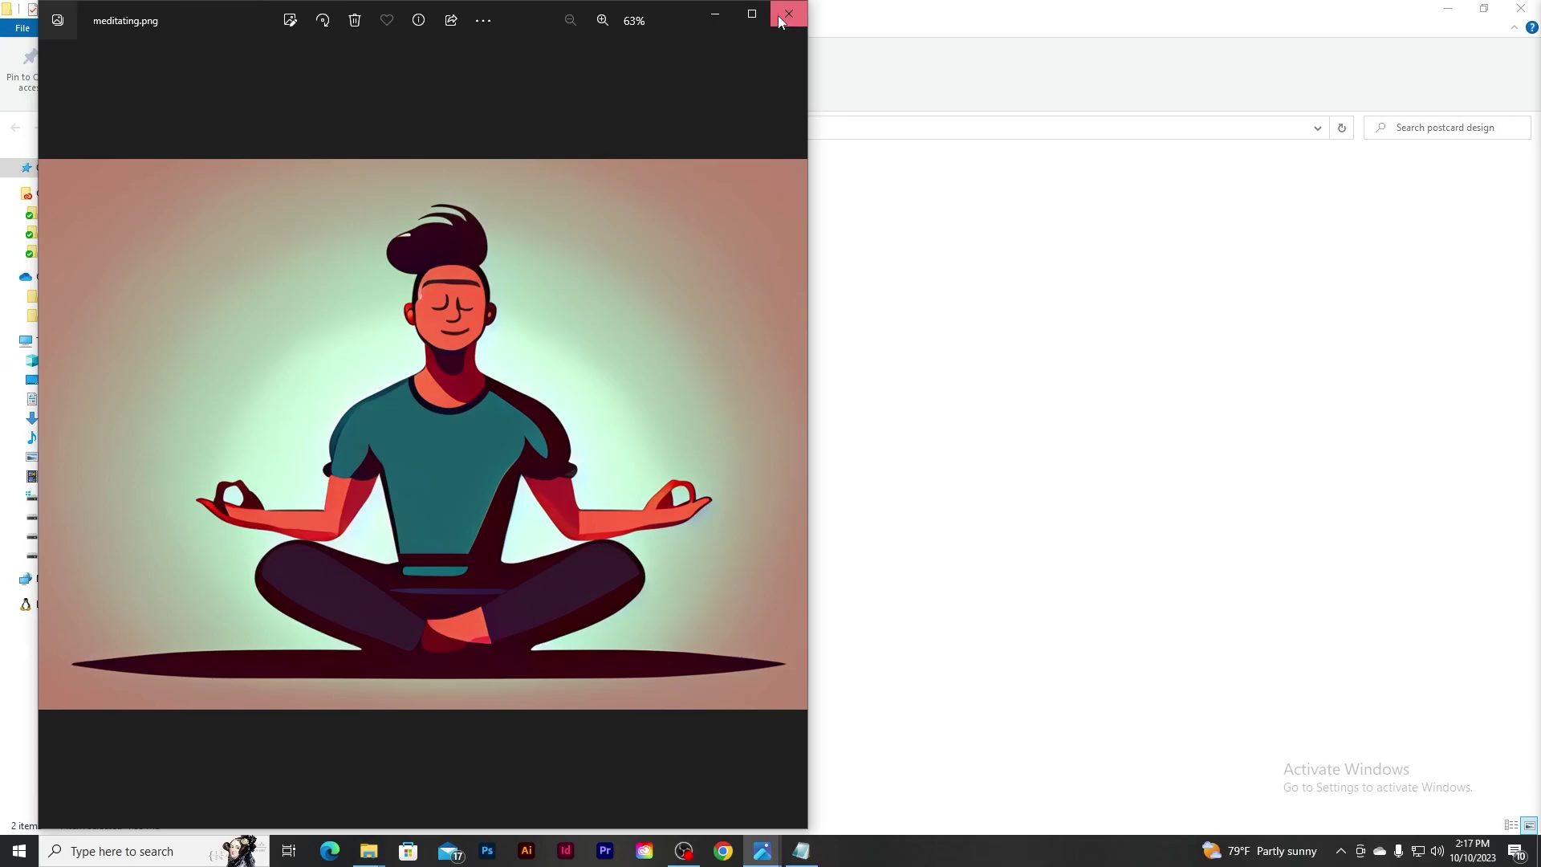
pyautogui.click(789, 14)
pyautogui.doubleClick(296, 199)
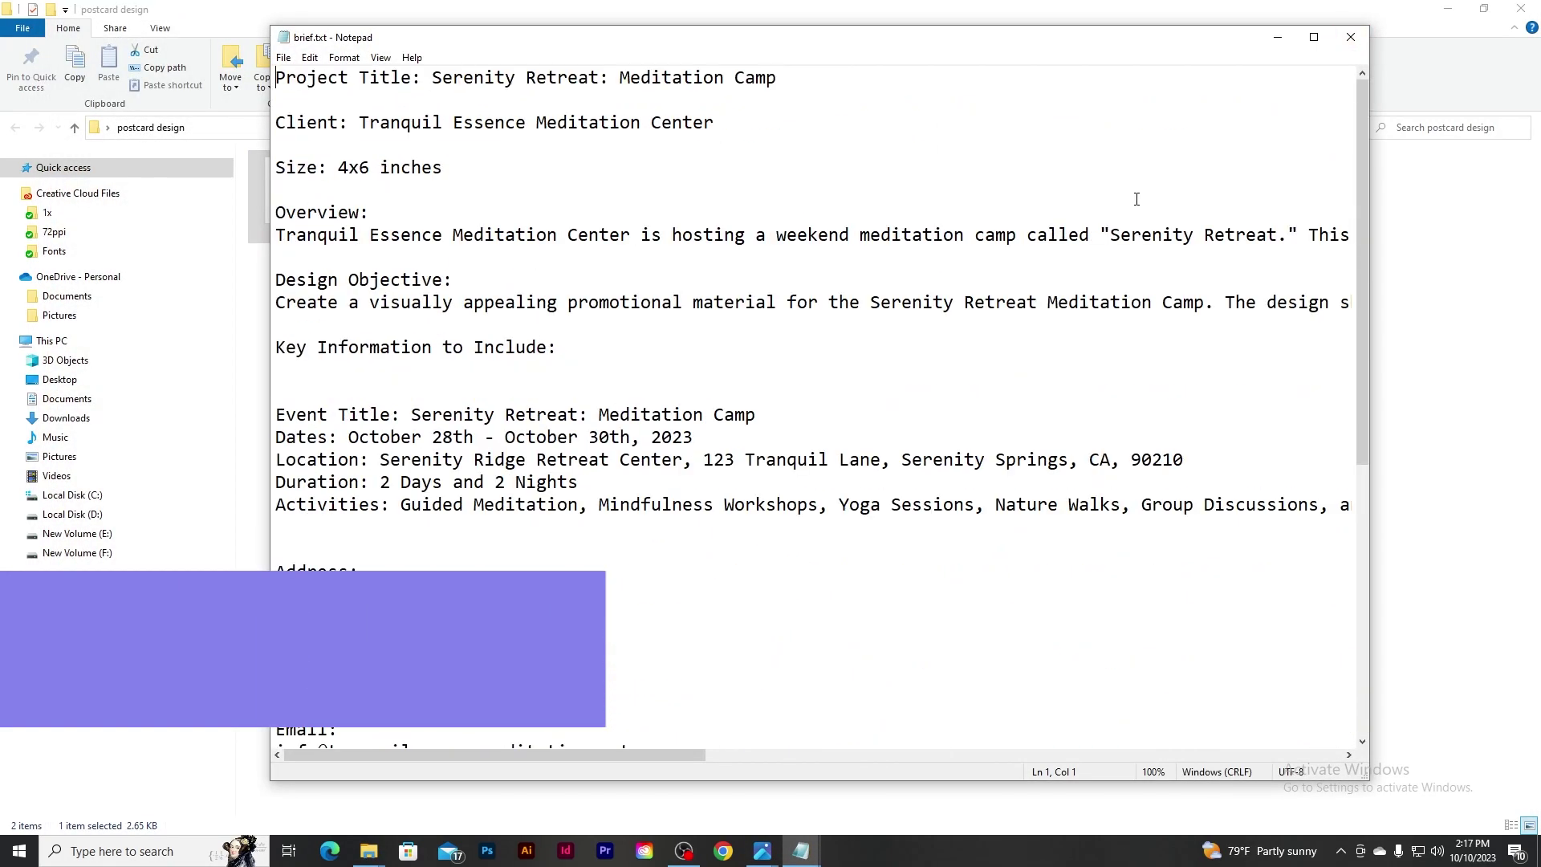
# Close the Notepad brief and launch Photoshop from the taskbar.
pyautogui.click(1351, 37)
pyautogui.click(489, 849)
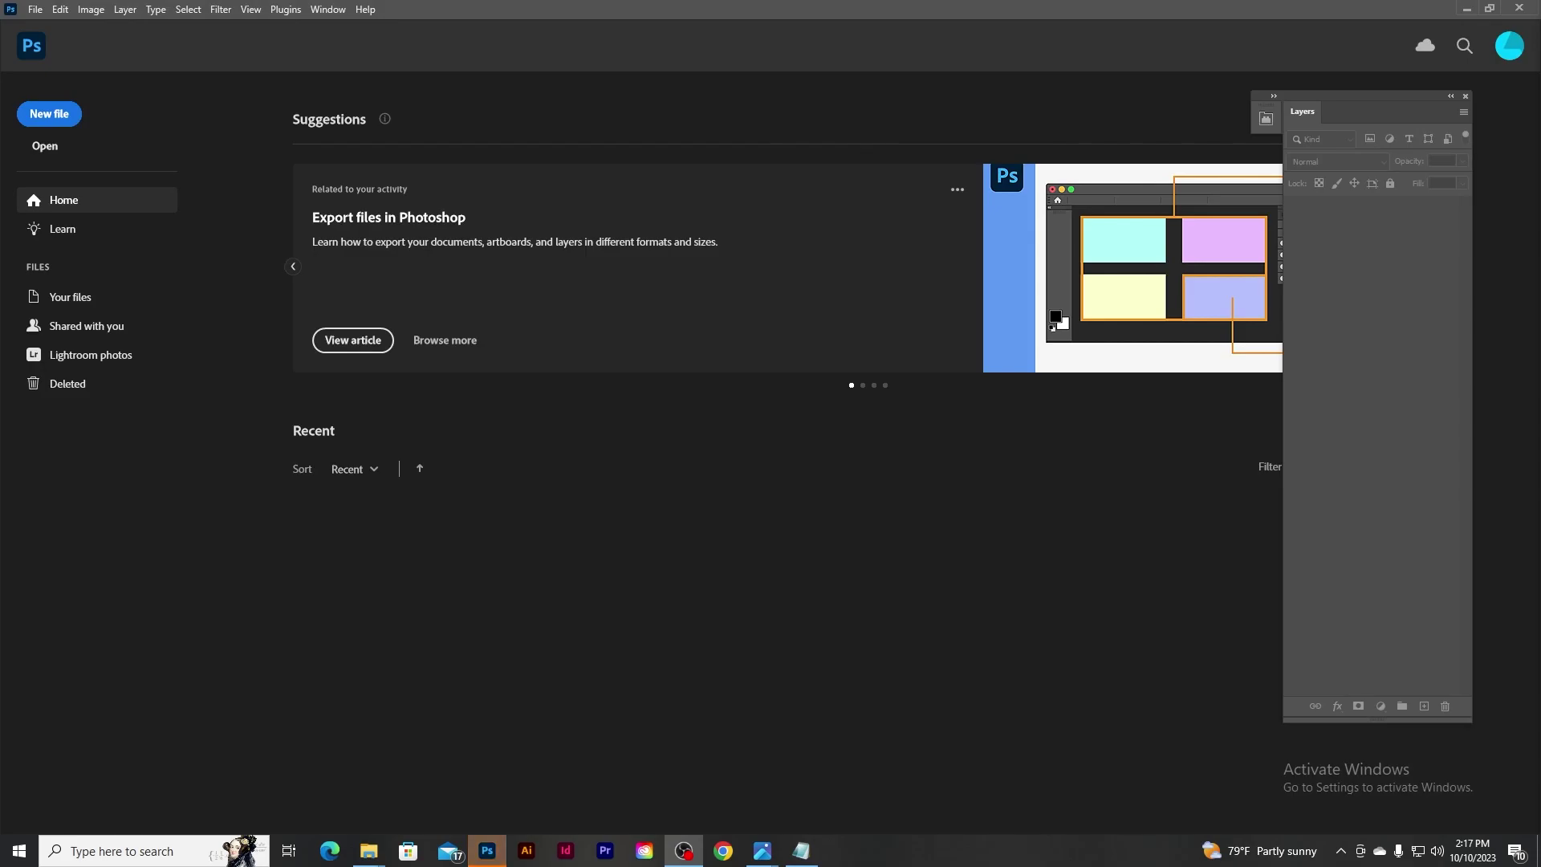
# From the Custom 6x4 in @ 300 ppi preset, create a CMYK document named 'meditation post card'.
pyautogui.click(801, 850)
pyautogui.click(655, 7)
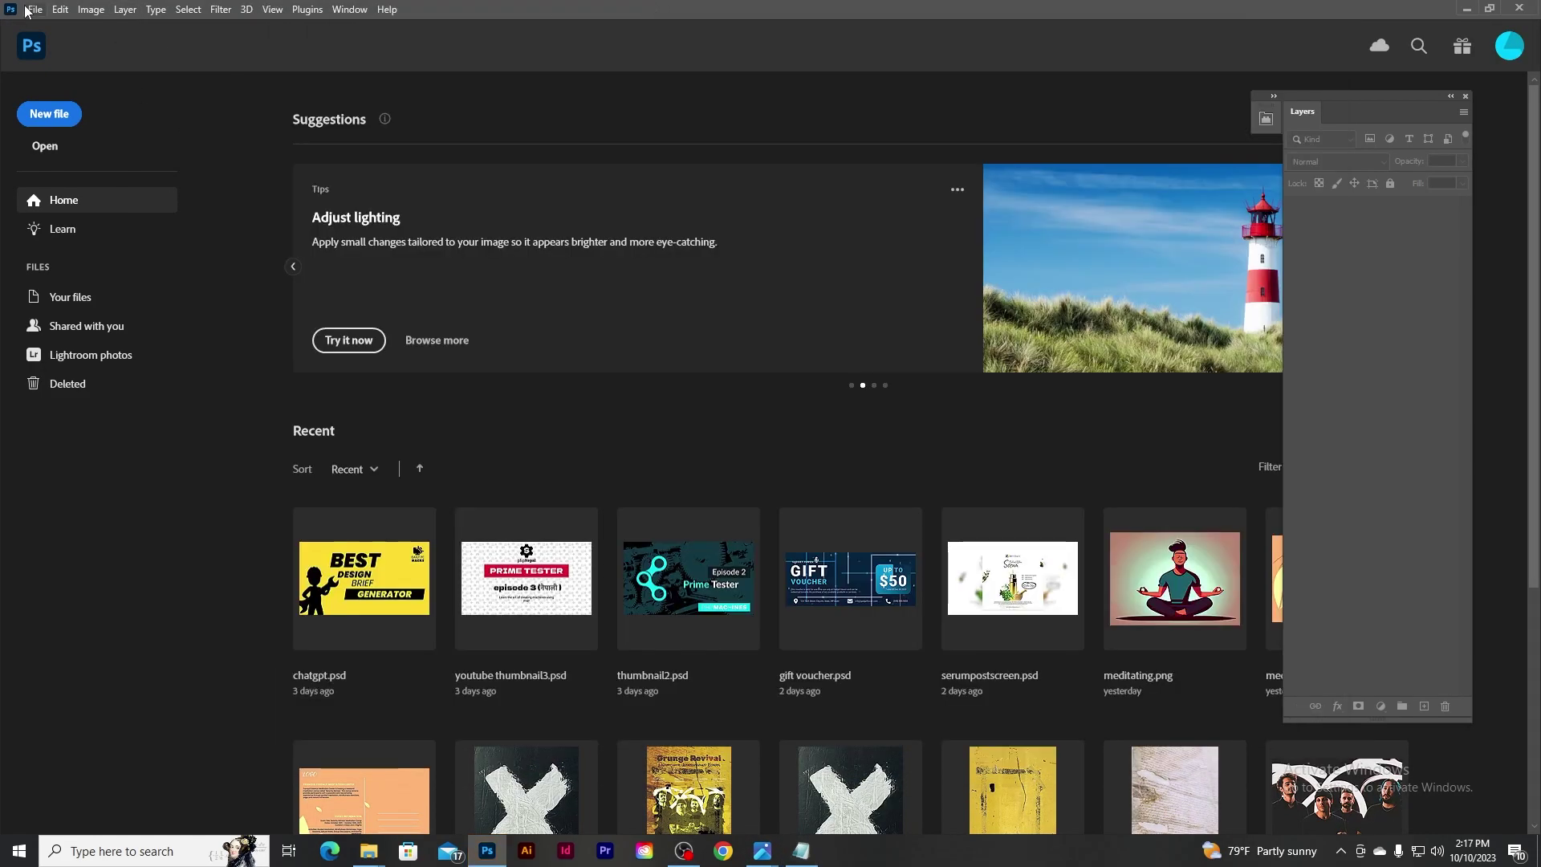
pyautogui.click(35, 8)
pyautogui.click(666, 210)
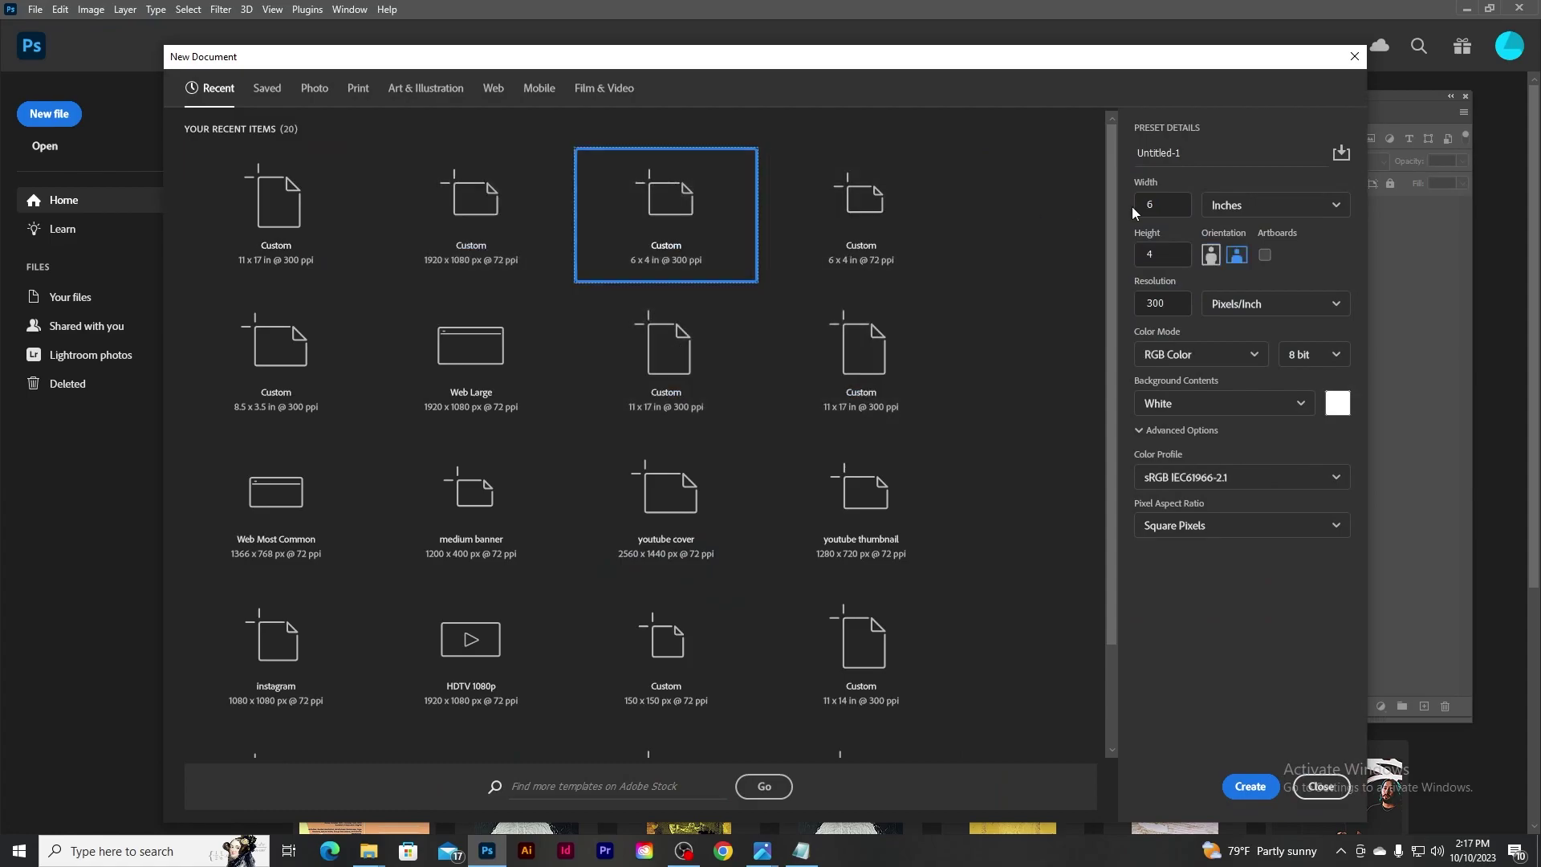
pyautogui.write('meditation post card')
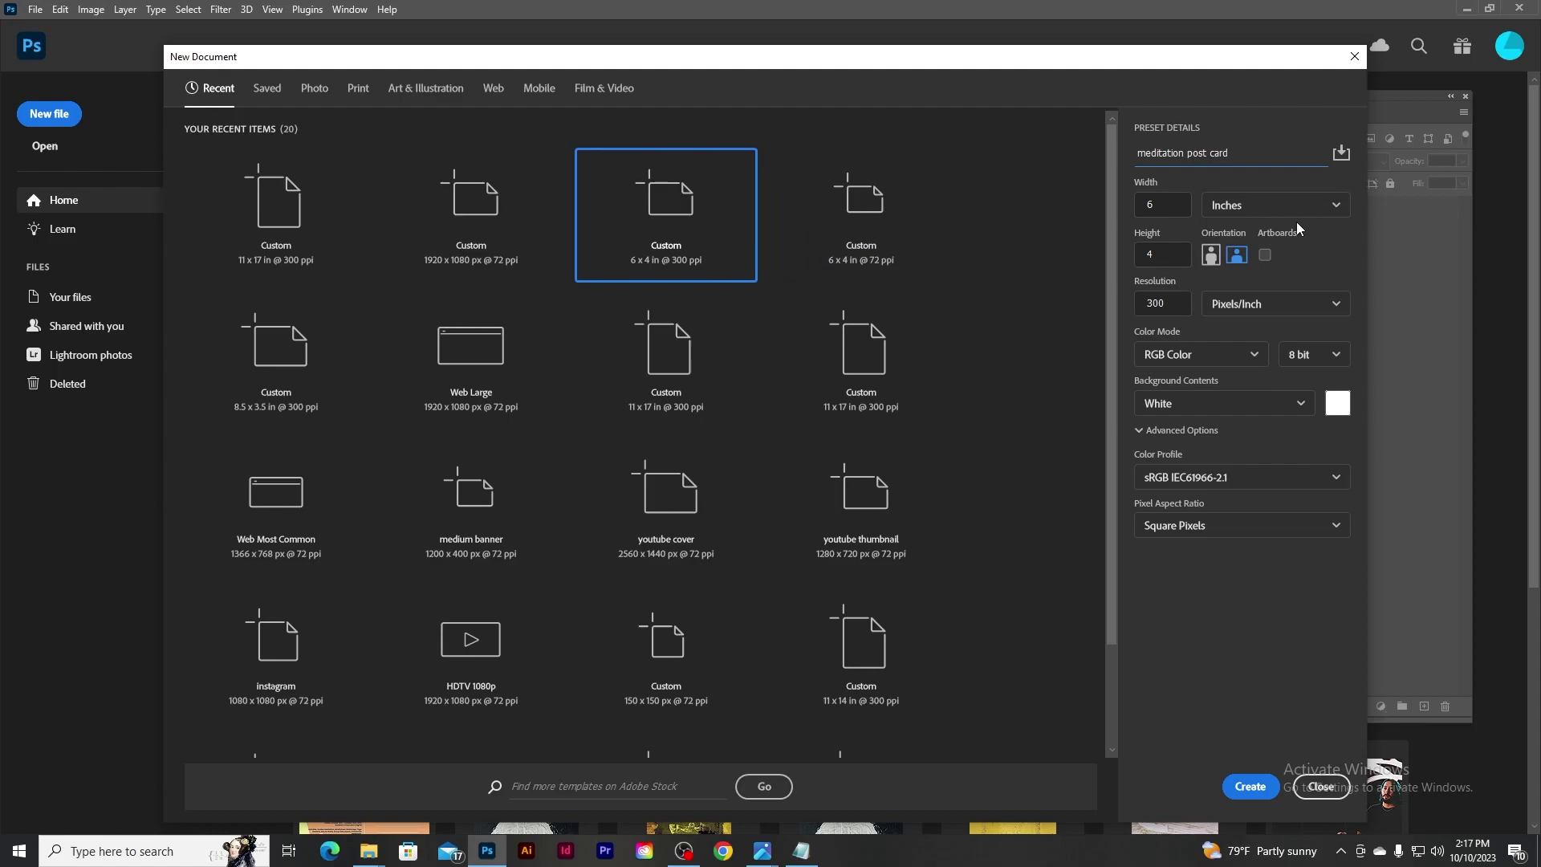
pyautogui.click(1180, 204)
pyautogui.click(1172, 255)
pyautogui.click(1196, 354)
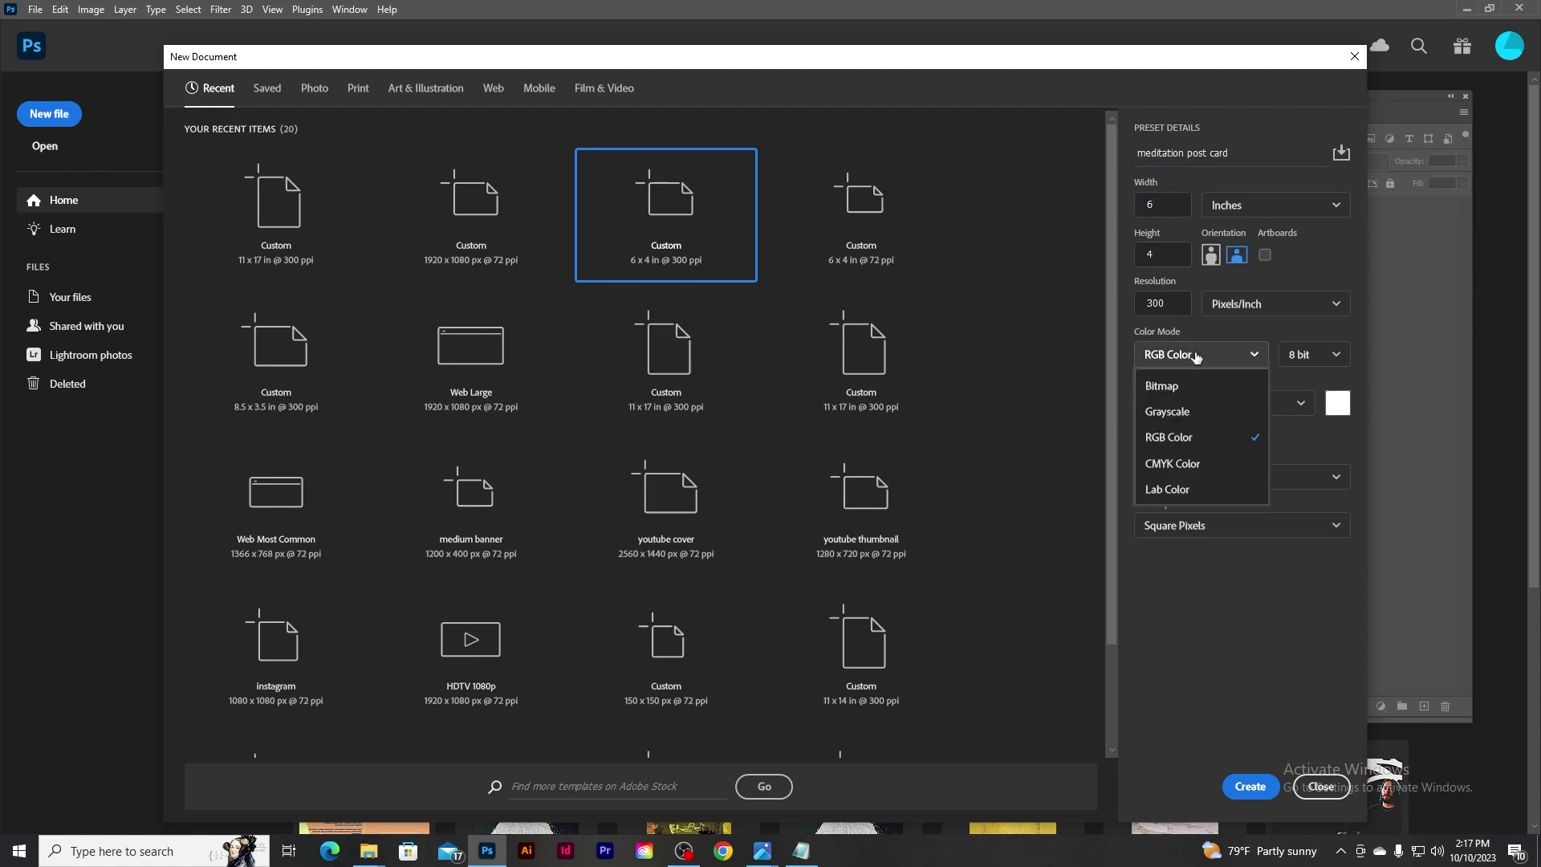
pyautogui.click(1176, 461)
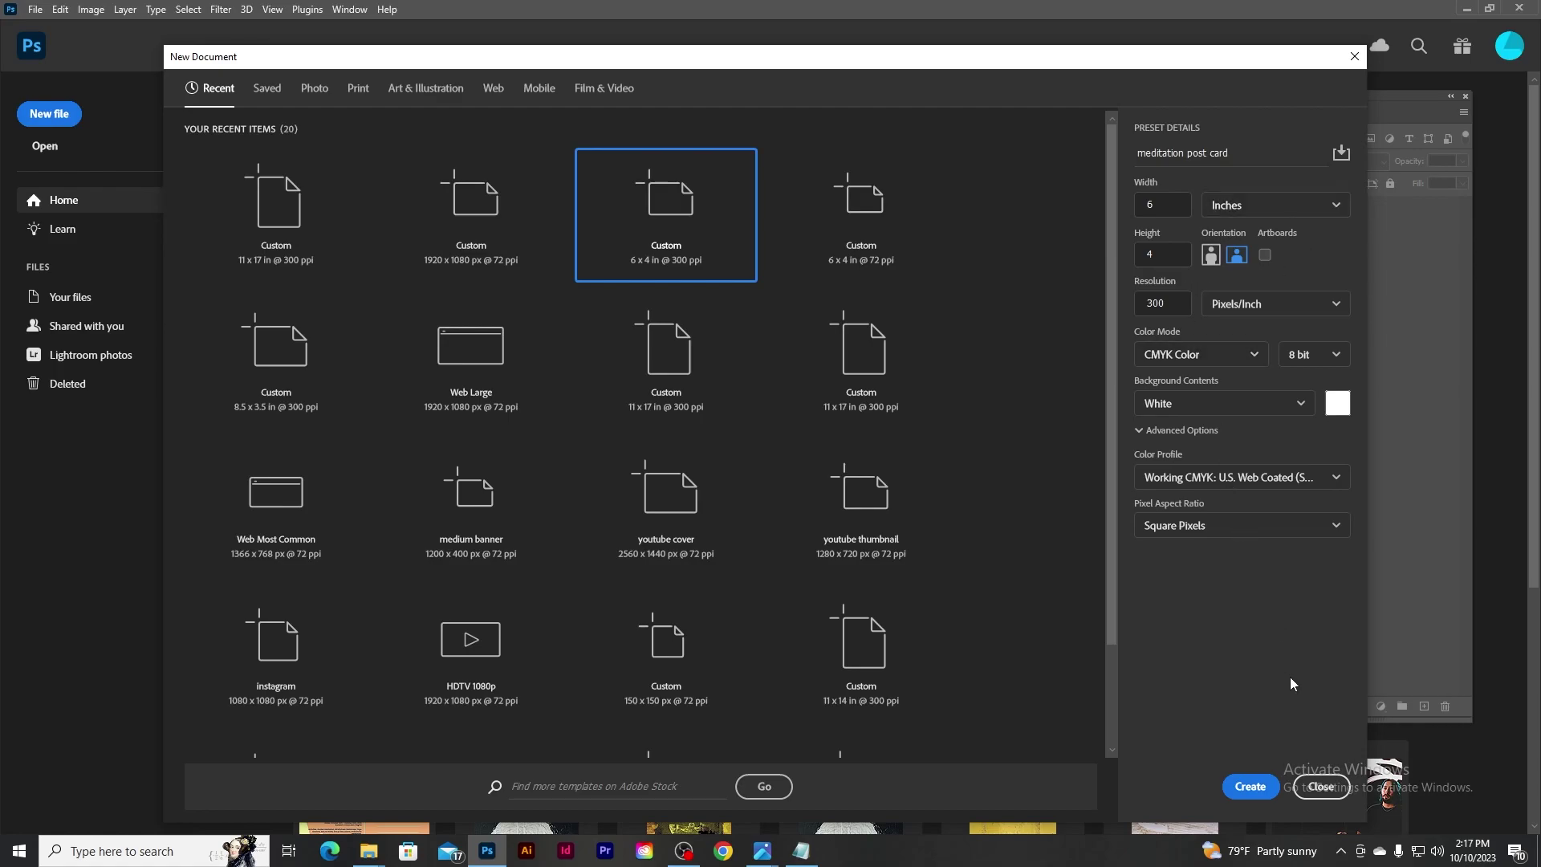
pyautogui.click(1249, 786)
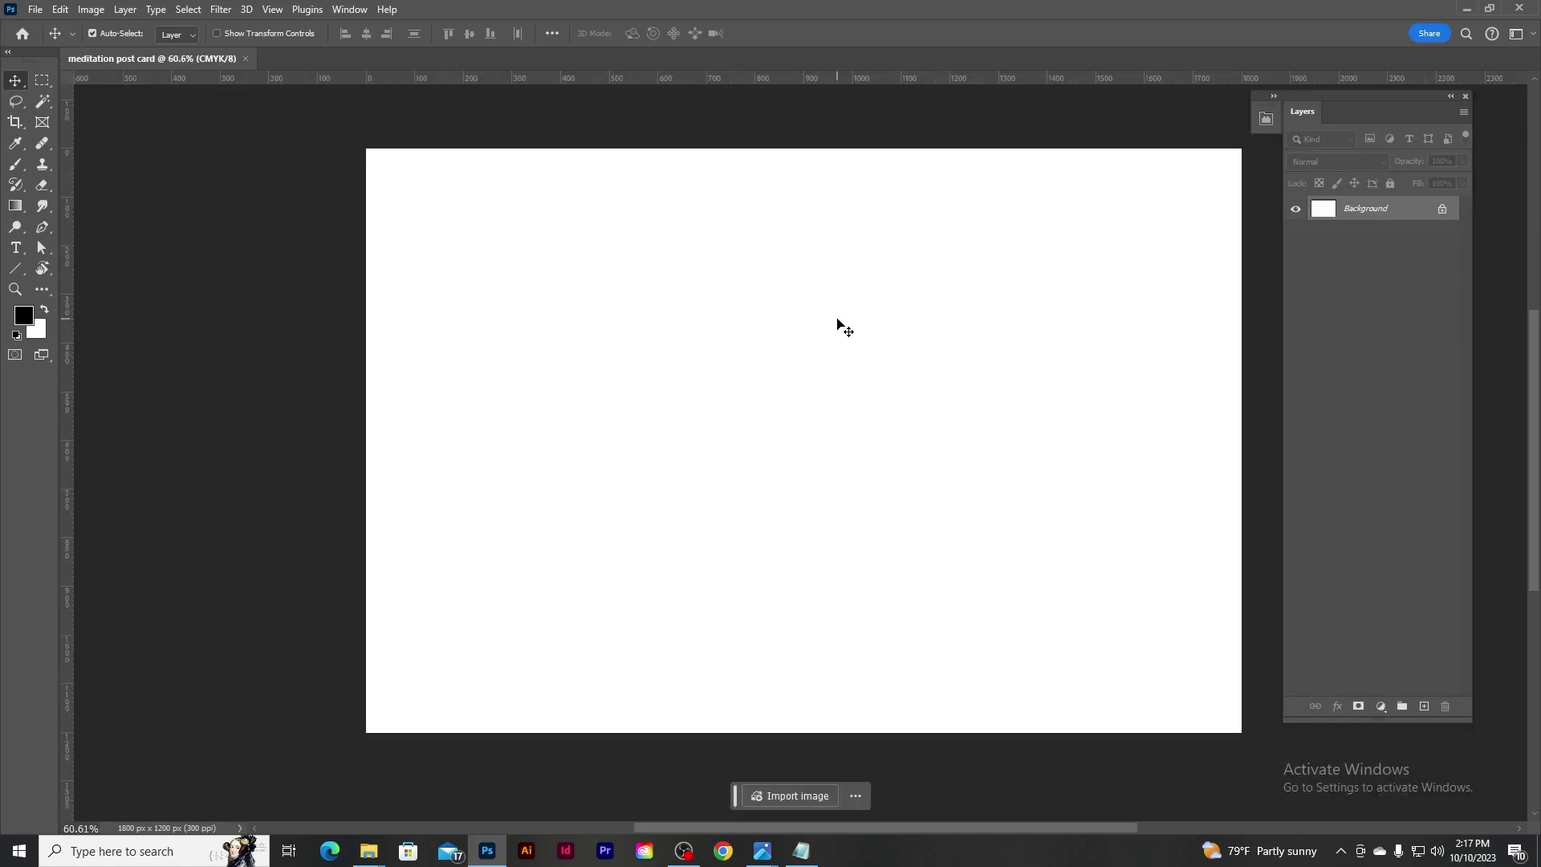
# Open meditating.png from Desktop > postcard design and centre the figure in view.
pyautogui.click(35, 9)
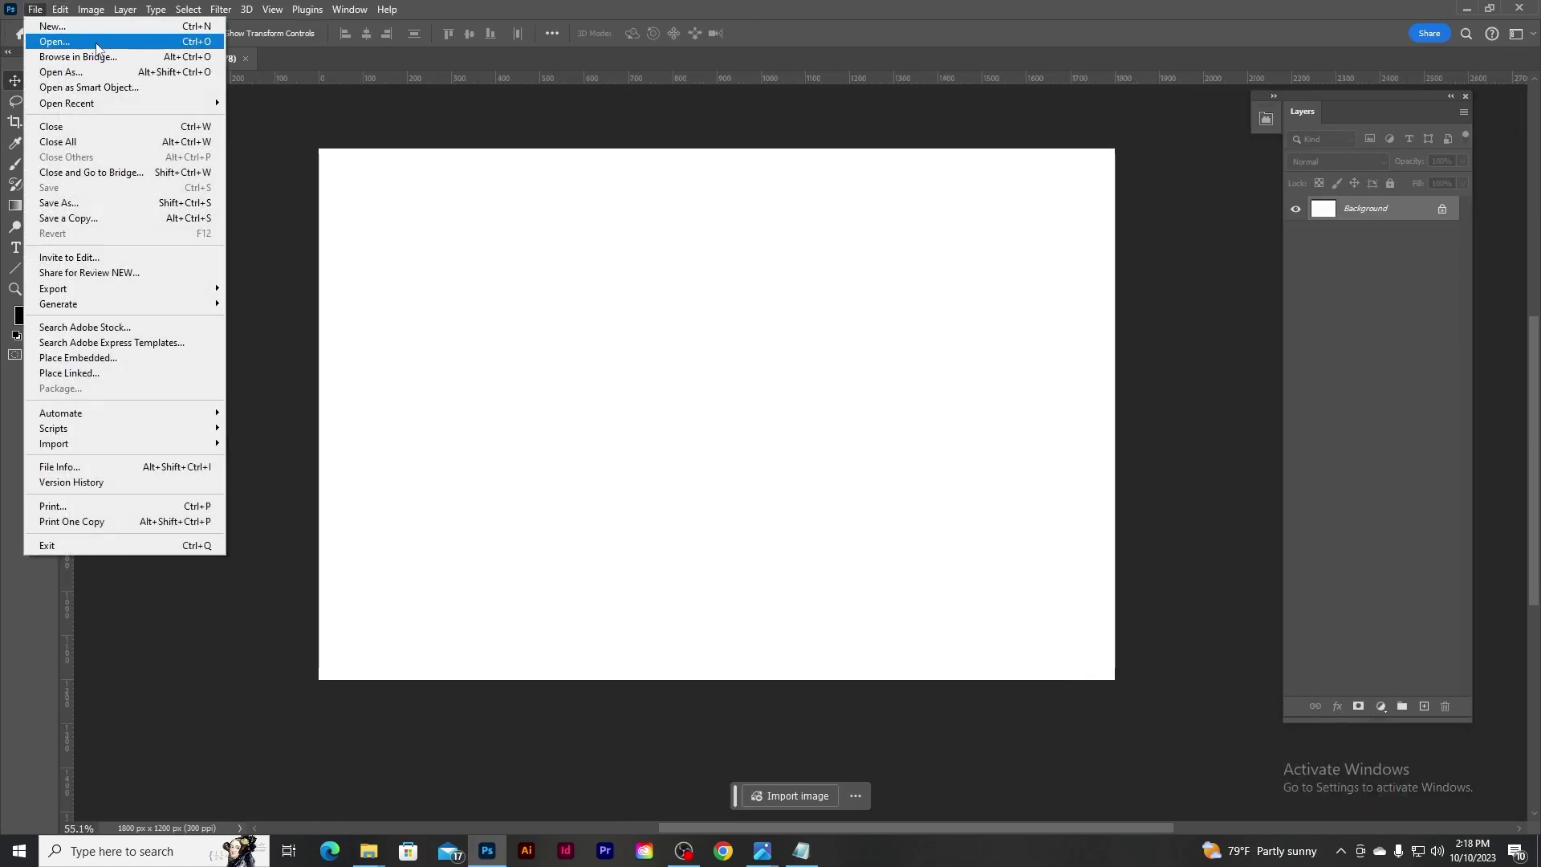
pyautogui.click(97, 47)
pyautogui.doubleClick(823, 241)
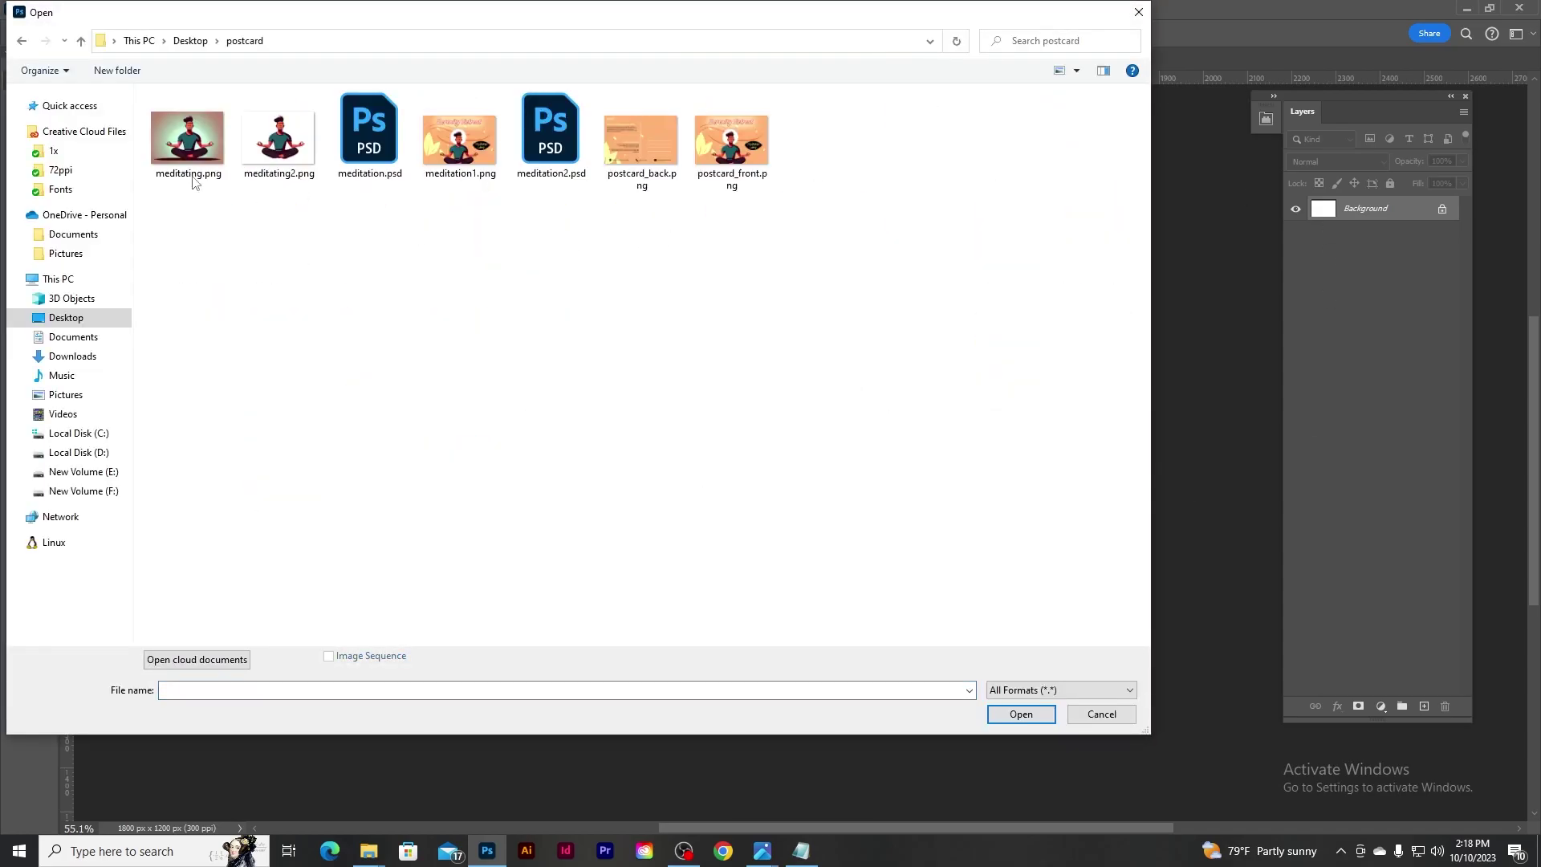
pyautogui.click(190, 41)
pyautogui.doubleClick(1005, 241)
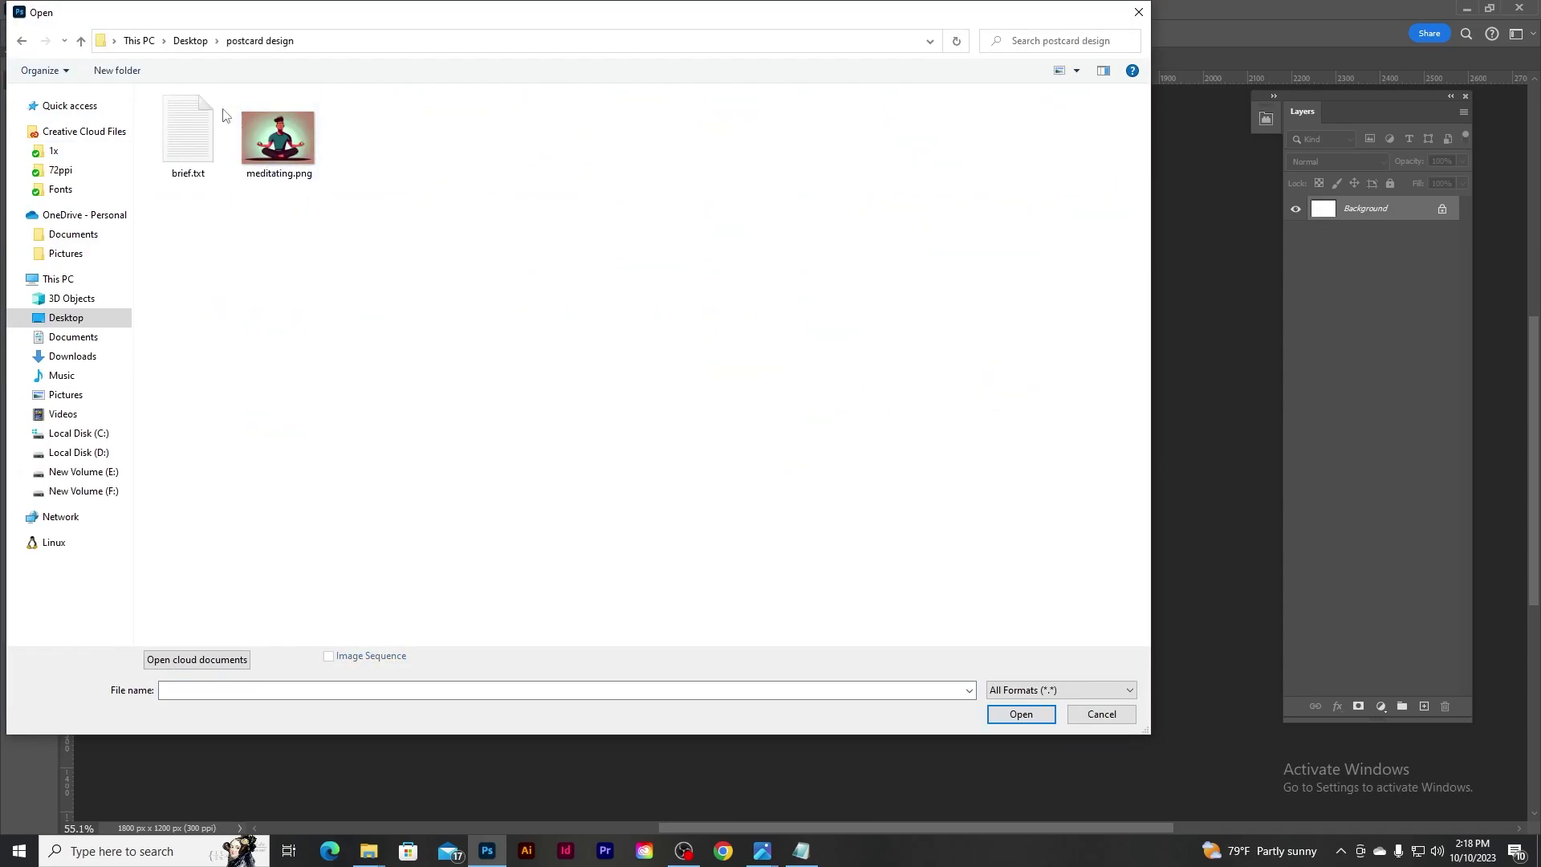
pyautogui.doubleClick(279, 135)
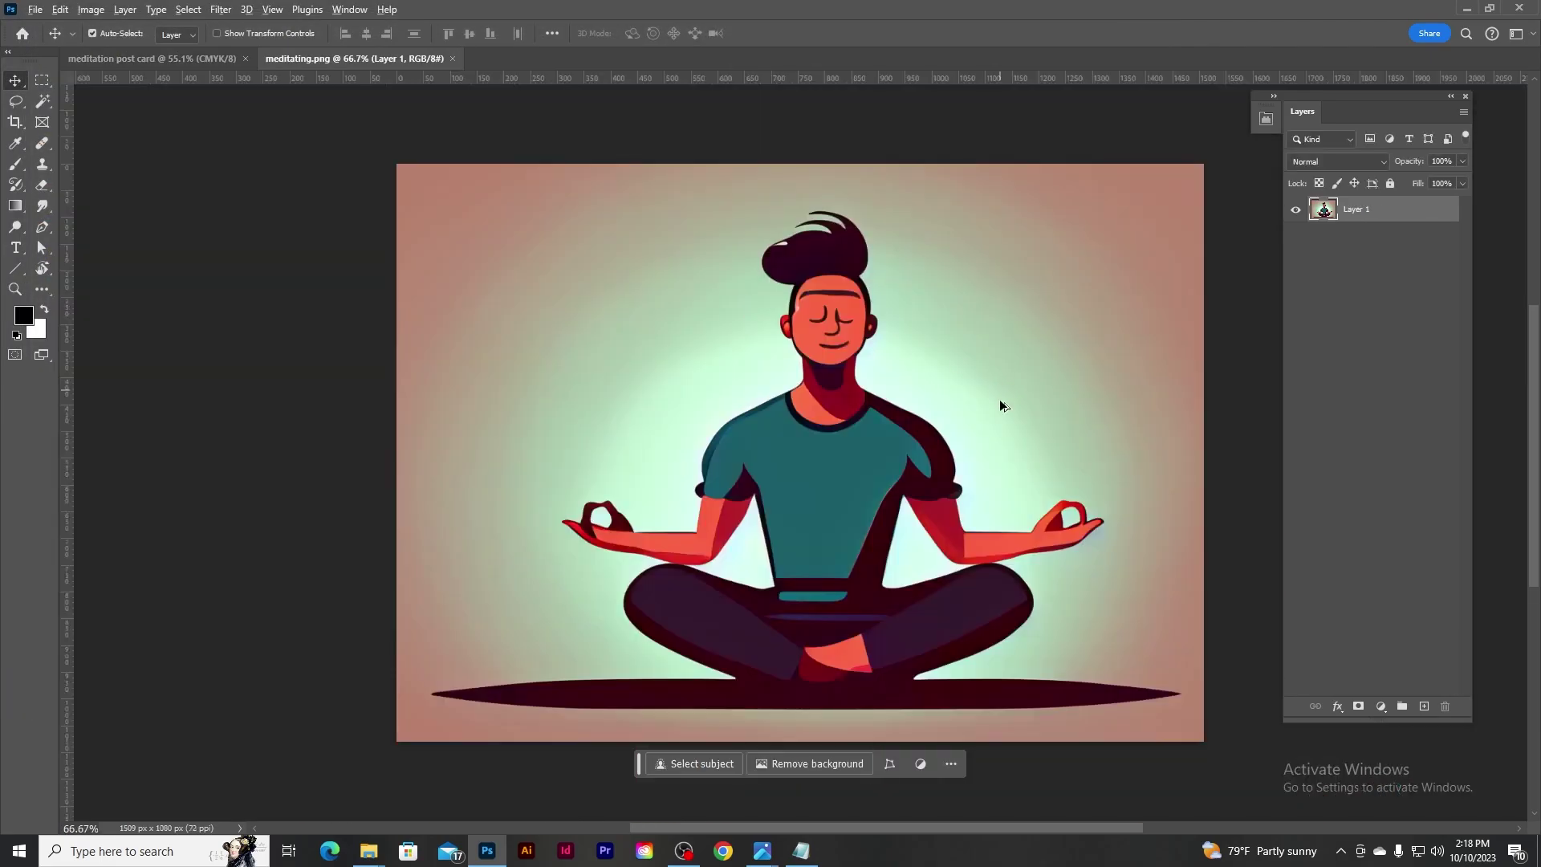
pyautogui.scroll(2, 999, 401)
pyautogui.moveTo(999, 401); pyautogui.dragTo(791, 317)
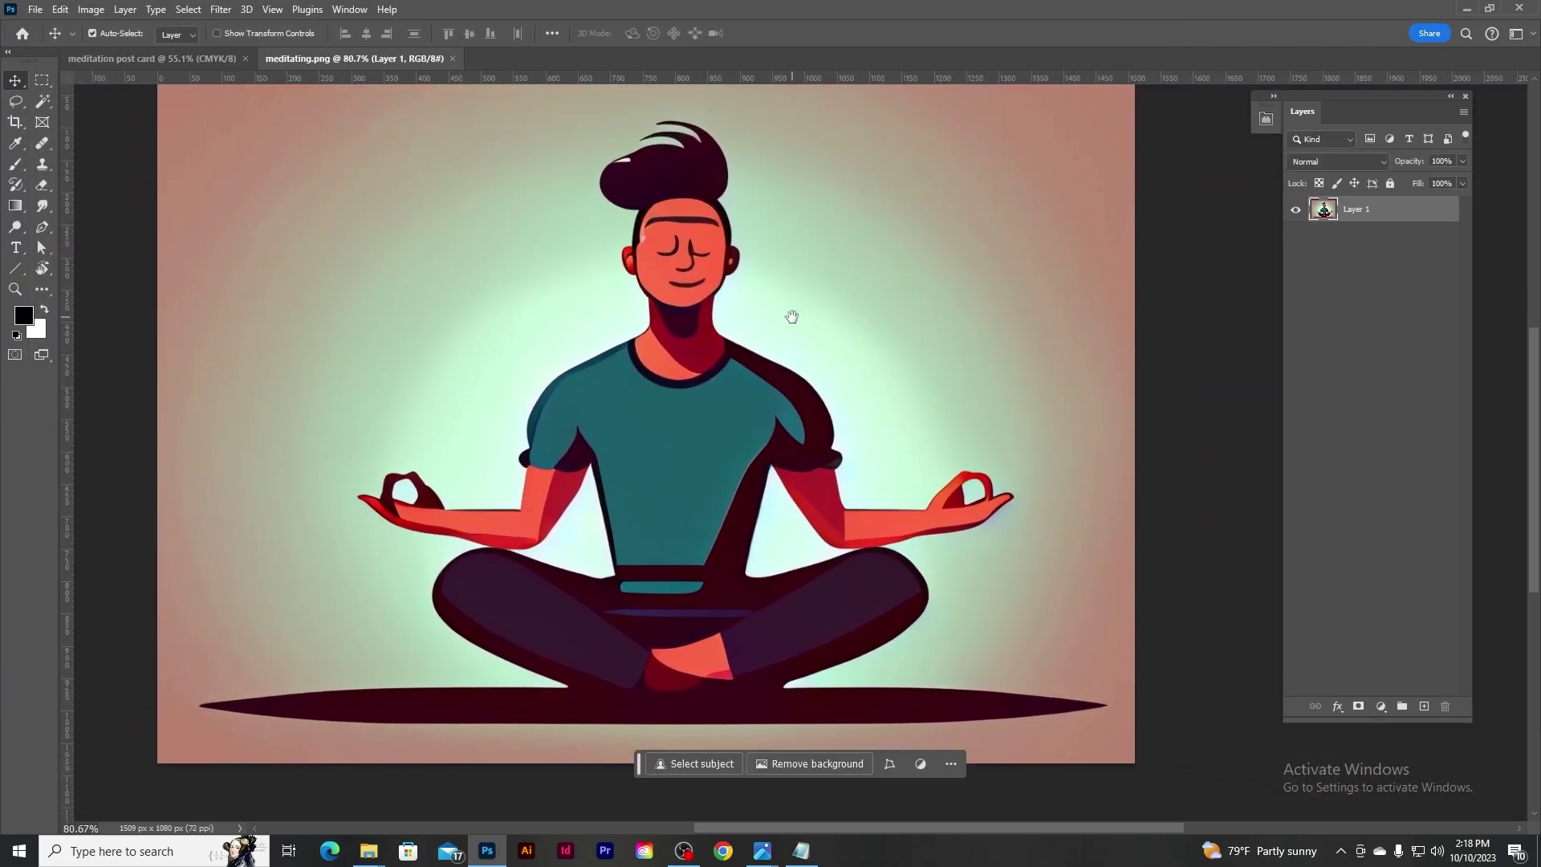
pyautogui.click(43, 101)
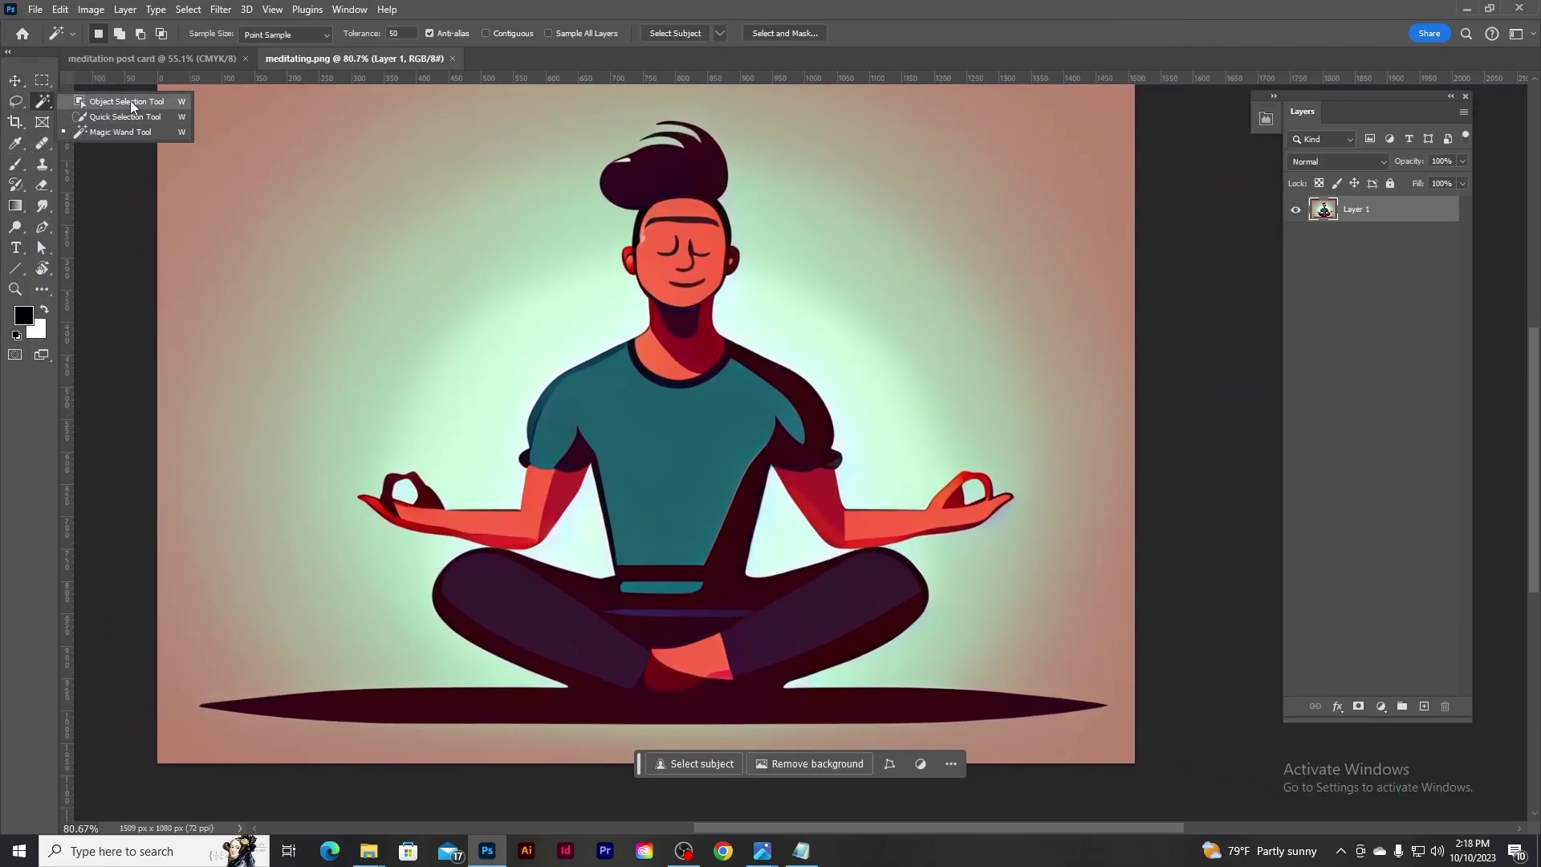
# Select the meditating figure by boxing it with the Object Selection tool.
pyautogui.click(104, 98)
pyautogui.moveTo(347, 108); pyautogui.dragTo(1016, 717)
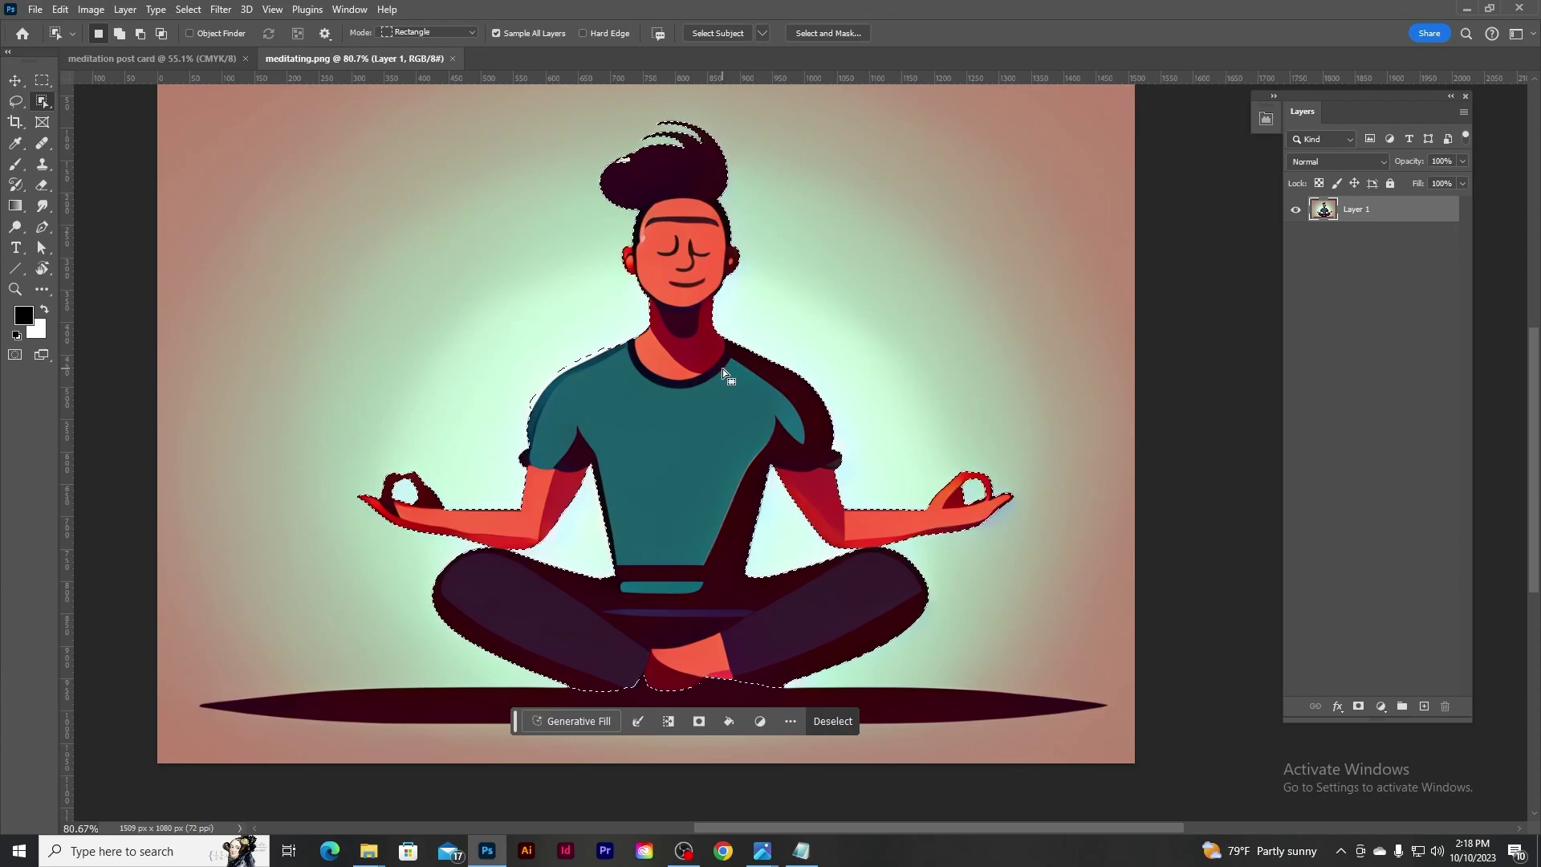
pyautogui.scroll(-1, 723, 368)
pyautogui.keyDown('alt'); pyautogui.scroll(3, 658, 190); pyautogui.keyUp('alt')
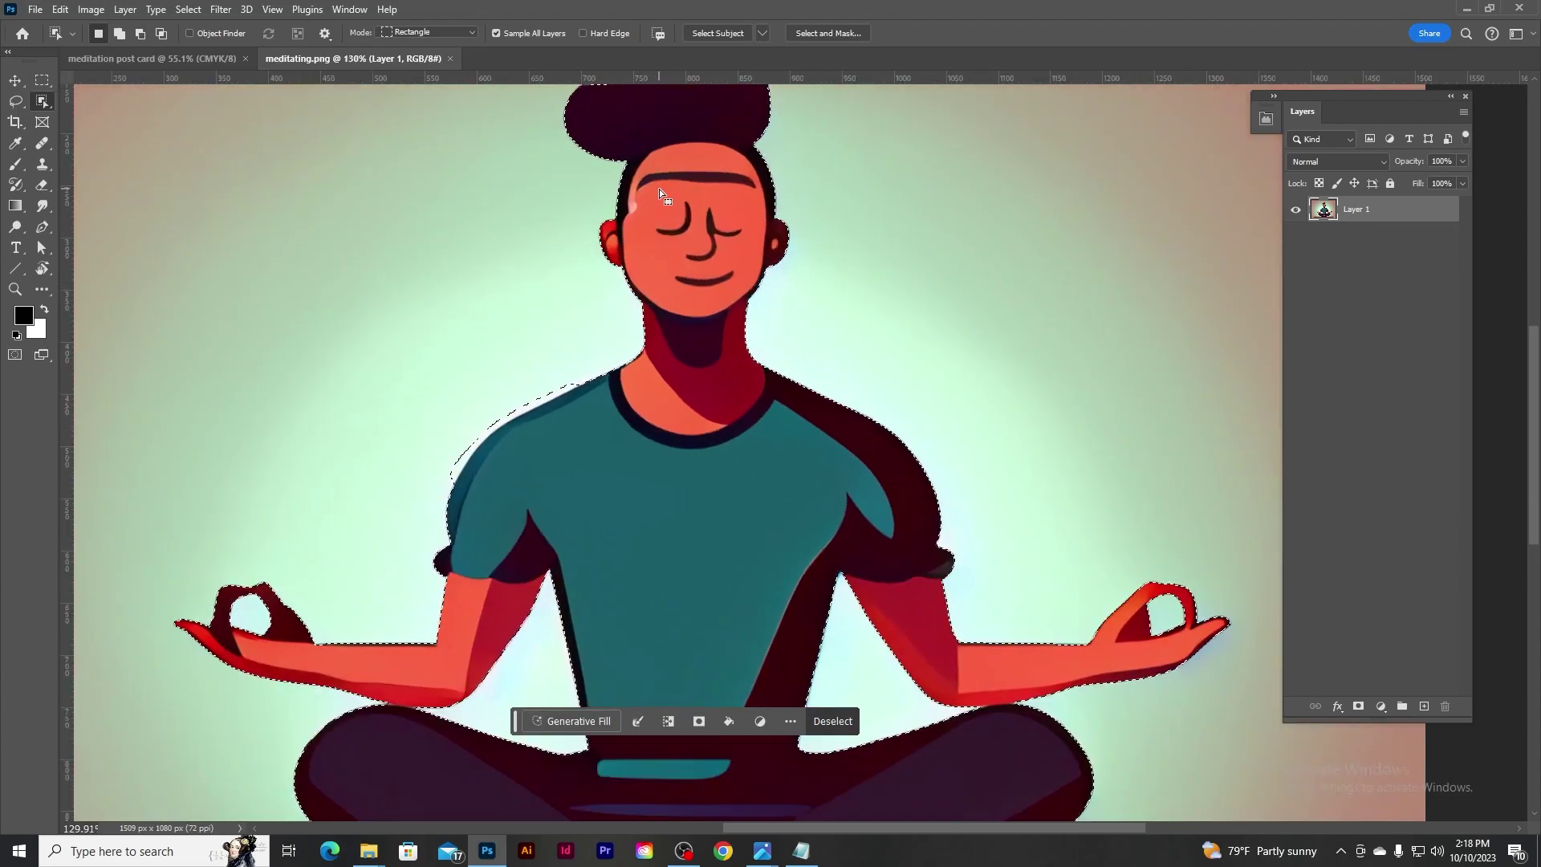
pyautogui.keyDown('alt'); pyautogui.scroll(3, 658, 190); pyautogui.keyUp('alt')
pyautogui.scroll(1, 658, 190)
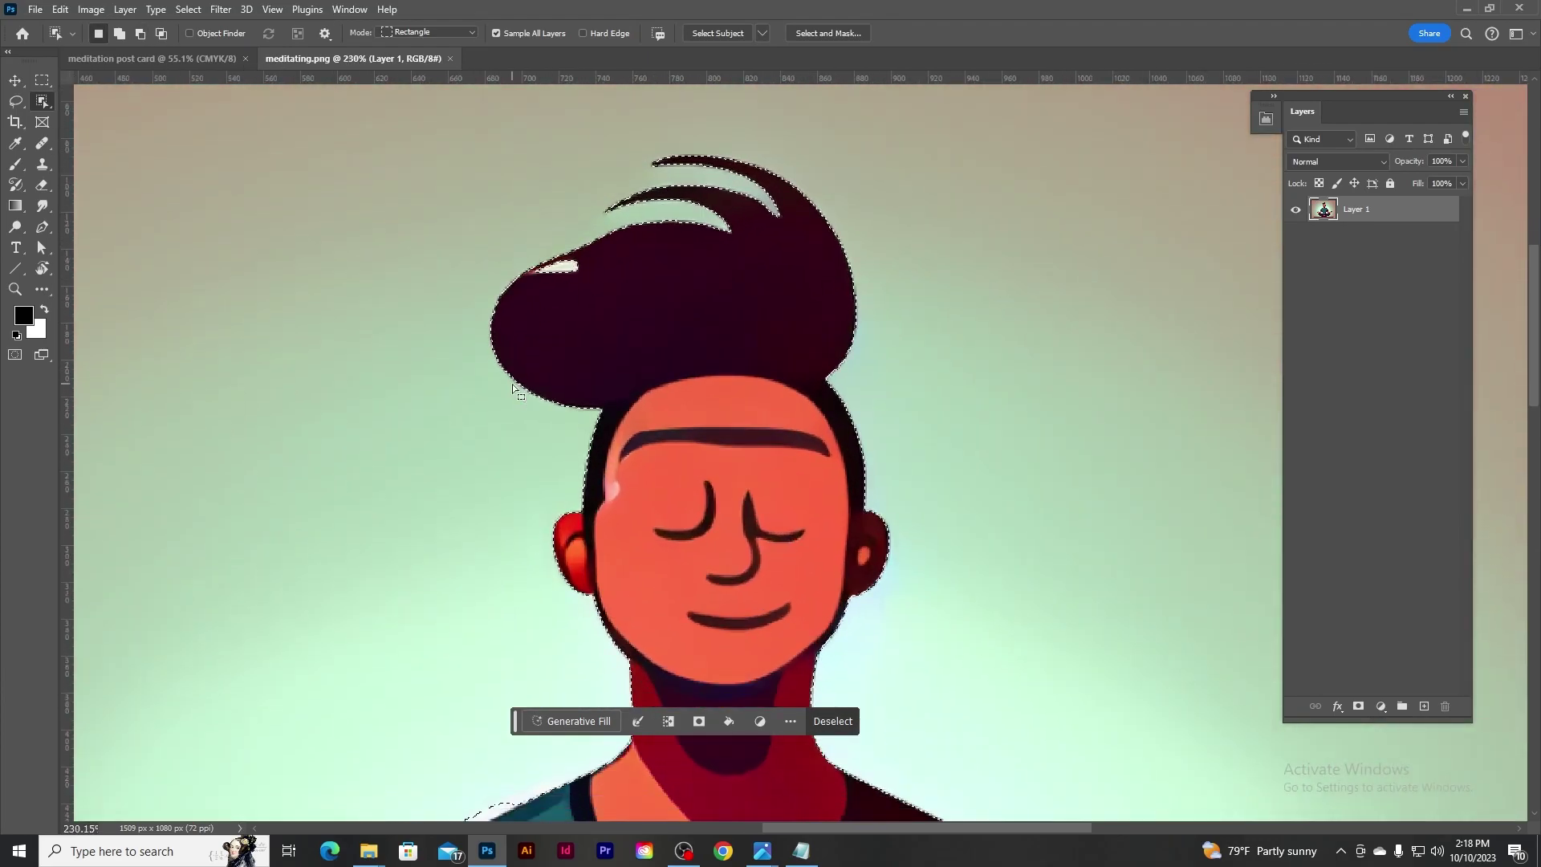
pyautogui.scroll(-1, 512, 384)
pyautogui.scroll(-2, 512, 384)
pyautogui.scroll(-3, 512, 383)
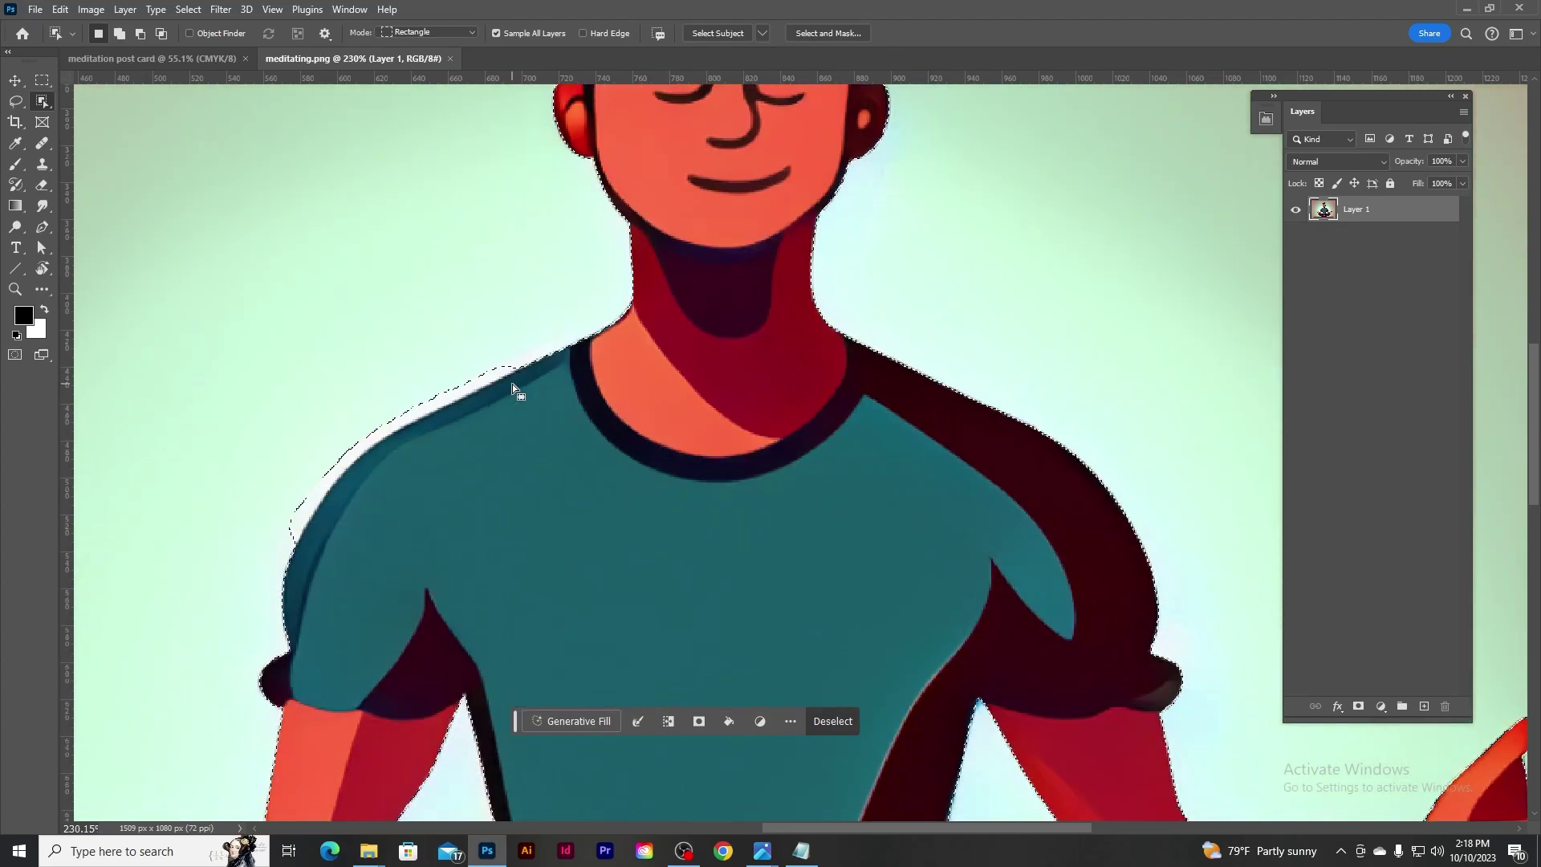
pyautogui.scroll(-2, 512, 383)
# Trim the background strip off the shoulder with Quick Selection and target the figure layer.
pyautogui.rightClick(45, 101)
pyautogui.click(120, 117)
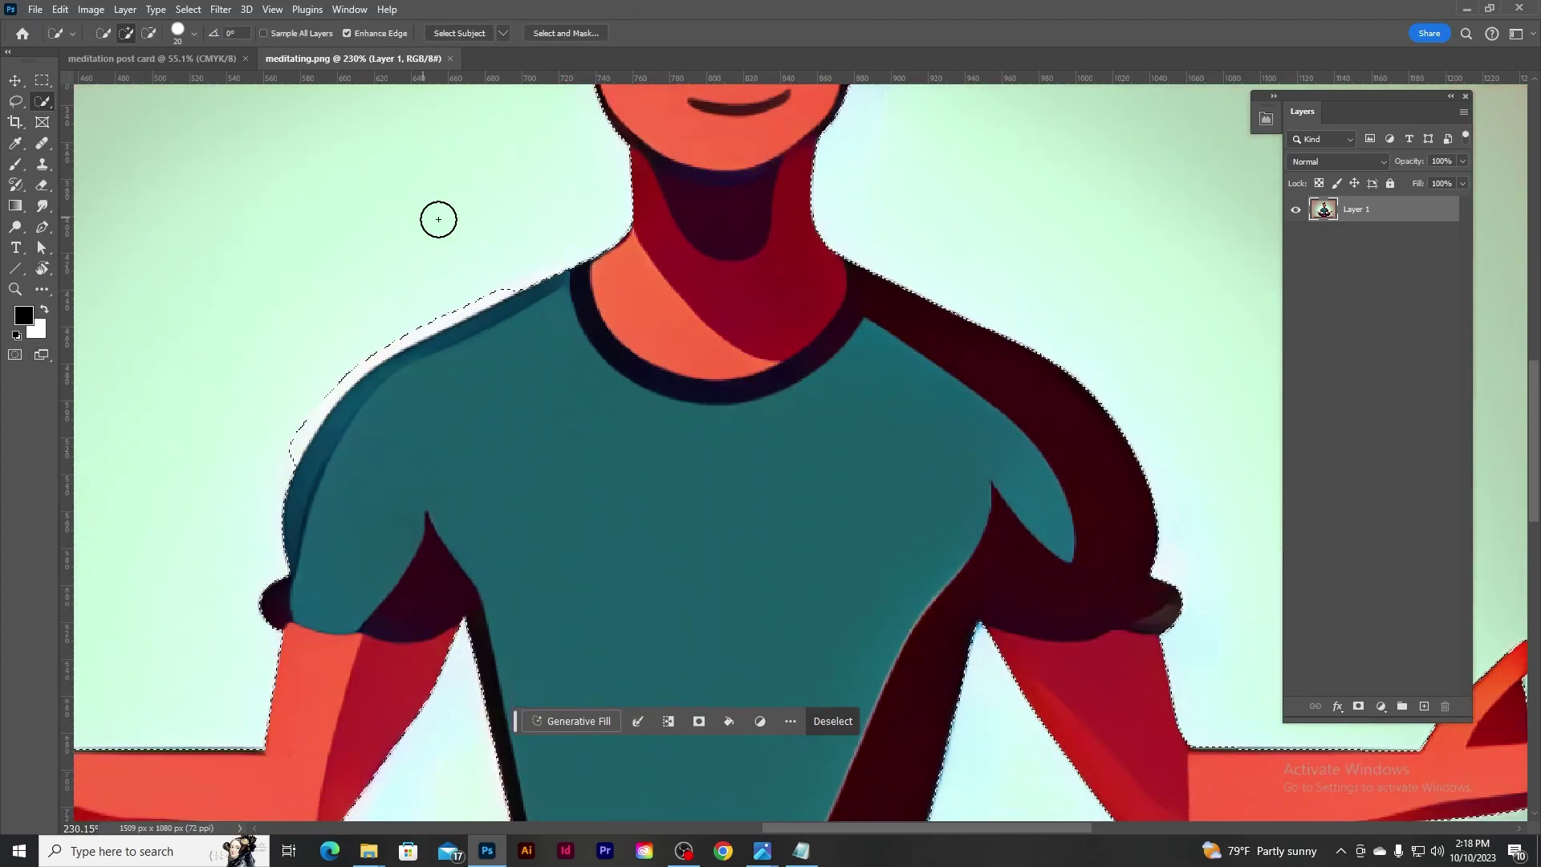
pyautogui.moveTo(438, 220)
pyautogui.mouseDown()
pyautogui.moveTo(484, 269)
pyautogui.moveTo(389, 305)
pyautogui.moveTo(282, 423)
pyautogui.mouseUp()
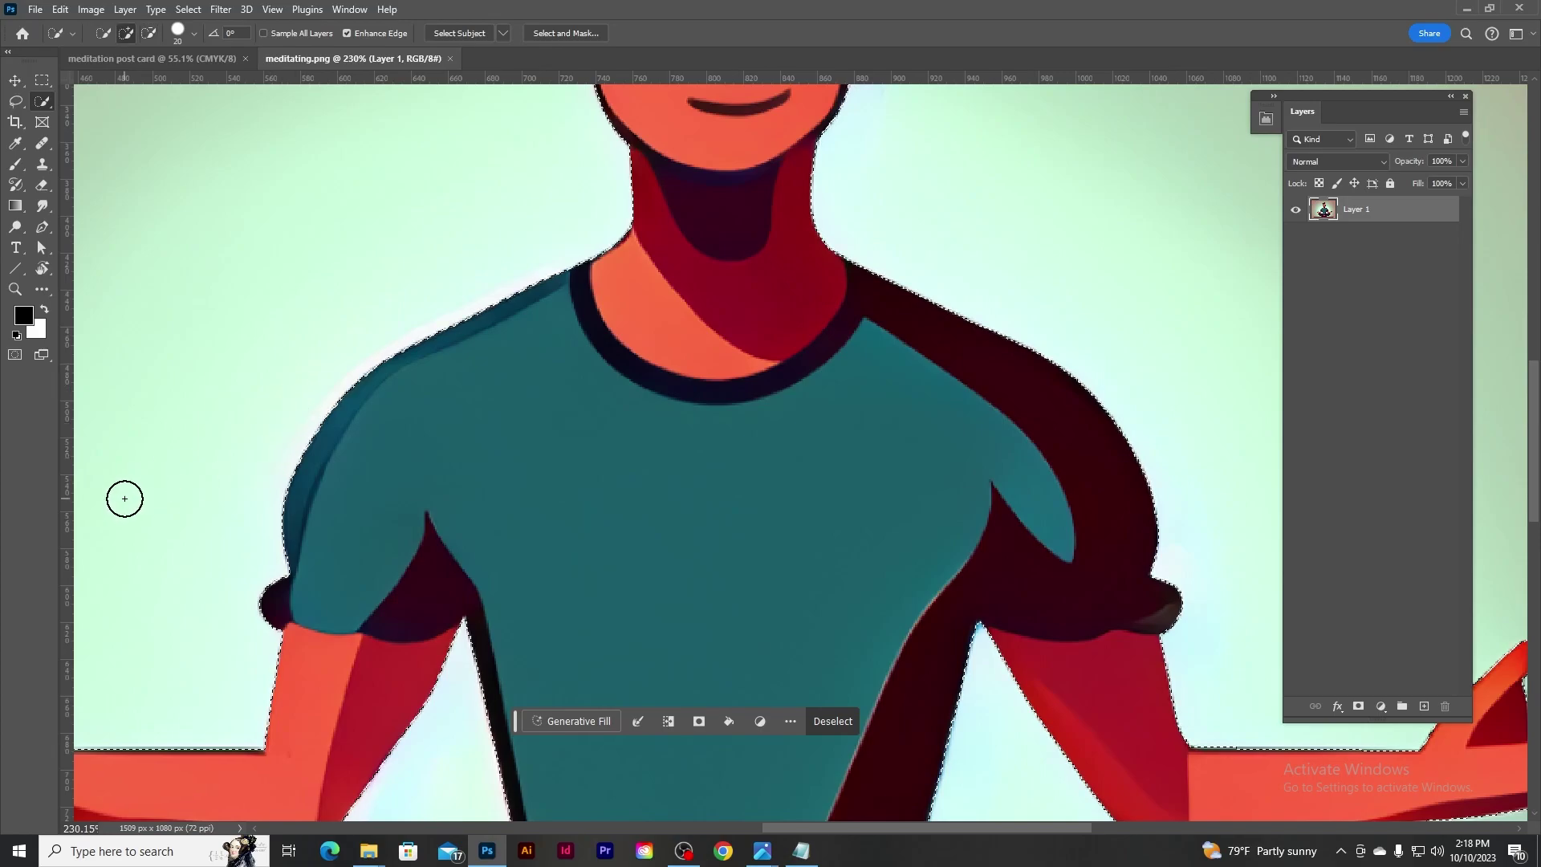
pyautogui.scroll(-2, 124, 499)
pyautogui.moveTo(484, 430)
pyautogui.mouseDown()
pyautogui.moveTo(675, 293)
pyautogui.moveTo(533, 224)
pyautogui.mouseUp()
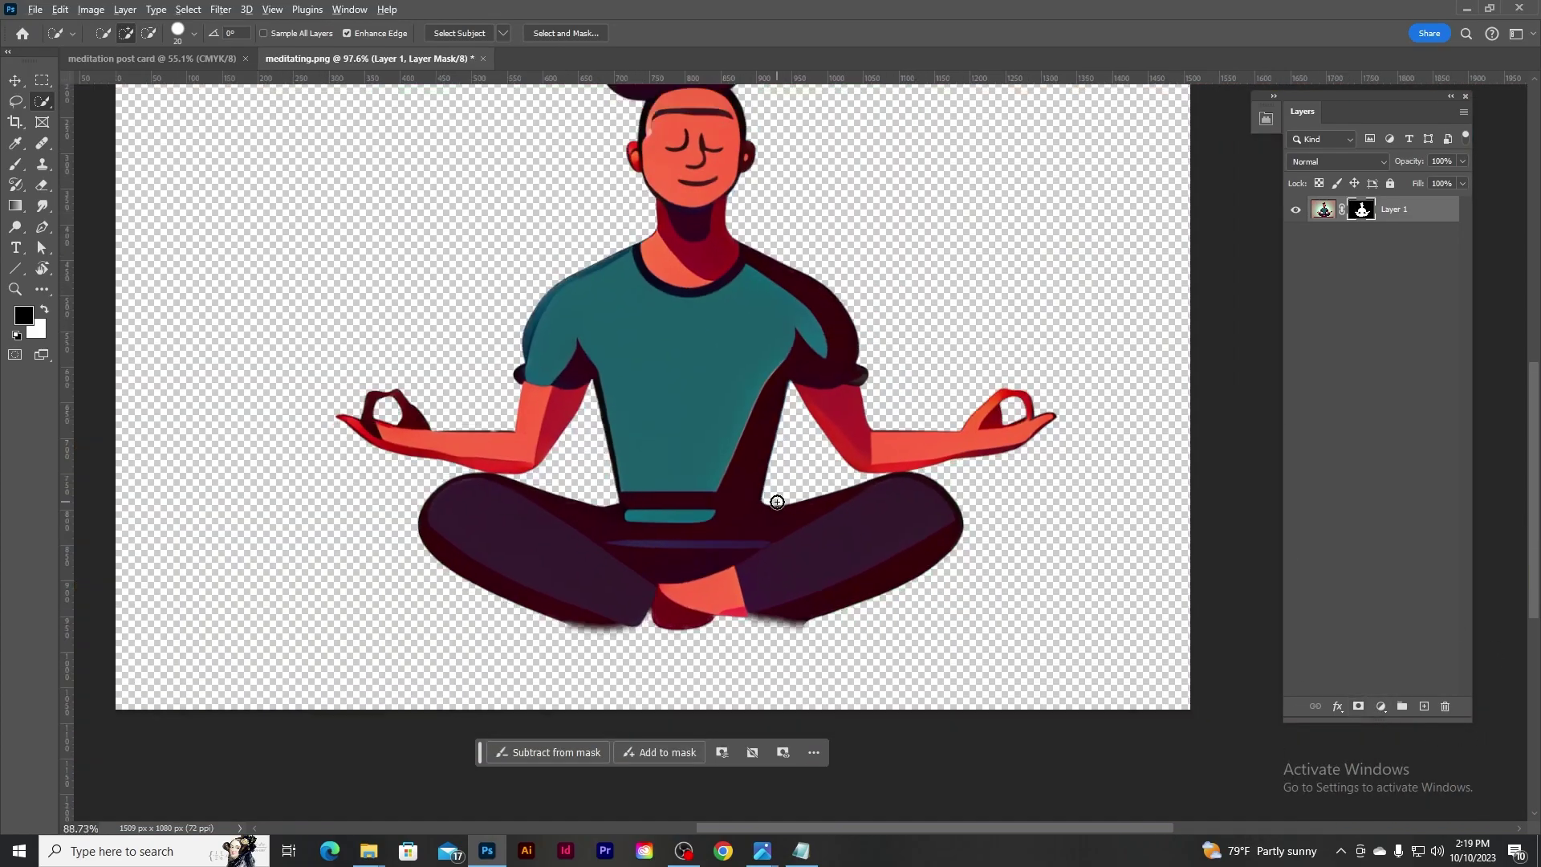
pyautogui.scroll(-3, 1127, 423)
pyautogui.scroll(2, 751, 325)
pyautogui.click(1325, 209)
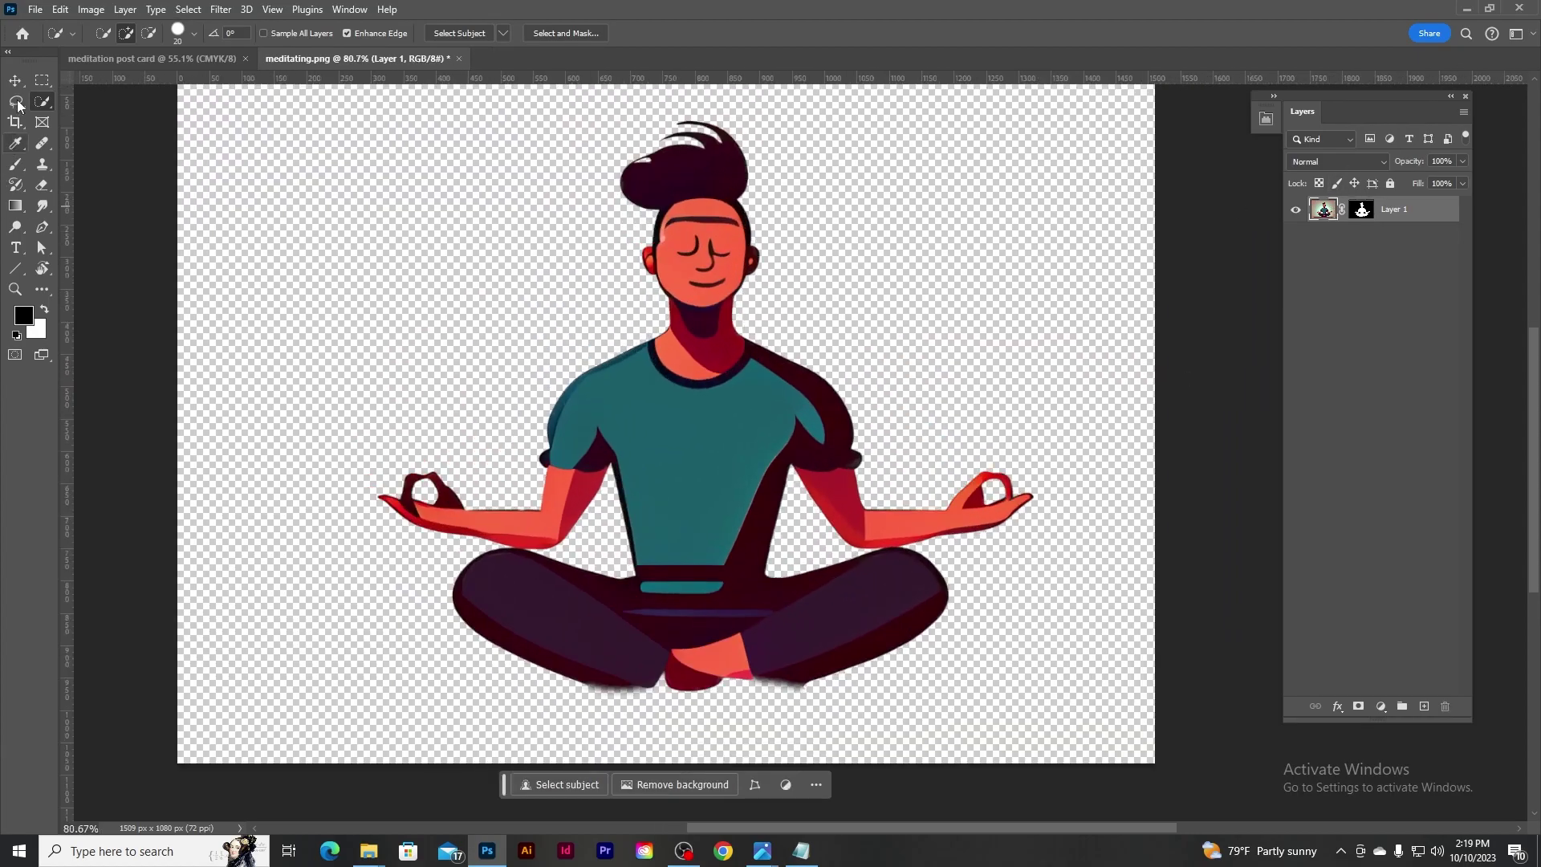
# Move the figure into the postcard, centred horizontally and resting on the bottom edge.
pyautogui.press('v')
pyautogui.moveTo(590, 436)
pyautogui.mouseDown()
pyautogui.moveTo(158, 52)
pyautogui.moveTo(748, 546)
pyautogui.mouseUp()
pyautogui.hotkey('ctrl', 'a')
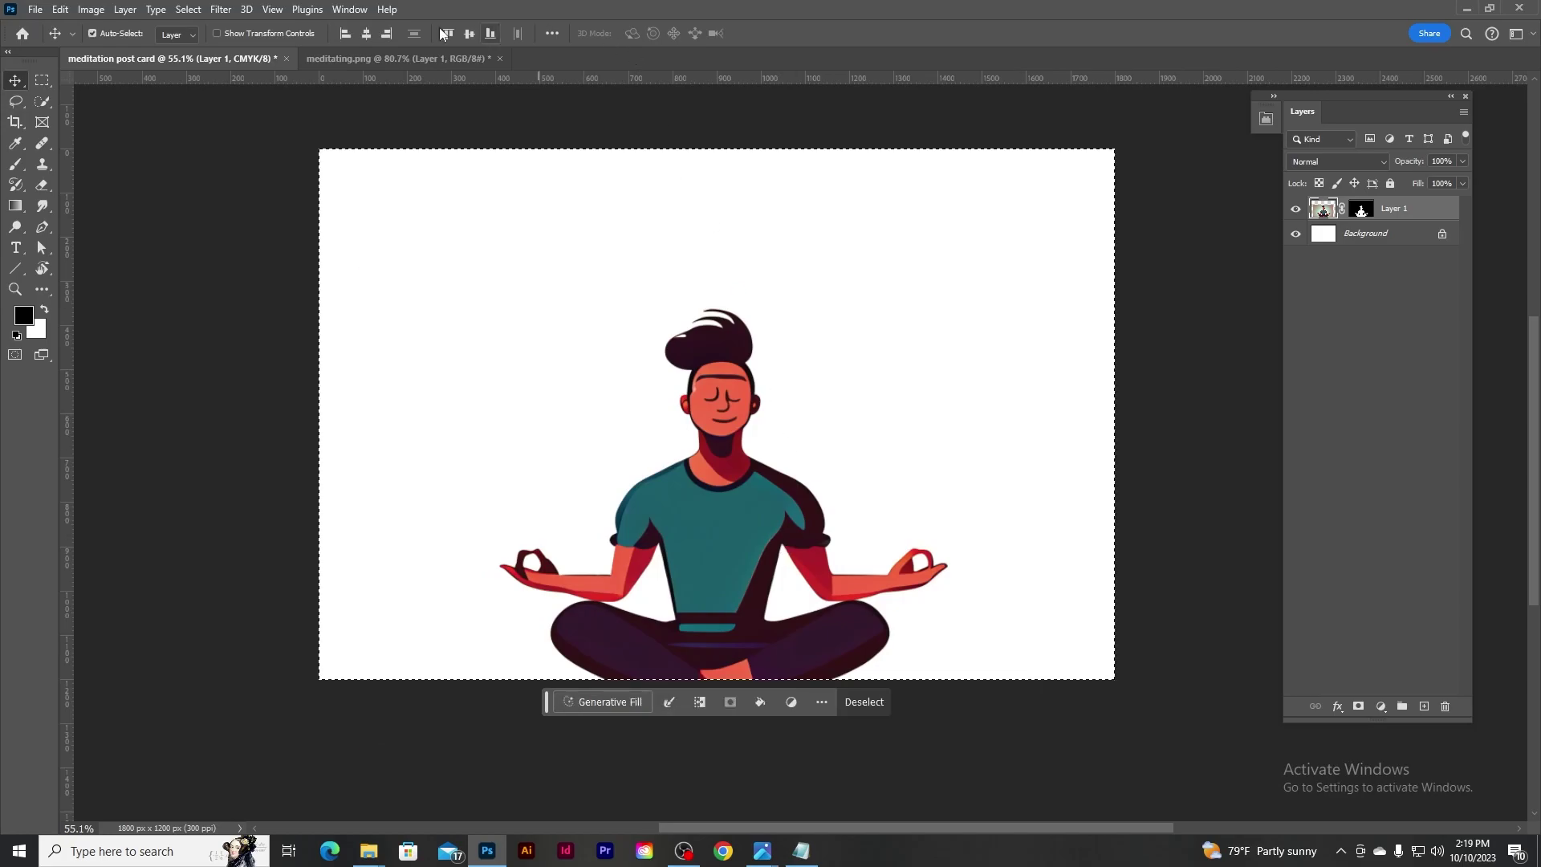
pyautogui.click(366, 33)
pyautogui.click(469, 33)
pyautogui.moveTo(801, 205); pyautogui.dragTo(802, 310)
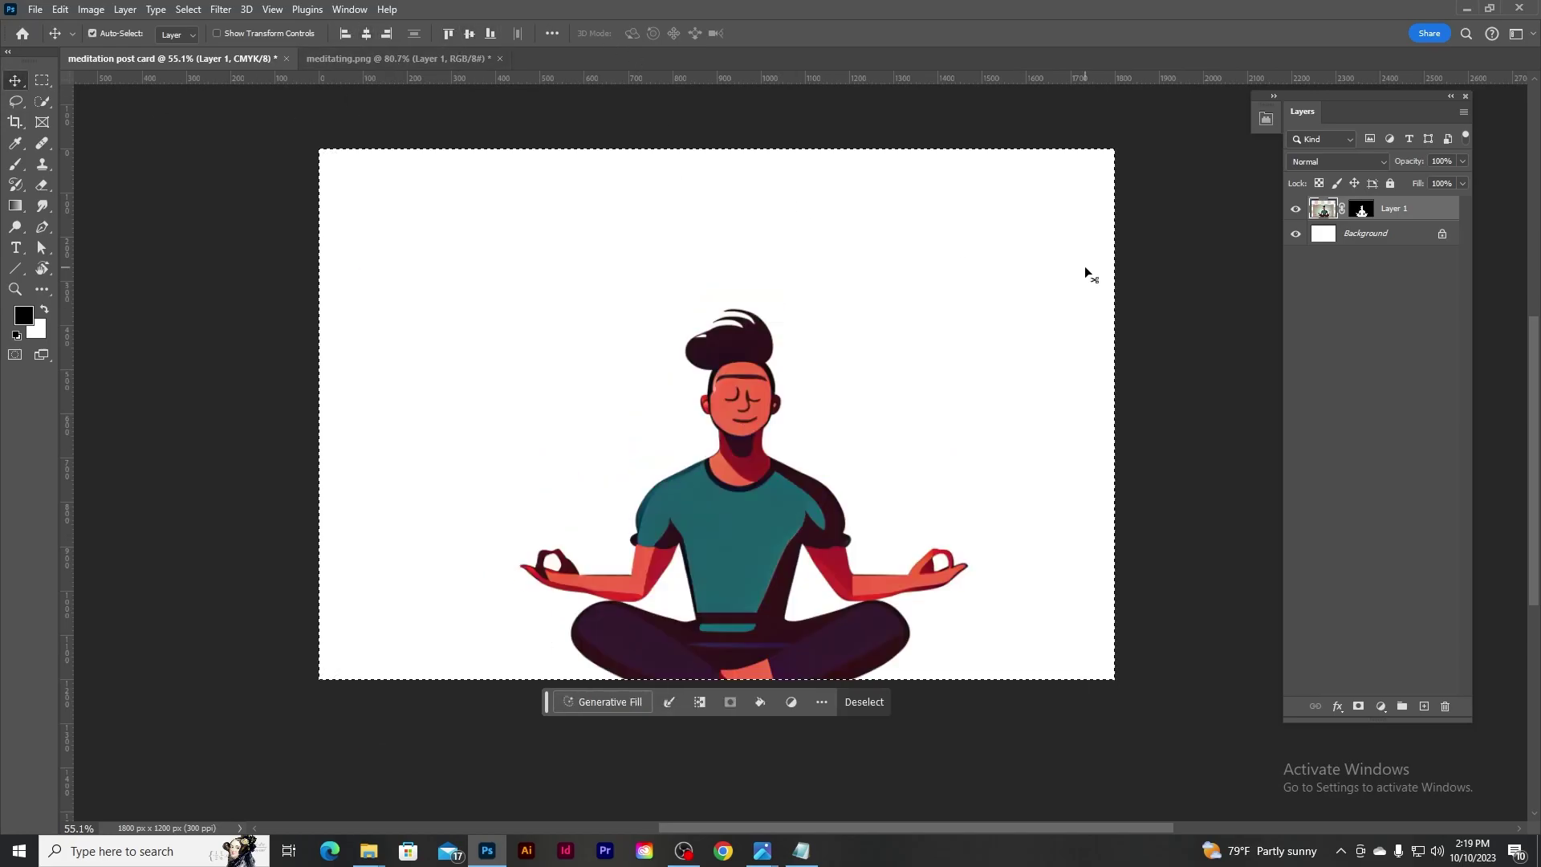
pyautogui.hotkey('ctrl', 'd')
# Target the Background layer and open the fill/adjustment layer menu.
pyautogui.scroll(-1, 770, 431)
pyautogui.scroll(1, 769, 428)
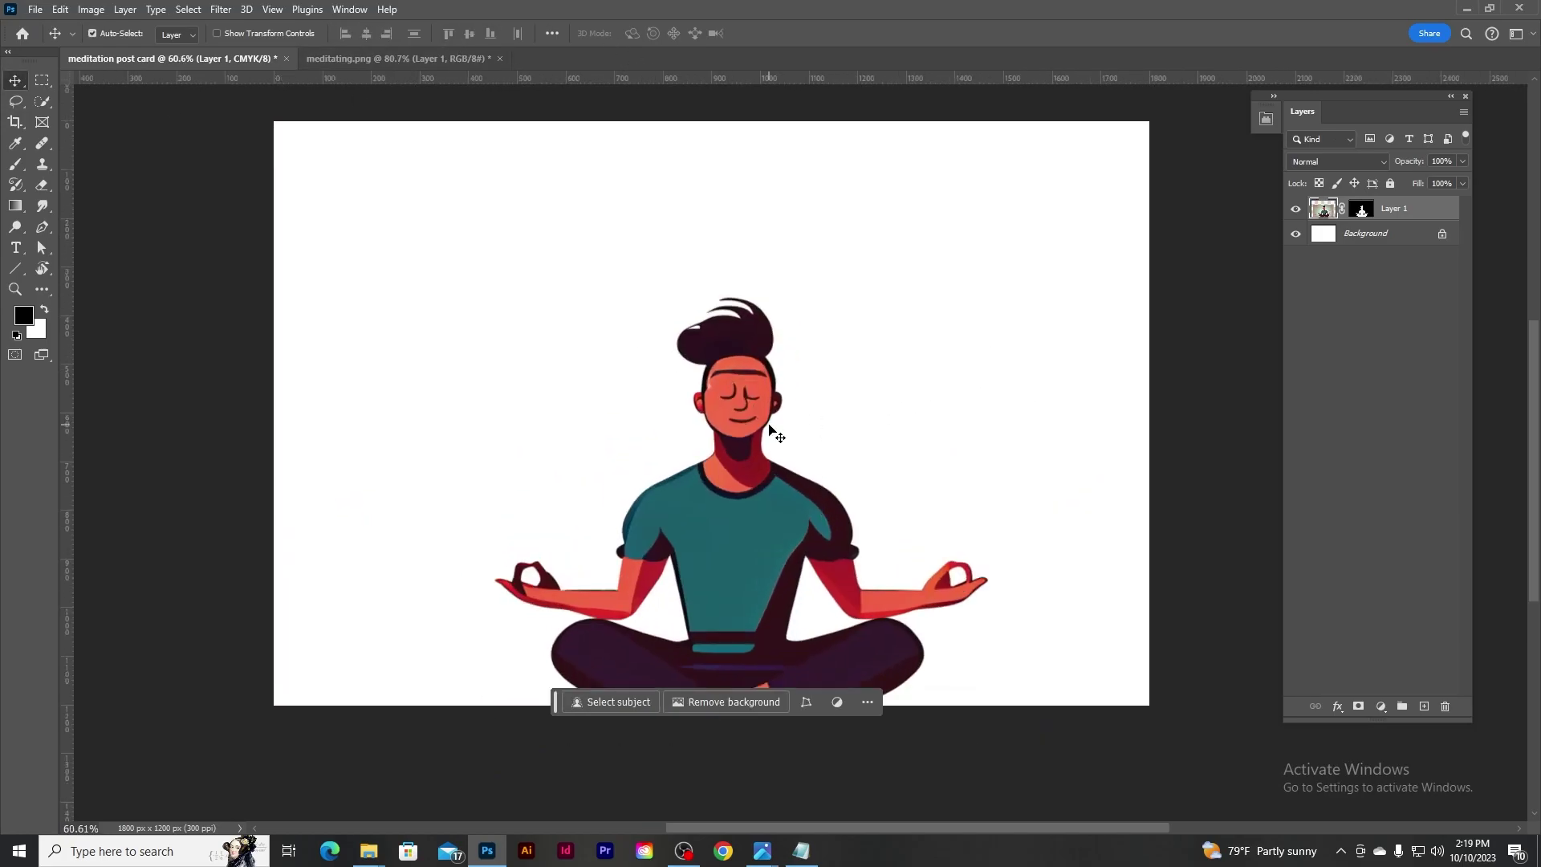
pyautogui.click(1379, 236)
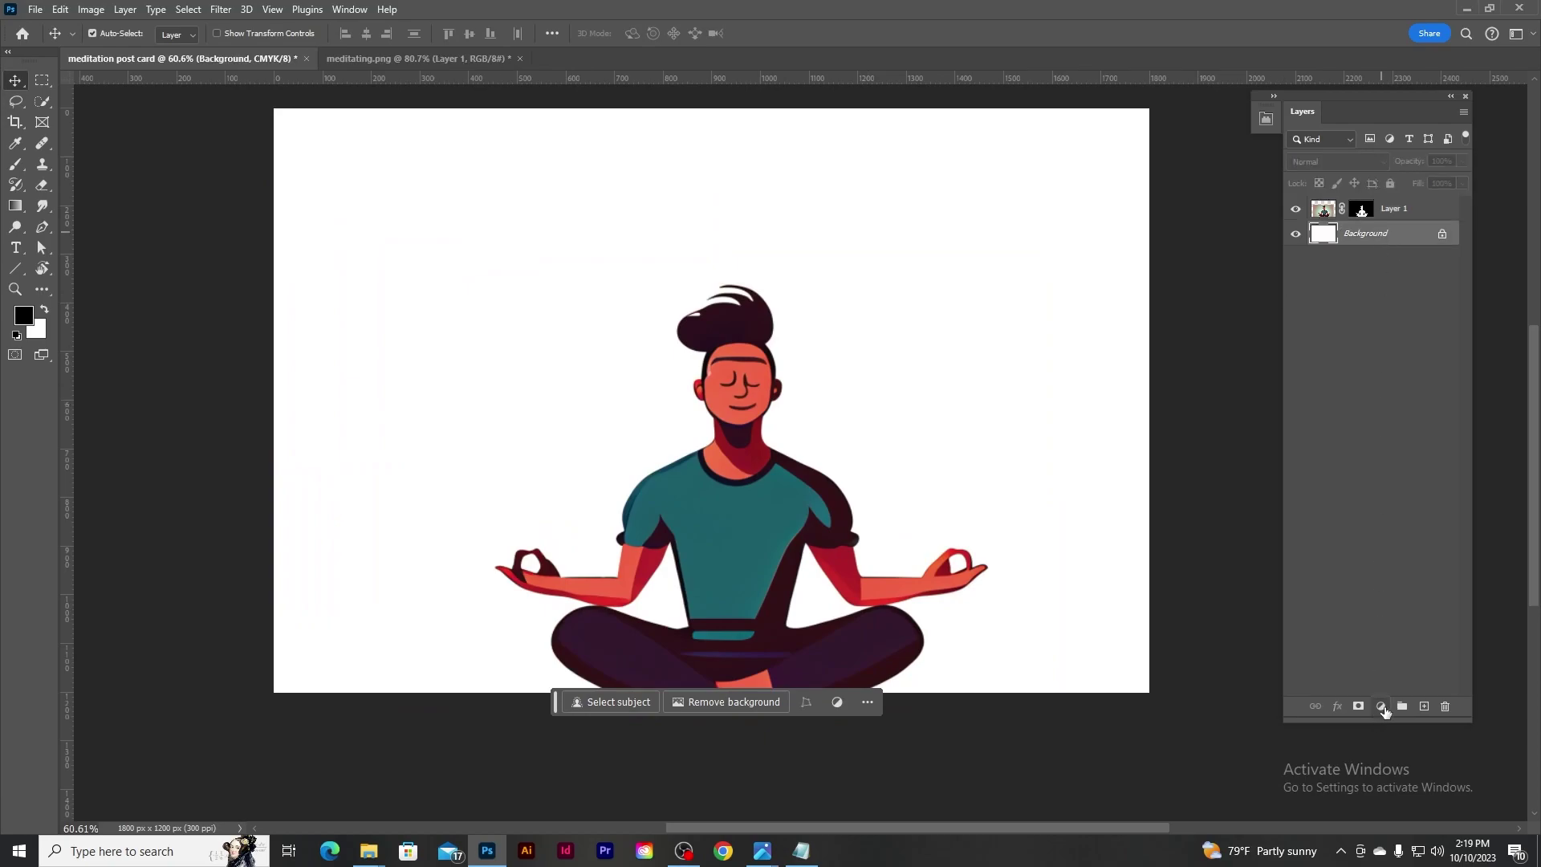
pyautogui.click(1381, 707)
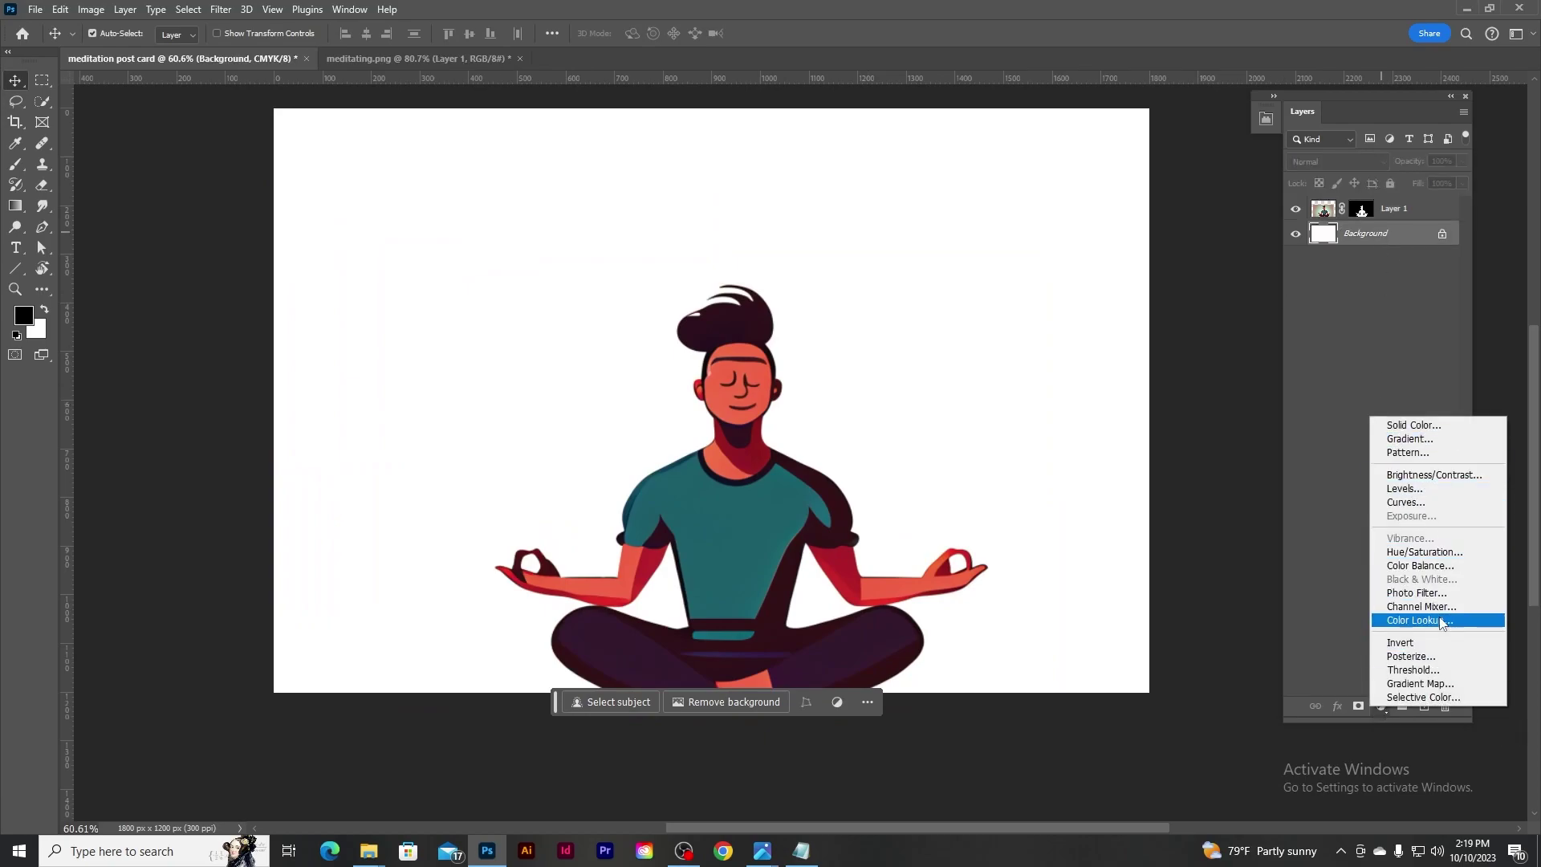
# Add a Gradient Fill layer and colour its first stop red, sampled from the figure's arm.
pyautogui.click(1418, 441)
pyautogui.click(1139, 387)
pyautogui.moveTo(482, 148); pyautogui.dragTo(312, 114)
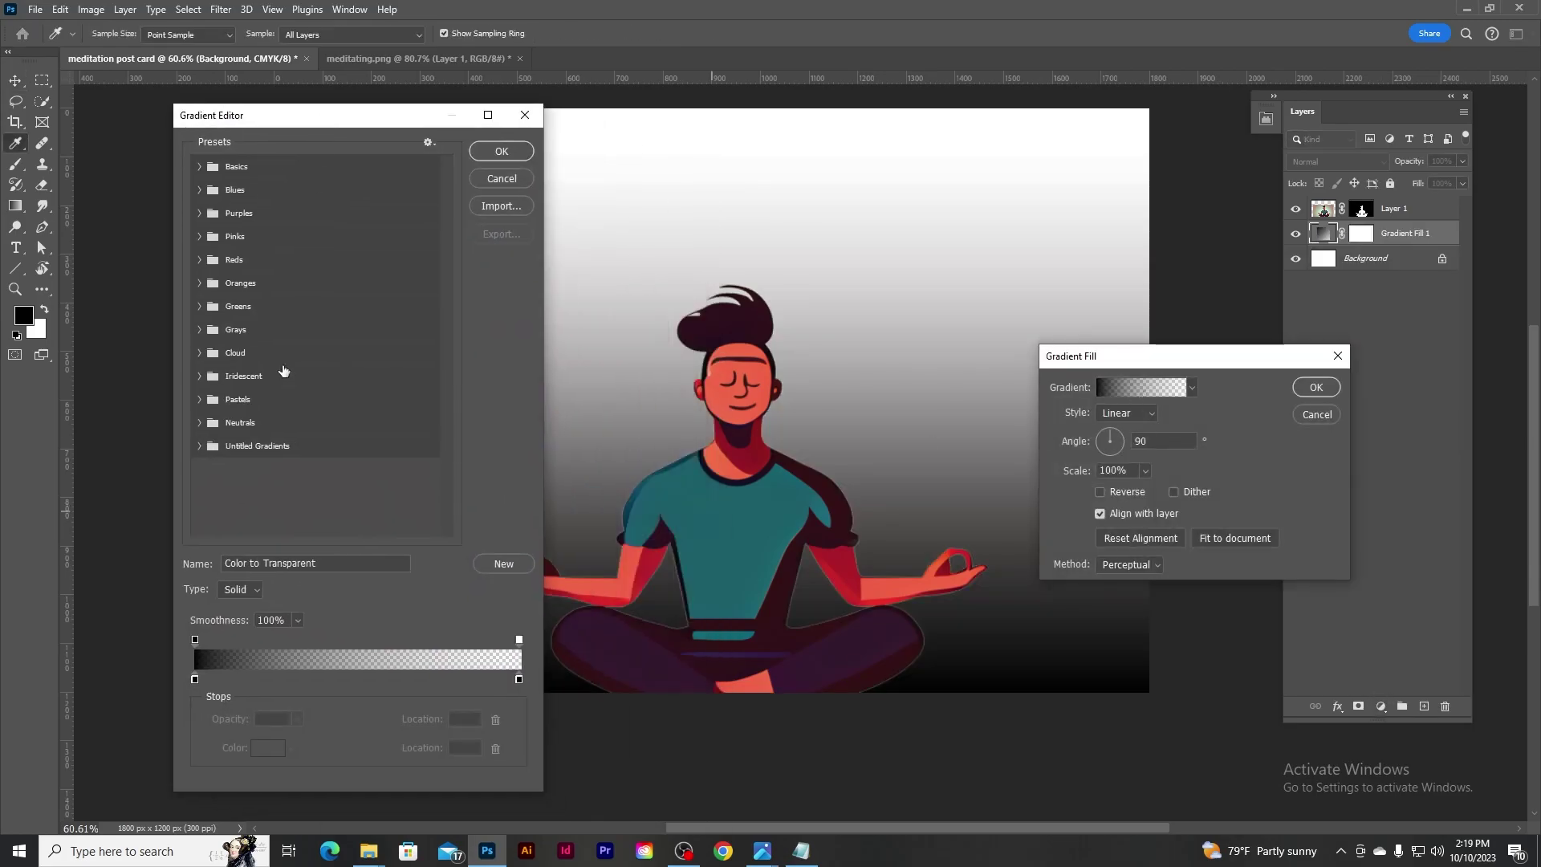
pyautogui.click(194, 678)
pyautogui.click(268, 747)
pyautogui.click(631, 560)
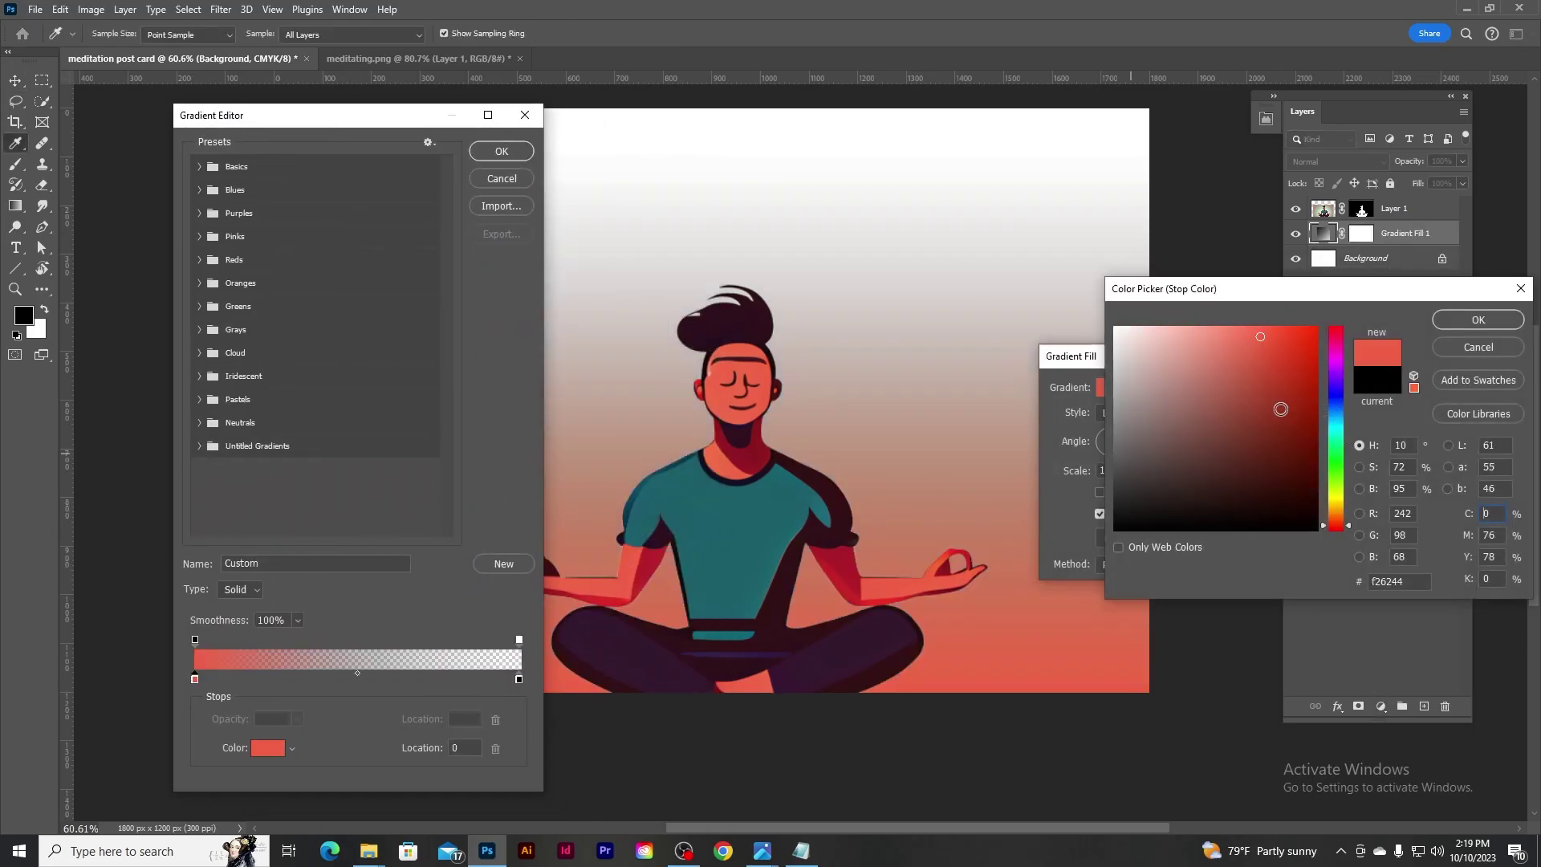
pyautogui.click(1478, 319)
# Set the gradient's end stop to a light orange.
pyautogui.doubleClick(518, 678)
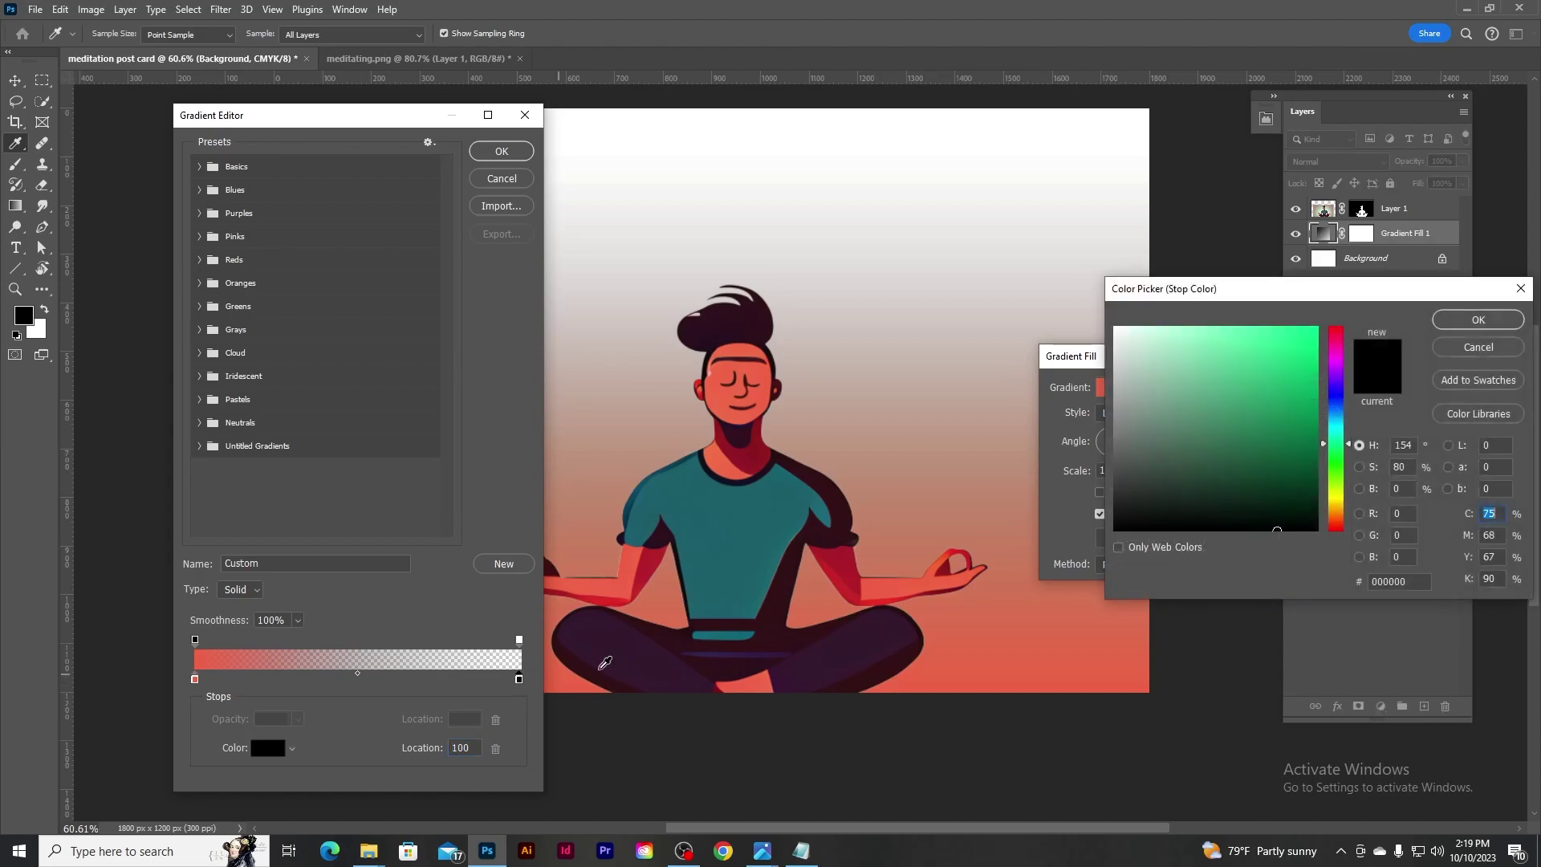
pyautogui.click(1521, 289)
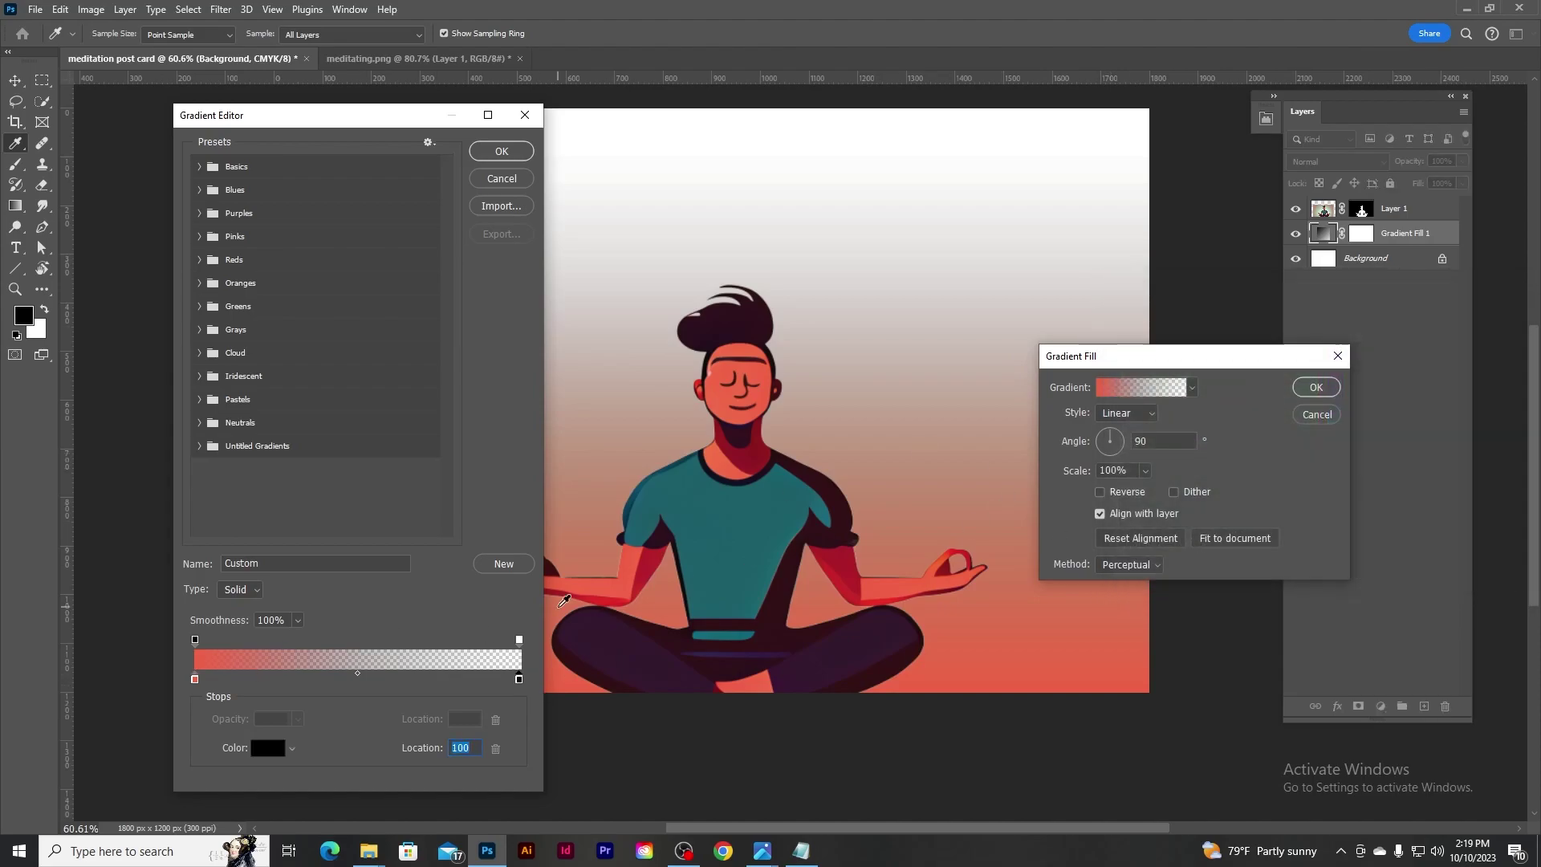
pyautogui.doubleClick(519, 678)
pyautogui.click(1255, 337)
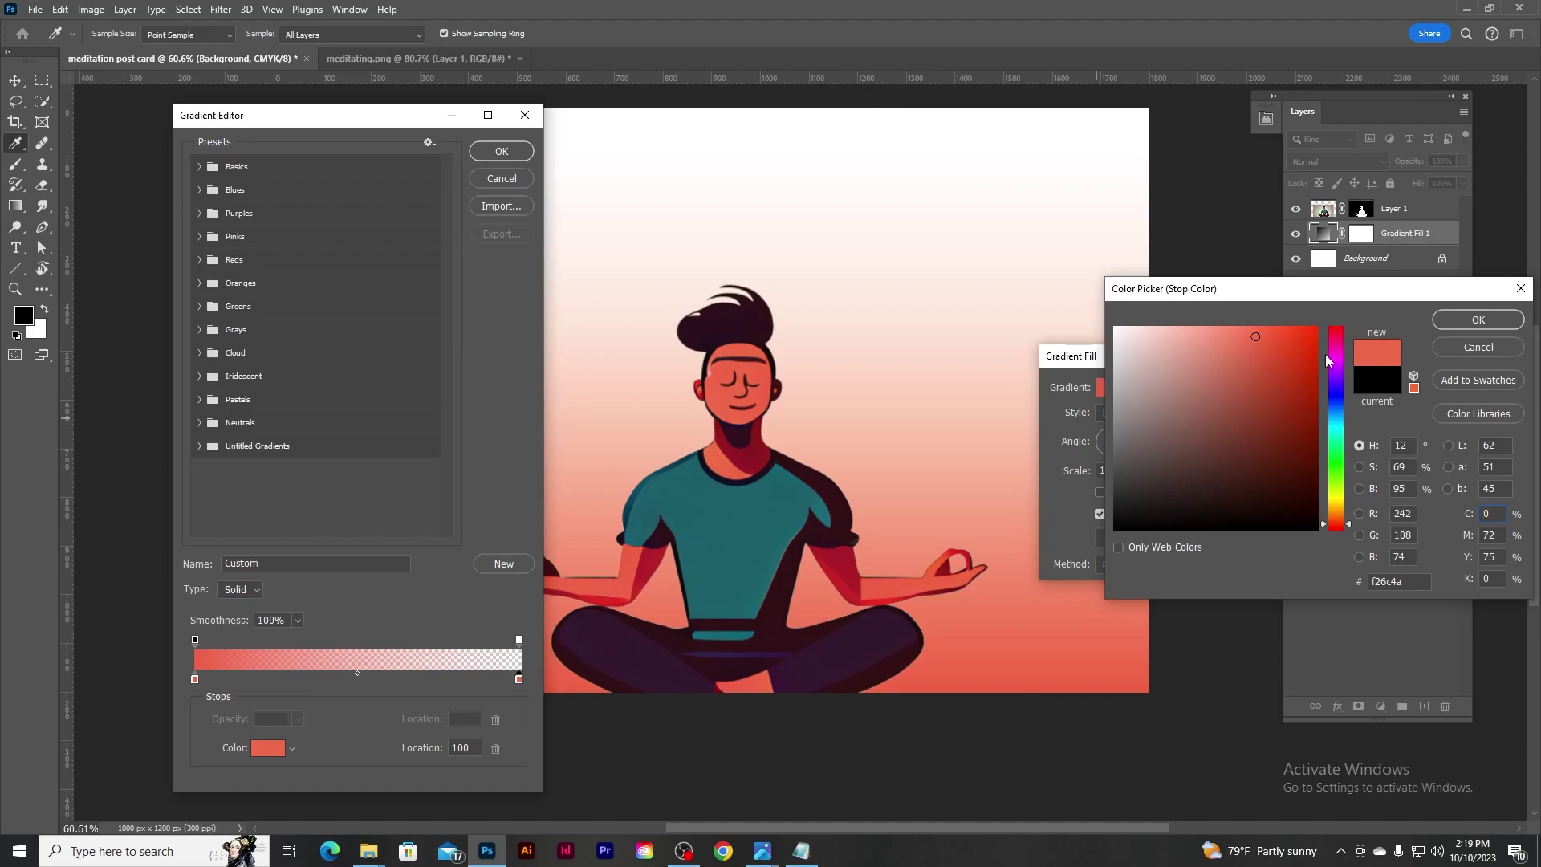
pyautogui.click(1335, 511)
pyautogui.click(1243, 327)
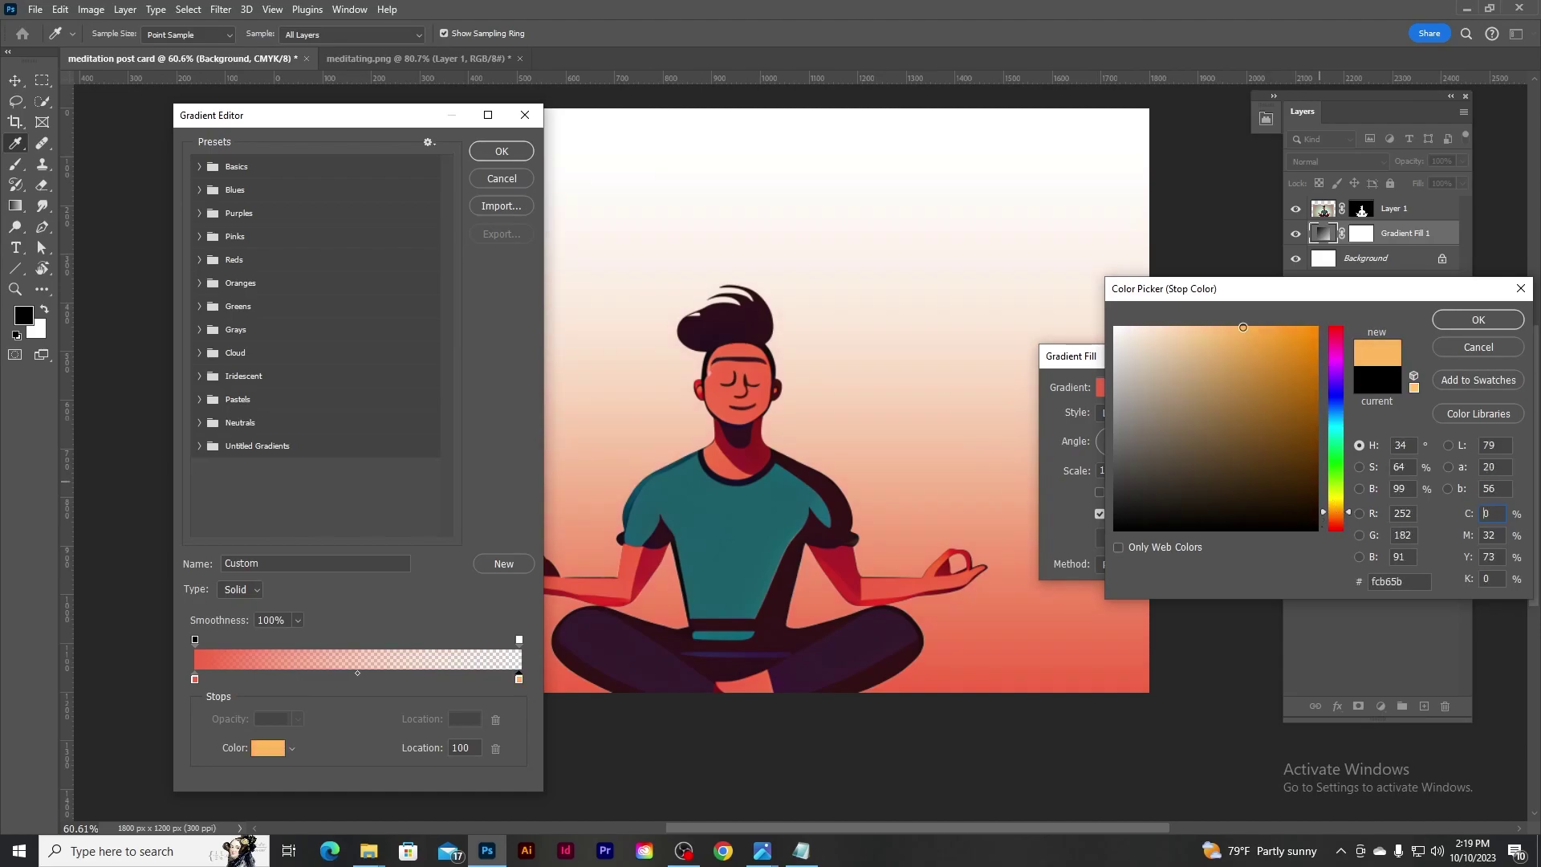
pyautogui.click(1477, 320)
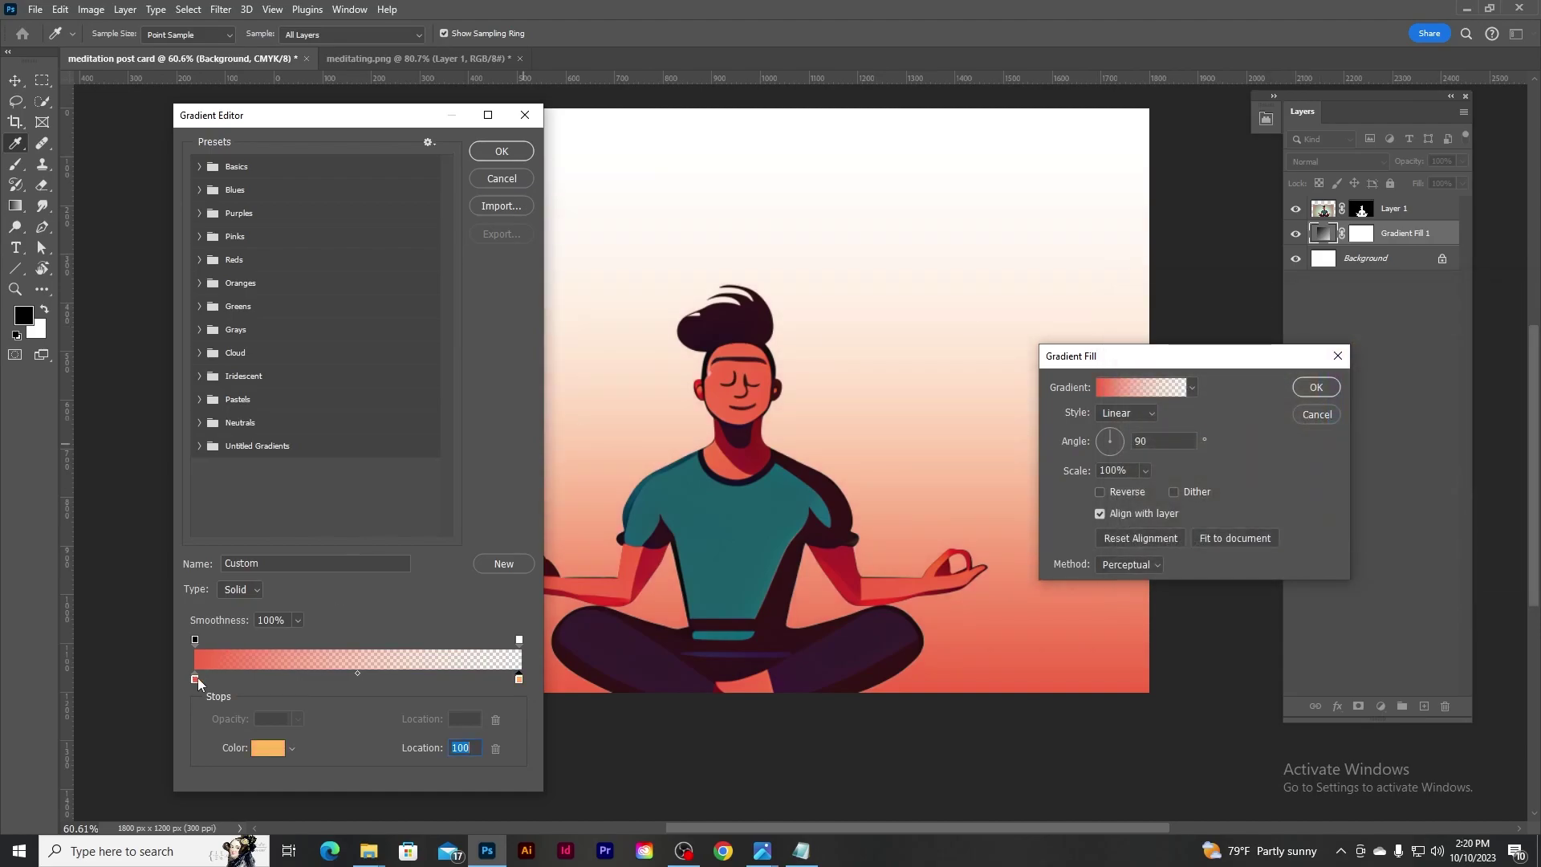
# Remove the stray red stop and make the right opacity stop 100%.
pyautogui.moveTo(198, 677); pyautogui.dragTo(357, 679)
pyautogui.hotkey('ctrl', 'z')
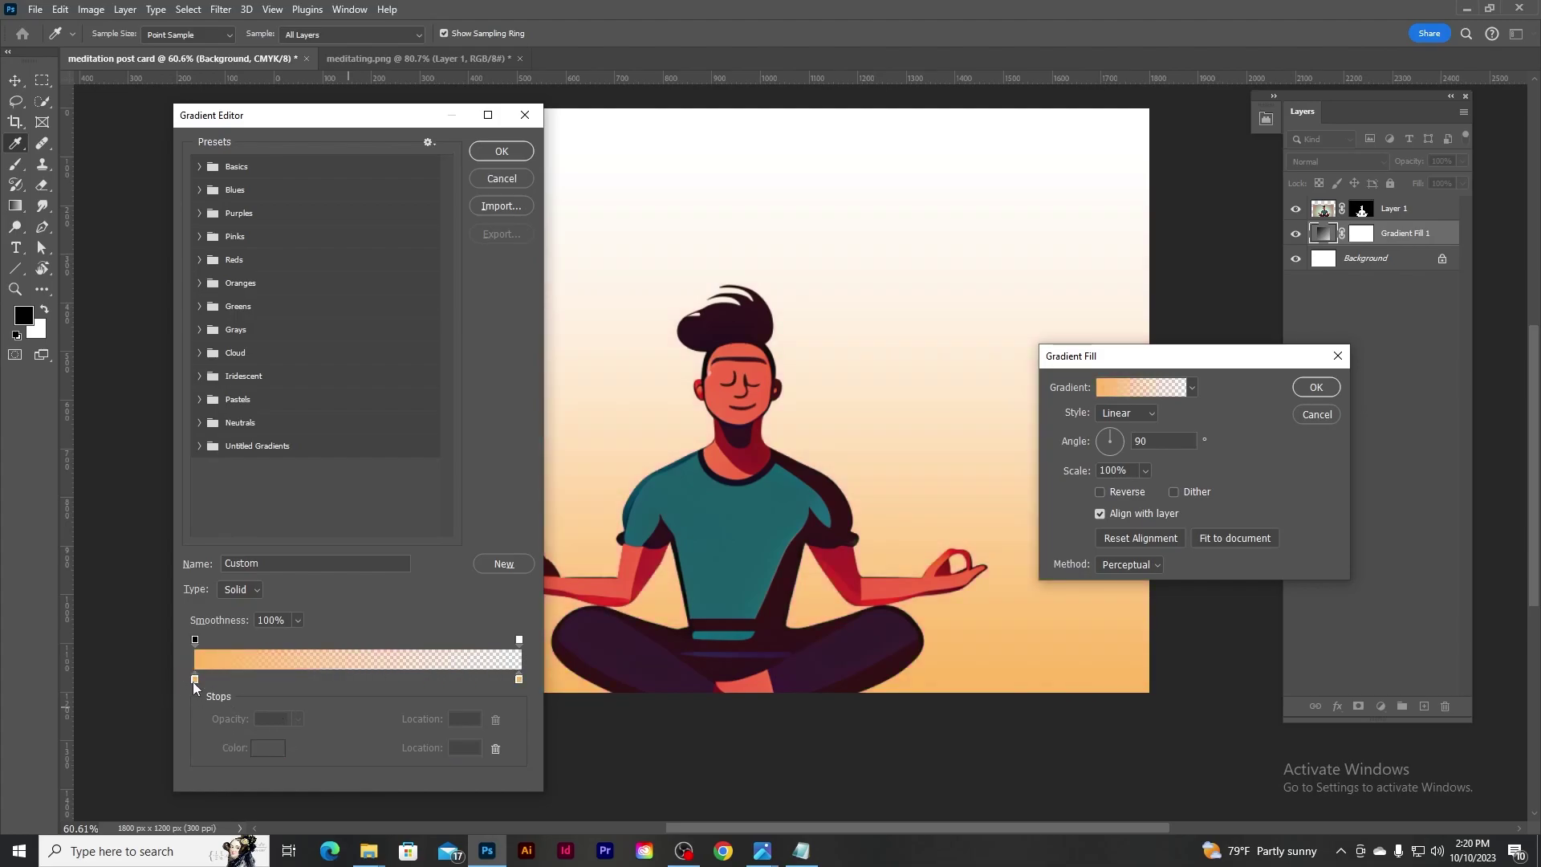
pyautogui.click(518, 639)
pyautogui.moveTo(228, 722); pyautogui.dragTo(305, 710)
# Lighten the left stop to pale peach and apply the gradient fill.
pyautogui.doubleClick(194, 679)
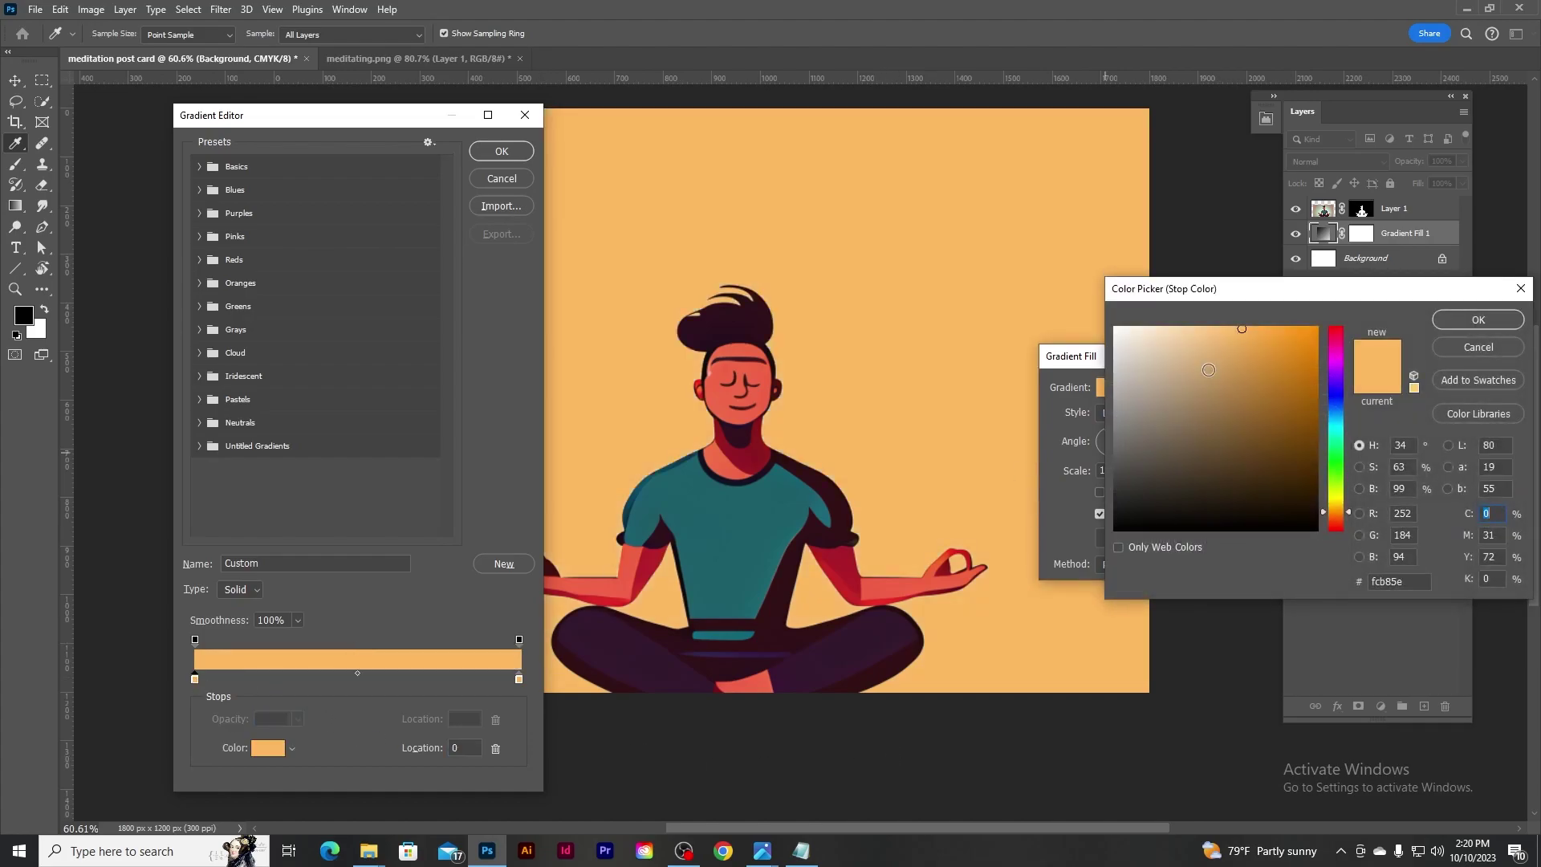
pyautogui.moveTo(1209, 370)
pyautogui.mouseDown()
pyautogui.moveTo(1179, 287)
pyautogui.moveTo(1165, 317)
pyautogui.mouseUp()
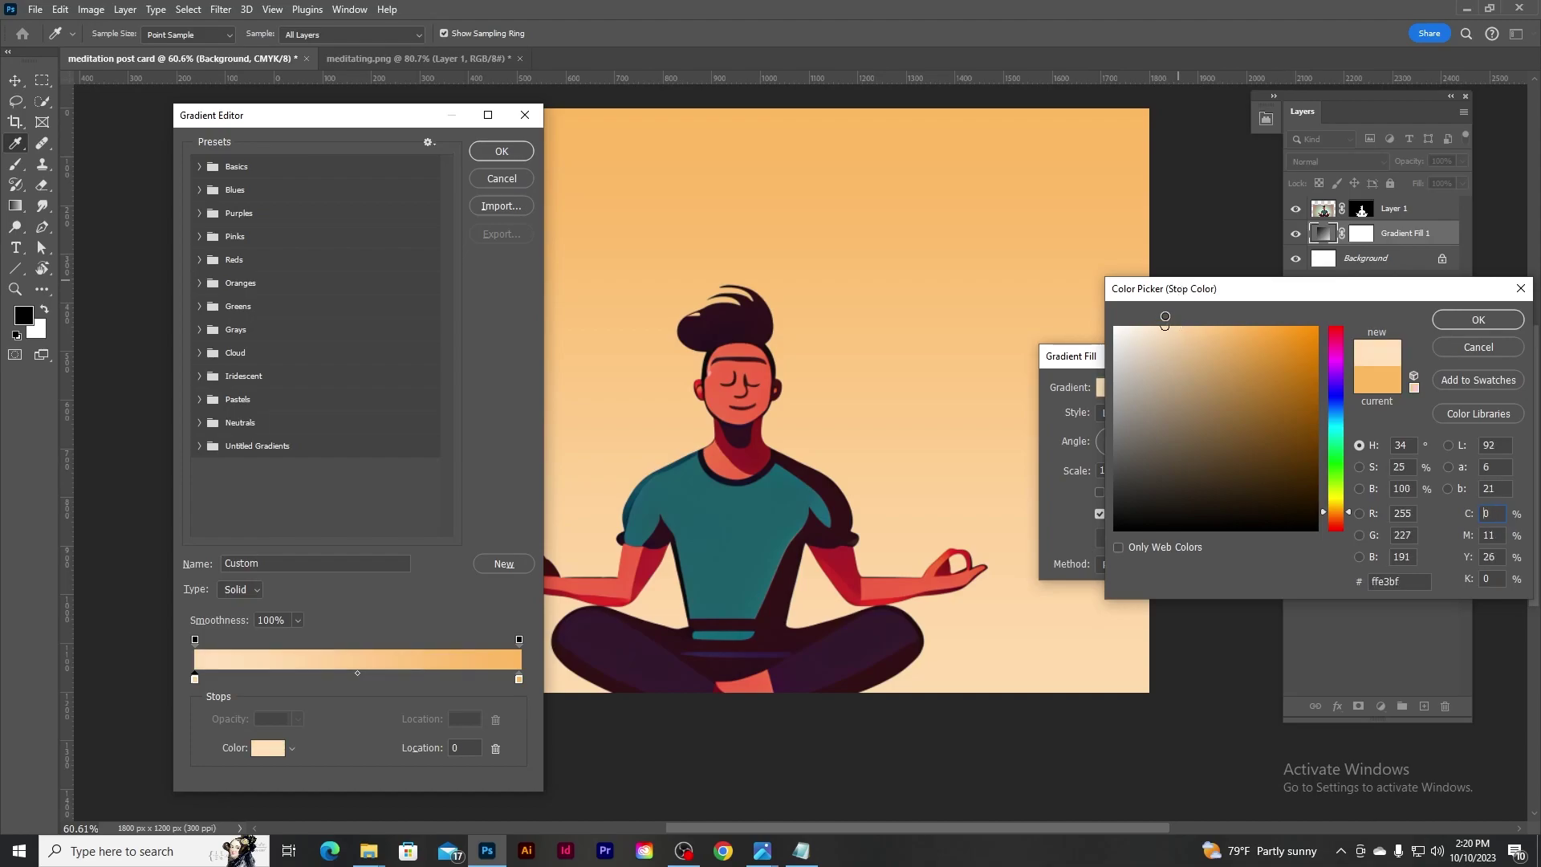
pyautogui.click(1477, 320)
pyautogui.click(501, 151)
pyautogui.keyDown('alt'); pyautogui.scroll(2, 639, 423); pyautogui.keyUp('alt')
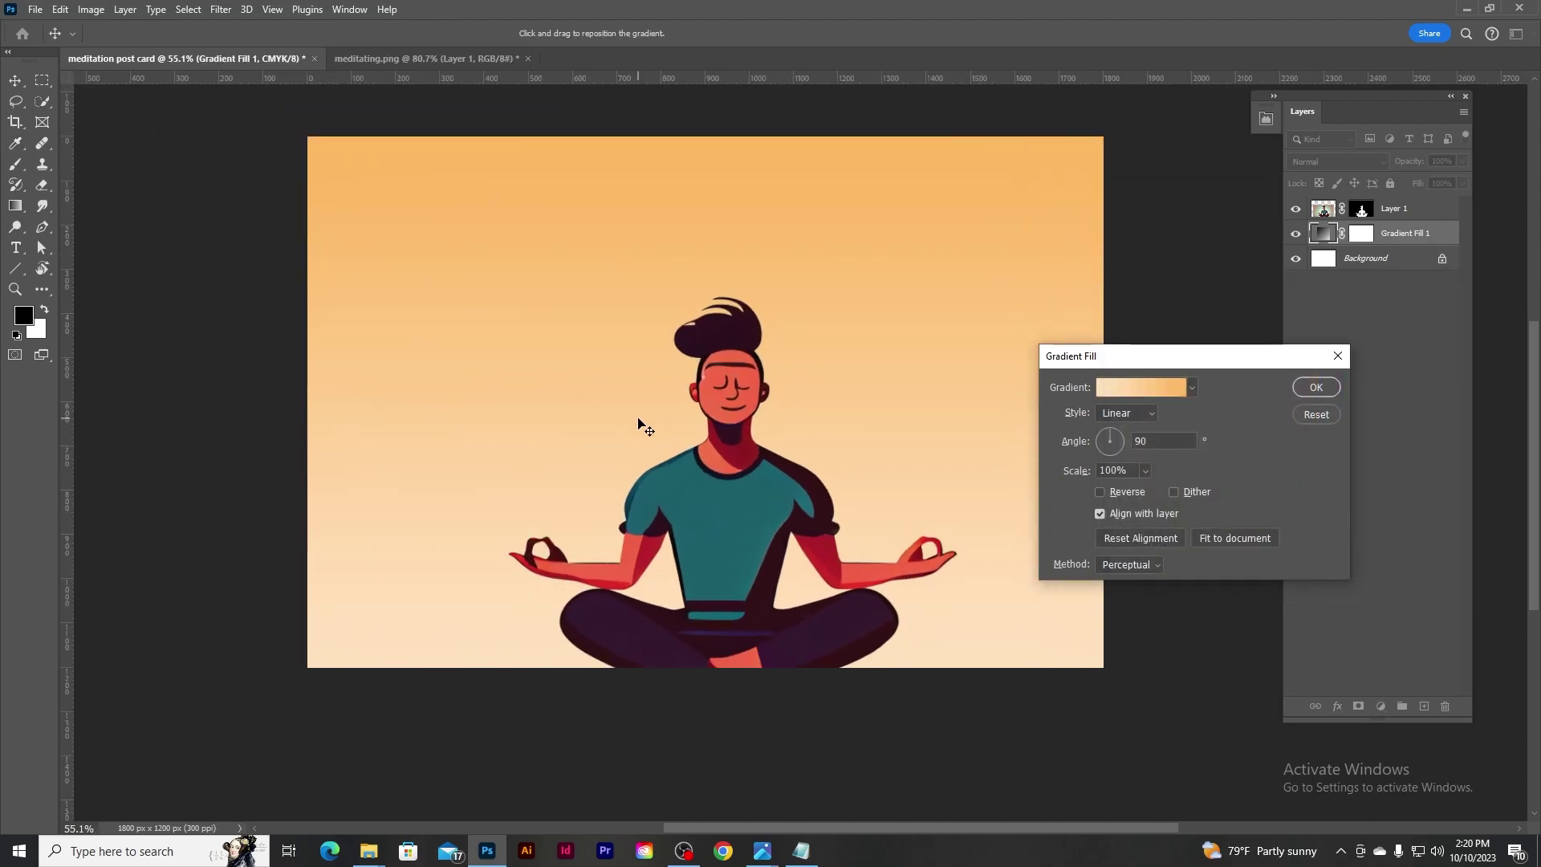
pyautogui.scroll(1, 761, 395)
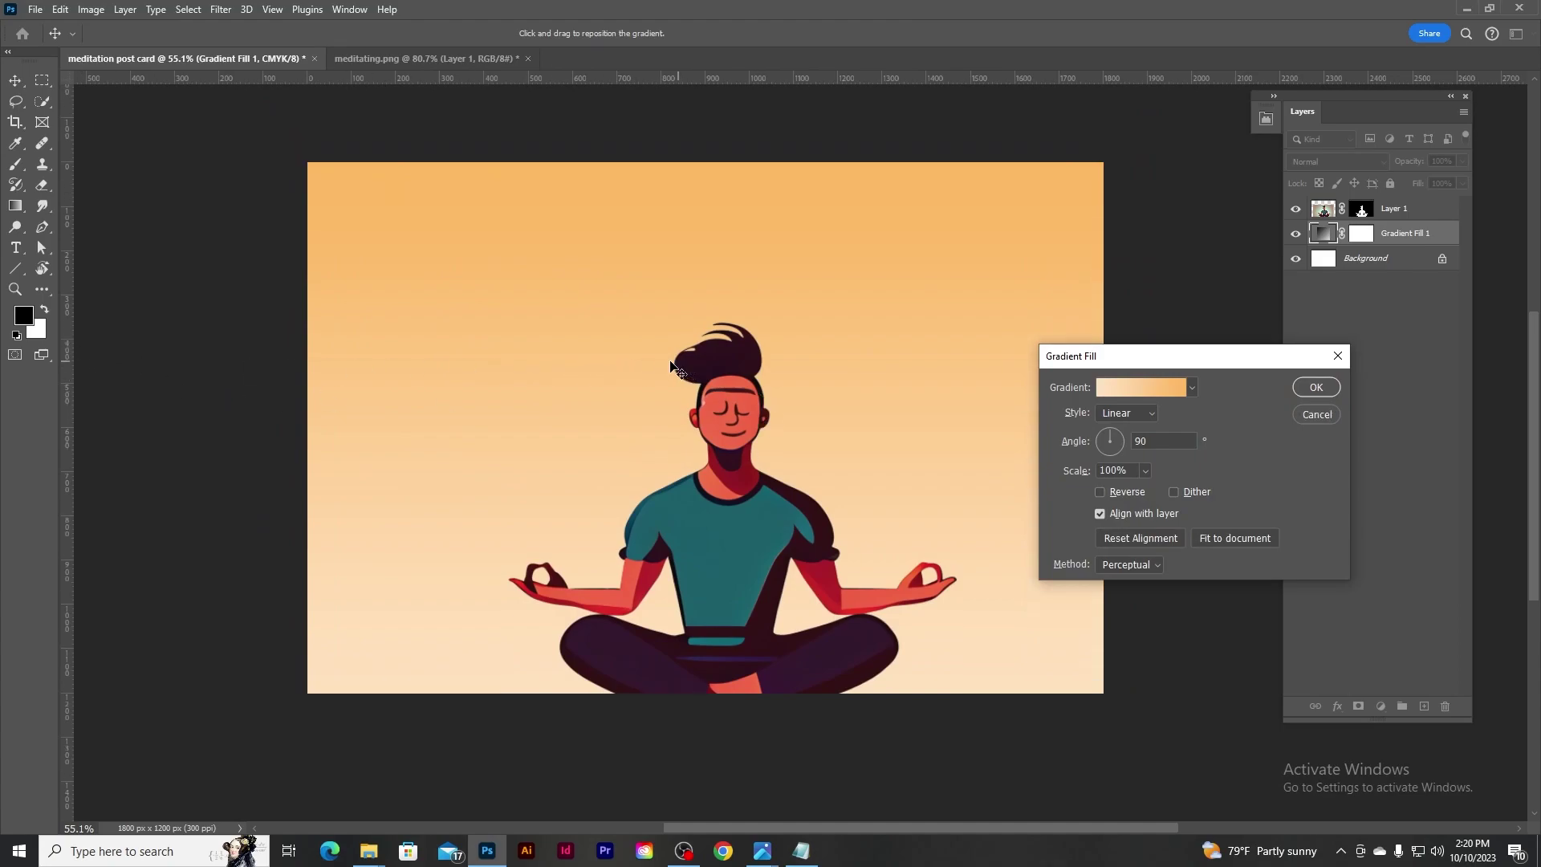
pyautogui.click(1335, 389)
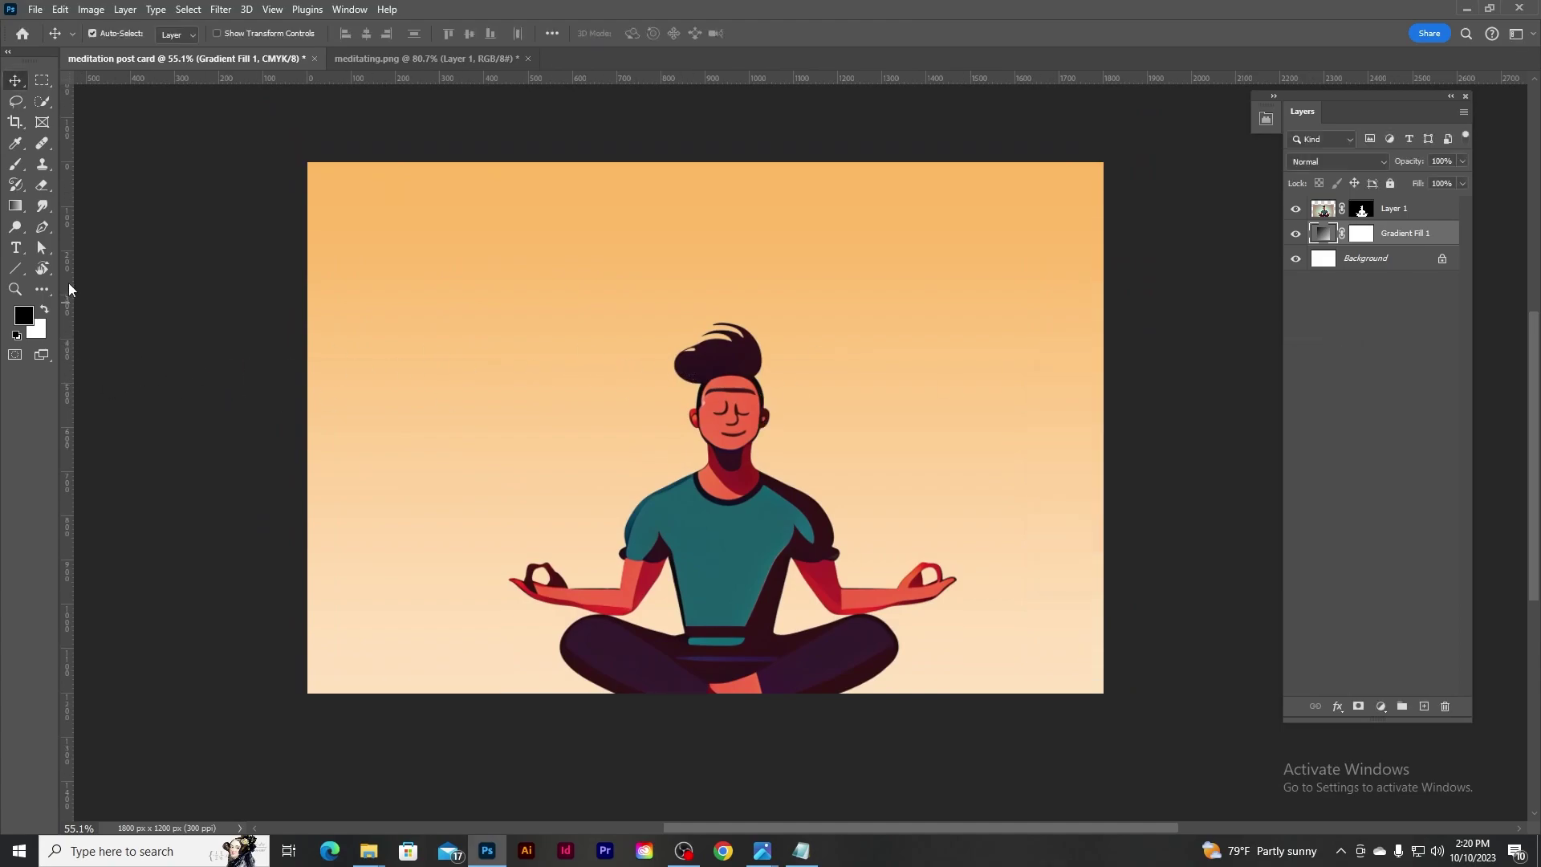
# Align the figure layer to a vertical centre guide, then hide guides.
pyautogui.moveTo(68, 288); pyautogui.dragTo(725, 313)
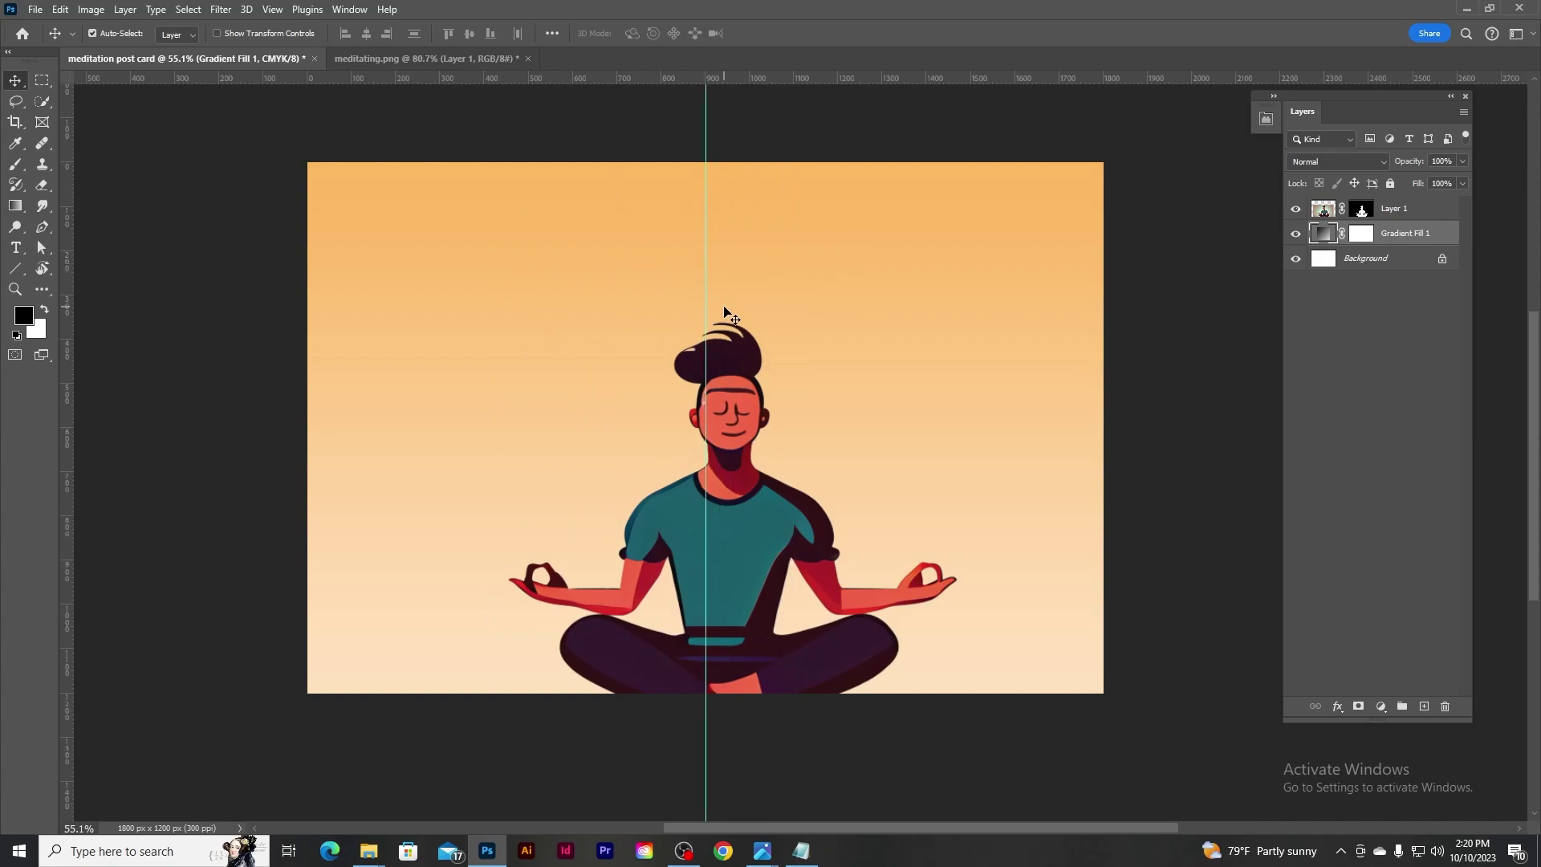
pyautogui.click(1326, 211)
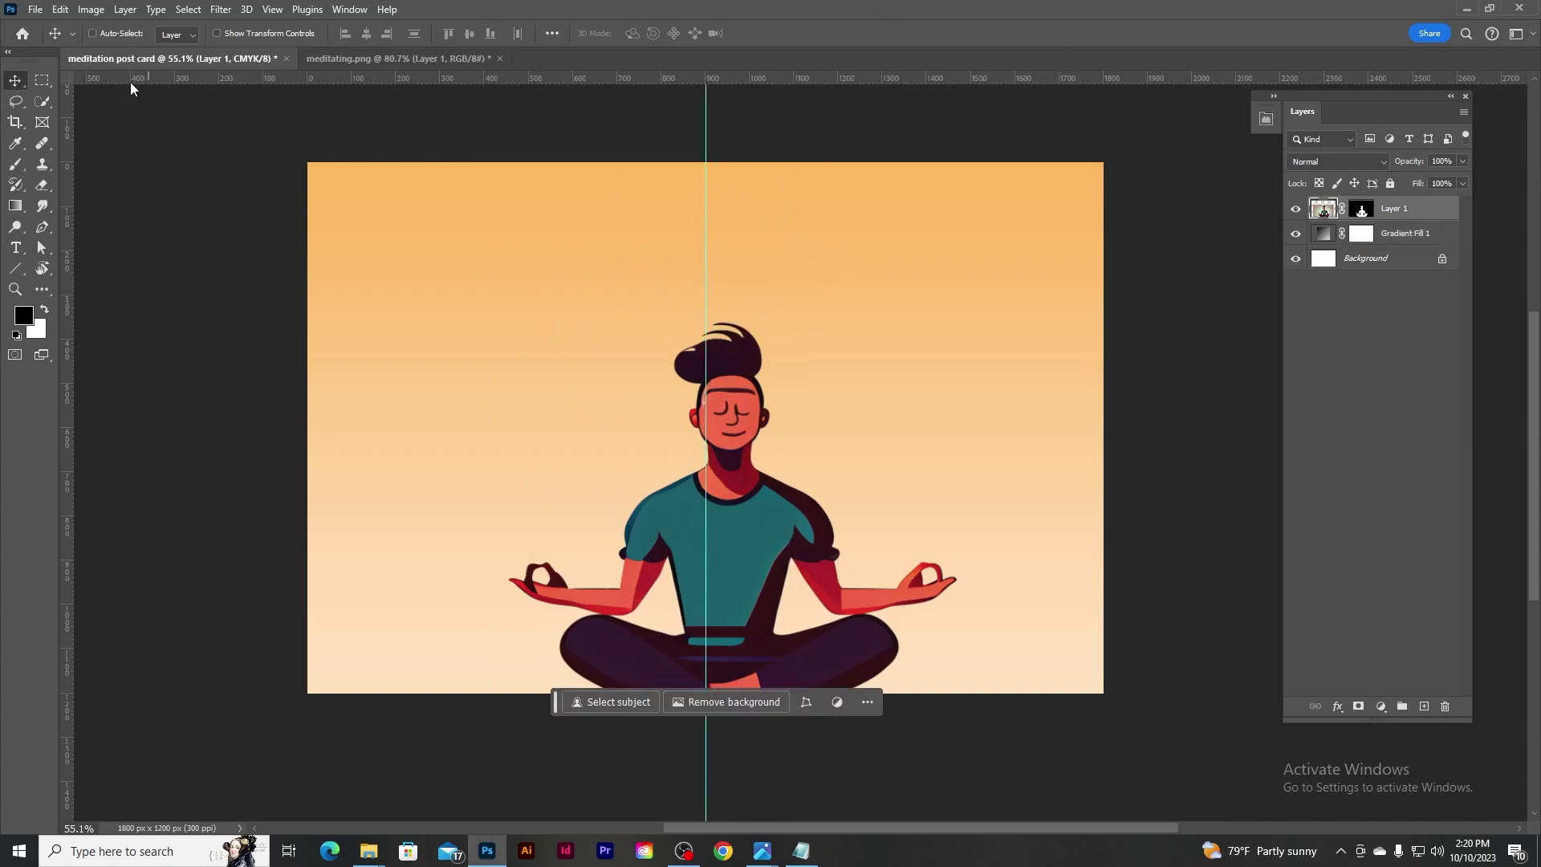
pyautogui.hotkey('shift', 'Left')
pyautogui.hotkey('shift', 'Left')
pyautogui.hotkey('shift', 'Left')
pyautogui.hotkey('shift', 'Left')
pyautogui.hotkey('shift', 'Left')
pyautogui.hotkey('shift', 'Right')
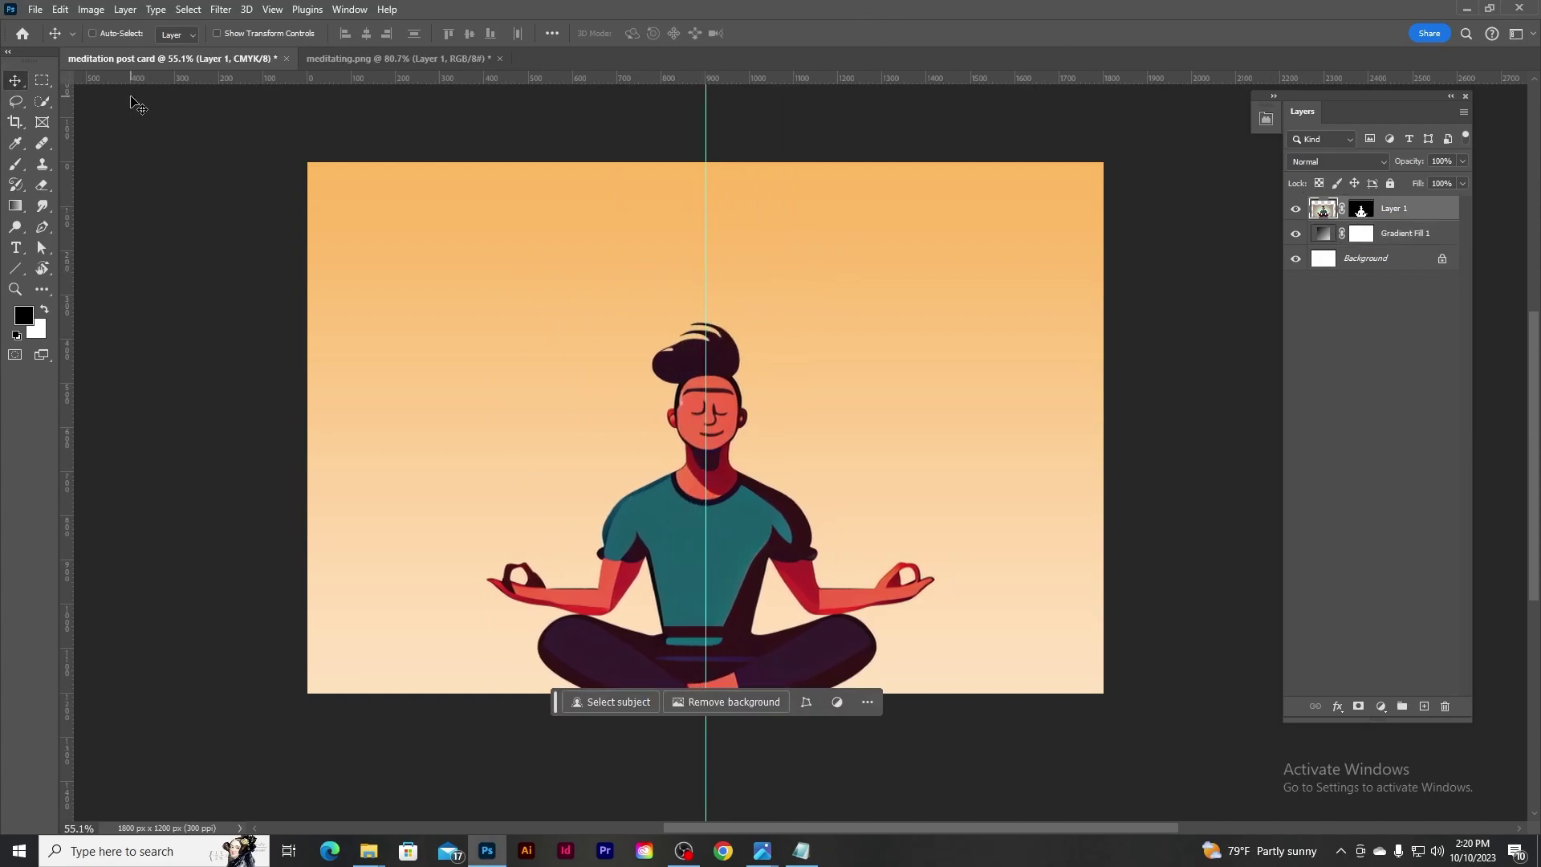
pyautogui.hotkey('ctrl', ';')
pyautogui.scroll(1, 590, 280)
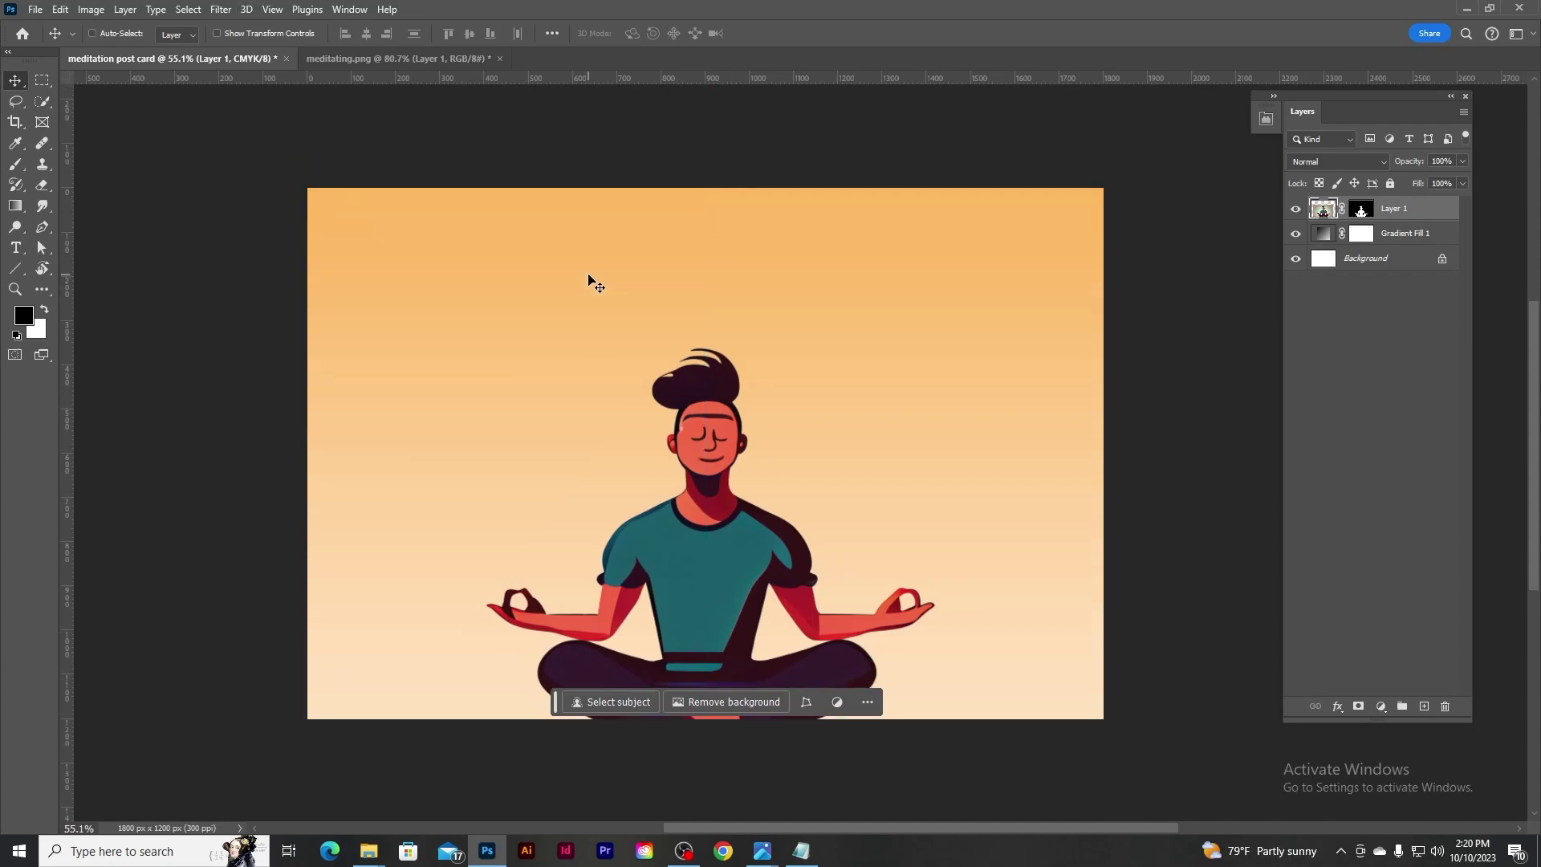
pyautogui.keyDown('alt'); pyautogui.scroll(-1, 839, 334); pyautogui.keyUp('alt')
pyautogui.scroll(1, 840, 334)
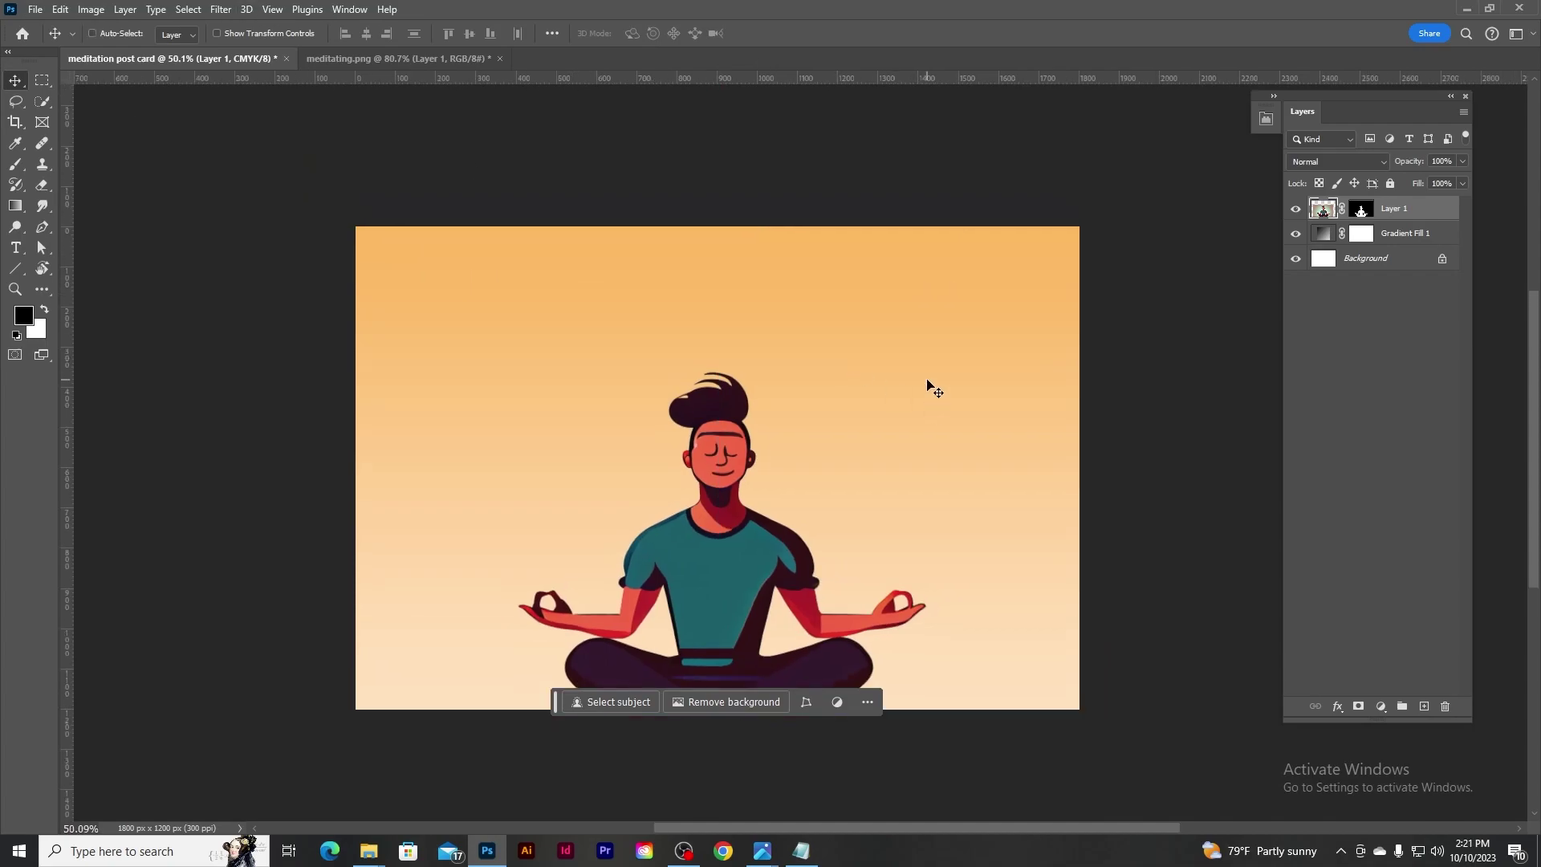
pyautogui.keyDown('alt'); pyautogui.scroll(1, 721, 393); pyautogui.keyUp('alt')
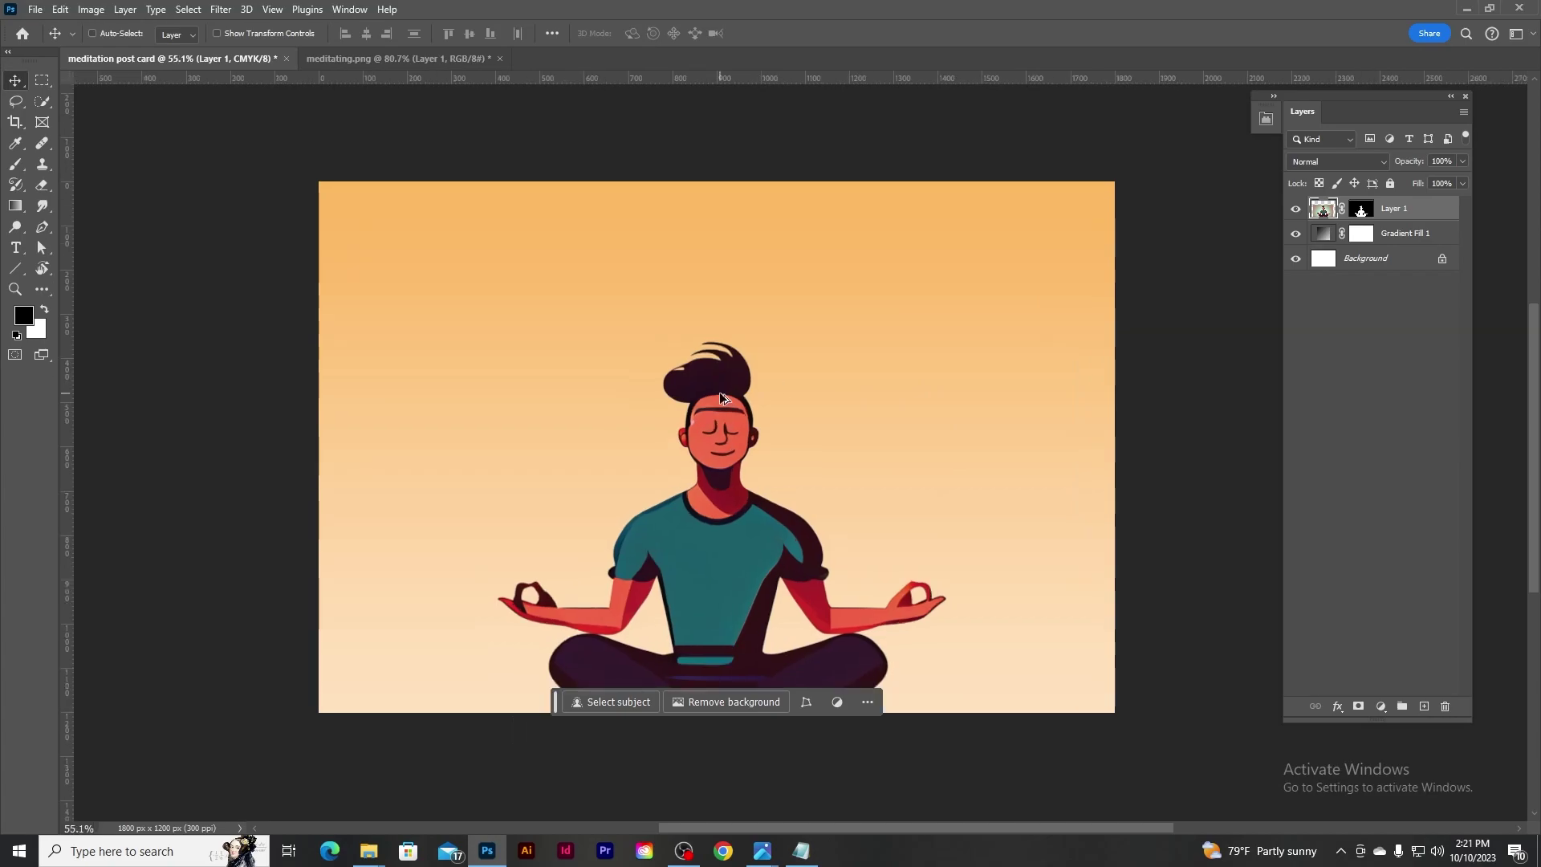
# On a new layer, draw an ellipse circle and position it behind the figure's head.
pyautogui.keyDown('ctrl'); pyautogui.click(1423, 706); pyautogui.keyUp('ctrl')
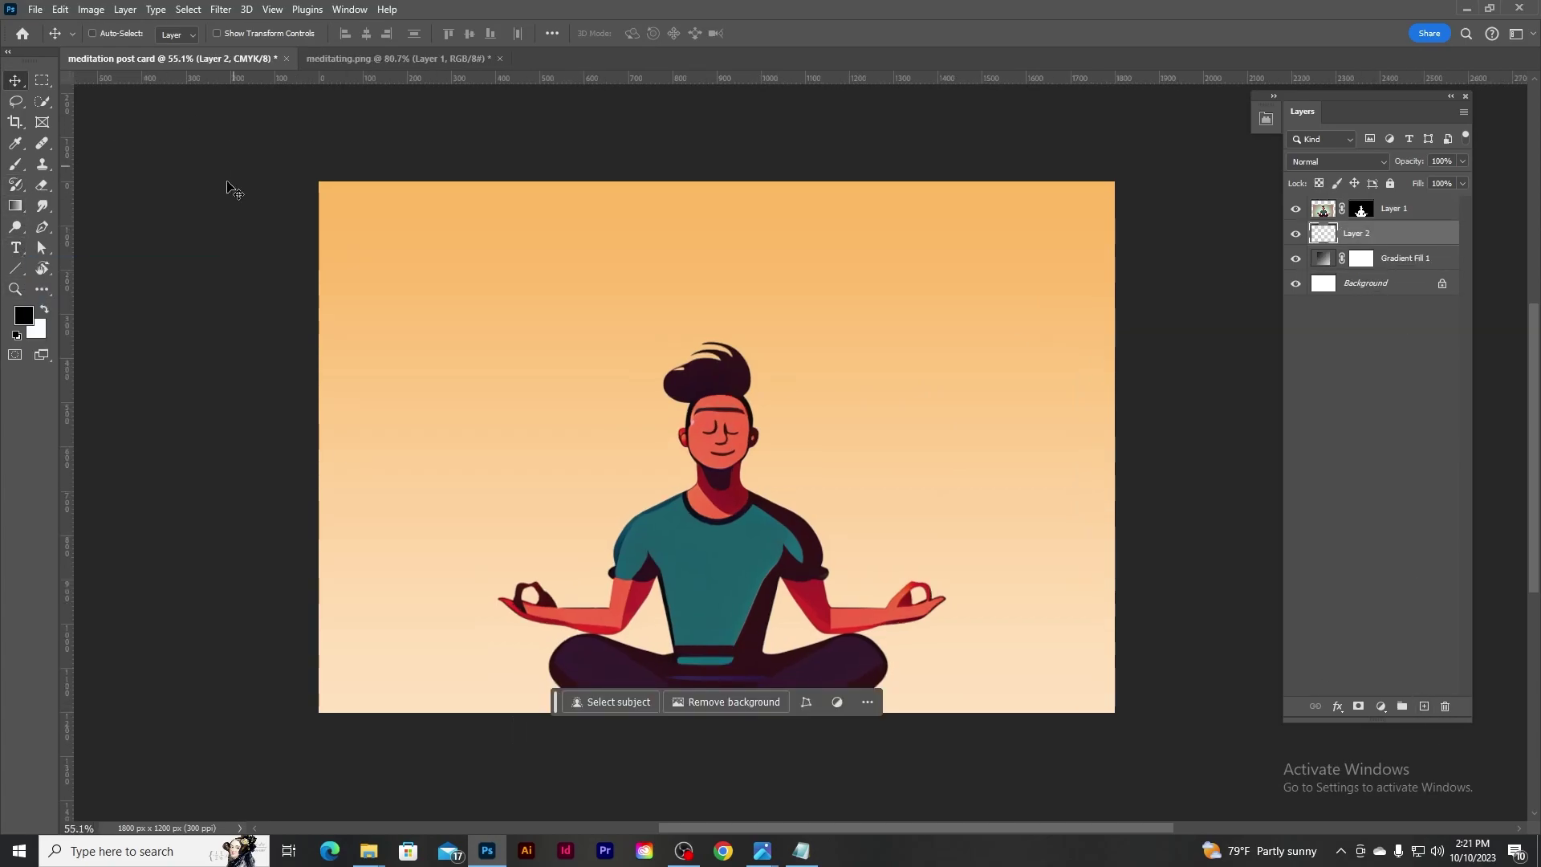
pyautogui.rightClick(15, 268)
pyautogui.click(64, 281)
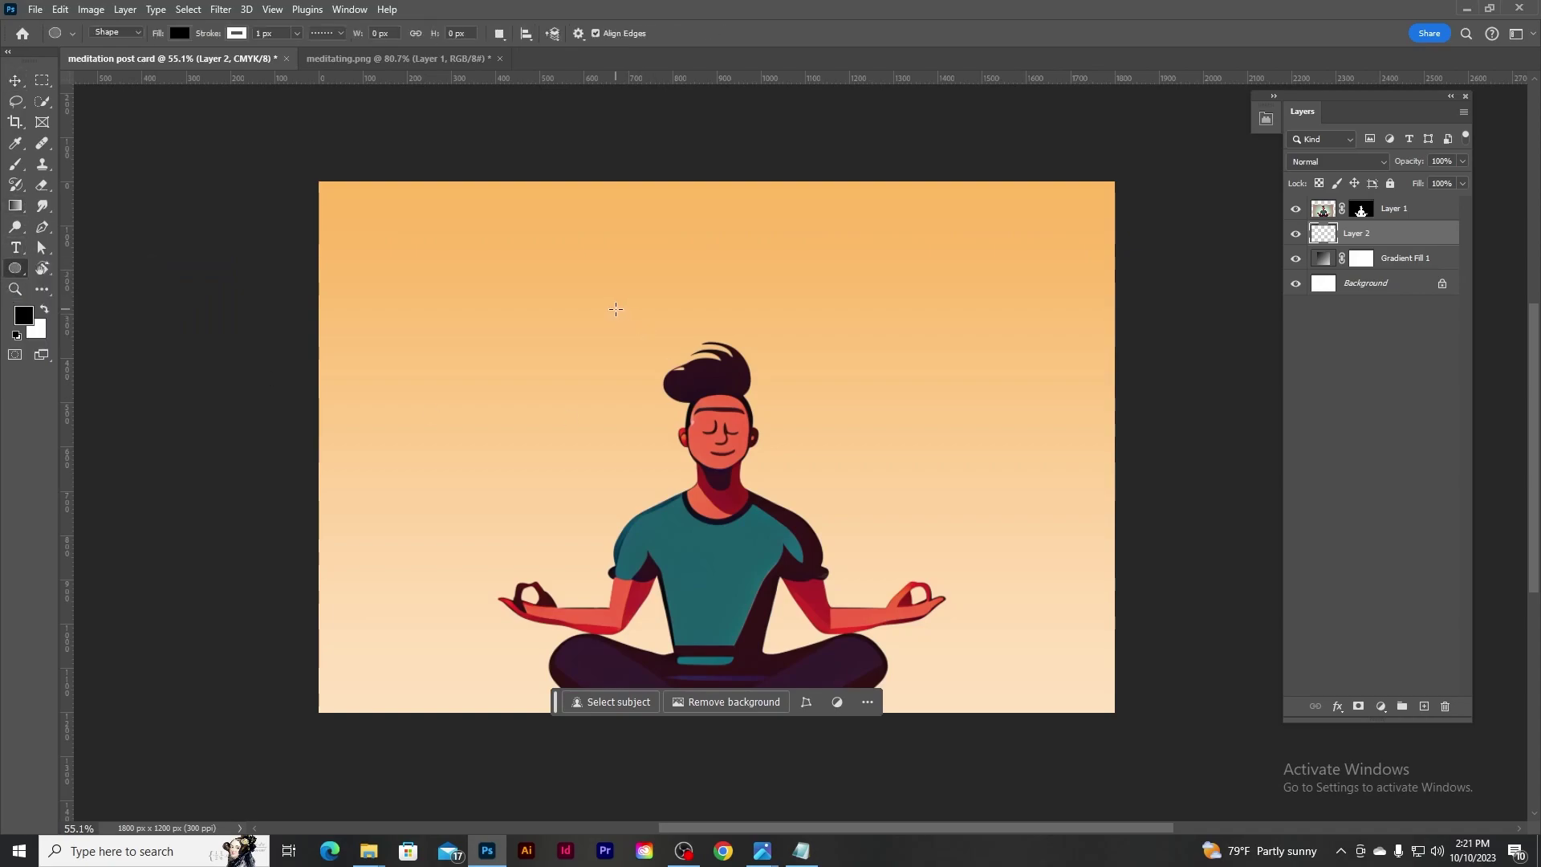
pyautogui.moveTo(616, 309); pyautogui.dragTo(826, 490)
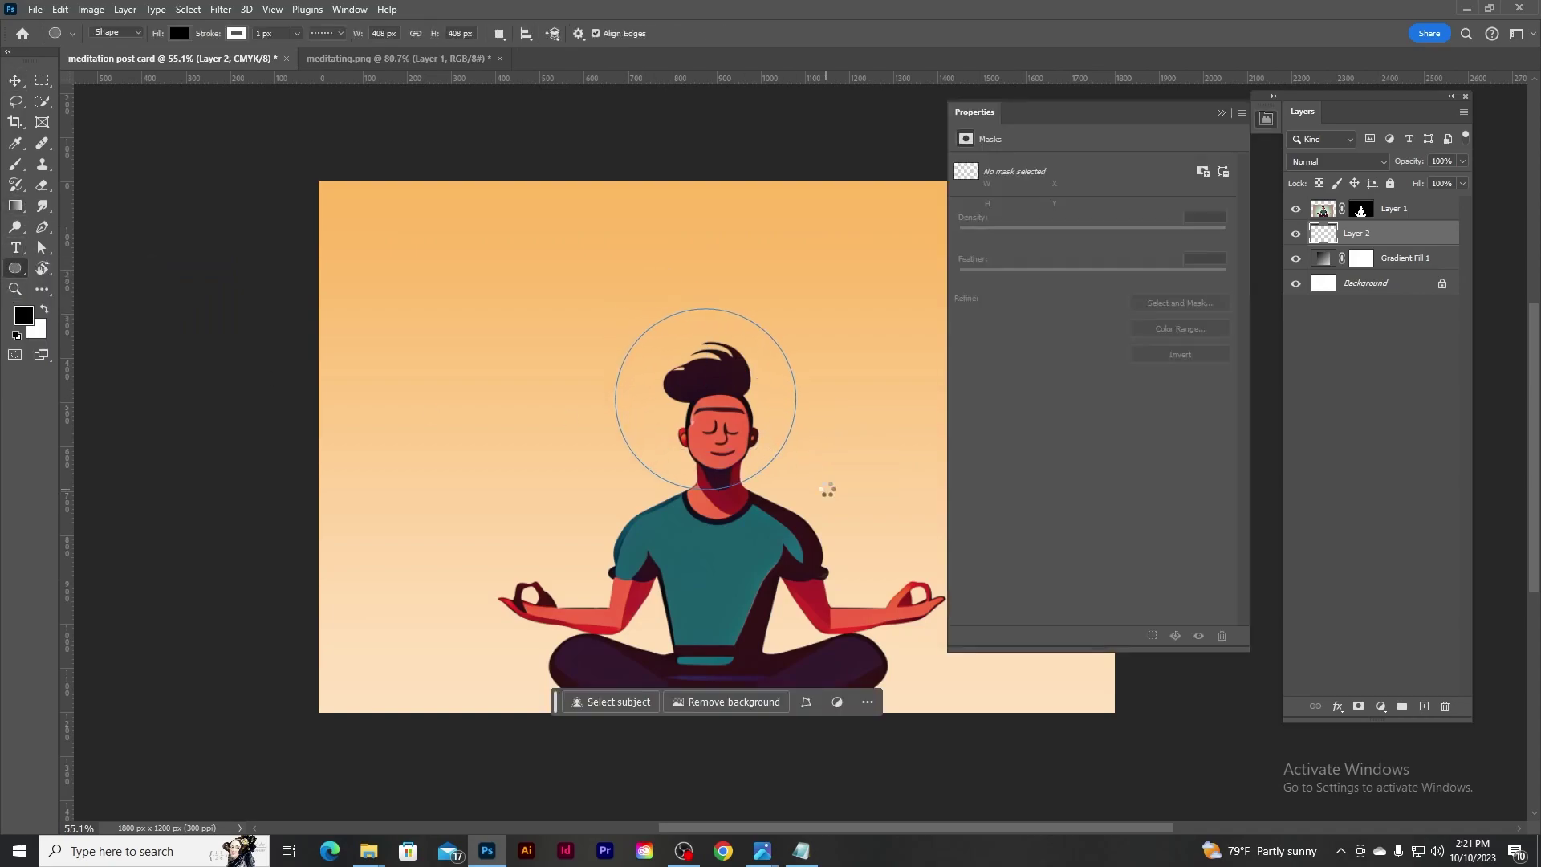
pyautogui.click(1220, 112)
pyautogui.press('v')
pyautogui.moveTo(725, 367); pyautogui.dragTo(737, 384)
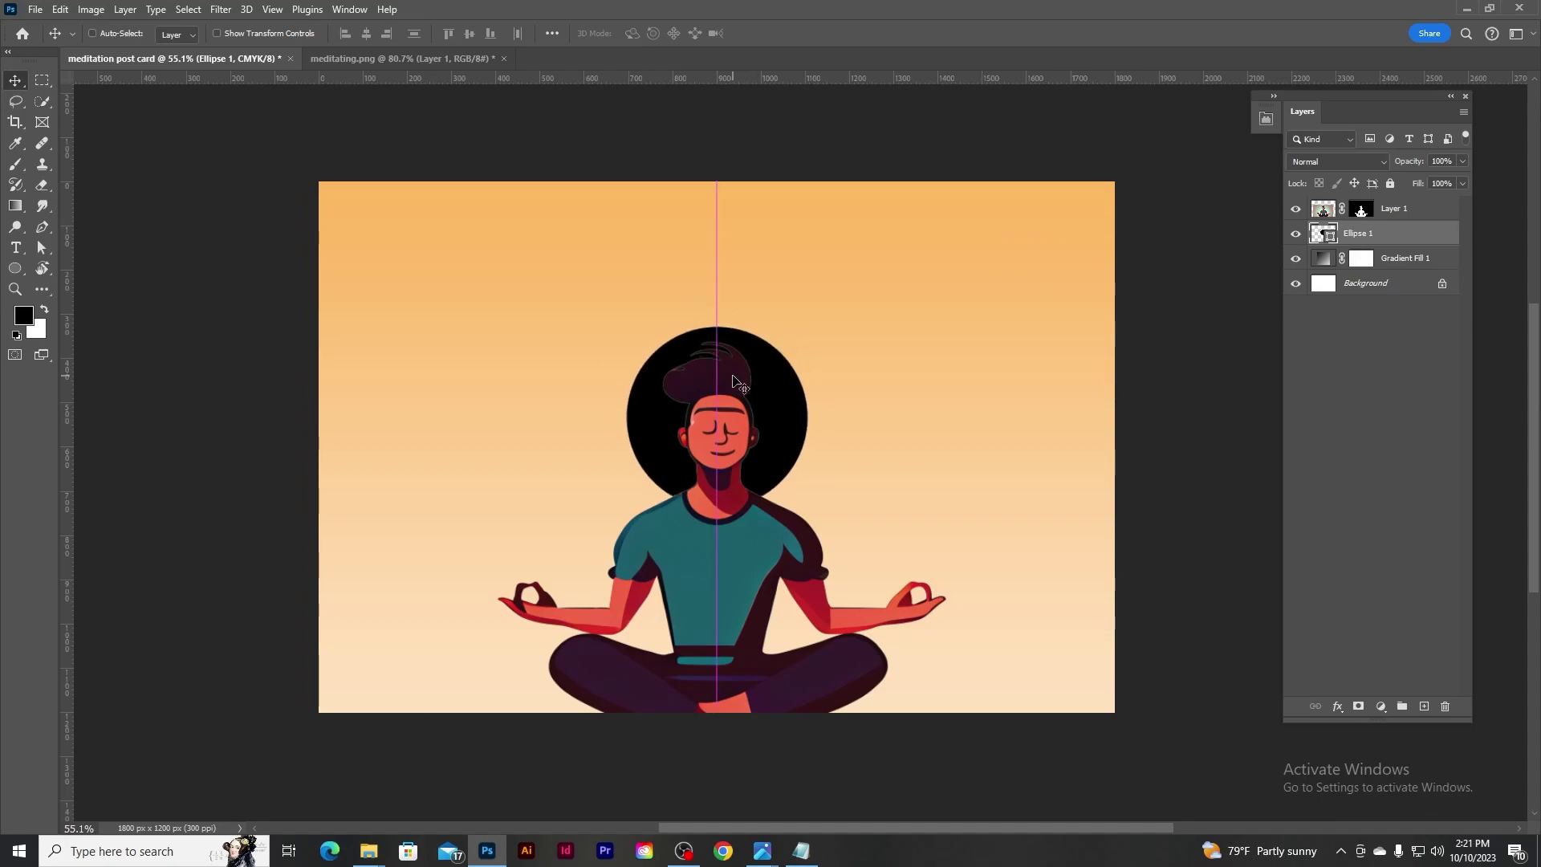
# Make the circle fully opaque with a white fill.
pyautogui.doubleClick(1324, 233)
pyautogui.click(620, 595)
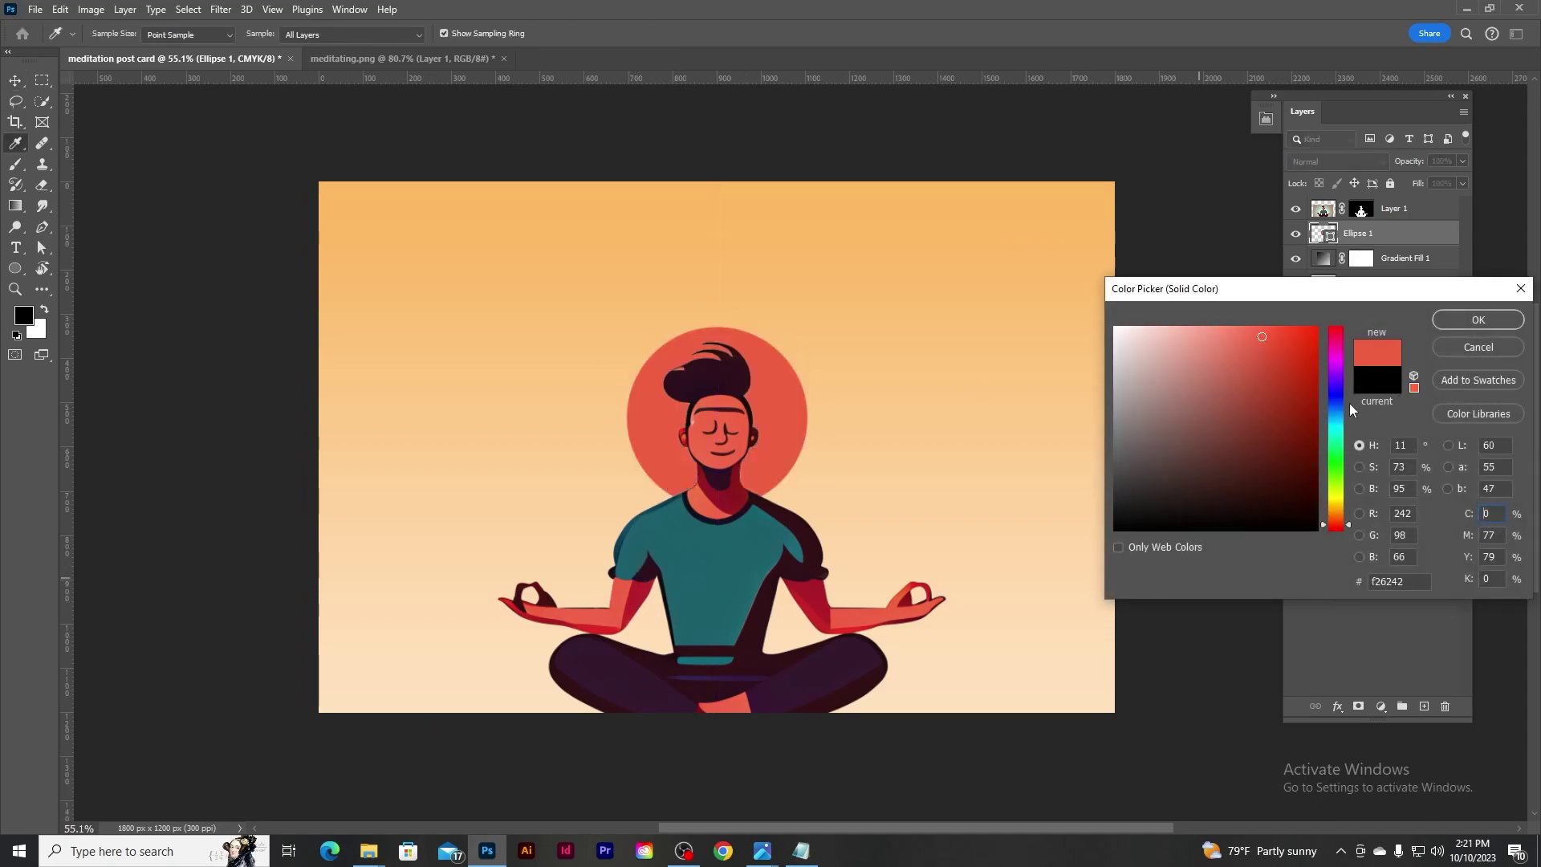
pyautogui.click(1497, 321)
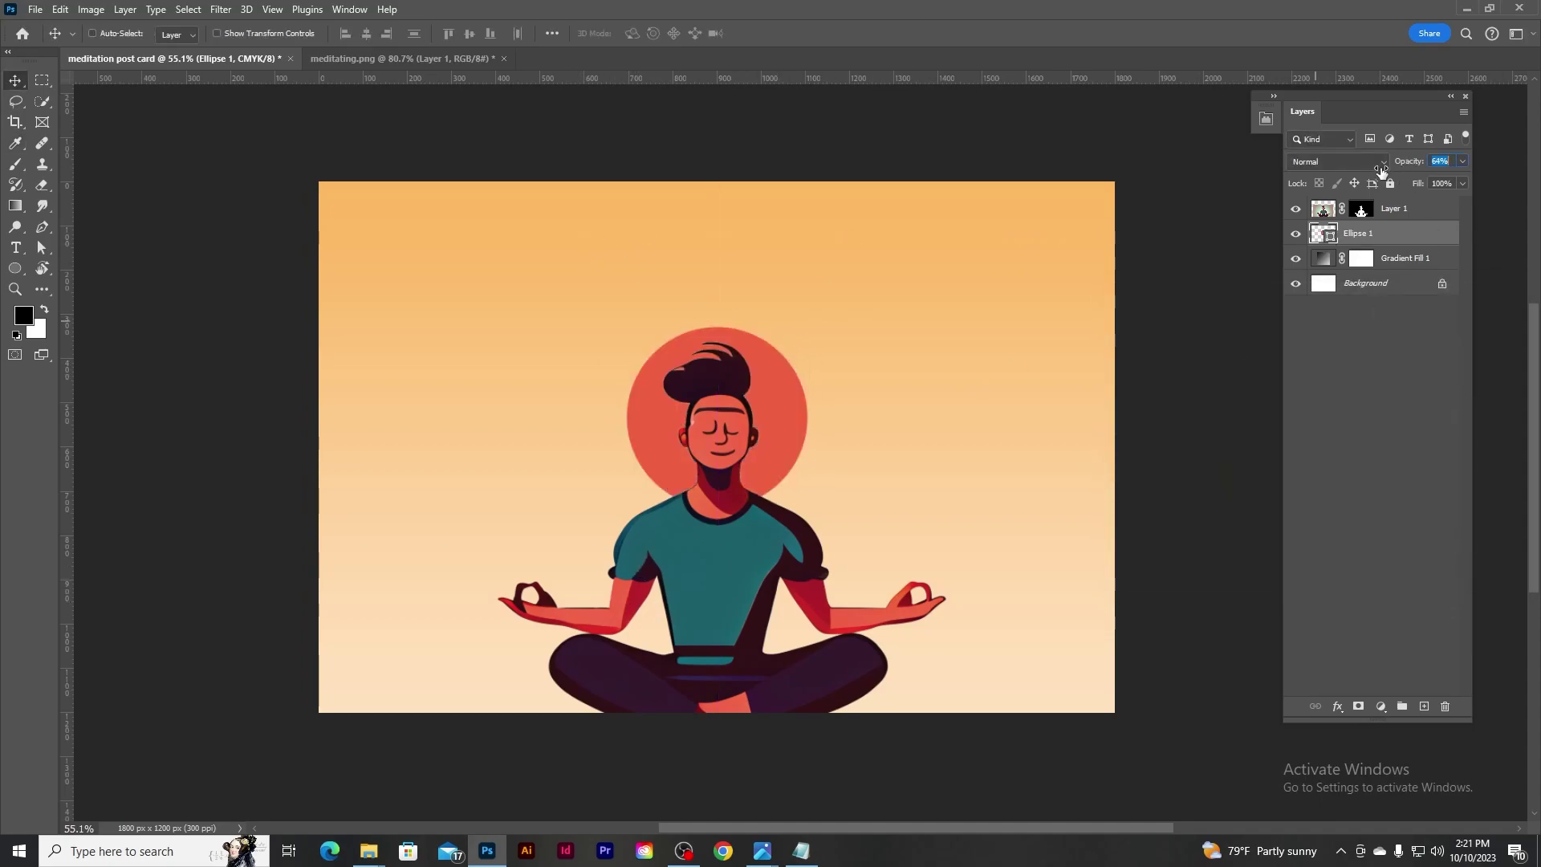
pyautogui.moveTo(1380, 171); pyautogui.dragTo(1392, 168)
pyautogui.doubleClick(1324, 233)
pyautogui.click(1128, 325)
pyautogui.press('Return')
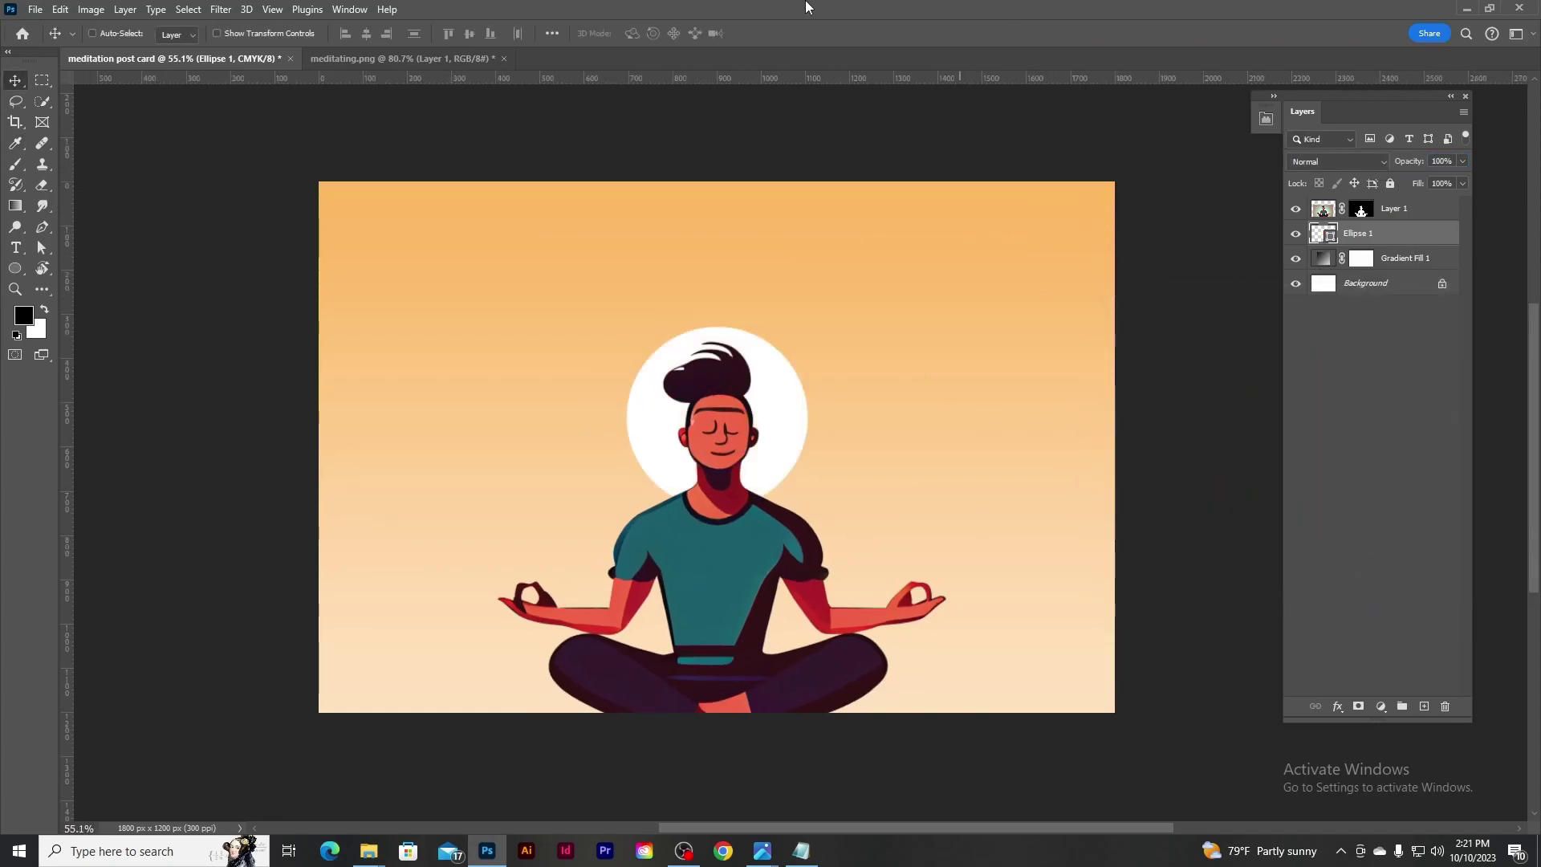
# Reselect only the circle layer and add a new empty layer on top.
pyautogui.keyDown('ctrl'); pyautogui.click(1325, 210); pyautogui.keyUp('ctrl')
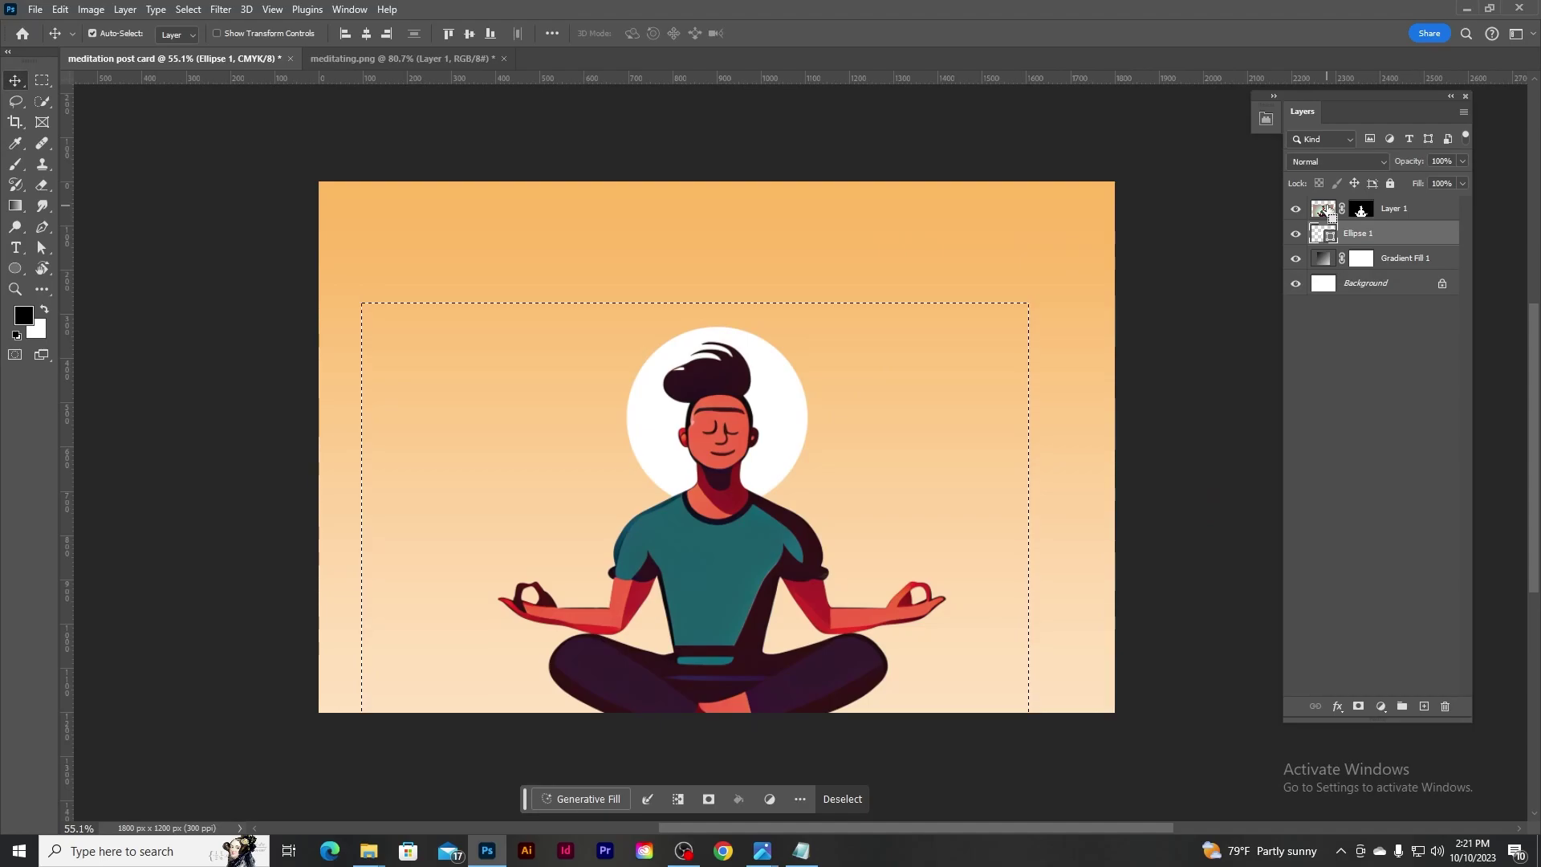
pyautogui.hotkey('ctrl', 'd')
pyautogui.keyDown('ctrl'); pyautogui.click(1437, 210); pyautogui.keyUp('ctrl')
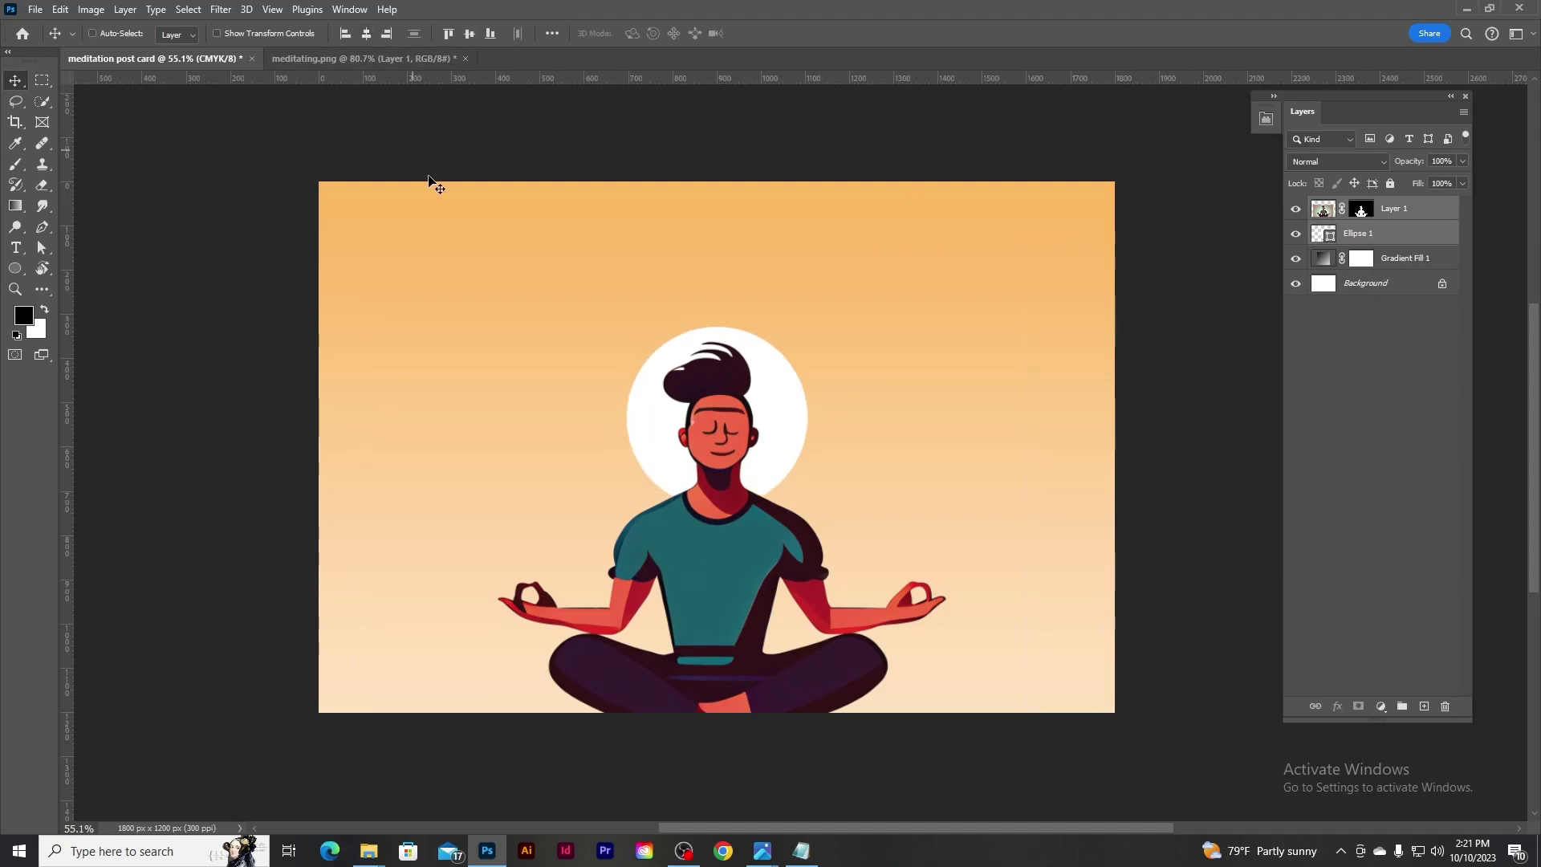
pyautogui.keyDown('ctrl'); pyautogui.click(779, 421); pyautogui.keyUp('ctrl')
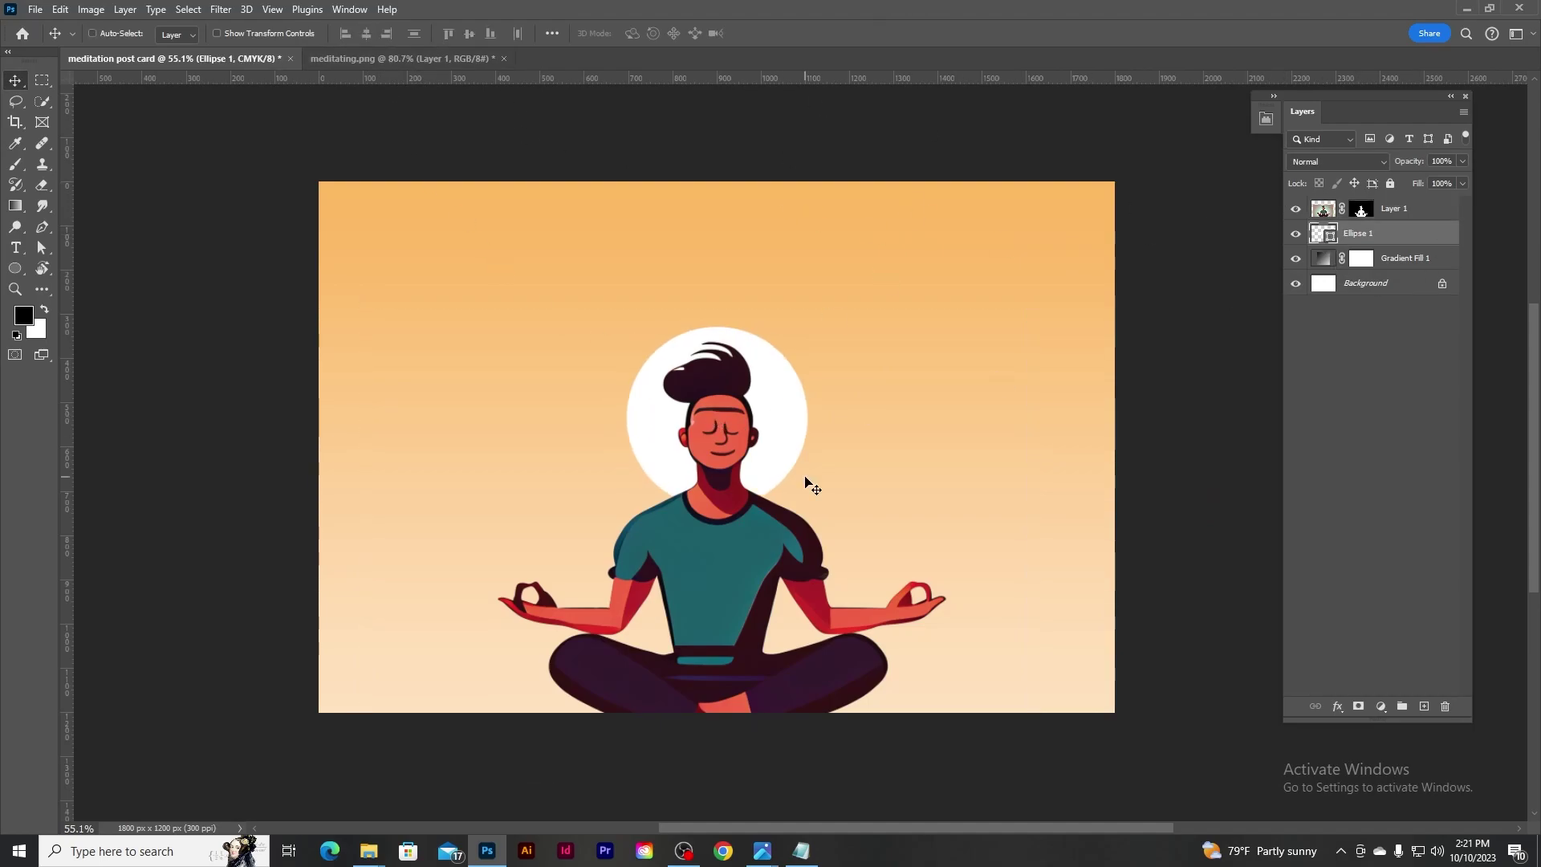
pyautogui.scroll(-1, 740, 385)
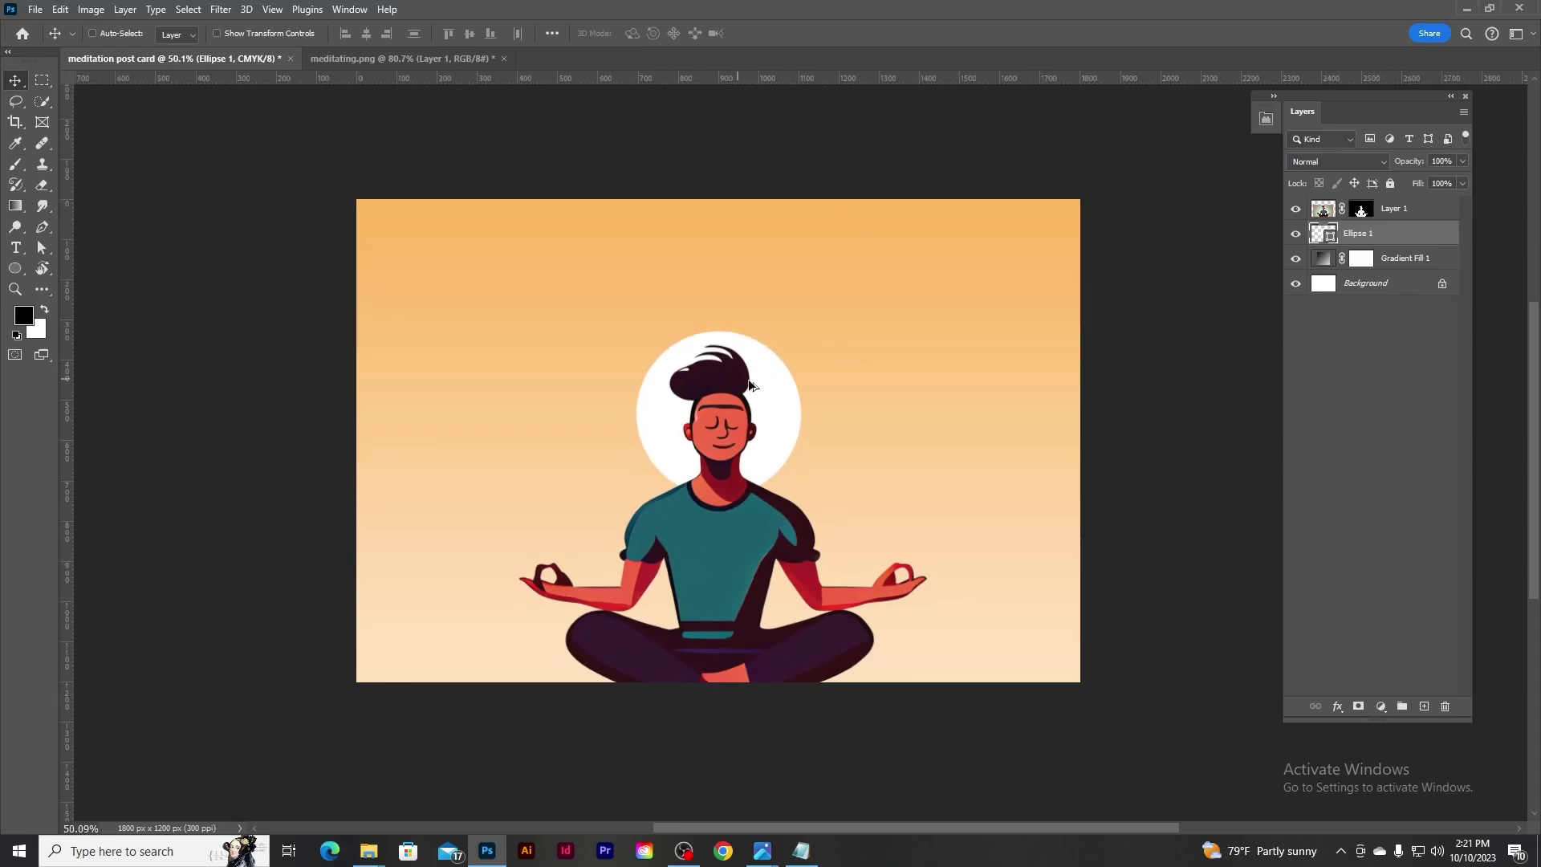
pyautogui.hotkey('ctrl', 'shift', 'alt', 'n')
# Set up the Pen tool in Shape mode with no stroke.
pyautogui.scroll(1, 547, 358)
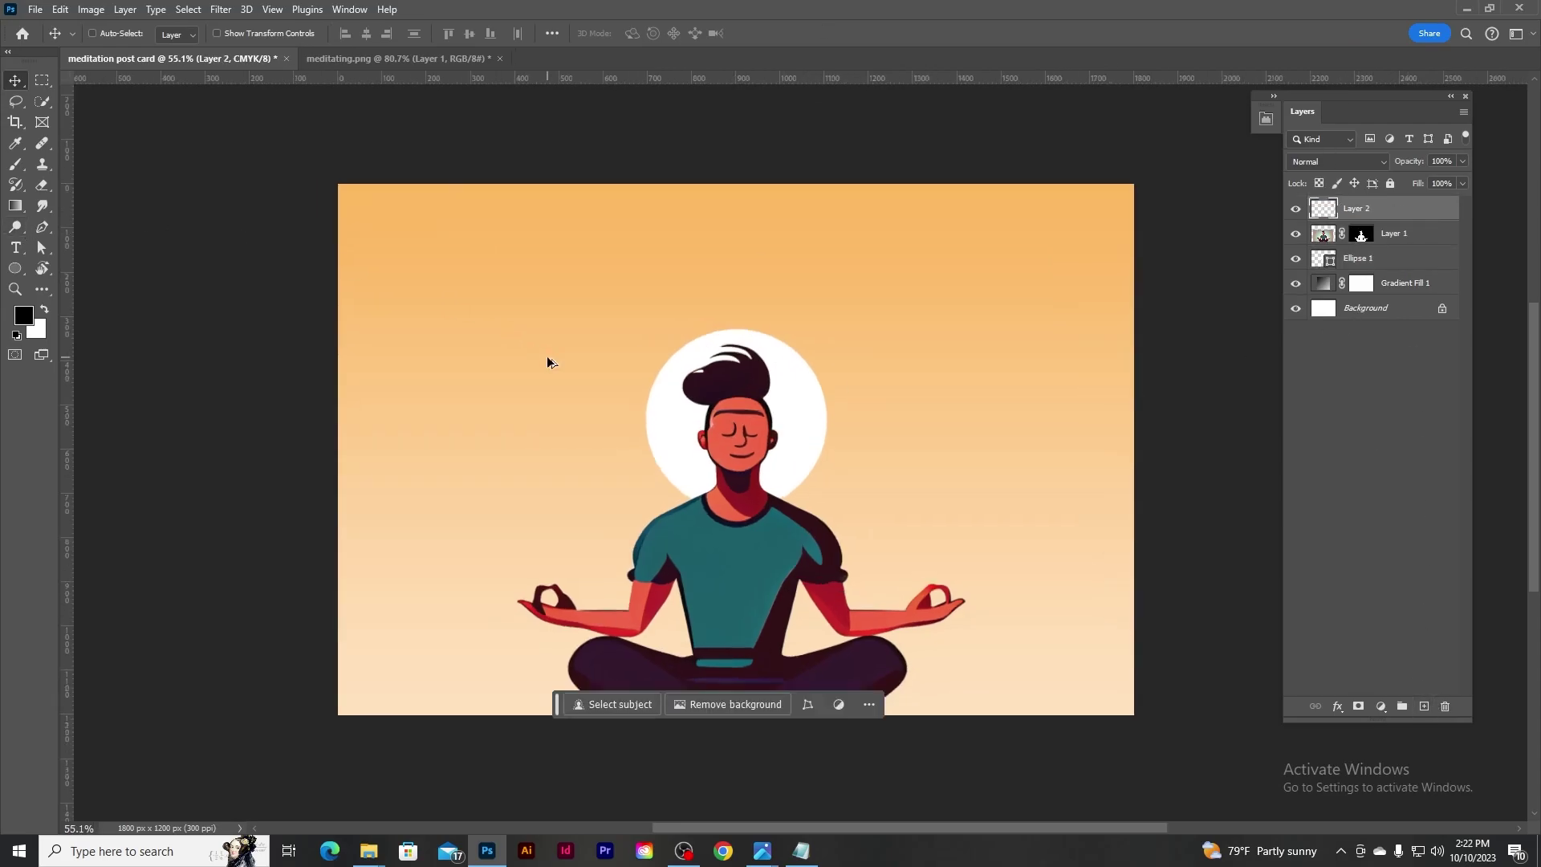
pyautogui.scroll(3, 547, 358)
pyautogui.scroll(1, 547, 357)
pyautogui.scroll(1, 547, 356)
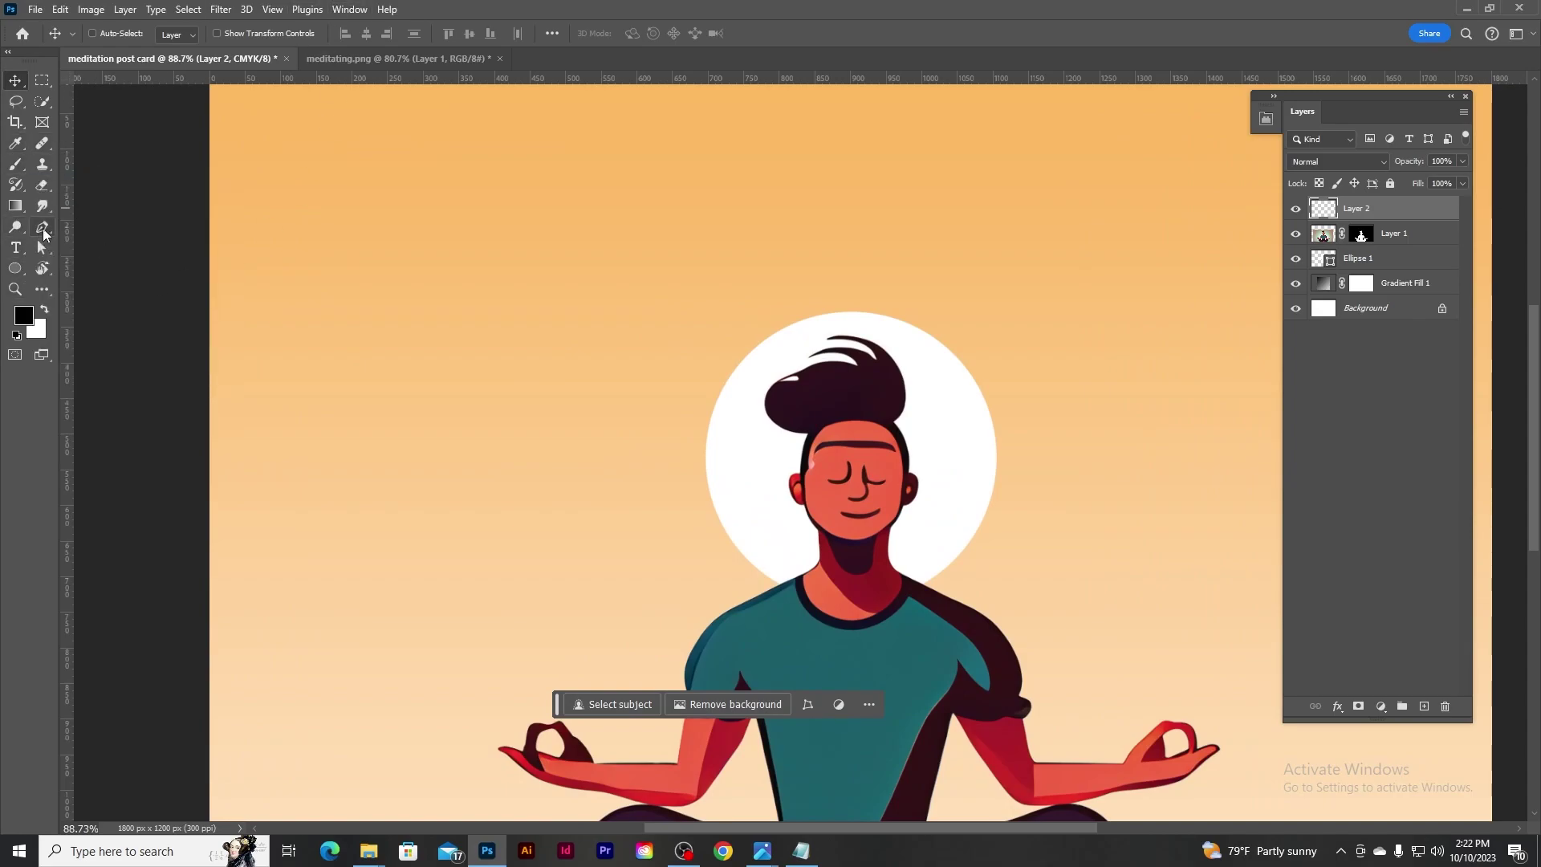
pyautogui.press('p')
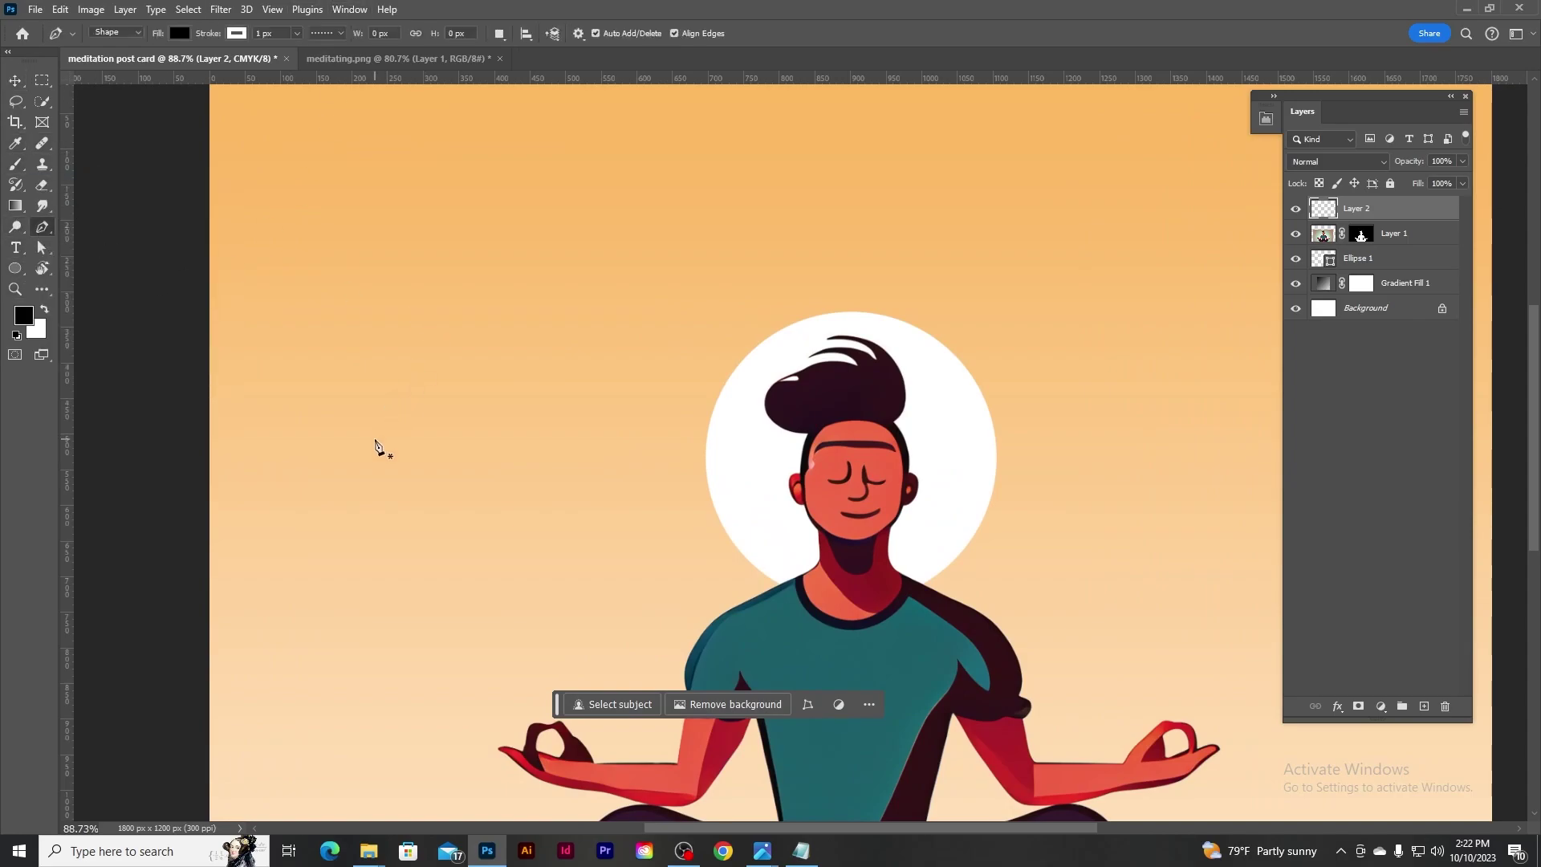
pyautogui.scroll(1, 375, 444)
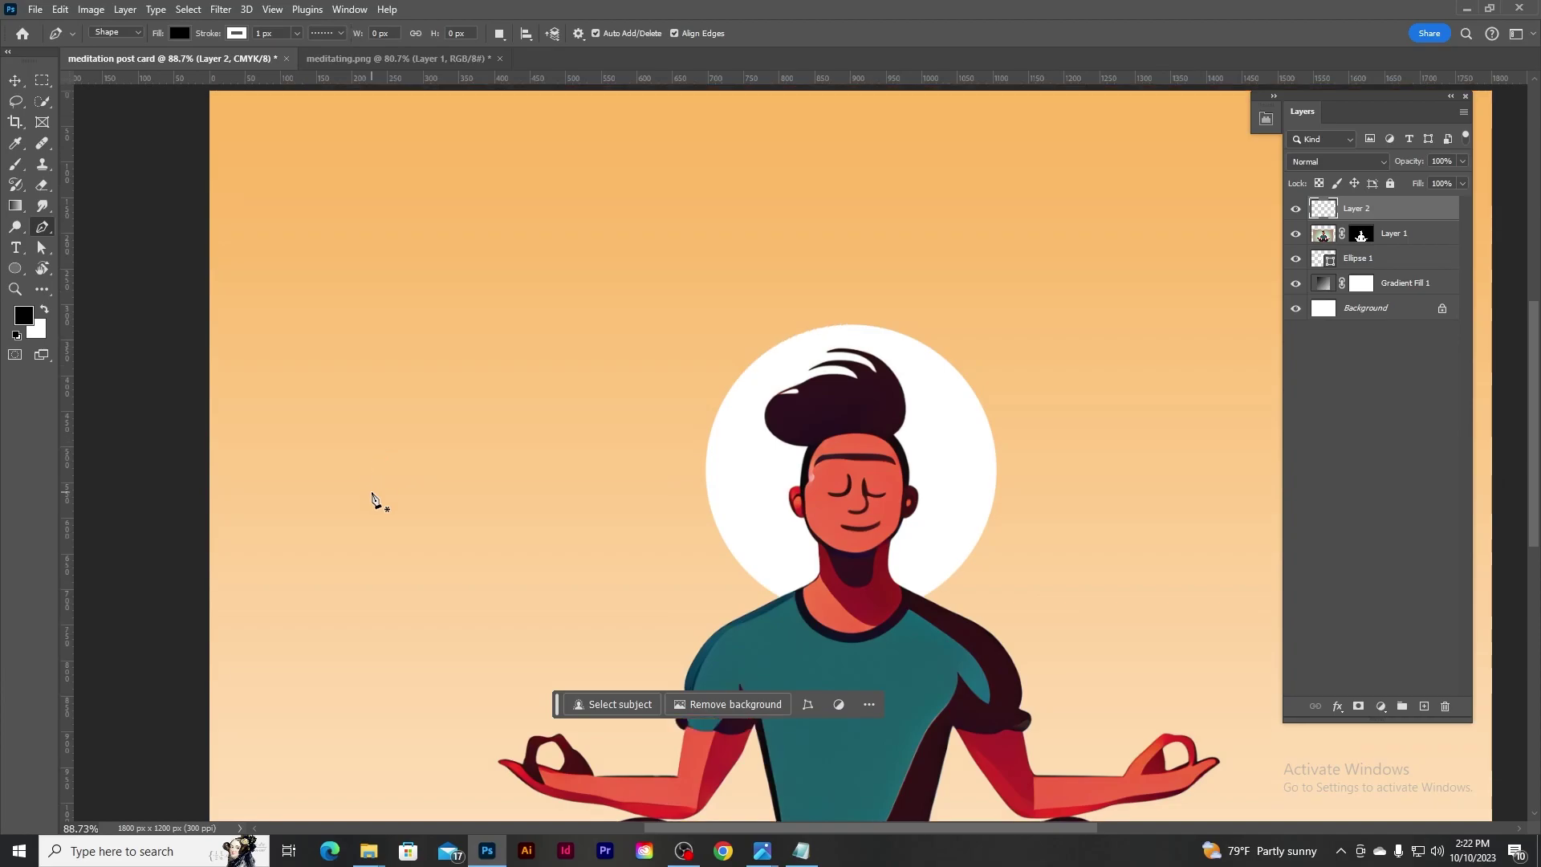
pyautogui.click(238, 37)
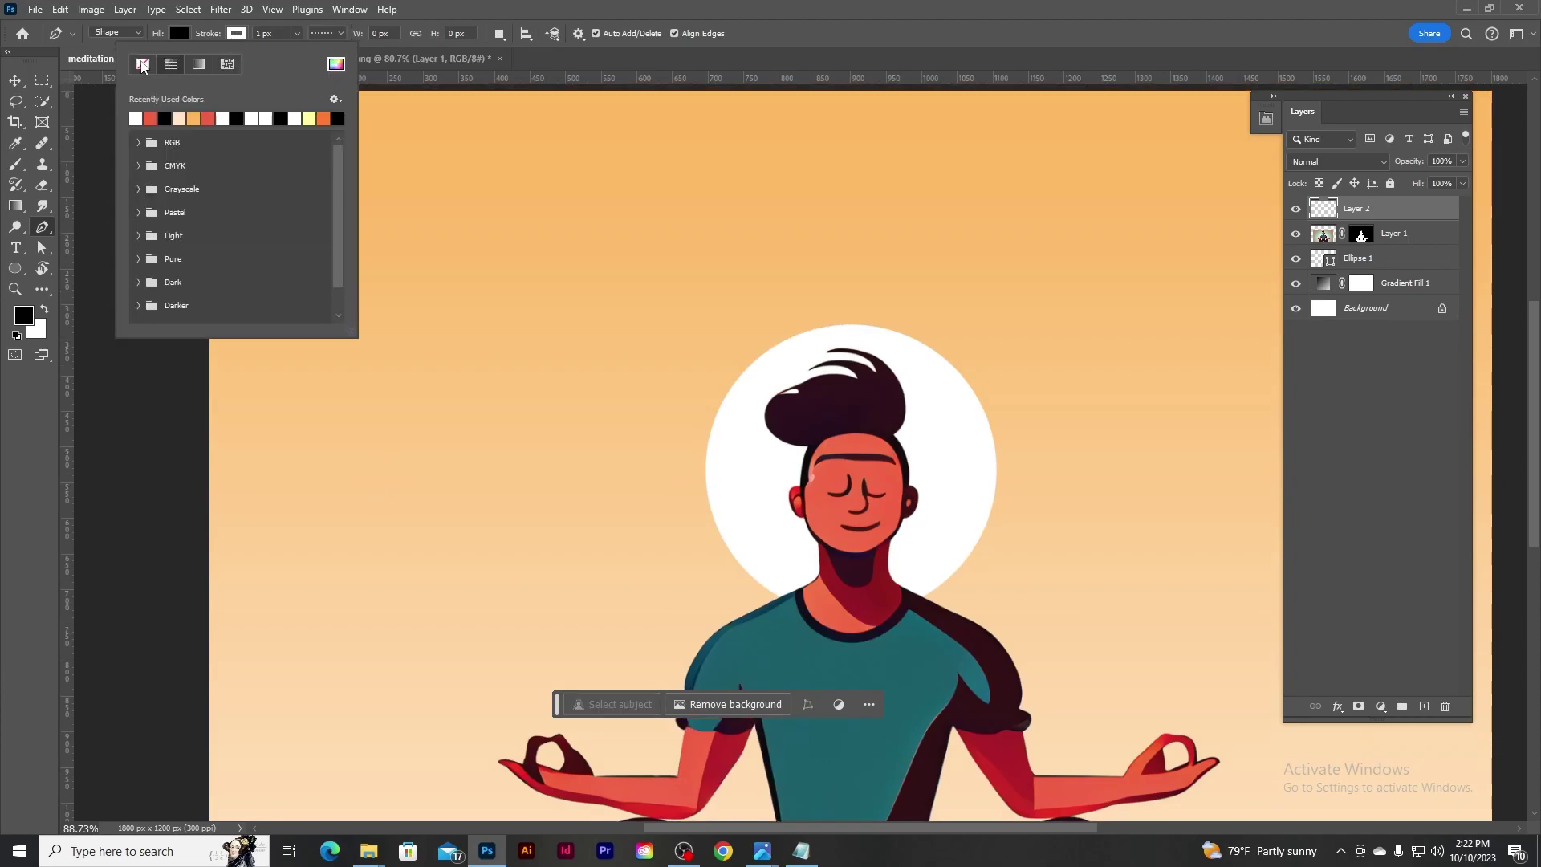
pyautogui.click(142, 65)
# Draw a closed black leaf shape in the upper-left sky.
pyautogui.click(336, 400)
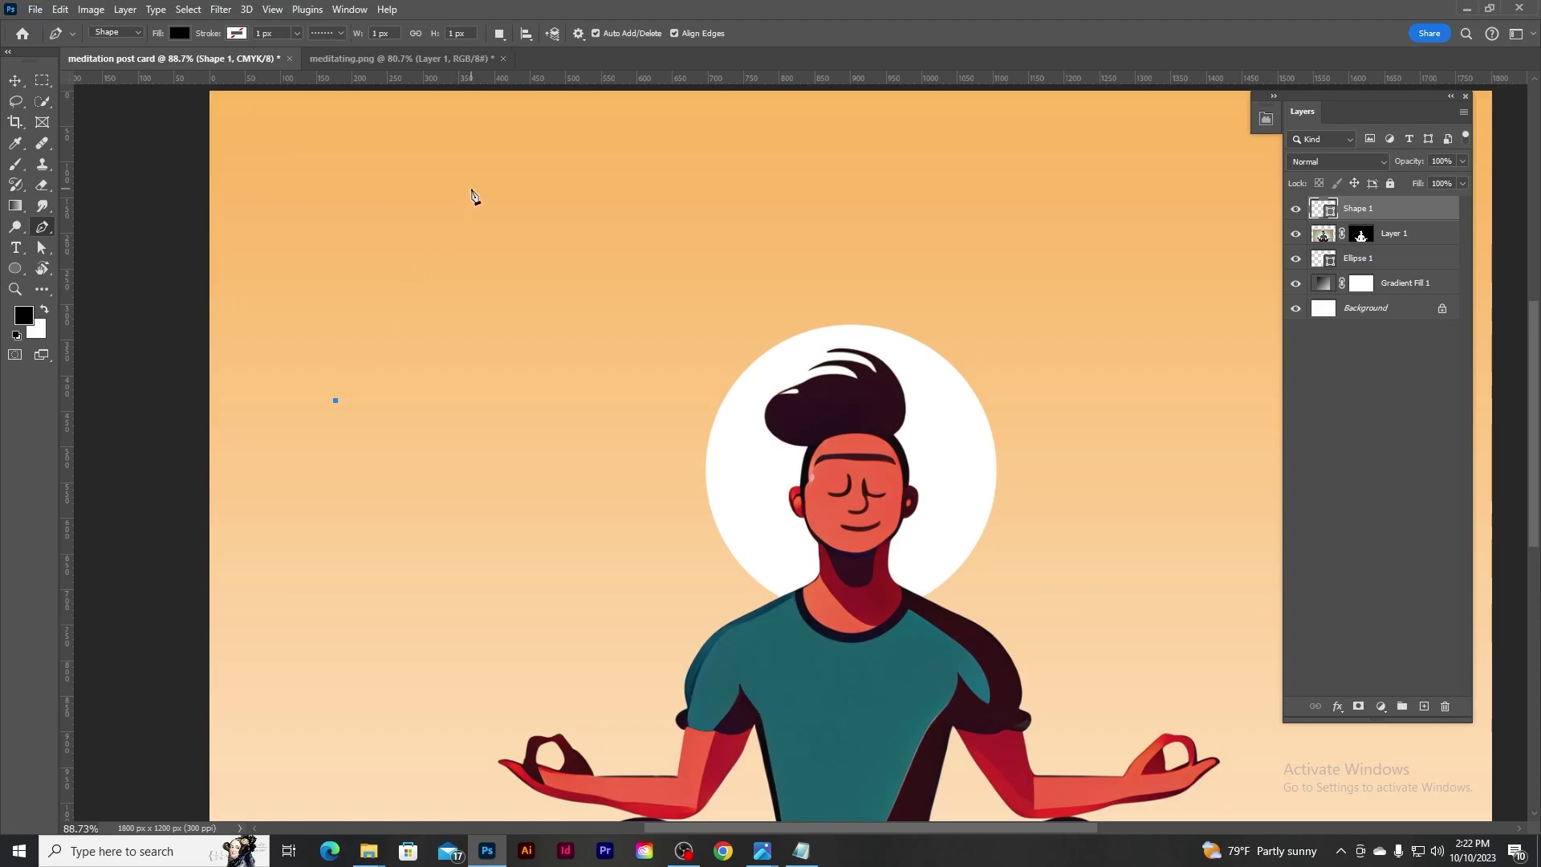
pyautogui.moveTo(471, 189)
pyautogui.mouseDown()
pyautogui.moveTo(654, 148)
pyautogui.moveTo(672, 122)
pyautogui.mouseUp()
pyautogui.keyDown('alt'); pyautogui.click(471, 189); pyautogui.keyUp('alt')
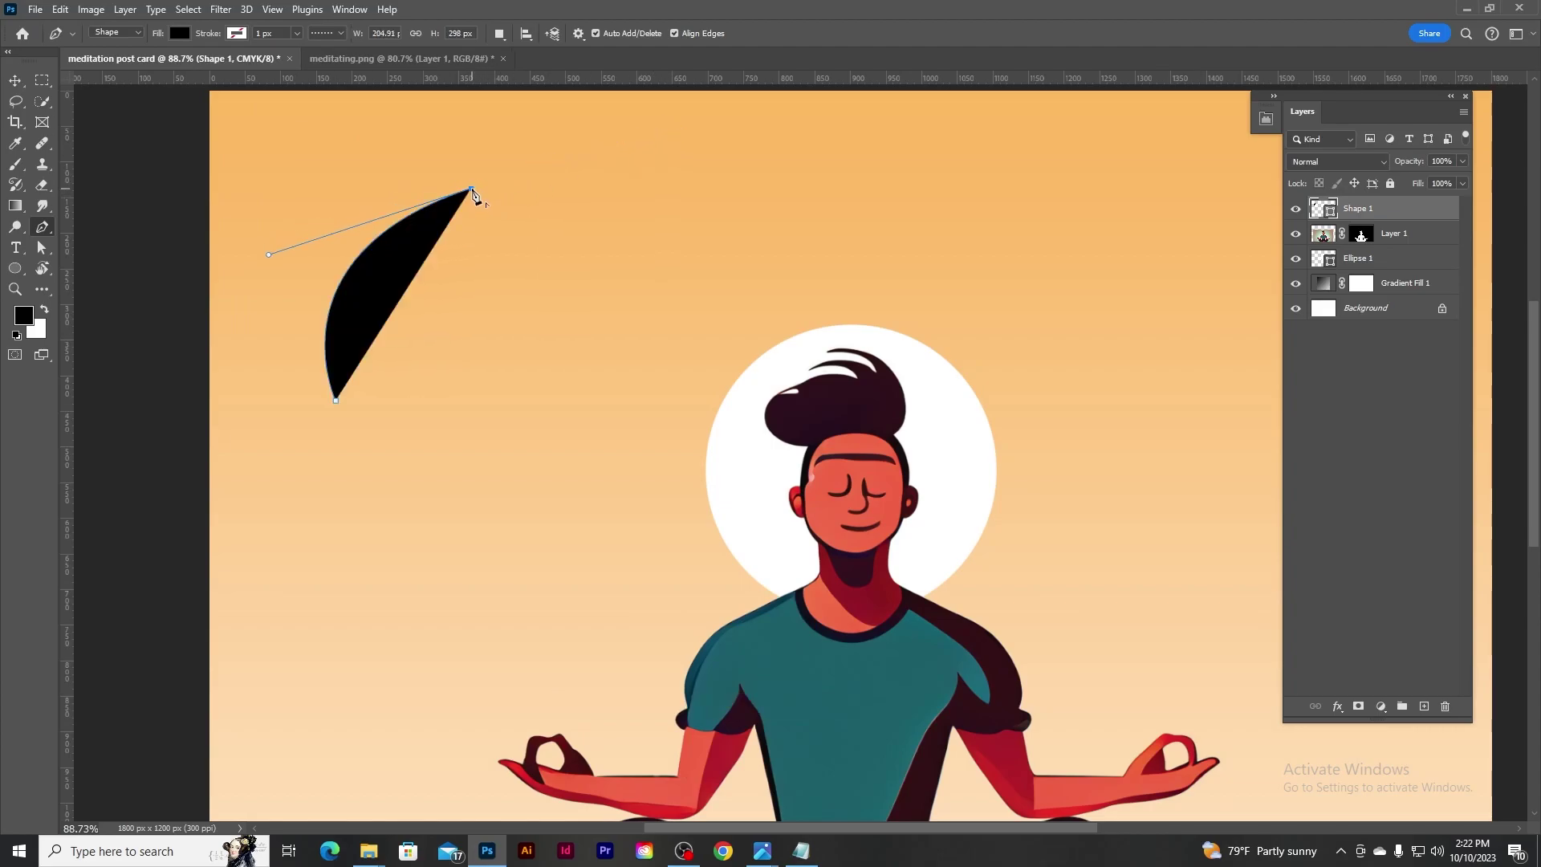
pyautogui.moveTo(335, 399); pyautogui.dragTo(169, 404)
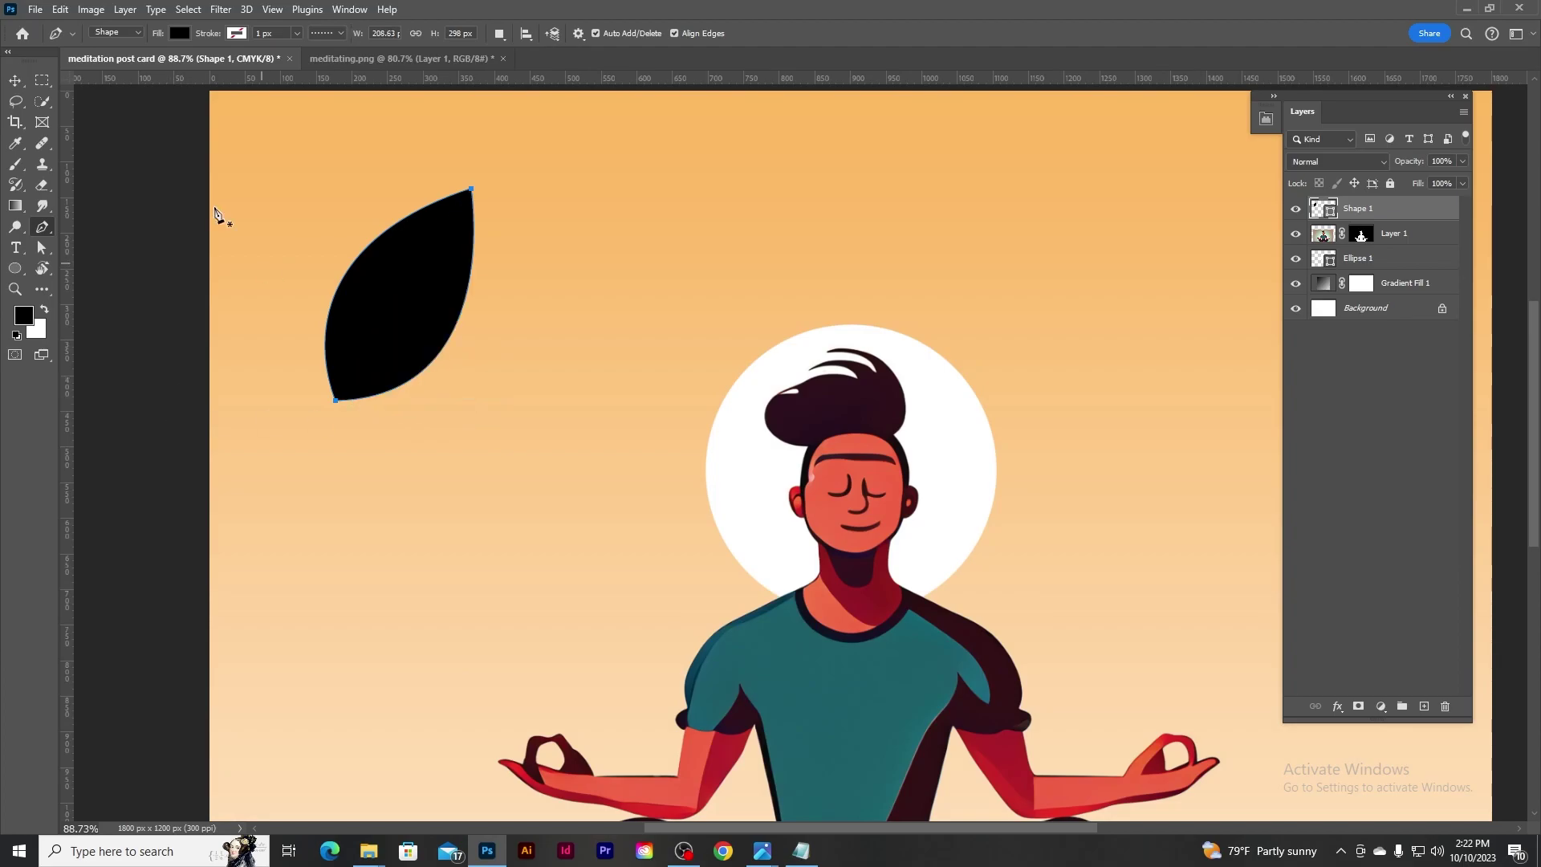
pyautogui.press('v')
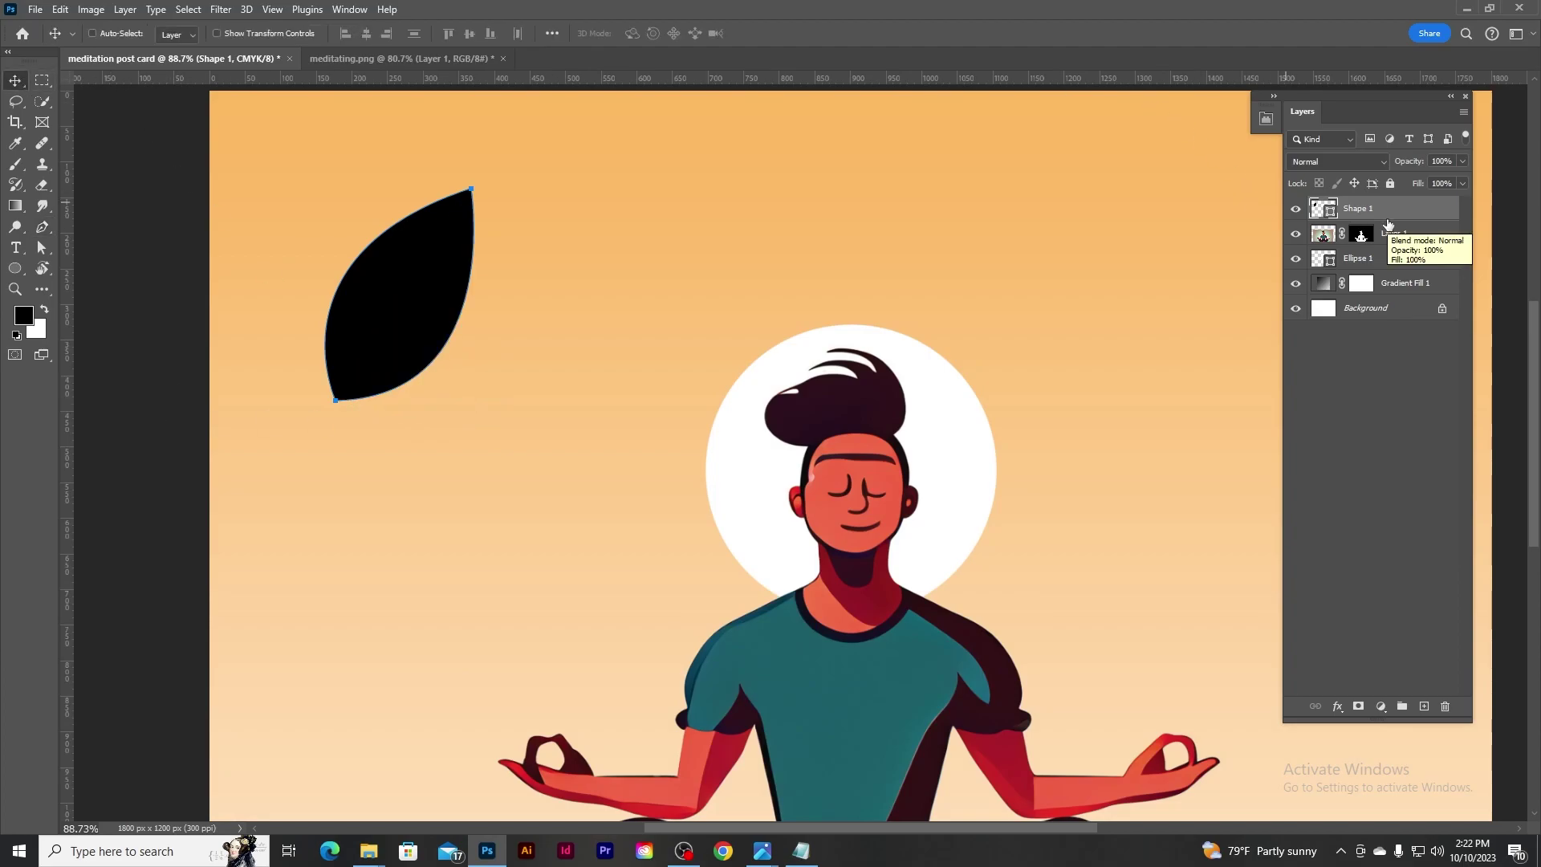
# Add a layer mask to Shape 1 and draw a closed curved vein path inside the leaf.
pyautogui.click(1362, 711)
pyautogui.scroll(3, 311, 375)
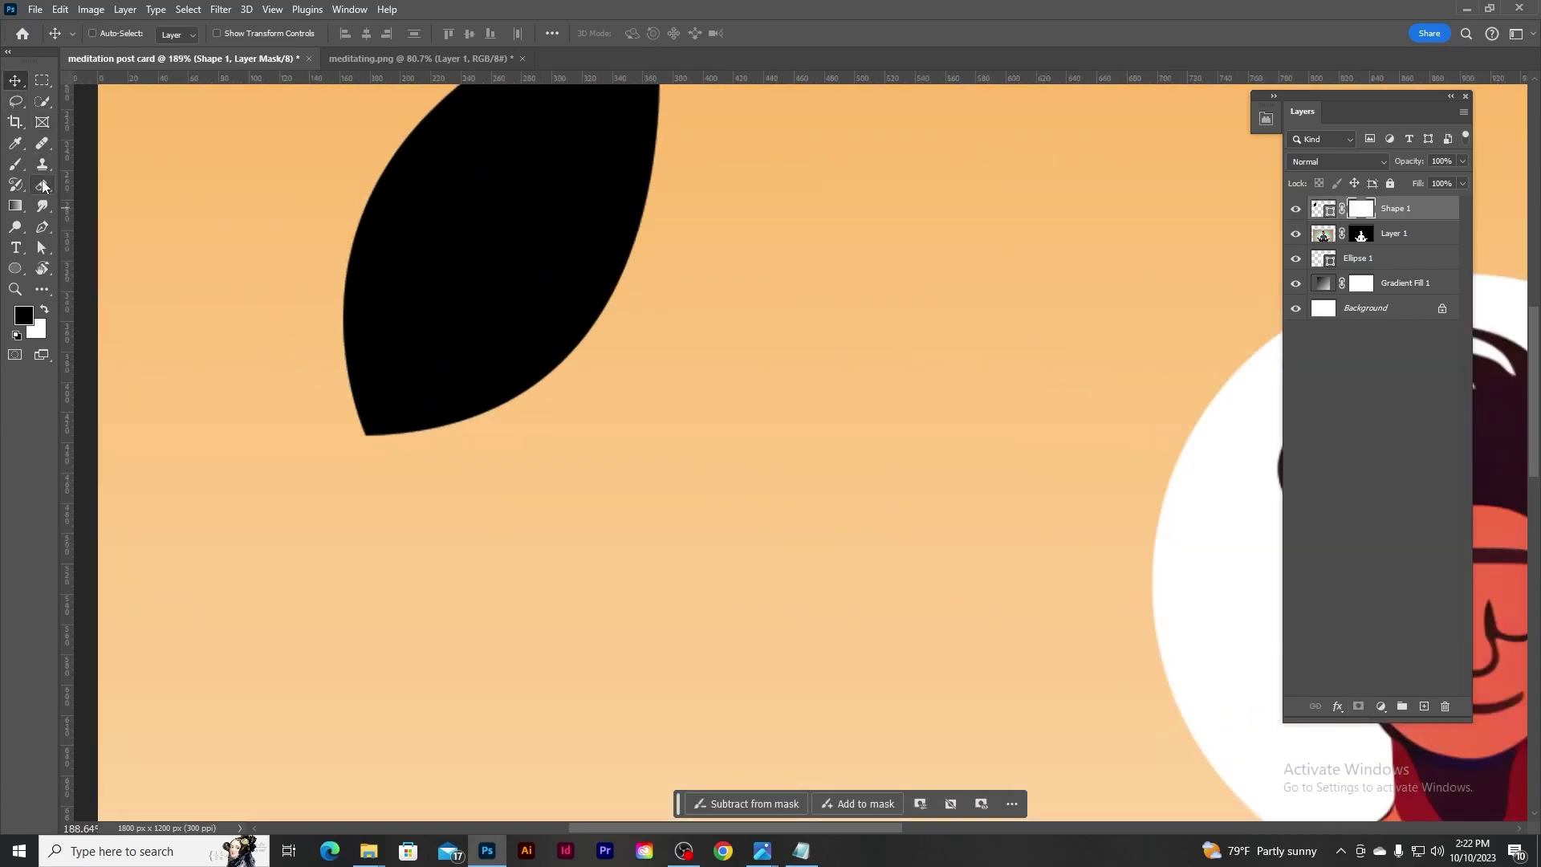
pyautogui.press('p')
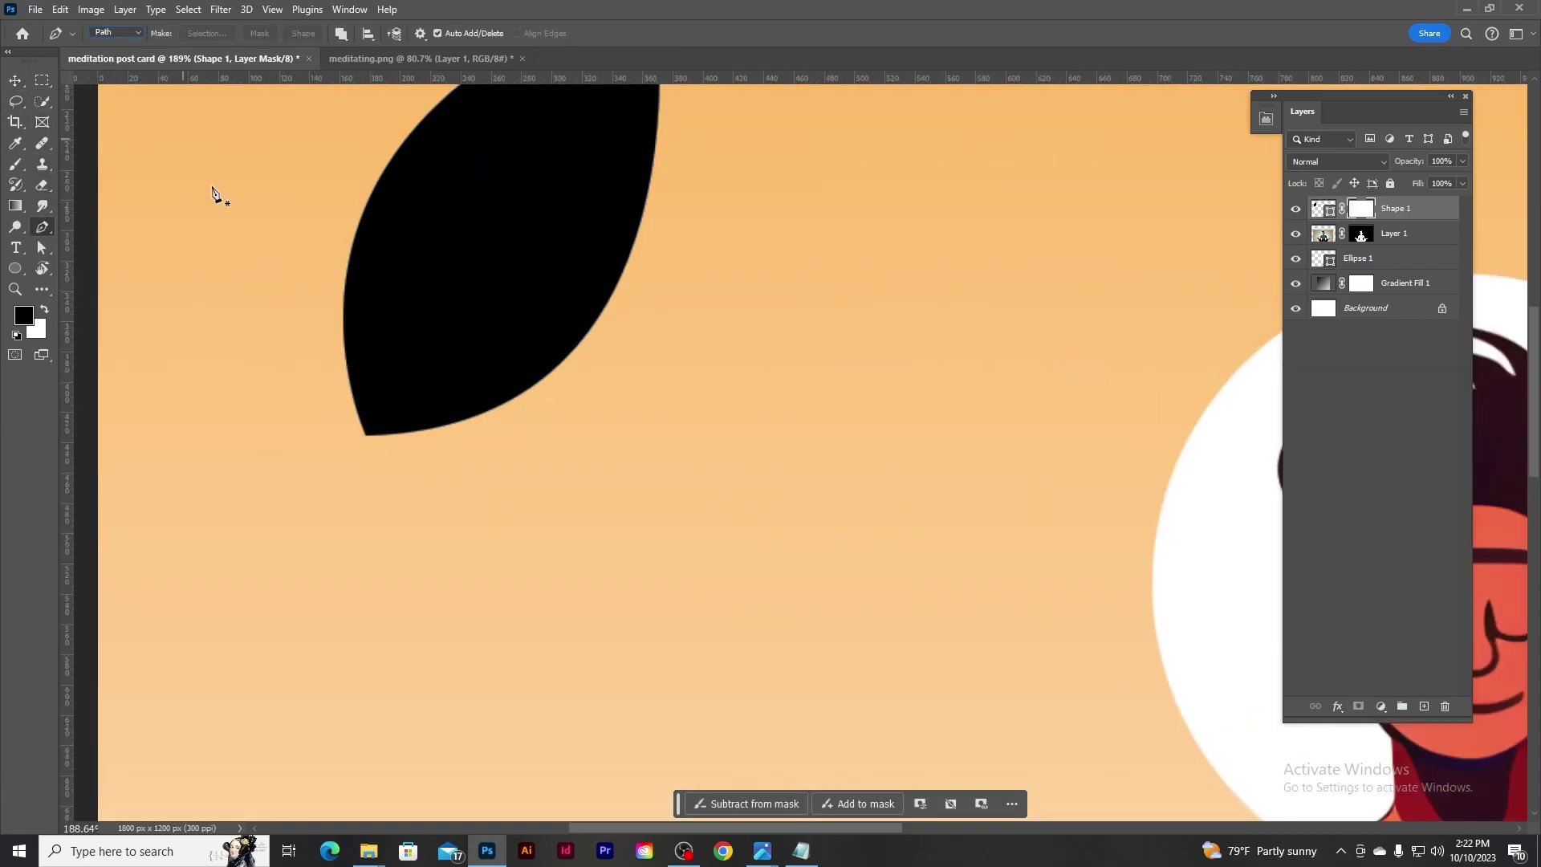
pyautogui.click(360, 419)
pyautogui.scroll(2, 516, 258)
pyautogui.moveTo(549, 255); pyautogui.dragTo(604, 138)
pyautogui.keyDown('alt'); pyautogui.click(549, 255); pyautogui.keyUp('alt')
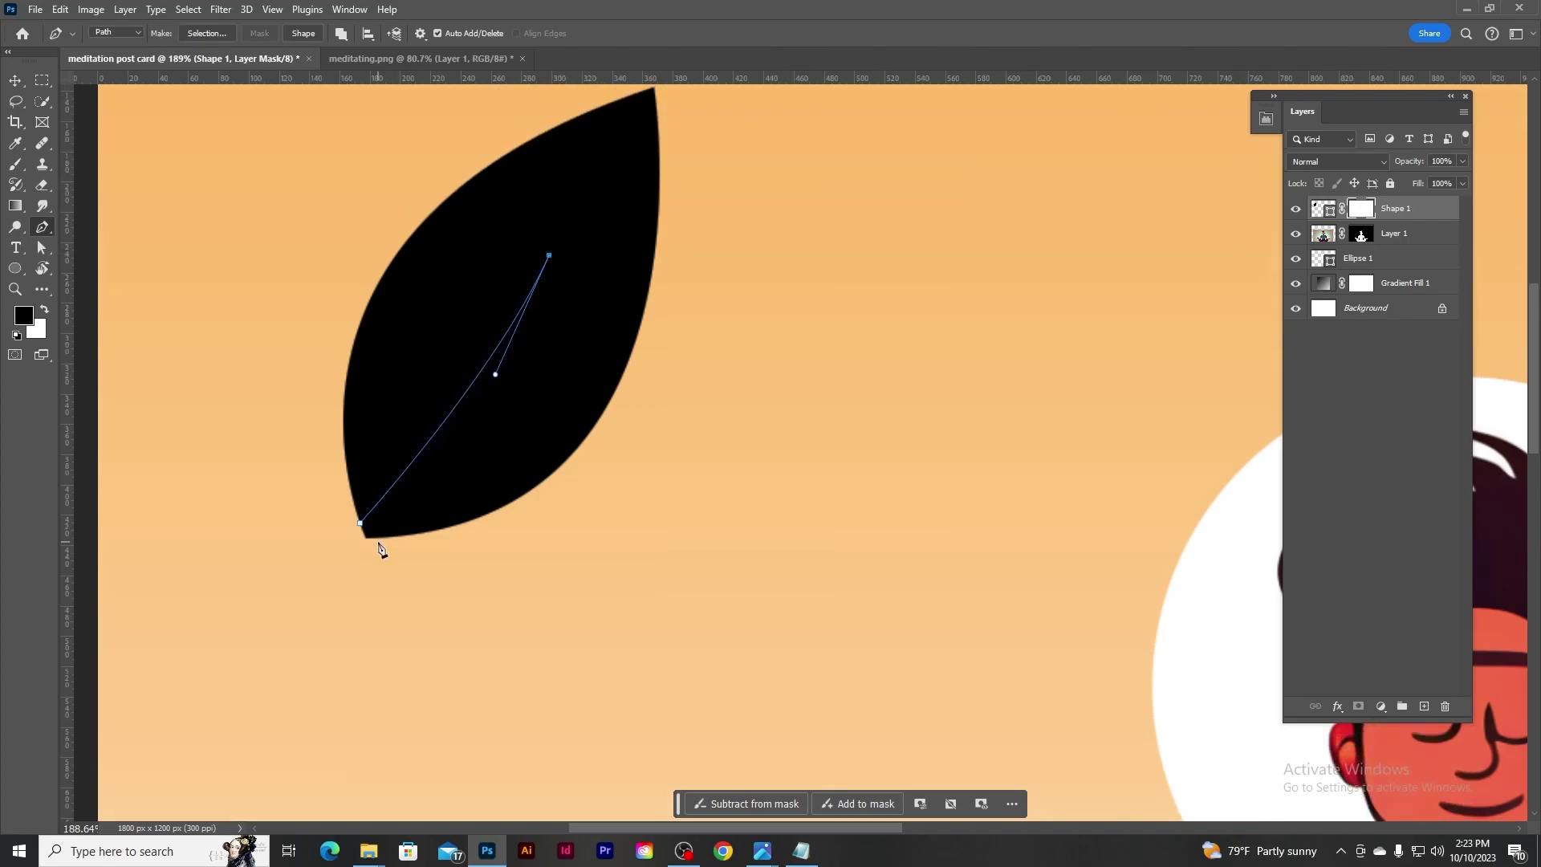
pyautogui.moveTo(377, 540)
pyautogui.mouseDown()
pyautogui.moveTo(229, 674)
pyautogui.moveTo(241, 678)
pyautogui.mouseUp()
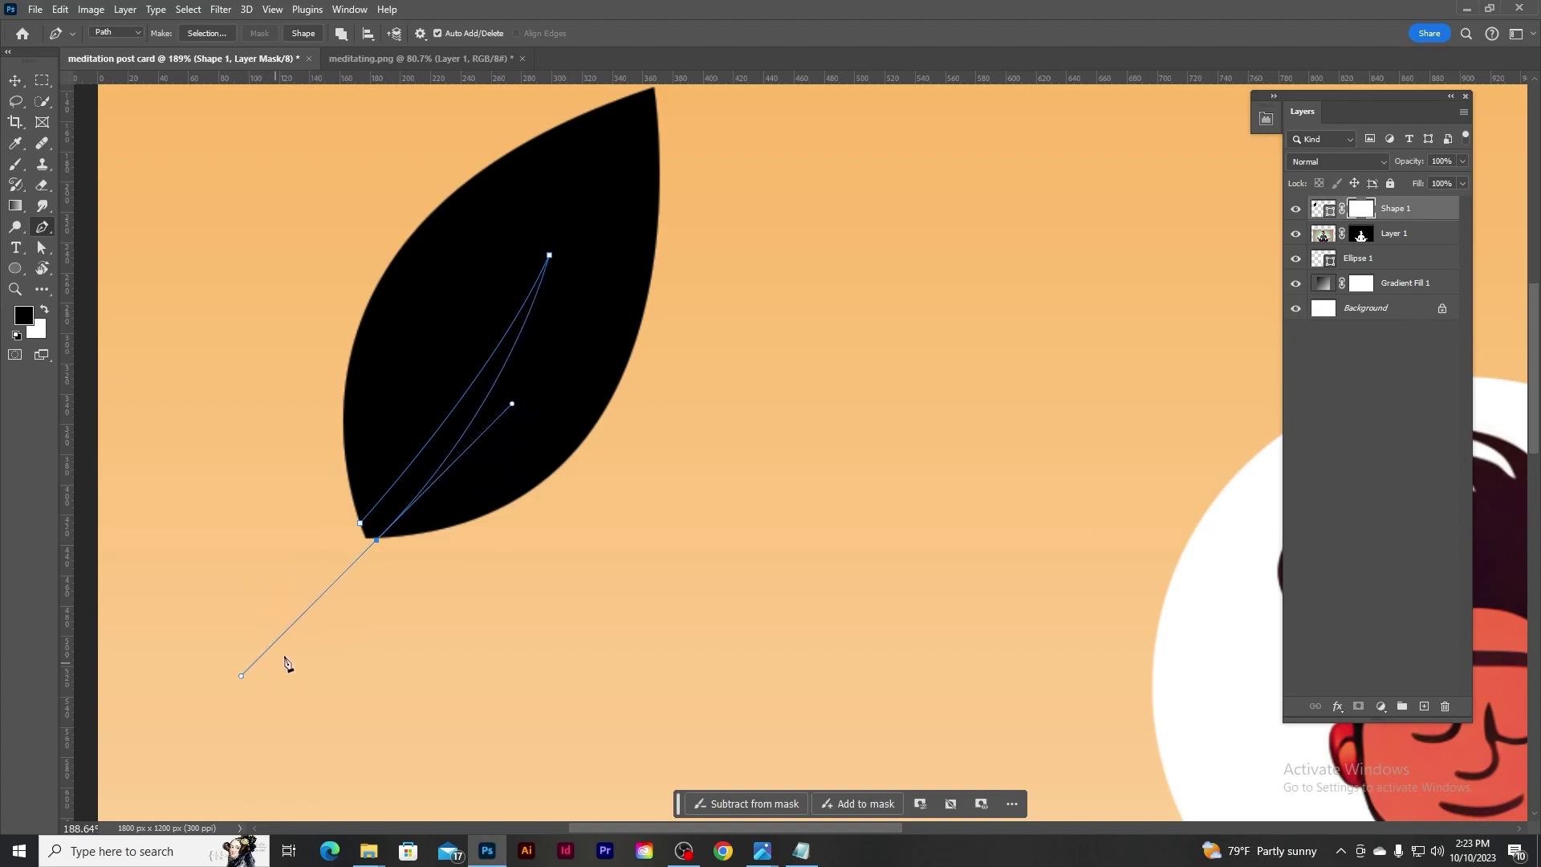
pyautogui.click(359, 525)
# Turn the vein path into a selection and mask it out to cut the slit.
pyautogui.hotkey('ctrl', 'Return')
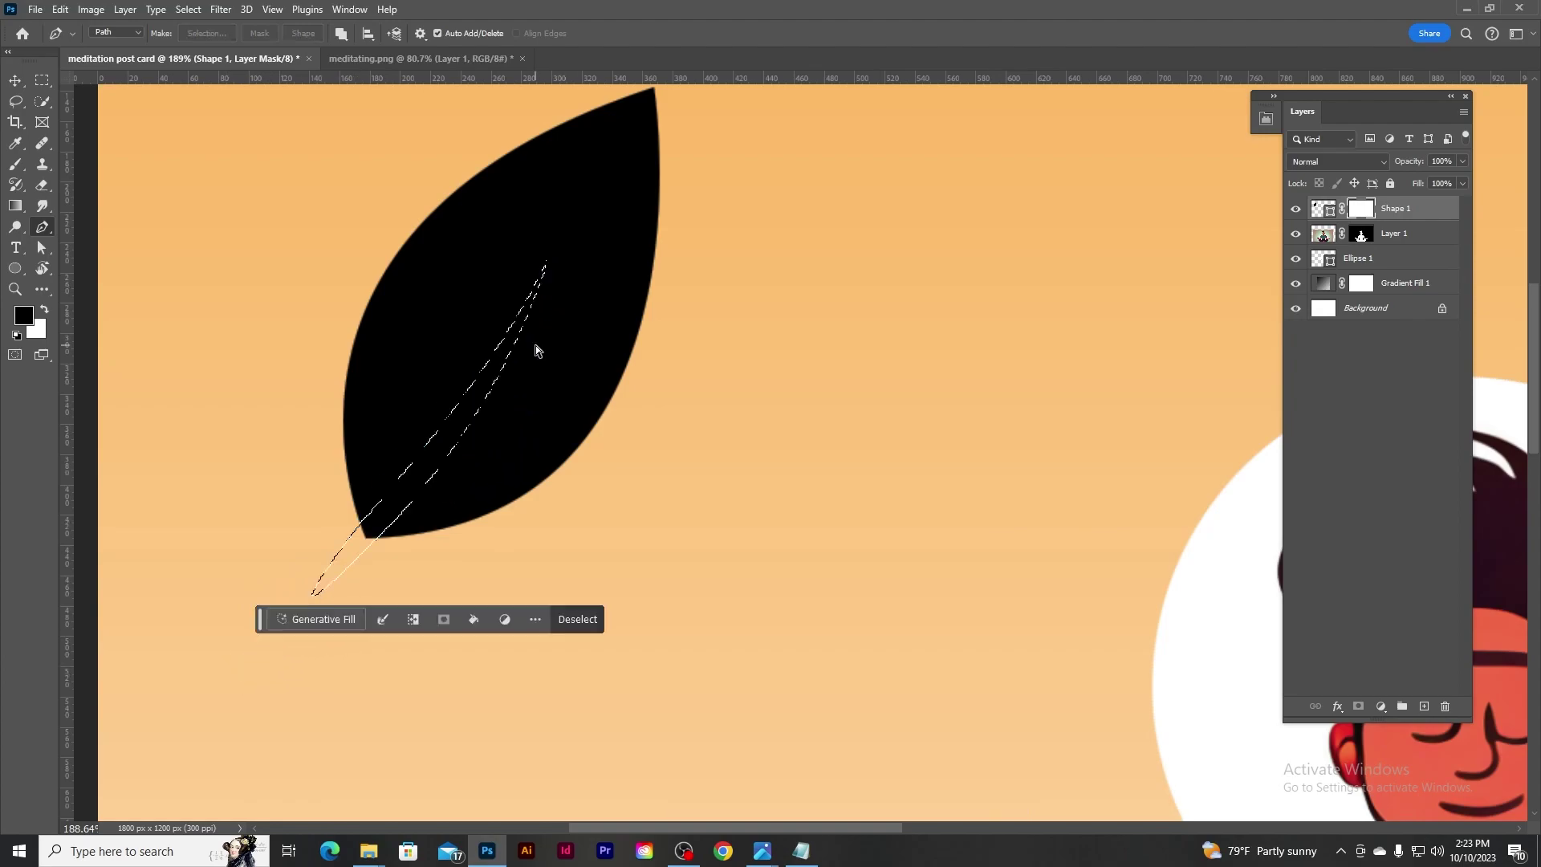
pyautogui.hotkey('ctrl', 'd')
pyautogui.scroll(-5, 546, 369)
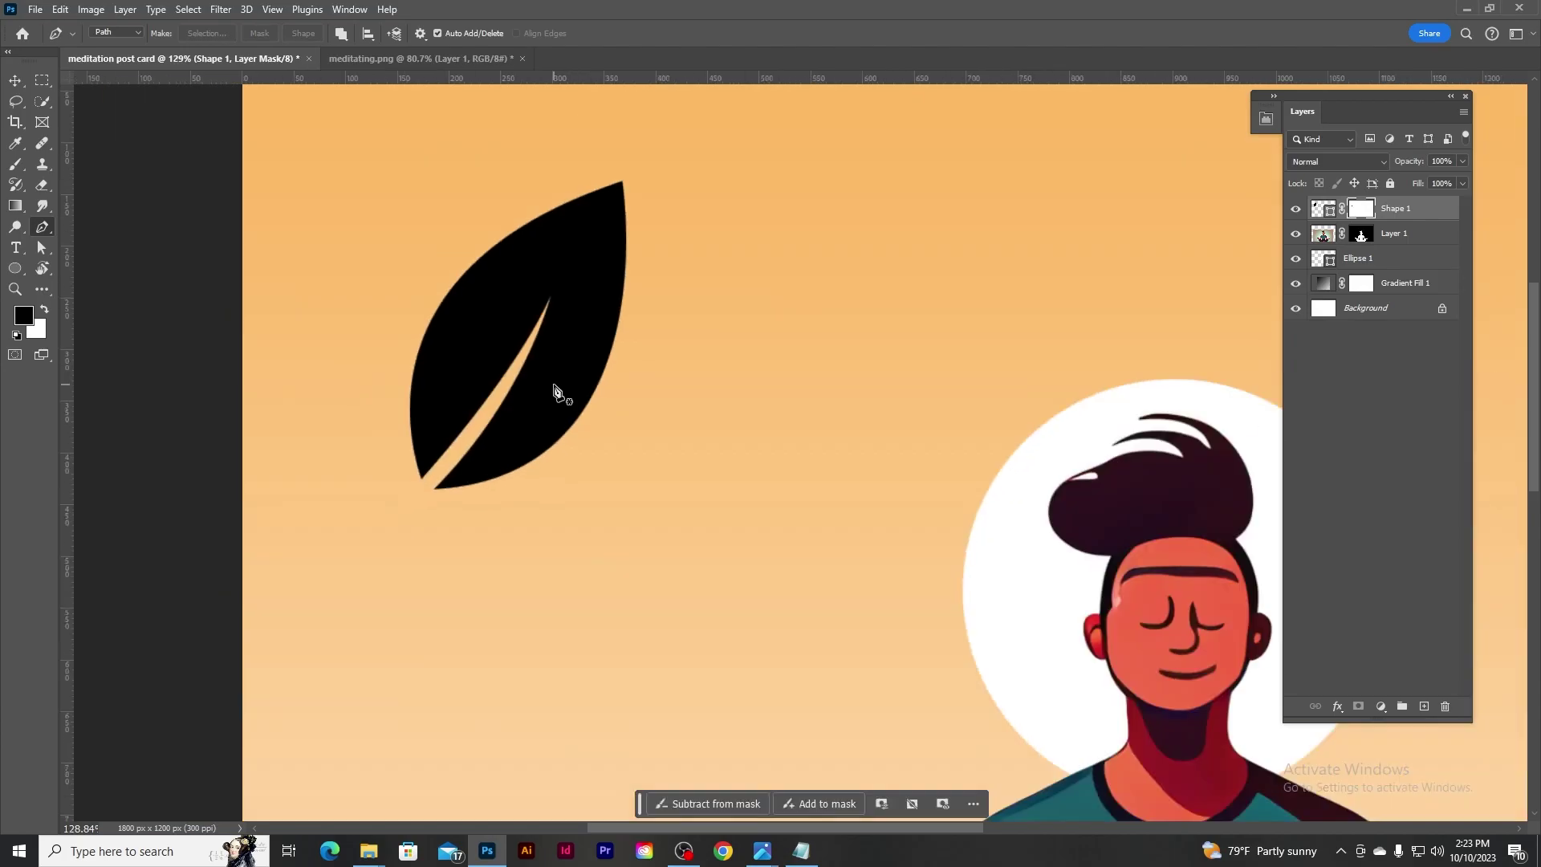
pyautogui.scroll(-2, 729, 368)
# Move the leaf lower on the left and recolour its fill green.
pyautogui.press('v')
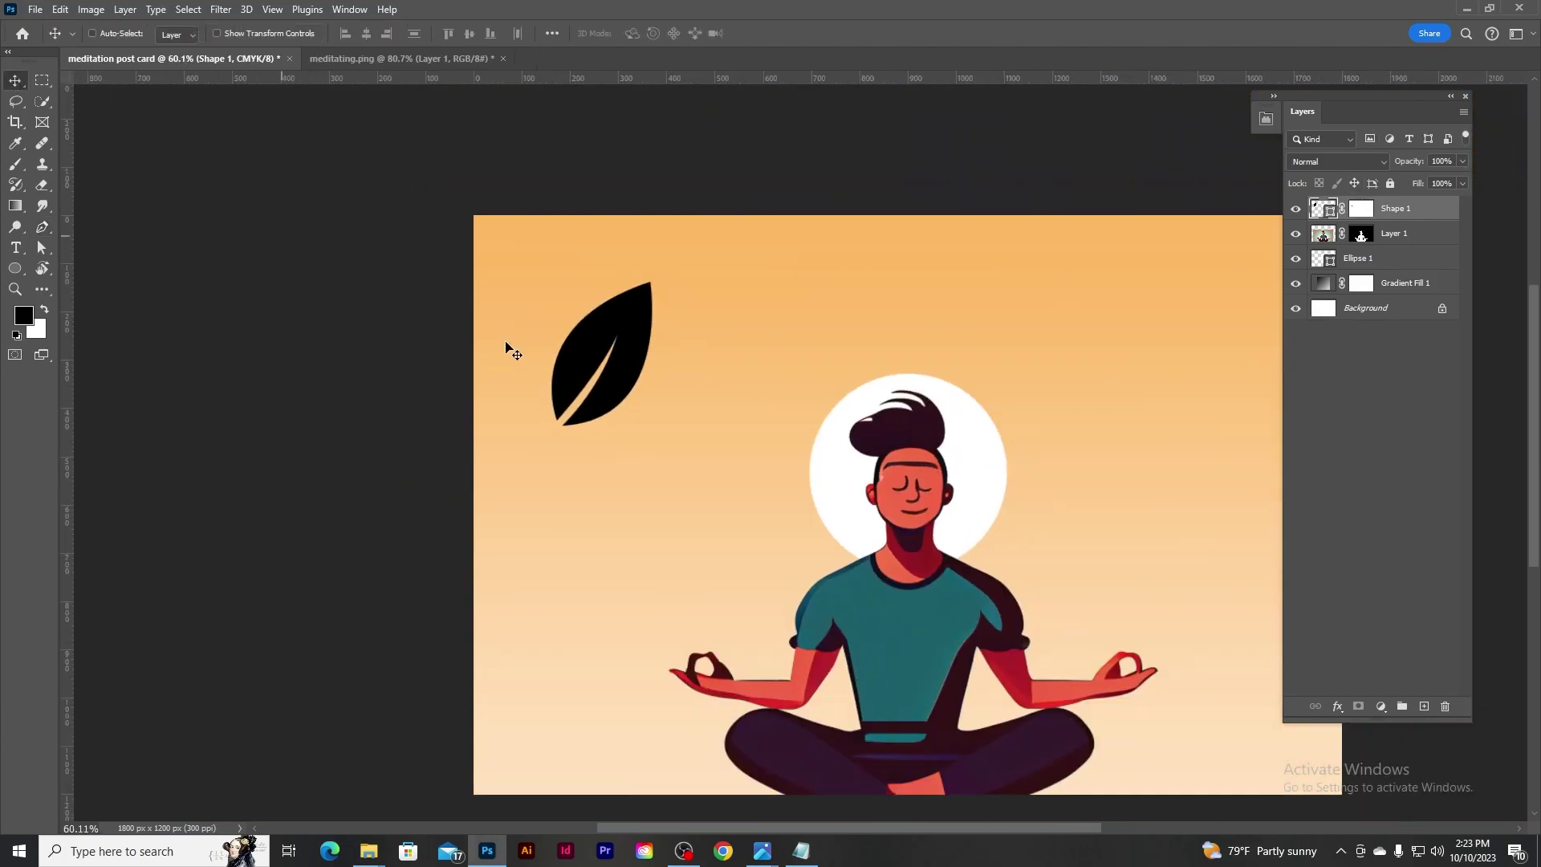
pyautogui.moveTo(631, 353); pyautogui.dragTo(651, 506)
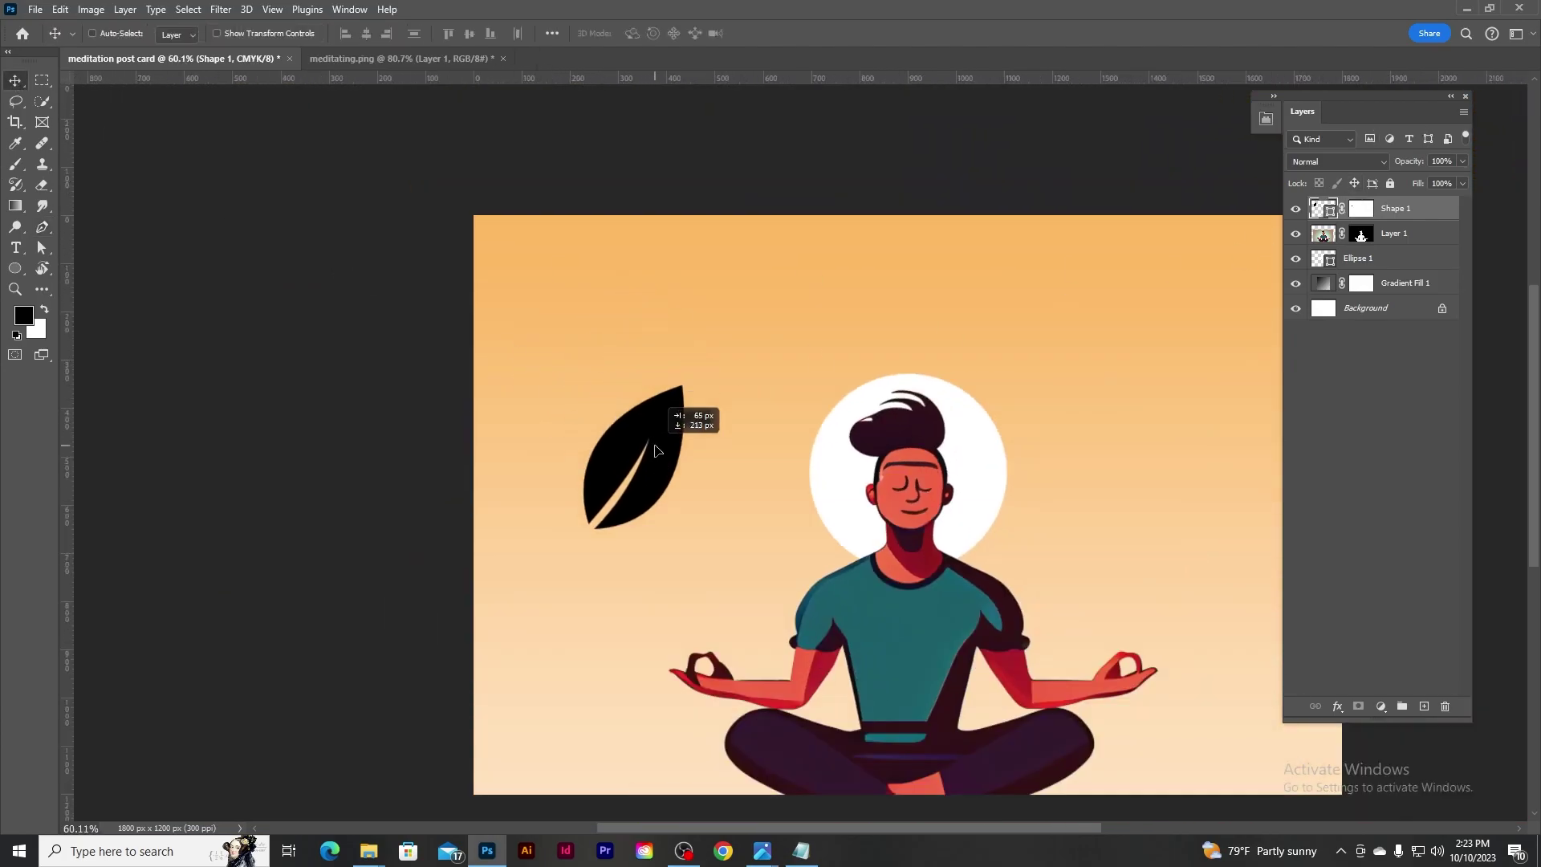
pyautogui.doubleClick(1326, 210)
pyautogui.click(1334, 496)
pyautogui.click(1226, 329)
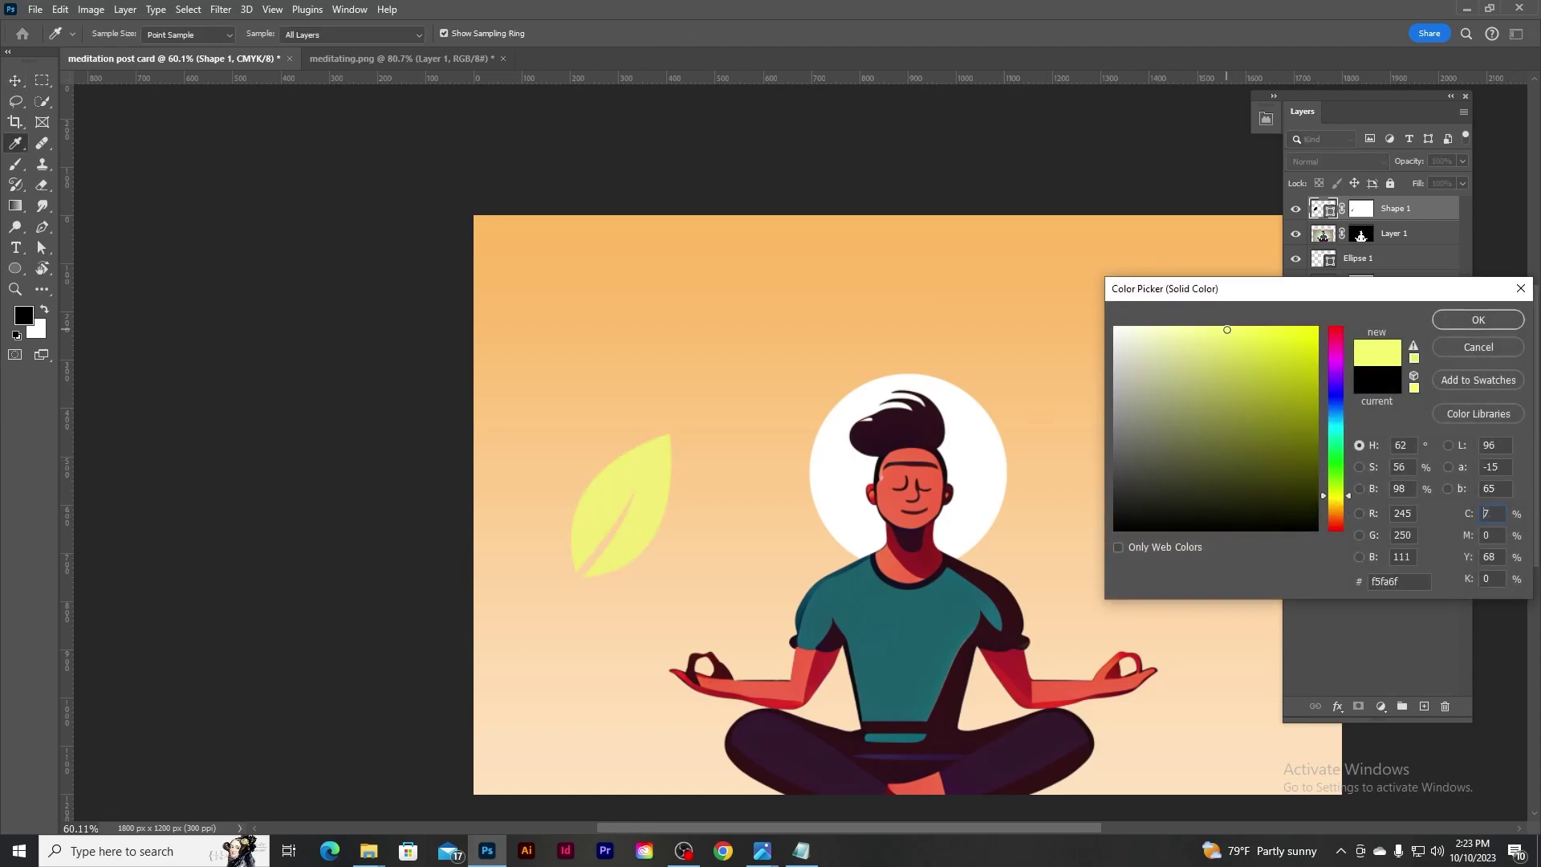
pyautogui.moveTo(1213, 333); pyautogui.dragTo(1284, 353)
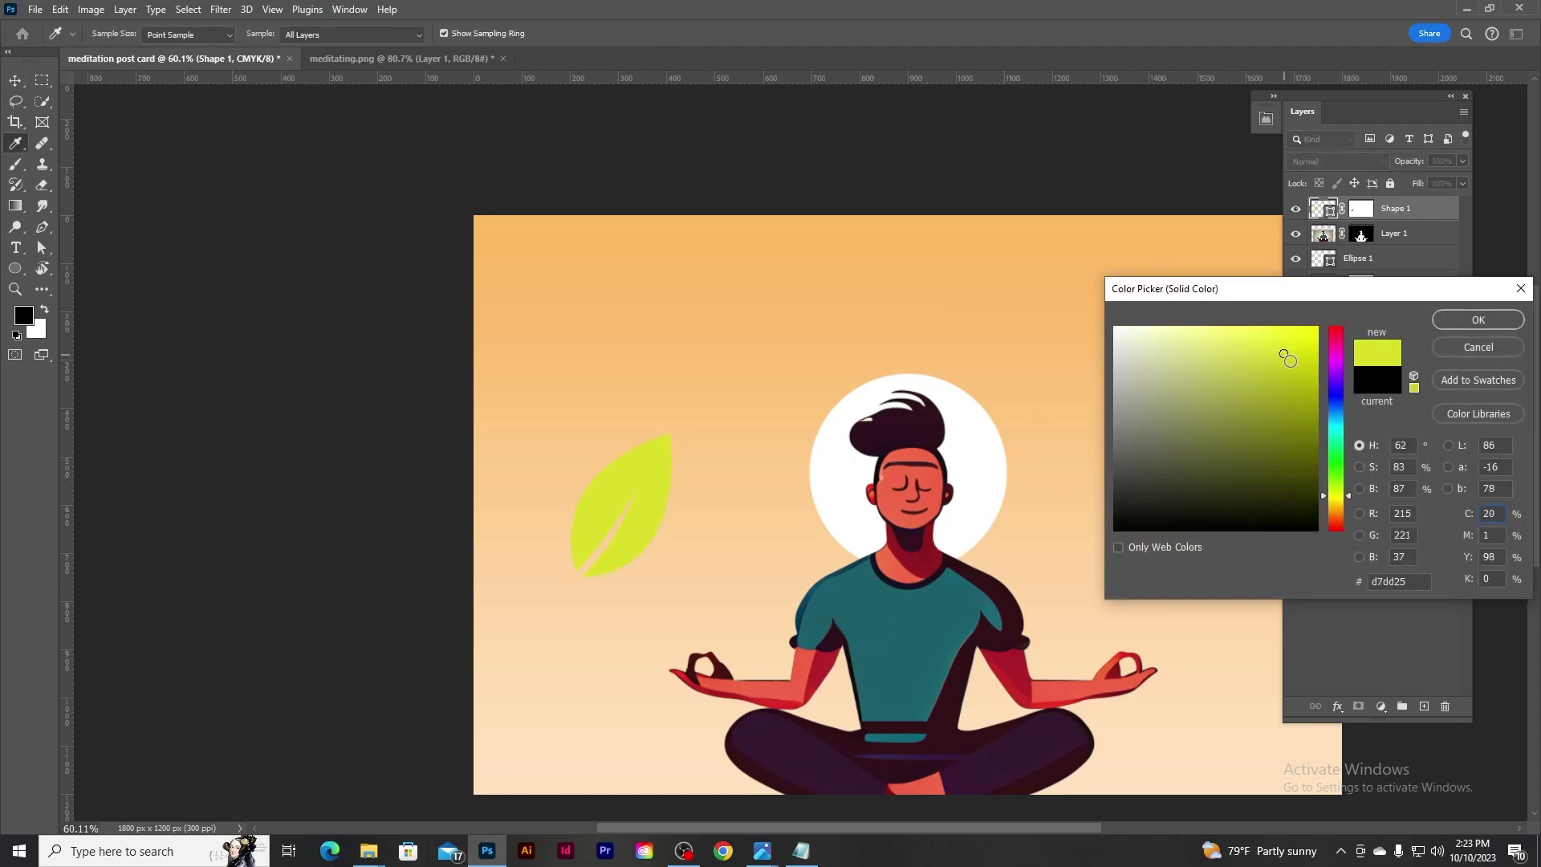
pyautogui.click(1342, 482)
pyautogui.moveTo(1282, 405); pyautogui.dragTo(1293, 368)
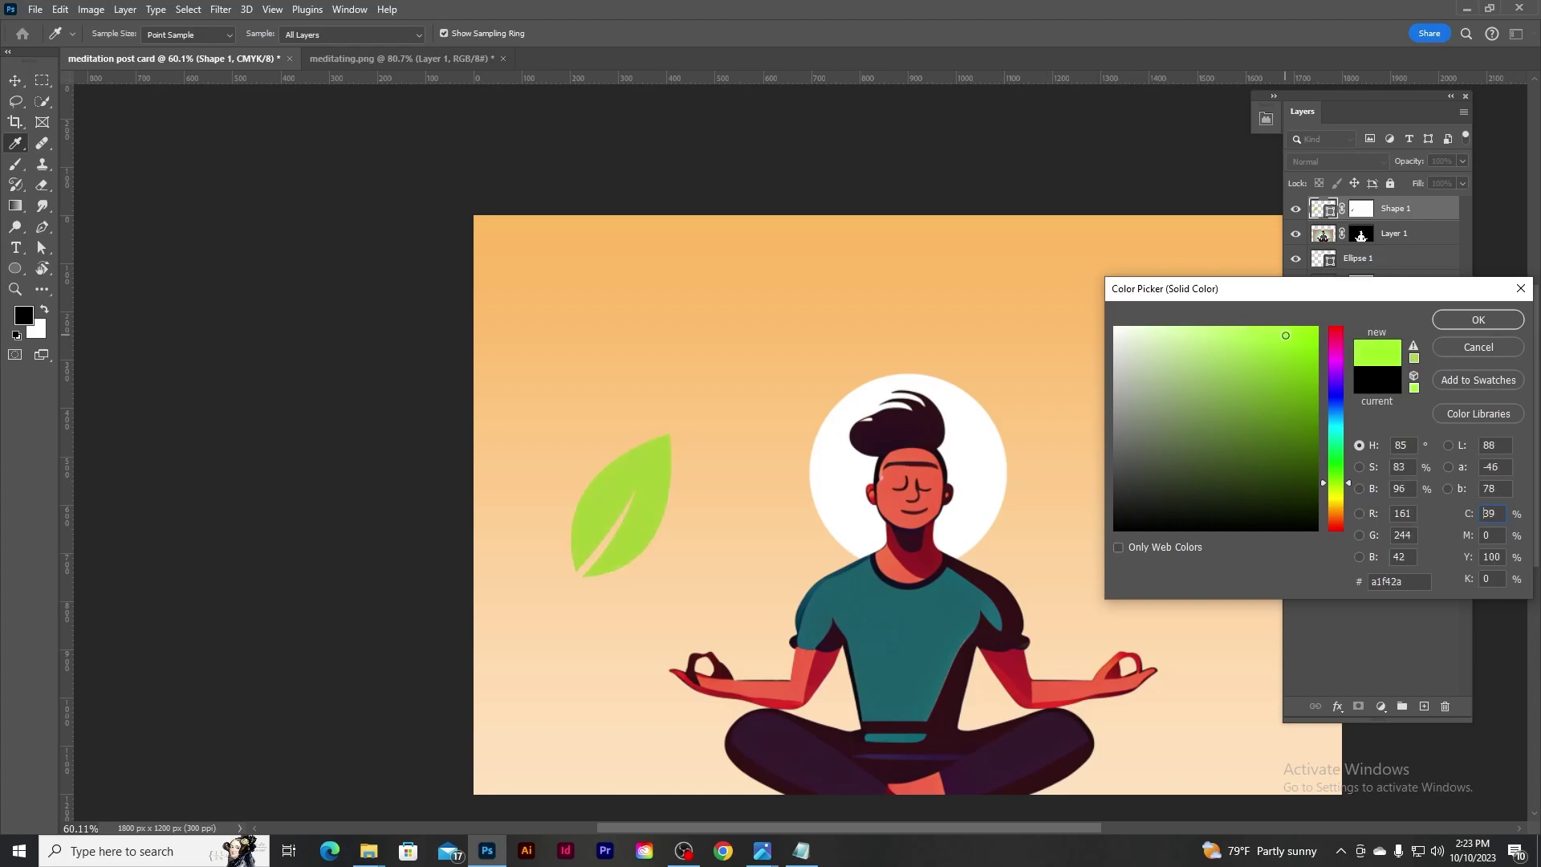
pyautogui.click(1477, 320)
# Pan the postcard view left and begin transforming the leaf.
pyautogui.press('v')
pyautogui.moveTo(829, 535); pyautogui.dragTo(616, 543)
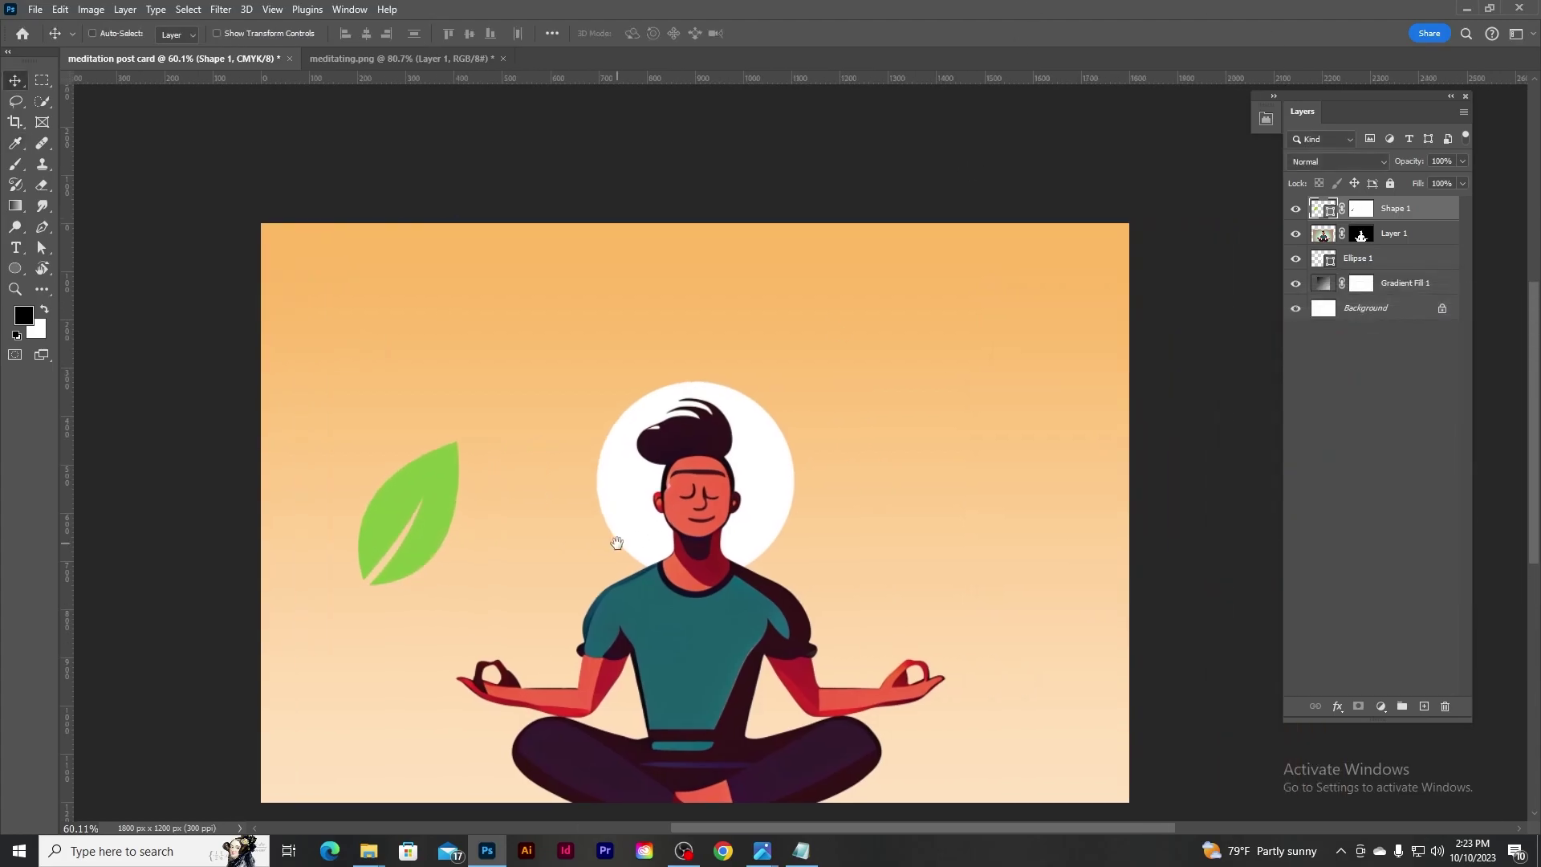
pyautogui.hotkey('ctrl', 't')
# Rotate the leaf and add a smaller leaf copy on the right side.
pyautogui.moveTo(482, 590)
pyautogui.mouseDown()
pyautogui.moveTo(517, 491)
pyautogui.moveTo(961, 523)
pyautogui.mouseUp()
pyautogui.click(795, 34)
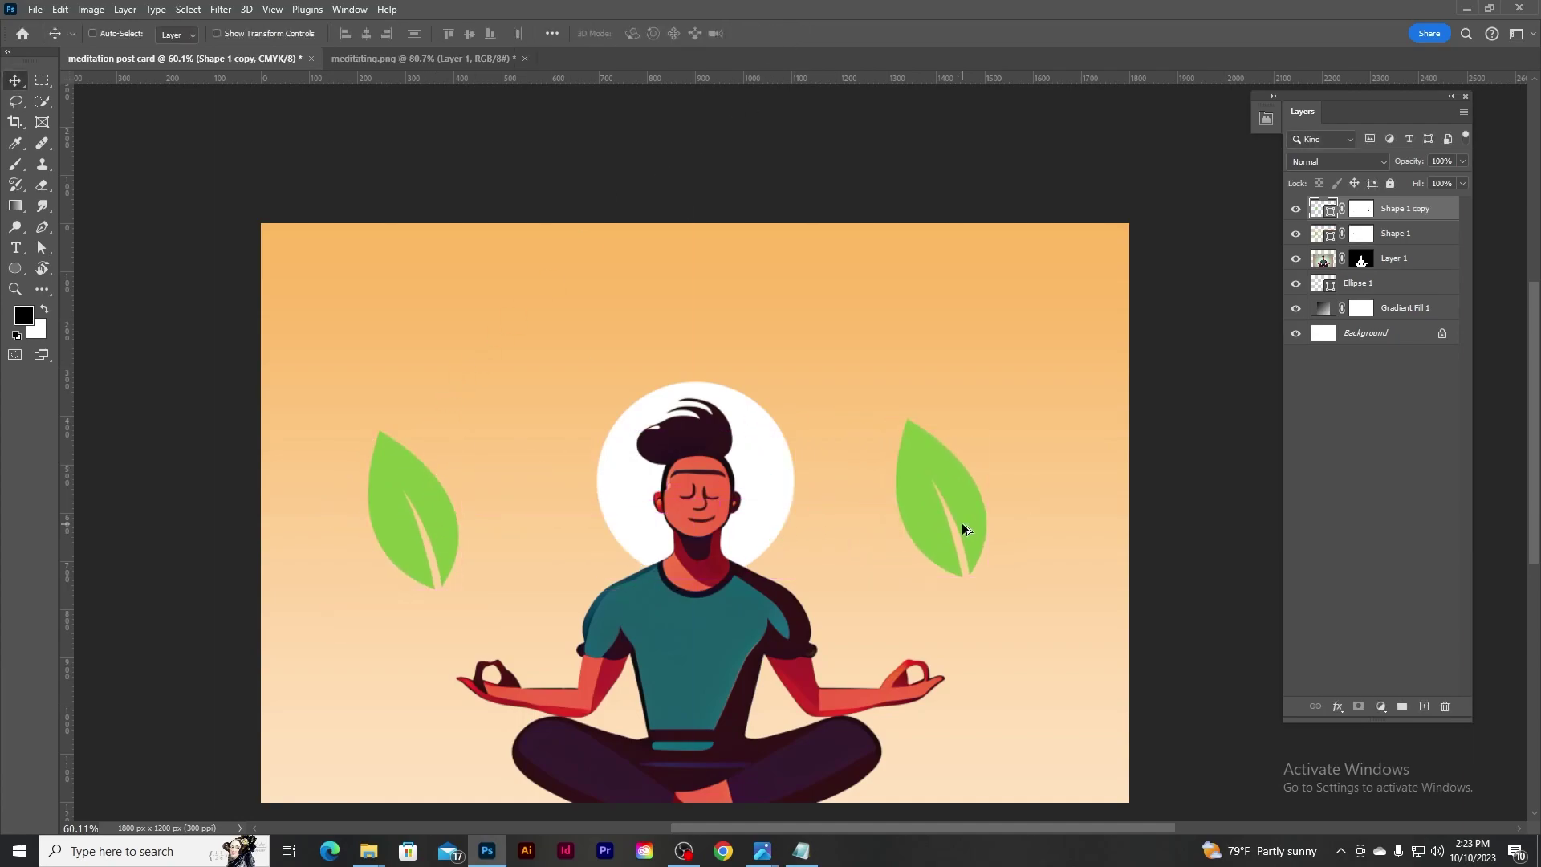
pyautogui.hotkey('ctrl', 't')
pyautogui.moveTo(988, 418)
pyautogui.mouseDown()
pyautogui.moveTo(915, 553)
pyautogui.moveTo(1053, 488)
pyautogui.mouseUp()
pyautogui.press('Return')
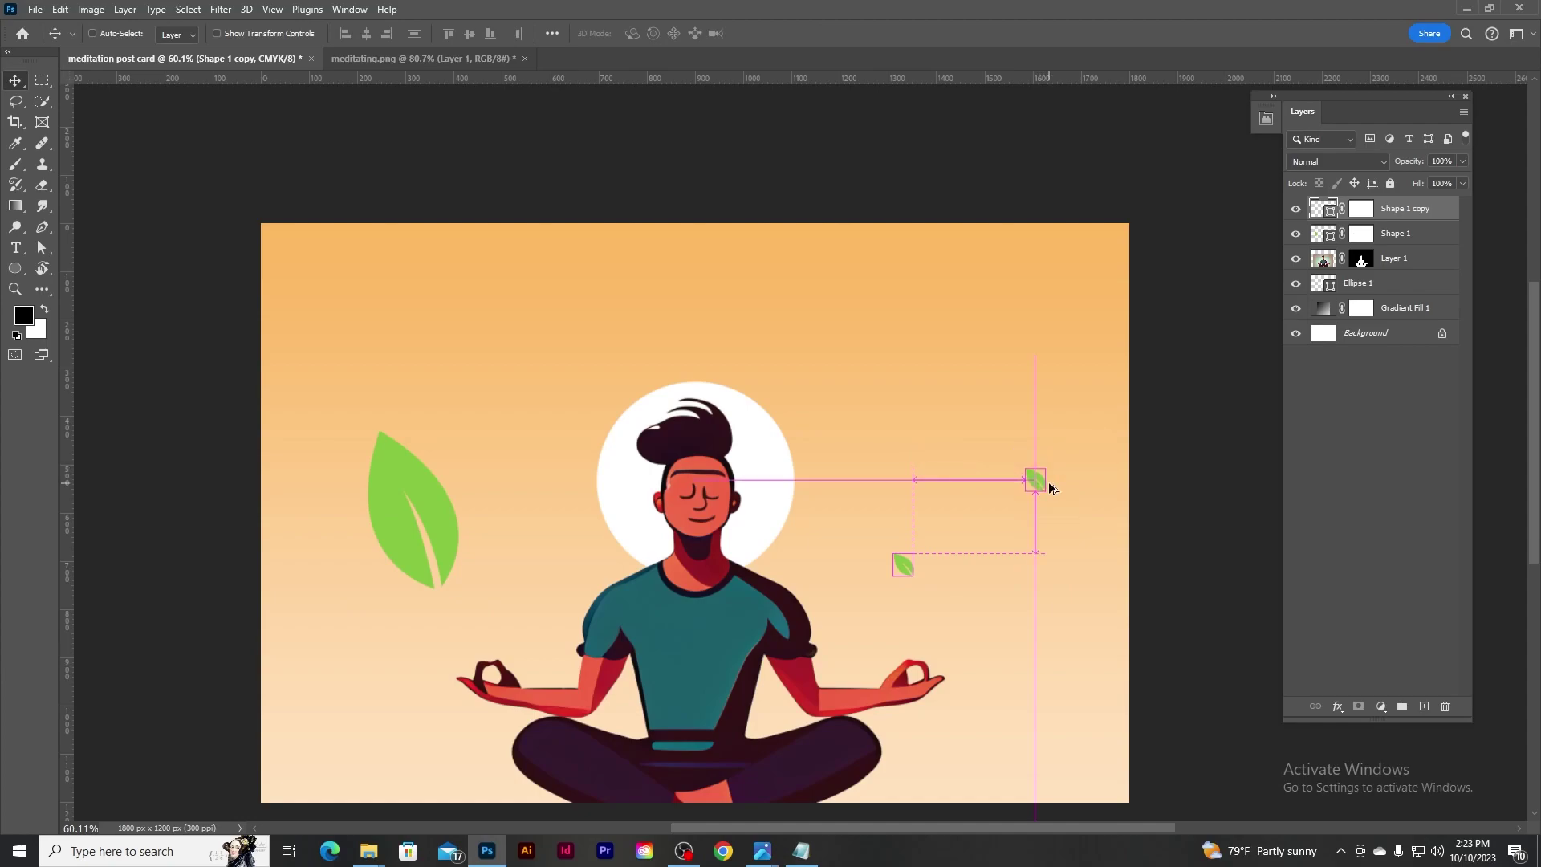
pyautogui.hotkey('ctrl', 't')
pyautogui.click(795, 34)
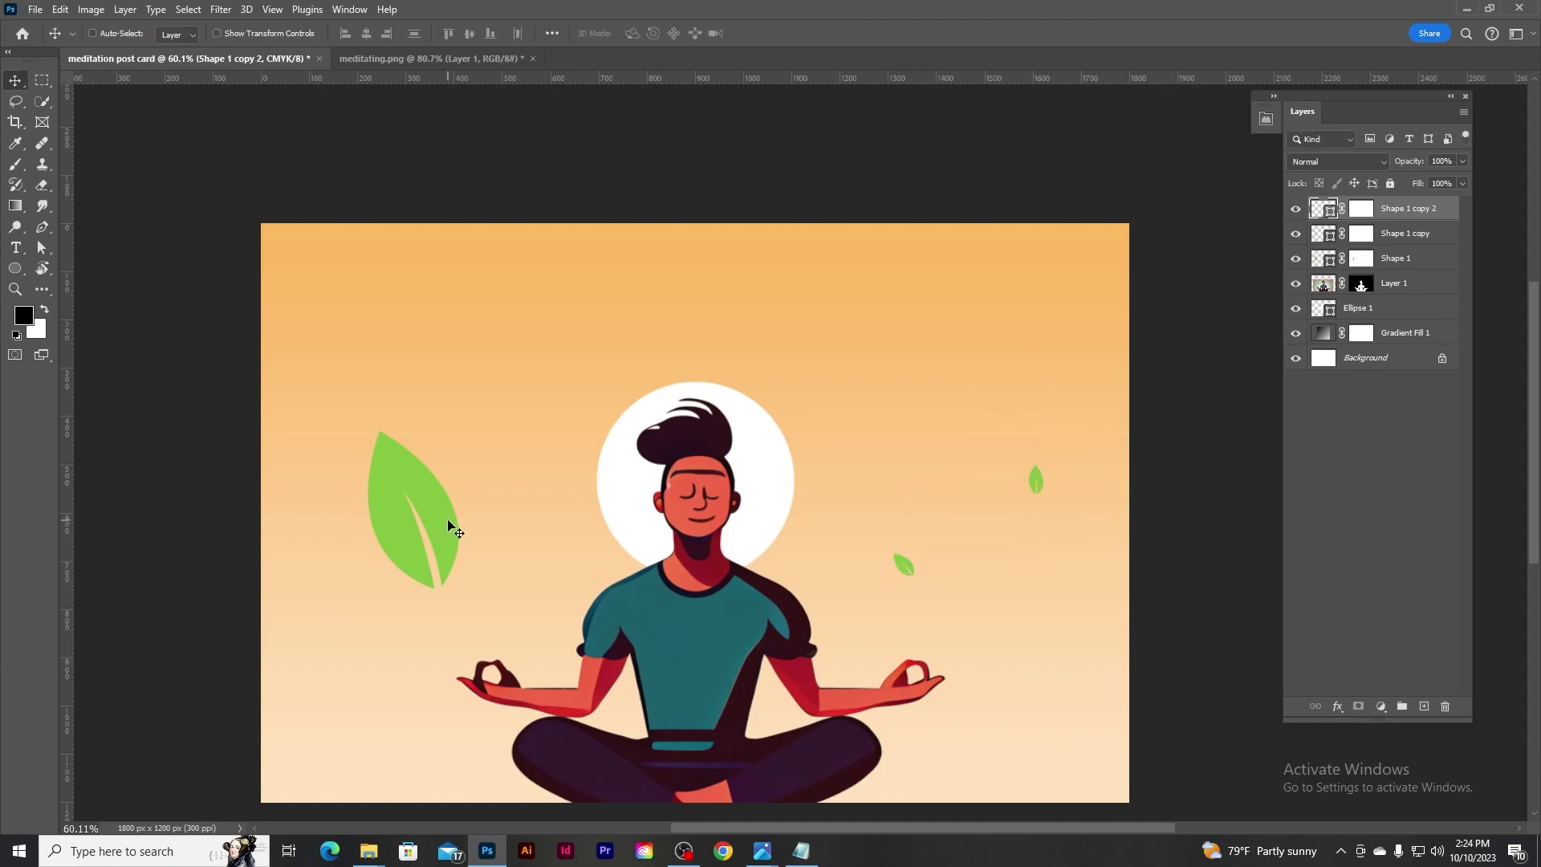
# Copy the large leaf, then rotate and shrink it at the lower left.
pyautogui.click(1347, 259)
pyautogui.moveTo(427, 516); pyautogui.dragTo(365, 640)
pyautogui.hotkey('ctrl', 't')
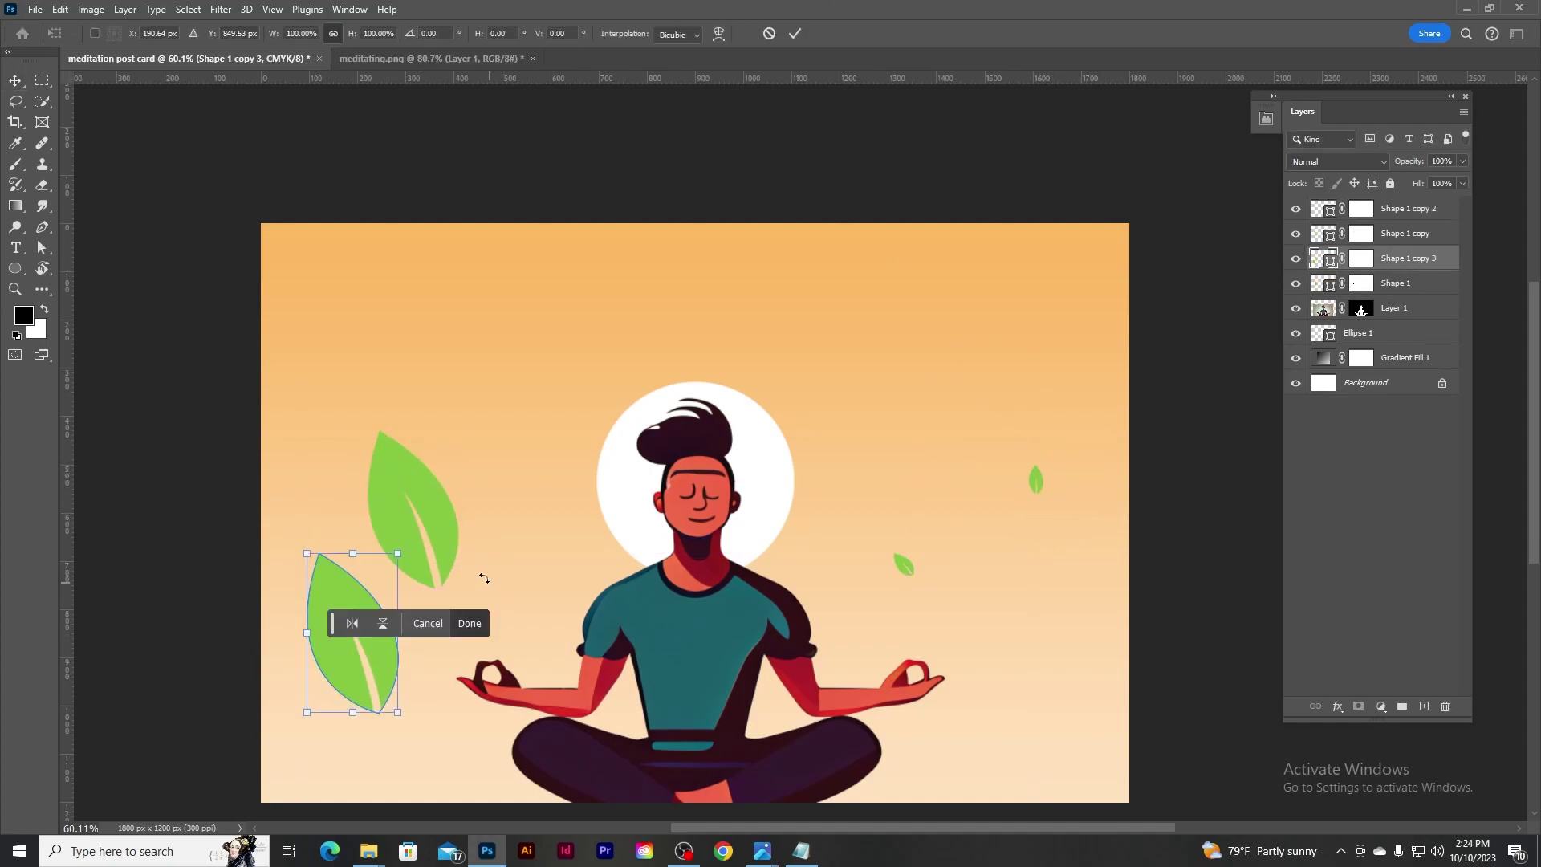
pyautogui.moveTo(479, 535); pyautogui.dragTo(513, 623)
pyautogui.moveTo(434, 592); pyautogui.dragTo(386, 622)
pyautogui.press('Return')
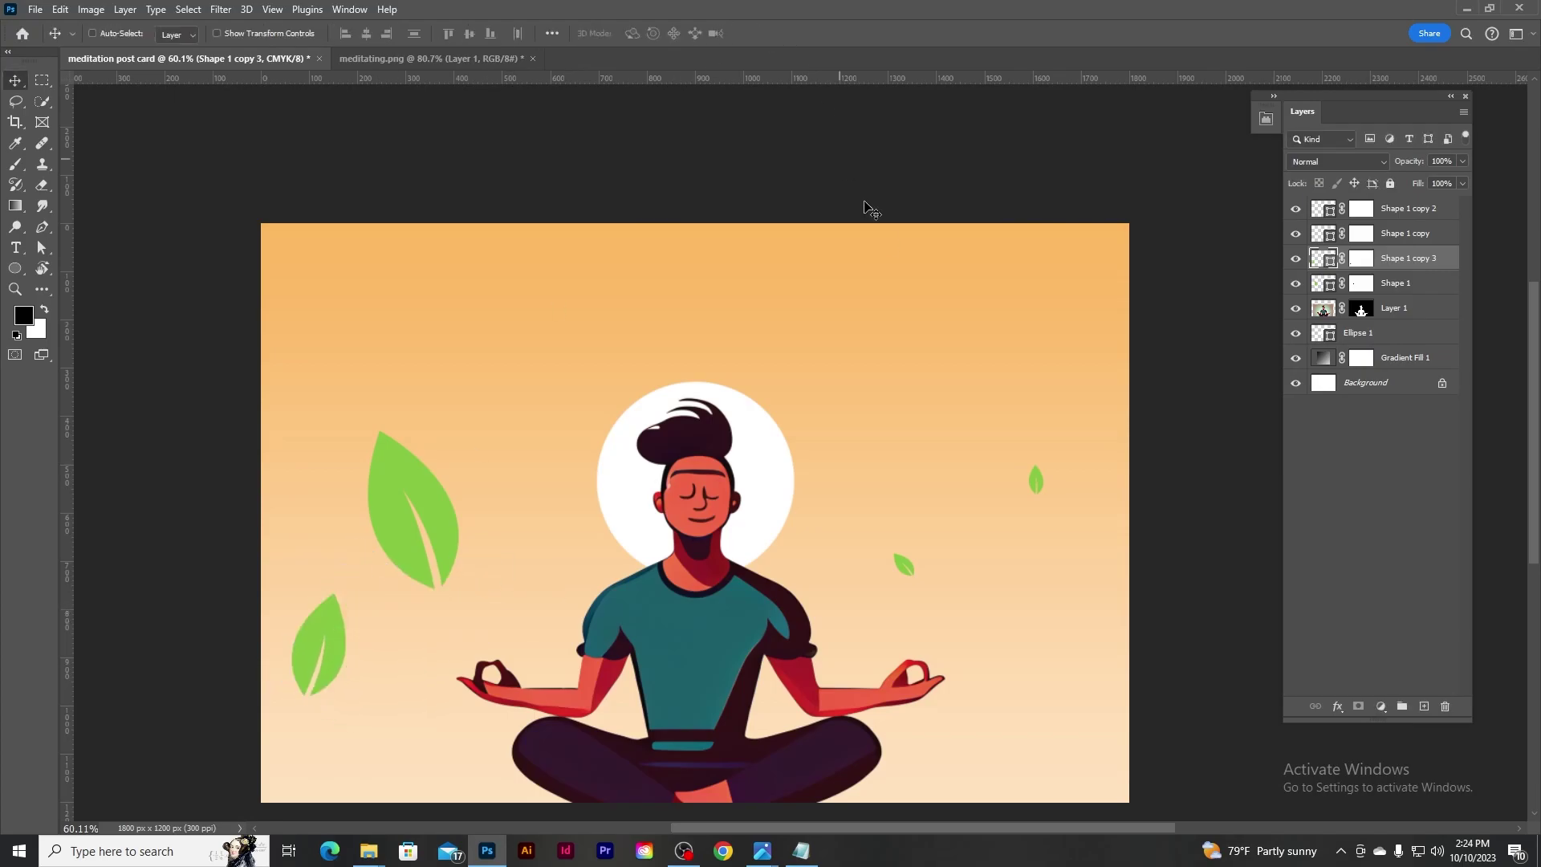
# Copy the large leaf again, rotate it counter-clockwise and place it near the corner.
pyautogui.click(1410, 290)
pyautogui.moveTo(438, 556); pyautogui.dragTo(1066, 728)
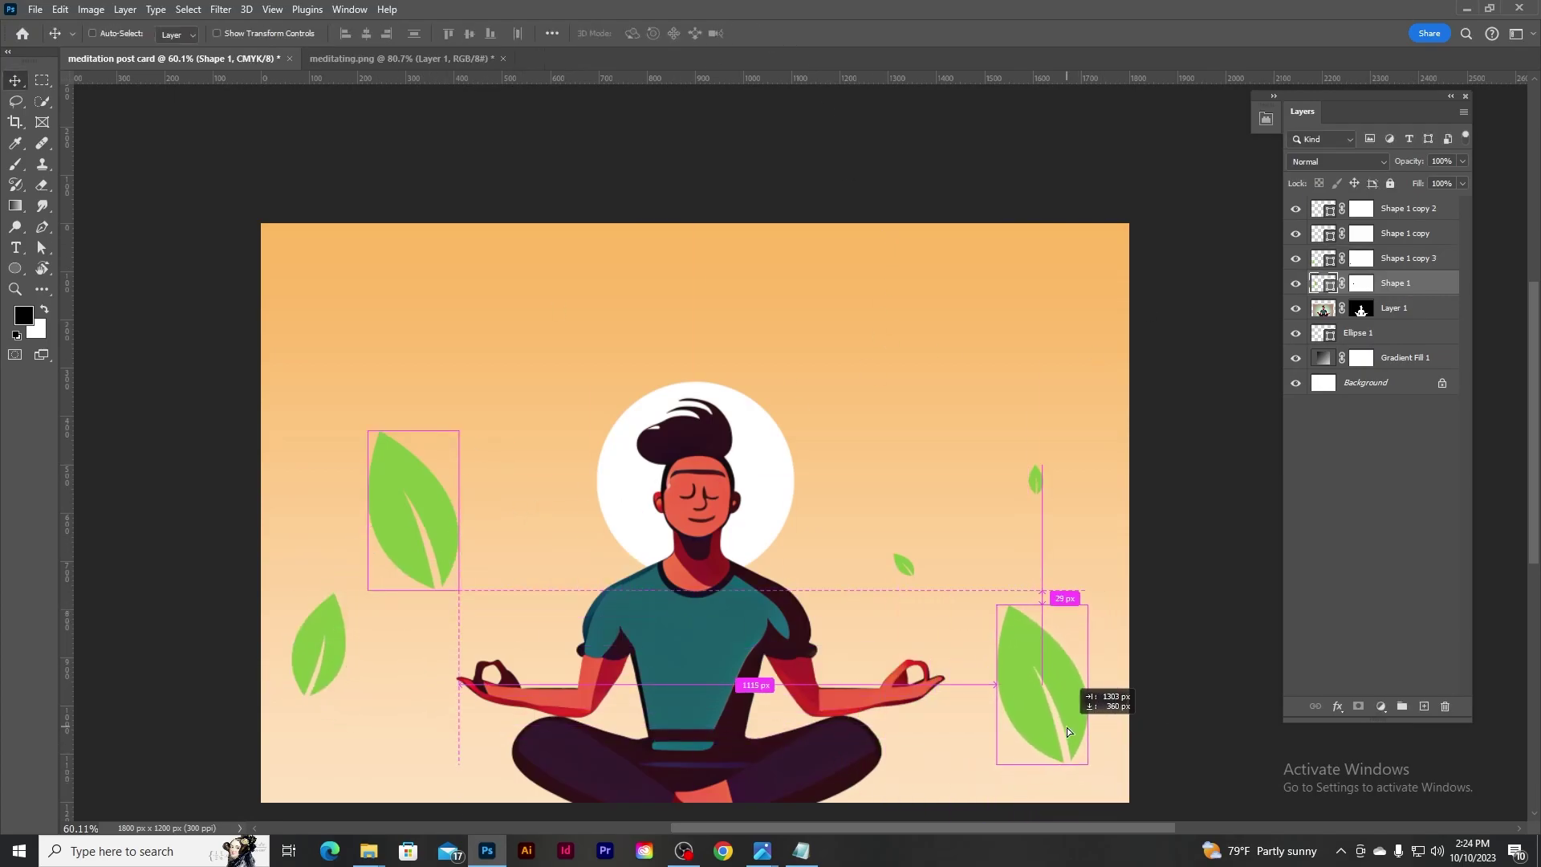
pyautogui.hotkey('ctrl', 't')
pyautogui.moveTo(1117, 618); pyautogui.dragTo(1049, 562)
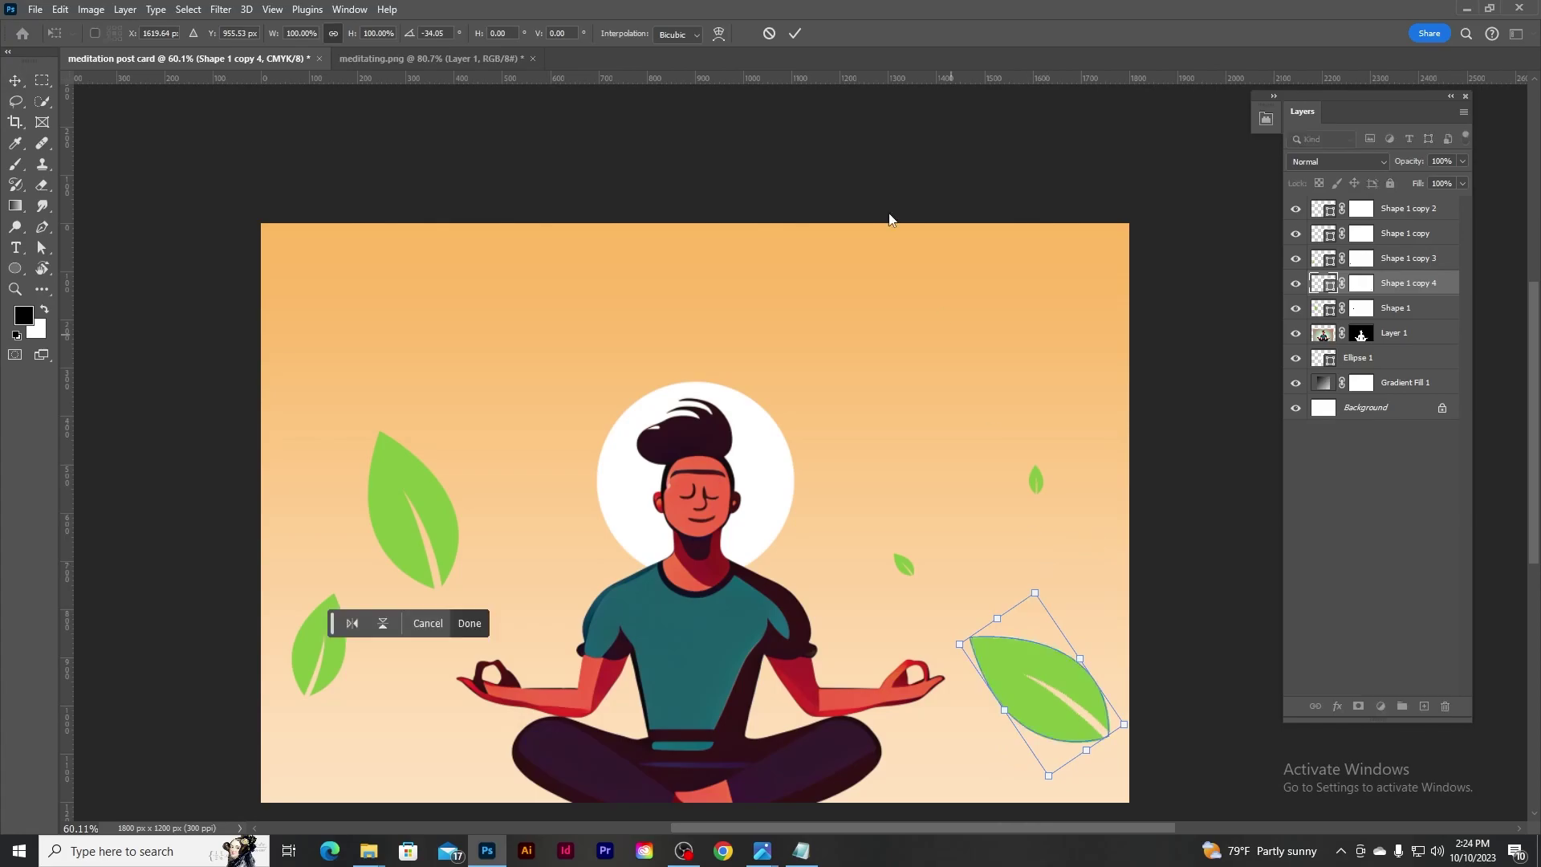
pyautogui.click(769, 35)
pyautogui.moveTo(1011, 653)
pyautogui.mouseDown()
pyautogui.moveTo(485, 319)
pyautogui.moveTo(506, 296)
pyautogui.mouseUp()
# Distort a leaf copy to lie flat, halve its size and fade it to 70% opacity.
pyautogui.hotkey('ctrl', 't')
pyautogui.rightClick(485, 321)
pyautogui.click(566, 394)
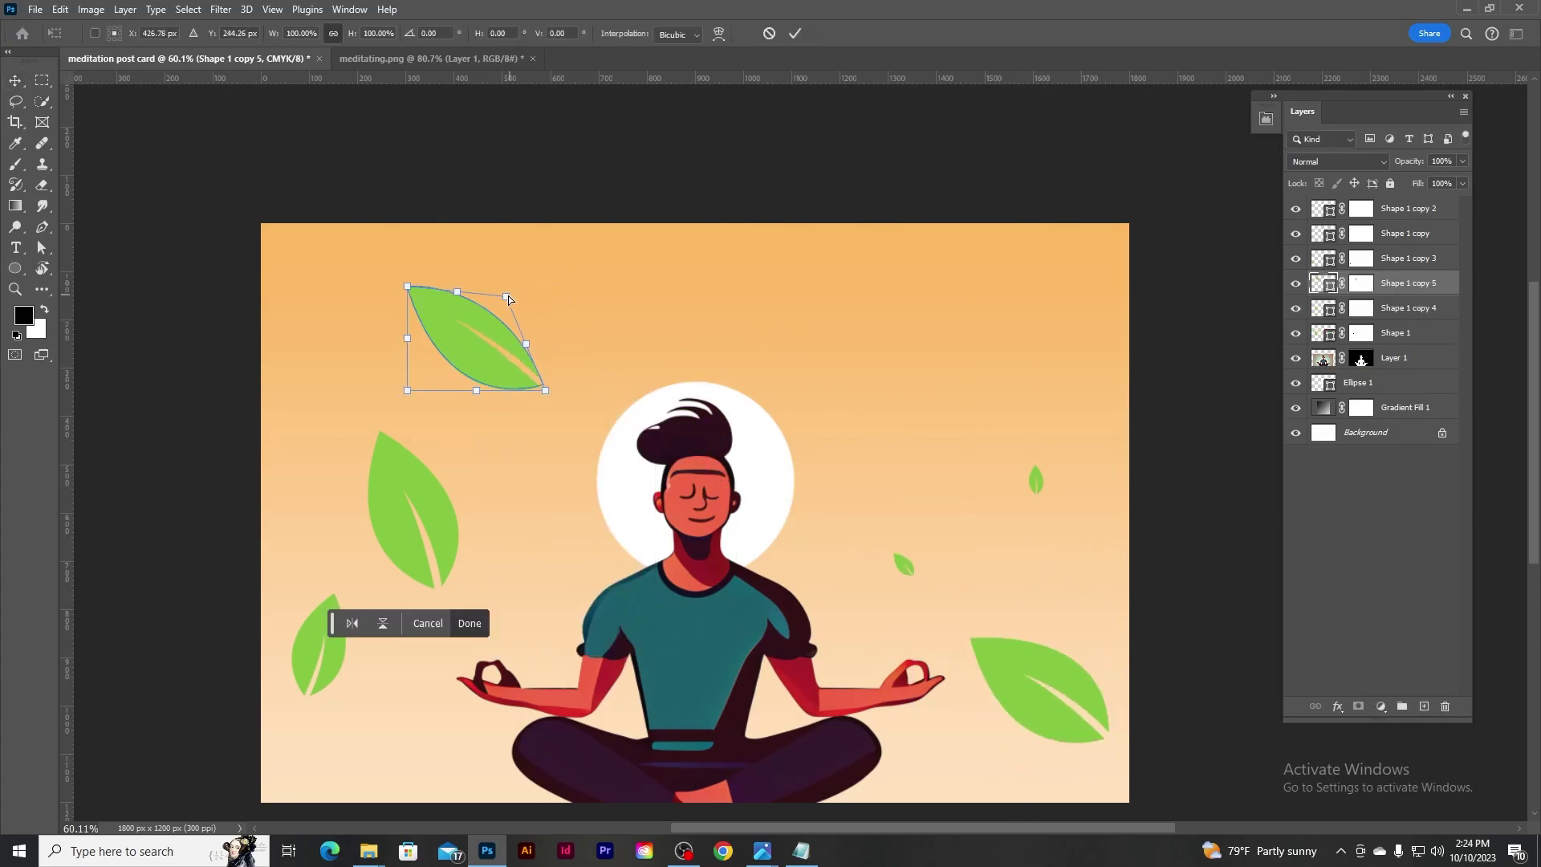
pyautogui.moveTo(407, 286); pyautogui.dragTo(382, 342)
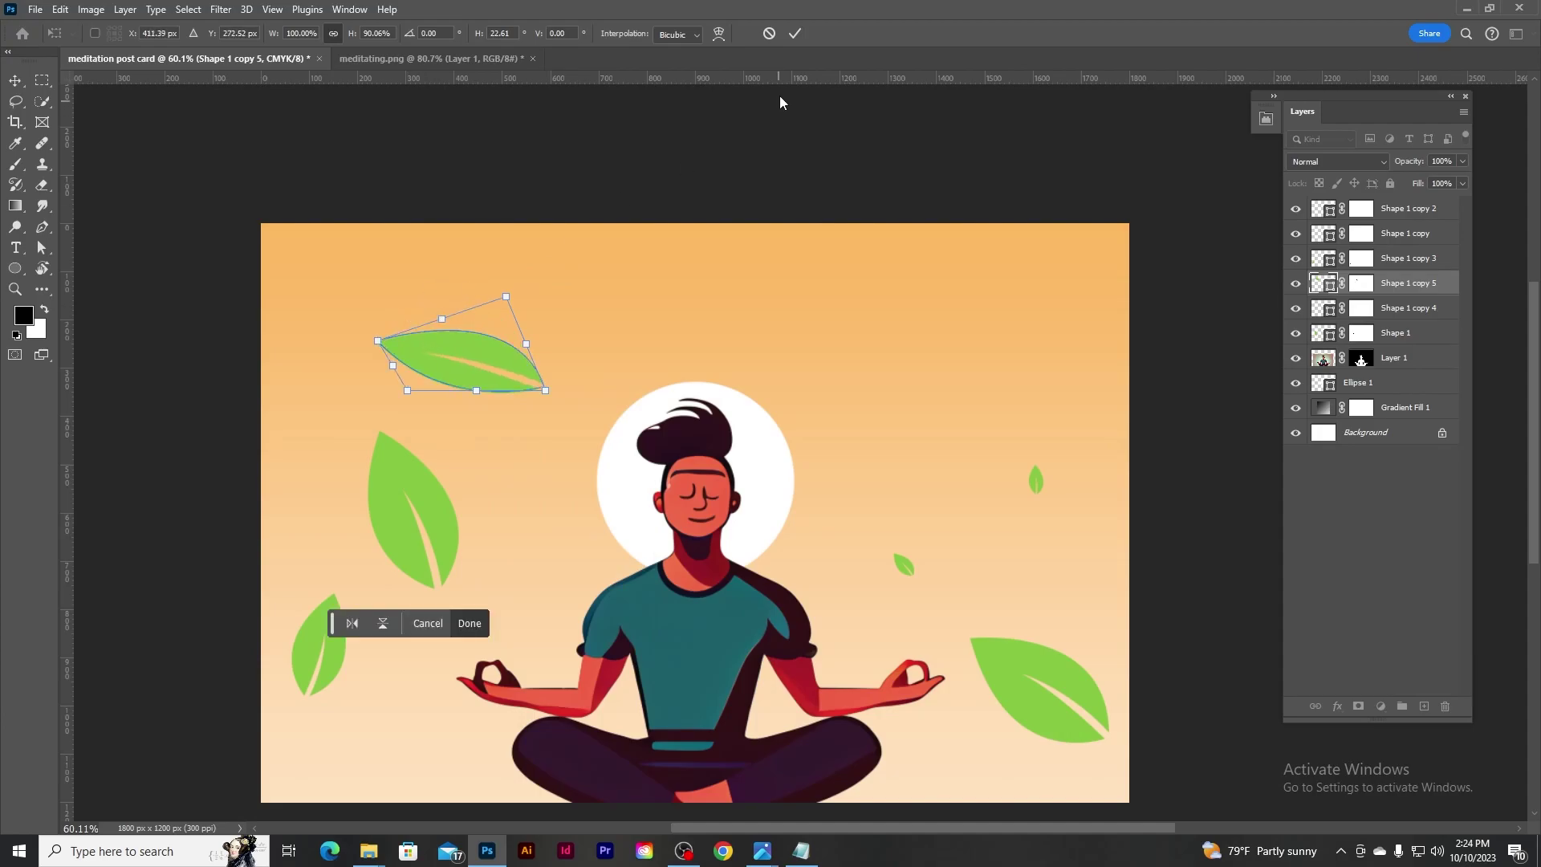
pyautogui.click(795, 33)
pyautogui.hotkey('ctrl', 't')
pyautogui.moveTo(544, 345)
pyautogui.mouseDown()
pyautogui.moveTo(457, 343)
pyautogui.moveTo(603, 356)
pyautogui.mouseUp()
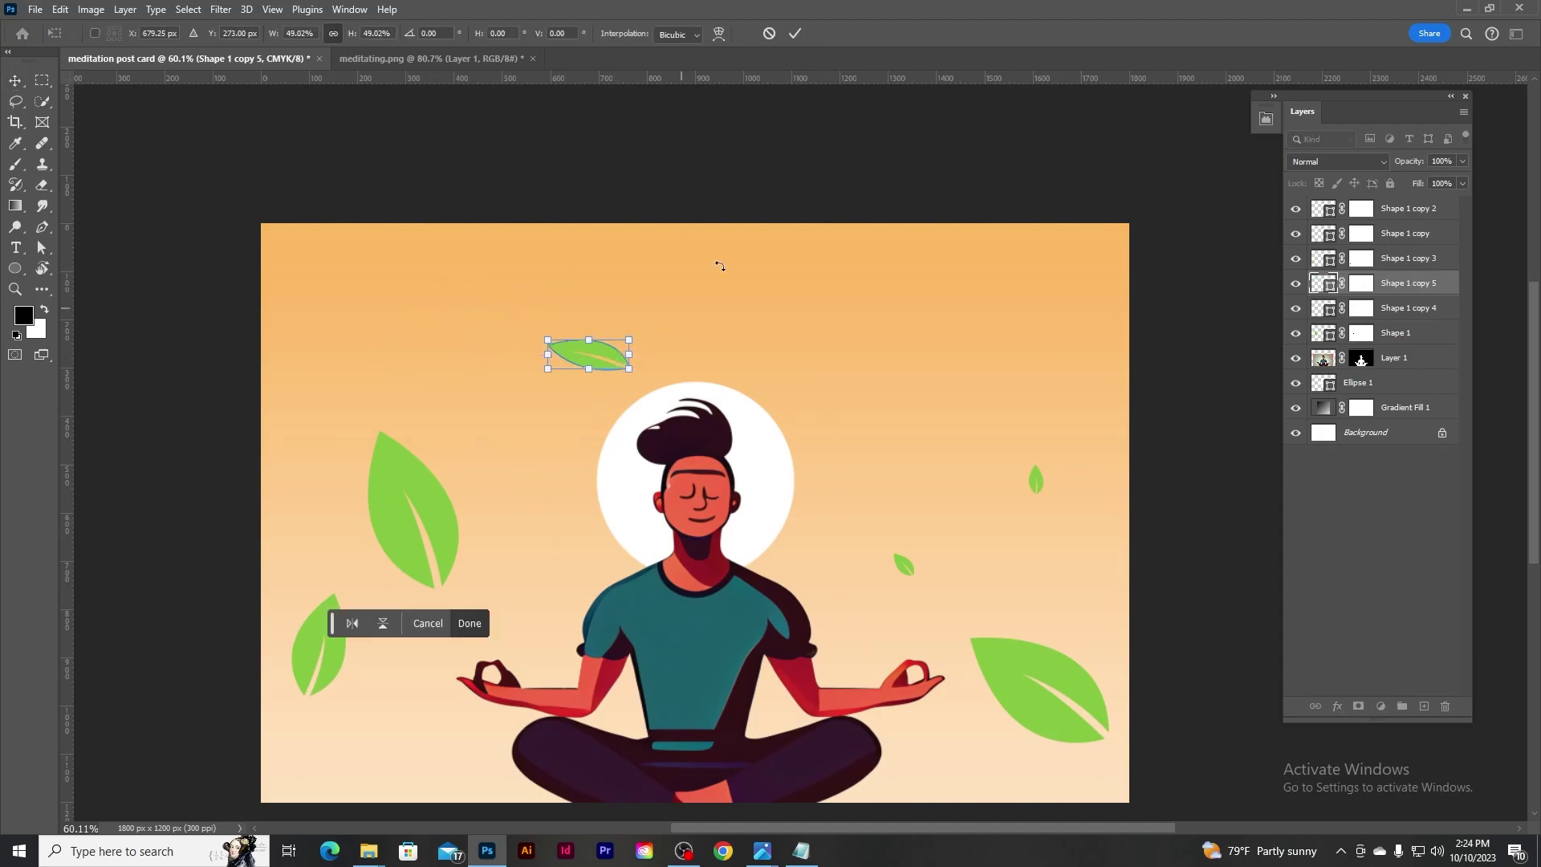
pyautogui.press('Return')
pyautogui.moveTo(1411, 160); pyautogui.dragTo(1391, 168)
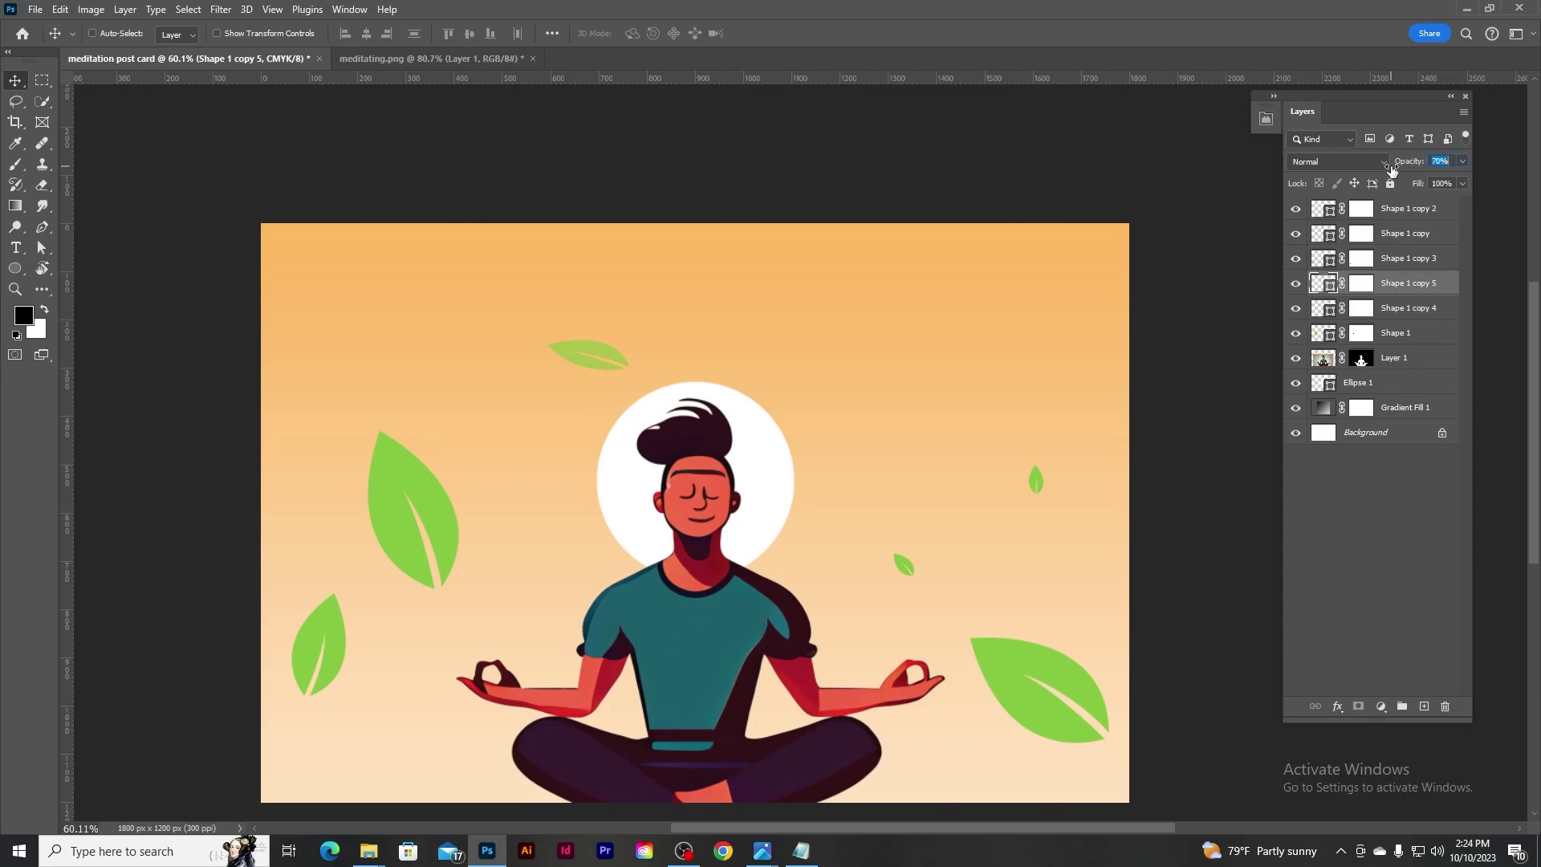
# Copy the big left leaf beside the figure's head and skew it slimmer.
pyautogui.click(1296, 307)
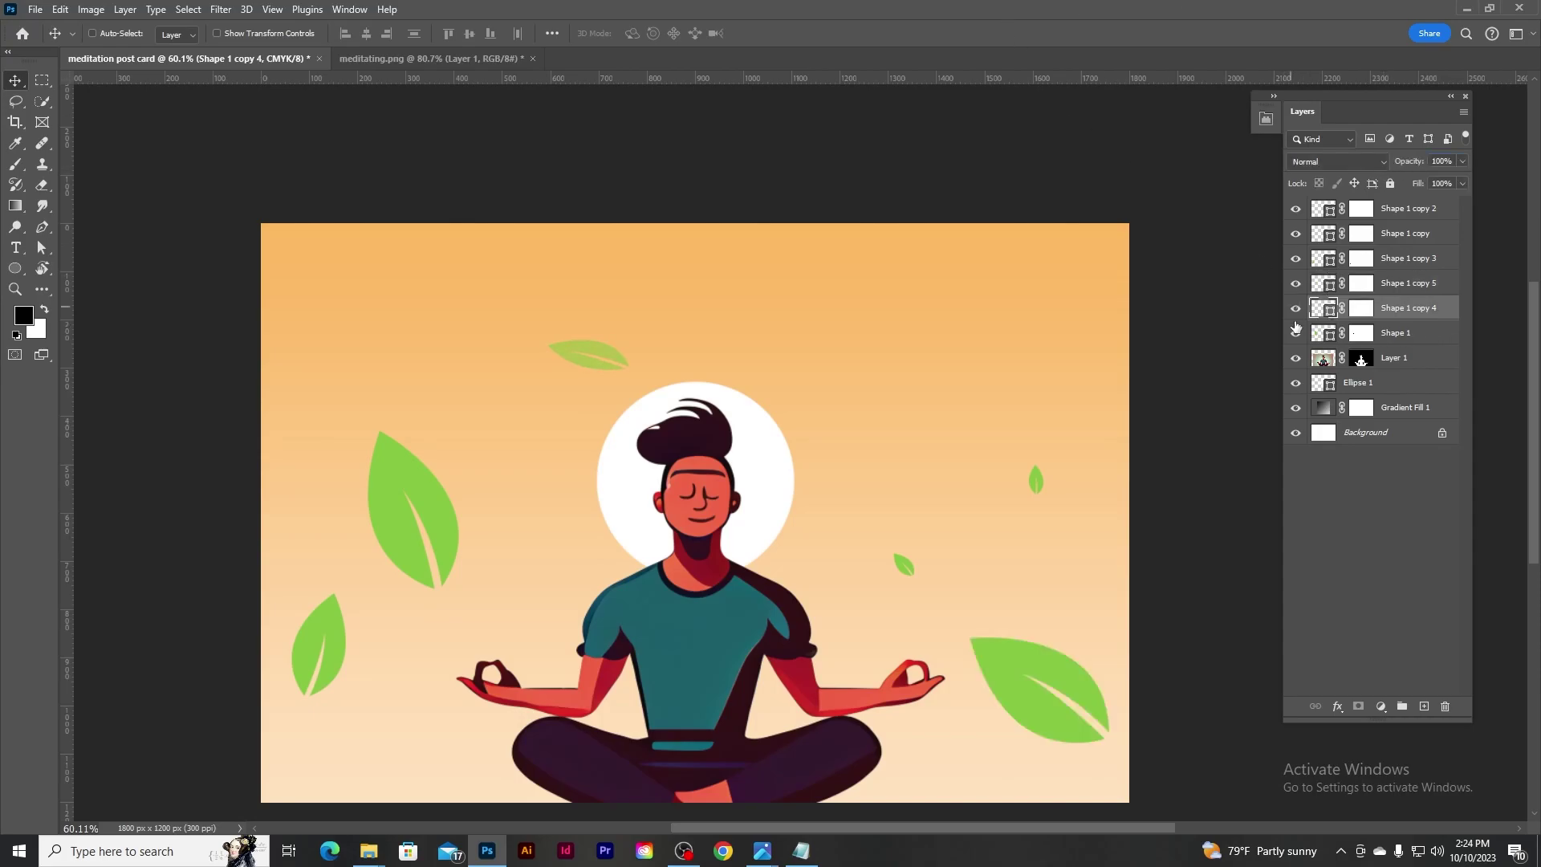
pyautogui.click(1295, 333)
pyautogui.click(1295, 332)
pyautogui.click(1416, 337)
pyautogui.moveTo(486, 560); pyautogui.dragTo(939, 448)
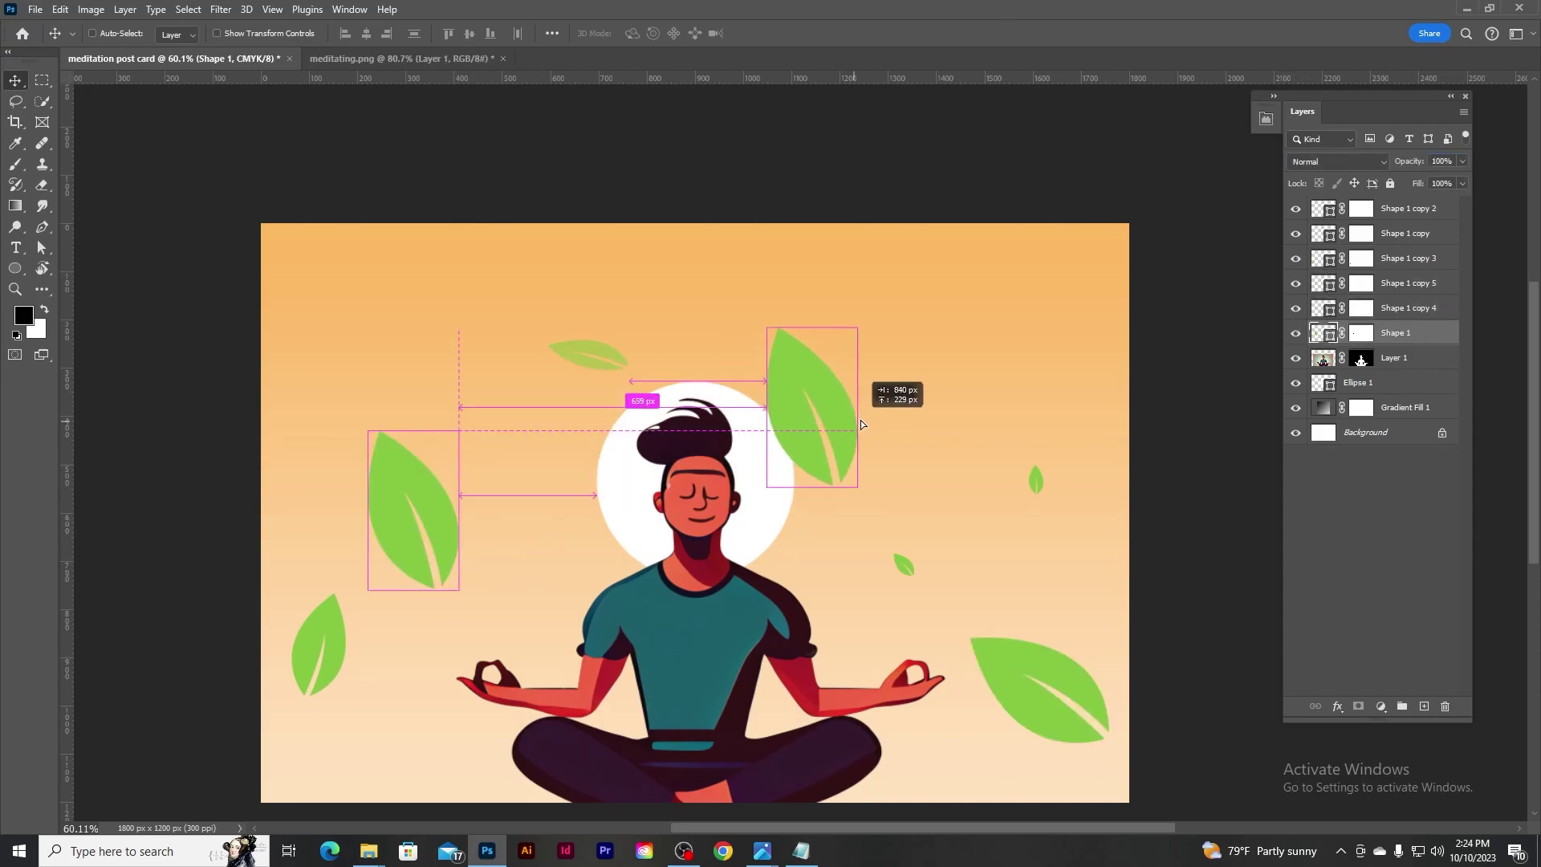
pyautogui.hotkey('ctrl', 't')
pyautogui.rightClick(879, 394)
pyautogui.click(946, 456)
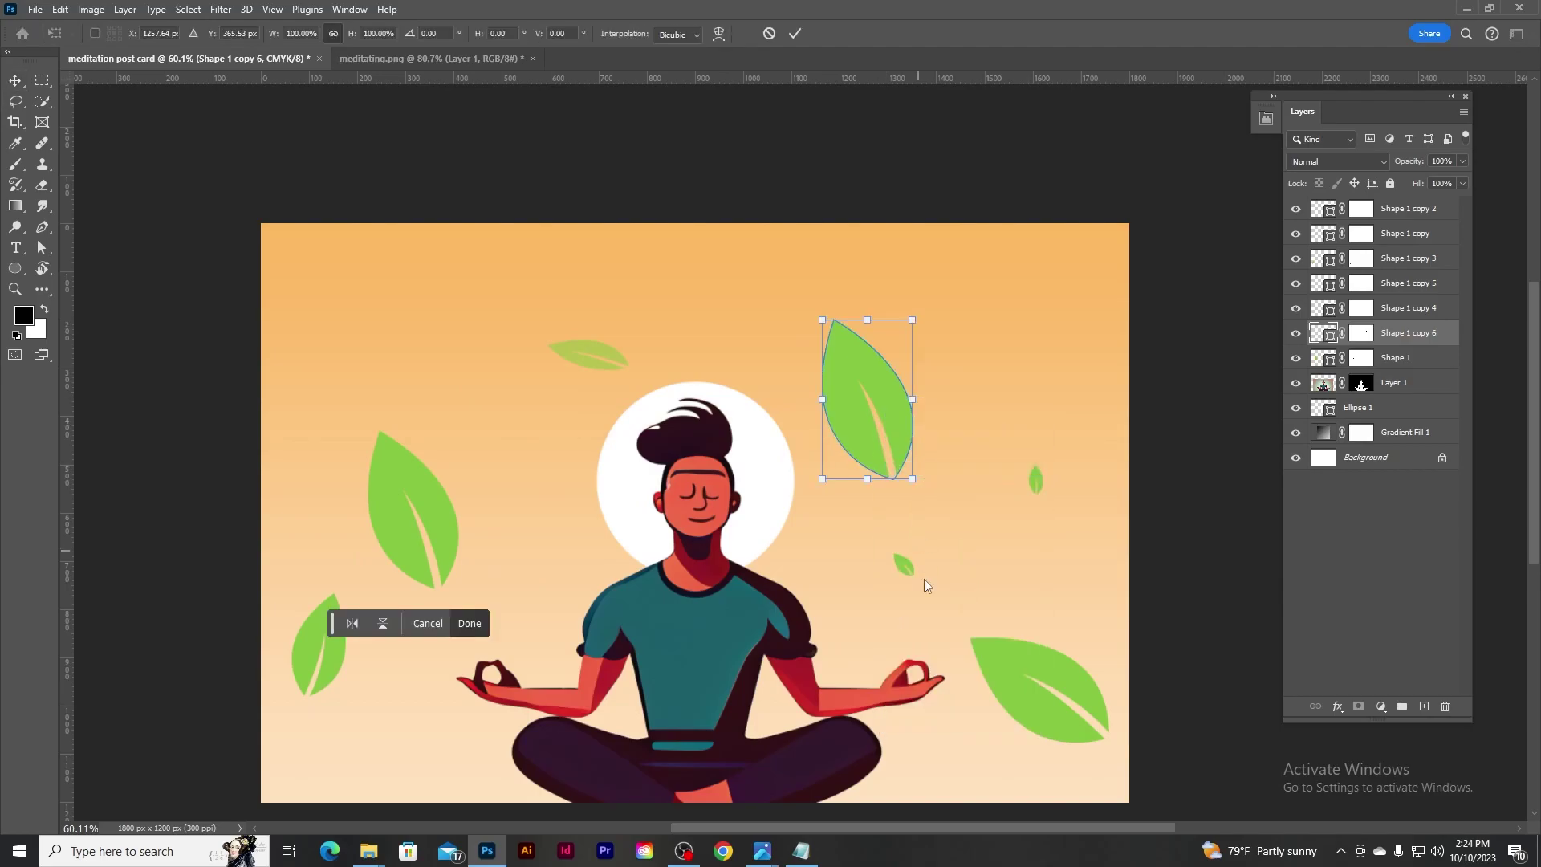
pyautogui.moveTo(906, 479); pyautogui.dragTo(854, 482)
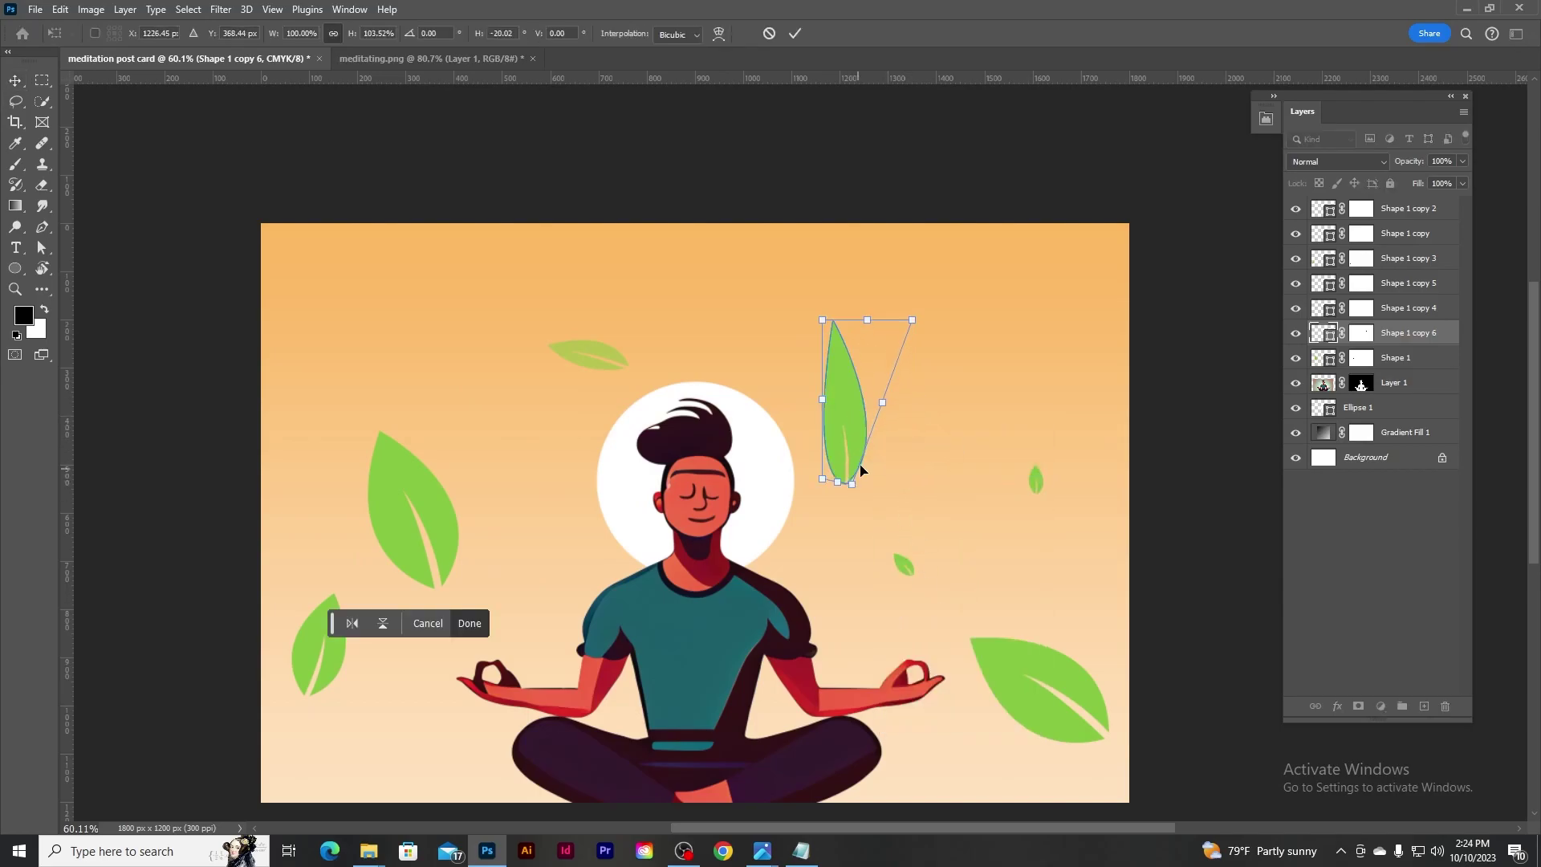
pyautogui.moveTo(913, 320); pyautogui.dragTo(892, 350)
pyautogui.press('Return')
# Shrink the slim leaf under half size, nudge it lower right and fade its opacity.
pyautogui.hotkey('ctrl', 't')
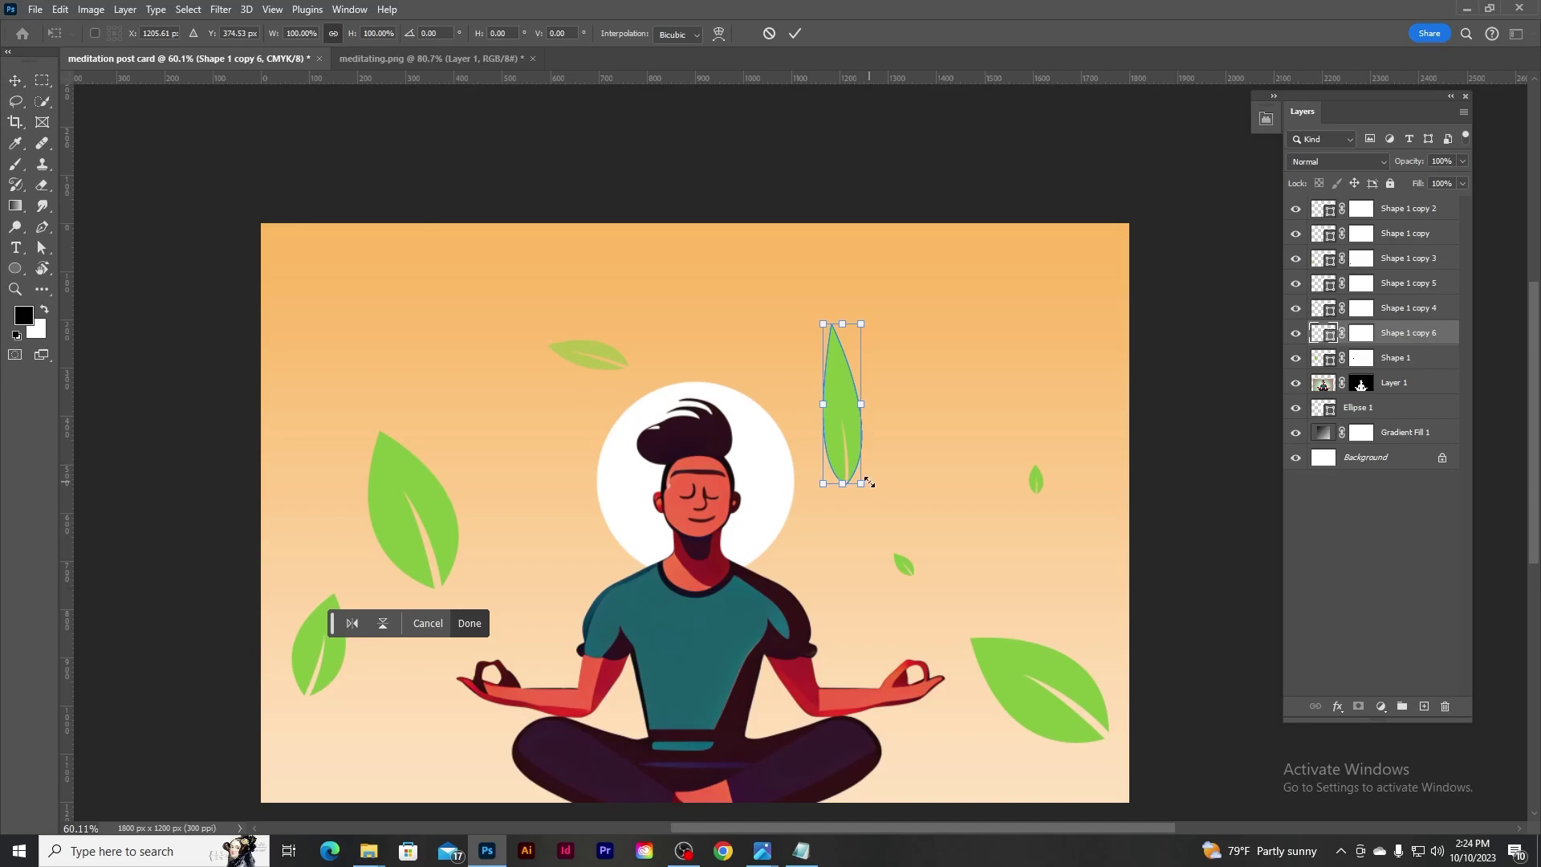
pyautogui.moveTo(862, 481)
pyautogui.mouseDown()
pyautogui.moveTo(841, 395)
pyautogui.moveTo(866, 443)
pyautogui.mouseUp()
pyautogui.click(795, 33)
pyautogui.moveTo(831, 361); pyautogui.dragTo(857, 408)
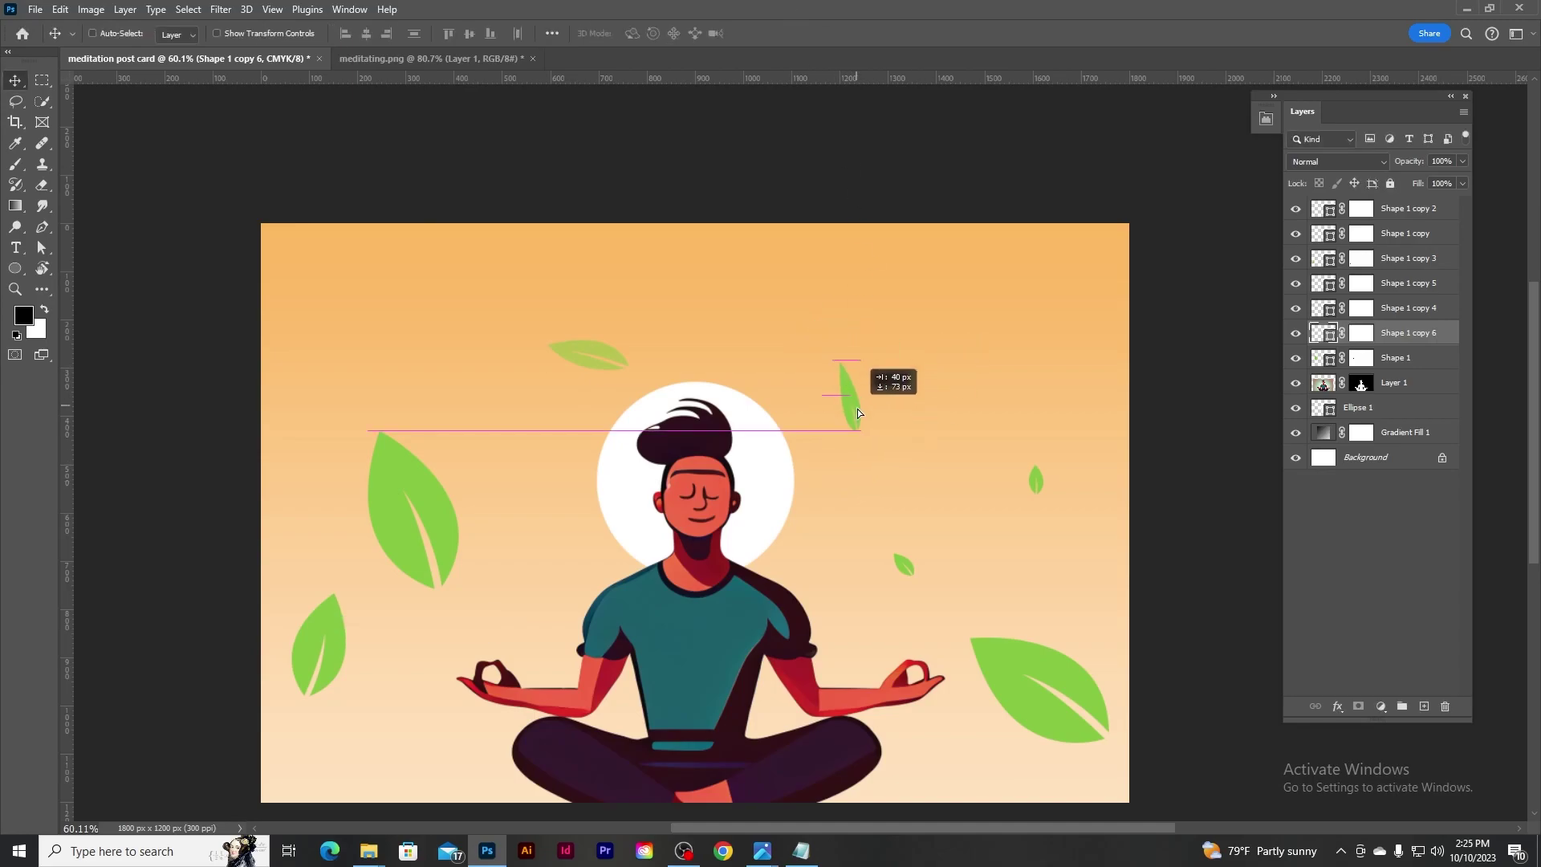
pyautogui.moveTo(1410, 162)
pyautogui.mouseDown()
pyautogui.moveTo(1337, 162)
pyautogui.moveTo(1379, 157)
pyautogui.mouseUp()
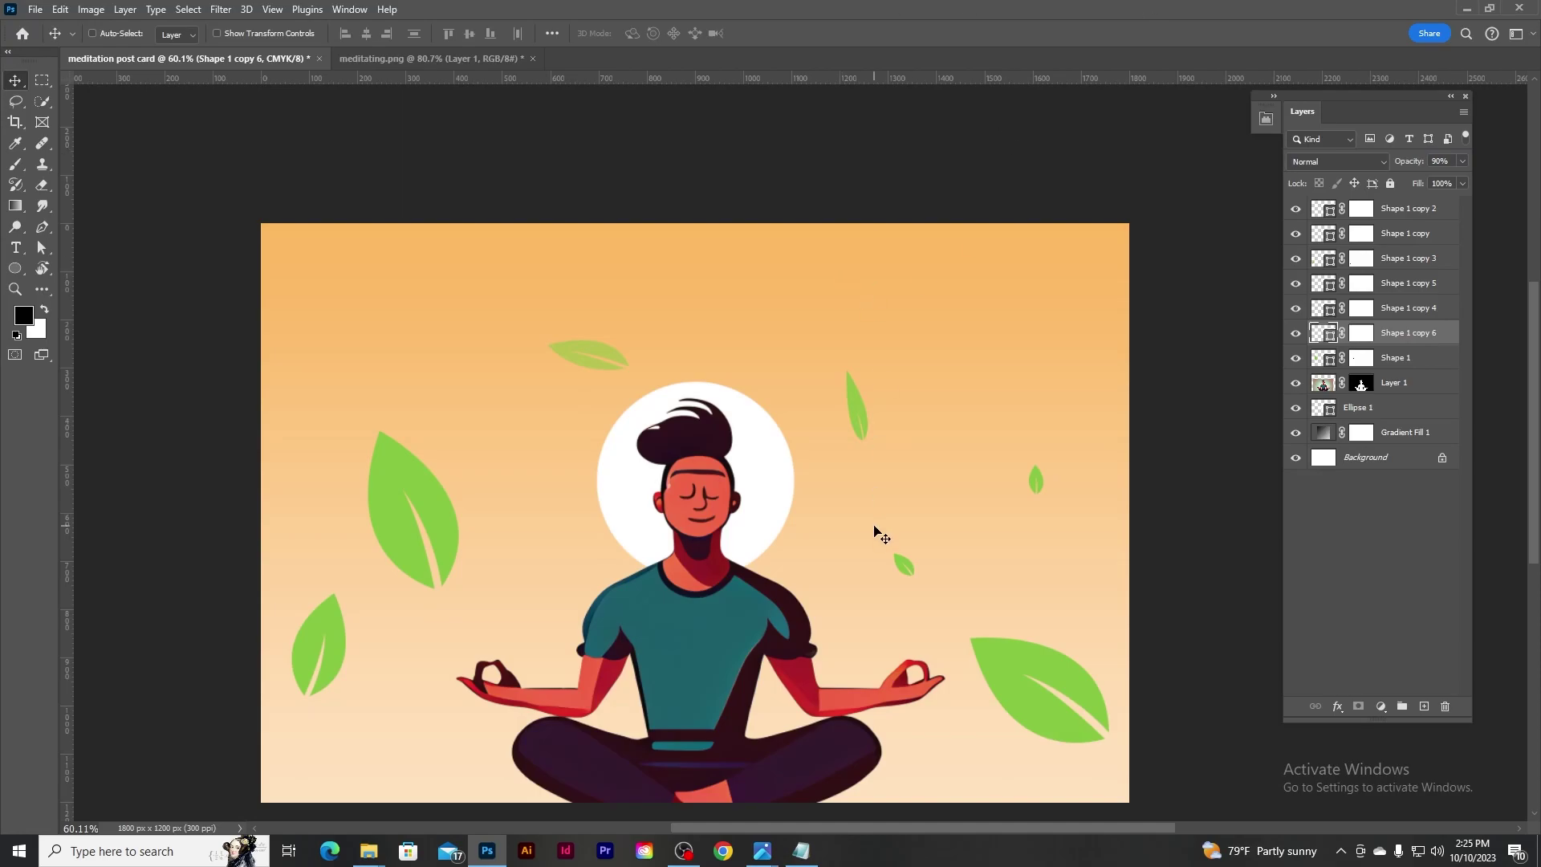
# Group all the leaf shape layers into a group named 'leaves'.
pyautogui.click(1426, 210)
pyautogui.keyDown('shift'); pyautogui.click(1429, 361); pyautogui.keyUp('shift')
pyautogui.hotkey('ctrl', 'g')
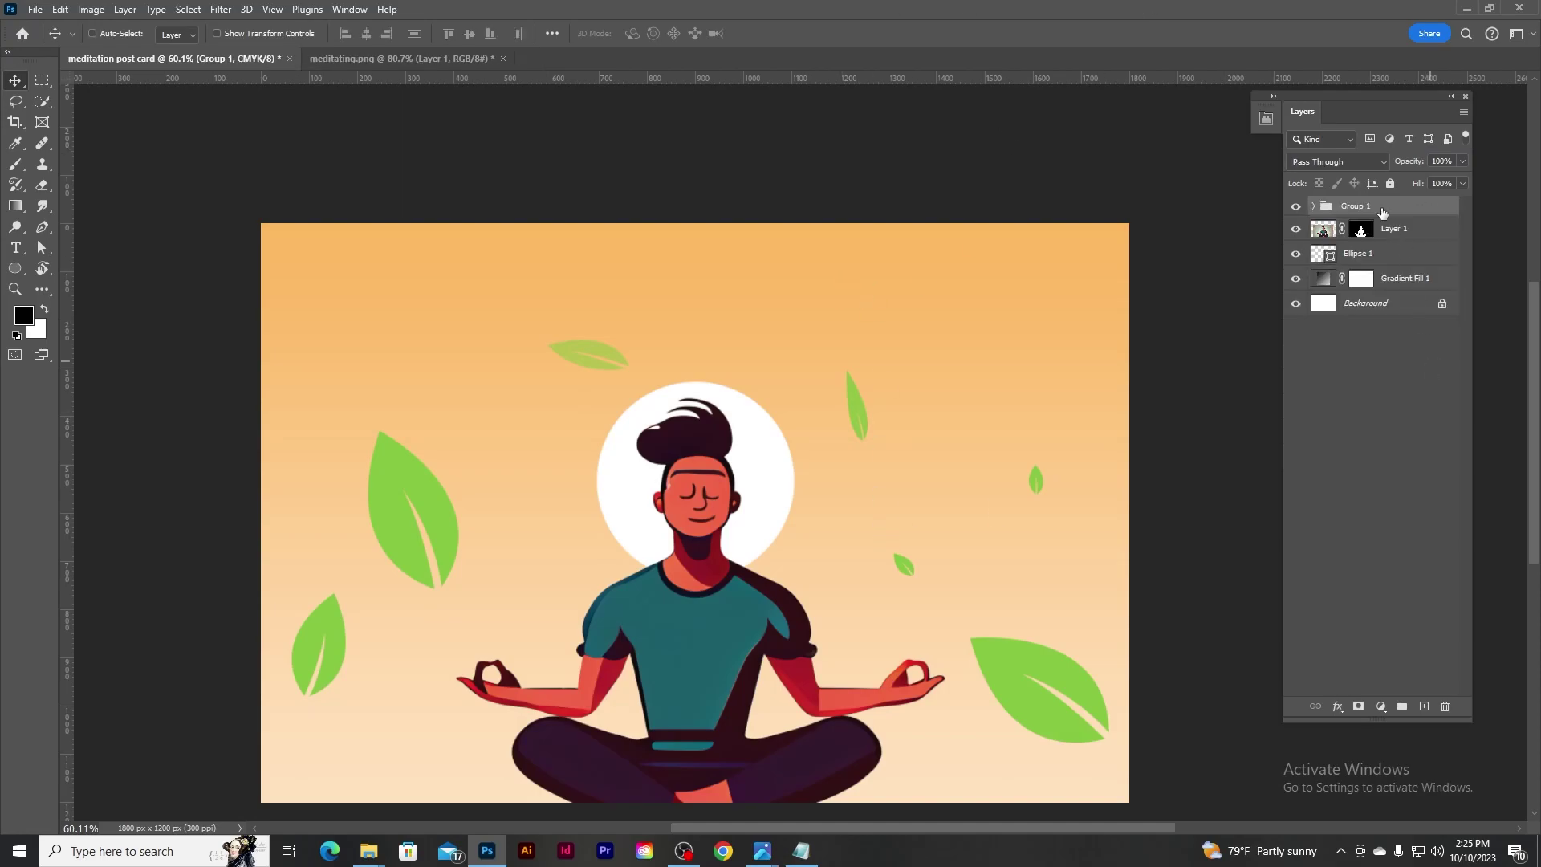
pyautogui.doubleClick(1357, 207)
pyautogui.write('es')
pyautogui.press('Return')
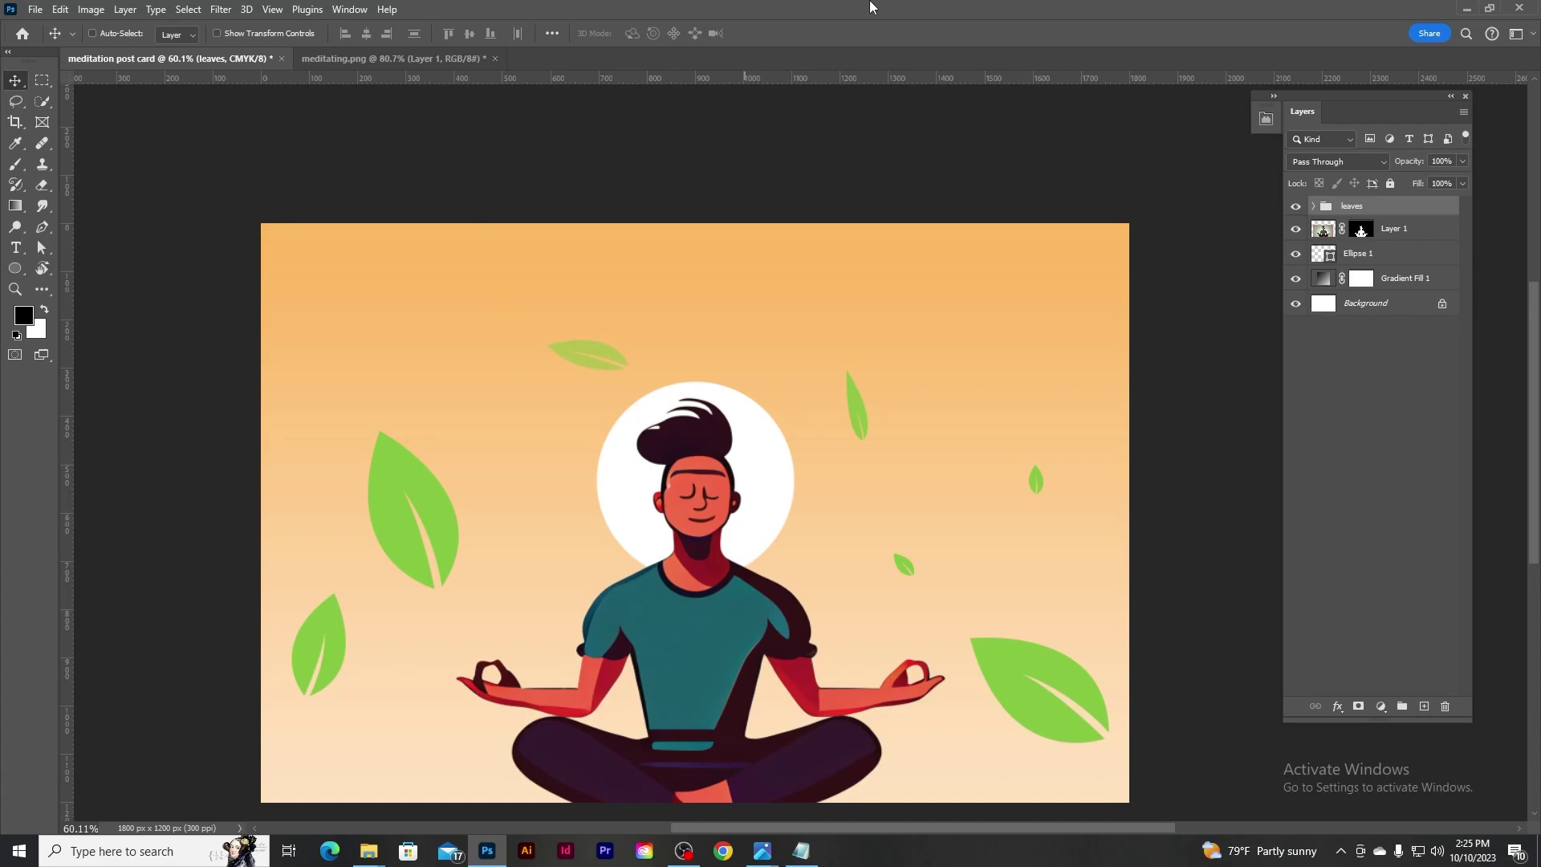
# On a new layer, draw the ribbon's upper curve with the Curvature Pen across the card.
pyautogui.click(1425, 708)
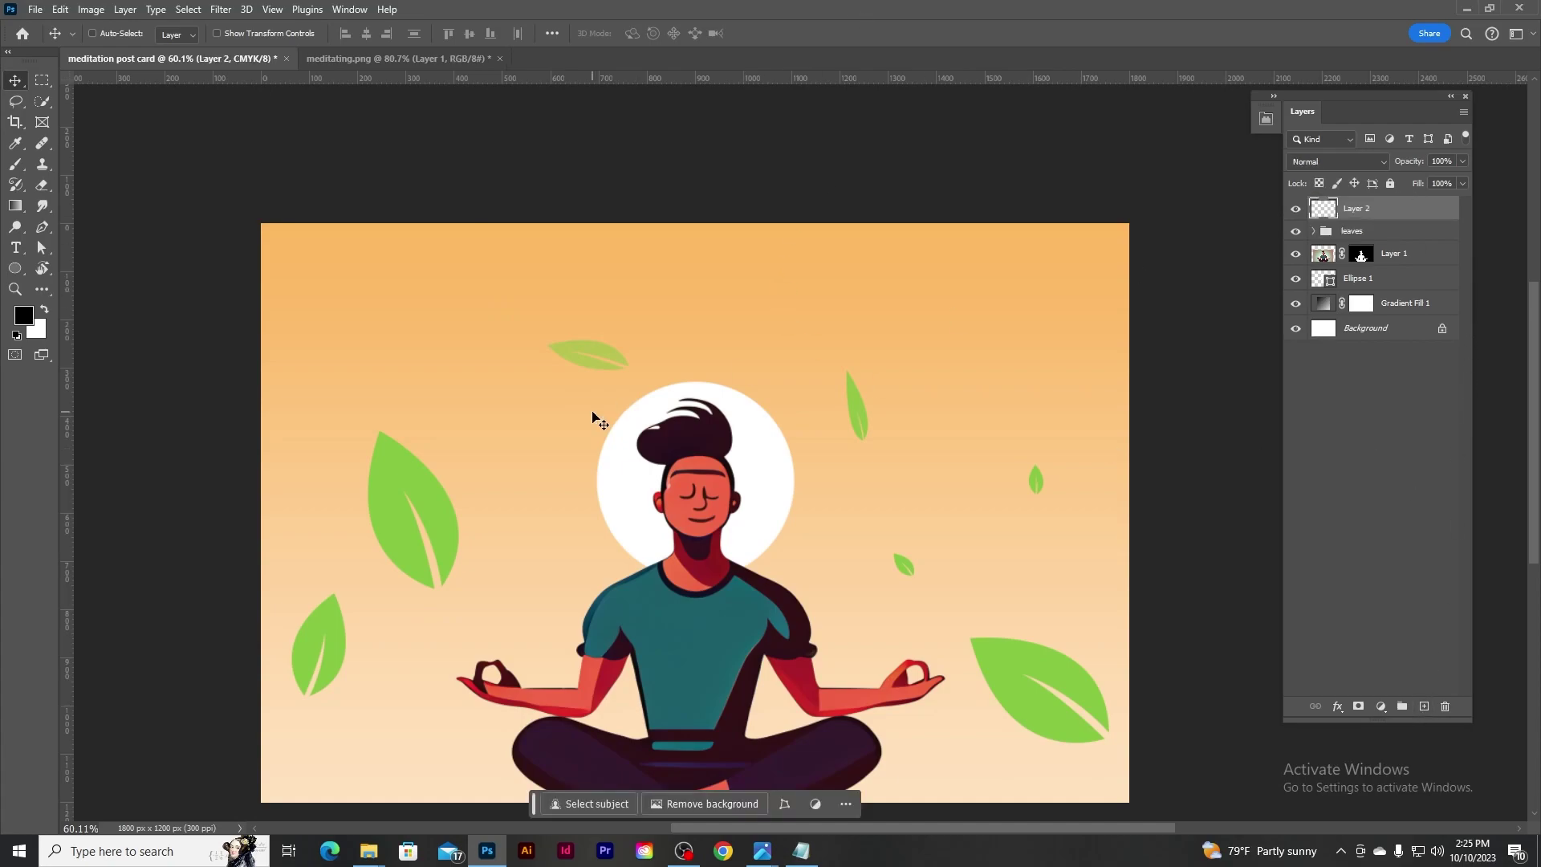
pyautogui.click(42, 227)
pyautogui.rightClick(43, 227)
pyautogui.click(116, 262)
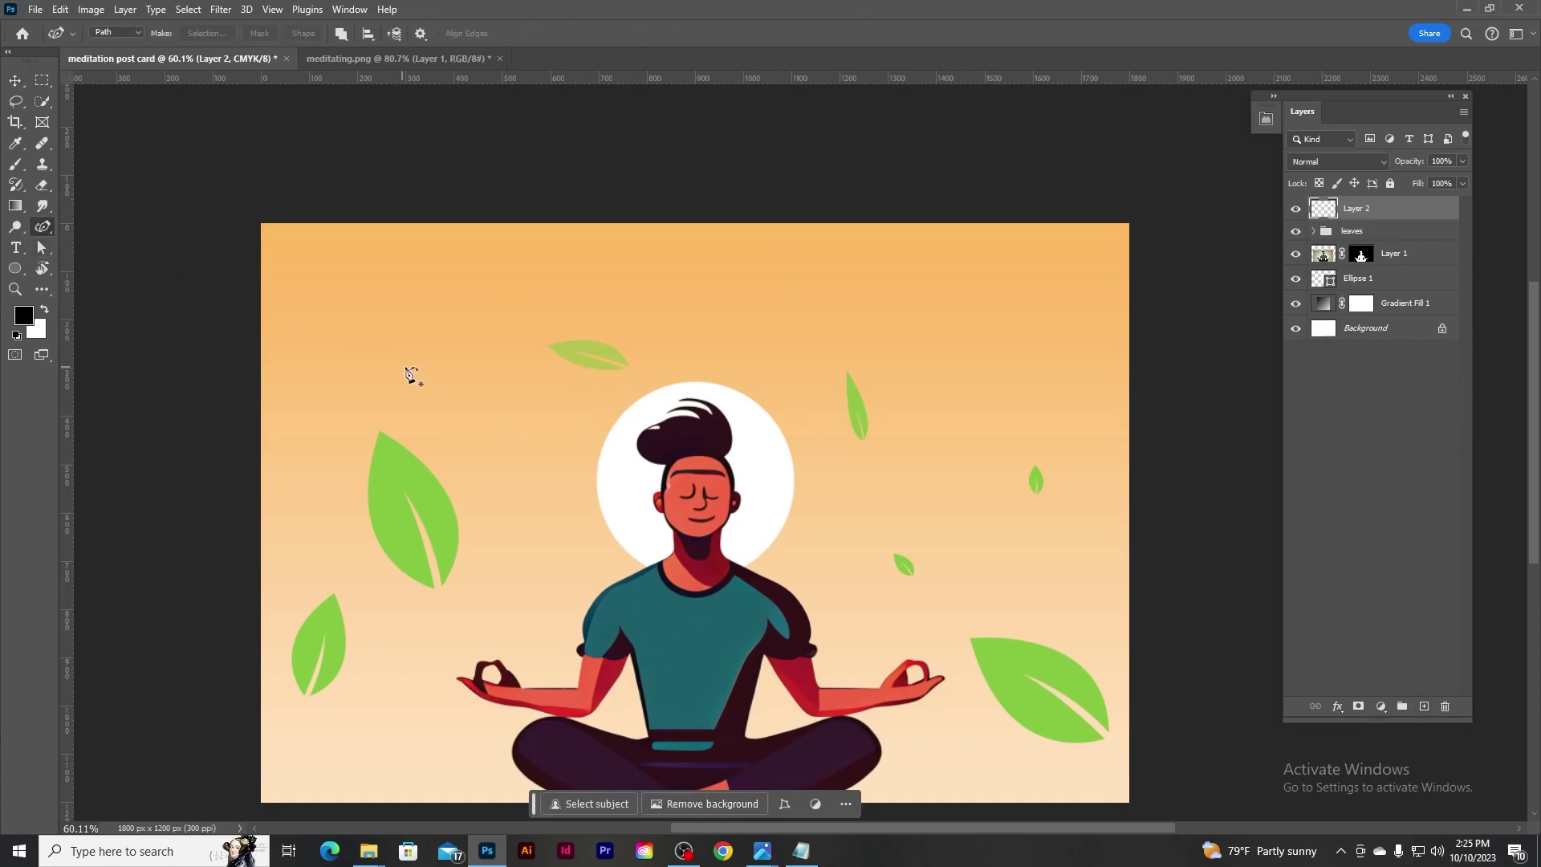
pyautogui.click(356, 412)
pyautogui.click(663, 313)
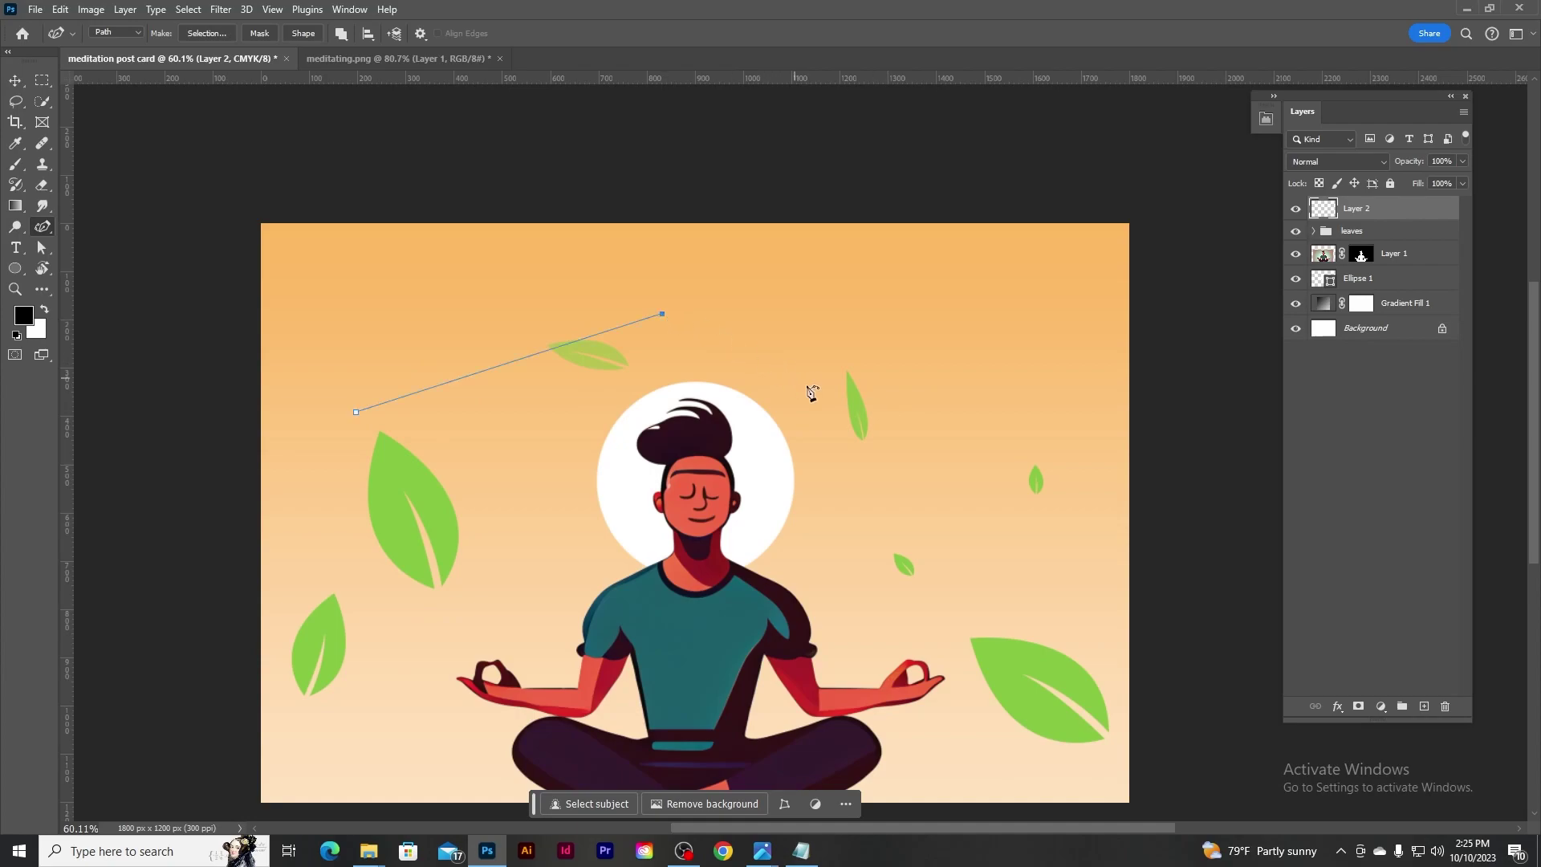
pyautogui.click(916, 427)
pyautogui.click(1104, 420)
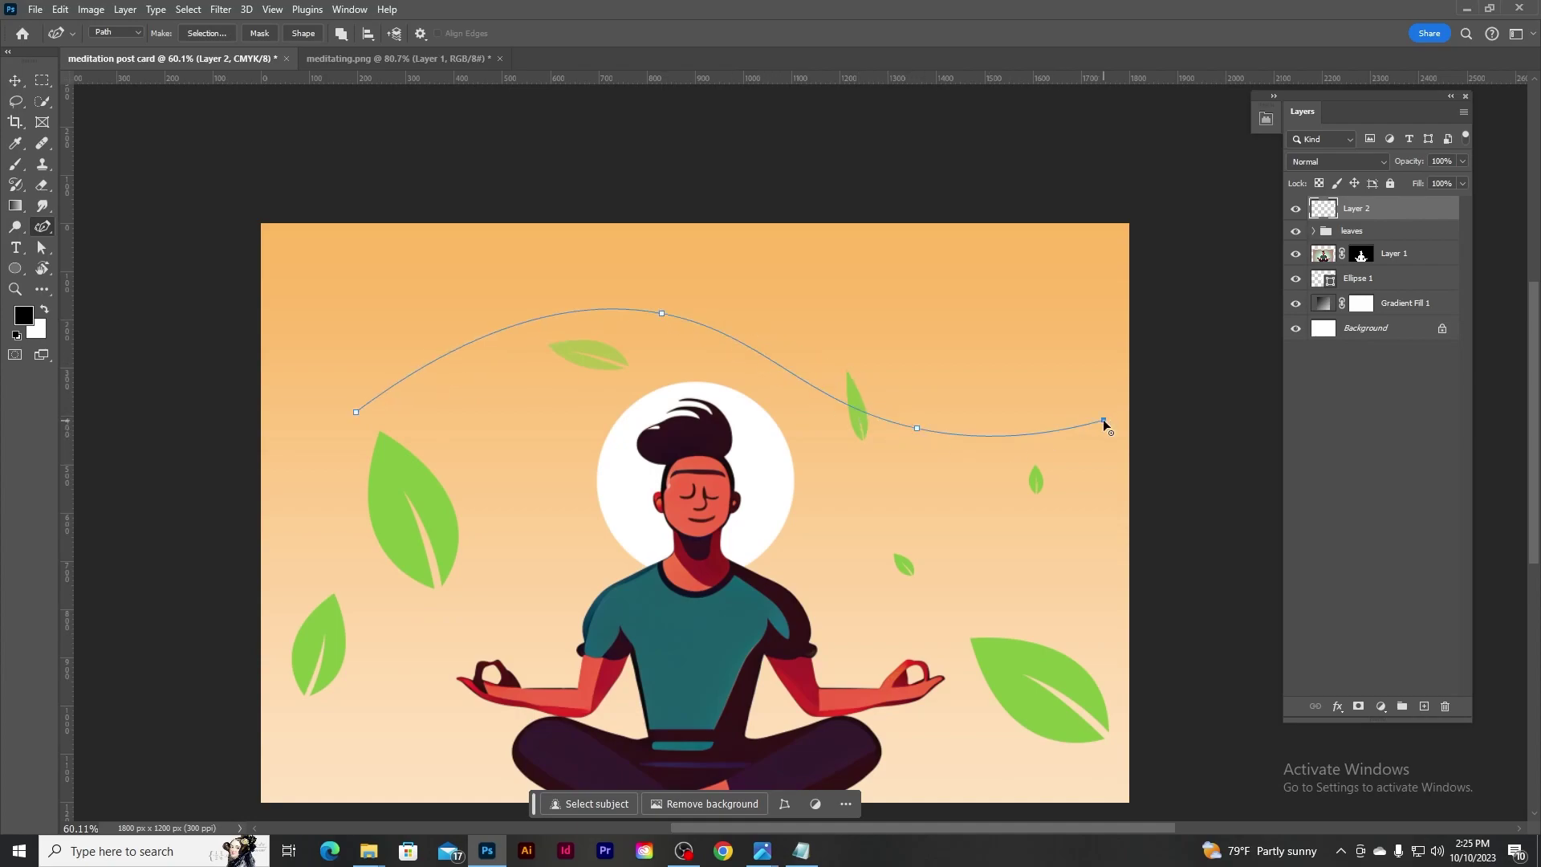
# Add the ribbon's lower edge, close the S-shaped path and turn it into a selection.
pyautogui.click(799, 392)
pyautogui.hotkey('ctrl', 'z')
pyautogui.click(835, 430)
pyautogui.click(357, 413)
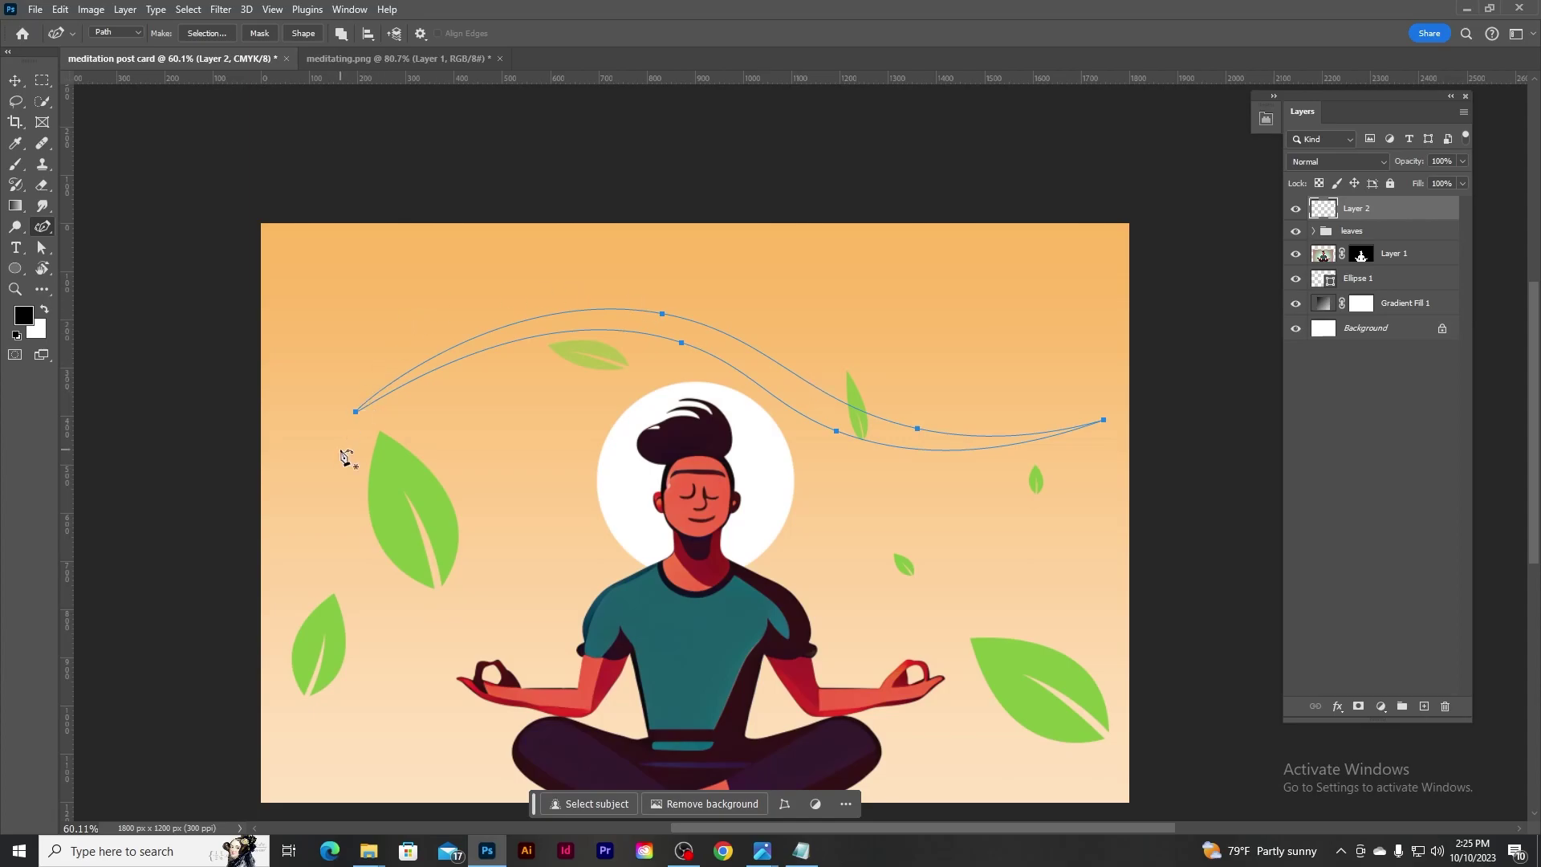
pyautogui.hotkey('ctrl', 'Return')
# Fill the ribbon selection with dark orange and deselect.
pyautogui.click(23, 315)
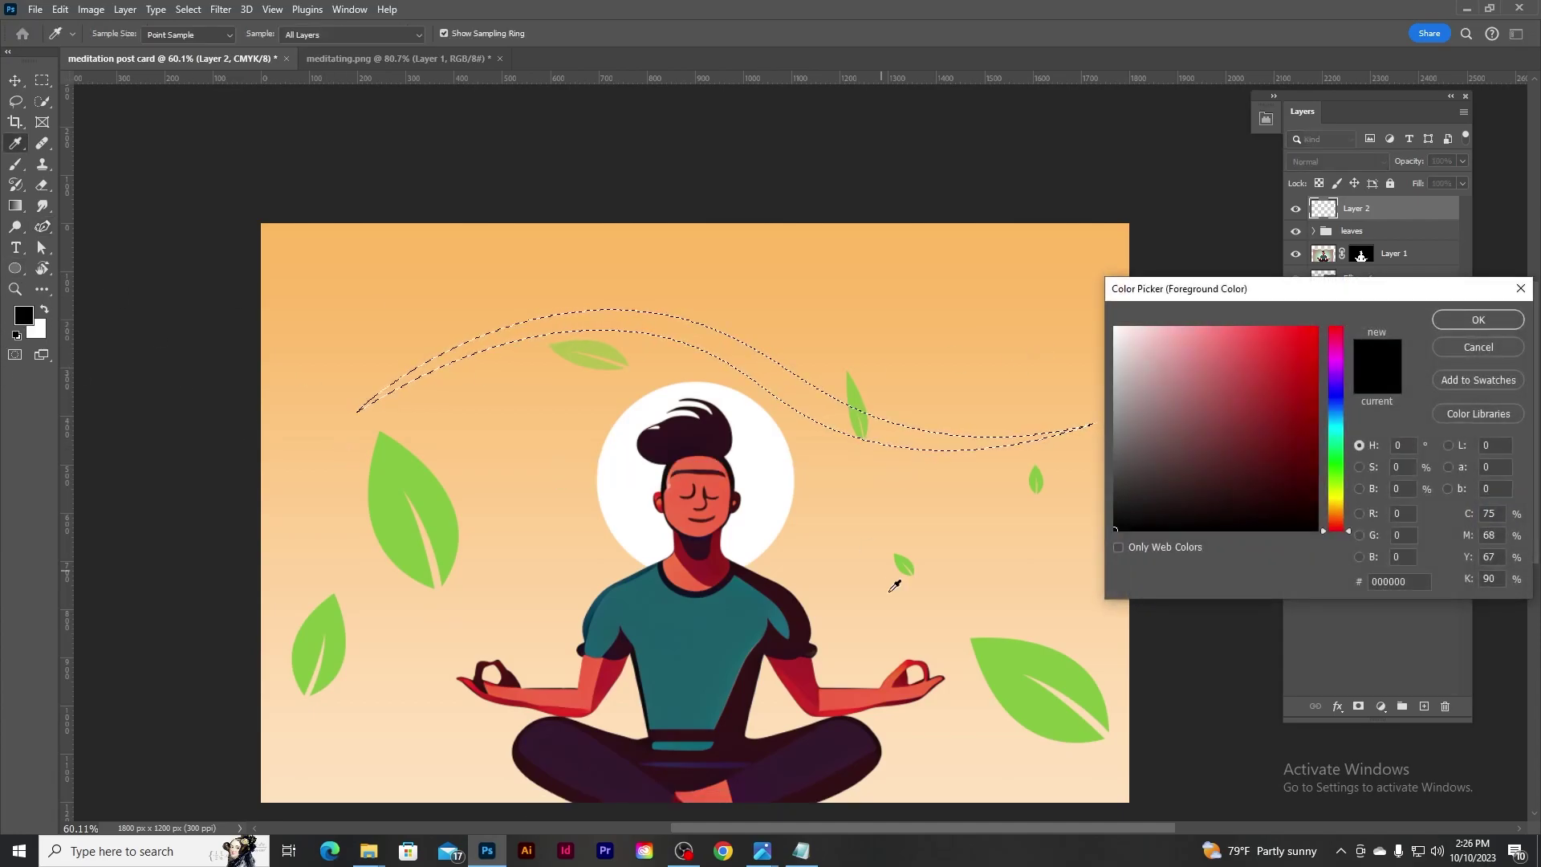
pyautogui.click(922, 233)
pyautogui.moveTo(1284, 345); pyautogui.dragTo(1284, 366)
pyautogui.press('Return')
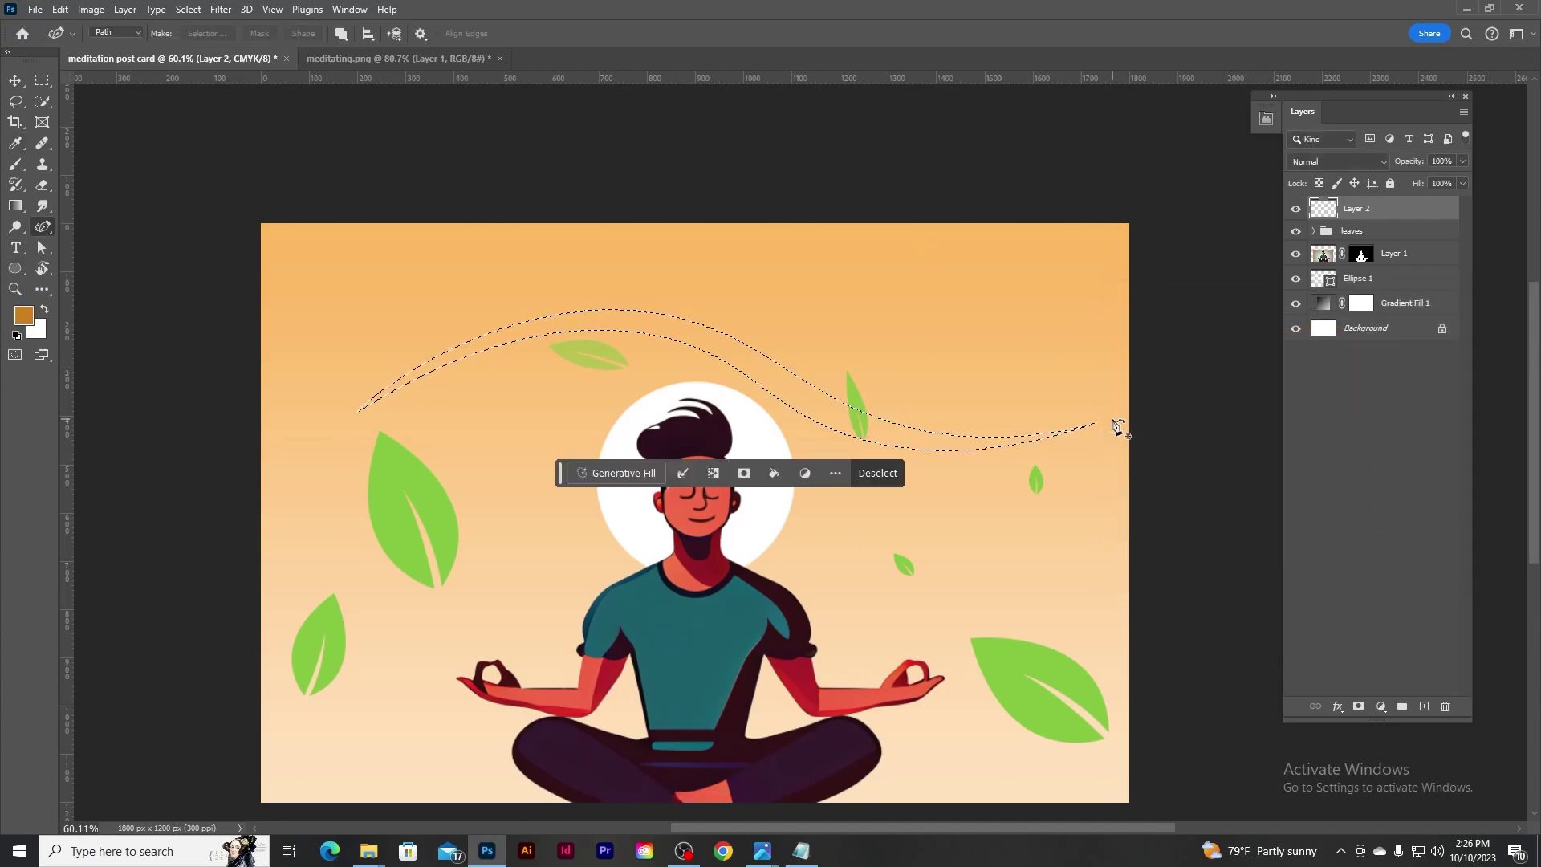
pyautogui.hotkey('alt', 'BackSpace')
pyautogui.hotkey('ctrl', 'd')
# On a new layer, draw a second ribbon's upper curve from left of the head to the right edge.
pyautogui.press('v')
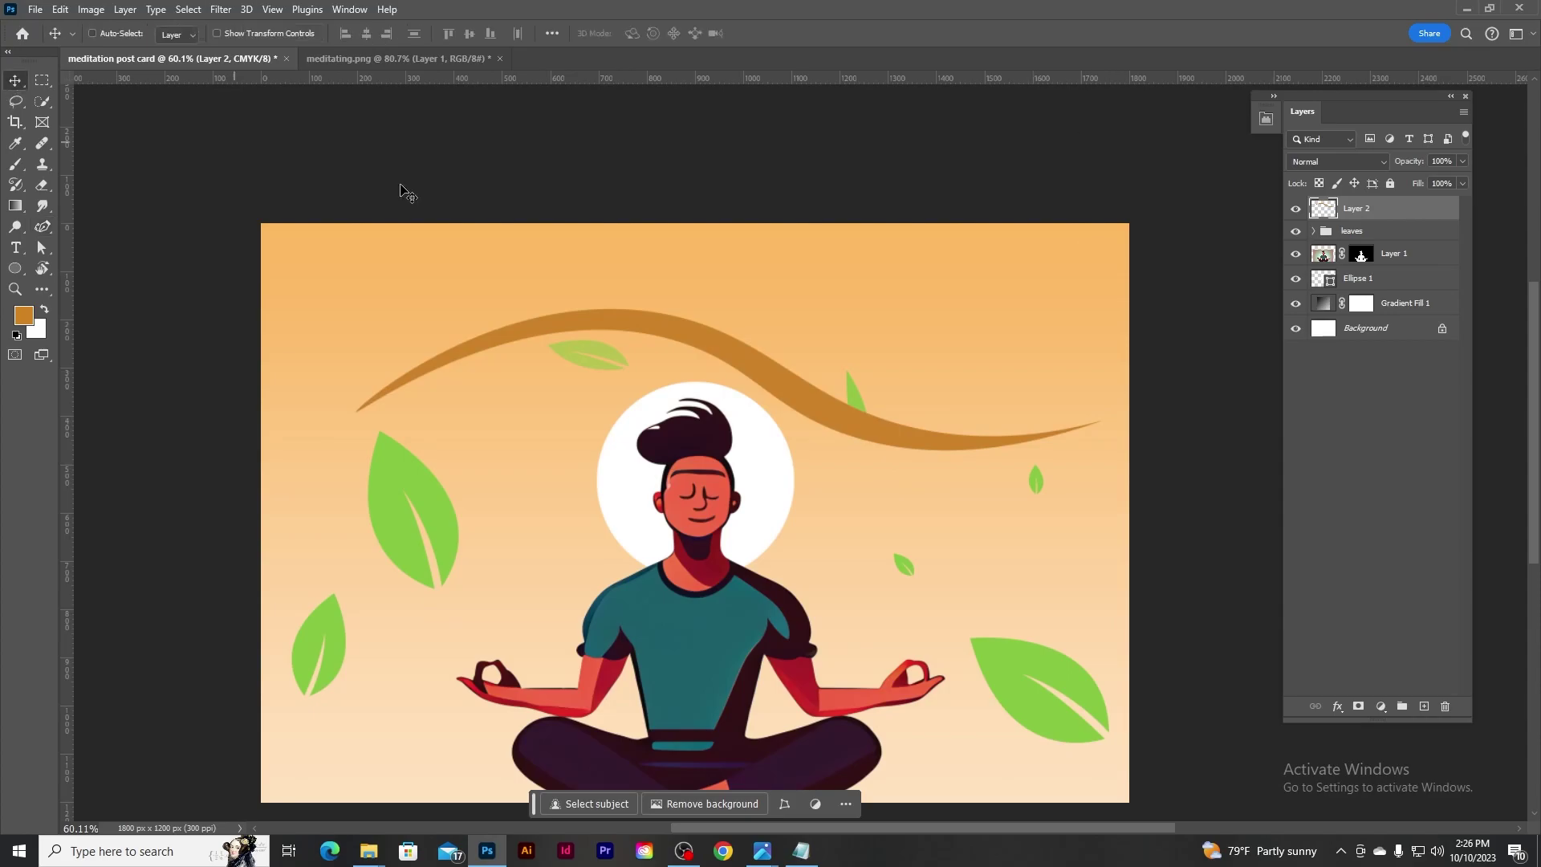
pyautogui.click(1424, 708)
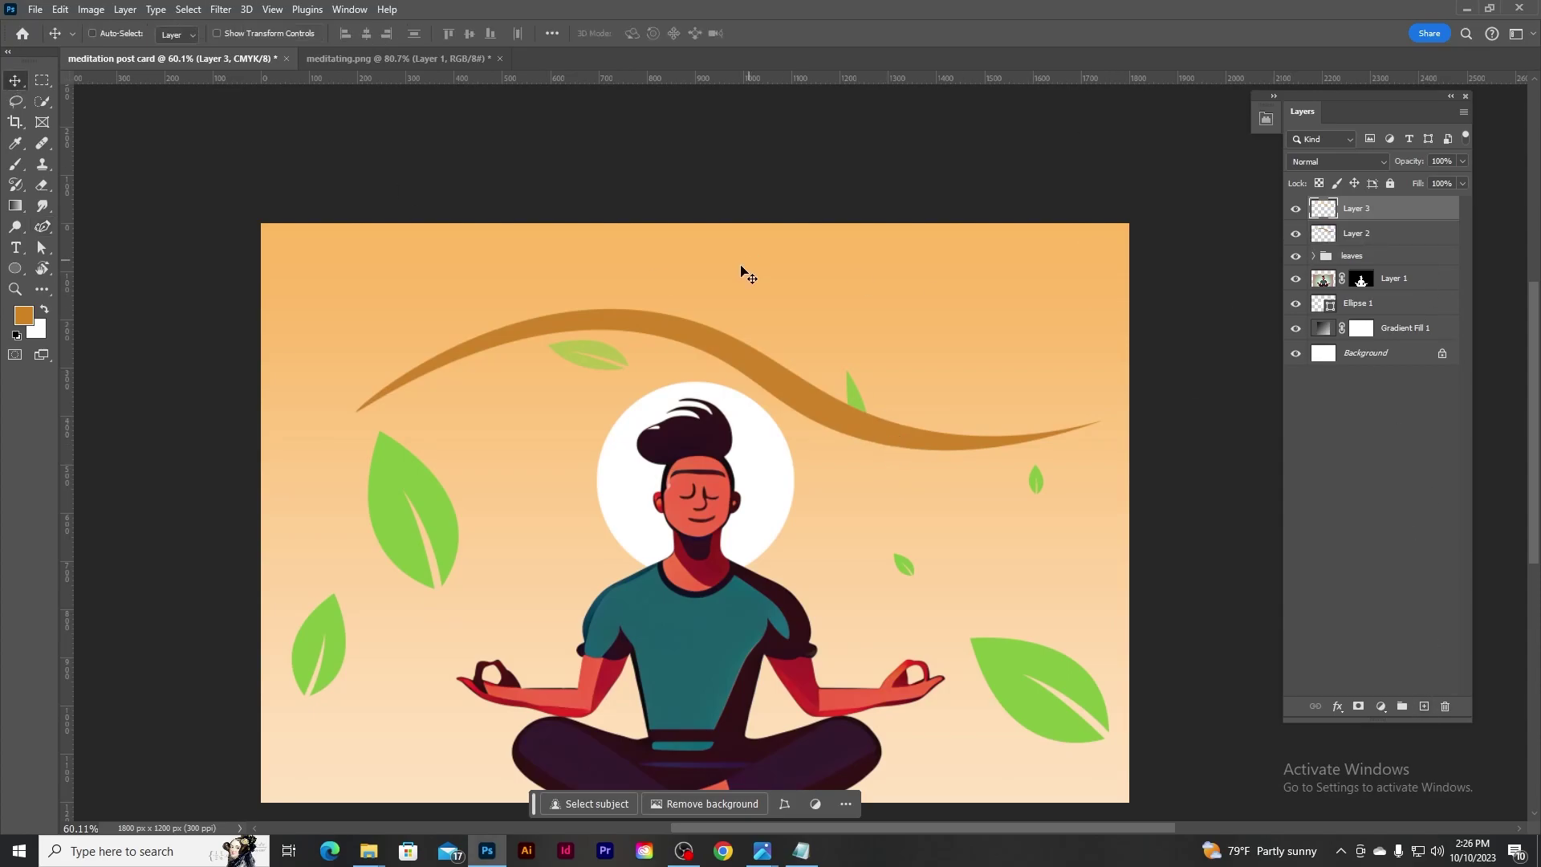
pyautogui.press('p')
pyautogui.click(523, 447)
pyautogui.click(643, 381)
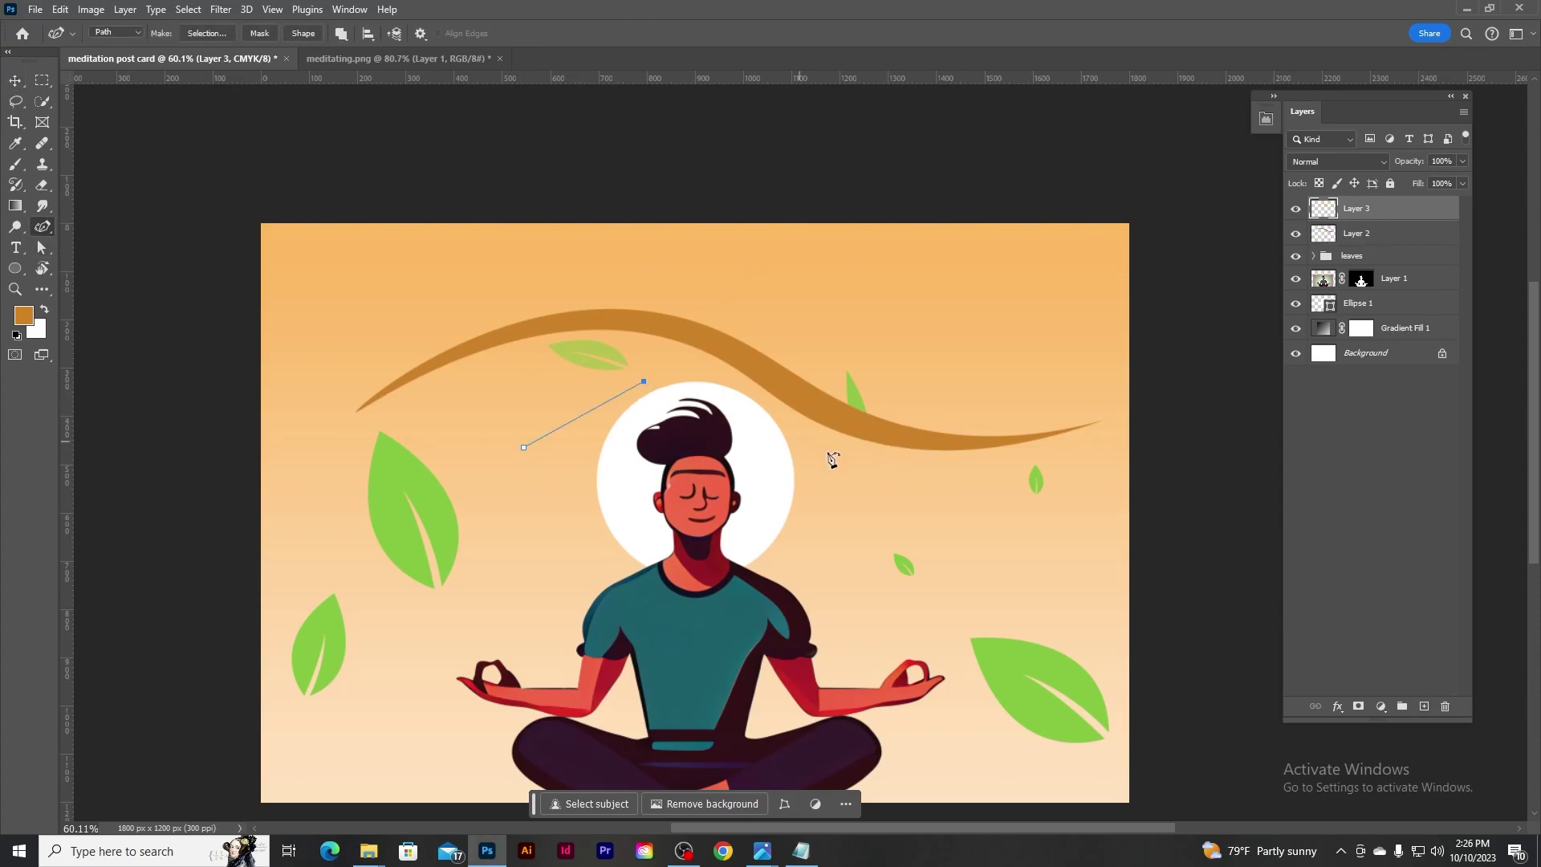
pyautogui.click(869, 468)
pyautogui.click(1104, 476)
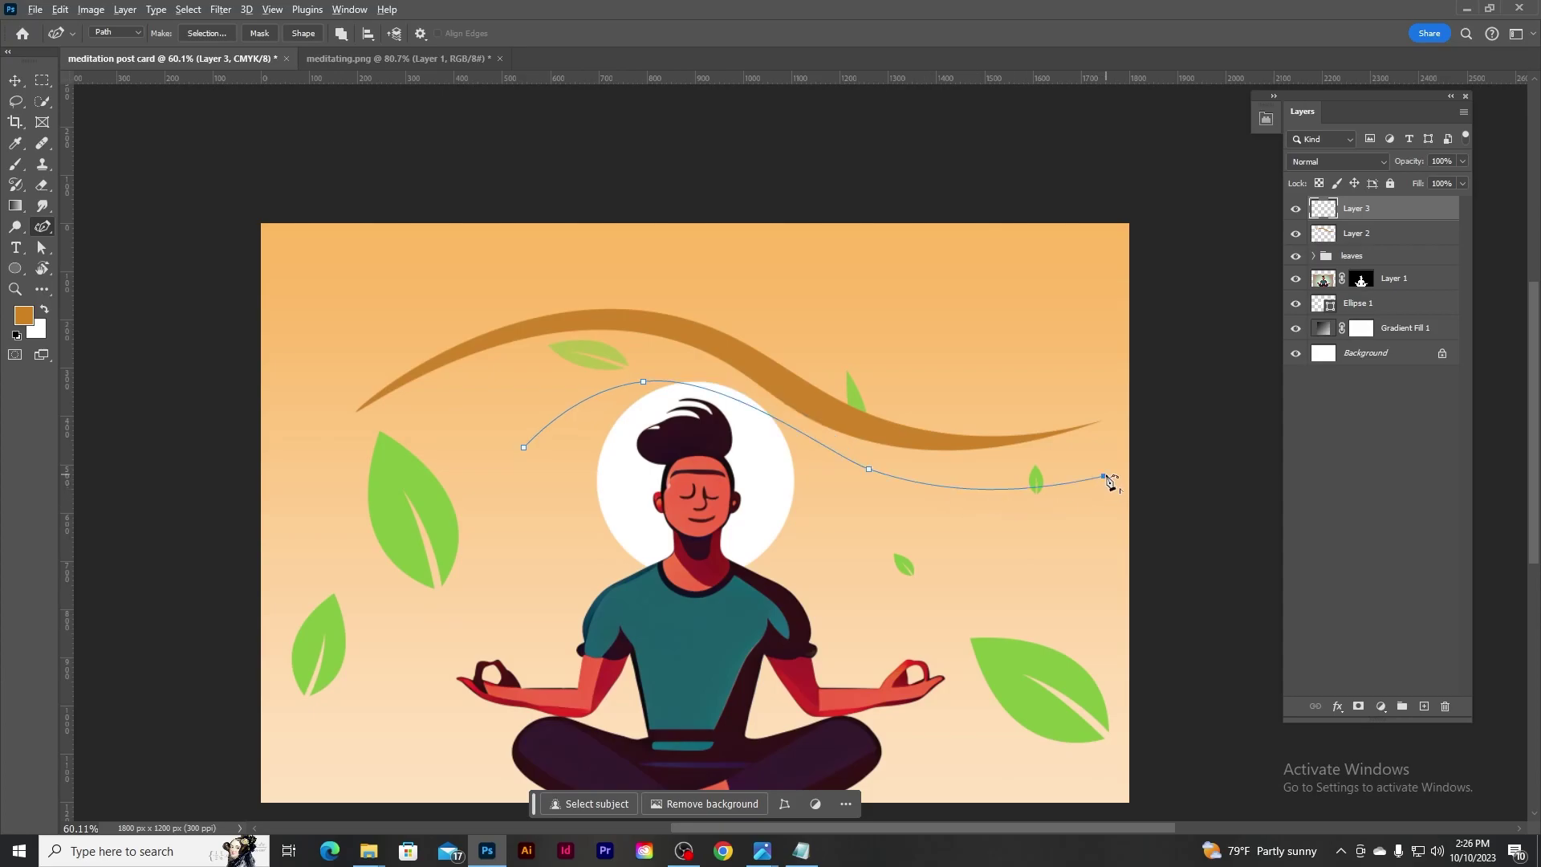
# Shape the second ribbon's lower edge and close the path at its left tip.
pyautogui.click(851, 478)
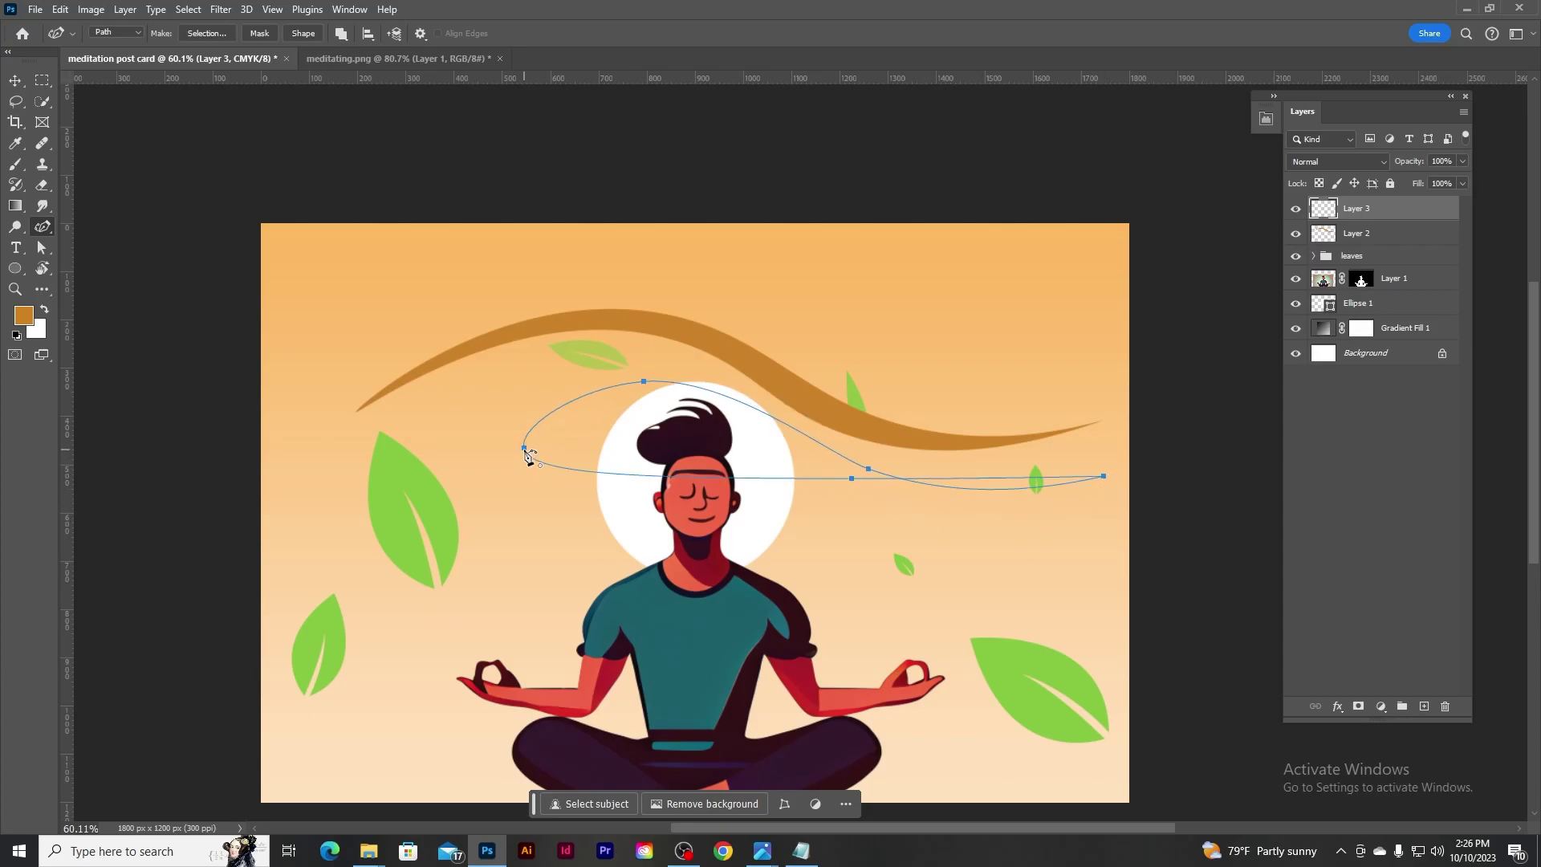
pyautogui.press('Escape')
pyautogui.press('Delete')
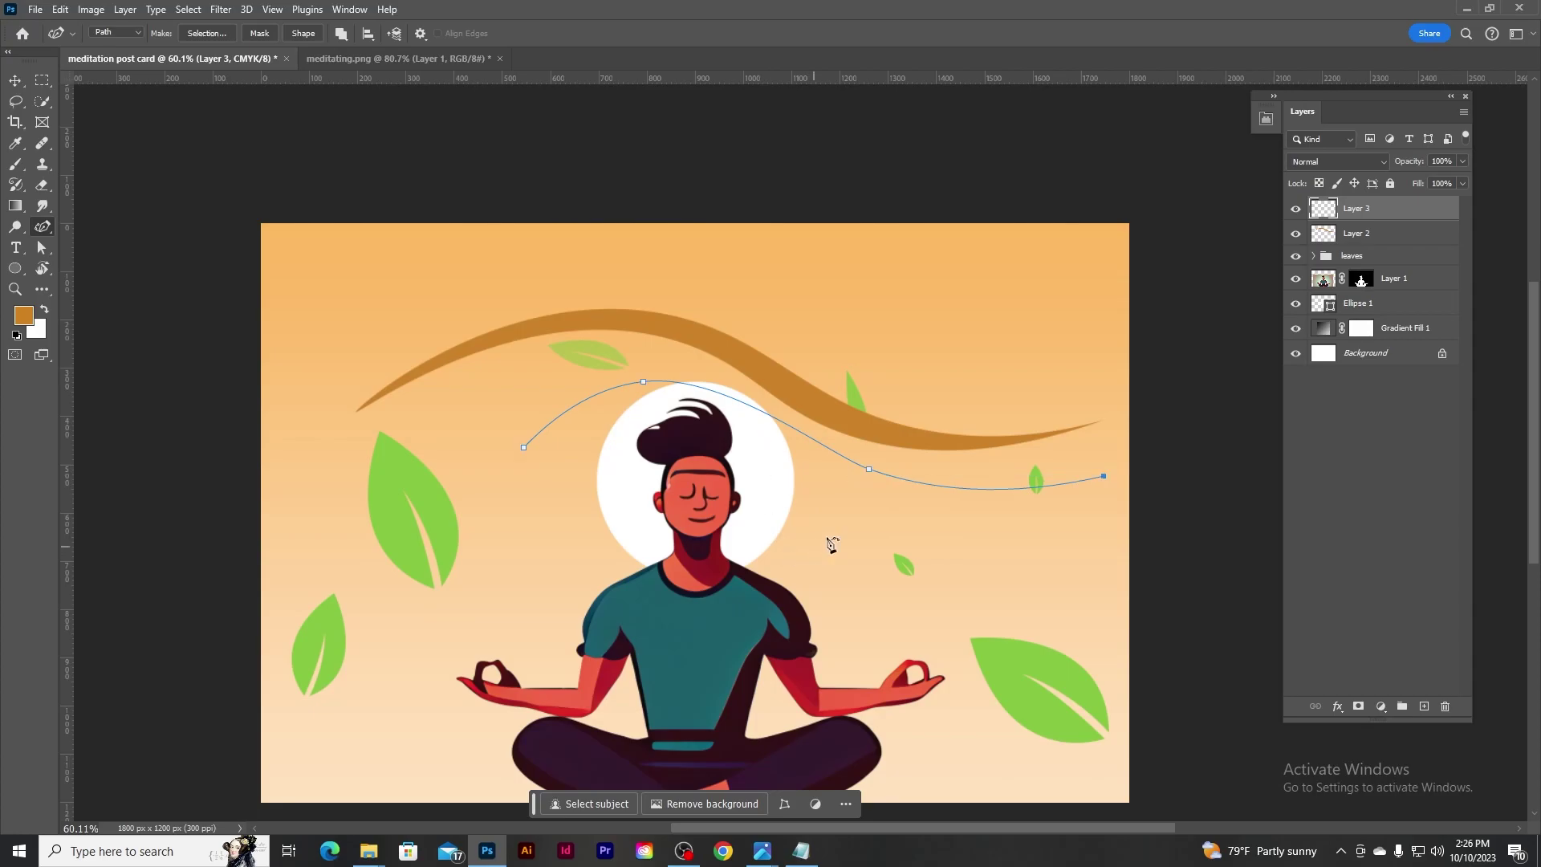
pyautogui.click(930, 507)
pyautogui.click(524, 448)
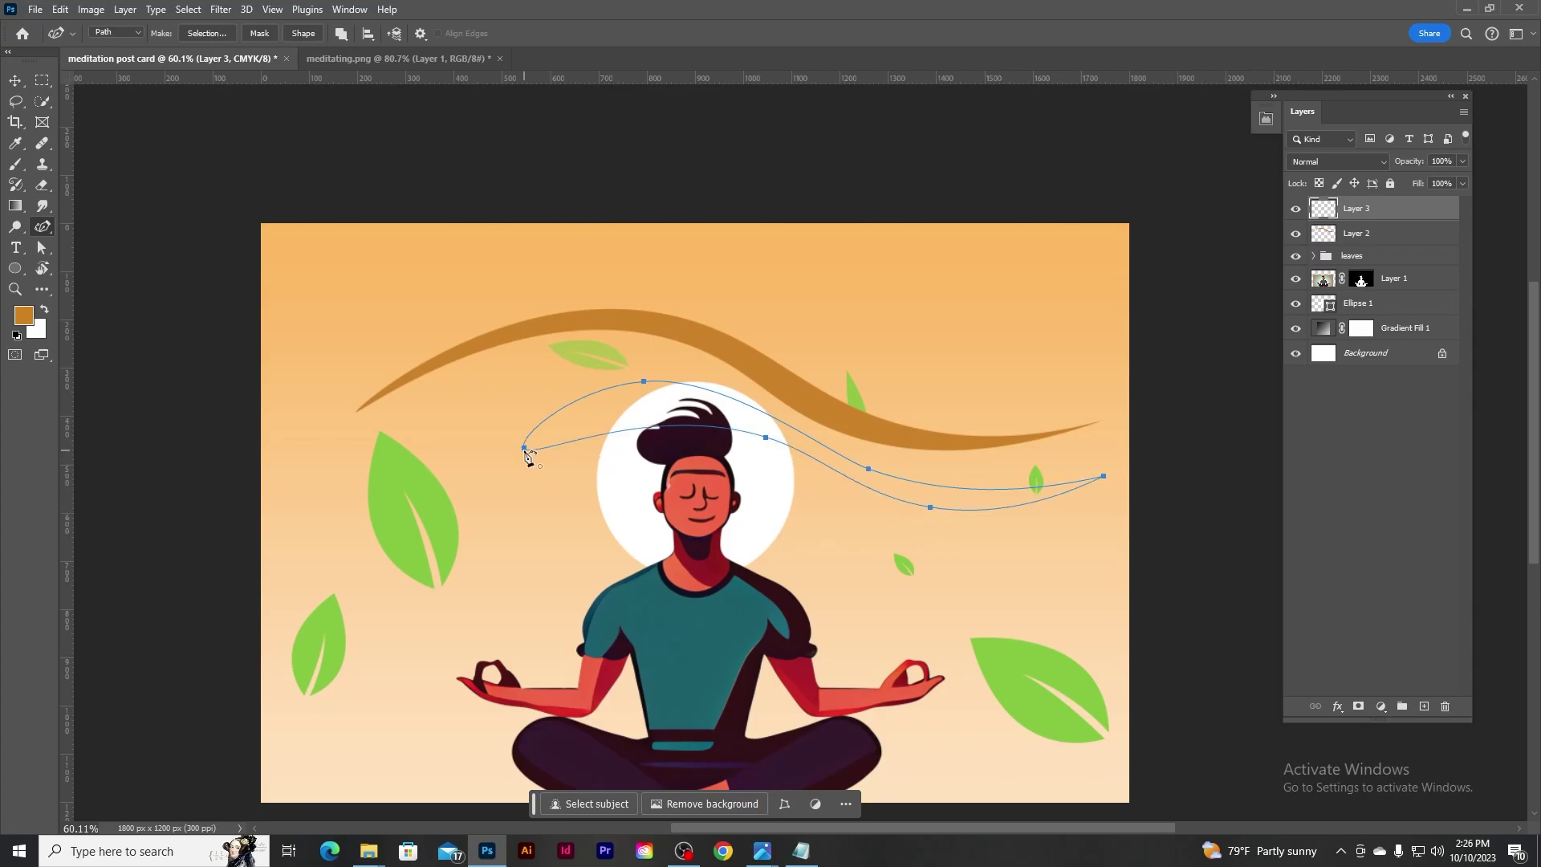
pyautogui.hotkey('ctrl', 'z')
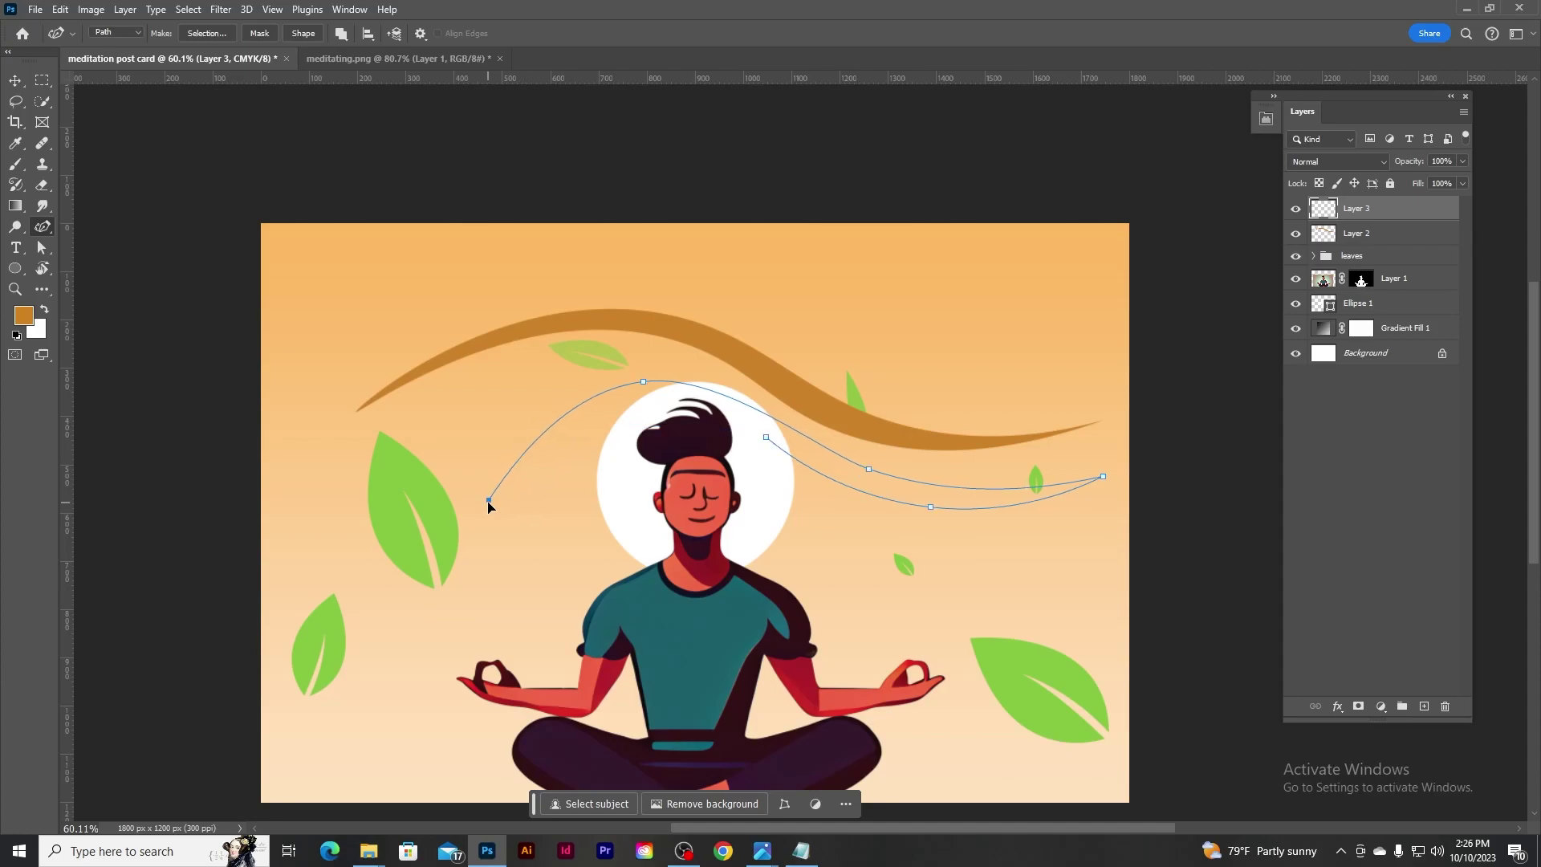
pyautogui.click(524, 448)
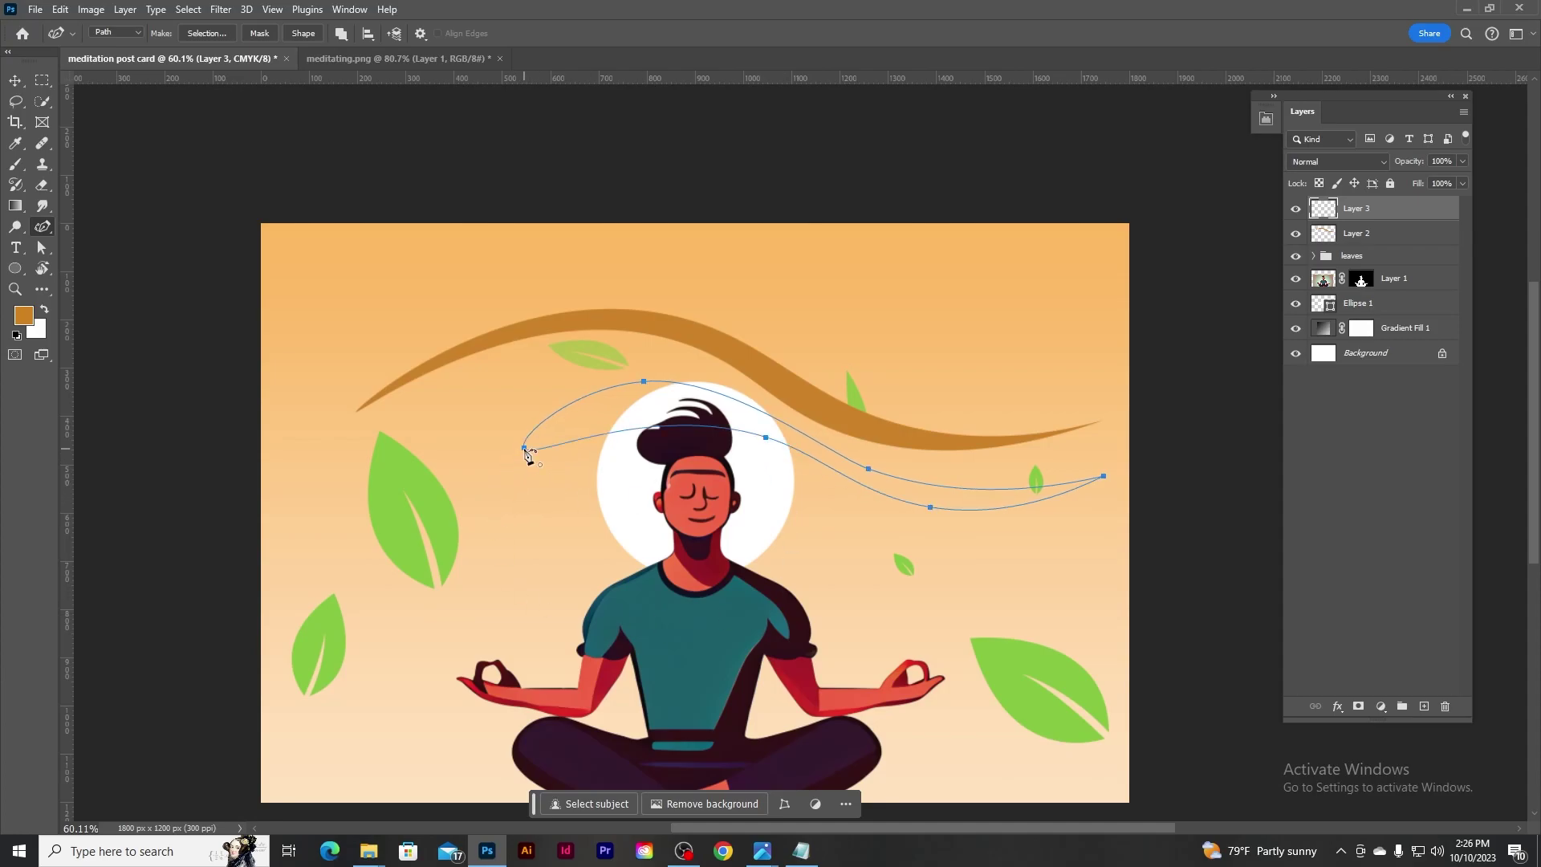
pyautogui.moveTo(524, 448); pyautogui.dragTo(667, 423)
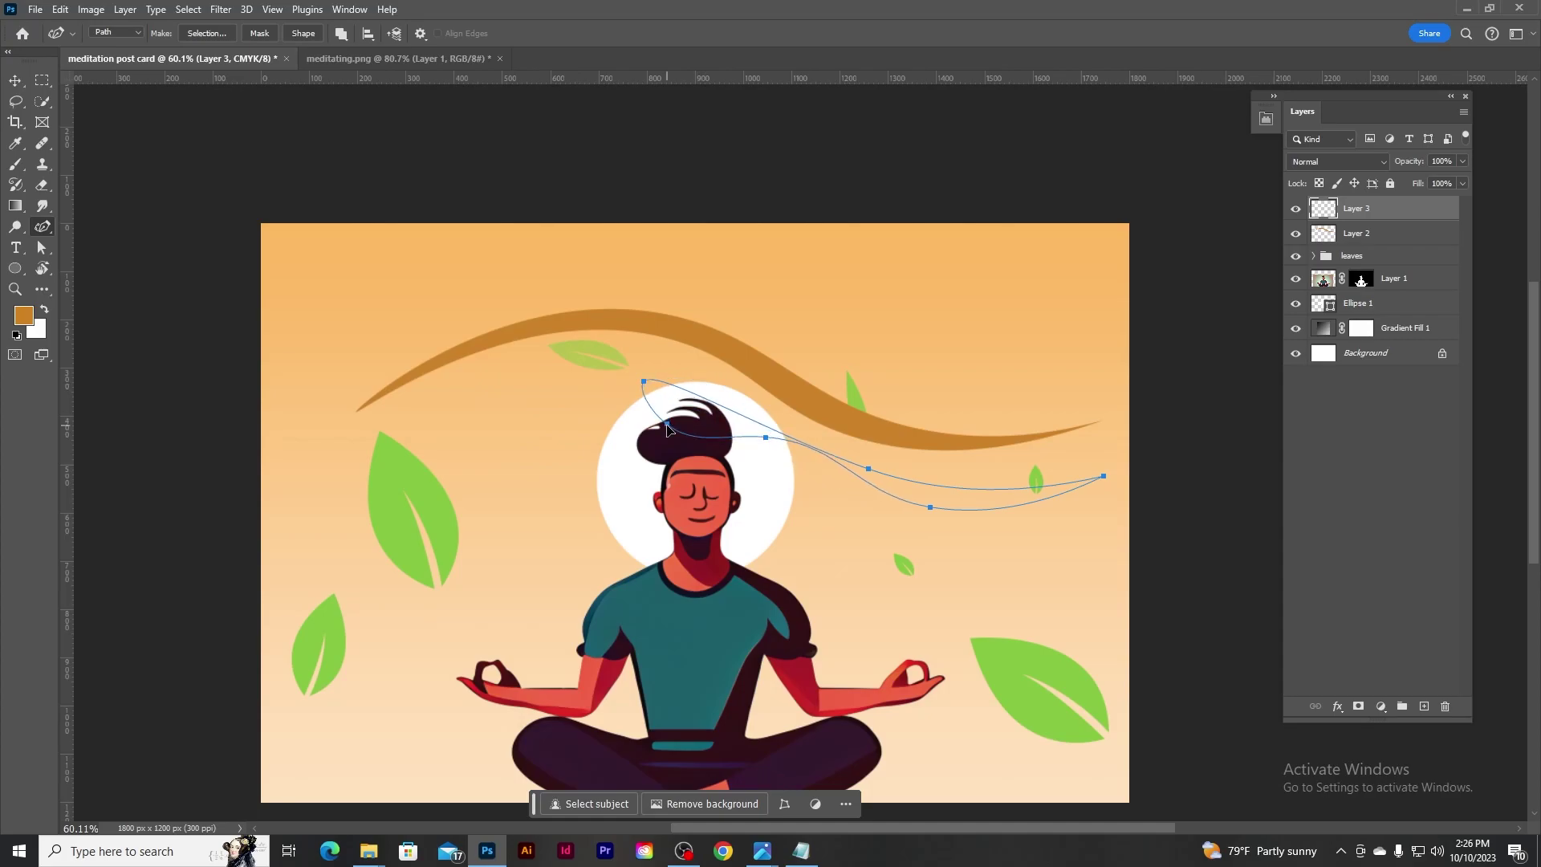
pyautogui.hotkey('ctrl', 'z')
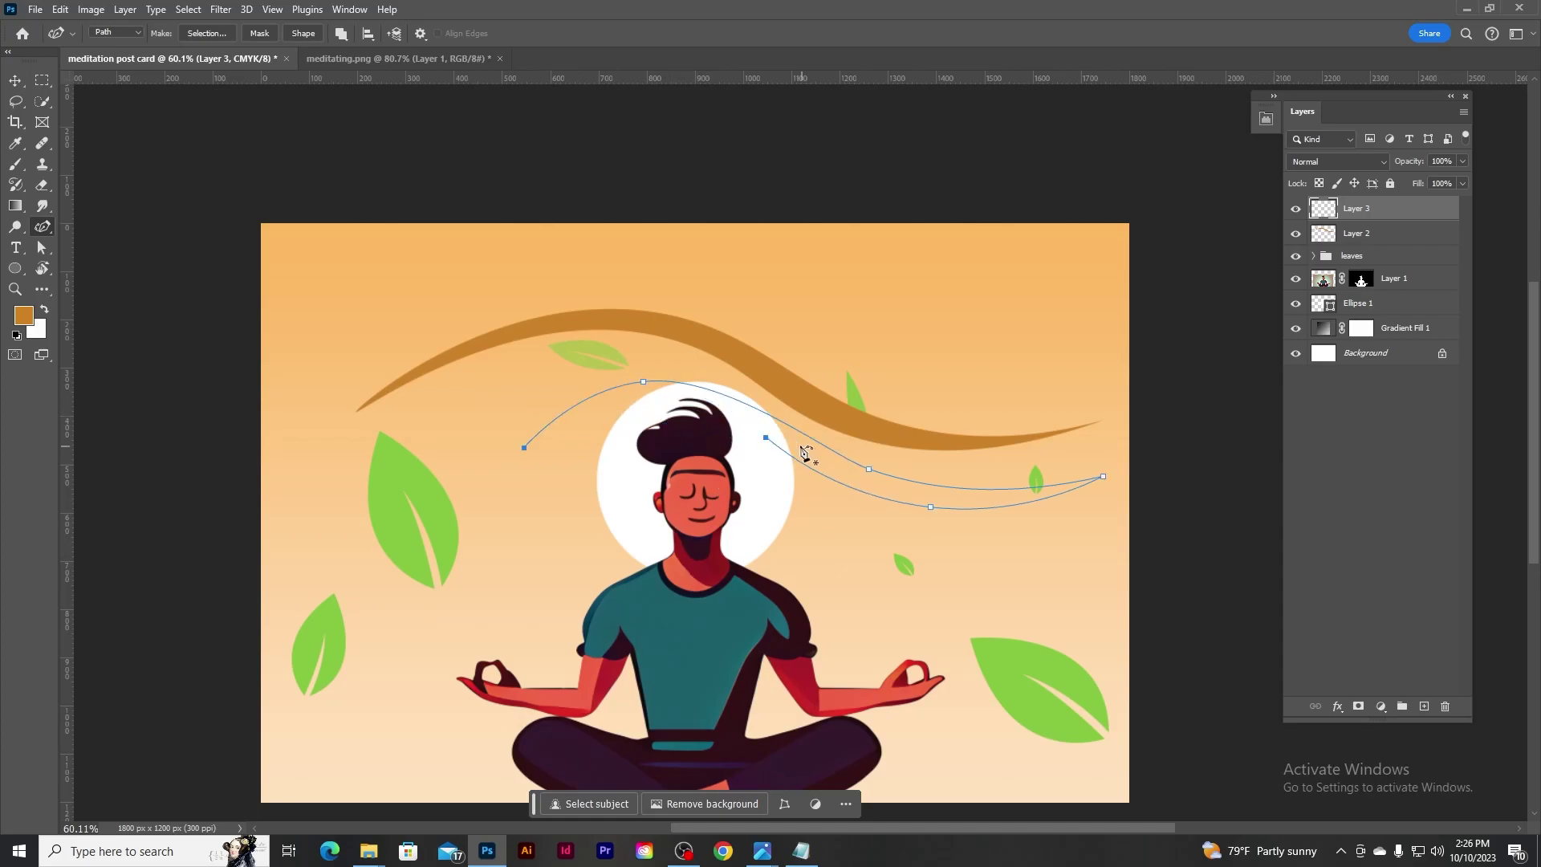
pyautogui.click(618, 413)
pyautogui.click(525, 449)
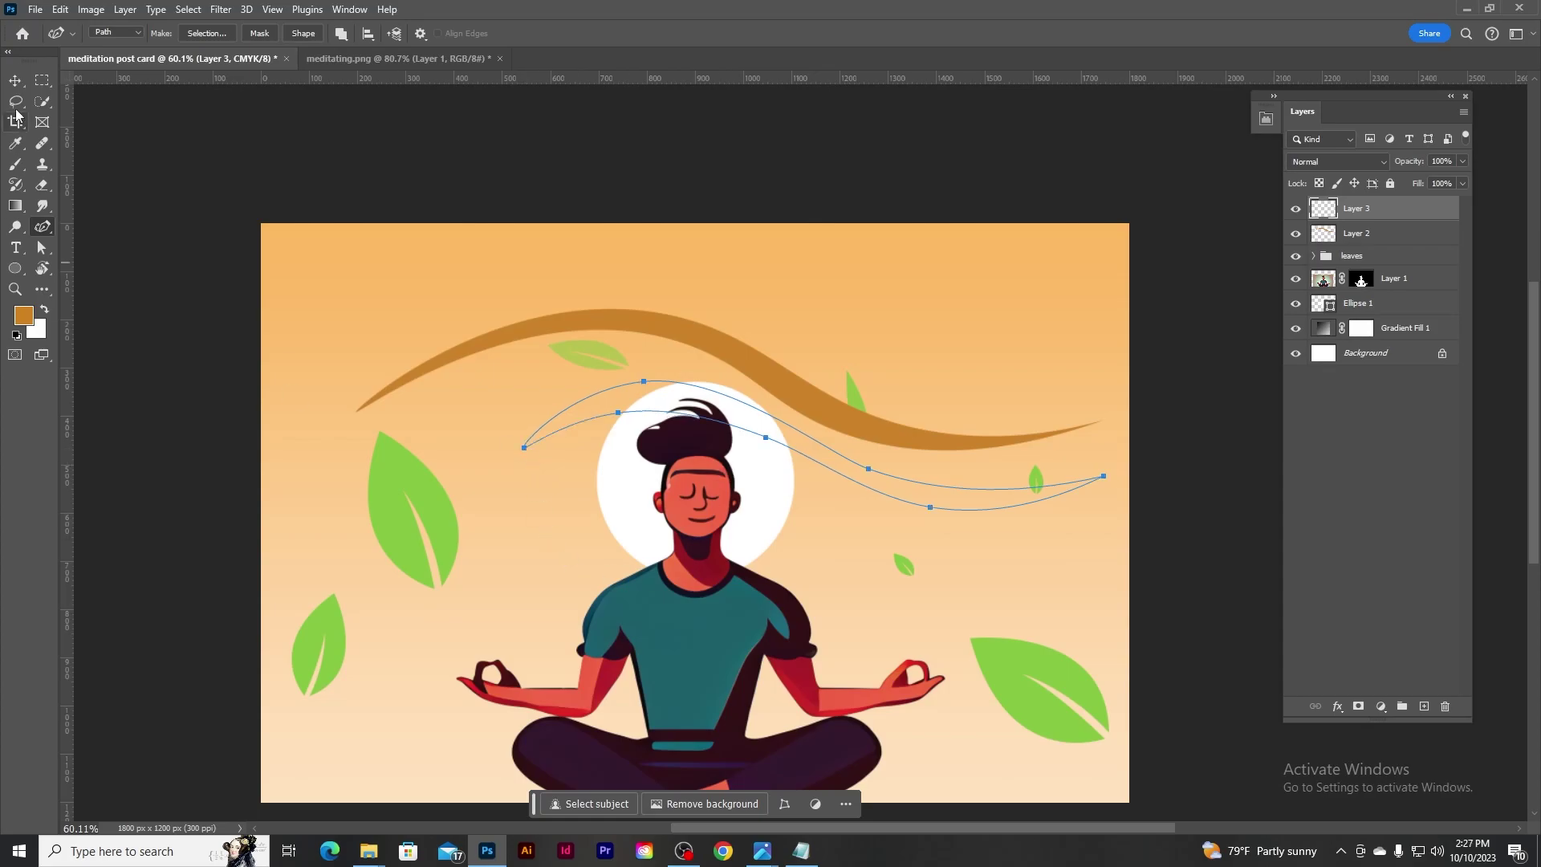
# Fill the second branch brown, scale it to 81%, and move both branch layers below Ellipse 1.
pyautogui.hotkey('ctrl', 'Return')
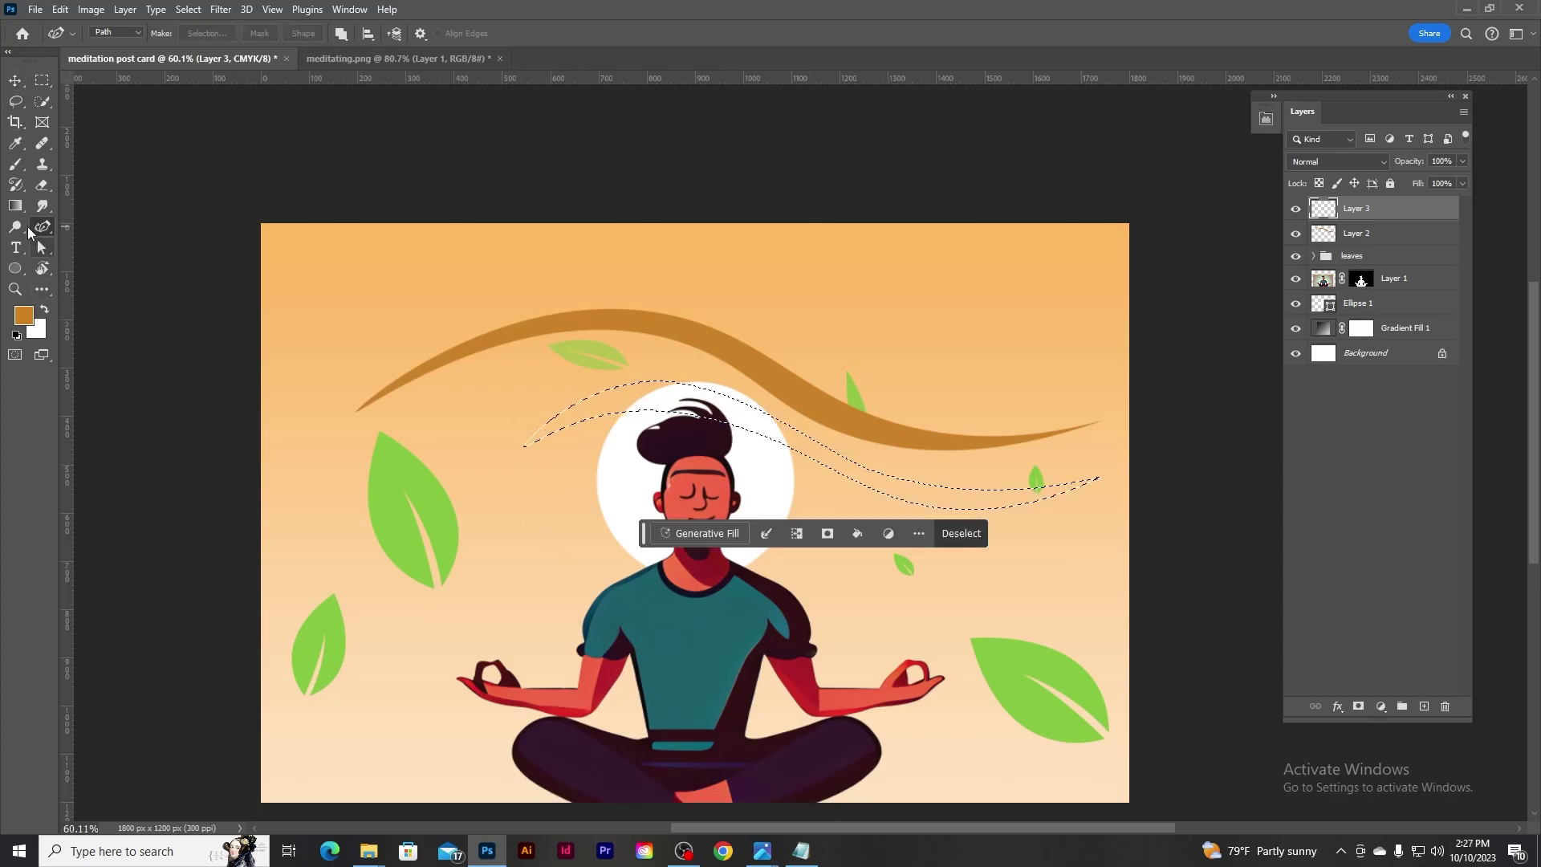
pyautogui.hotkey('alt', 'BackSpace')
pyautogui.hotkey('ctrl', 'd')
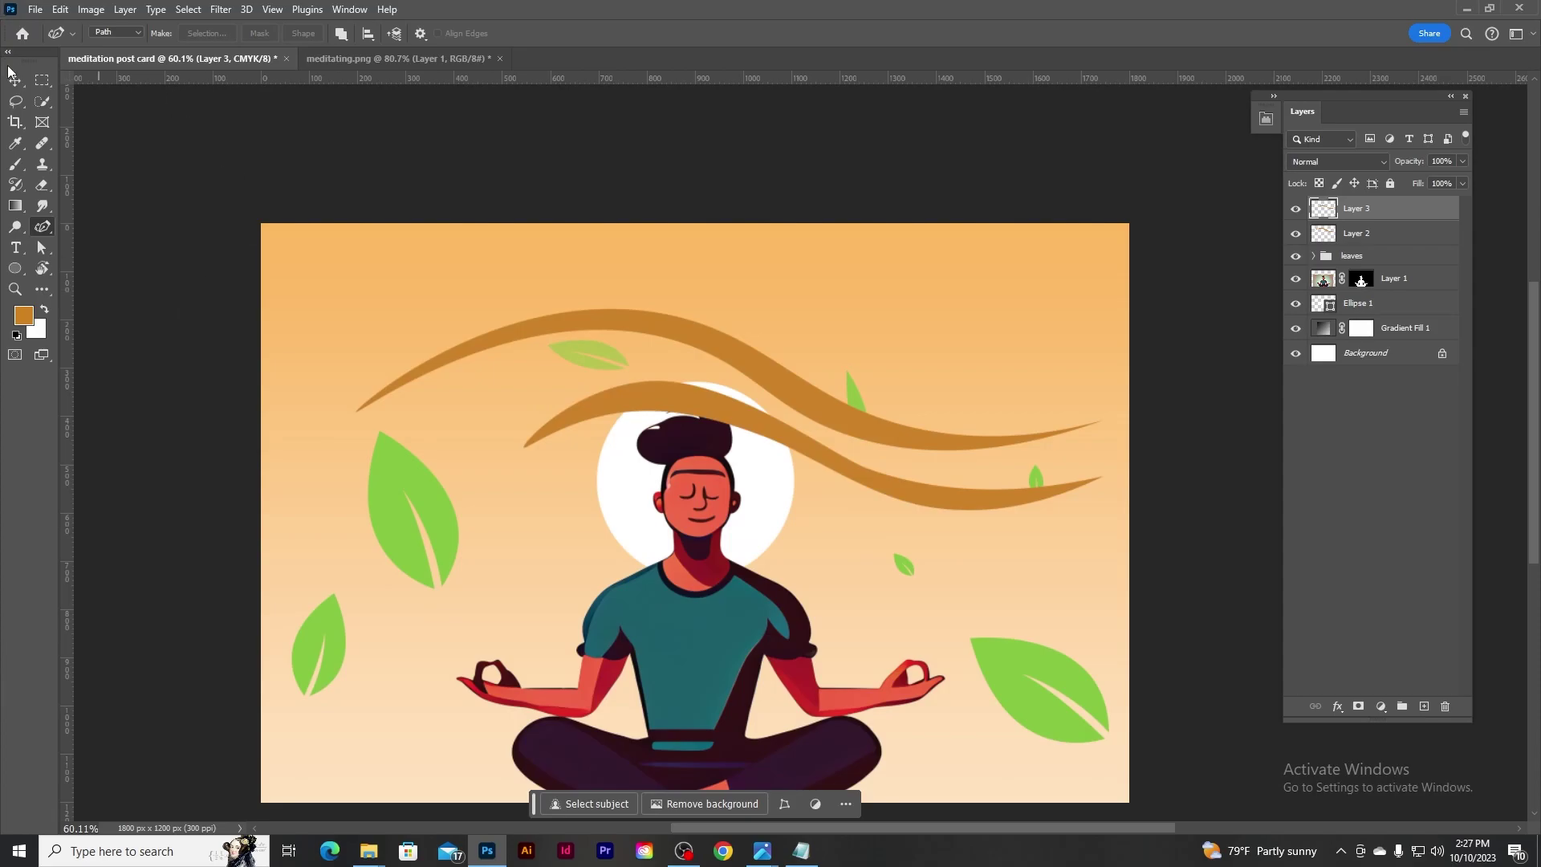
pyautogui.click(16, 80)
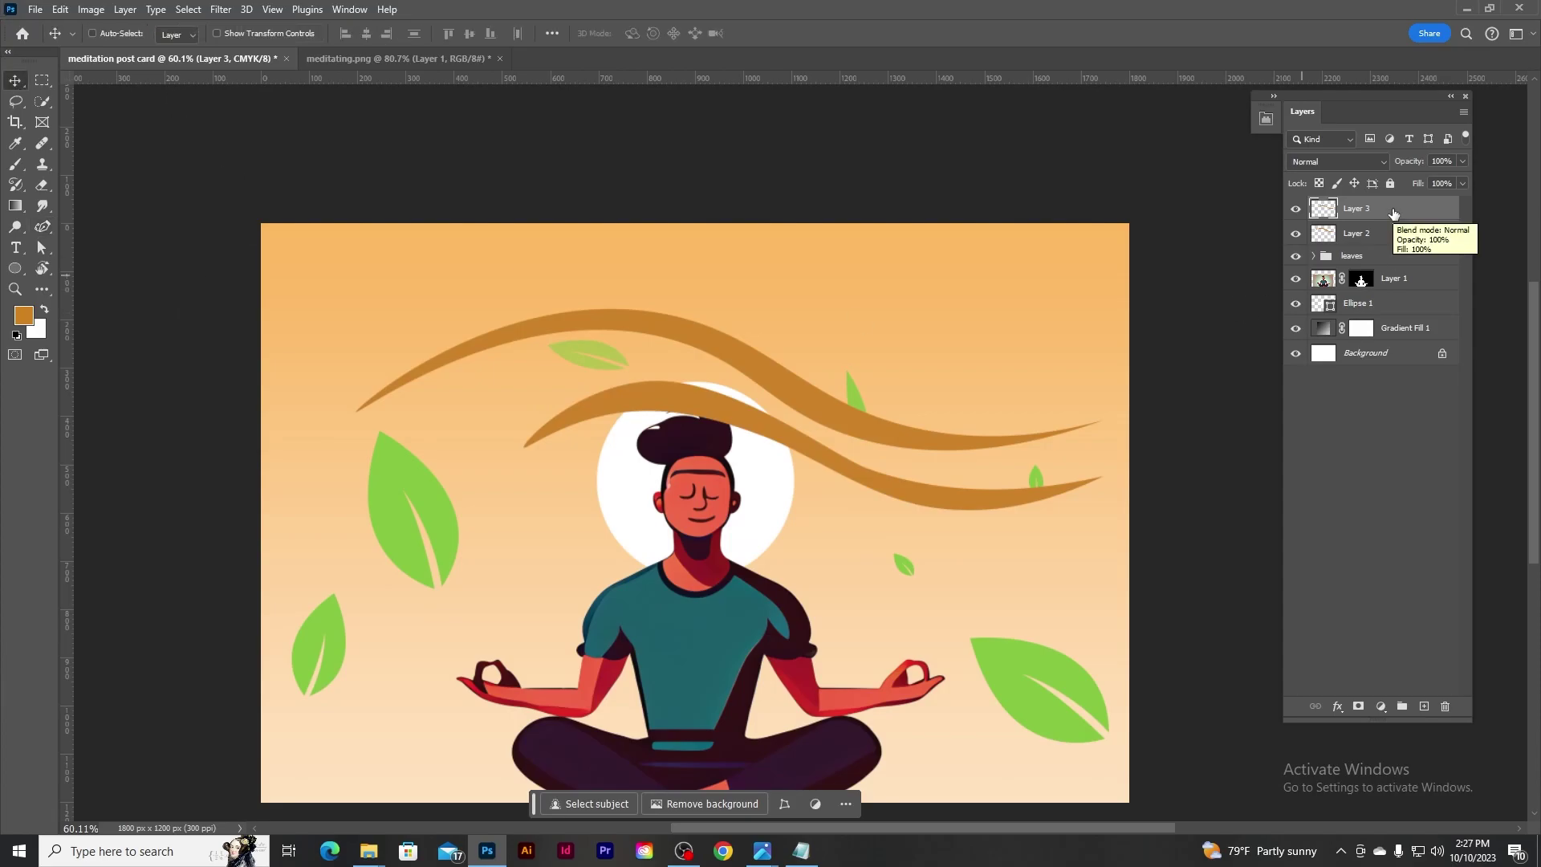
pyautogui.hotkey('ctrl', 't')
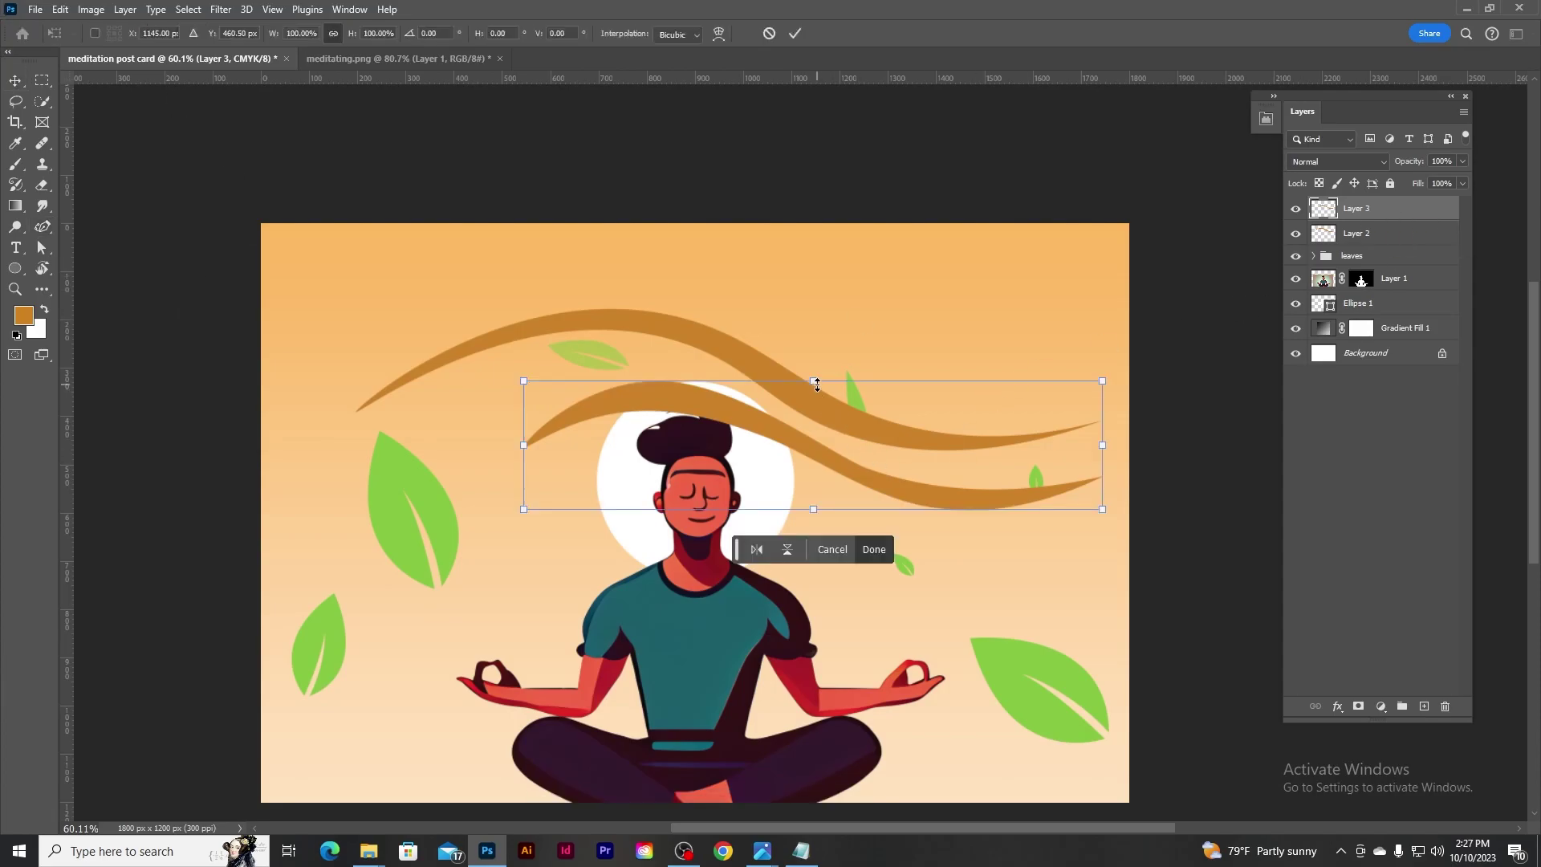
pyautogui.moveTo(813, 378); pyautogui.dragTo(825, 406)
pyautogui.press('Return')
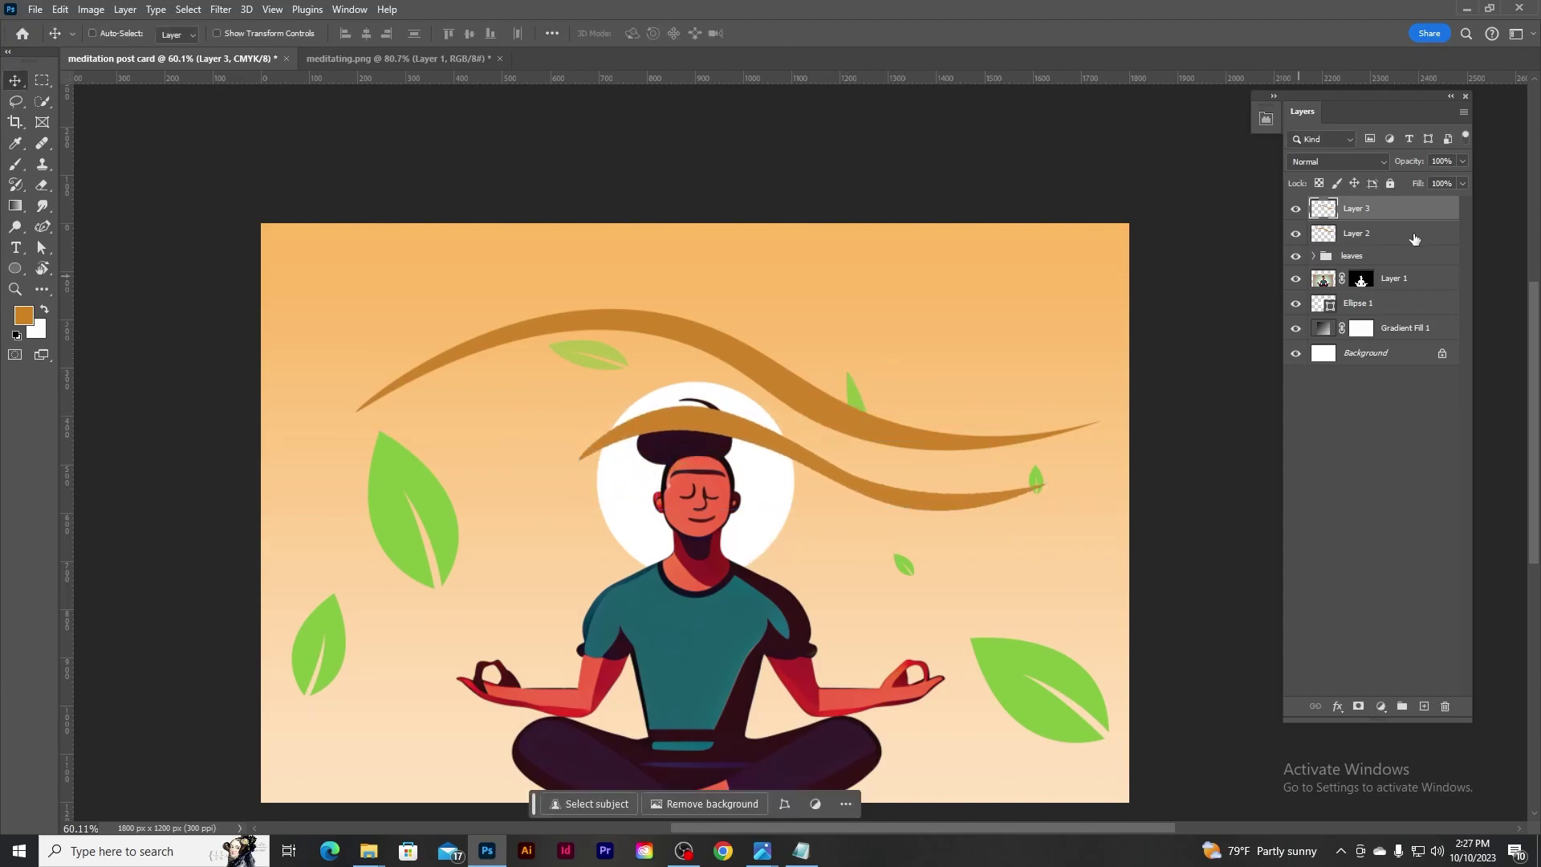
pyautogui.keyDown('ctrl'); pyautogui.click(1414, 233); pyautogui.keyUp('ctrl')
pyautogui.moveTo(1414, 233); pyautogui.dragTo(1417, 315)
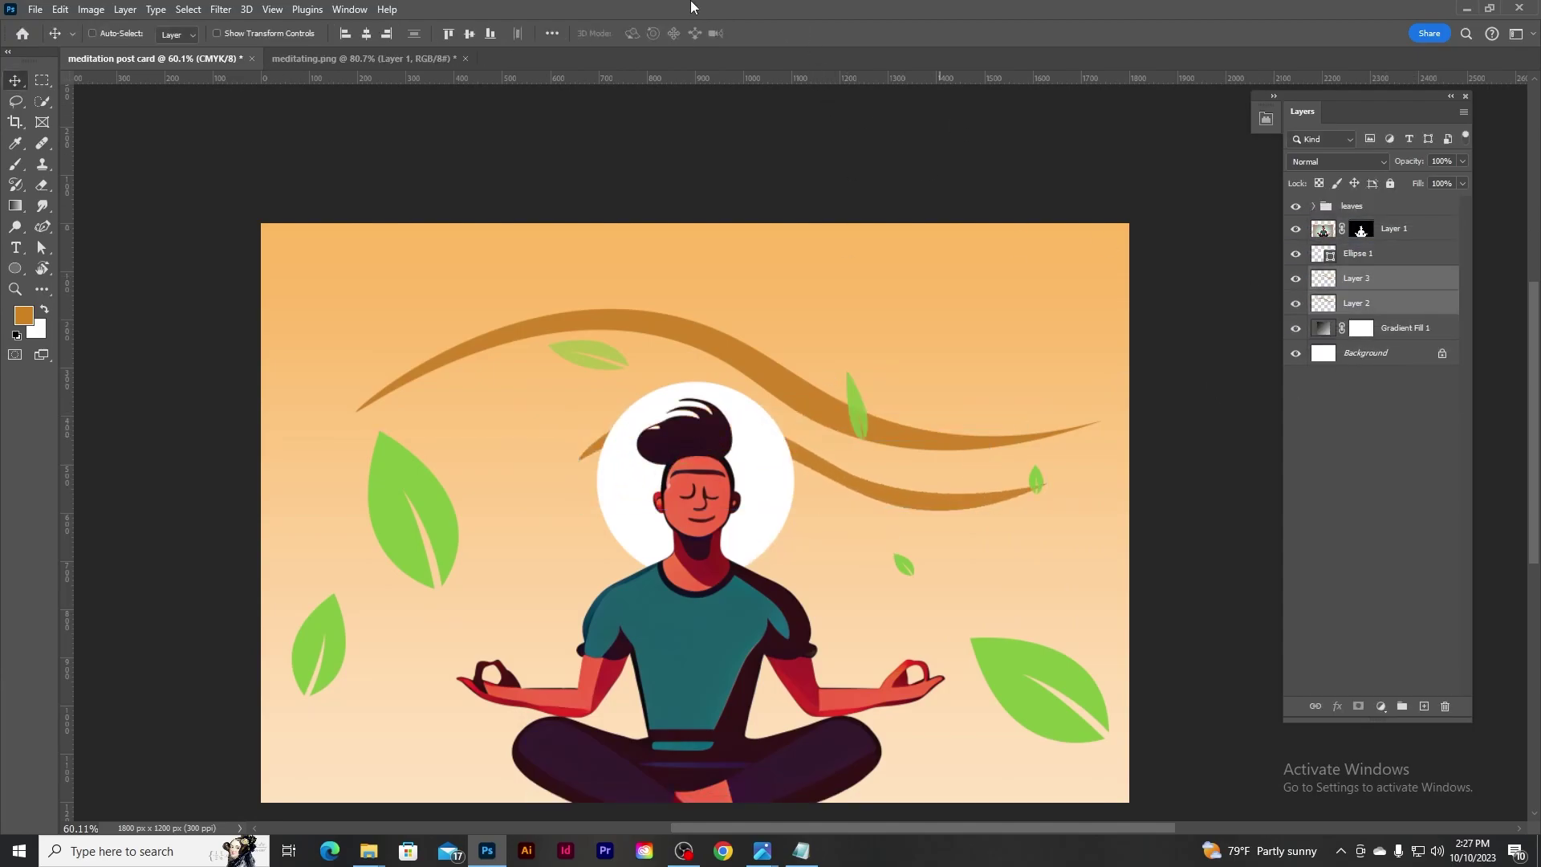
# Duplicate the lower branch swoosh and flip the copy vertically and horizontally.
pyautogui.click(1388, 304)
pyautogui.moveTo(908, 503)
pyautogui.mouseDown()
pyautogui.moveTo(992, 435)
pyautogui.moveTo(525, 584)
pyautogui.mouseUp()
pyautogui.hotkey('alt', ']')
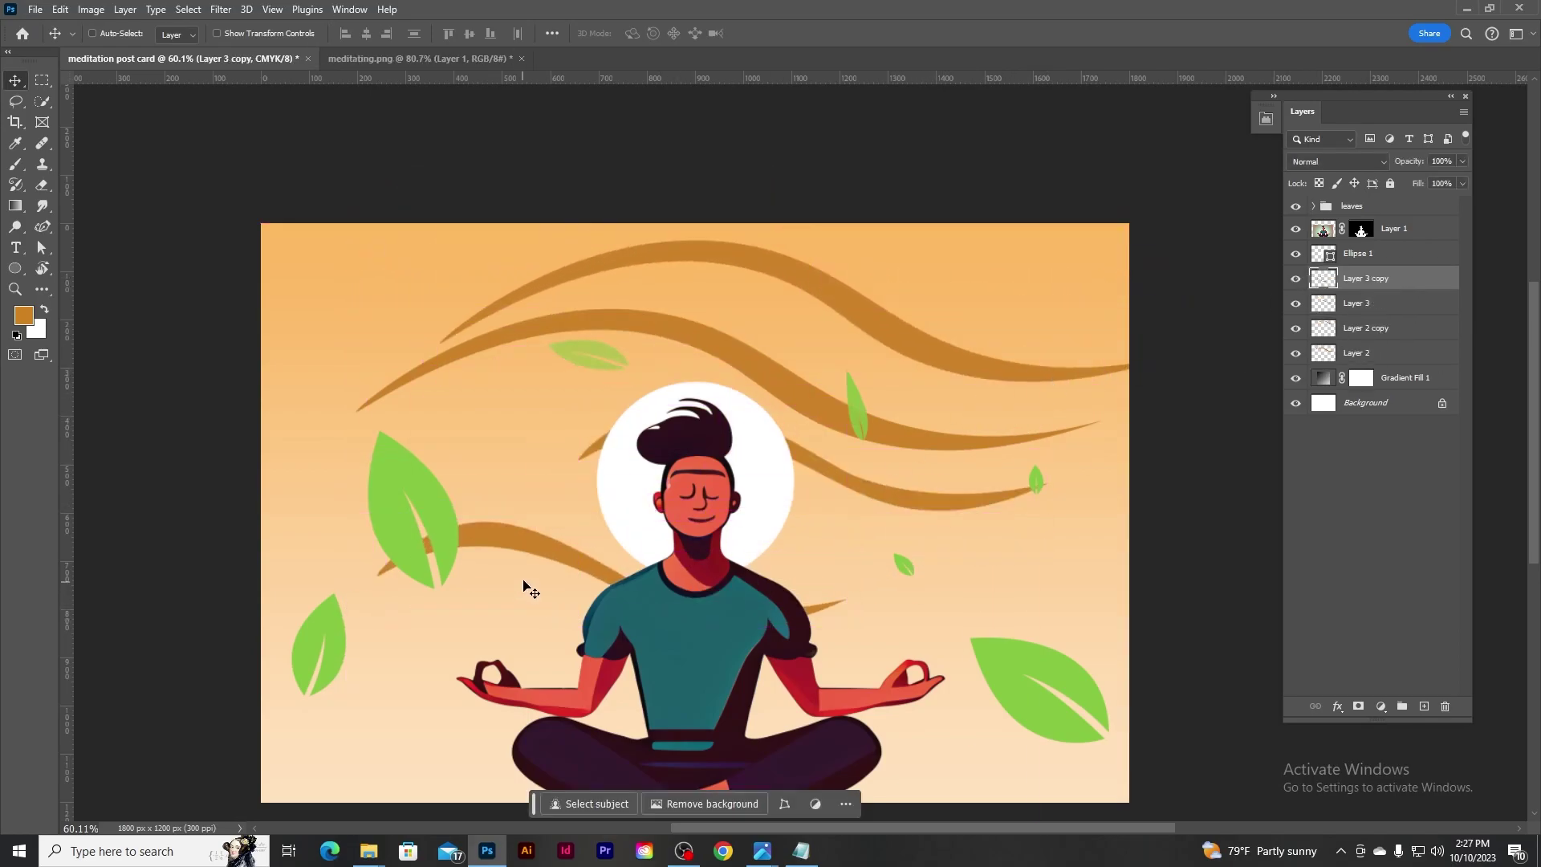
pyautogui.hotkey('ctrl', 't')
pyautogui.rightClick(538, 568)
pyautogui.click(610, 557)
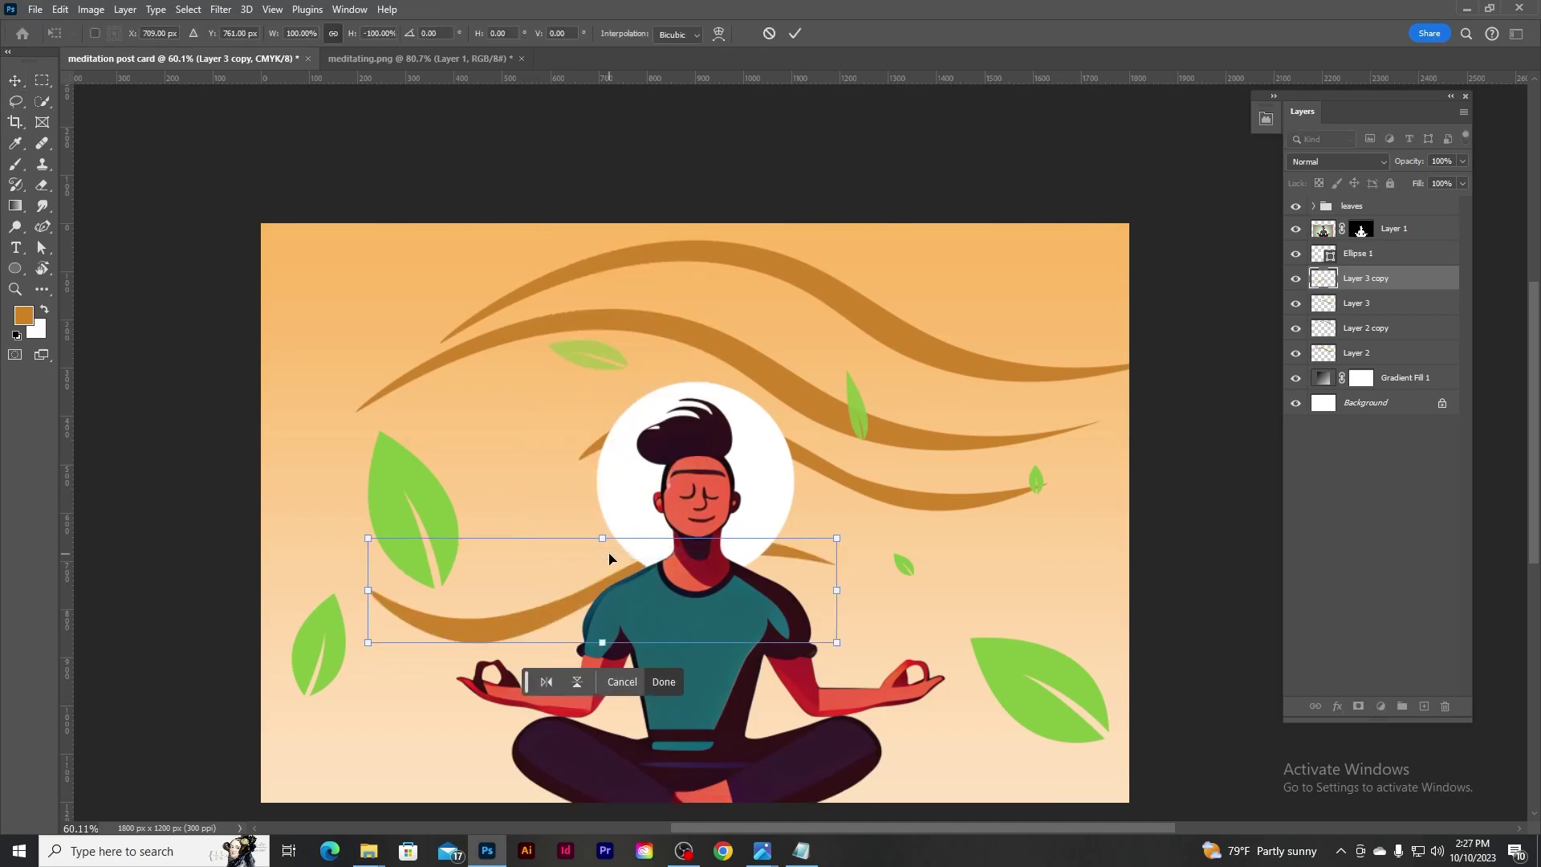
pyautogui.rightClick(594, 595)
pyautogui.click(665, 571)
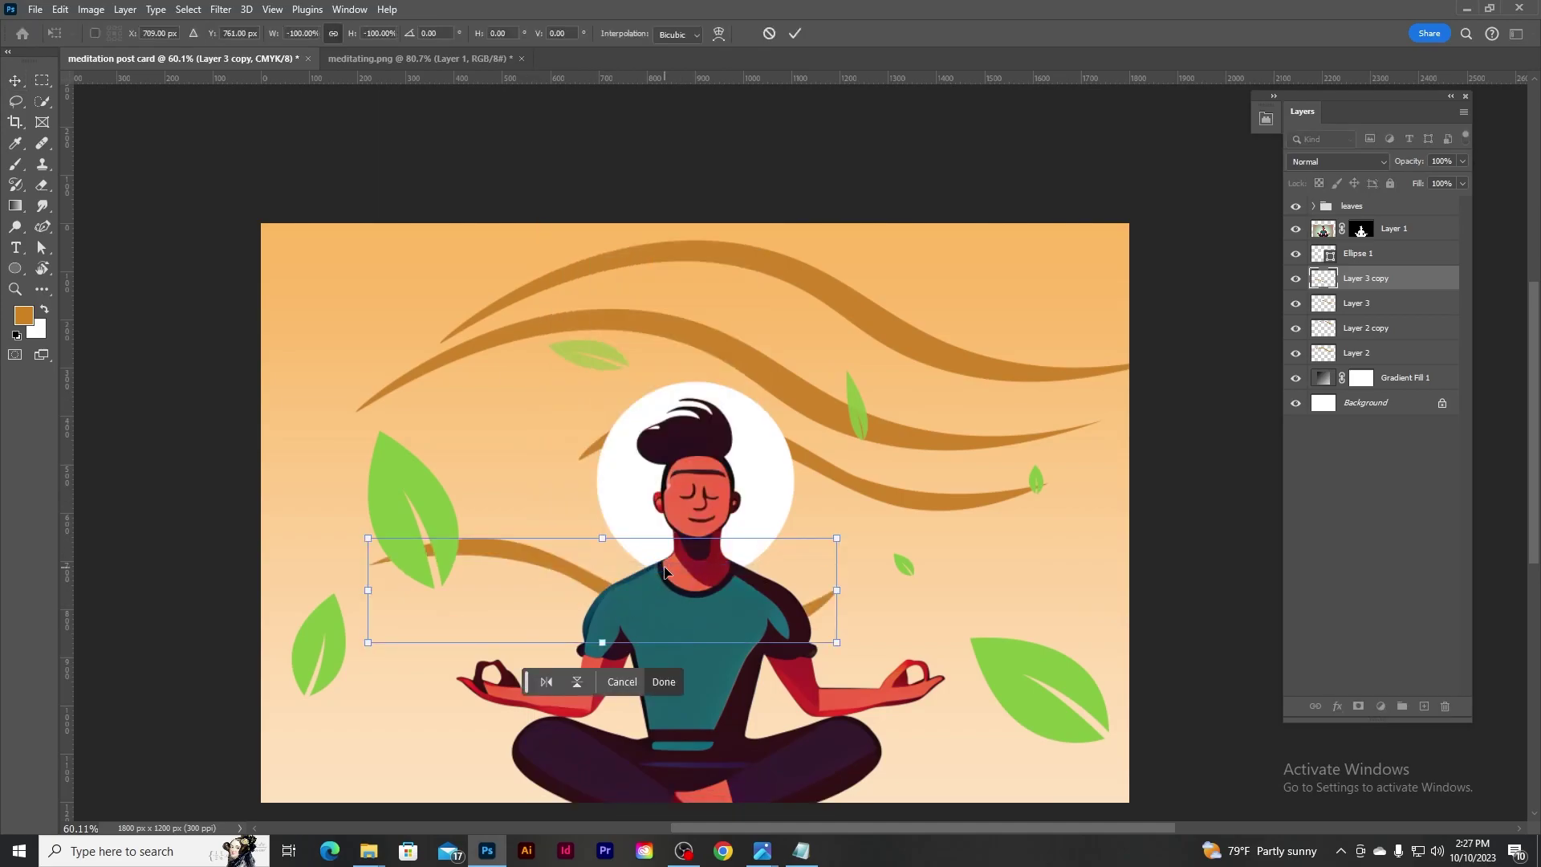
pyautogui.click(791, 33)
# Move the Layer 2 copy near the top, then group the four branch layers at low opacity.
pyautogui.click(1387, 322)
pyautogui.moveTo(899, 325); pyautogui.dragTo(1028, 316)
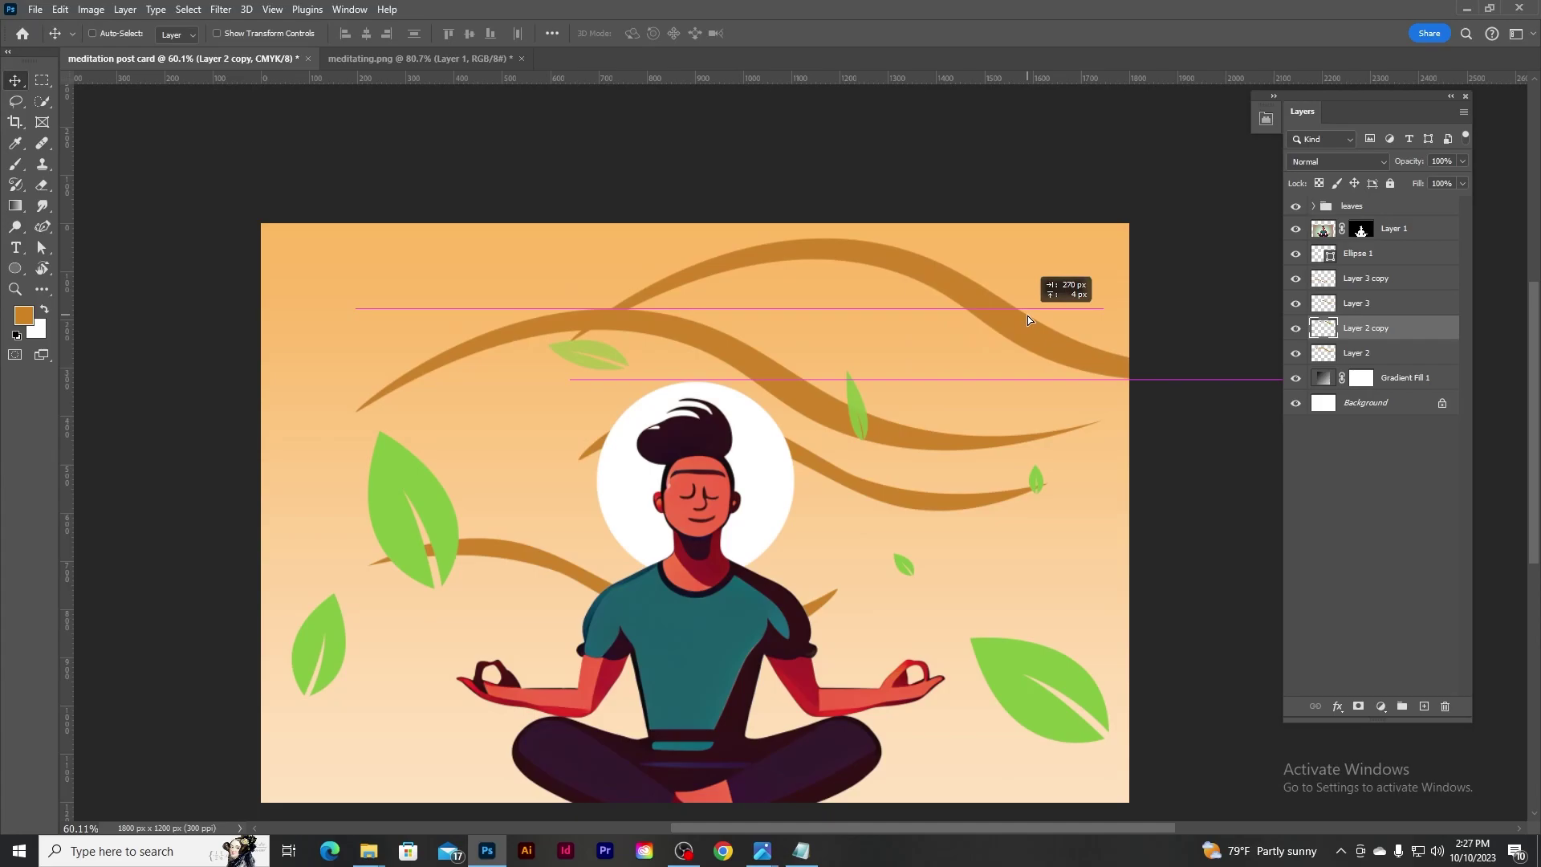
pyautogui.click(1357, 357)
pyautogui.keyDown('shift'); pyautogui.click(1378, 280); pyautogui.keyUp('shift')
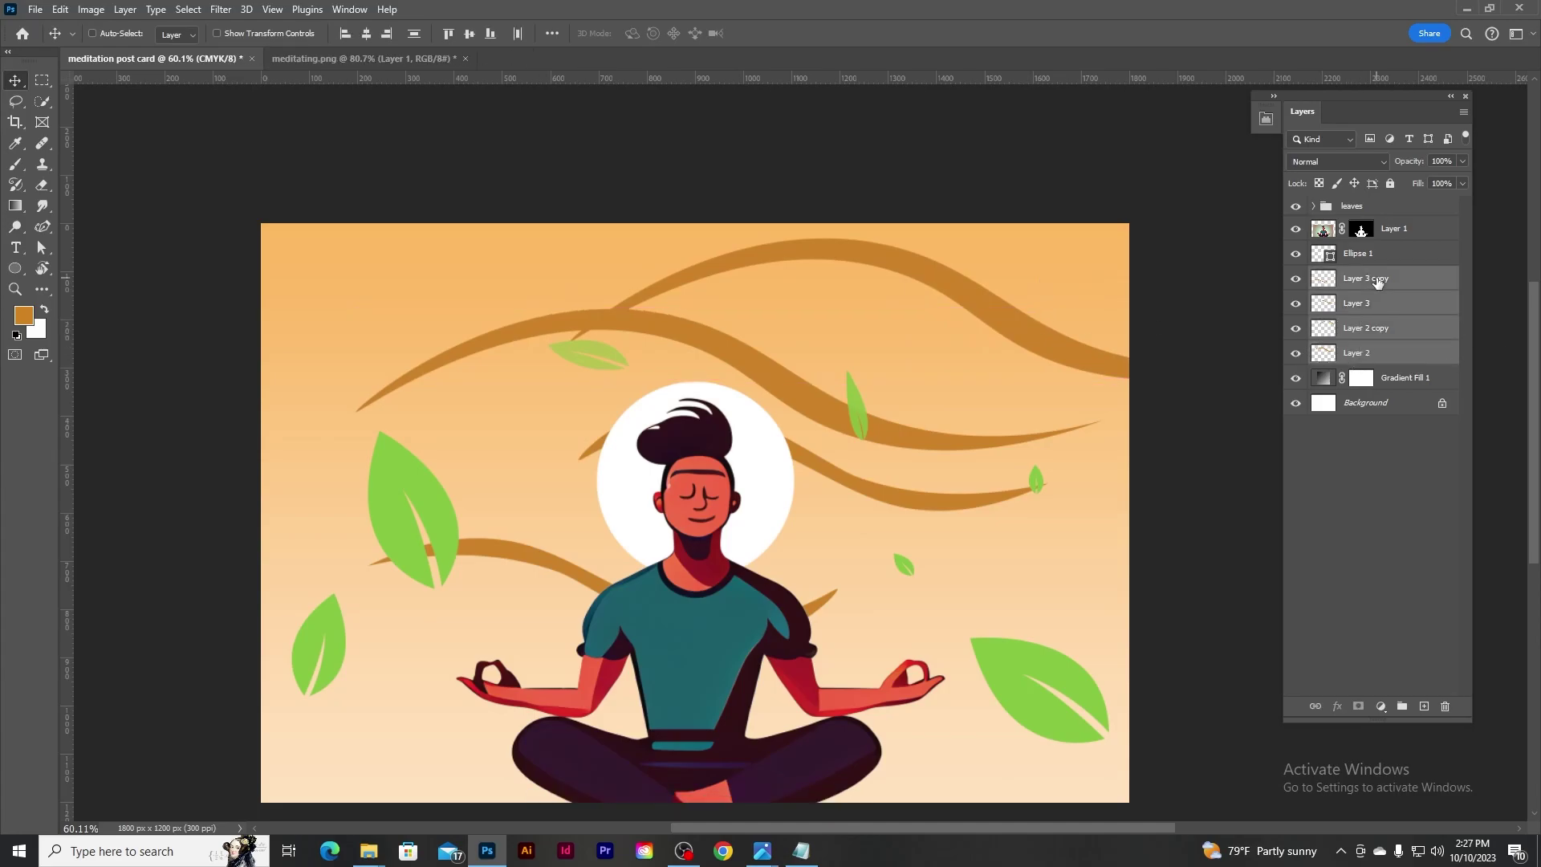
pyautogui.hotkey('ctrl', 'g')
pyautogui.moveTo(1410, 161)
pyautogui.mouseDown()
pyautogui.moveTo(1370, 169)
pyautogui.moveTo(1399, 166)
pyautogui.mouseUp()
pyautogui.click(1356, 161)
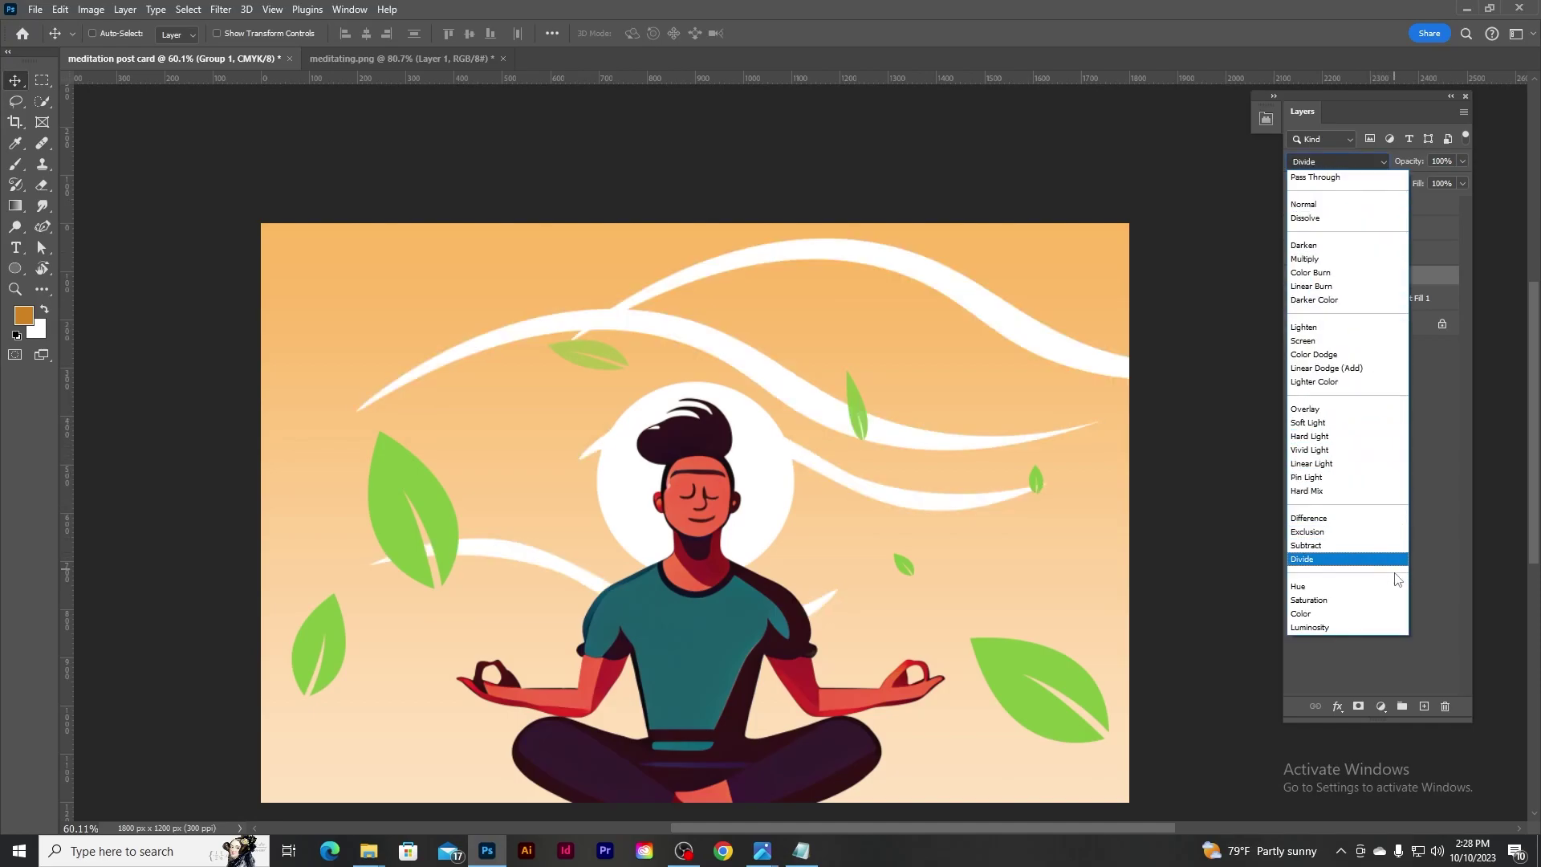
pyautogui.click(1365, 176)
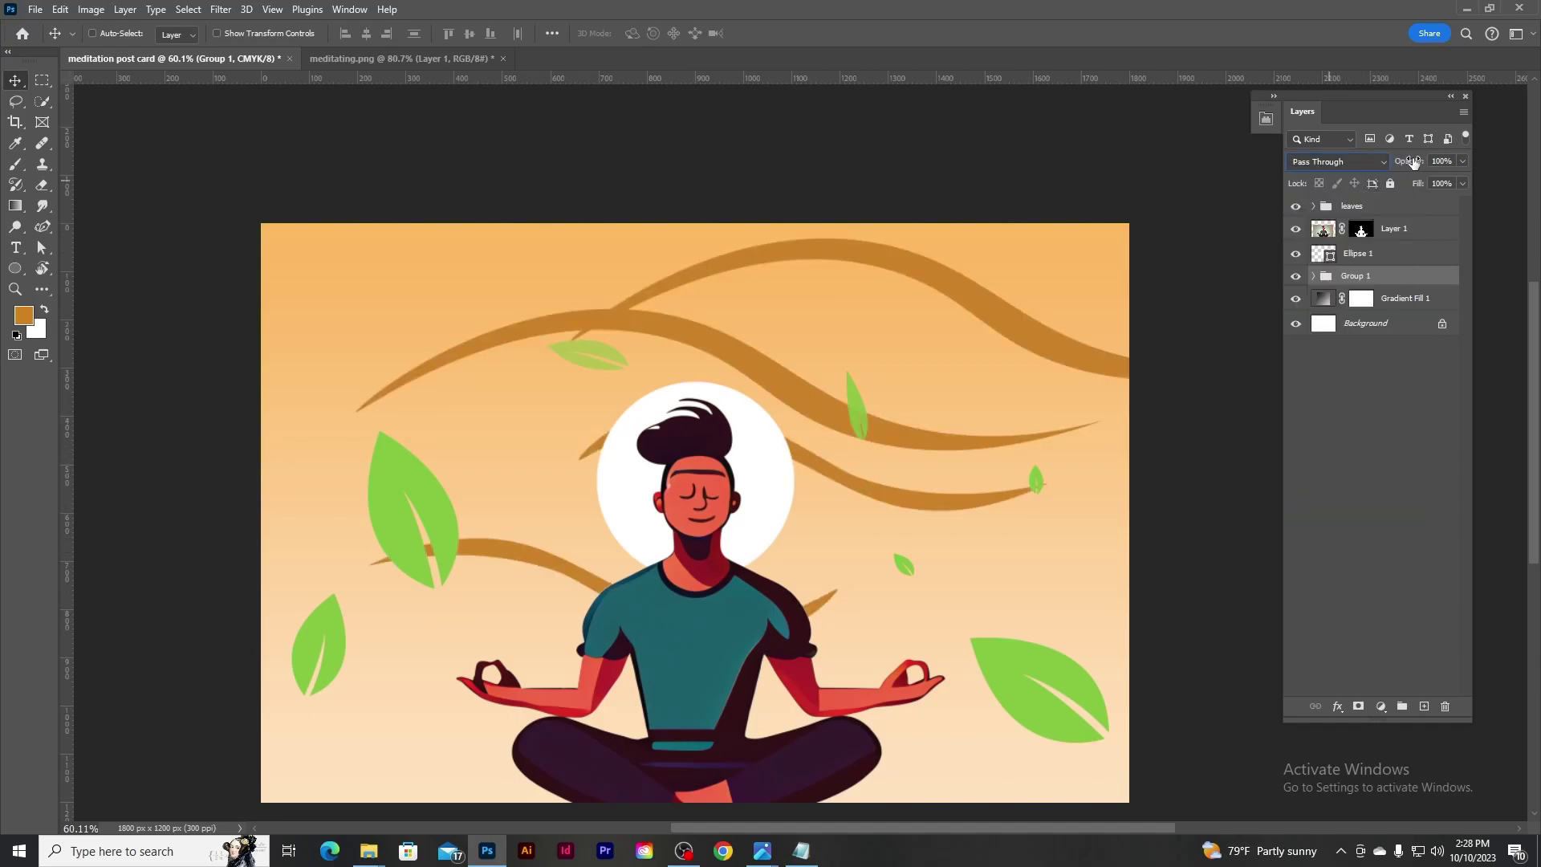
pyautogui.moveTo(1415, 163); pyautogui.dragTo(1351, 161)
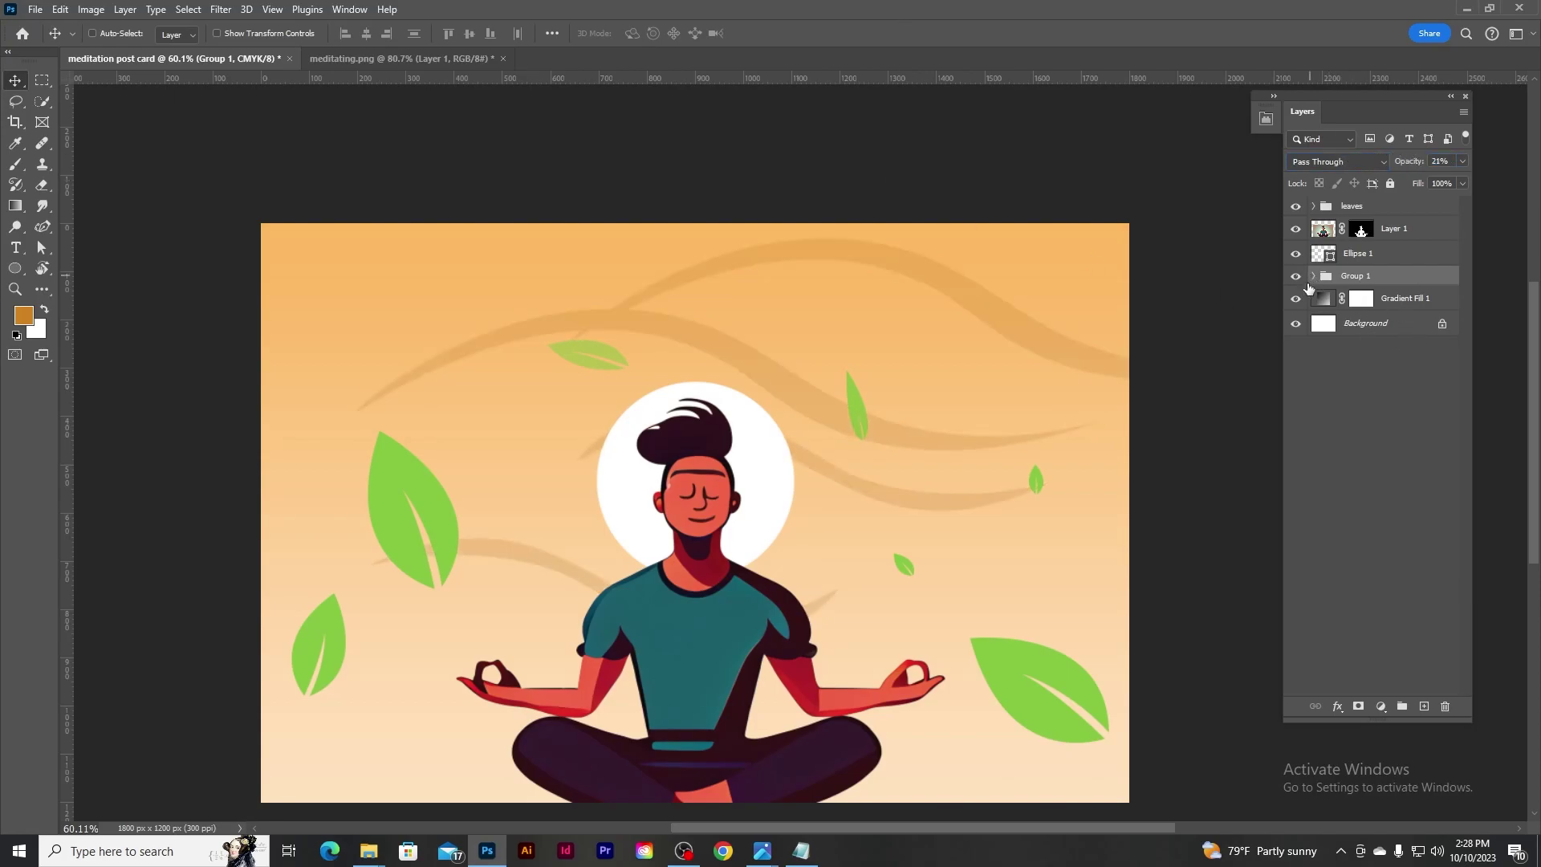
# Place another Layer 3 swoosh copy, then group all artwork layers as 'illustration'.
pyautogui.click(1313, 275)
pyautogui.keyDown('ctrl'); pyautogui.click(611, 594); pyautogui.keyUp('ctrl')
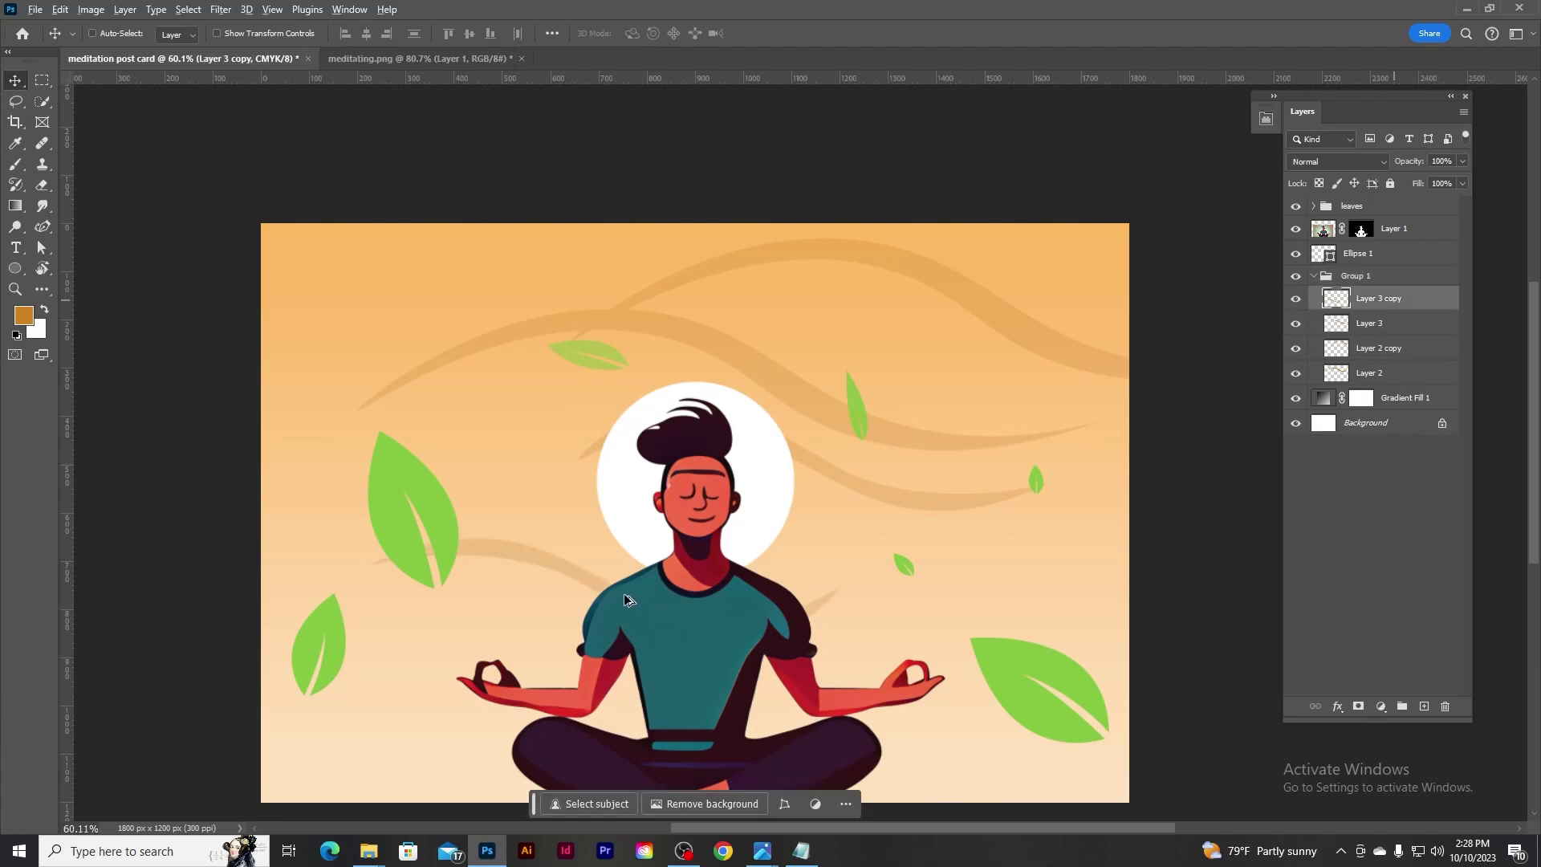
pyautogui.moveTo(625, 599); pyautogui.dragTo(232, 457)
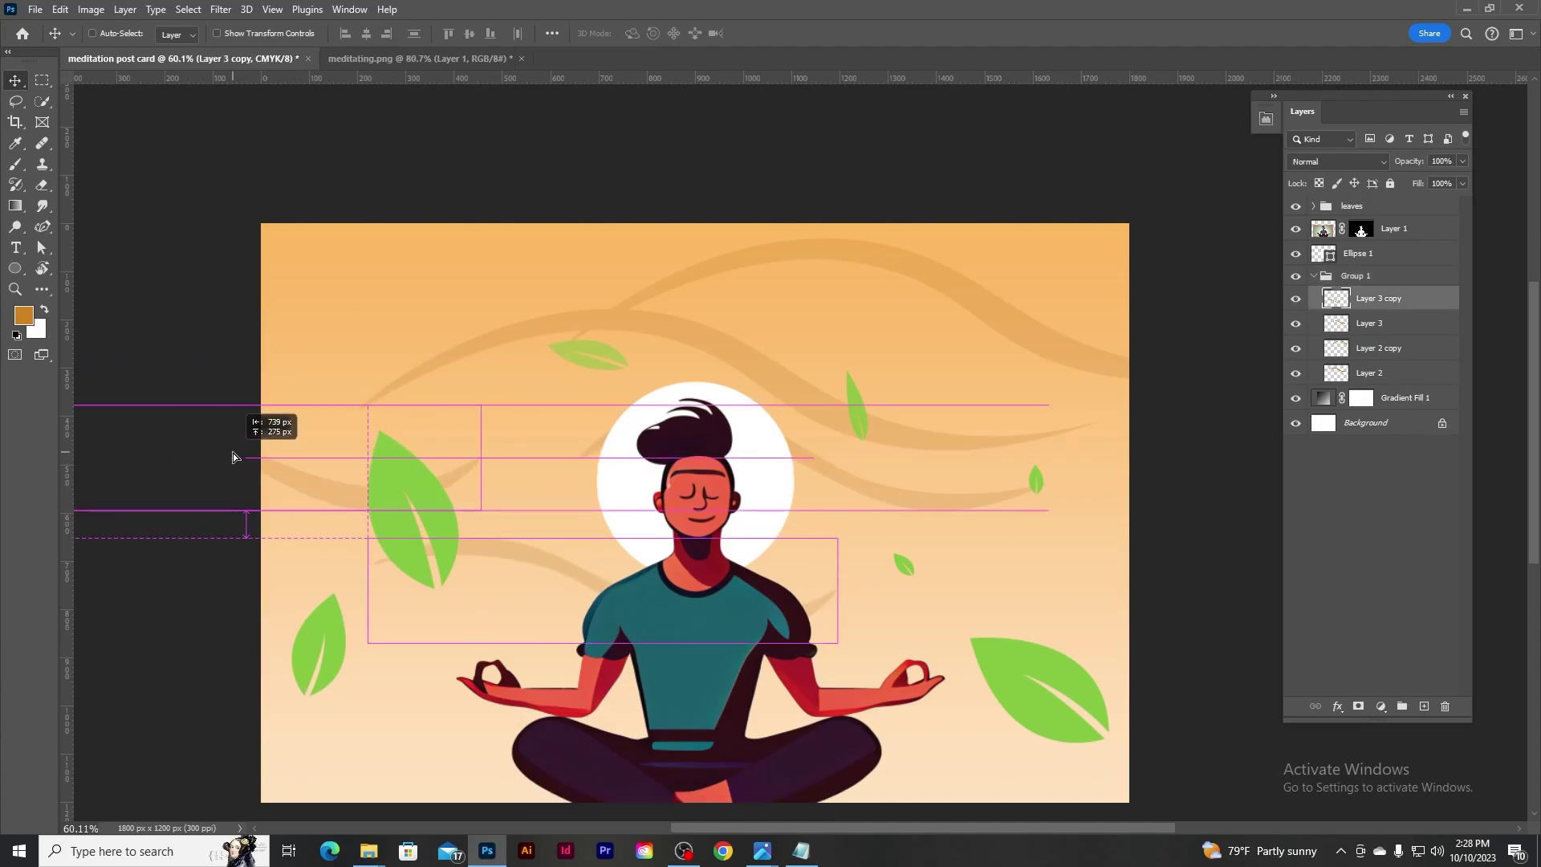
pyautogui.click(1385, 207)
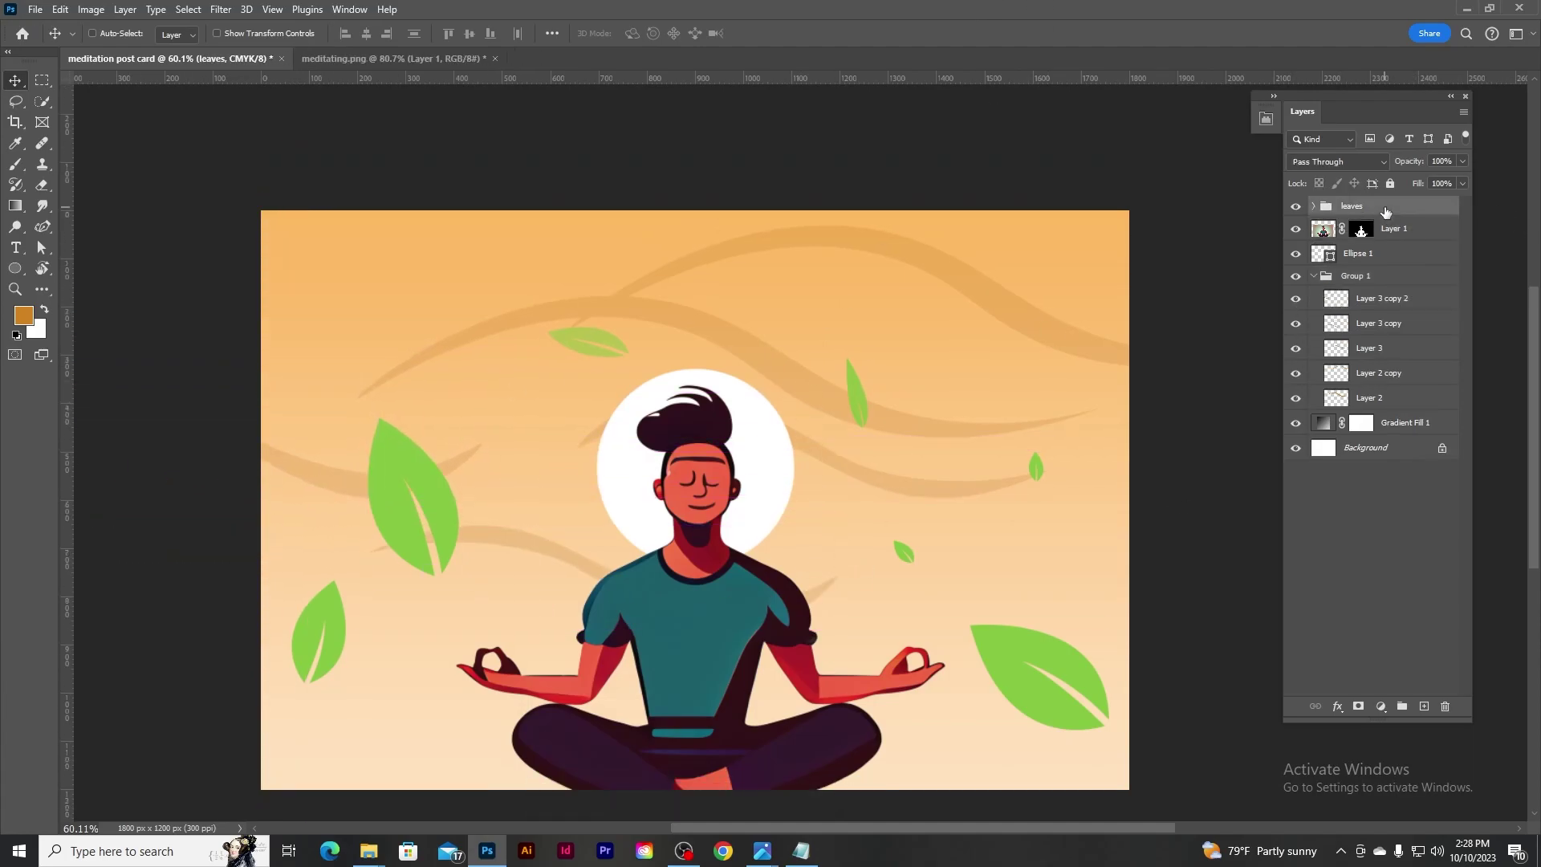
pyautogui.keyDown('shift'); pyautogui.click(1411, 399); pyautogui.keyUp('shift')
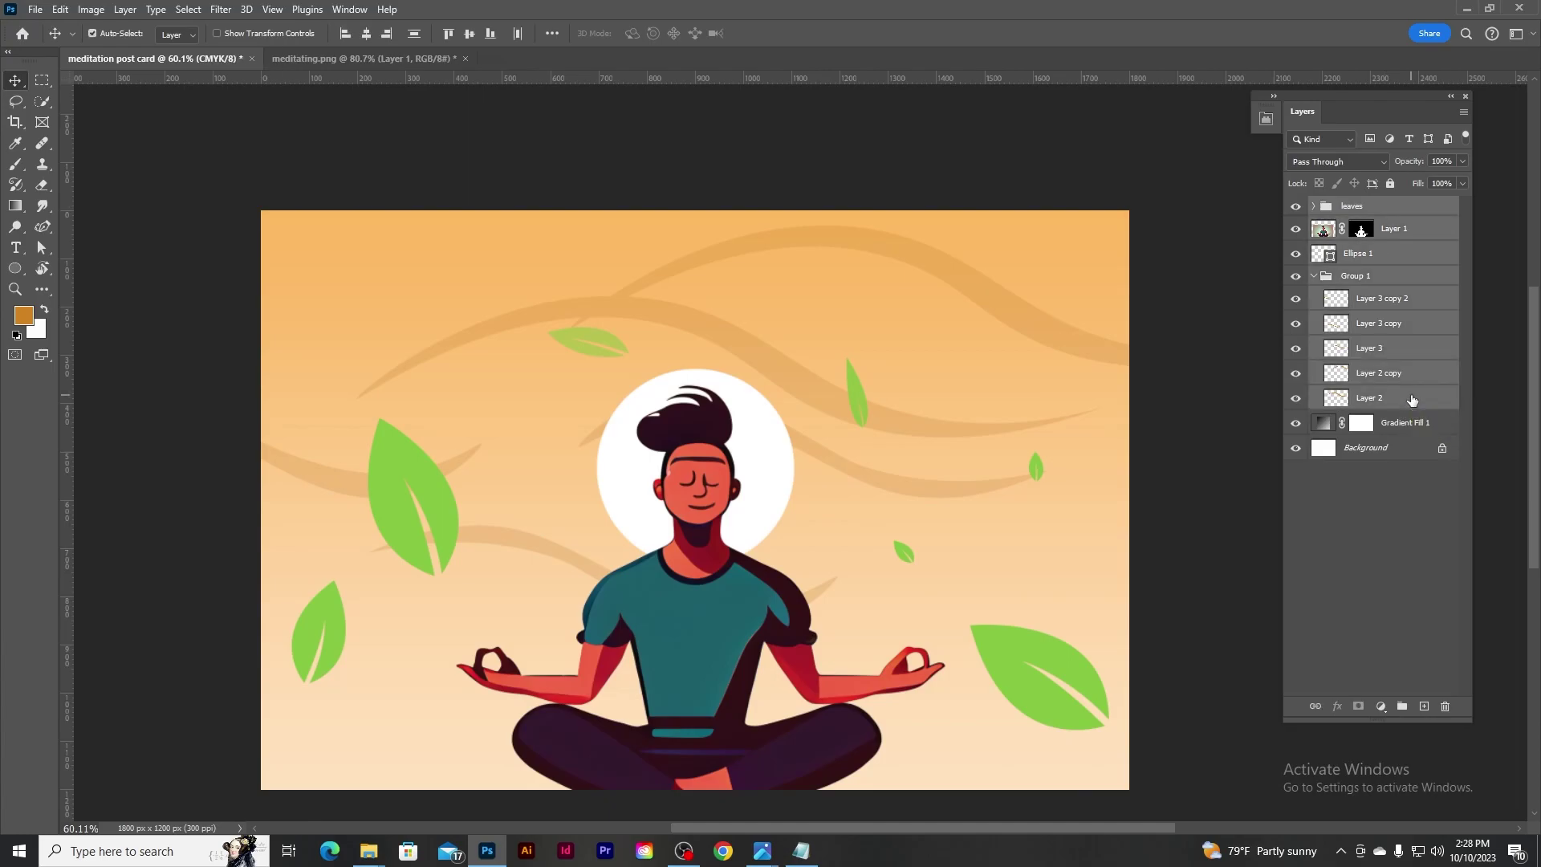
pyautogui.hotkey('ctrl', 'g')
pyautogui.write('illustration')
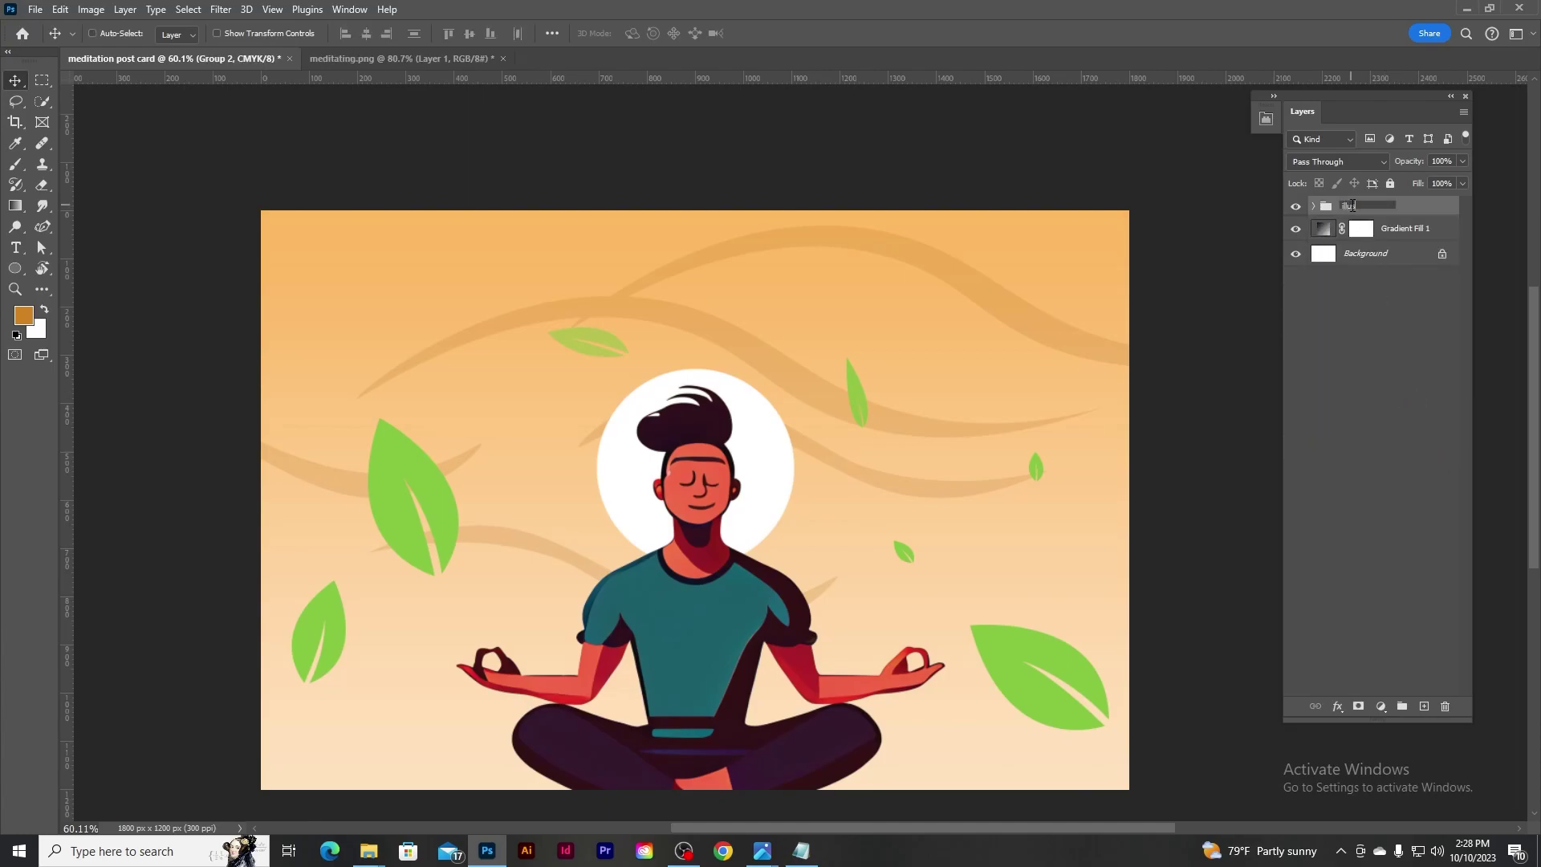
pyautogui.press('Return')
# Add a new empty layer and copy the 'Serenity Retreat' title from the project brief.
pyautogui.click(1424, 706)
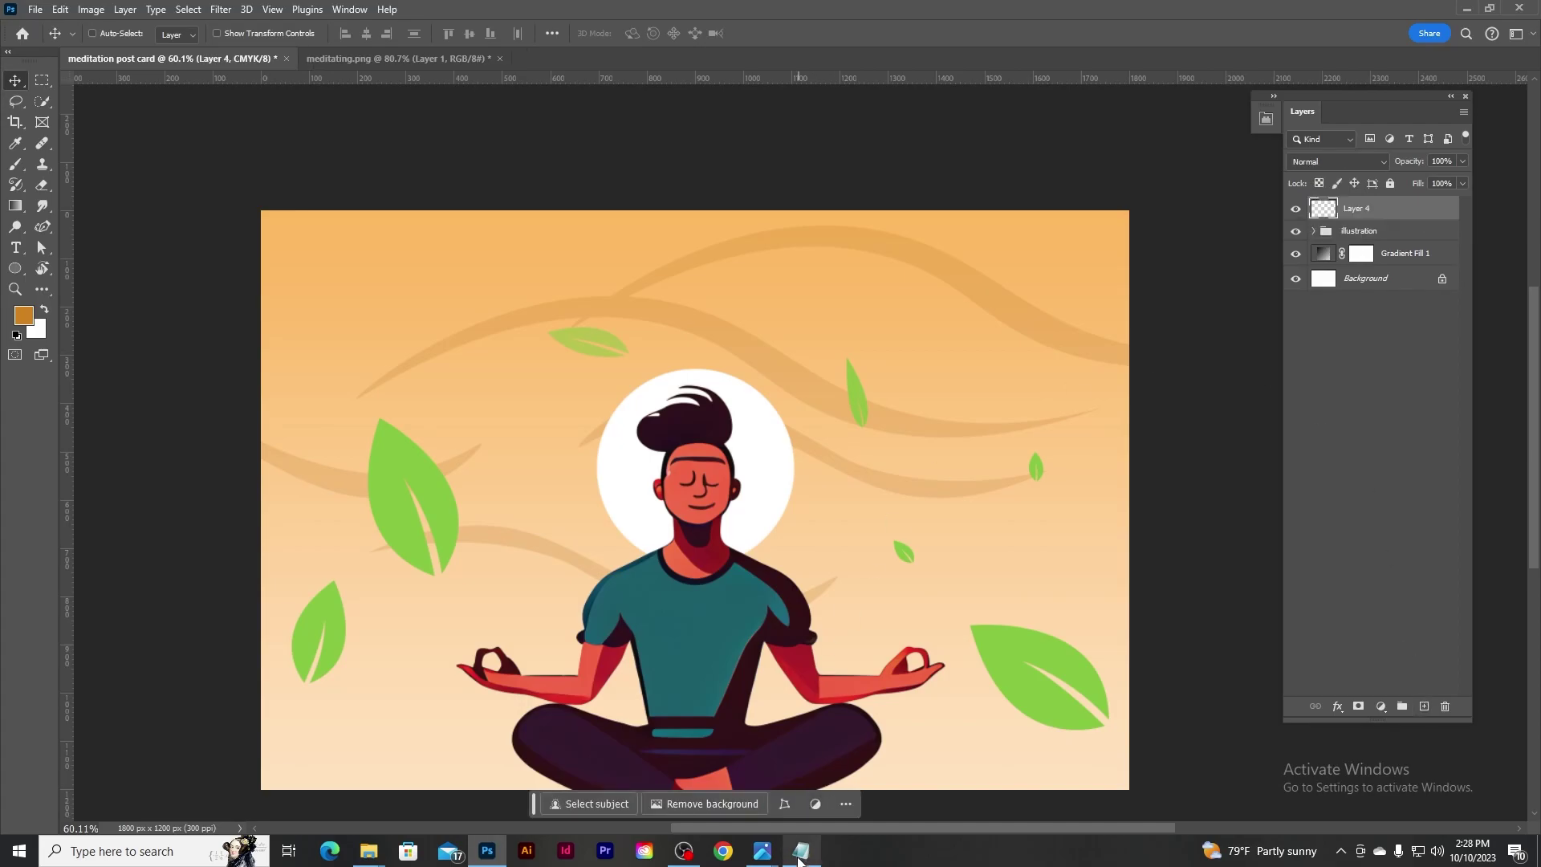
pyautogui.click(610, 804)
pyautogui.moveTo(382, 404); pyautogui.dragTo(553, 405)
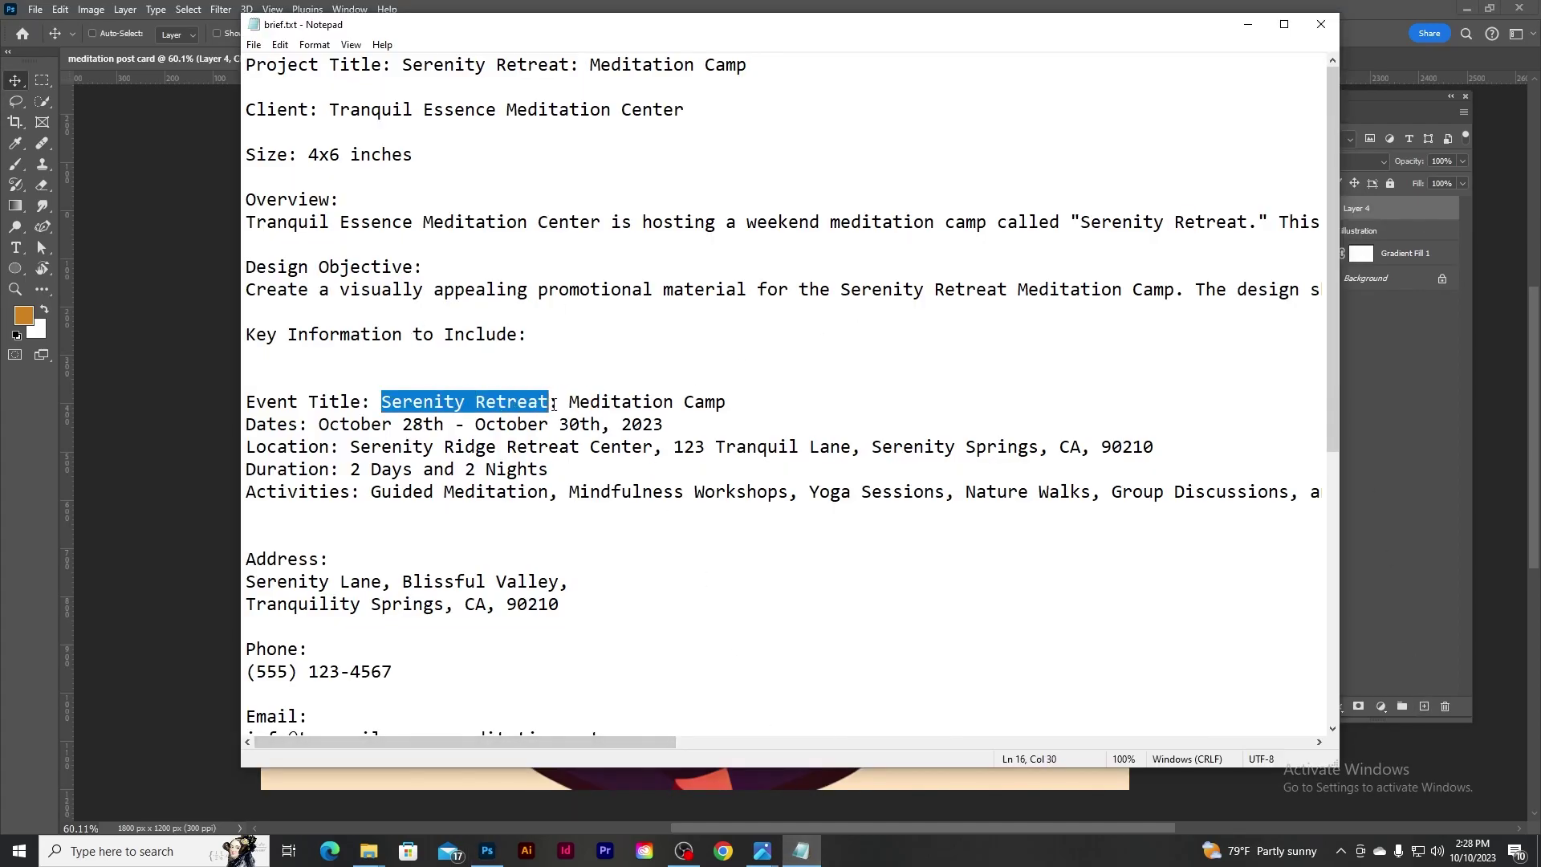
pyautogui.click(695, 8)
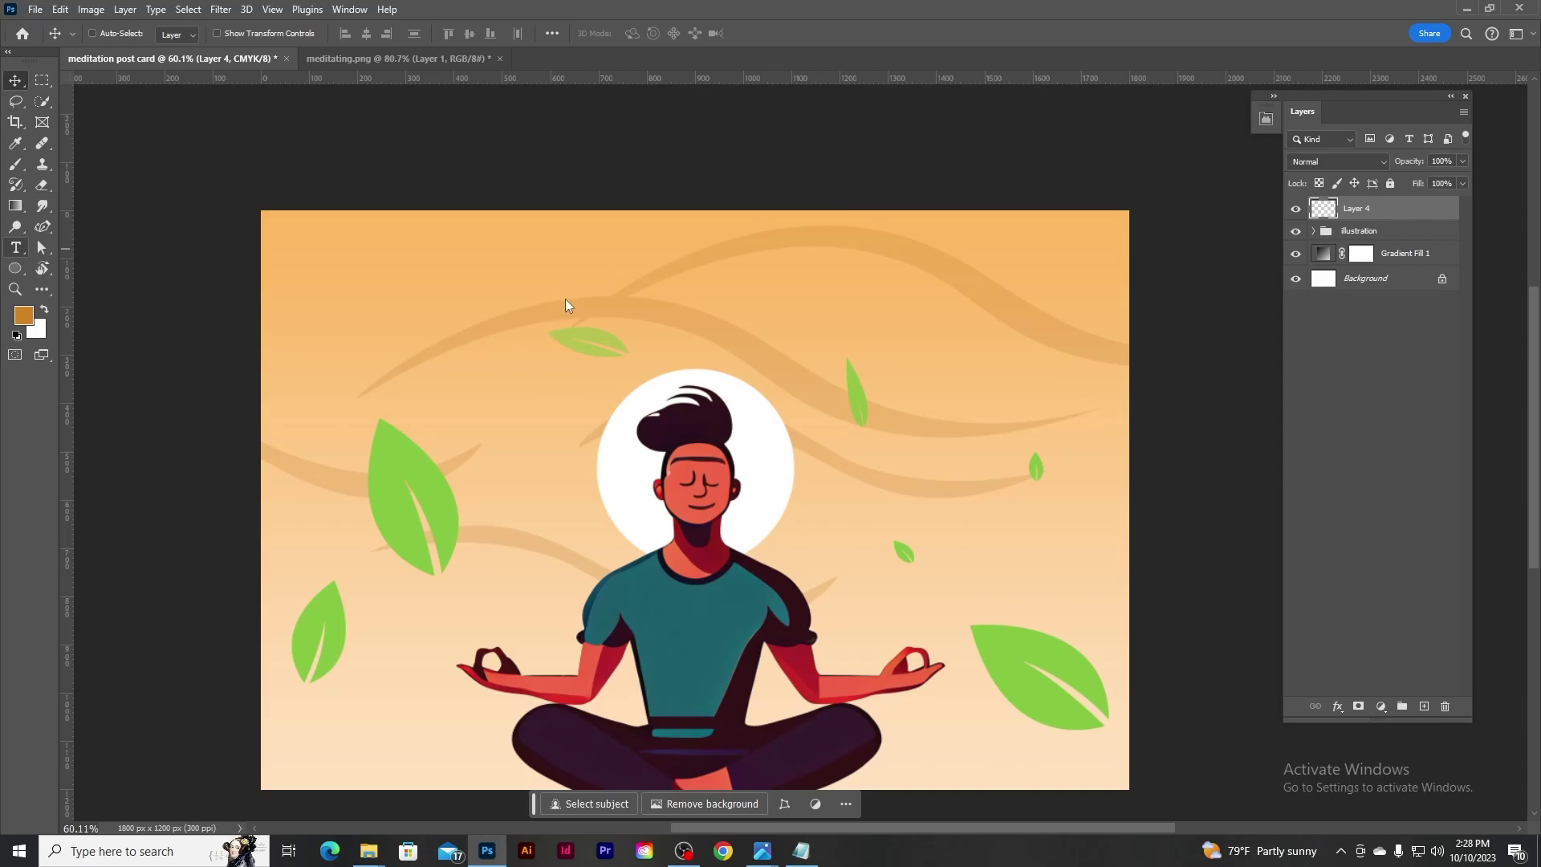
# Paste 'Serenity Retreat' as a text layer near the top of the postcard.
pyautogui.press('t')
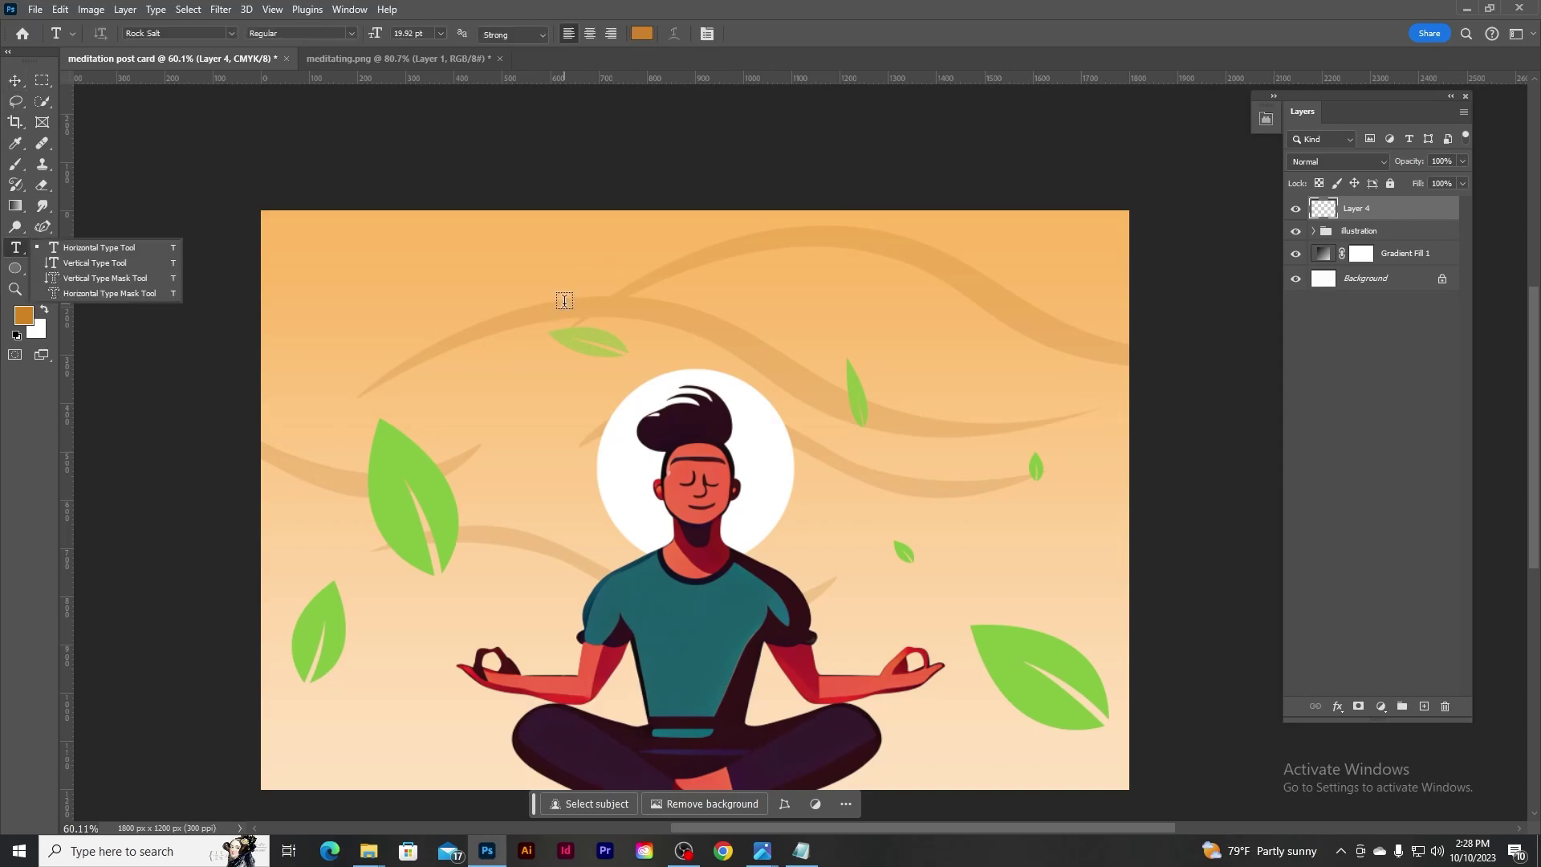
pyautogui.click(580, 309)
pyautogui.write('Serenity Retreat')
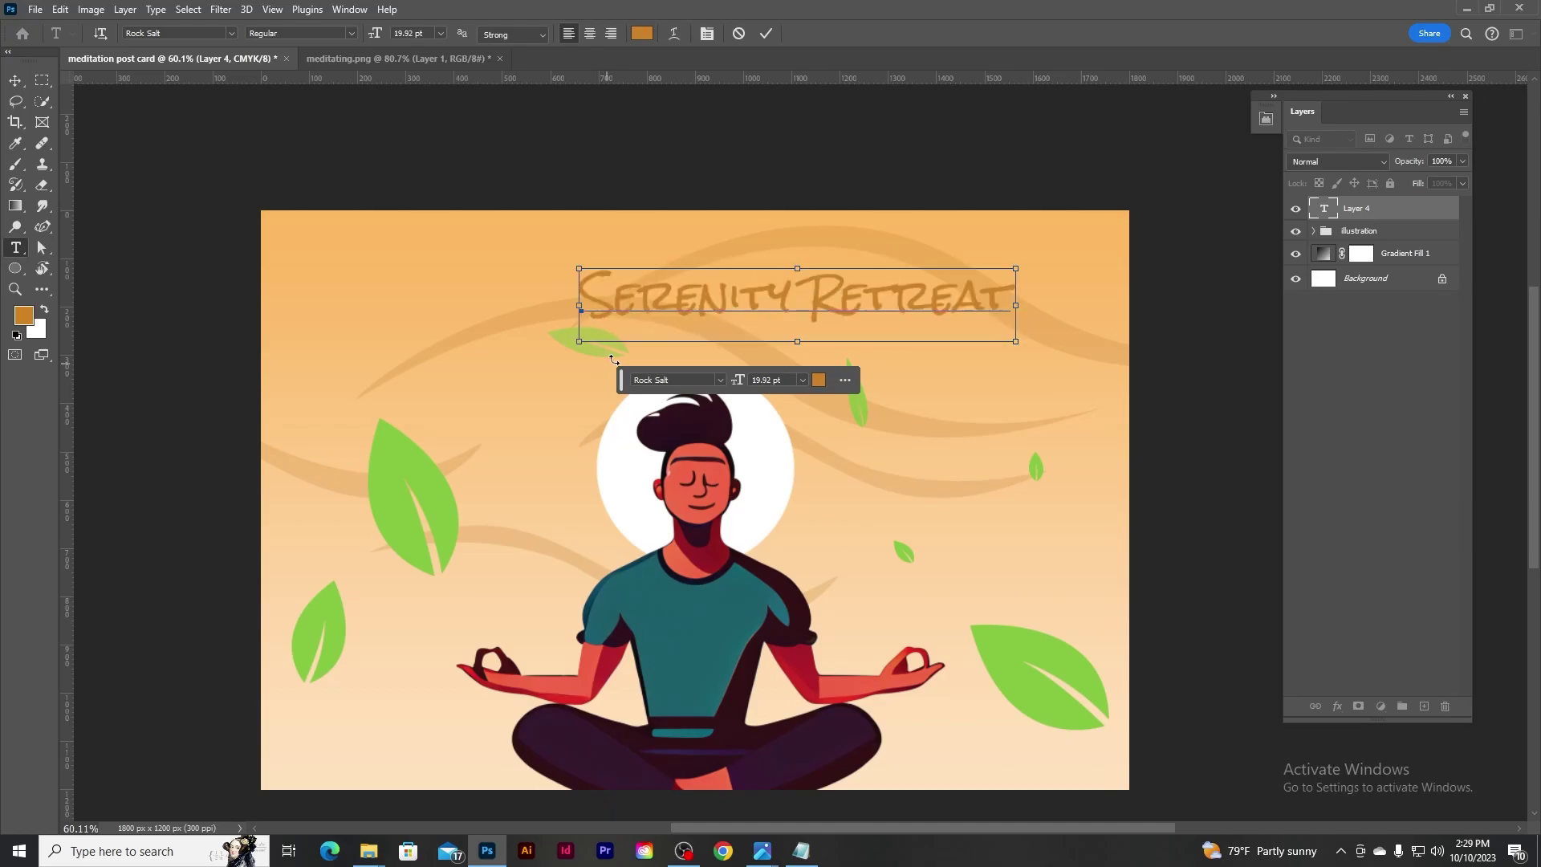
pyautogui.hotkey('ctrl', 'a')
# Browse the font list, apply a new font to the title, and open a new browser tab.
pyautogui.click(232, 33)
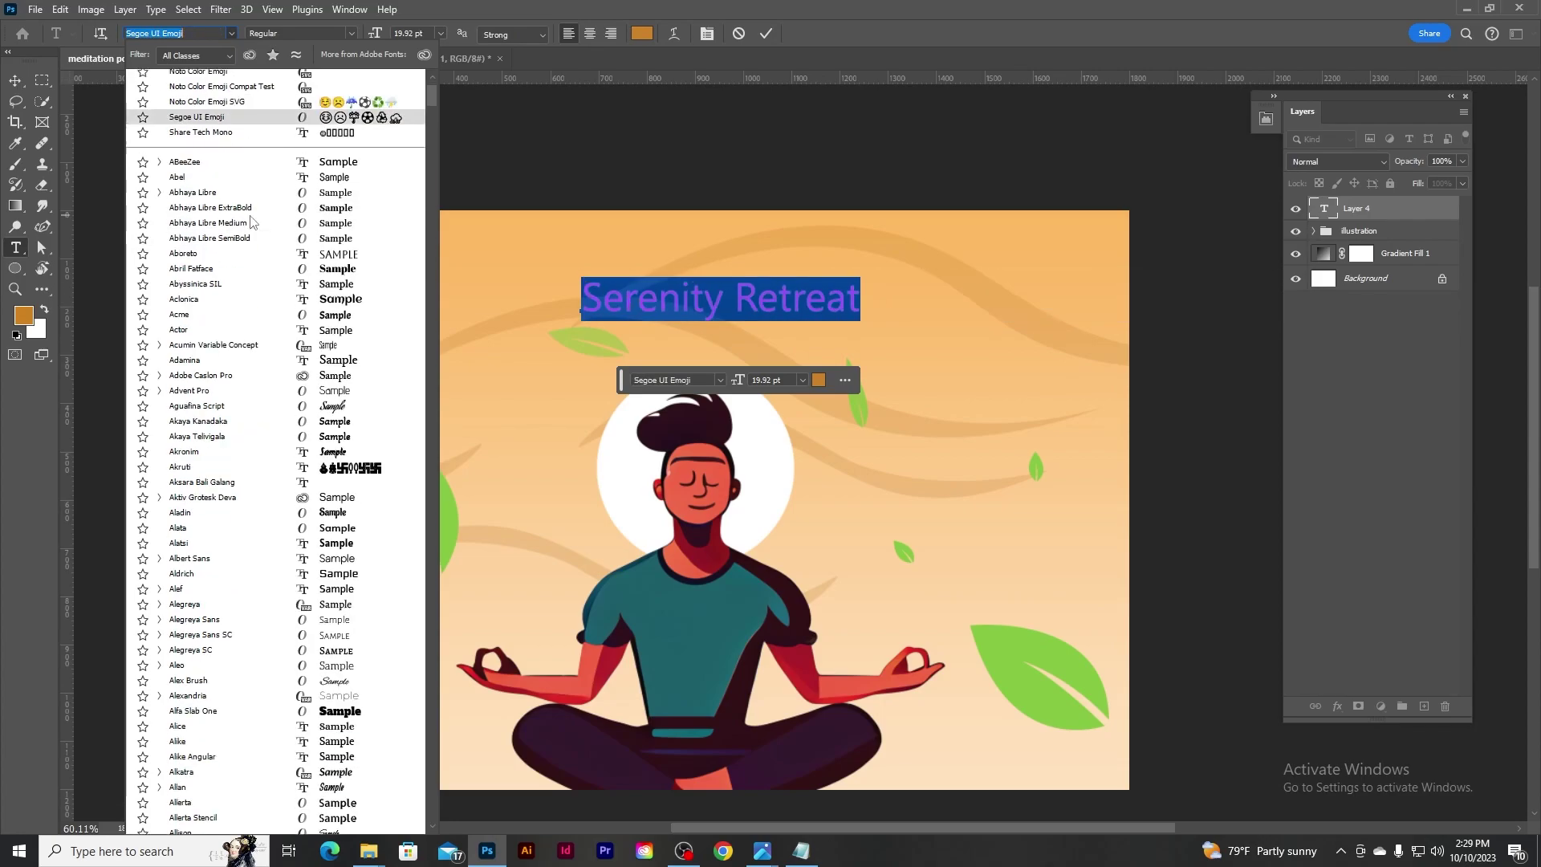
pyautogui.scroll(-10, 241, 354)
pyautogui.scroll(-4, 291, 335)
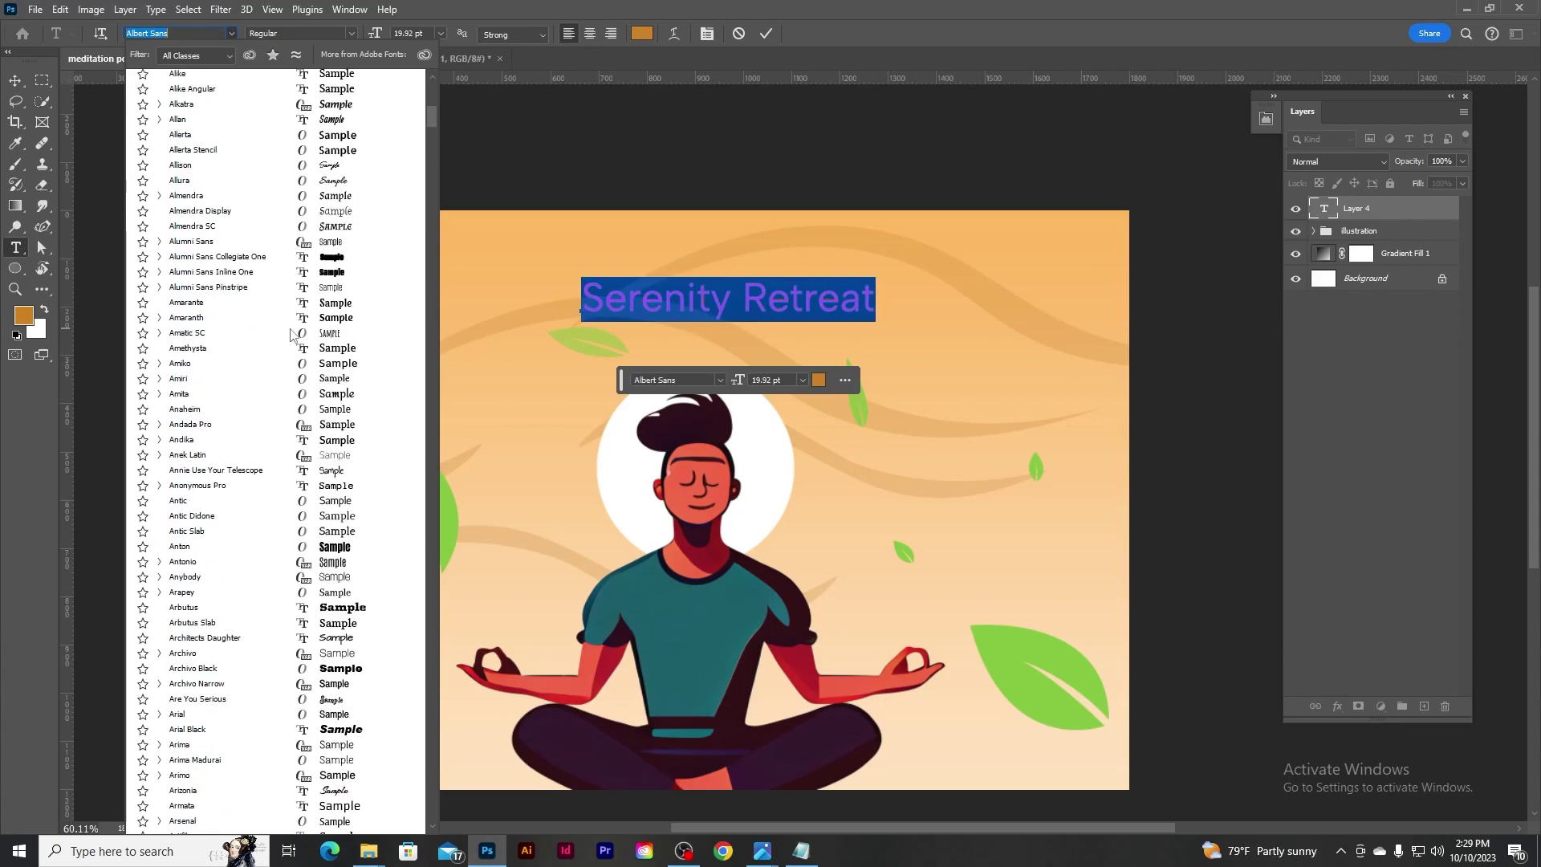
pyautogui.scroll(-4, 291, 335)
pyautogui.scroll(-4, 292, 335)
pyautogui.scroll(-4, 291, 334)
pyautogui.scroll(-5, 291, 335)
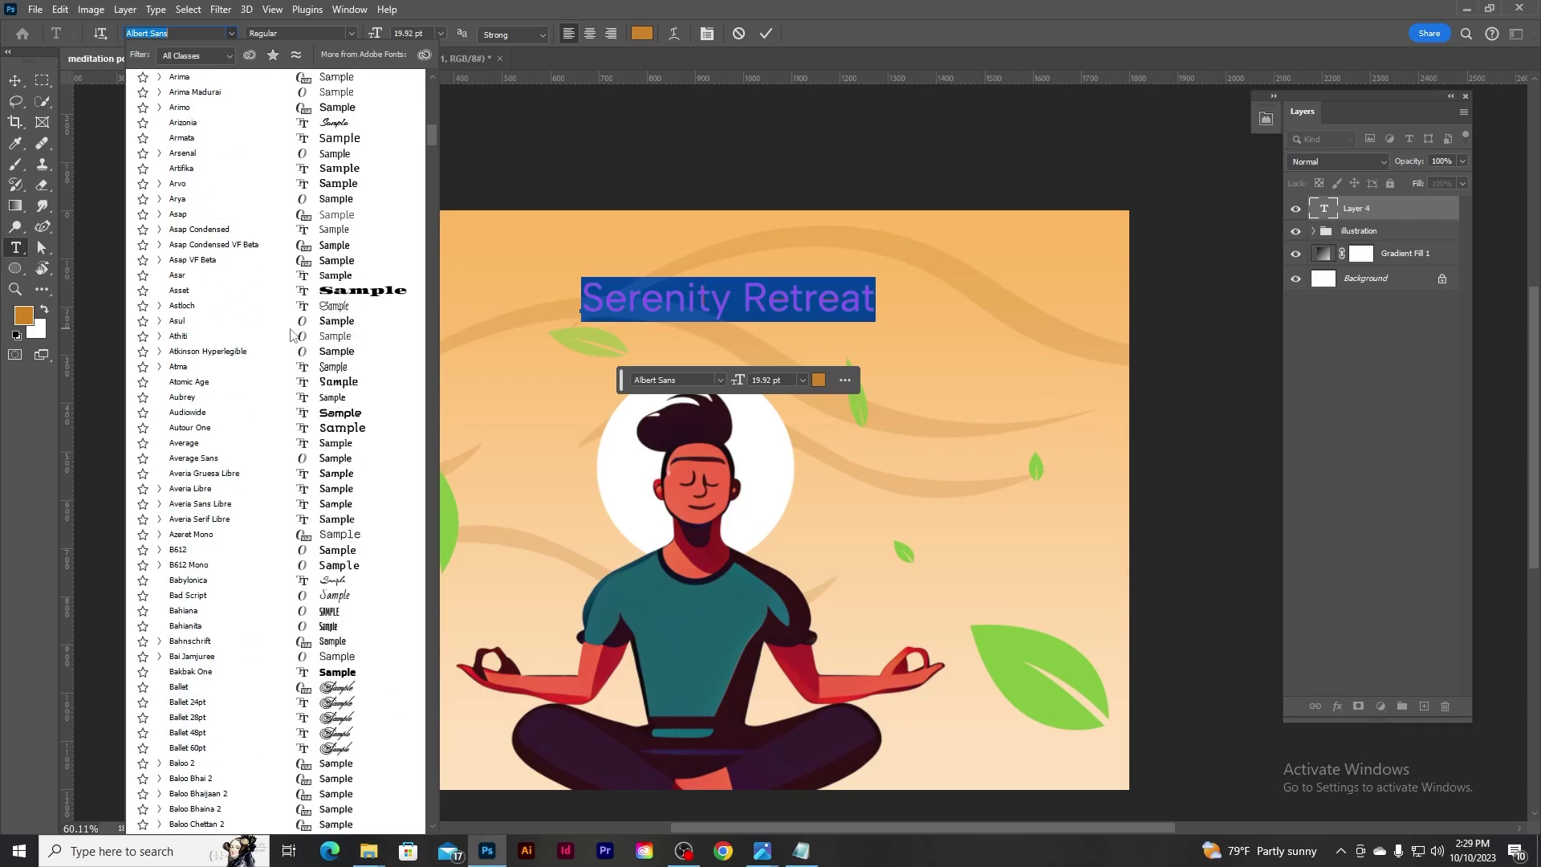
pyautogui.scroll(-3, 291, 334)
pyautogui.scroll(-4, 289, 402)
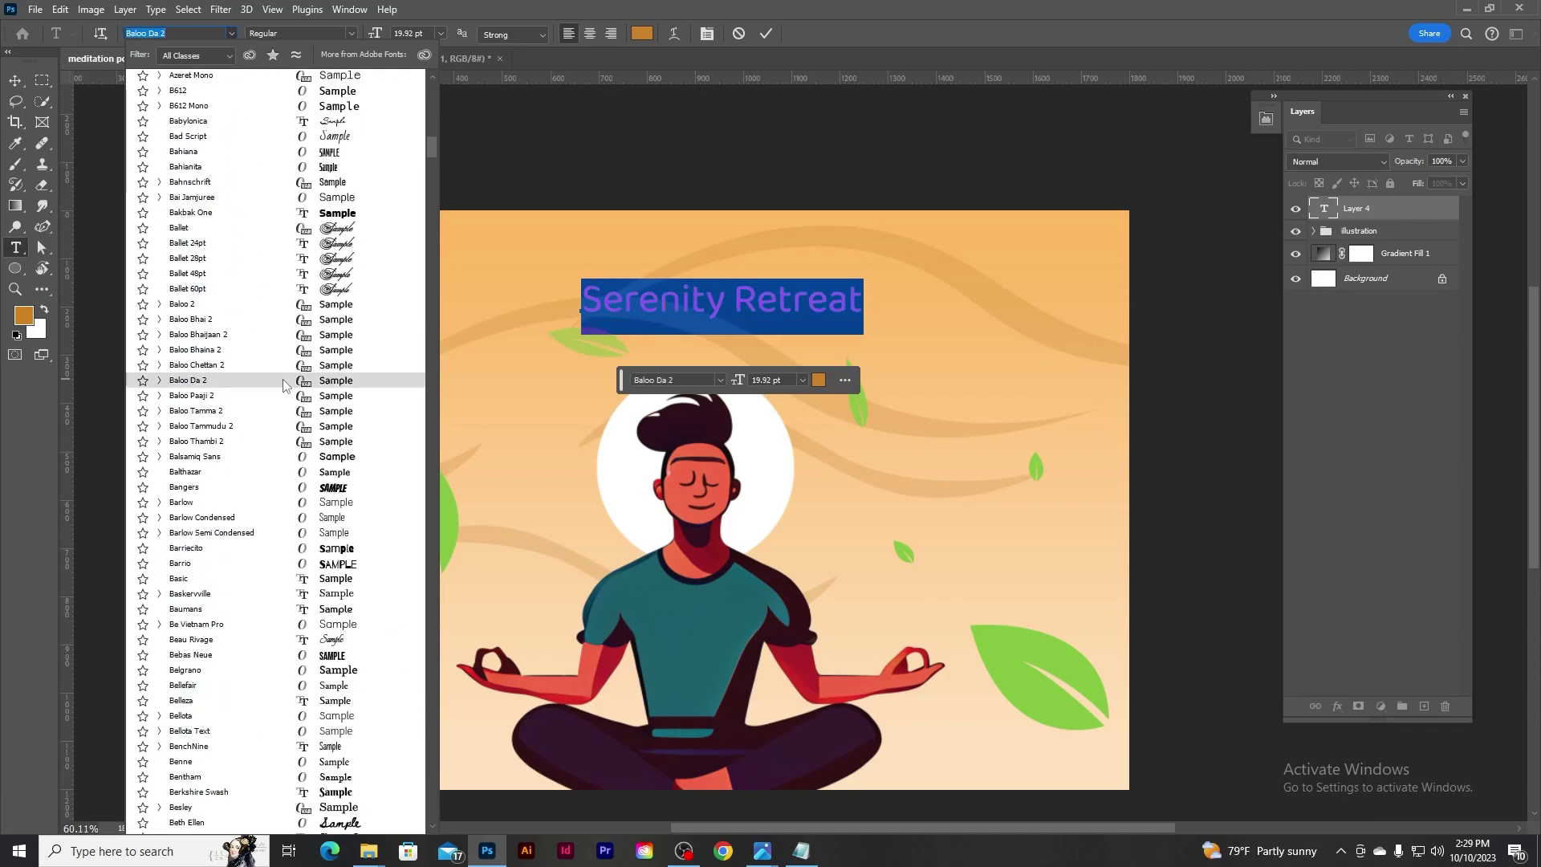
pyautogui.scroll(-4, 285, 522)
pyautogui.scroll(-2, 282, 638)
pyautogui.scroll(-5, 285, 639)
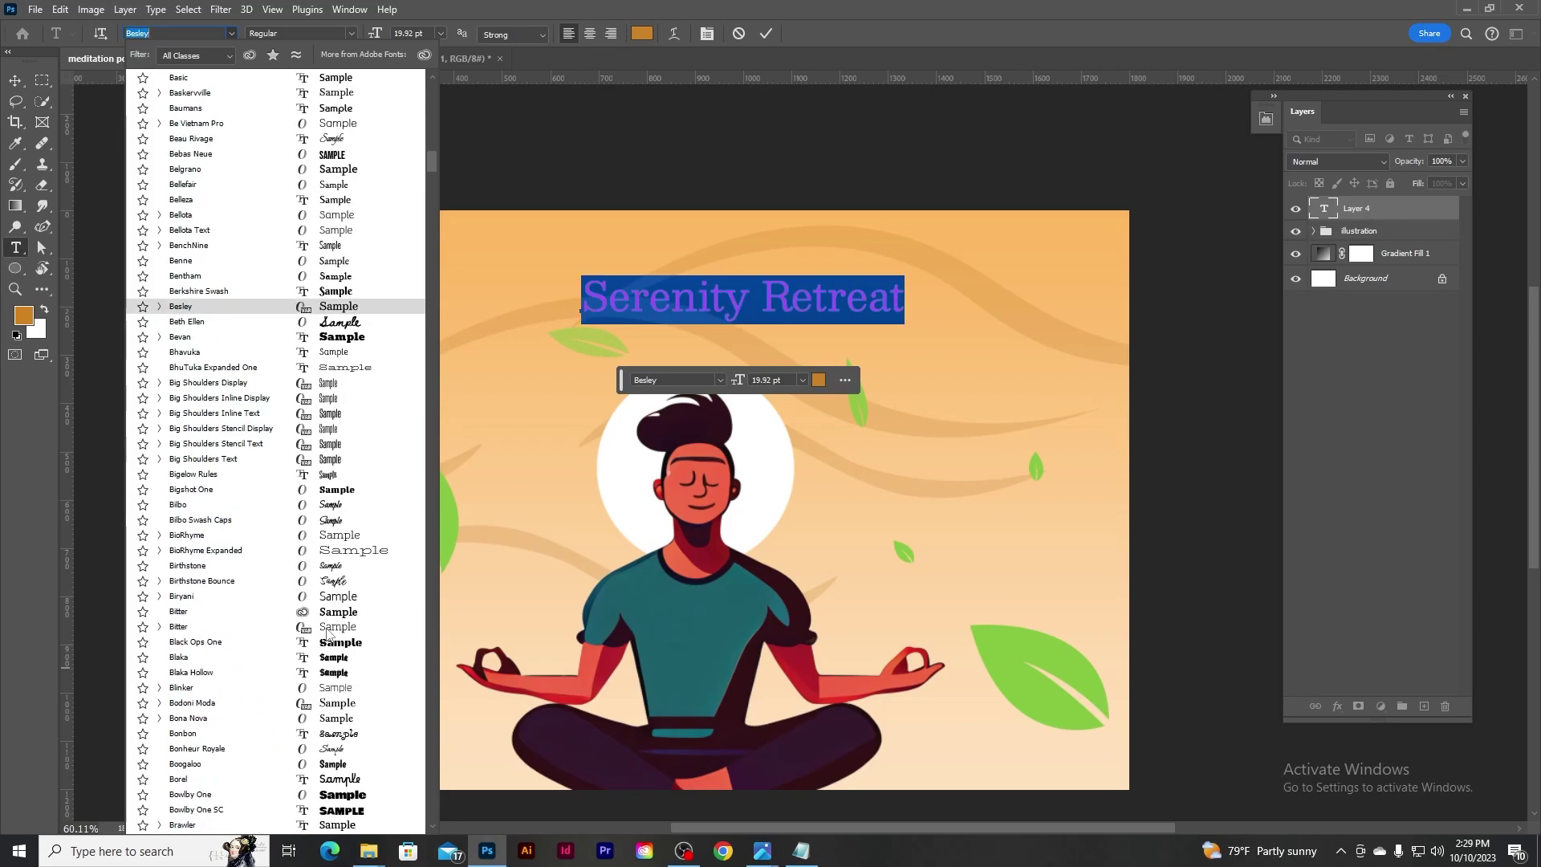
pyautogui.scroll(-6, 305, 630)
pyautogui.scroll(-4, 317, 625)
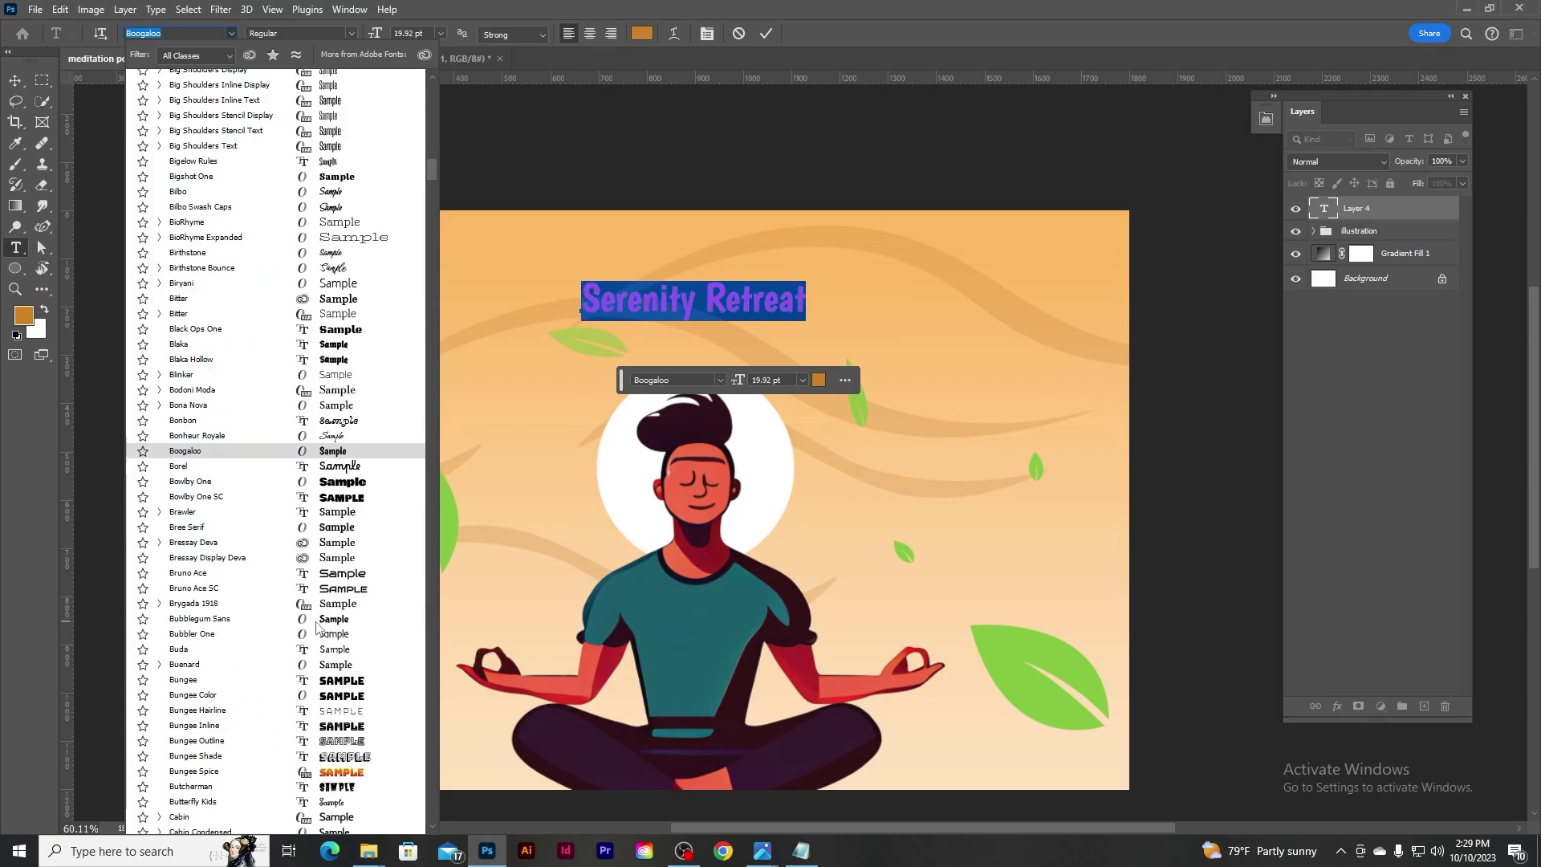
pyautogui.click(317, 624)
pyautogui.click(724, 850)
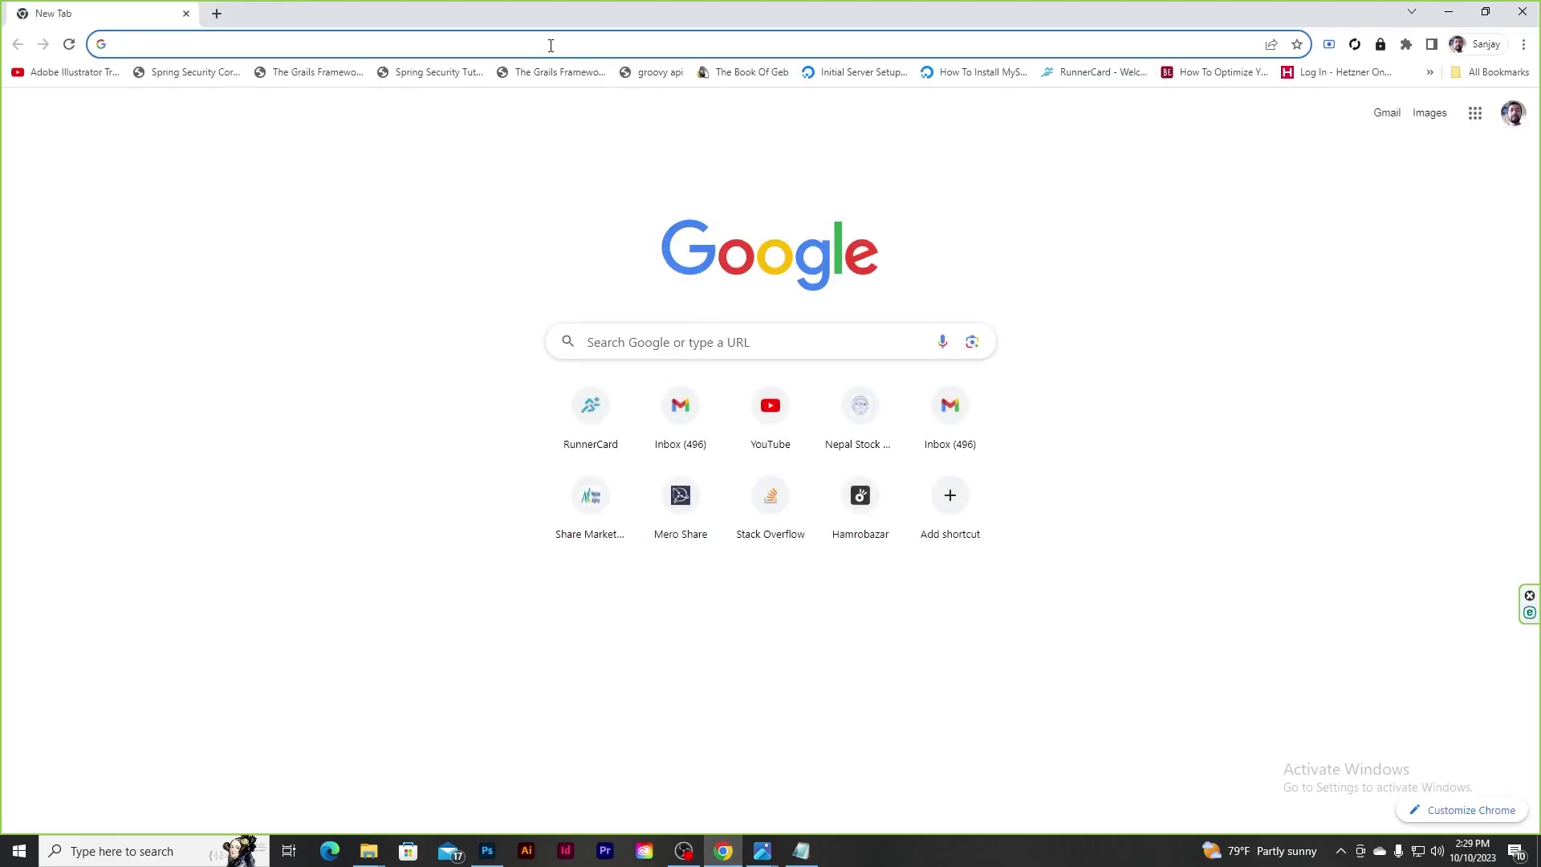
# Search 'google fonts', open the site, and raise the preview size to 70px.
pyautogui.click(550, 46)
pyautogui.write('google fonts')
pyautogui.press('Return')
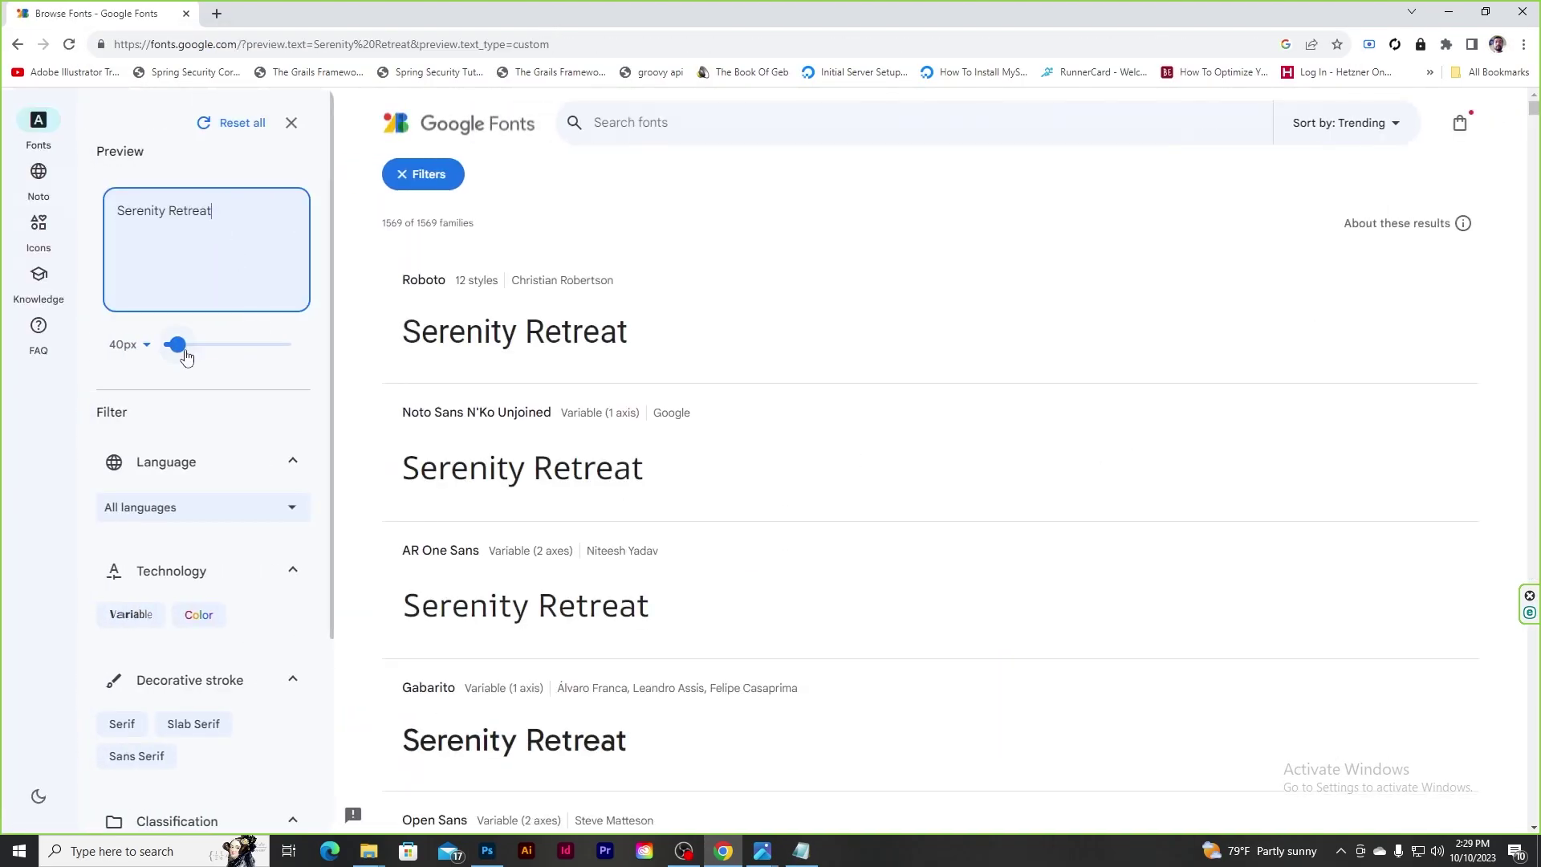
pyautogui.moveTo(185, 356); pyautogui.dragTo(189, 355)
pyautogui.scroll(-3, 158, 470)
# Filter to Display fonts only and scroll through the Serenity Retreat previews.
pyautogui.click(133, 606)
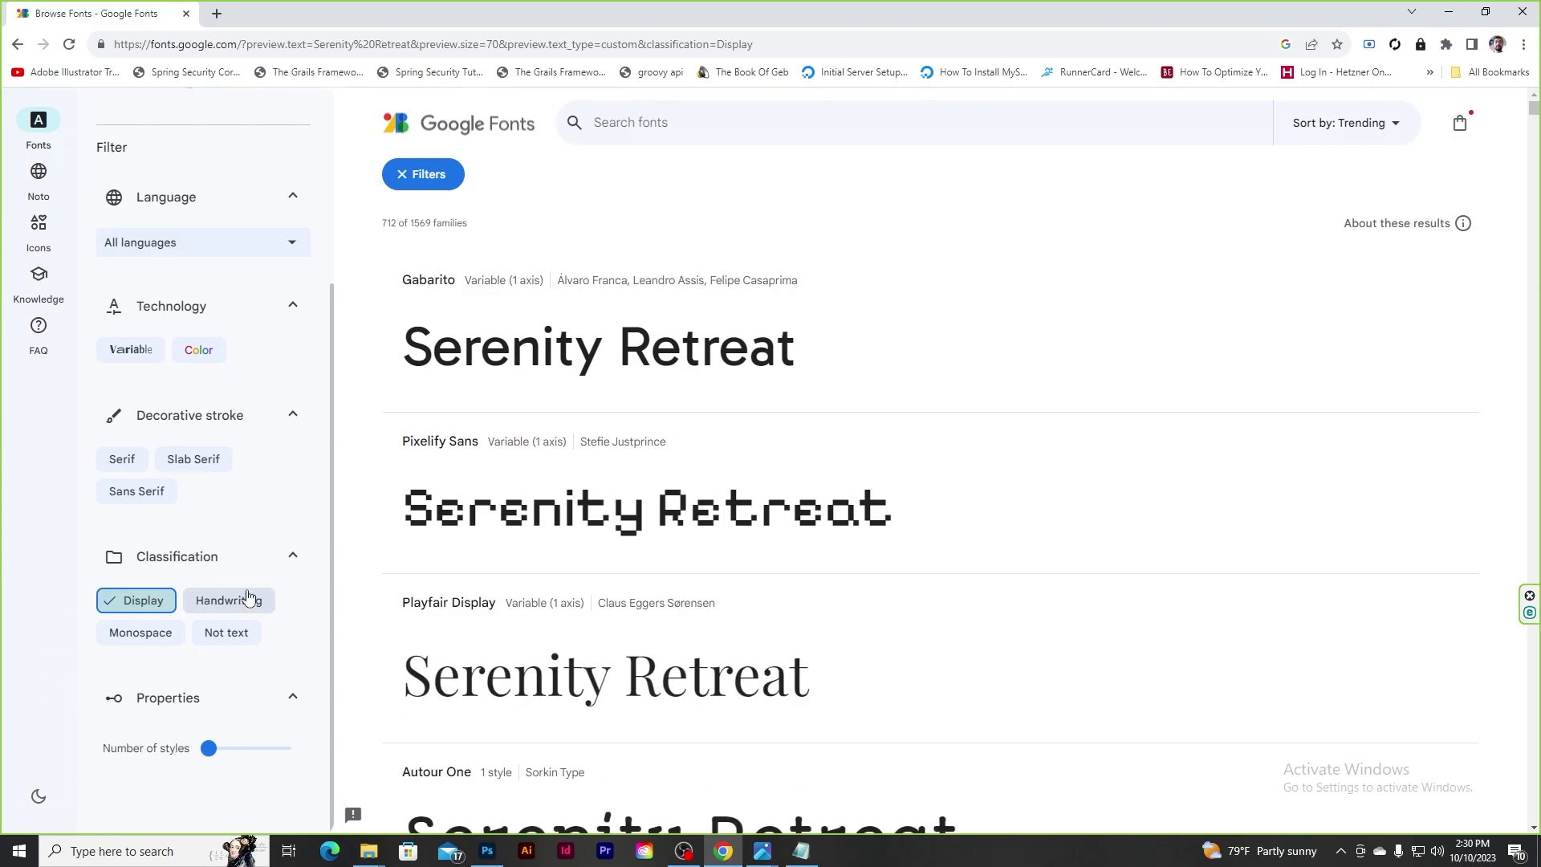
pyautogui.click(253, 606)
pyautogui.click(253, 612)
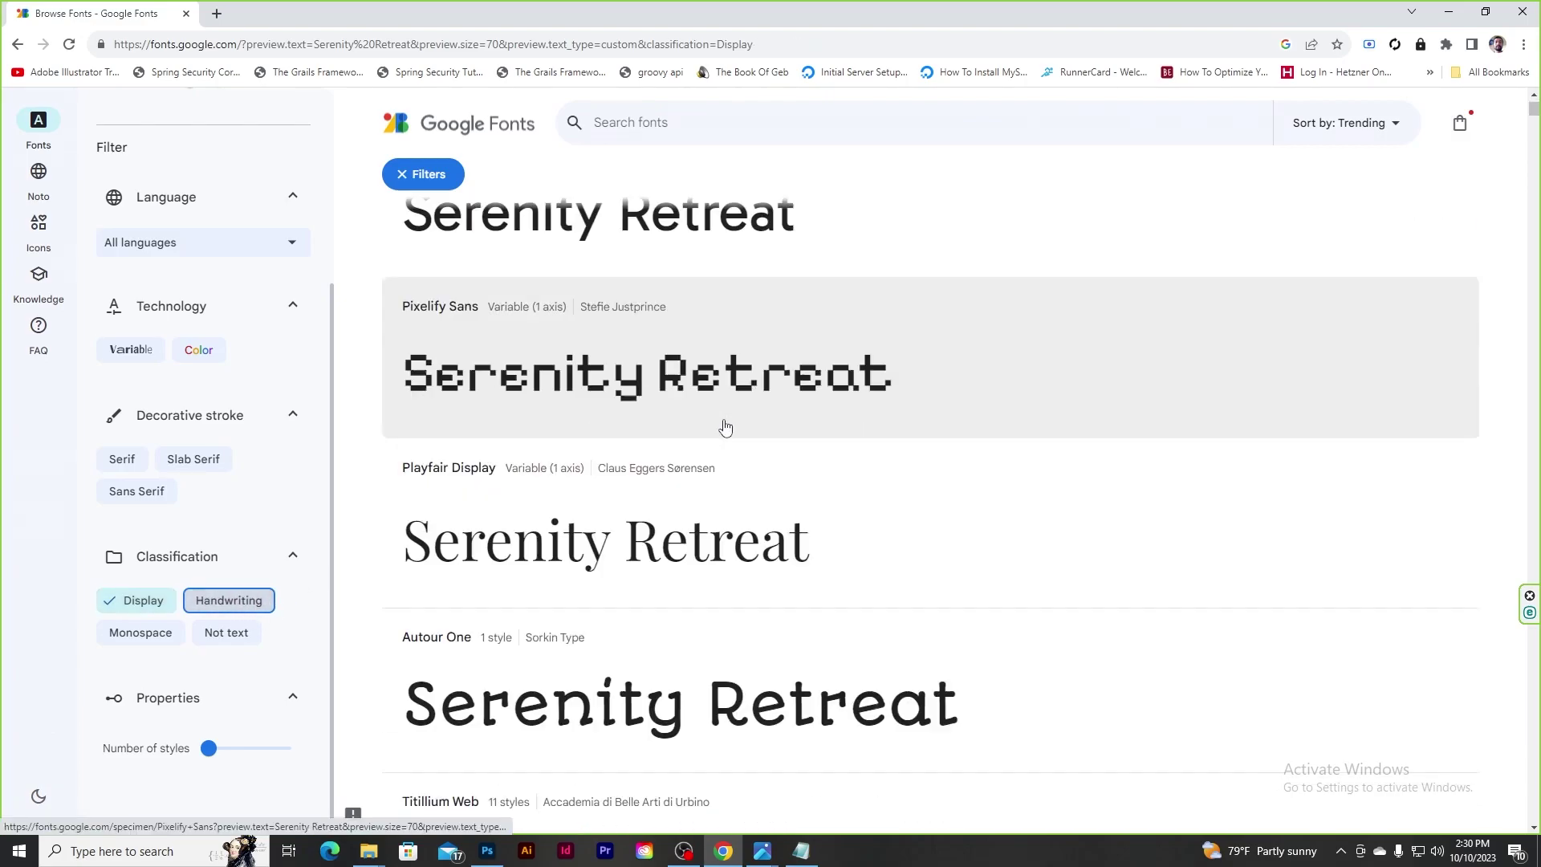
pyautogui.scroll(-5, 586, 414)
pyautogui.scroll(3, 819, 378)
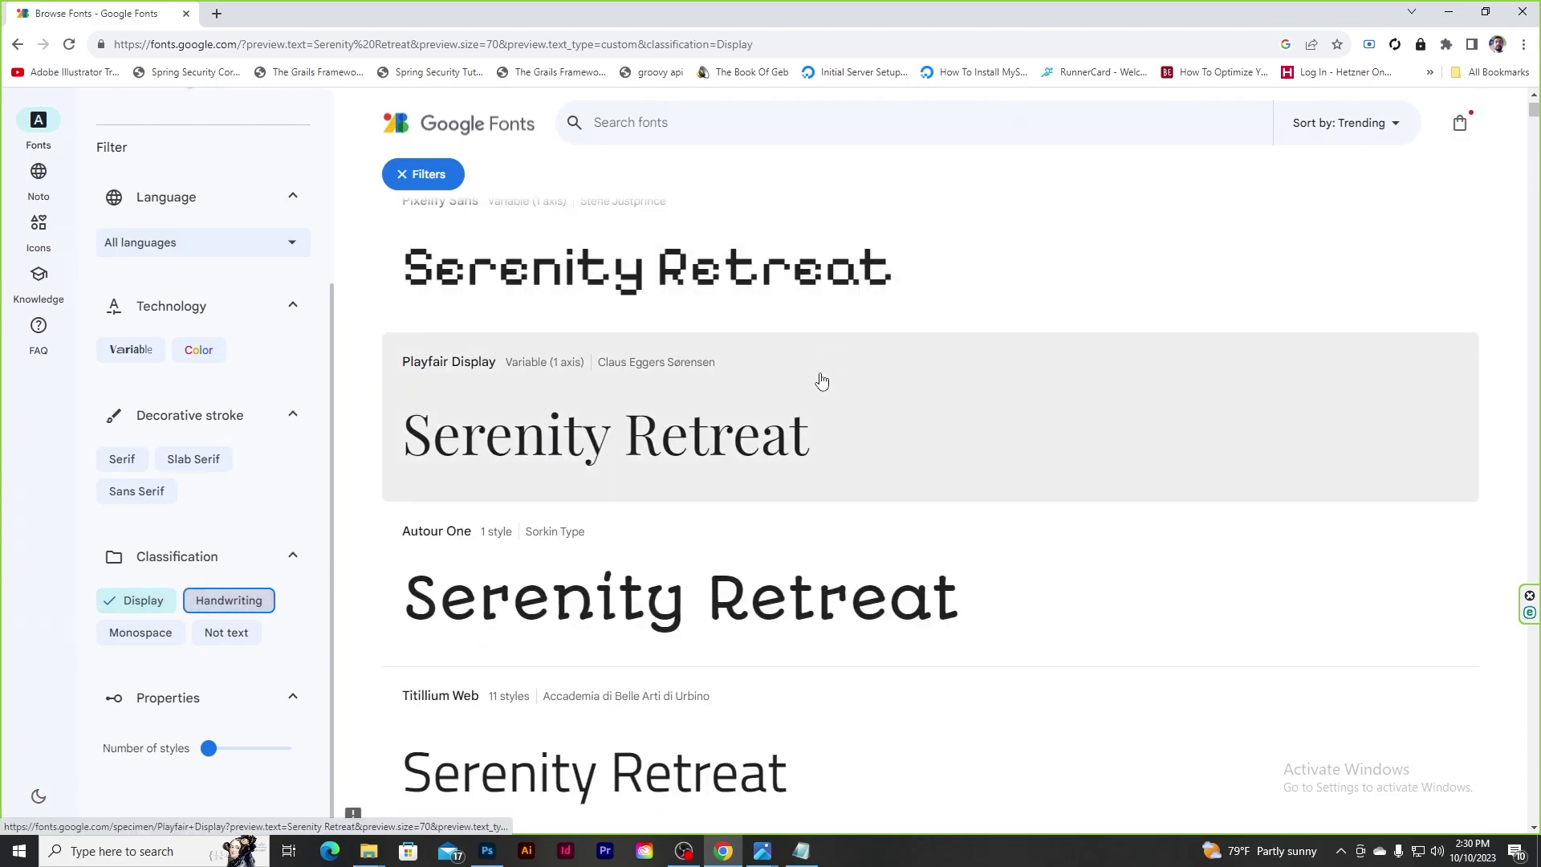
pyautogui.scroll(-3, 819, 379)
pyautogui.scroll(-5, 819, 379)
pyautogui.scroll(-5, 821, 380)
pyautogui.scroll(-3, 821, 381)
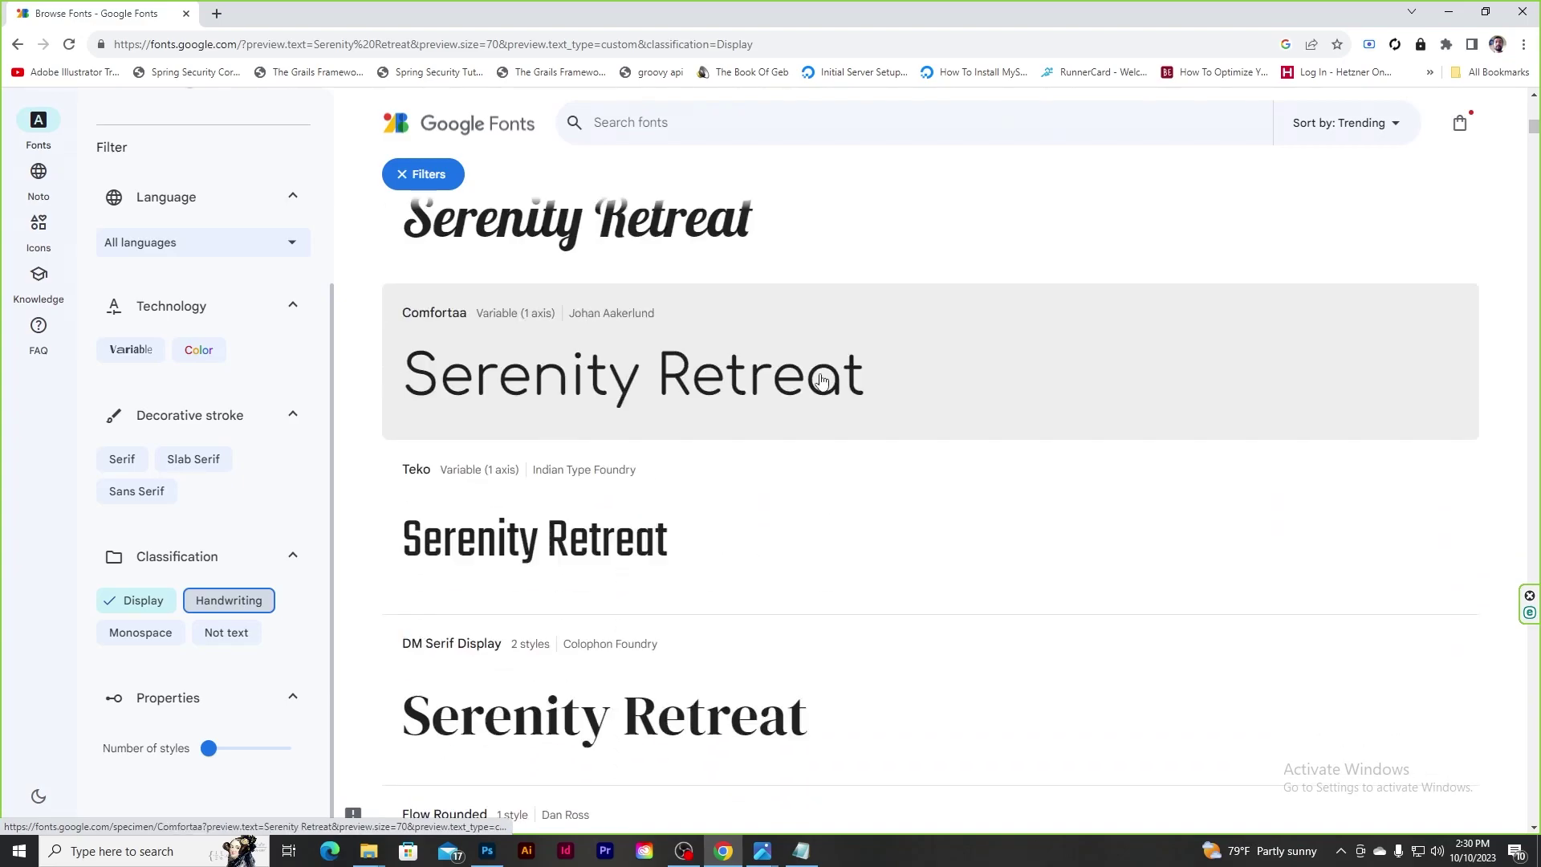
pyautogui.scroll(-5, 821, 381)
pyautogui.scroll(-5, 821, 380)
pyautogui.scroll(-5, 821, 380)
pyautogui.scroll(-5, 821, 380)
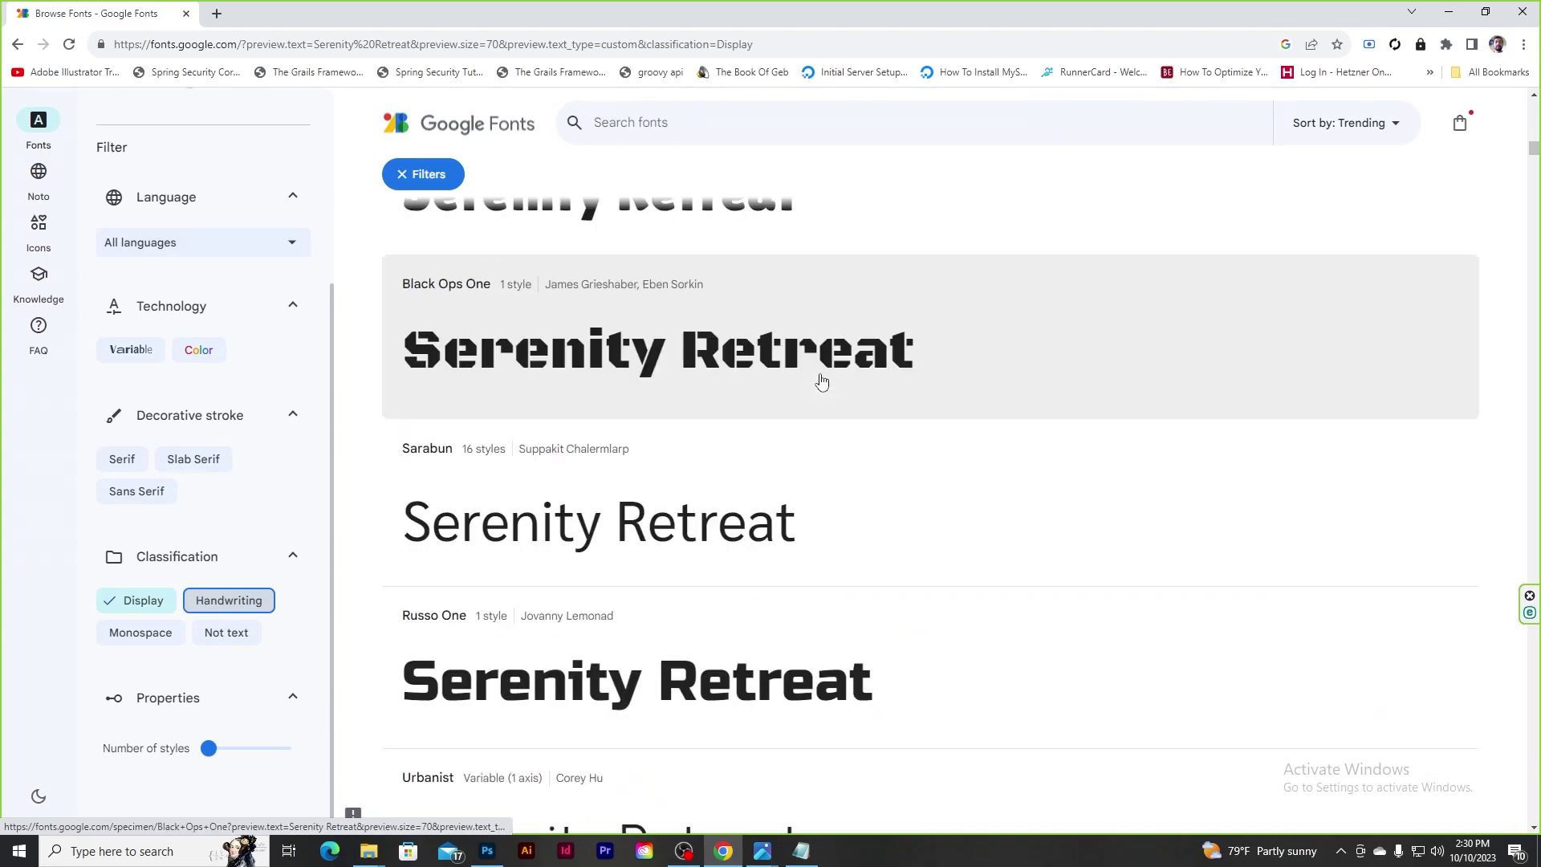
pyautogui.scroll(-5, 821, 380)
pyautogui.scroll(-5, 821, 380)
pyautogui.scroll(-5, 821, 380)
pyautogui.scroll(-2, 821, 381)
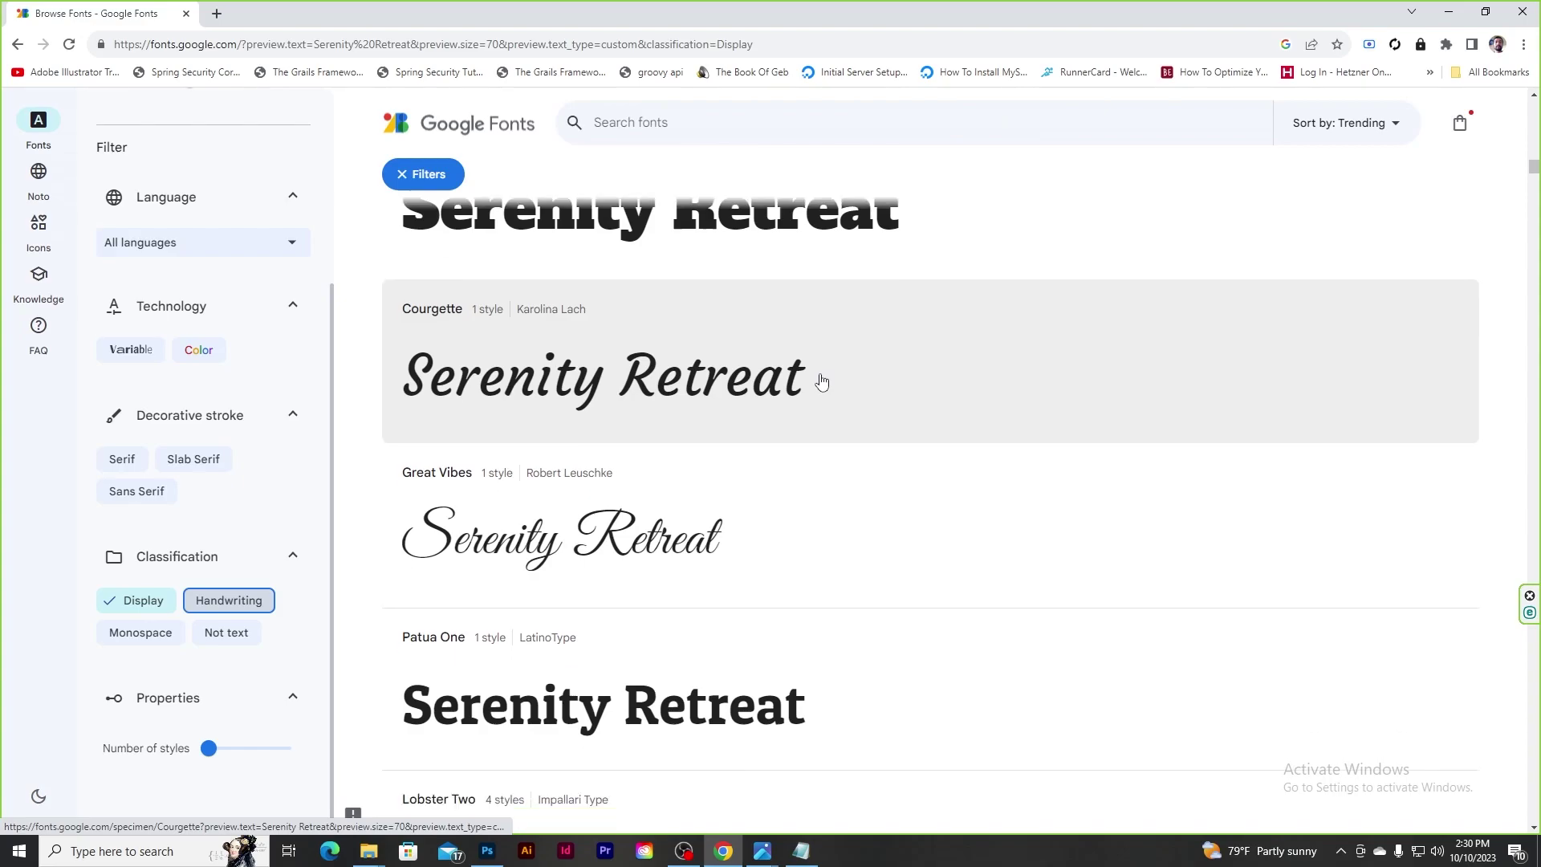
pyautogui.scroll(-5, 821, 380)
pyautogui.scroll(-5, 821, 380)
pyautogui.scroll(-5, 821, 380)
pyautogui.scroll(-5, 821, 380)
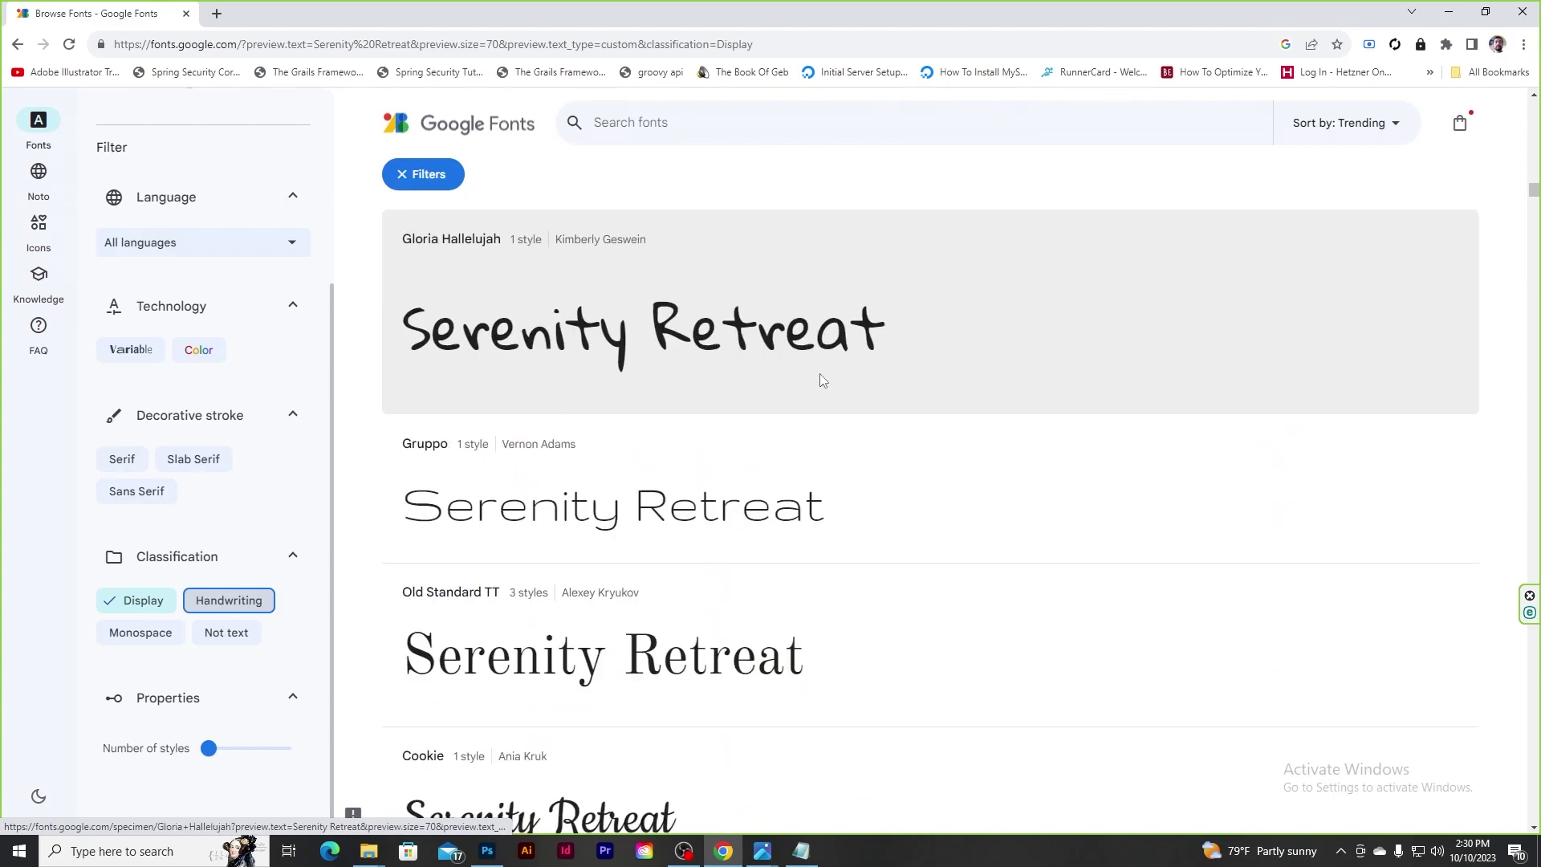
pyautogui.scroll(4, 908, 451)
pyautogui.scroll(2, 1043, 361)
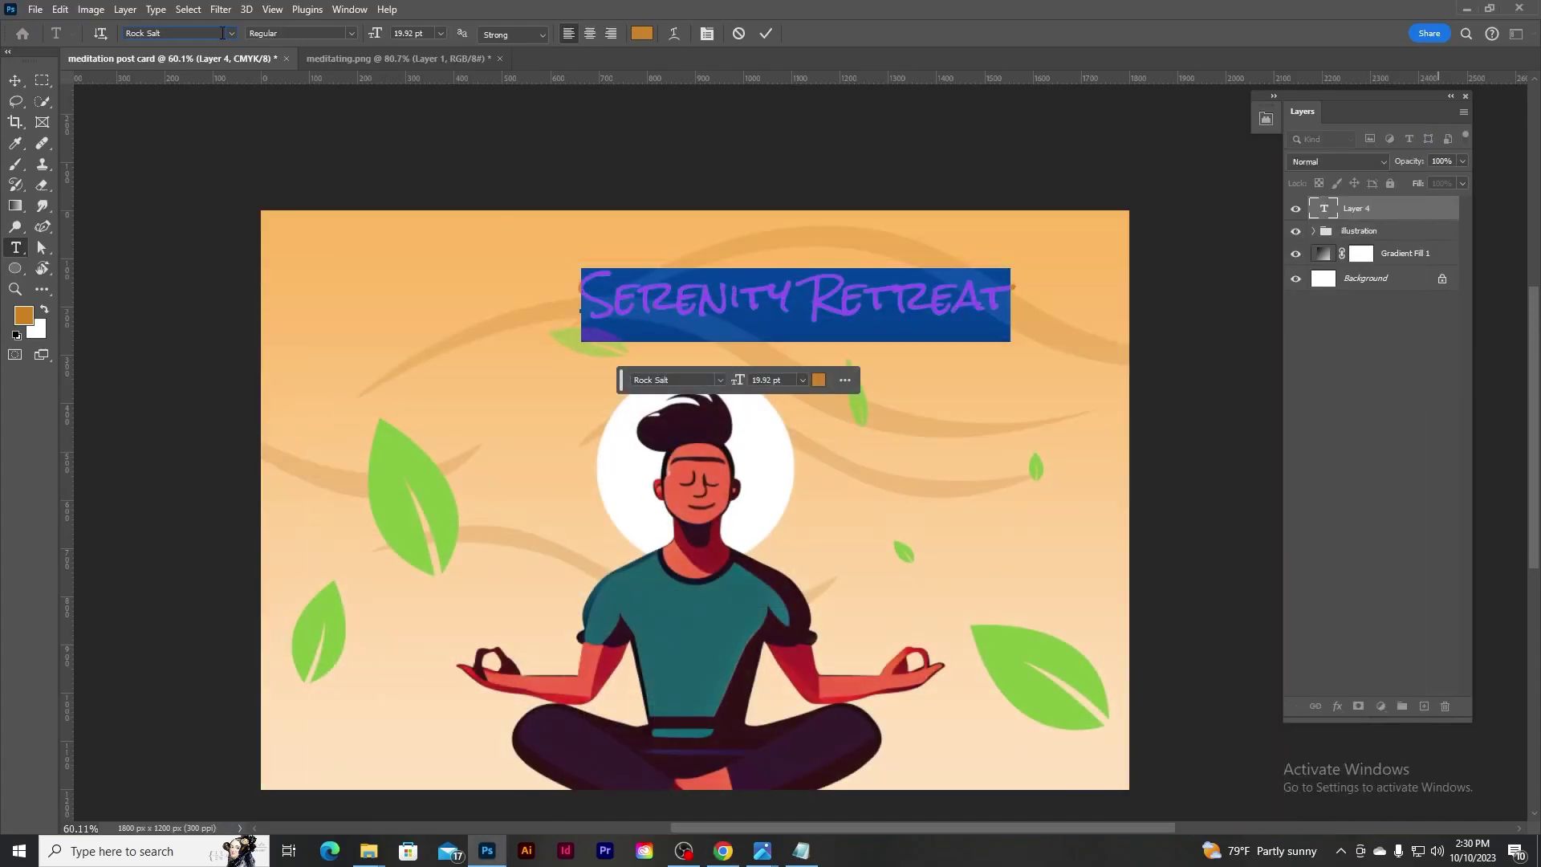
# Set the title font to Kaushan Script via the Character panel.
pyautogui.click(350, 9)
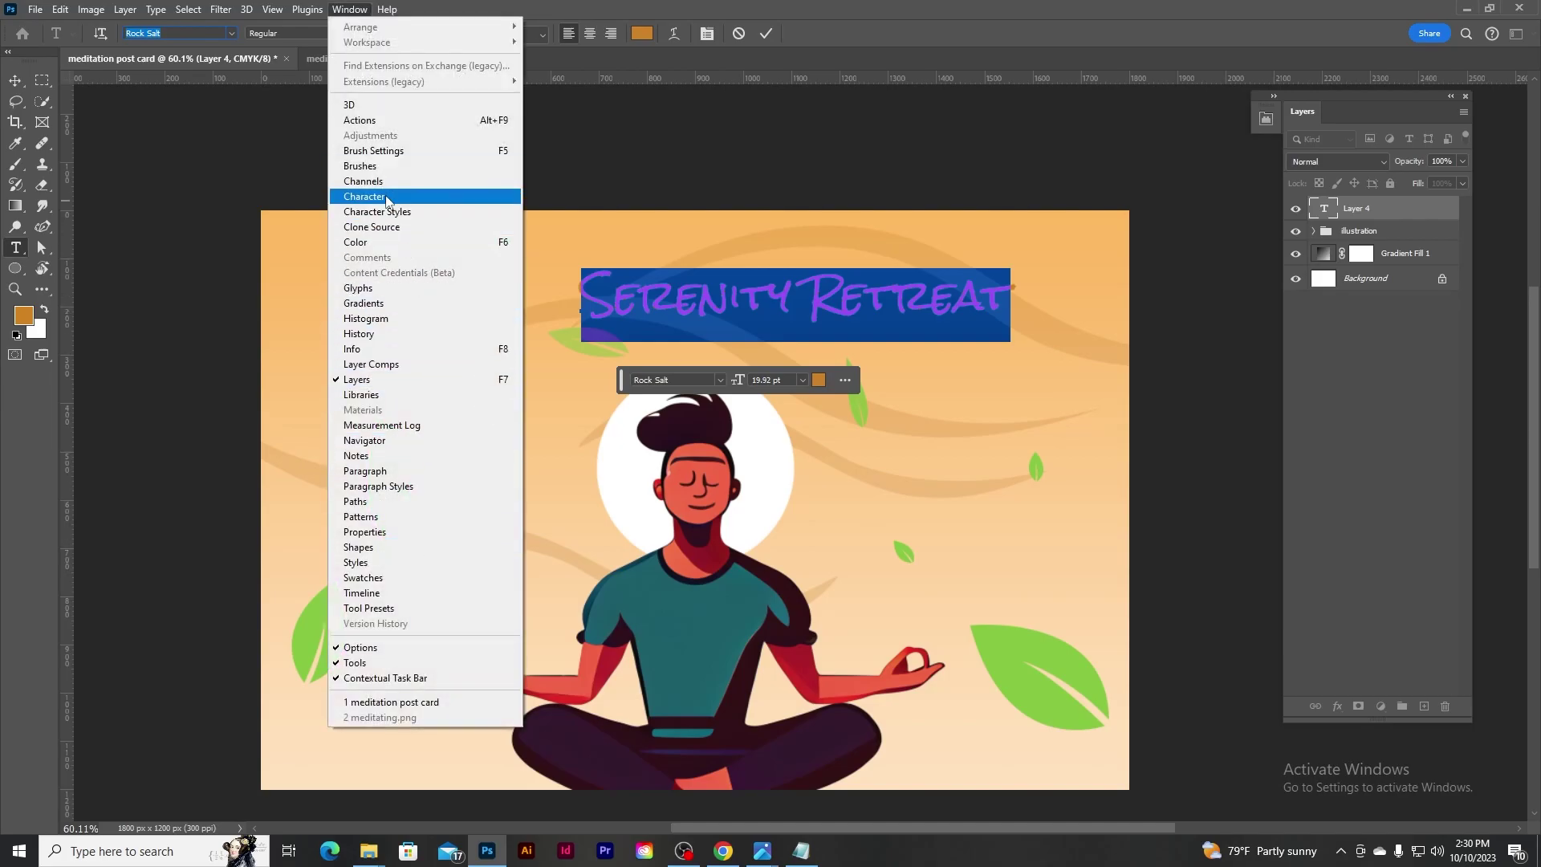
pyautogui.click(377, 199)
pyautogui.click(120, 172)
pyautogui.write('Kaushan Script')
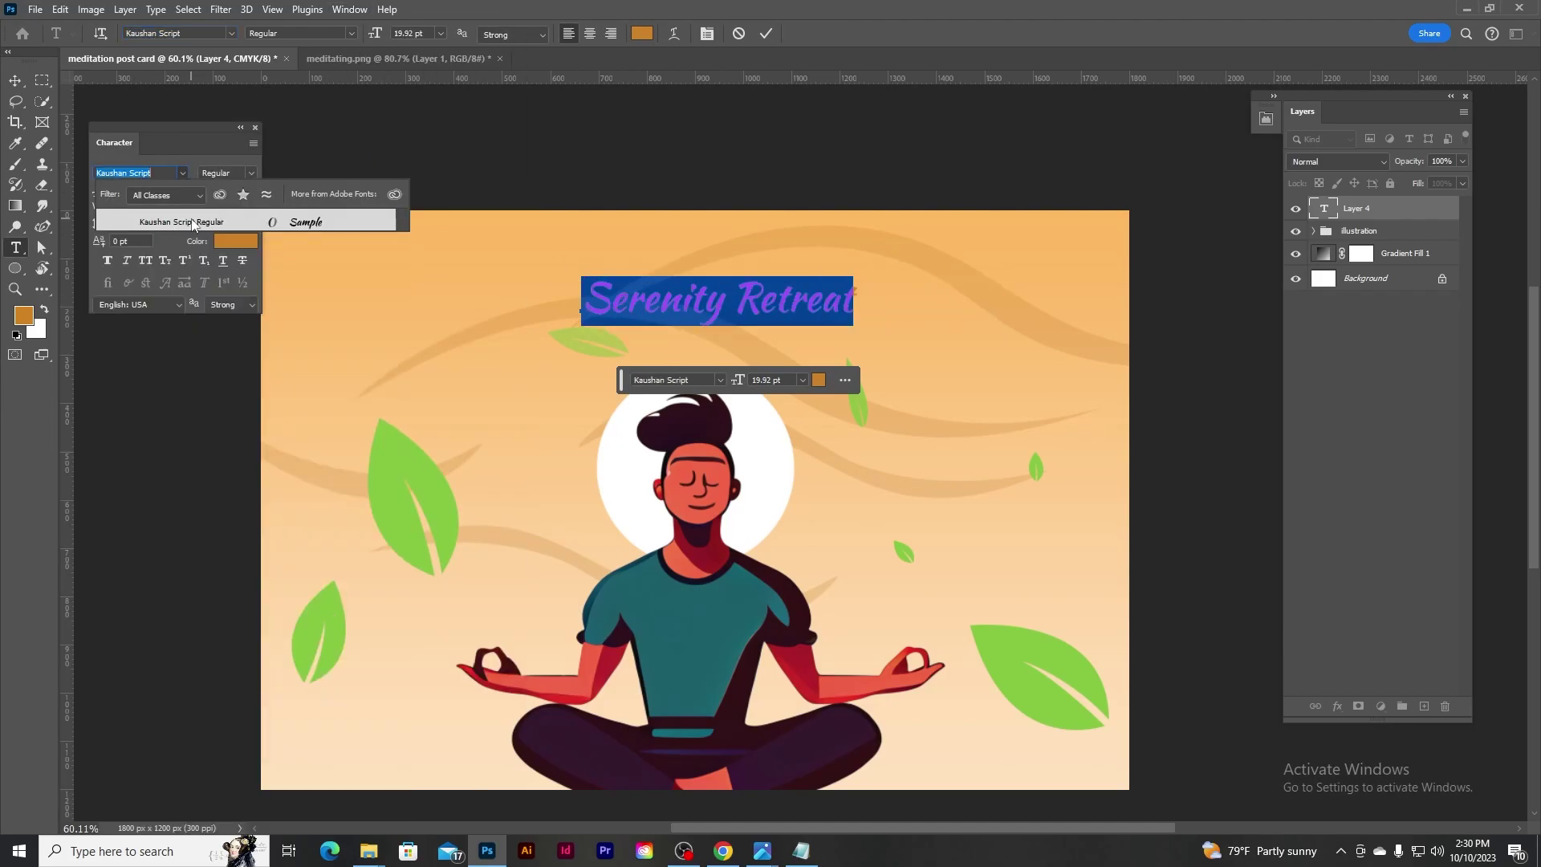
pyautogui.click(193, 222)
pyautogui.click(764, 35)
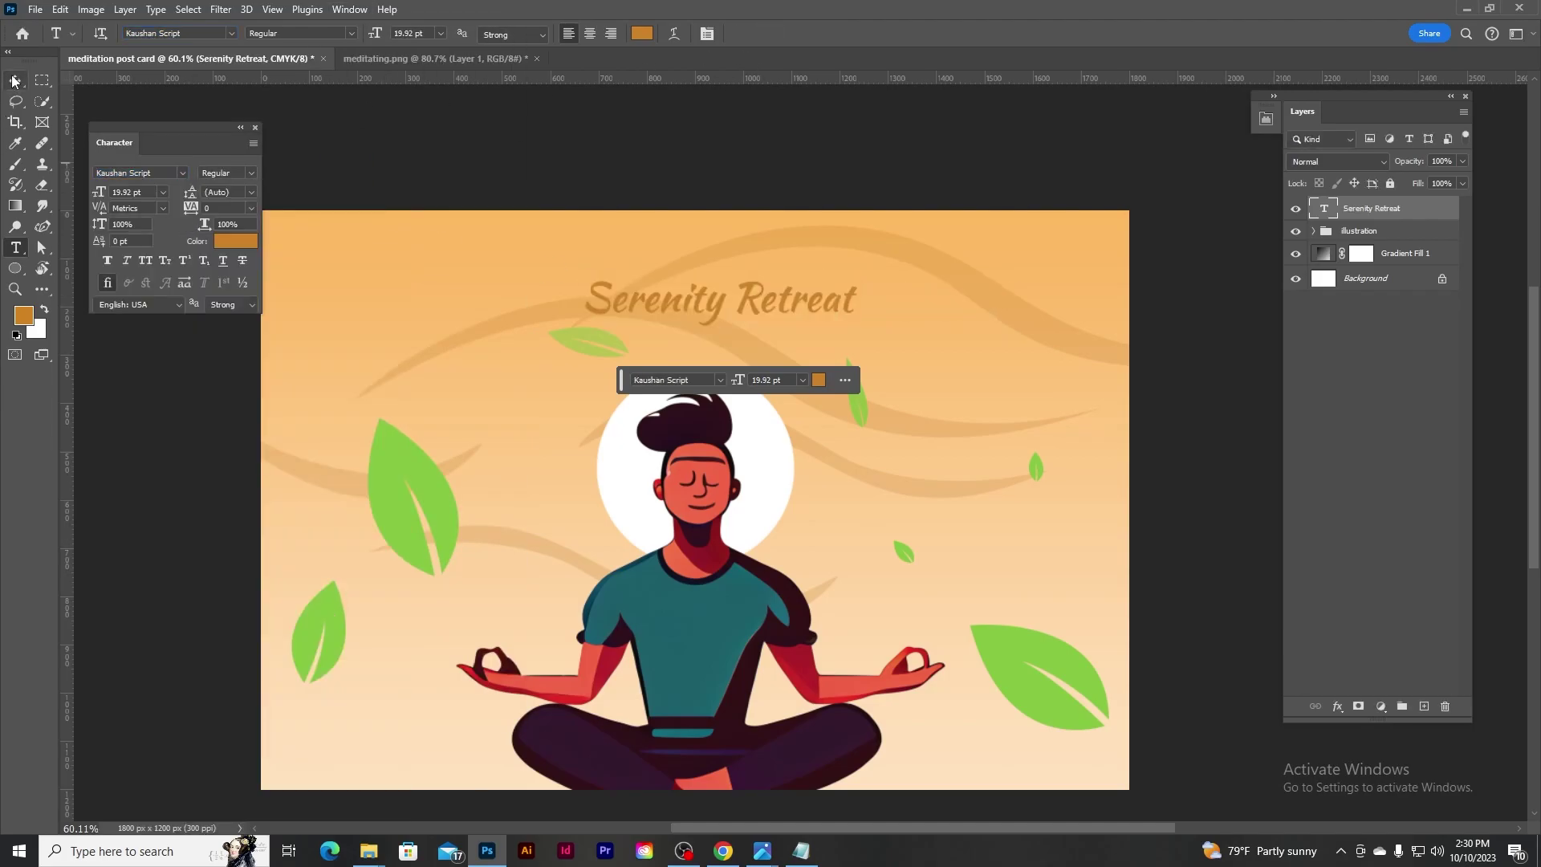
# Scale the title up and centre it horizontally near the top of the postcard.
pyautogui.hotkey('ctrl', 't')
pyautogui.moveTo(833, 275); pyautogui.dragTo(930, 213)
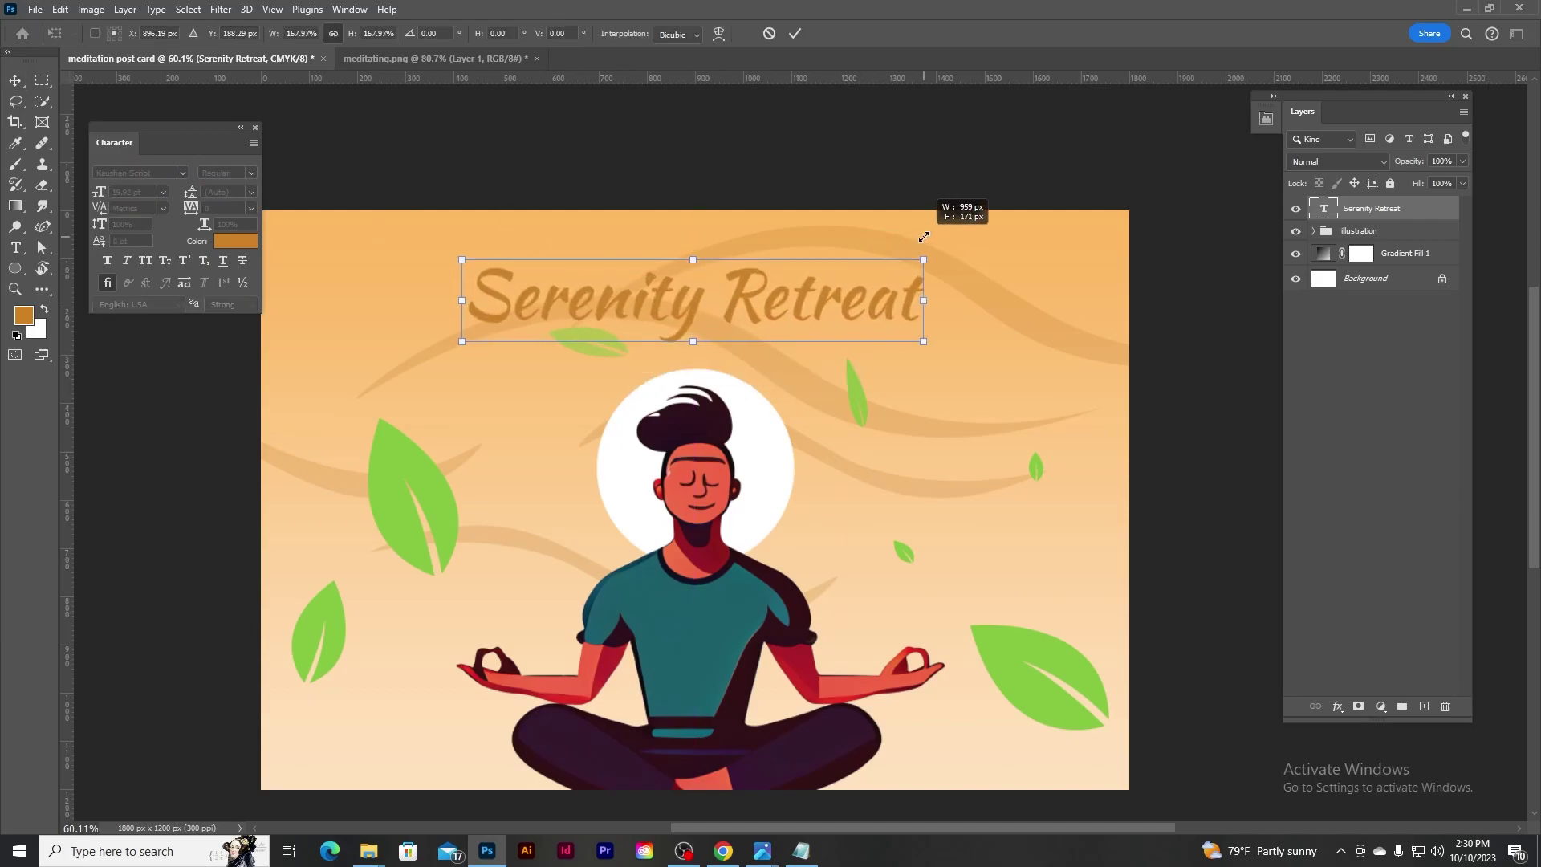
pyautogui.click(794, 33)
pyautogui.moveTo(799, 265); pyautogui.dragTo(792, 241)
pyautogui.hotkey('ctrl', 'a')
pyautogui.click(368, 33)
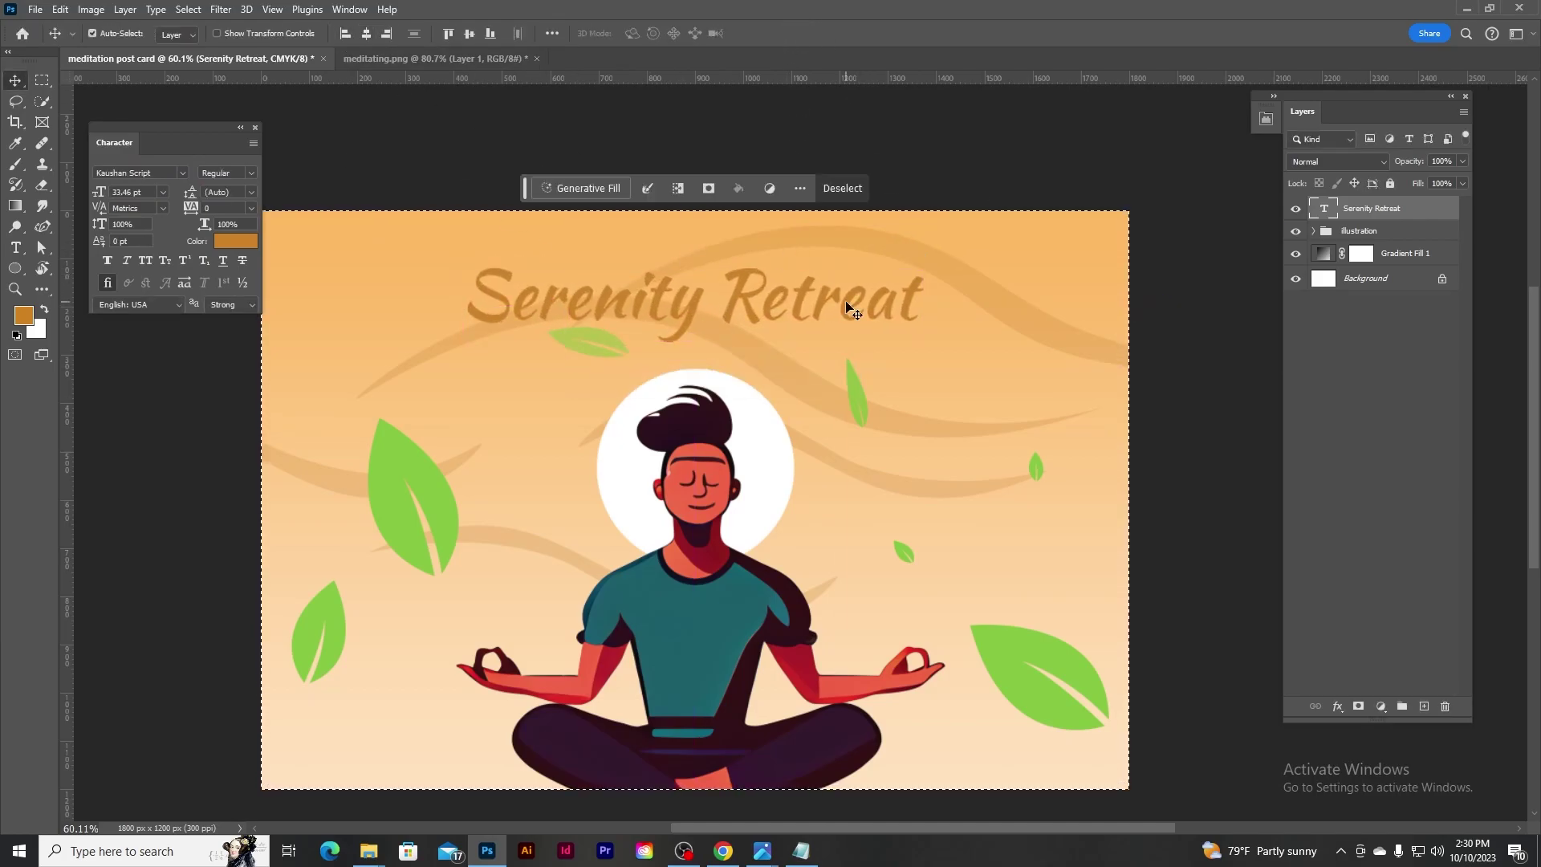
pyautogui.hotkey('ctrl', 'd')
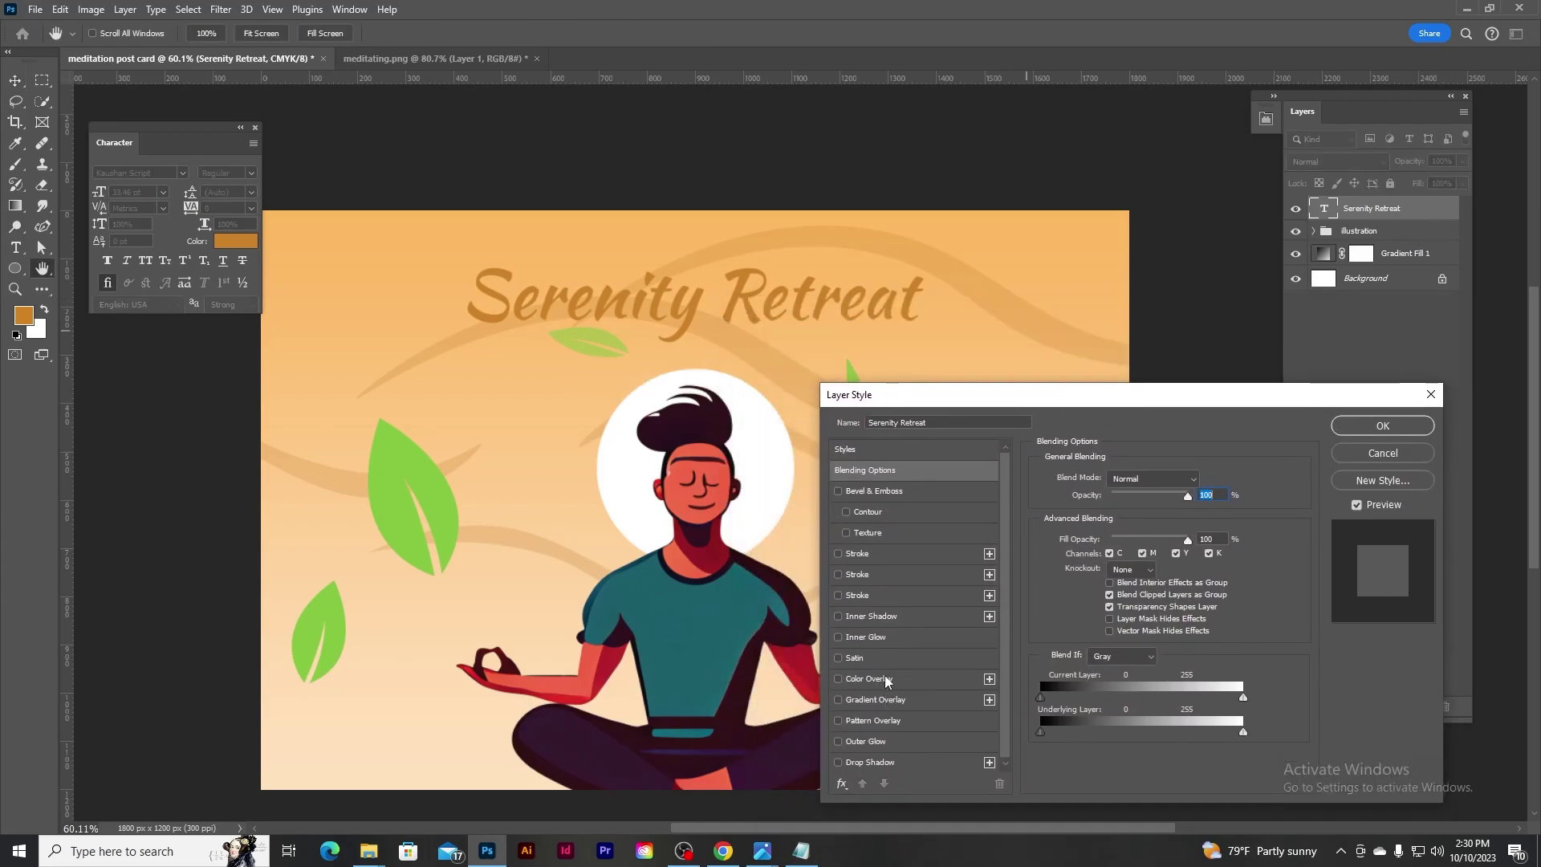
# Add a stroke to the title in red sampled from the artwork.
pyautogui.click(886, 557)
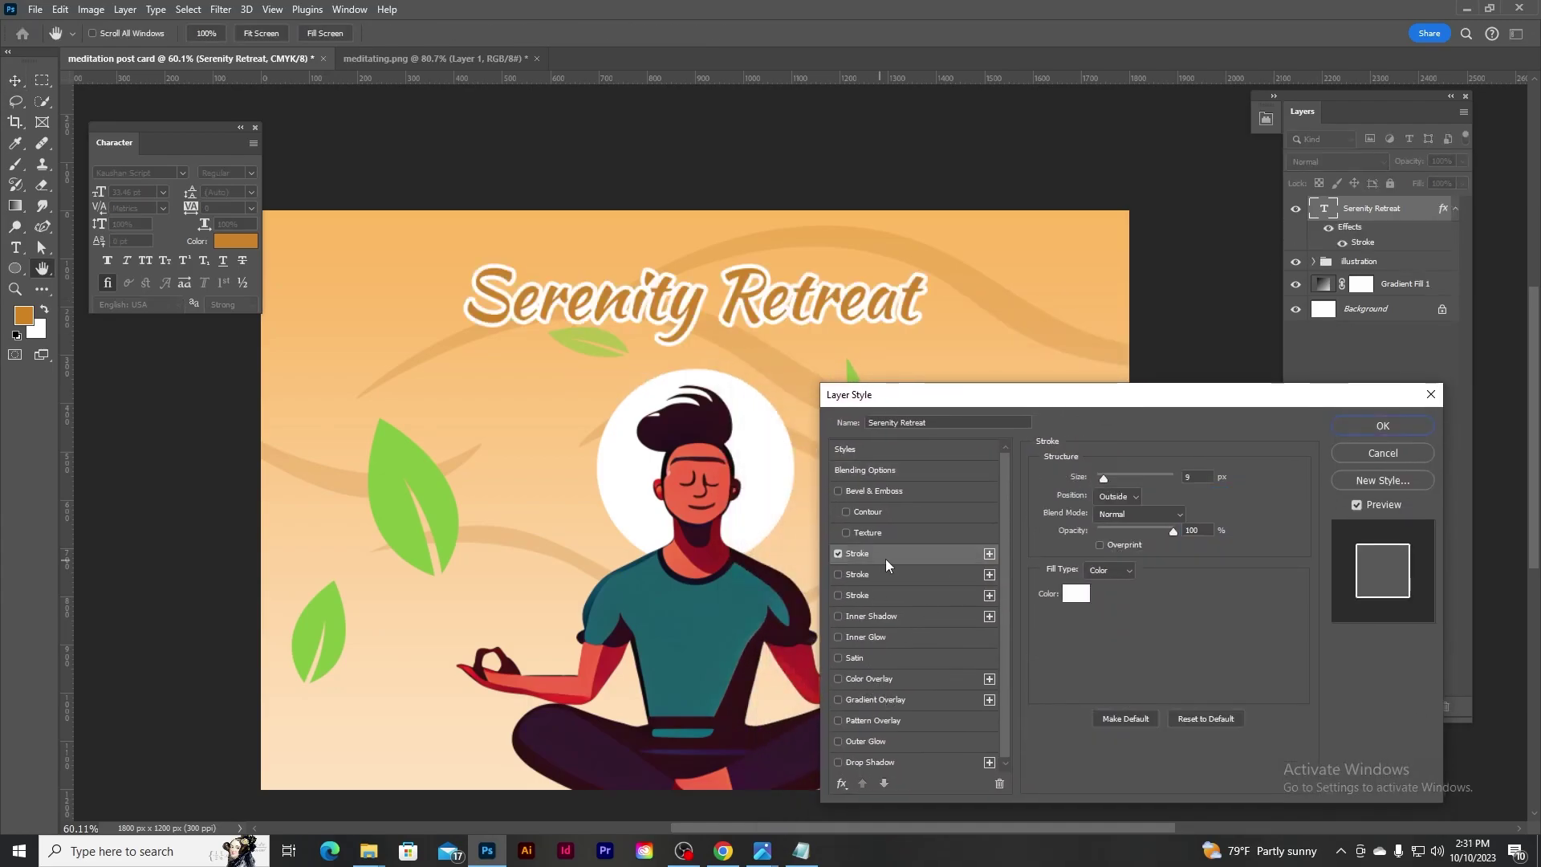
pyautogui.click(1076, 594)
pyautogui.click(594, 656)
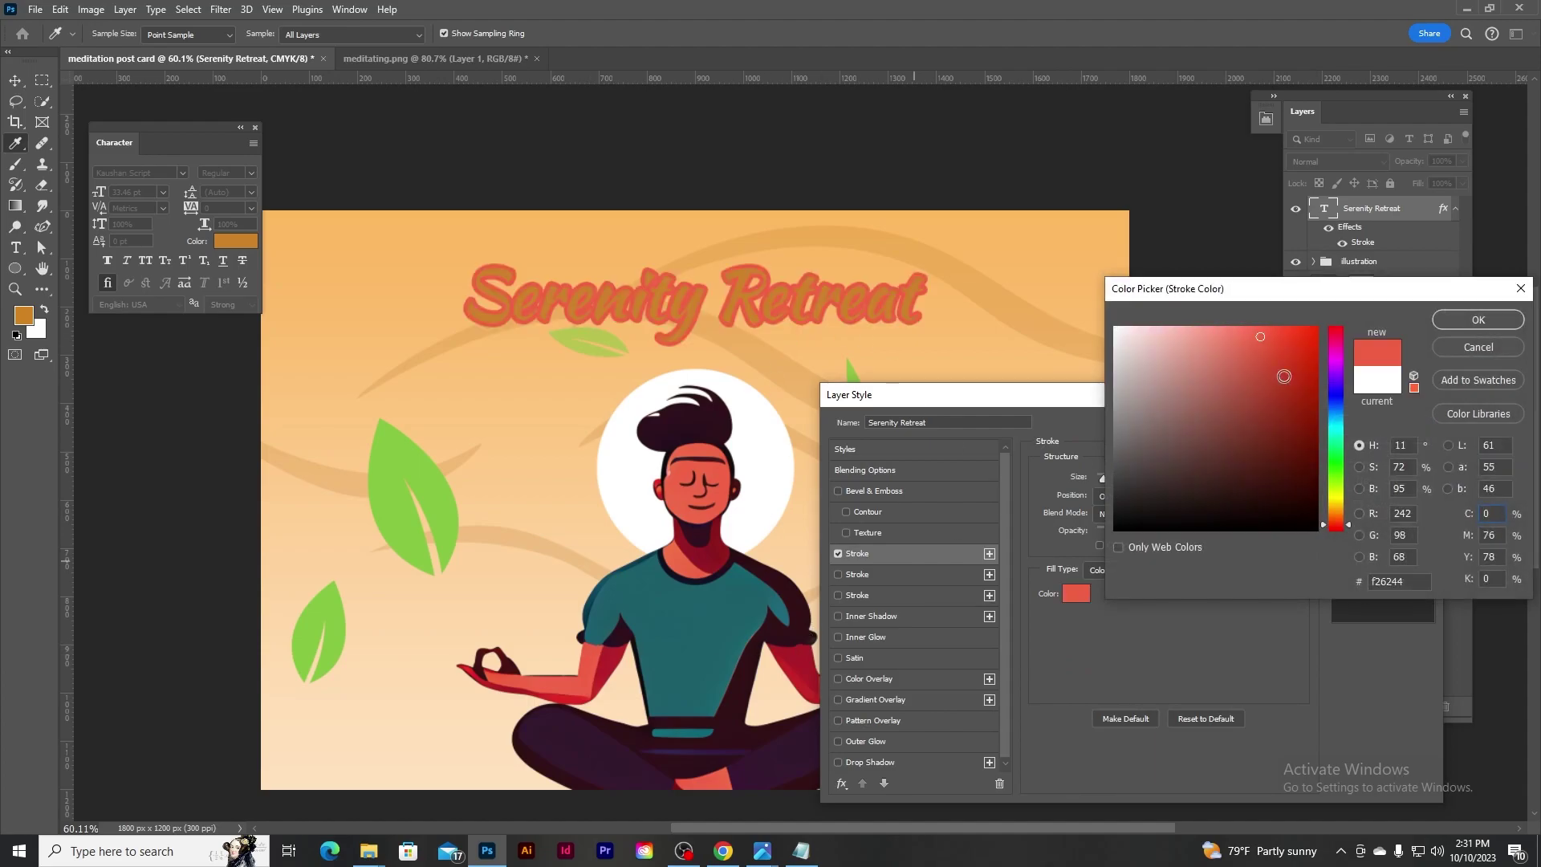
pyautogui.click(1444, 321)
pyautogui.press('Return')
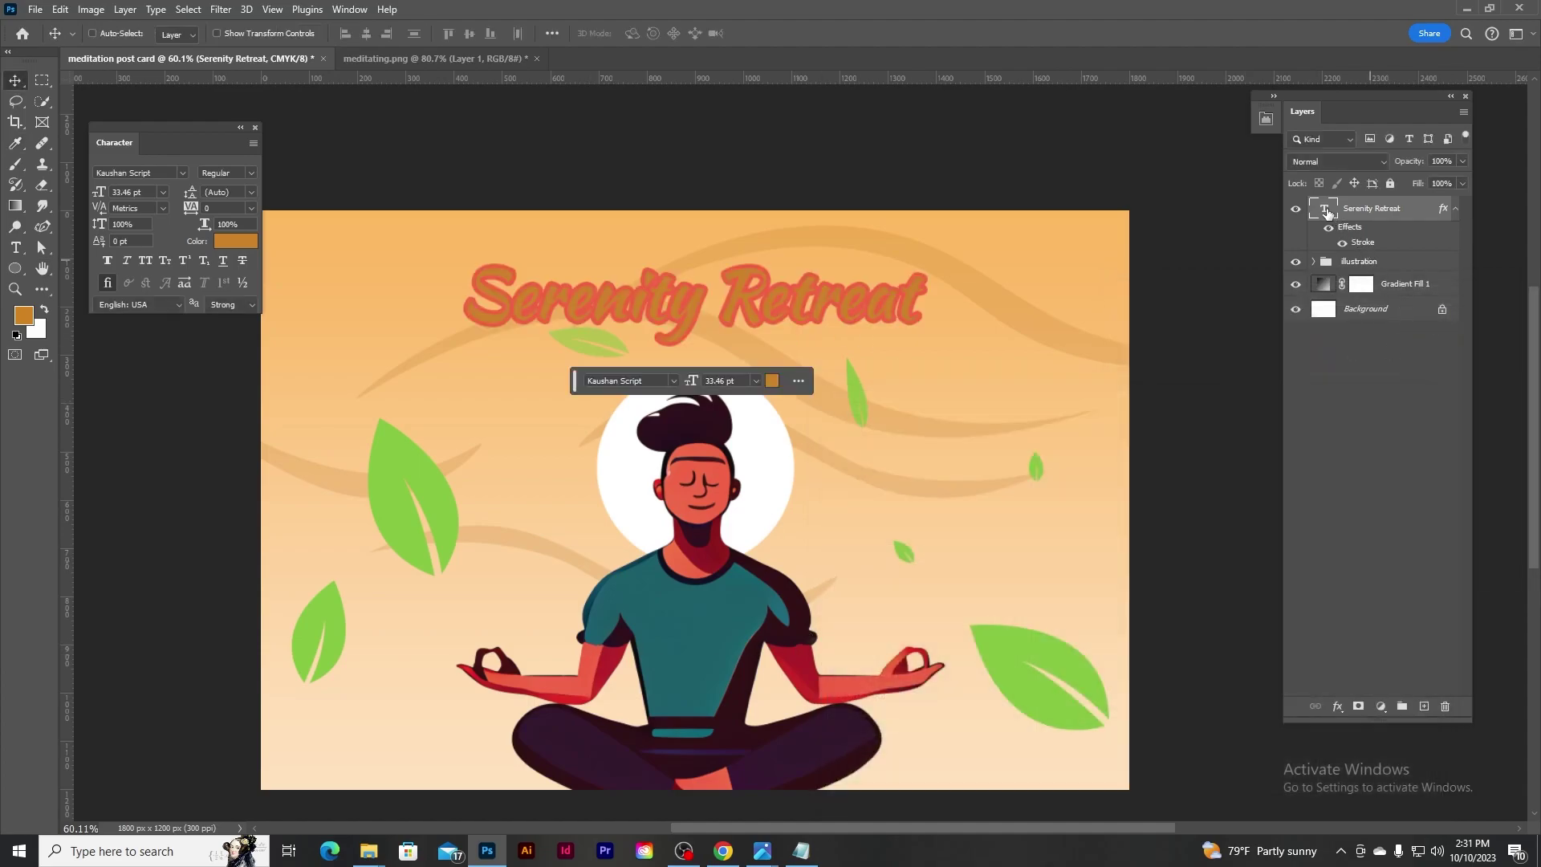
# Recolour the Serenity Retreat title text white.
pyautogui.doubleClick(1325, 210)
pyautogui.click(772, 380)
pyautogui.click(630, 465)
pyautogui.click(1476, 317)
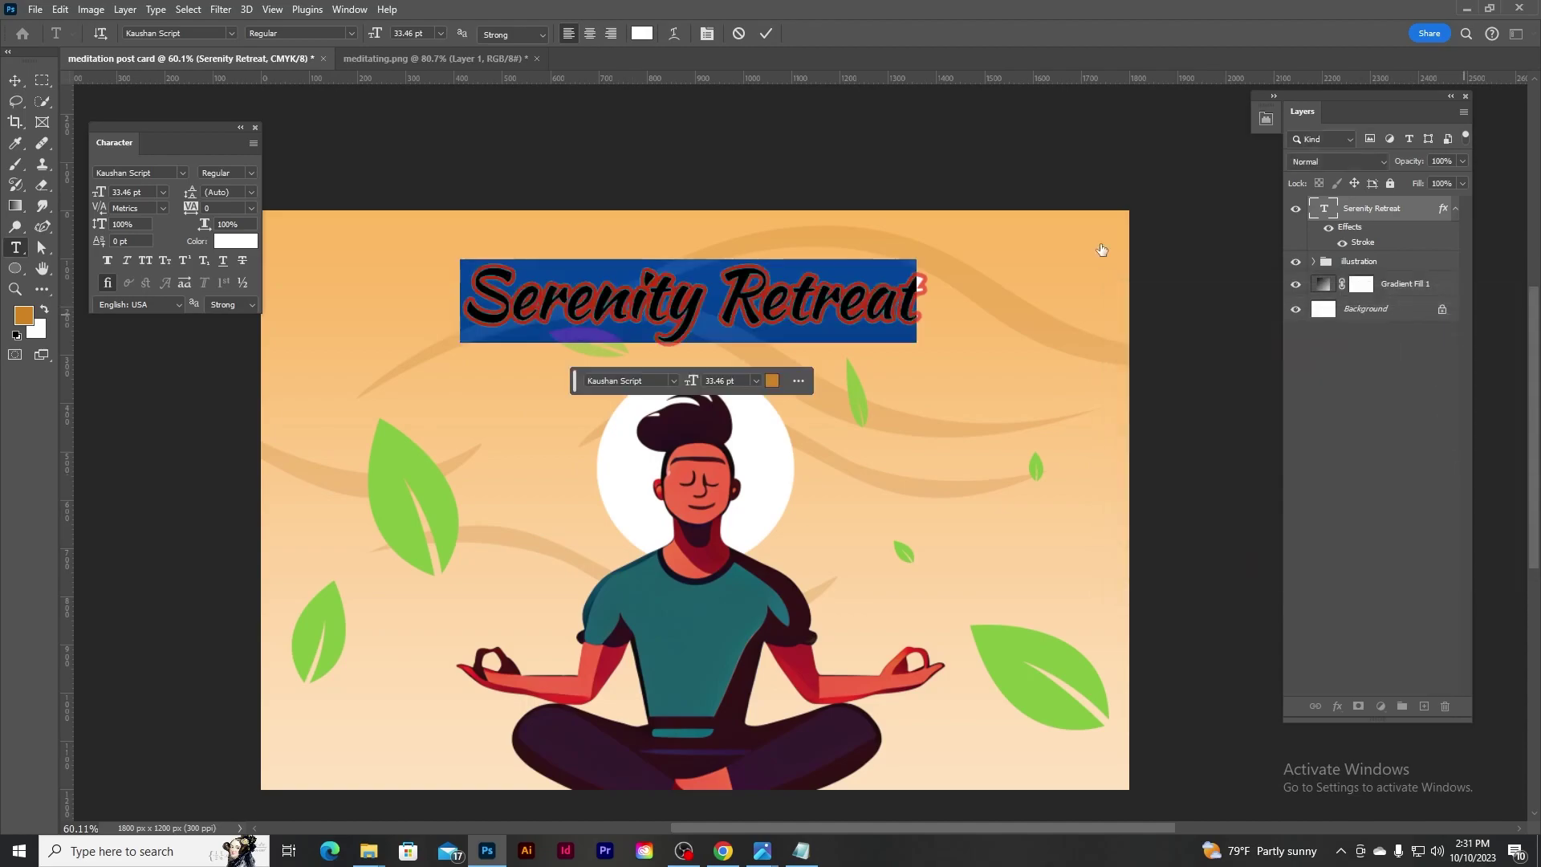
pyautogui.press('Escape')
pyautogui.scroll(-1, 853, 420)
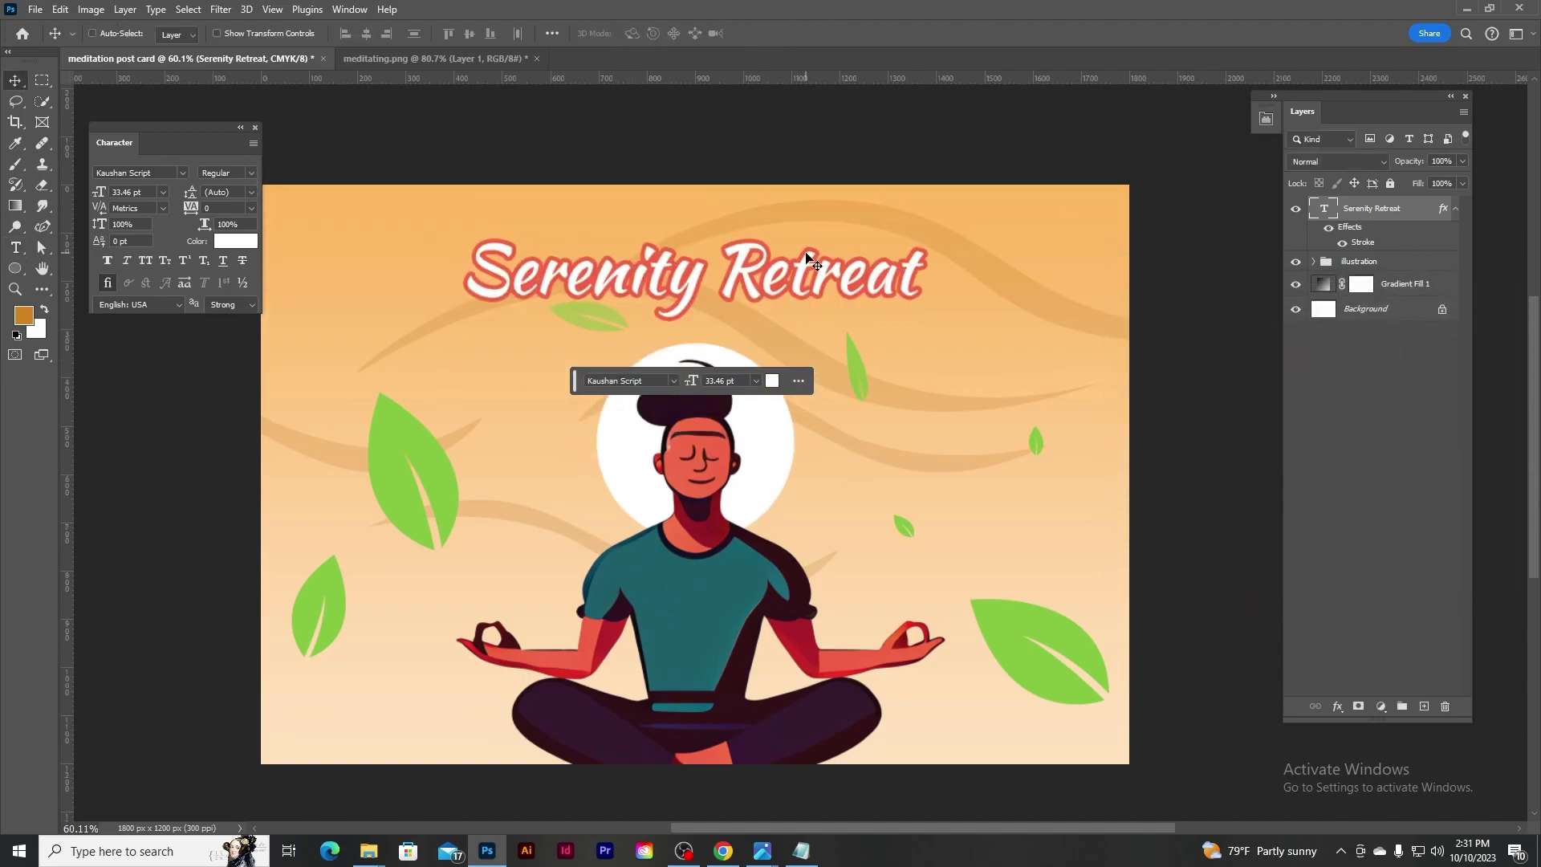
# Add a soft outer glow to the title and create a new empty layer.
pyautogui.doubleClick(1362, 243)
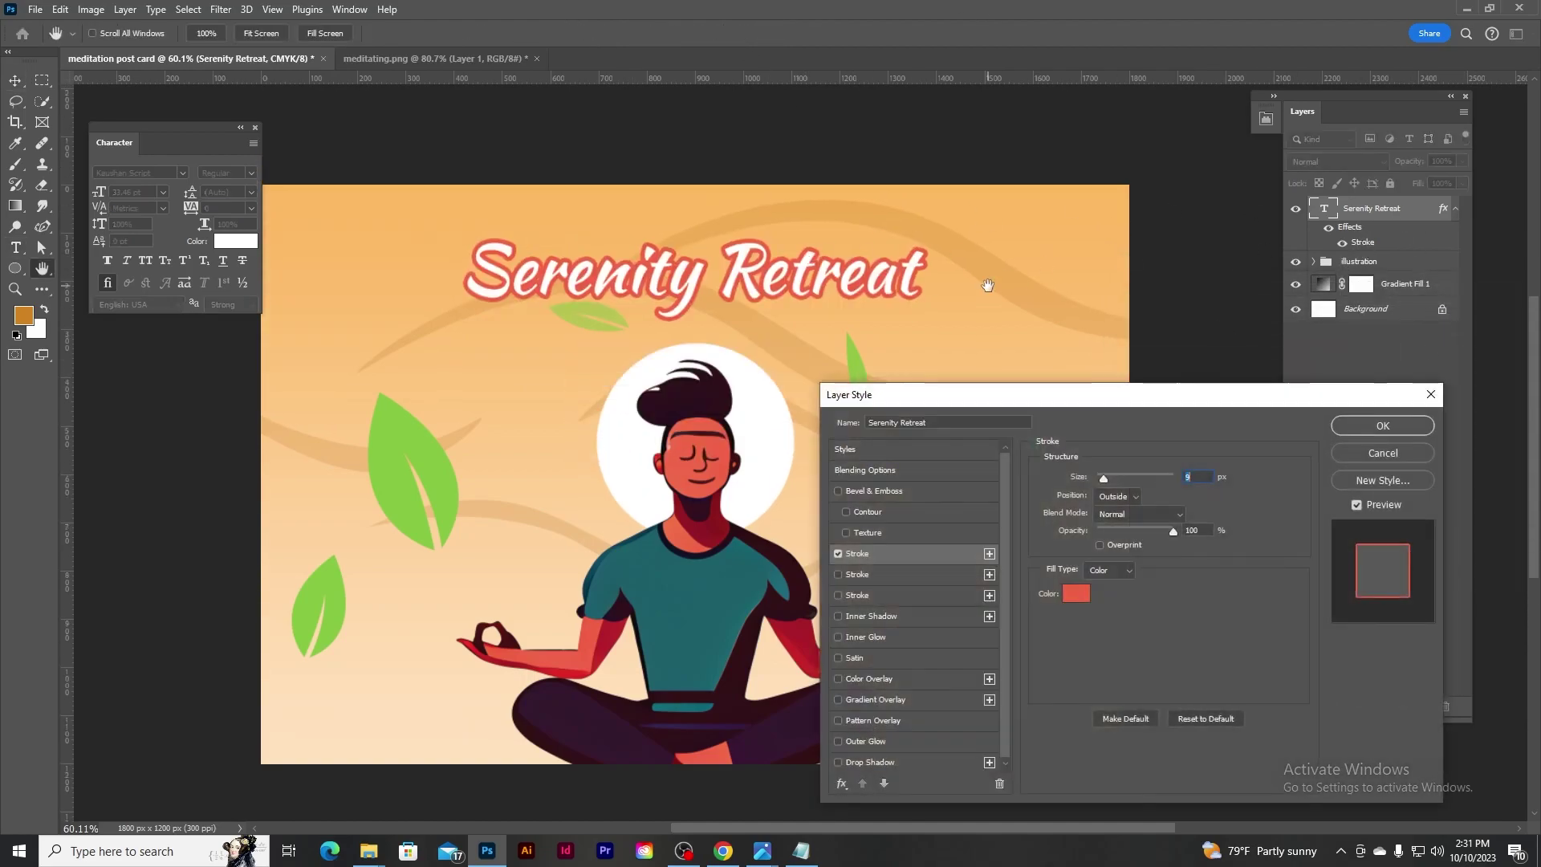
pyautogui.moveTo(1034, 408)
pyautogui.mouseDown()
pyautogui.moveTo(999, 333)
pyautogui.moveTo(993, 399)
pyautogui.mouseUp()
pyautogui.click(864, 673)
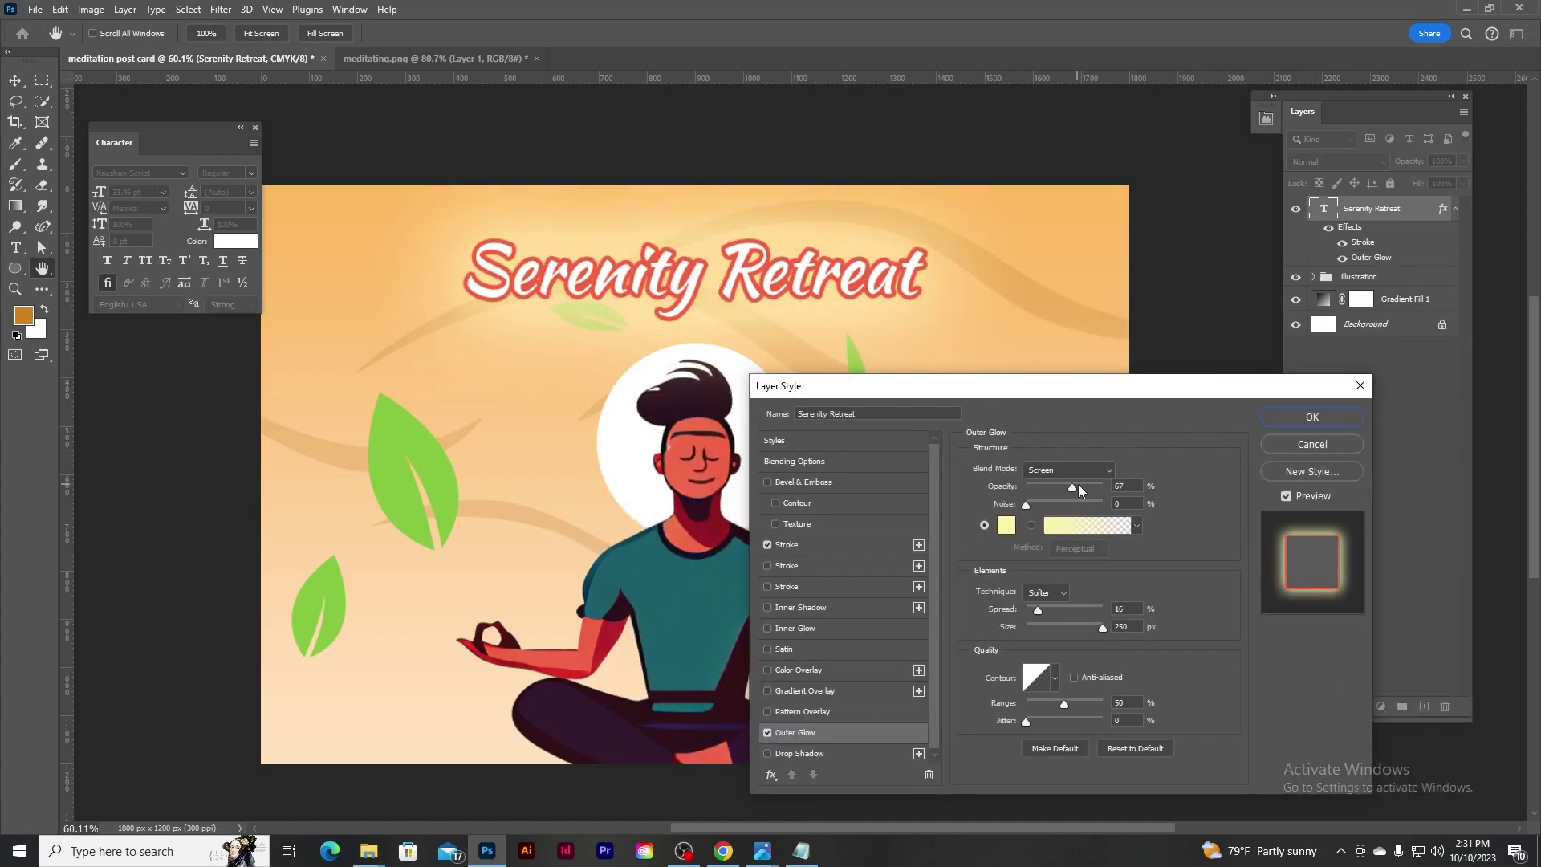
pyautogui.click(1311, 416)
pyautogui.scroll(-1, 986, 524)
pyautogui.scroll(2, 936, 499)
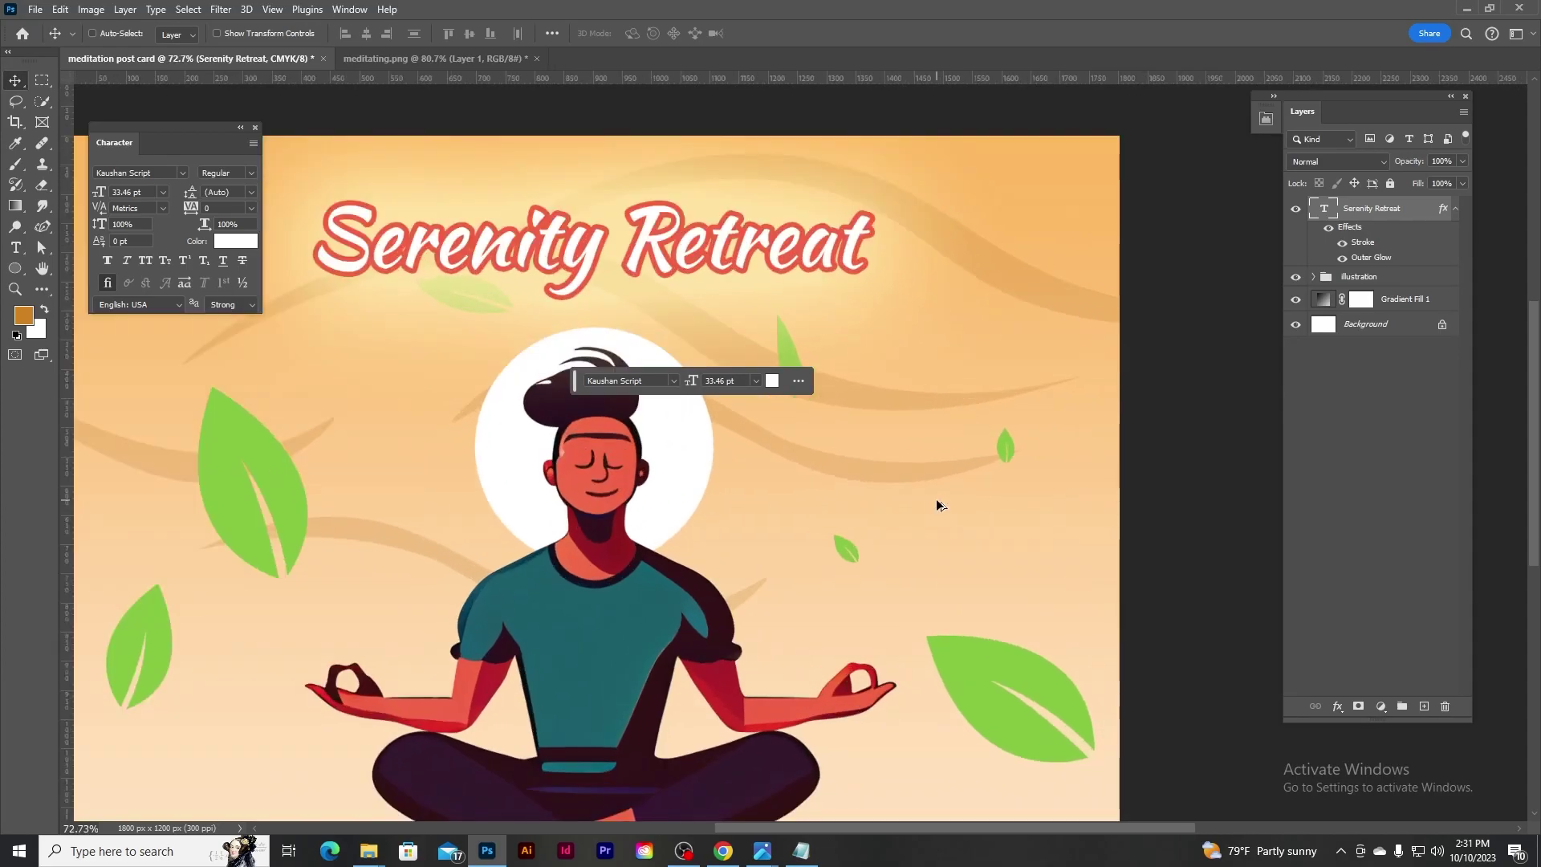
pyautogui.scroll(-1, 856, 517)
pyautogui.click(1424, 706)
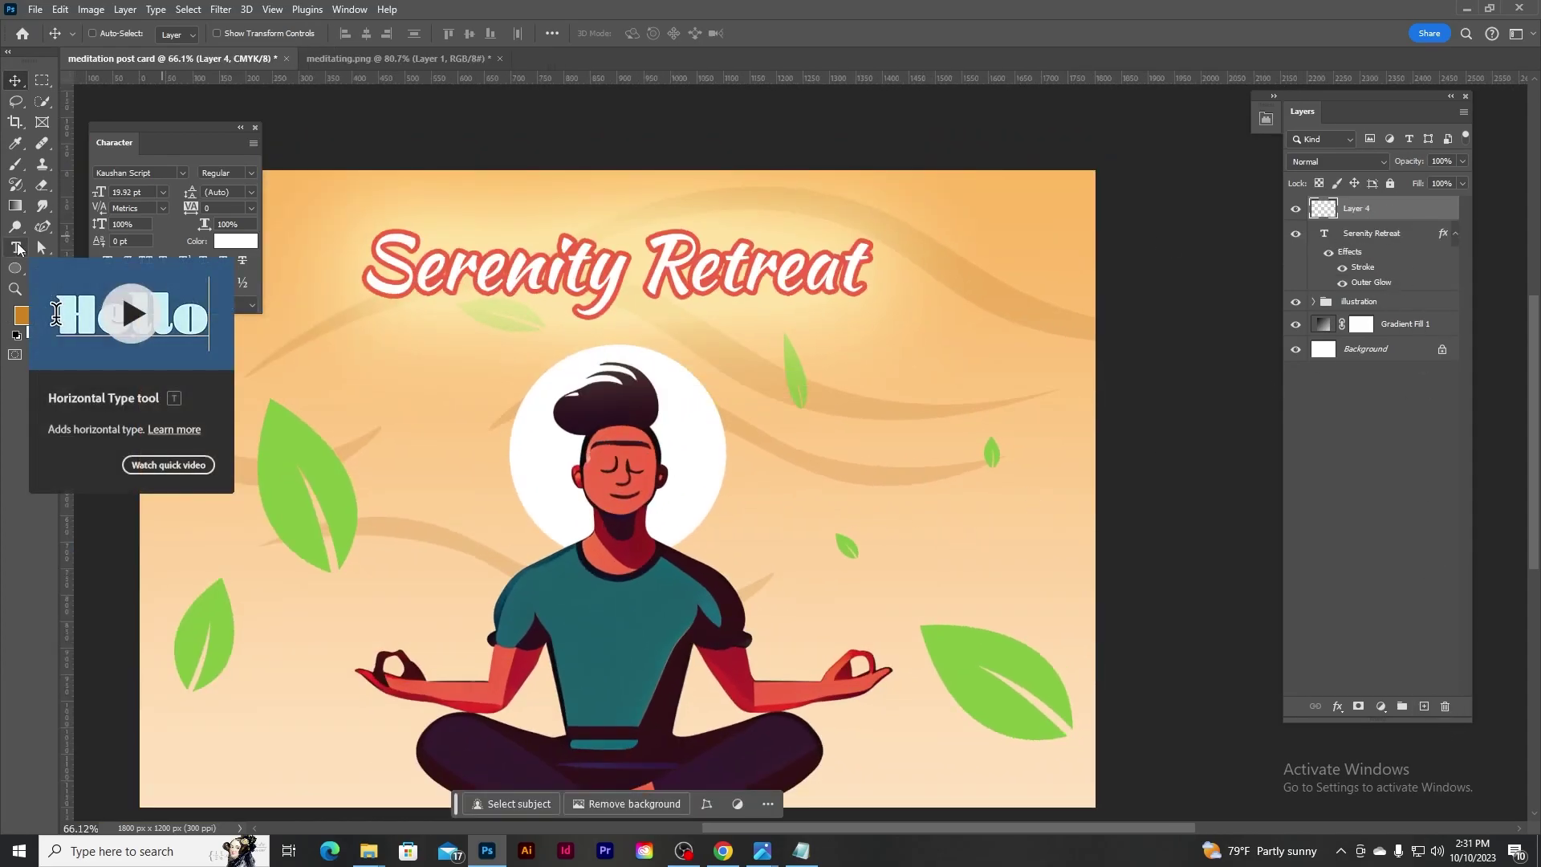
# Type the two-line 'Meditation Camp' text on the right of the postcard.
pyautogui.click(17, 248)
pyautogui.click(913, 506)
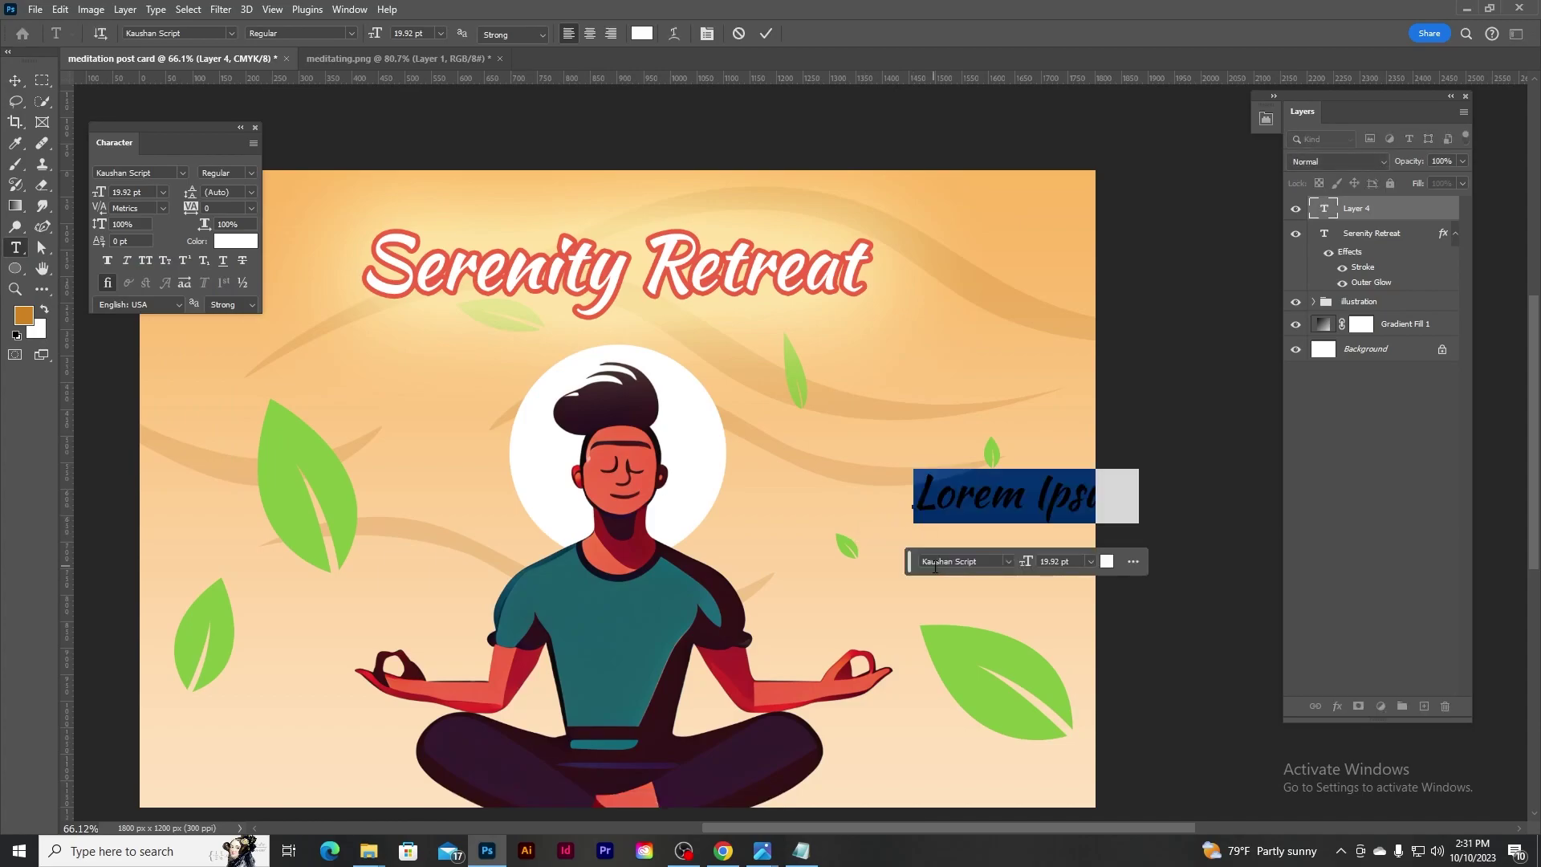
pyautogui.write('Meditation')
pyautogui.press('Return')
pyautogui.write('Camp')
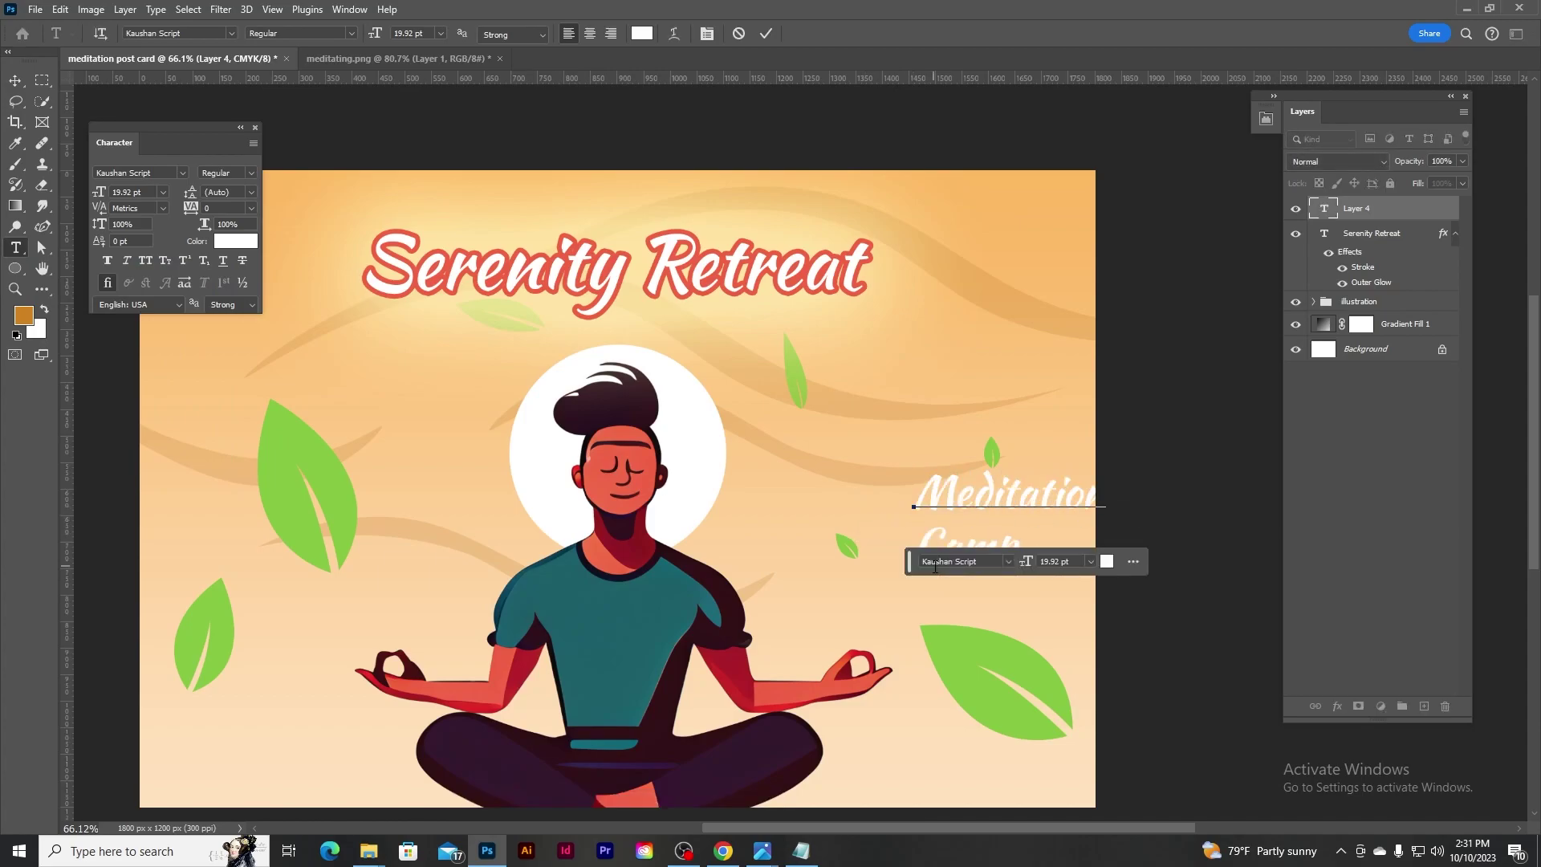
# Make the Meditation Camp text pale yellow, centre-aligned, in Shadows Into Light.
pyautogui.hotkey('ctrl', 'a')
pyautogui.click(642, 33)
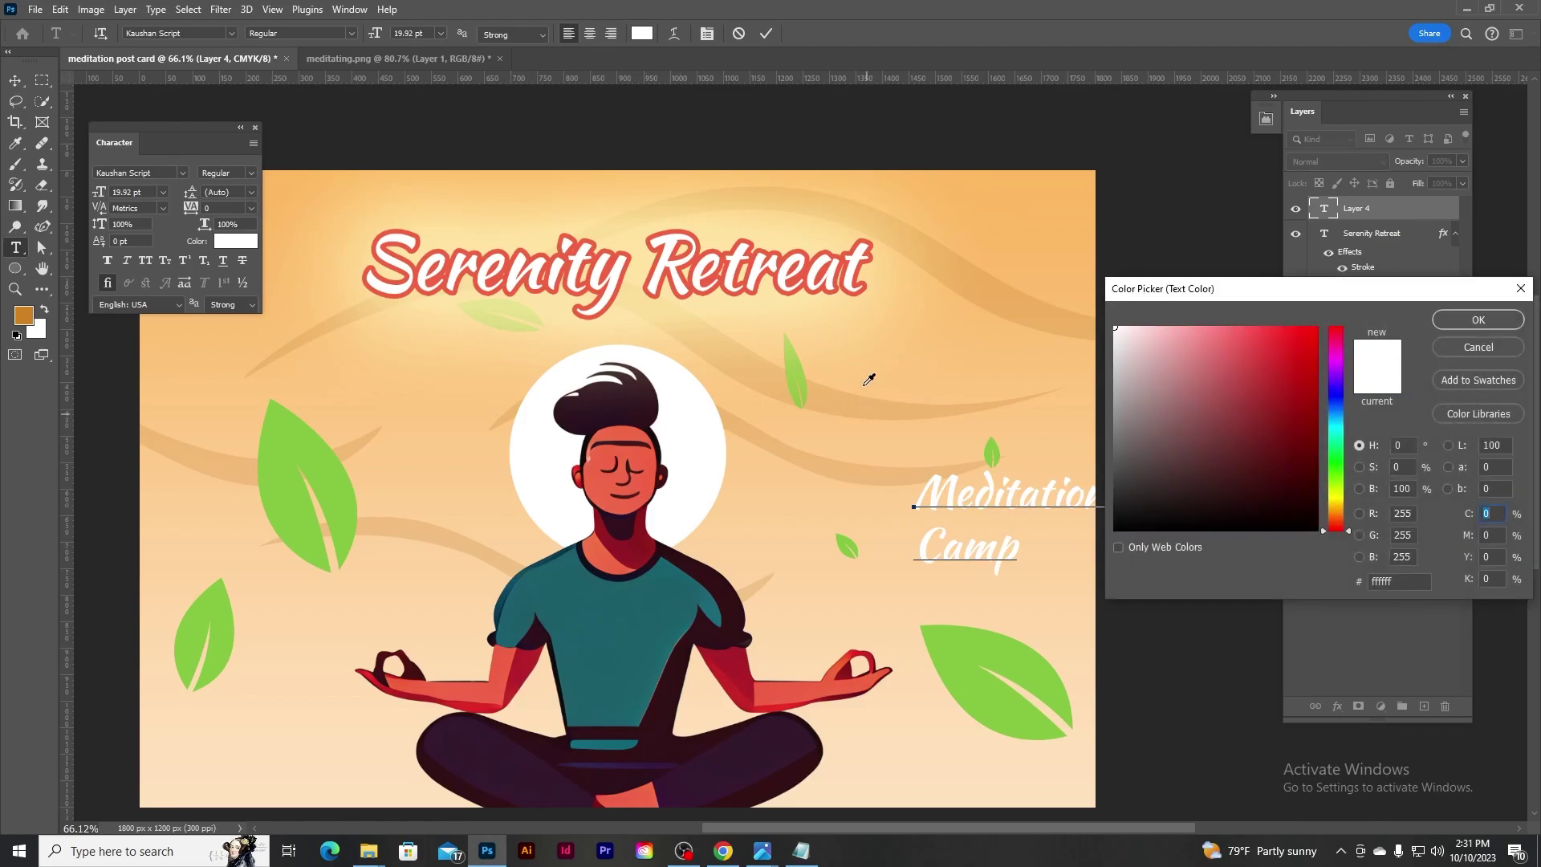
pyautogui.click(795, 238)
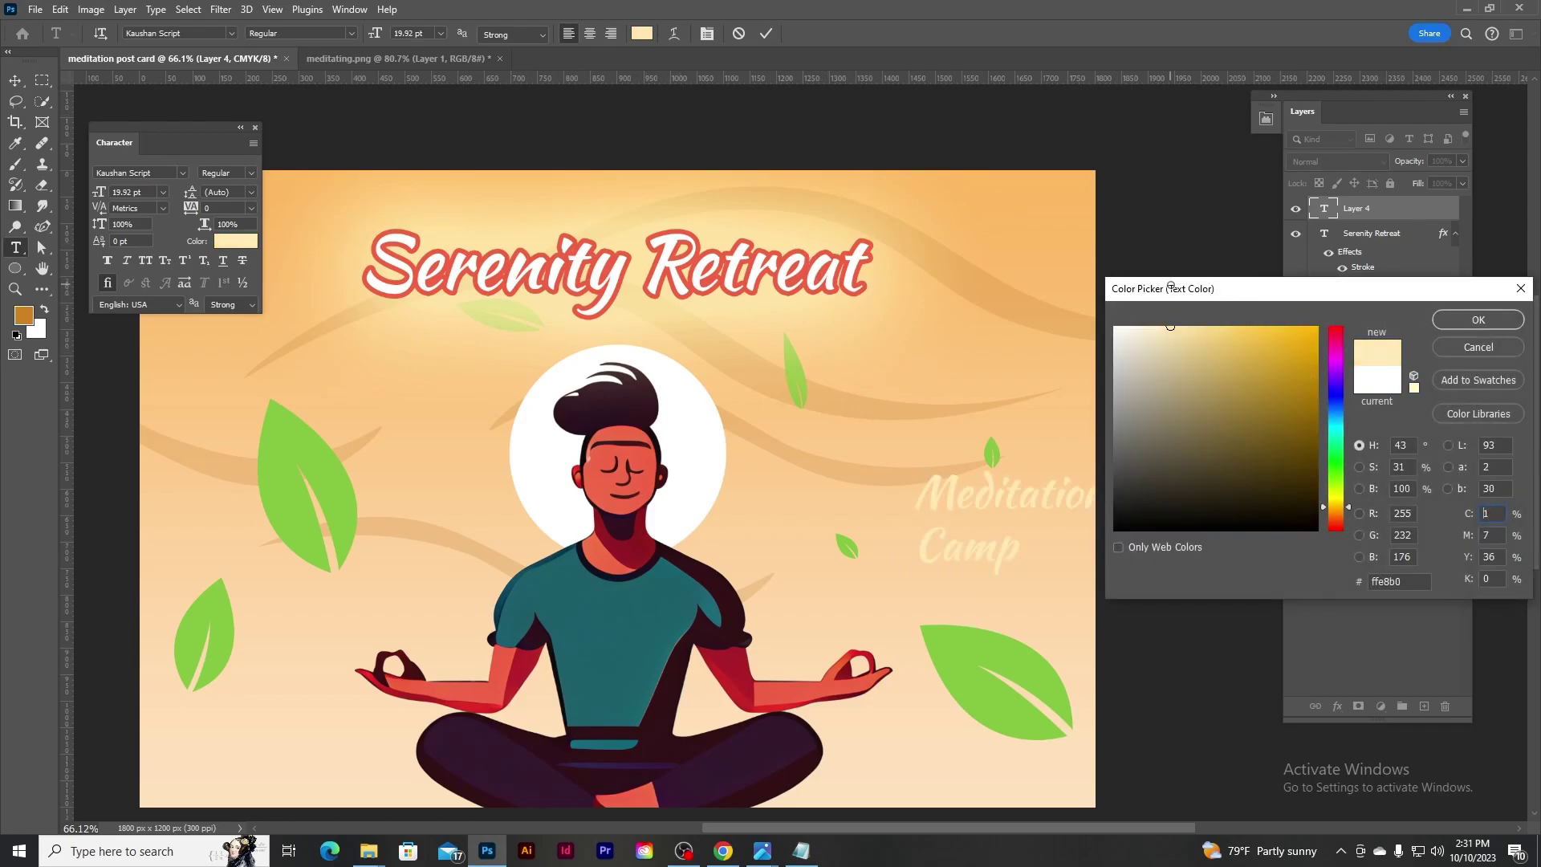
pyautogui.click(1478, 319)
pyautogui.click(590, 33)
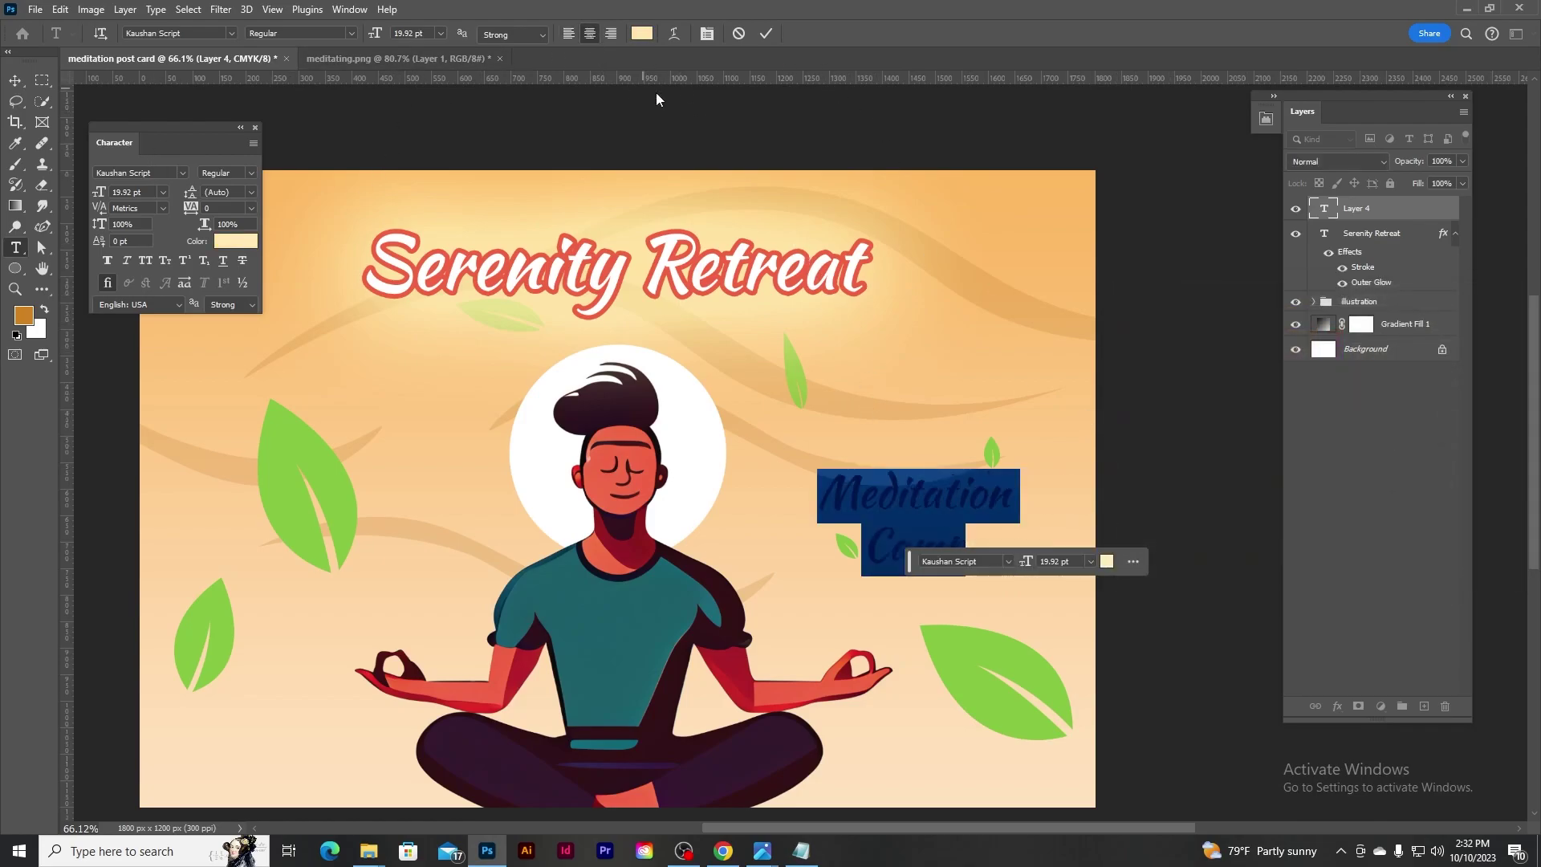
pyautogui.click(183, 174)
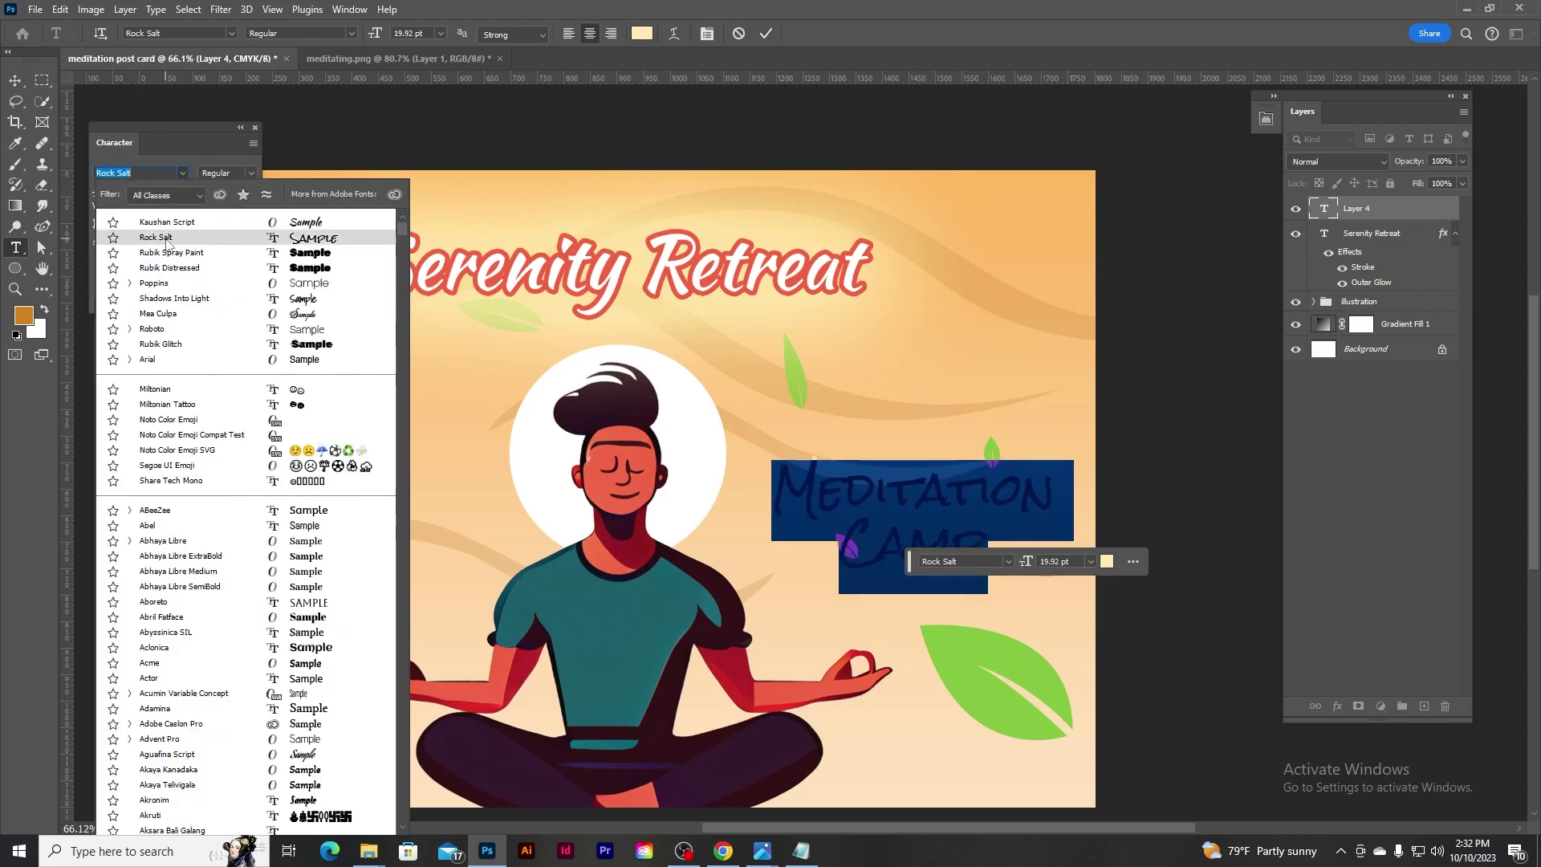
pyautogui.click(173, 303)
pyautogui.click(764, 34)
# Add a new empty layer above the Serenity Retreat title layer.
pyautogui.scroll(2, 963, 643)
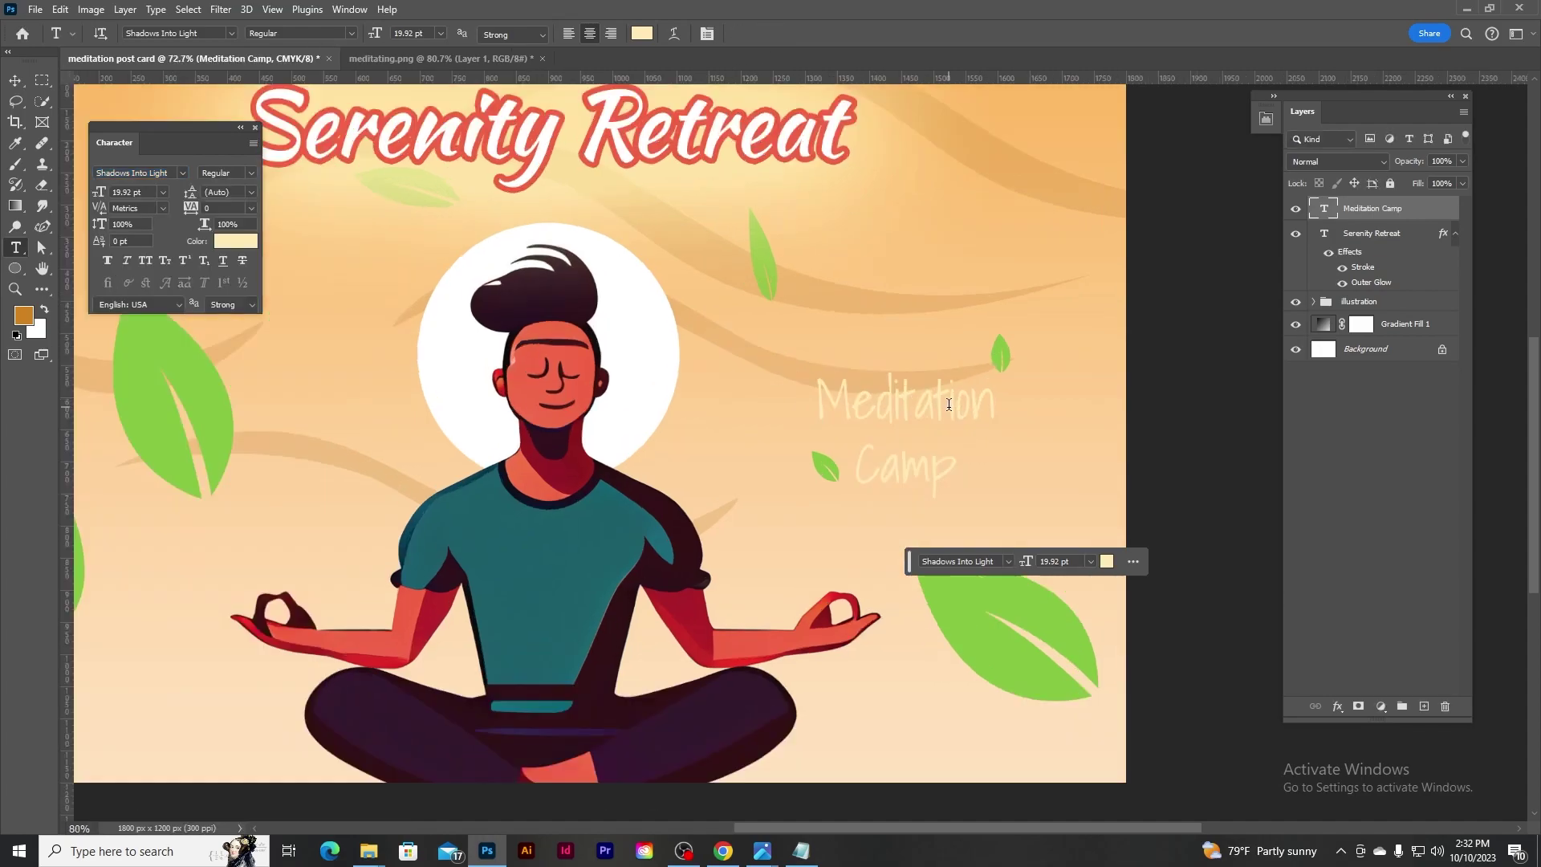
pyautogui.scroll(1, 963, 642)
pyautogui.click(1373, 233)
pyautogui.click(1424, 706)
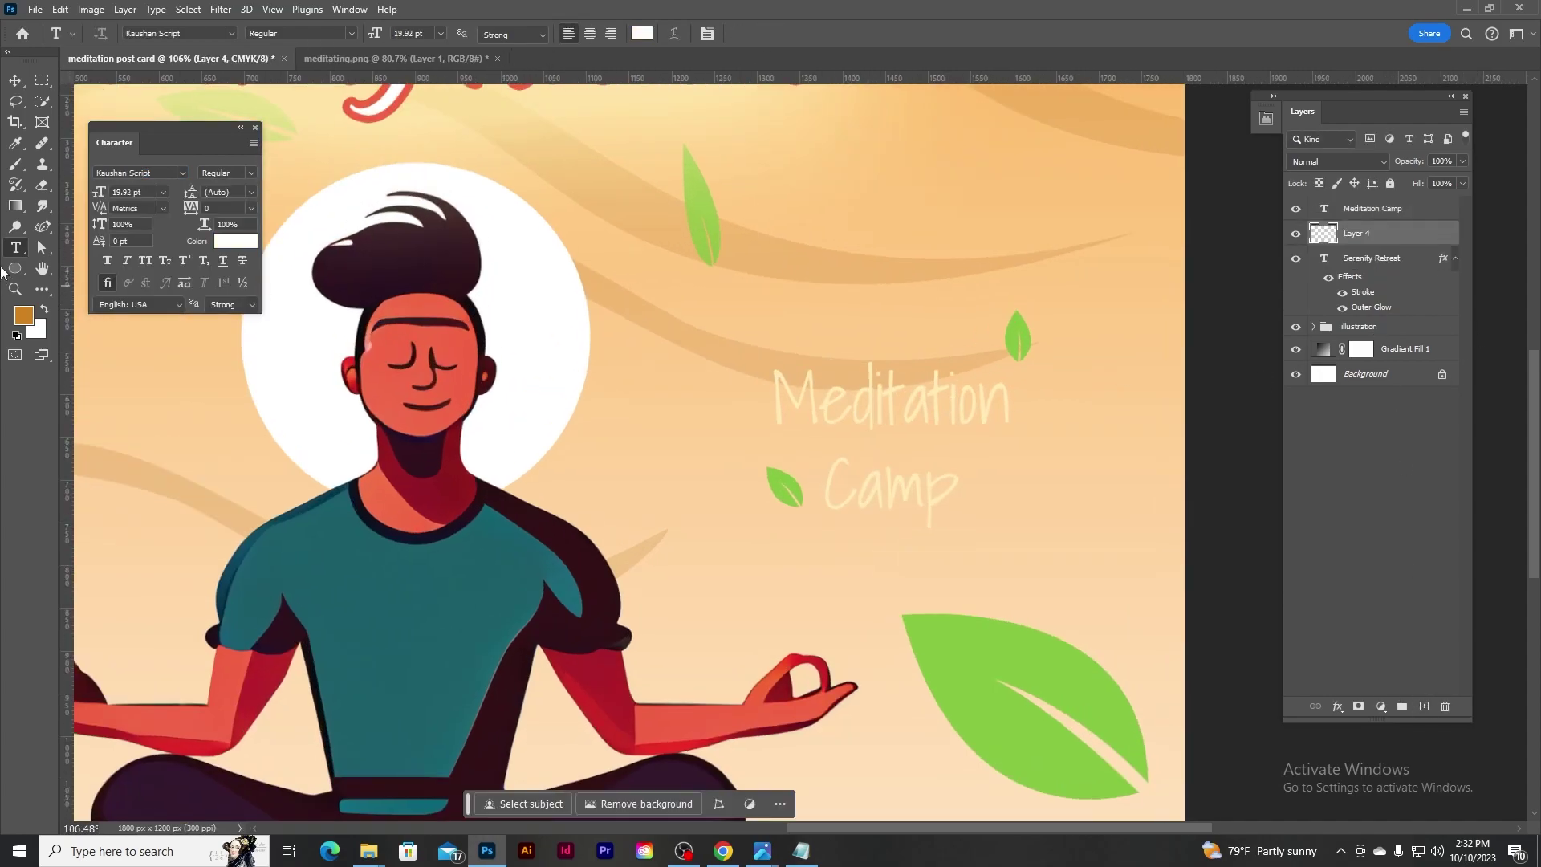
# Draw a closed, curved leaf-shaped pen path around the Meditation Camp text.
pyautogui.click(45, 228)
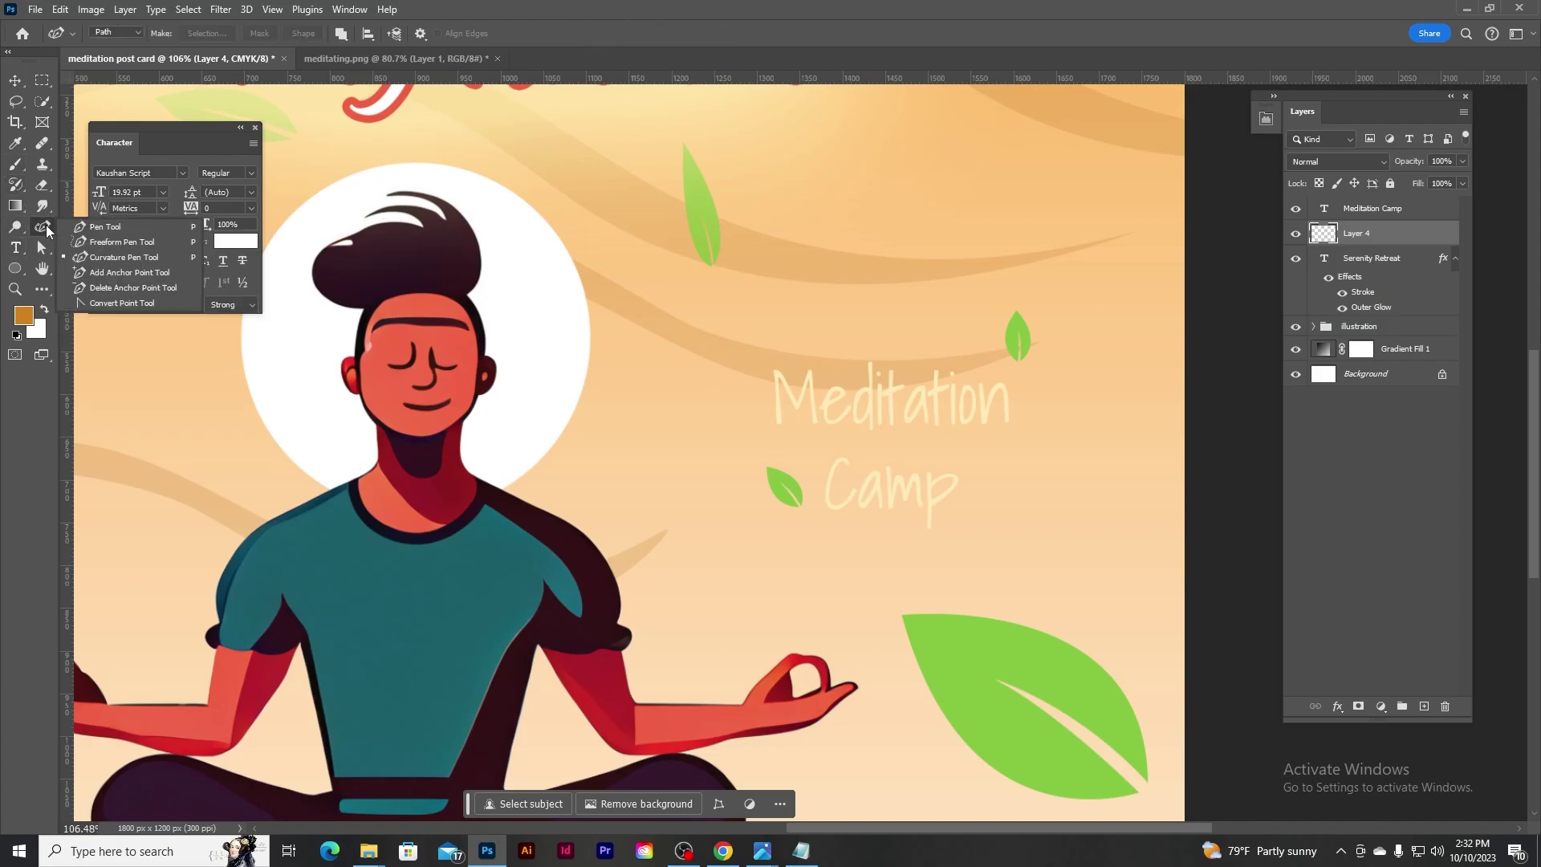
pyautogui.click(105, 226)
pyautogui.click(710, 440)
pyautogui.moveTo(1065, 433)
pyautogui.mouseDown()
pyautogui.moveTo(1313, 658)
pyautogui.moveTo(1294, 650)
pyautogui.mouseUp()
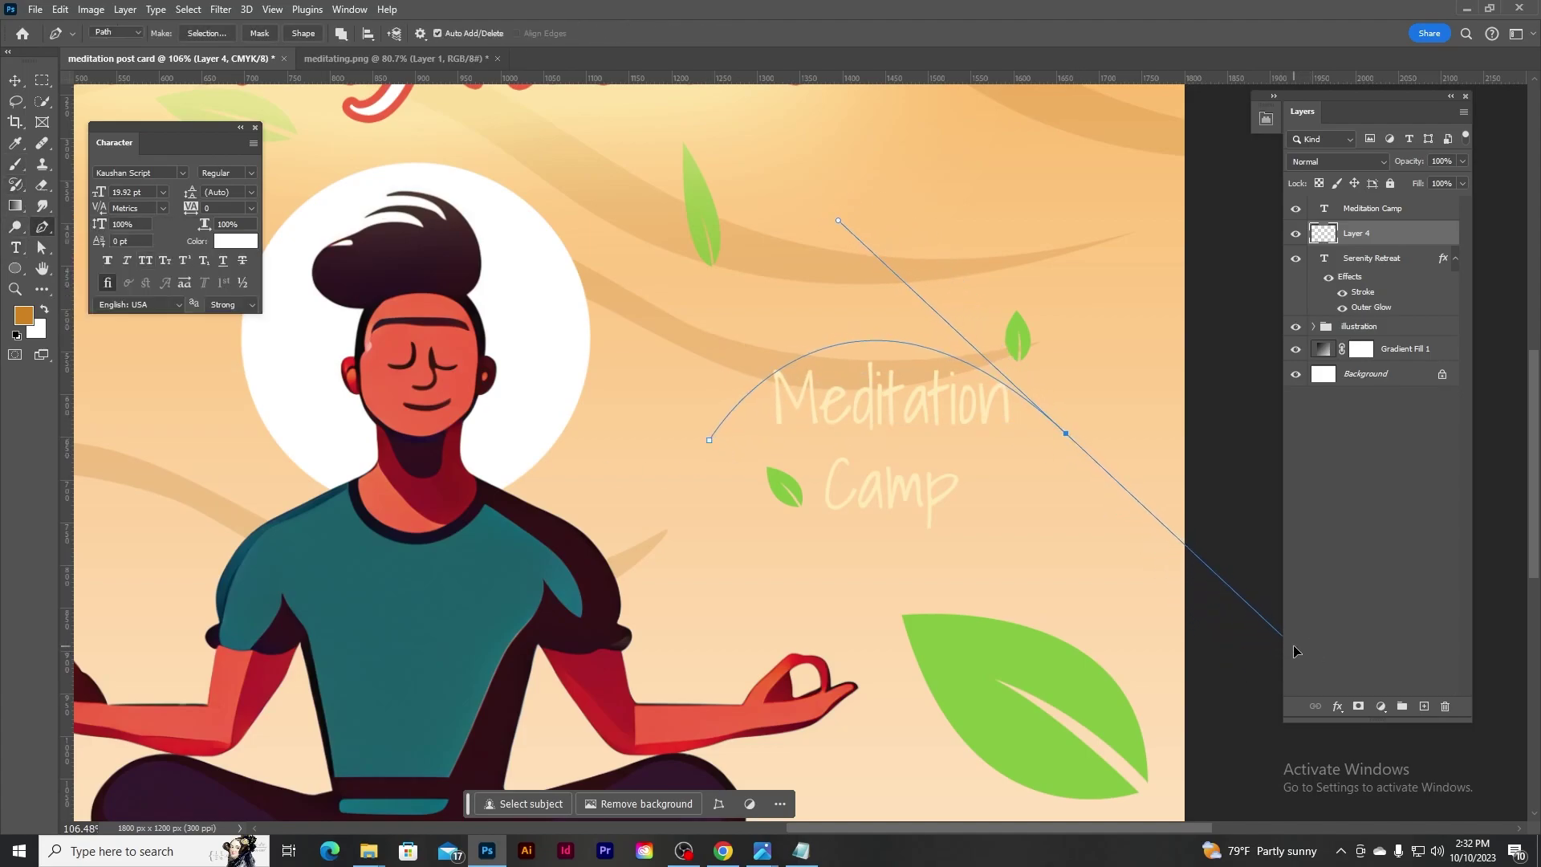
pyautogui.click(1067, 435)
pyautogui.moveTo(710, 440); pyautogui.dragTo(516, 215)
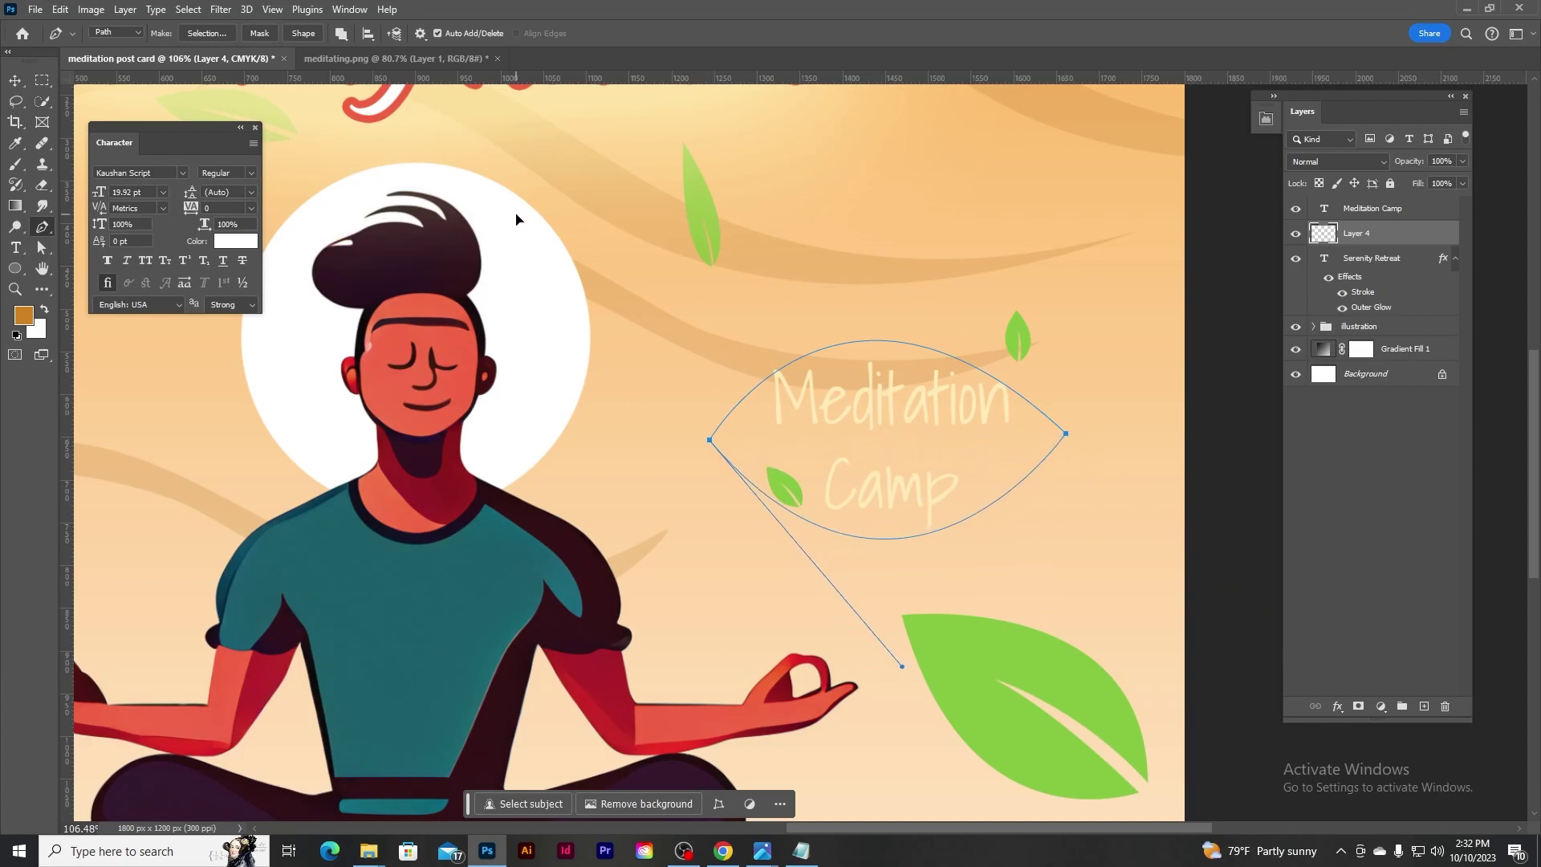
# Fill the leaf outline with dark purple and deselect.
pyautogui.hotkey('ctrl', 'Return')
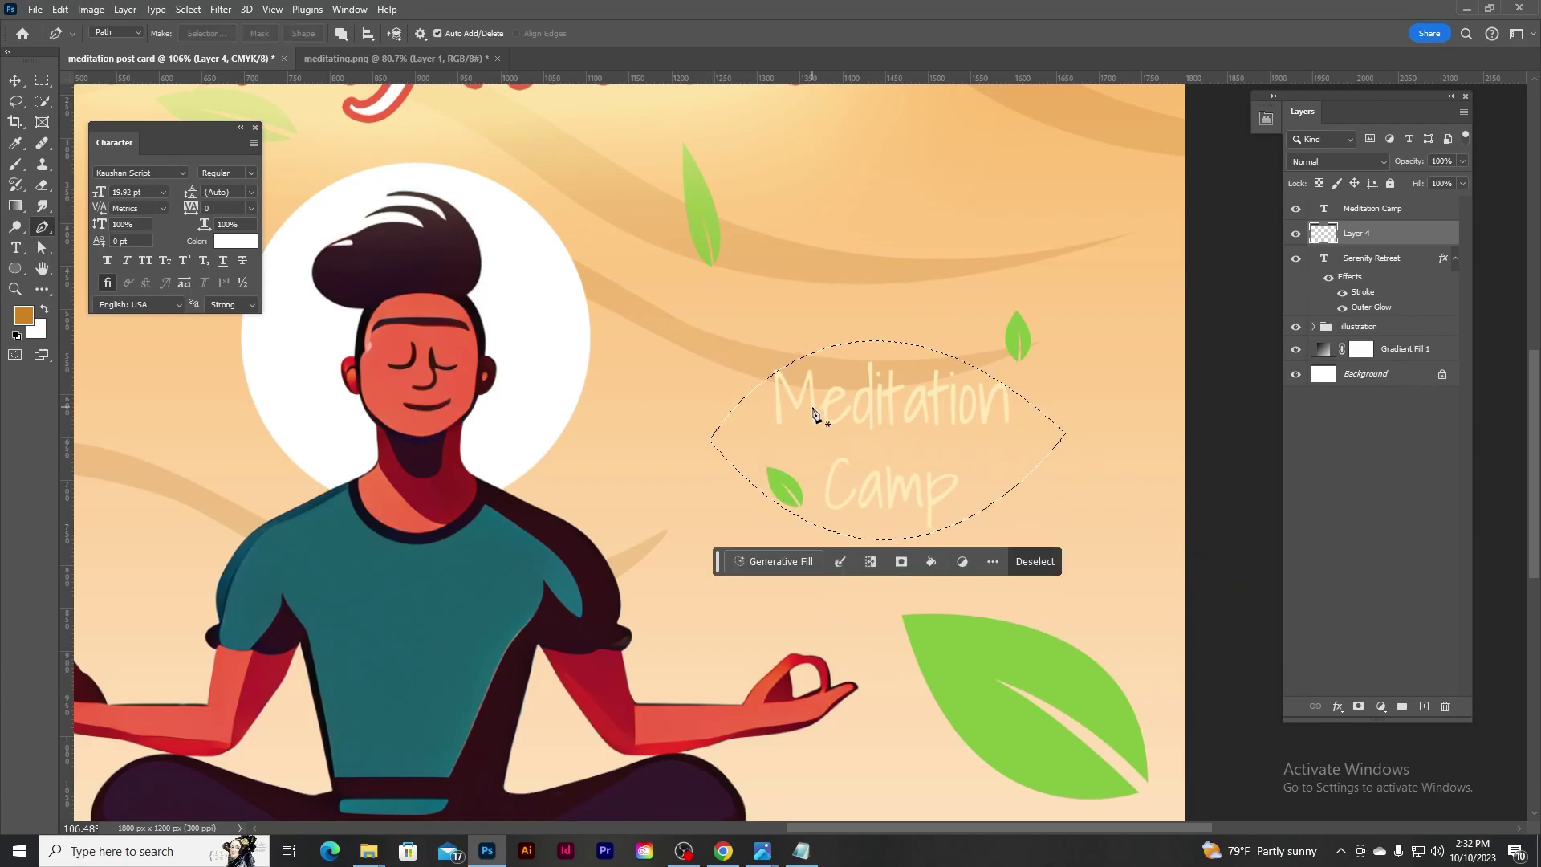
pyautogui.click(24, 315)
pyautogui.click(1478, 318)
pyautogui.hotkey('alt', 'BackSpace')
pyautogui.hotkey('ctrl', 'd')
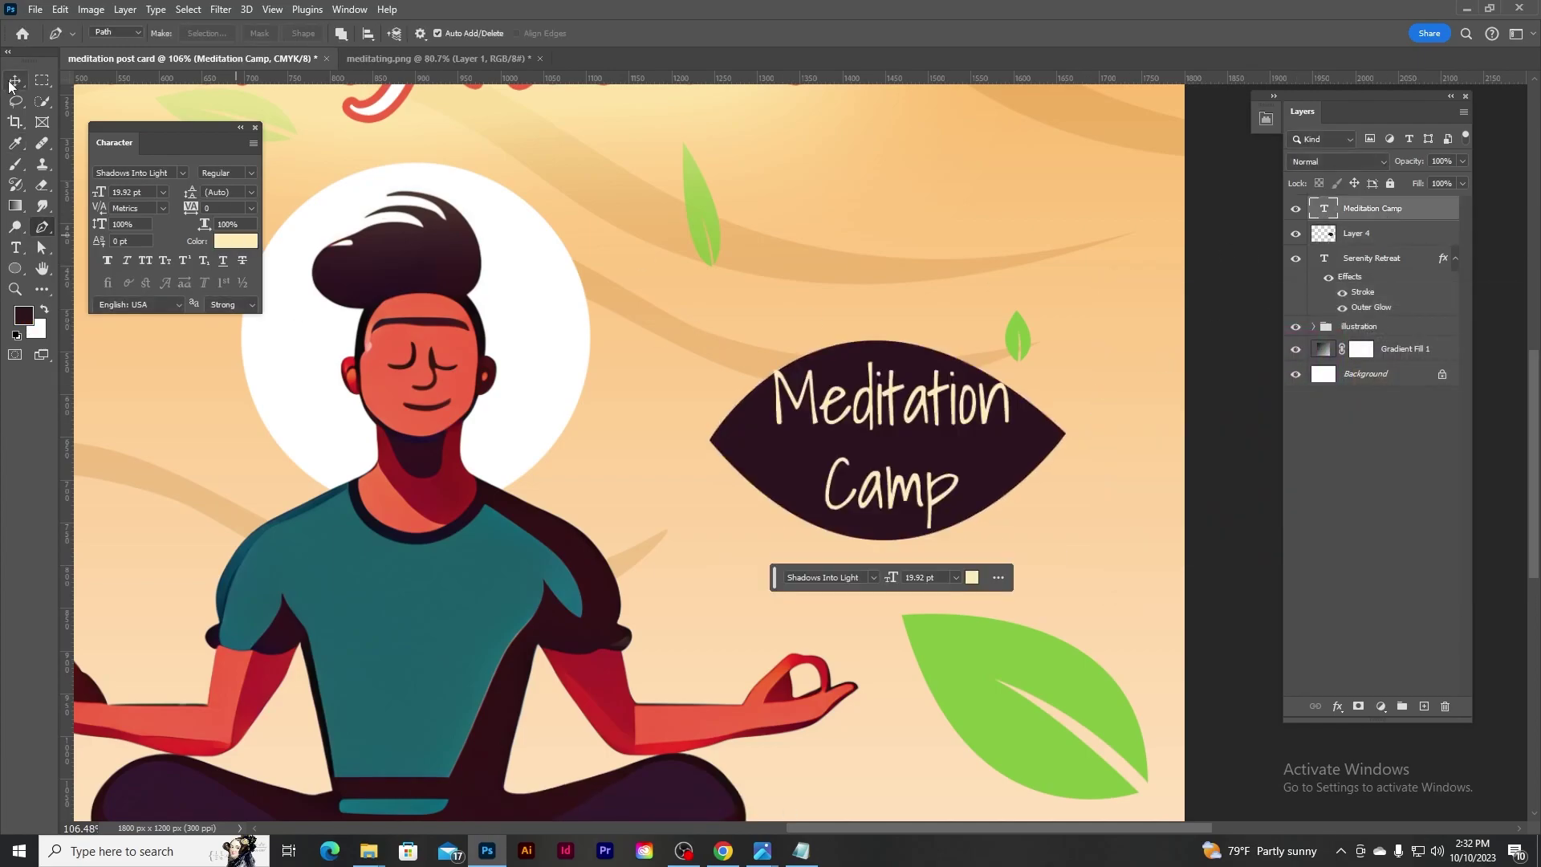
# Scale the Meditation Camp text to about three quarters, then select it with the leaf layer.
pyautogui.hotkey('ctrl', 't')
pyautogui.moveTo(1015, 361); pyautogui.dragTo(983, 377)
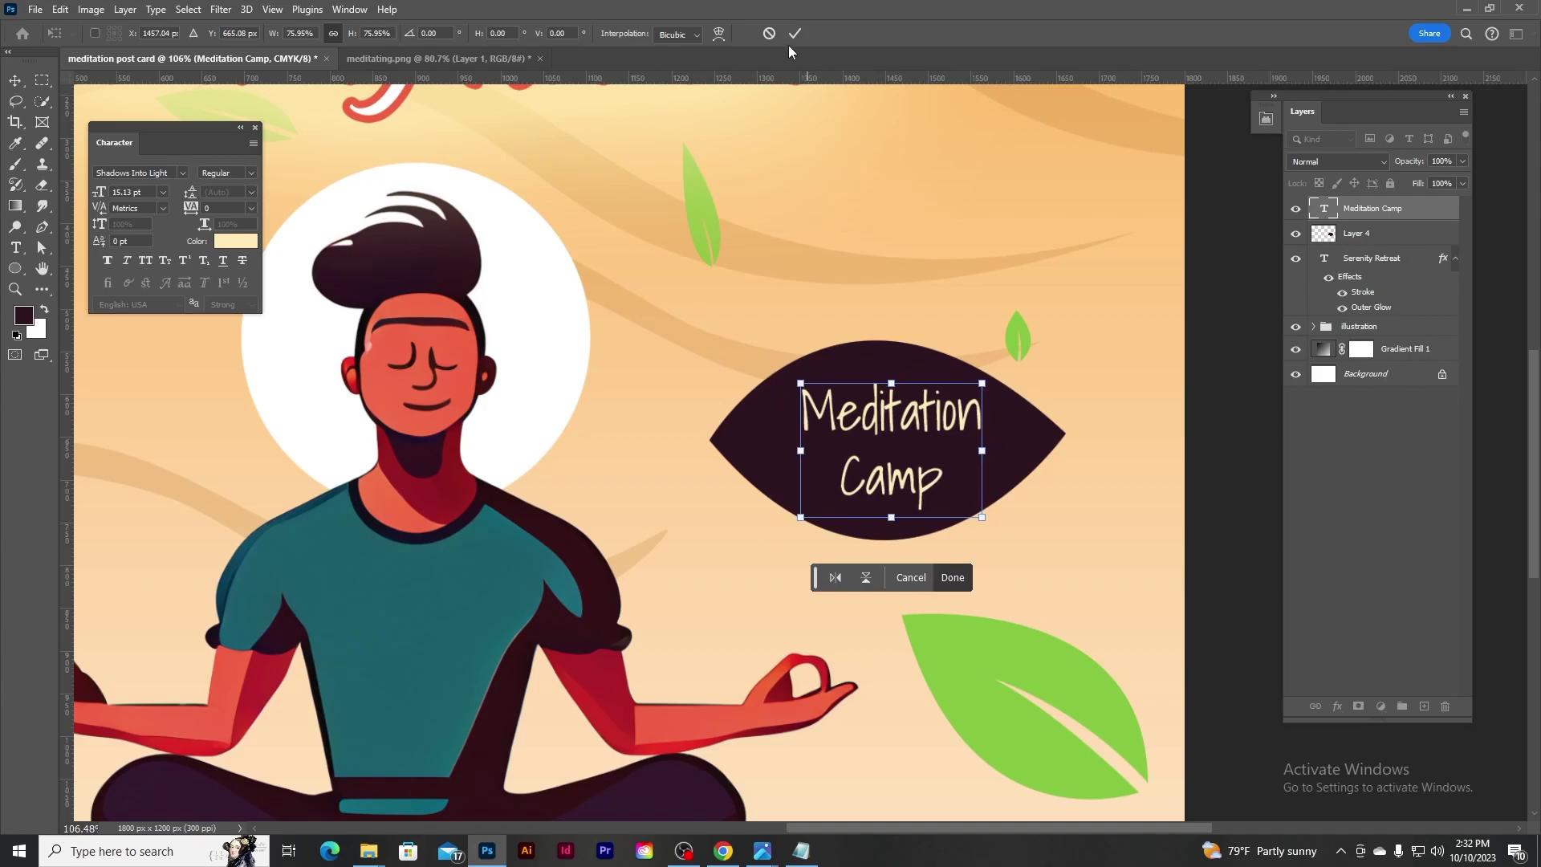
pyautogui.press('Return')
pyautogui.click(366, 34)
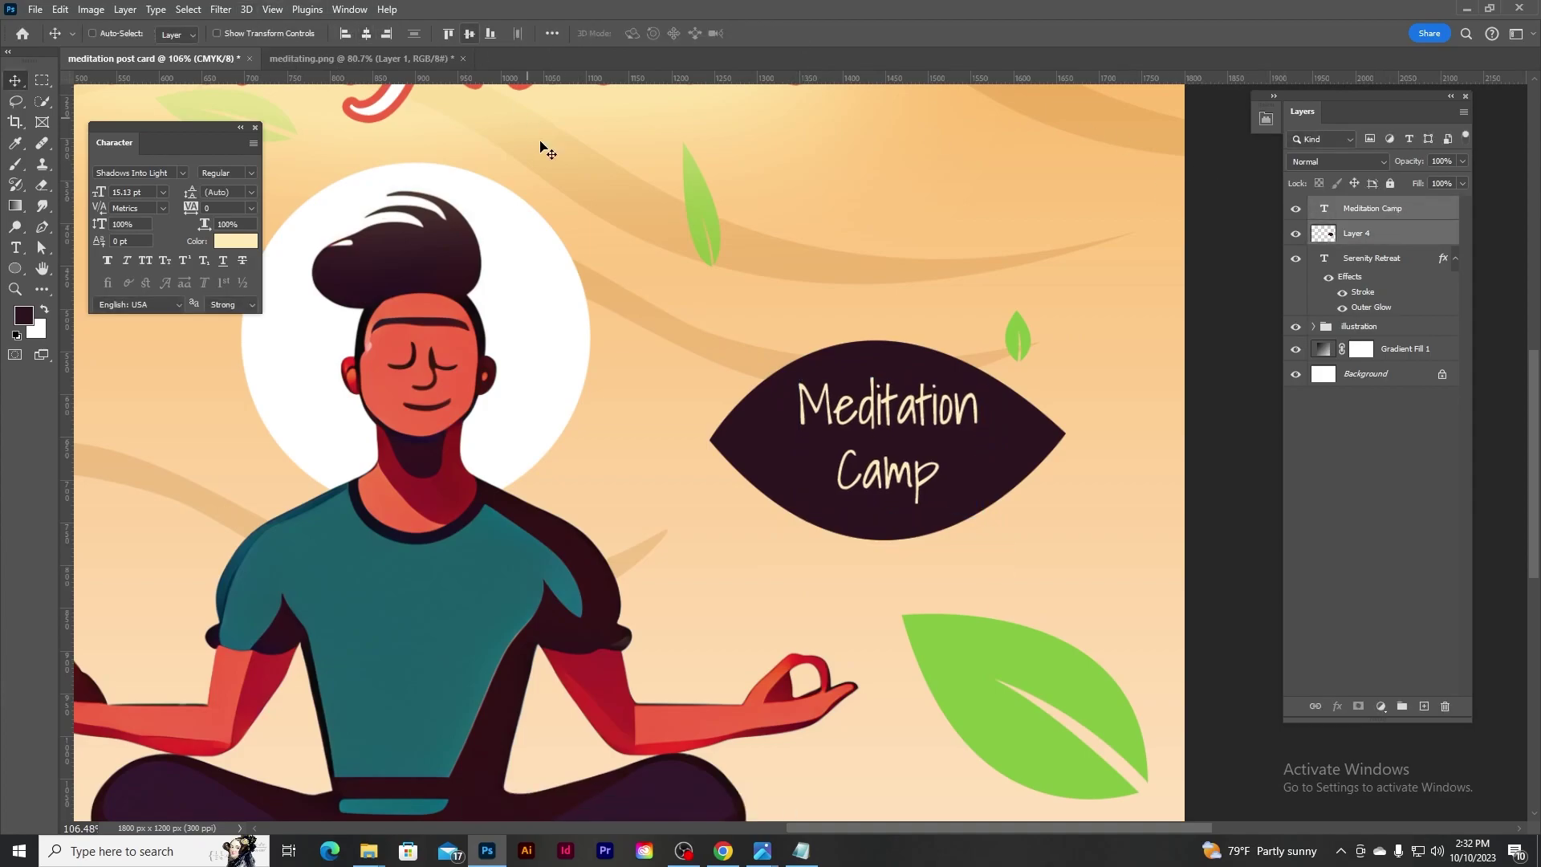
# Group the Meditation Camp text with its leaf badge and expand the group.
pyautogui.hotkey('ctrl', 'g')
pyautogui.hotkey('ctrl', '0')
pyautogui.scroll(1, 610, 442)
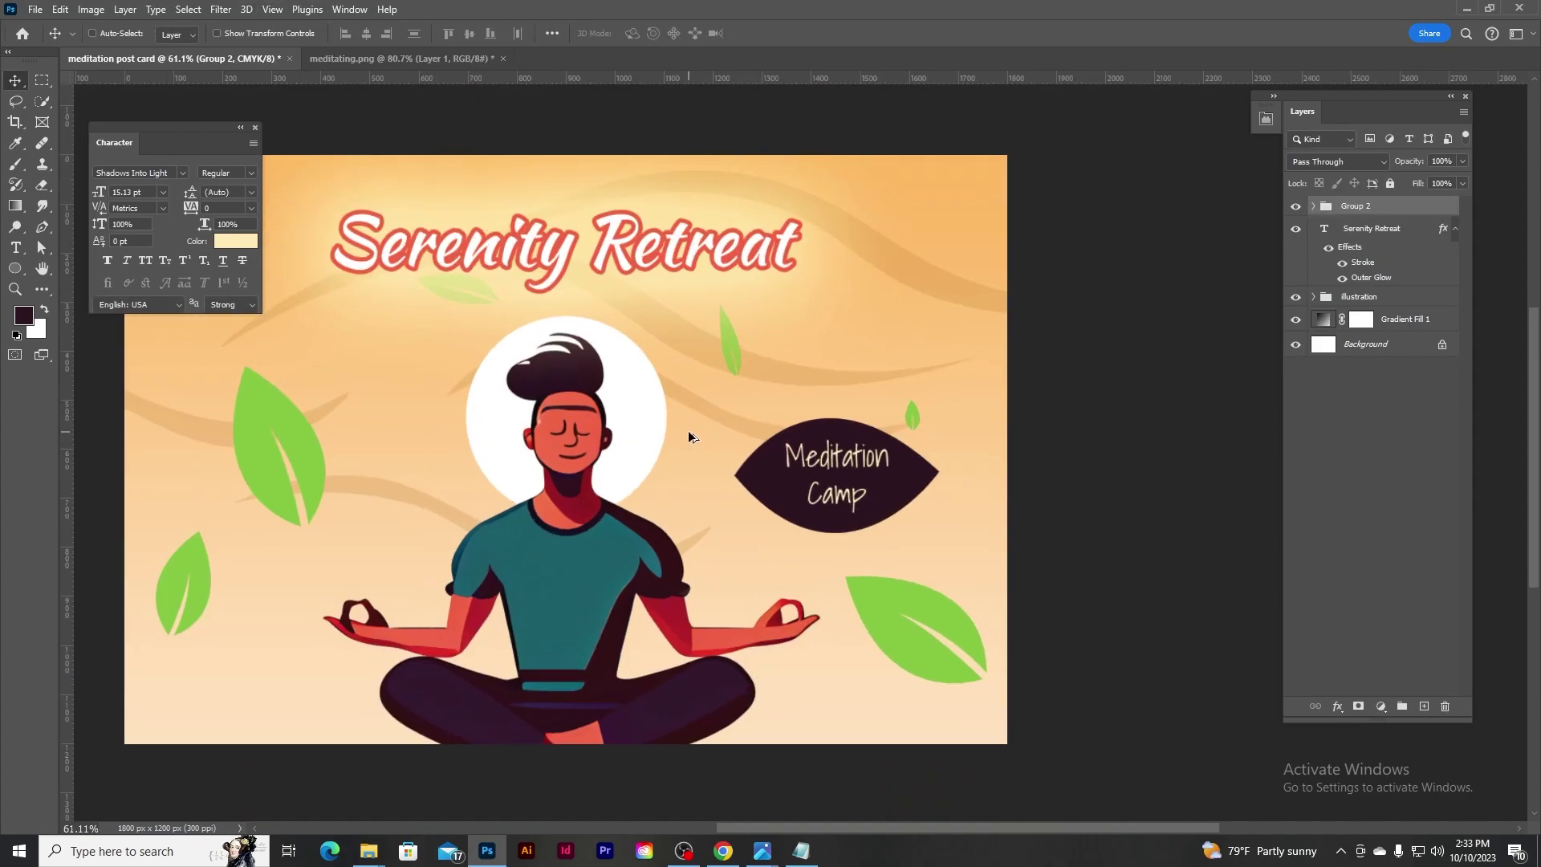
pyautogui.scroll(1, 687, 437)
pyautogui.click(1313, 206)
# Recolour the Meditation Camp lettering pale yellow (fff288).
pyautogui.doubleClick(1336, 228)
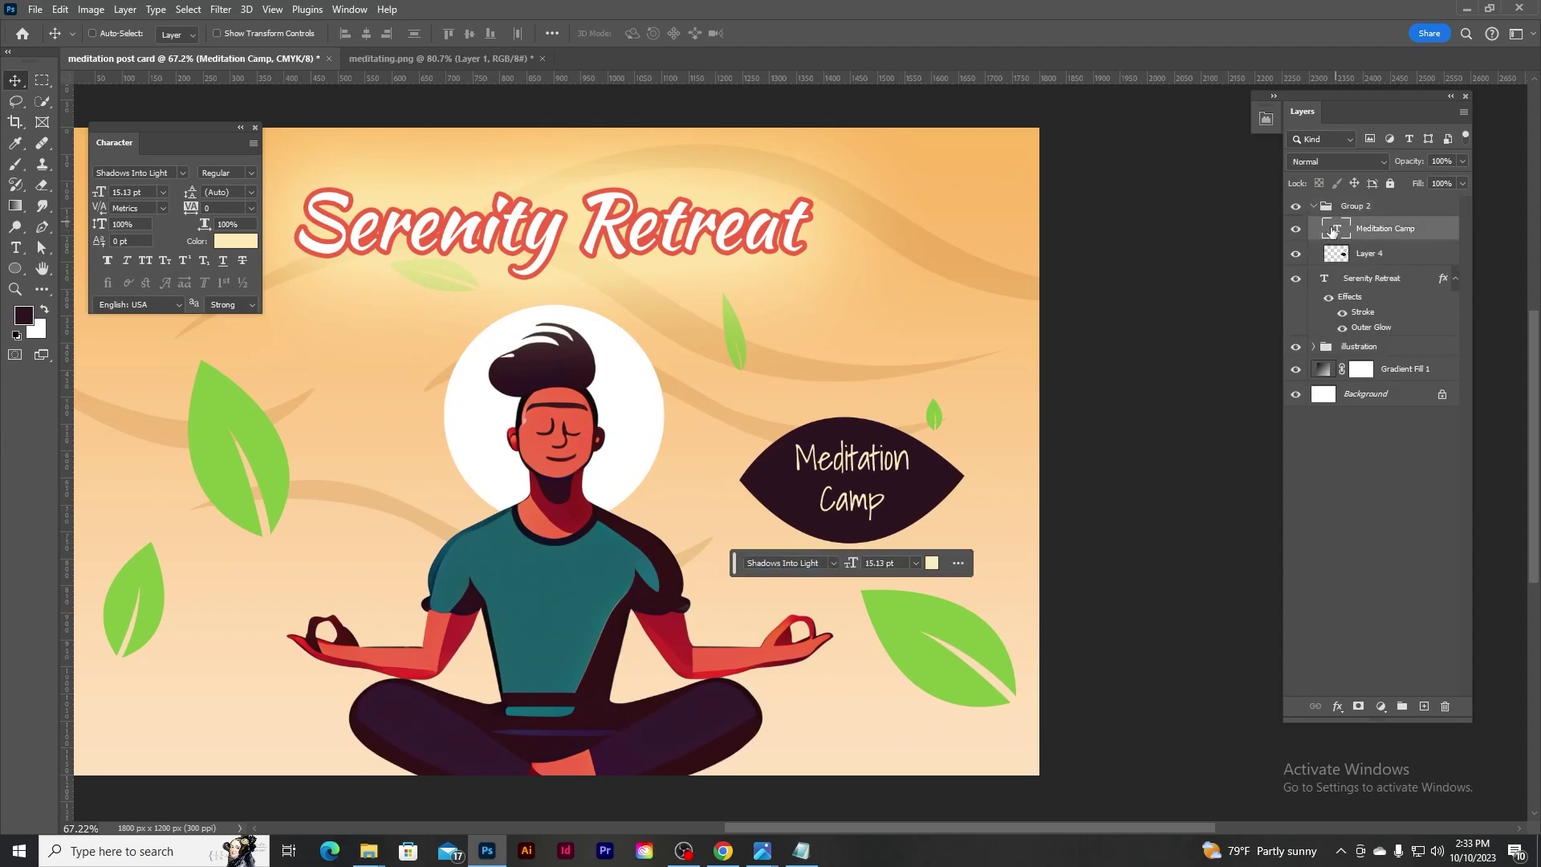
pyautogui.click(642, 34)
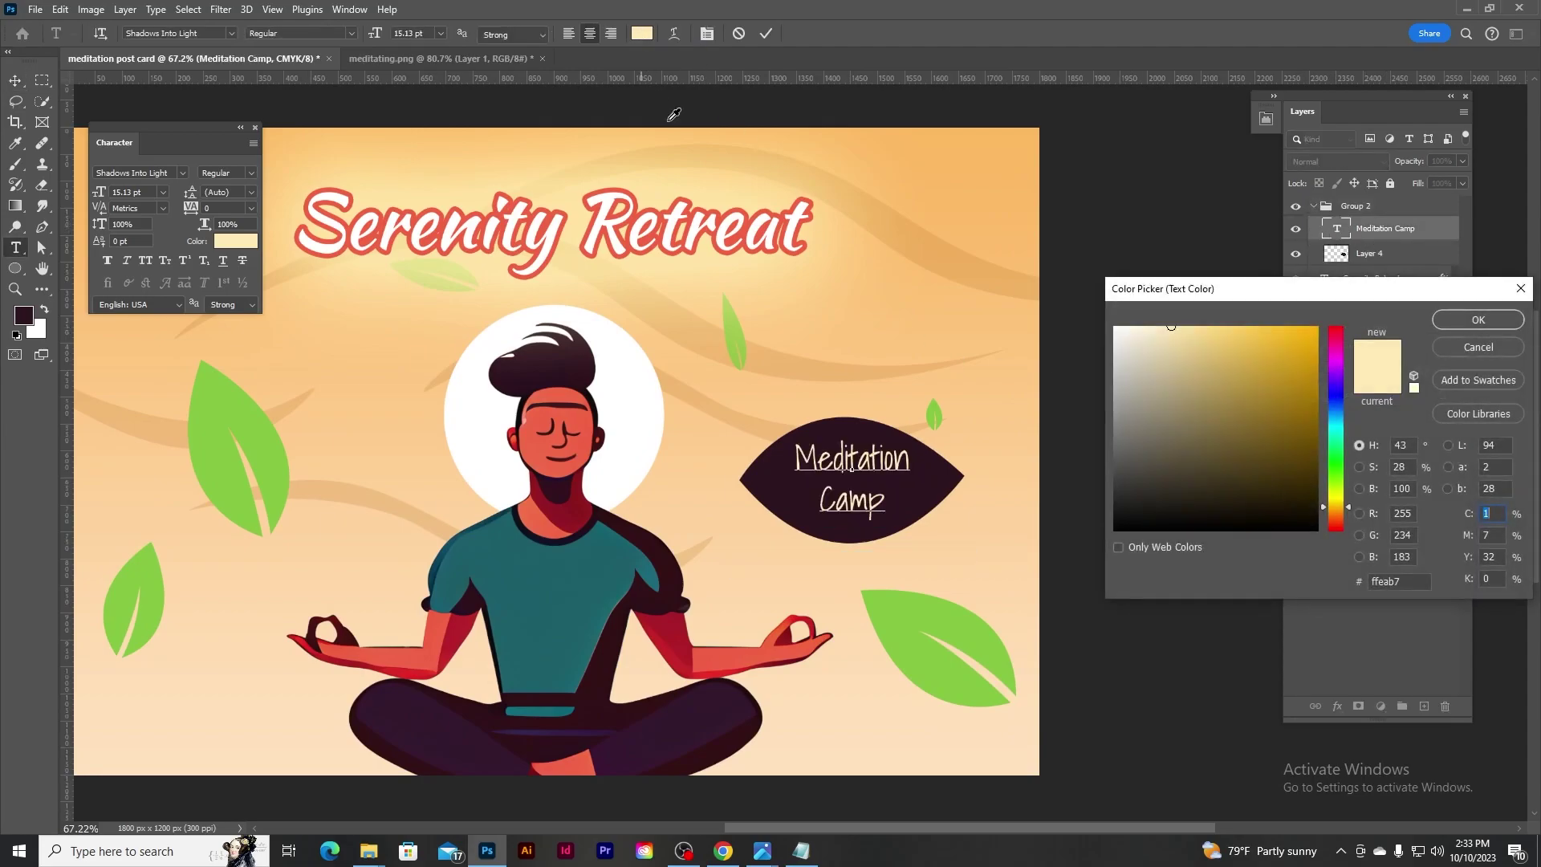
pyautogui.moveTo(678, 260); pyautogui.dragTo(897, 291)
pyautogui.moveTo(1204, 392); pyautogui.dragTo(1159, 327)
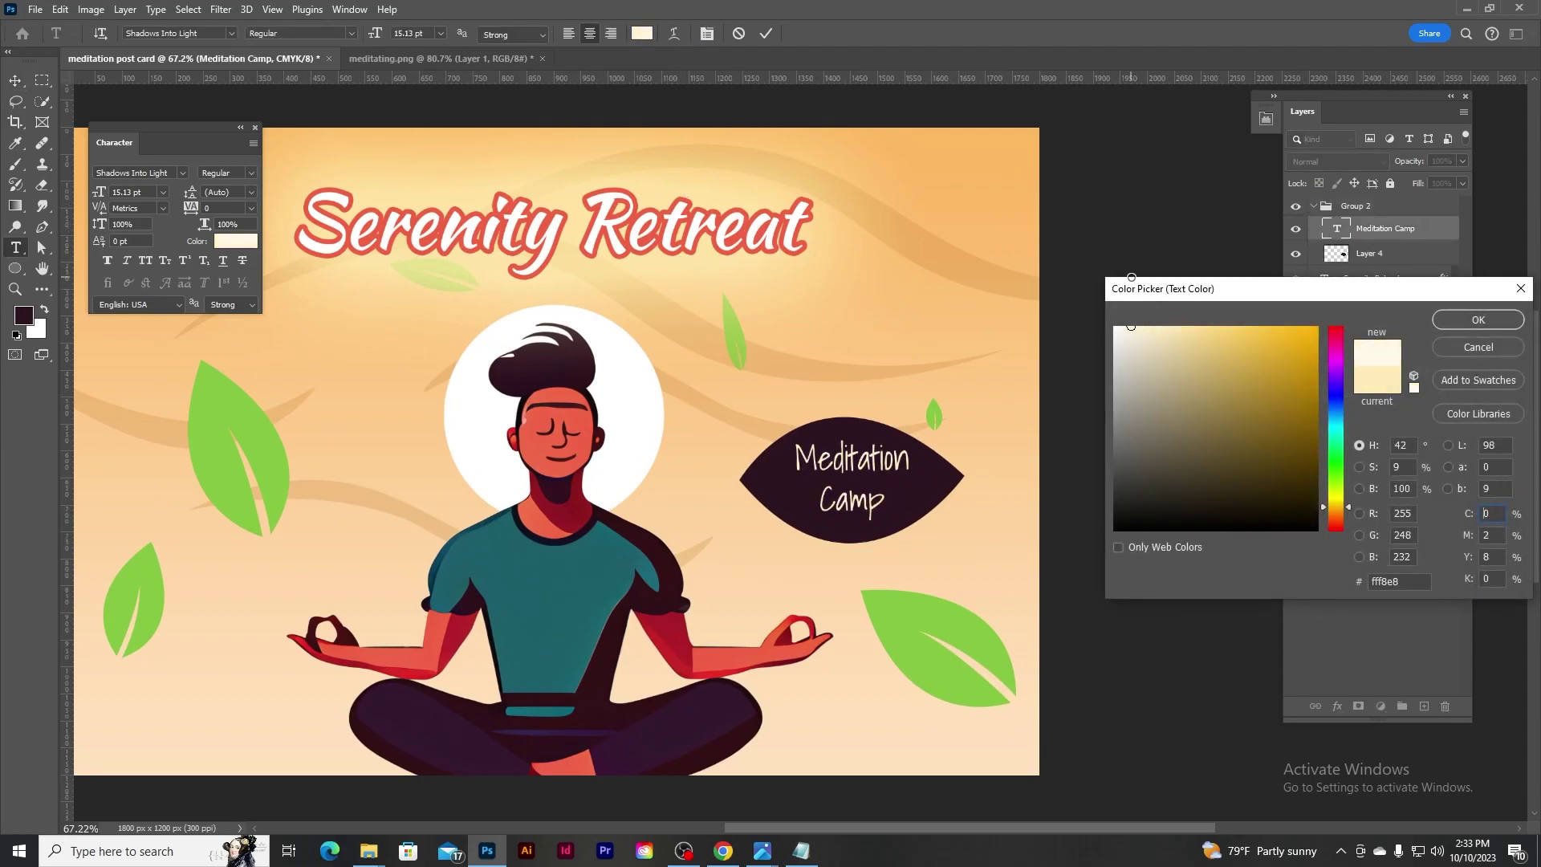
pyautogui.moveTo(1349, 509); pyautogui.dragTo(1349, 504)
pyautogui.click(1207, 325)
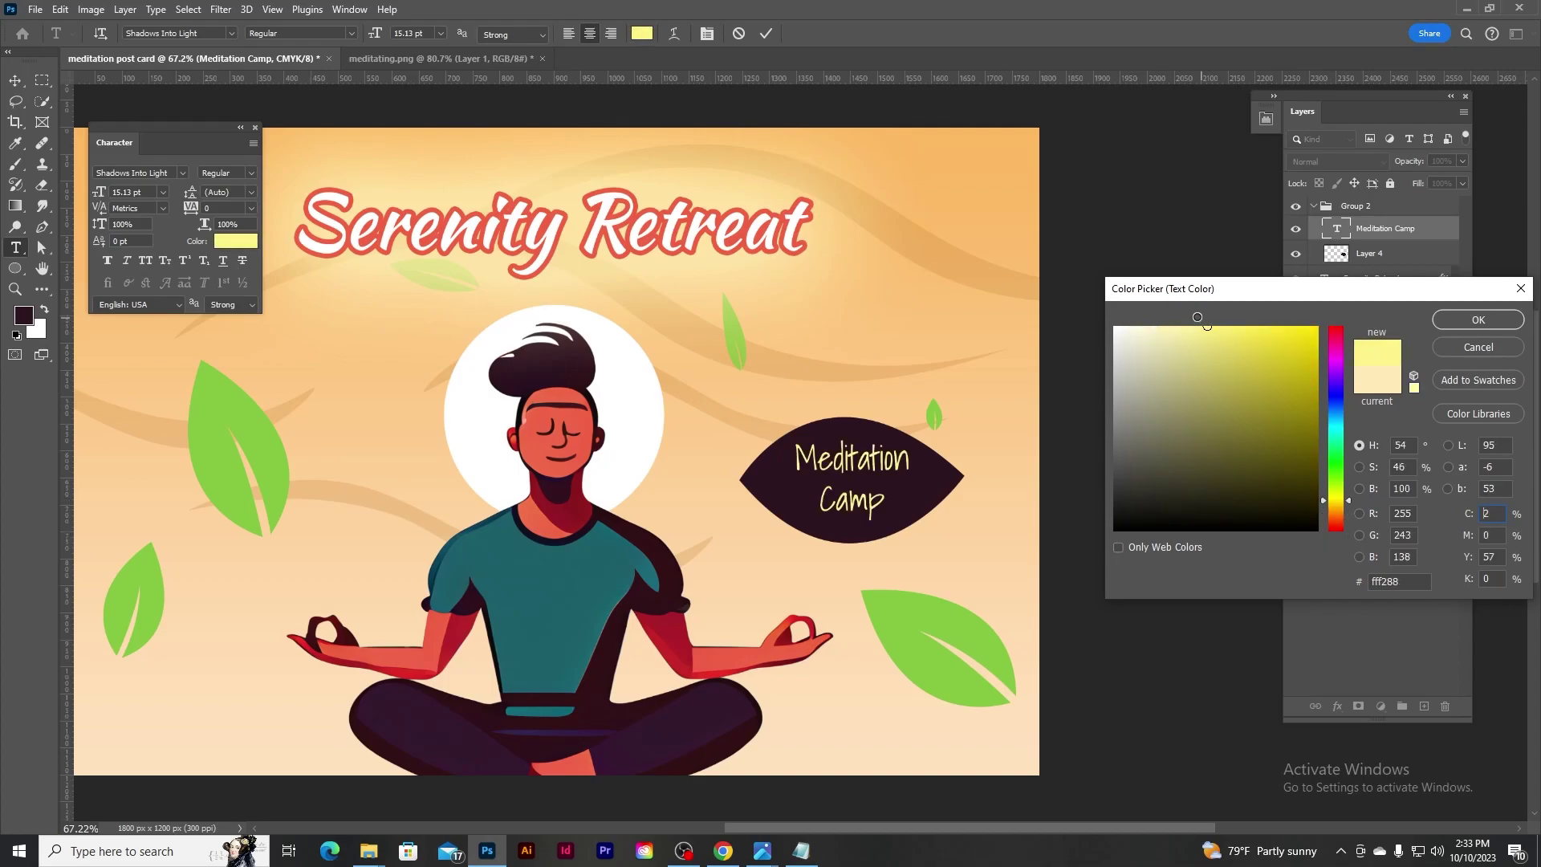
pyautogui.click(1473, 321)
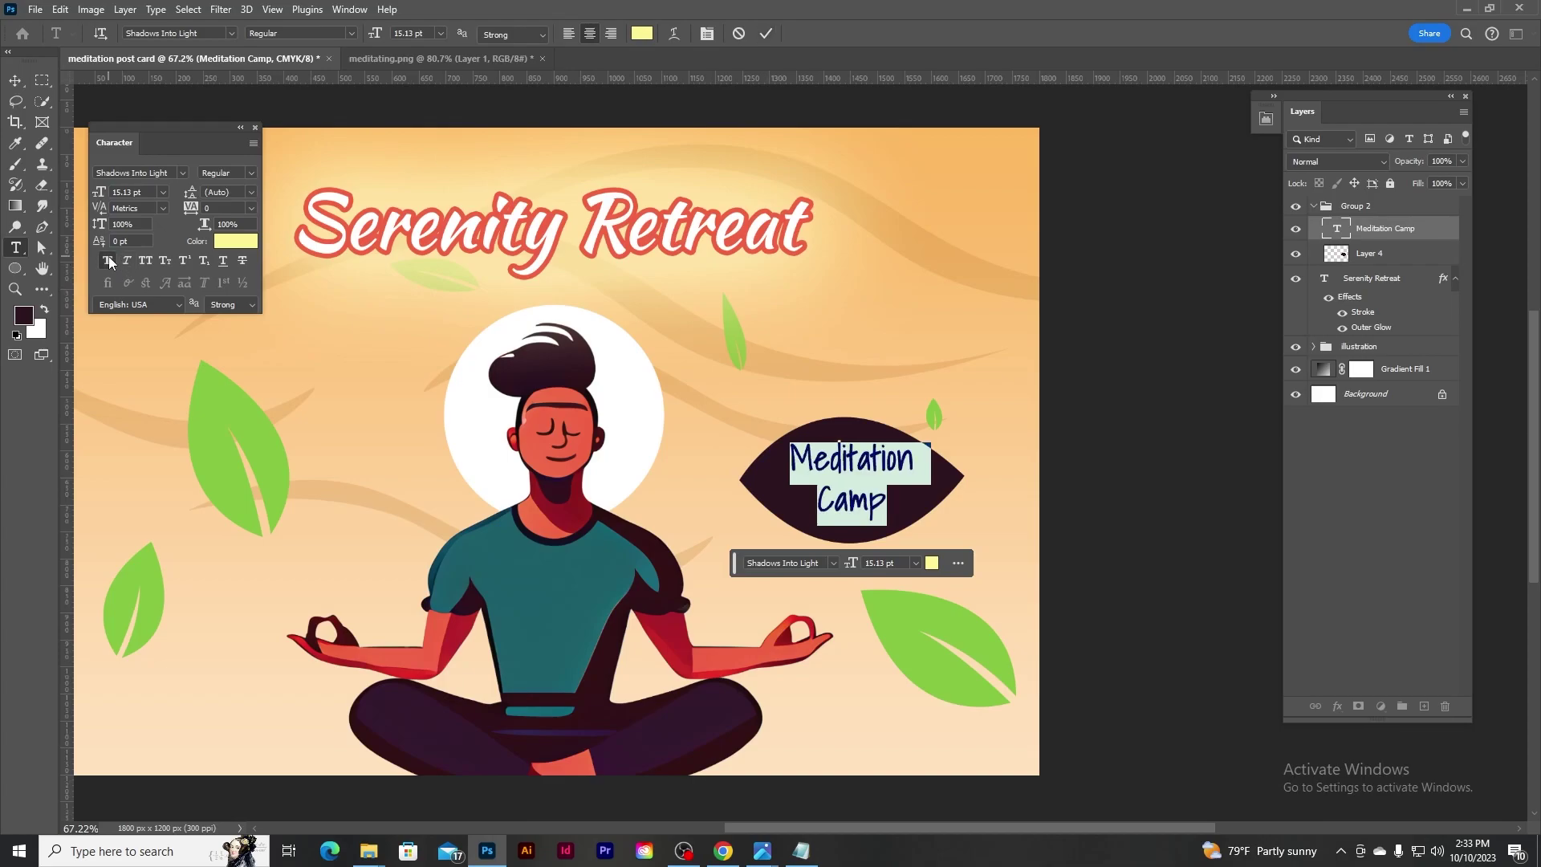
pyautogui.click(769, 33)
# Close the floating character settings panel and adjust the canvas view.
pyautogui.press('v')
pyautogui.scroll(-1, 567, 325)
pyautogui.scroll(1, 547, 384)
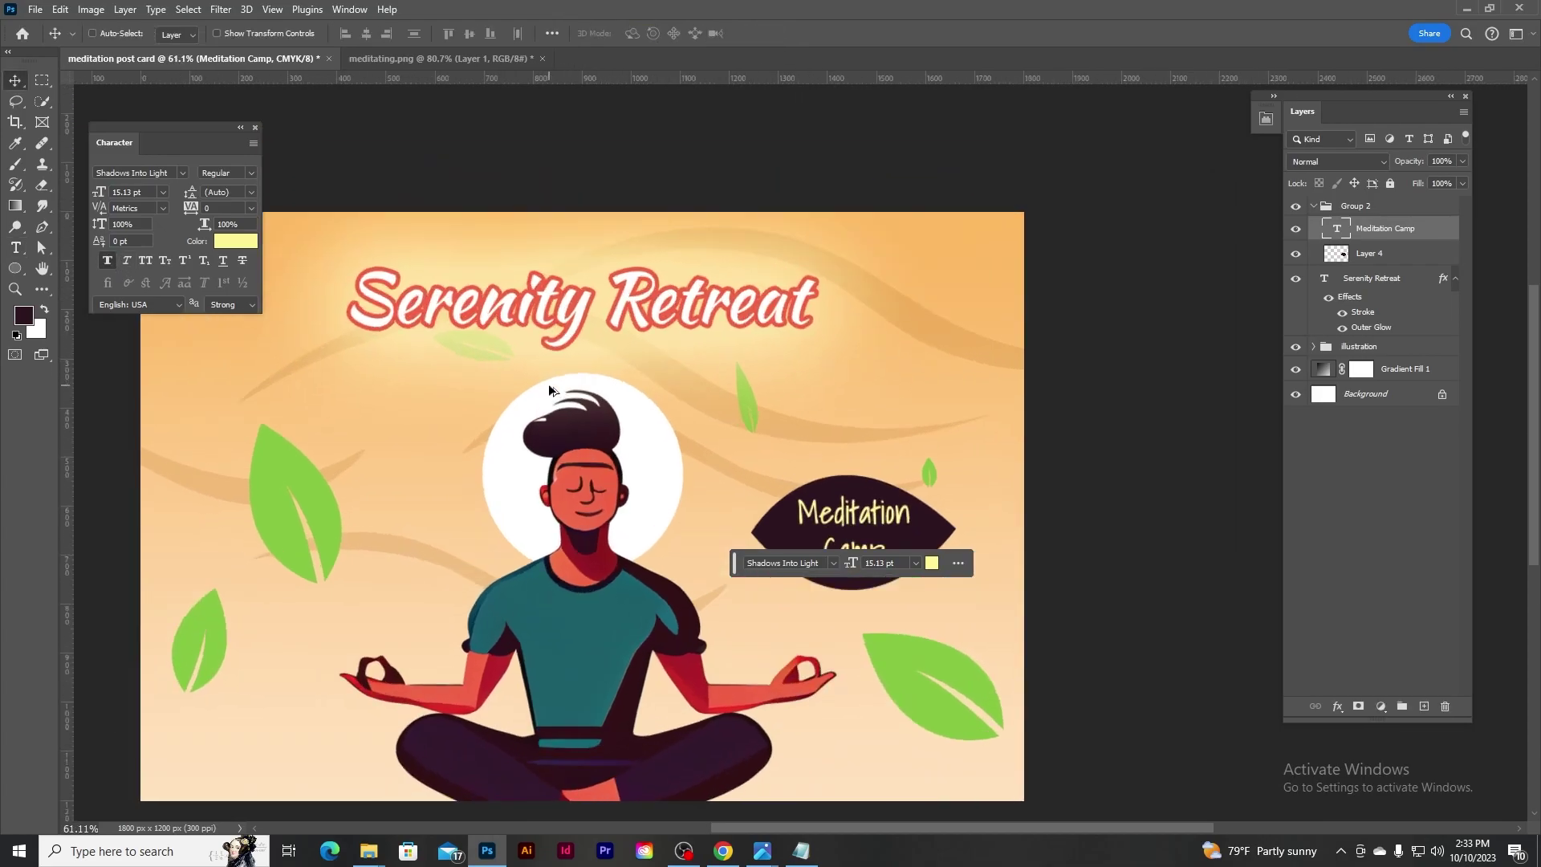
pyautogui.click(255, 128)
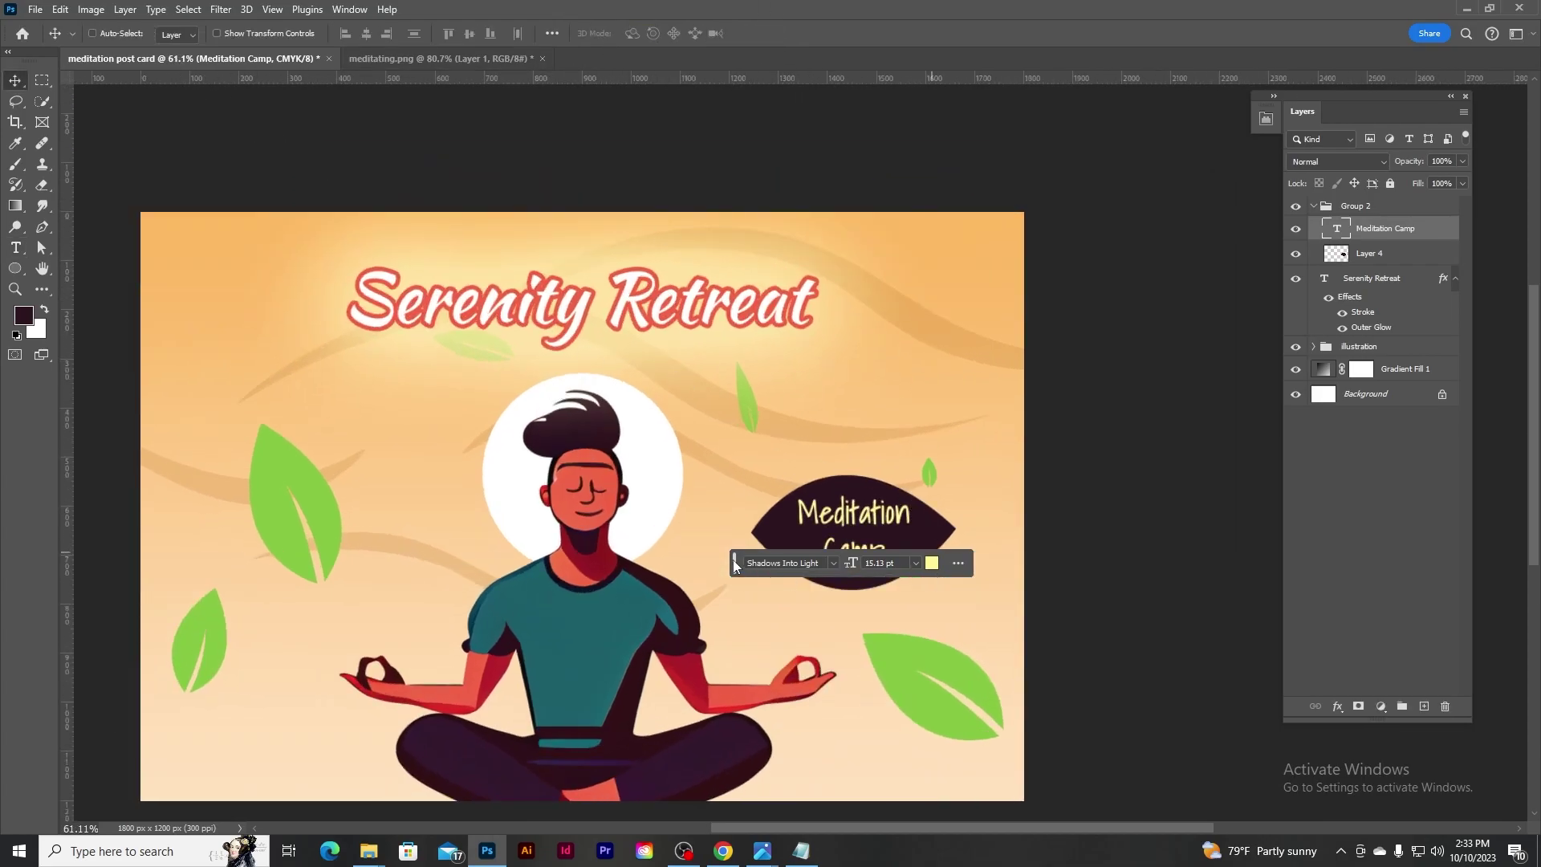
pyautogui.scroll(-1, 568, 488)
pyautogui.scroll(-1, 568, 487)
pyautogui.moveTo(654, 321)
pyautogui.mouseDown()
pyautogui.moveTo(787, 318)
pyautogui.moveTo(757, 353)
pyautogui.mouseUp()
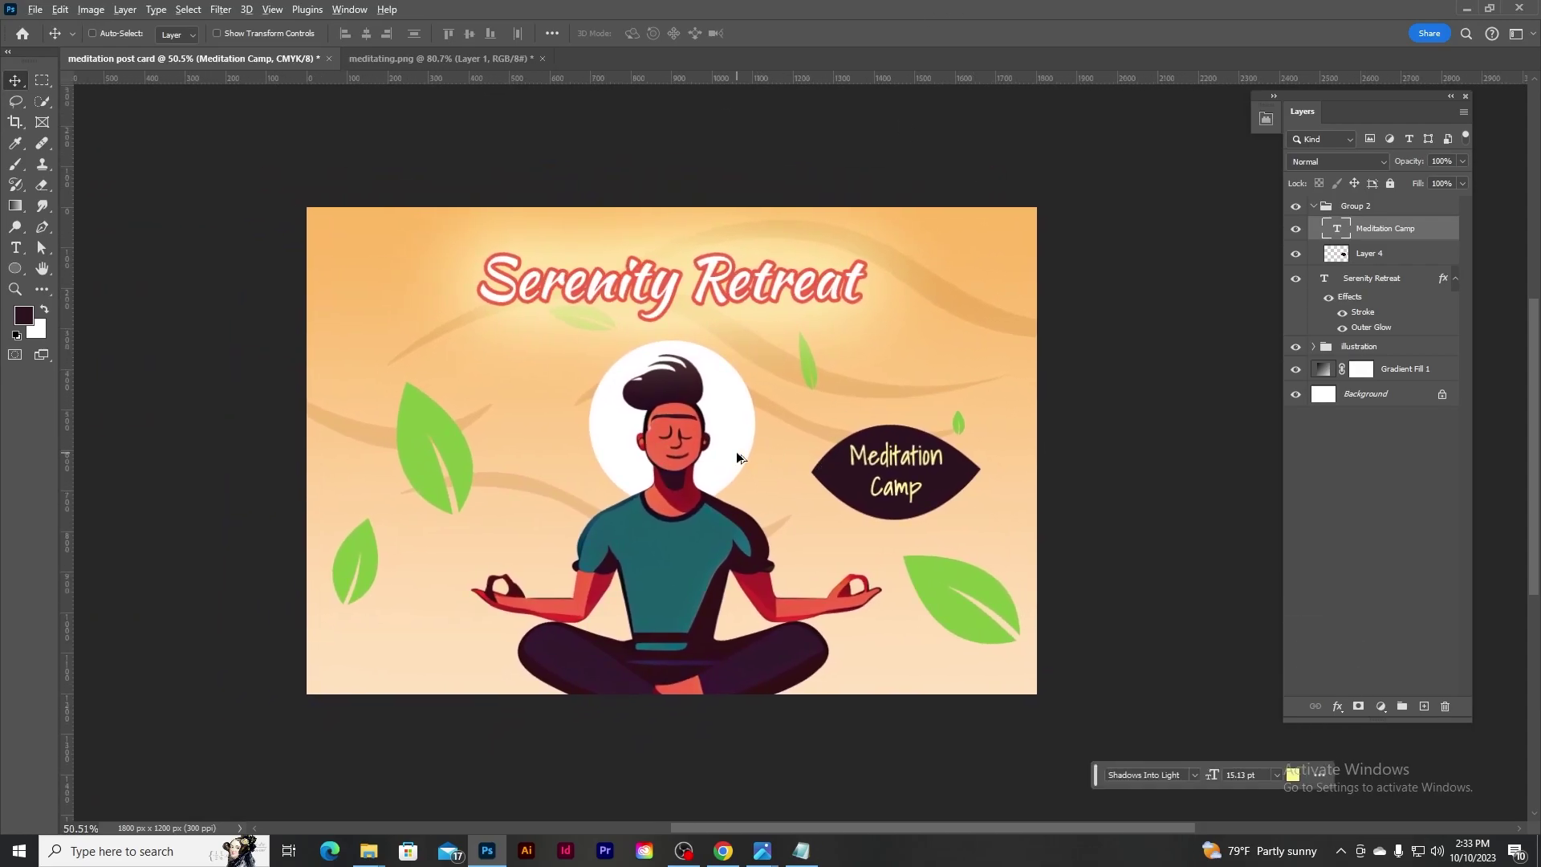
pyautogui.scroll(1, 737, 457)
pyautogui.press('ctrl')
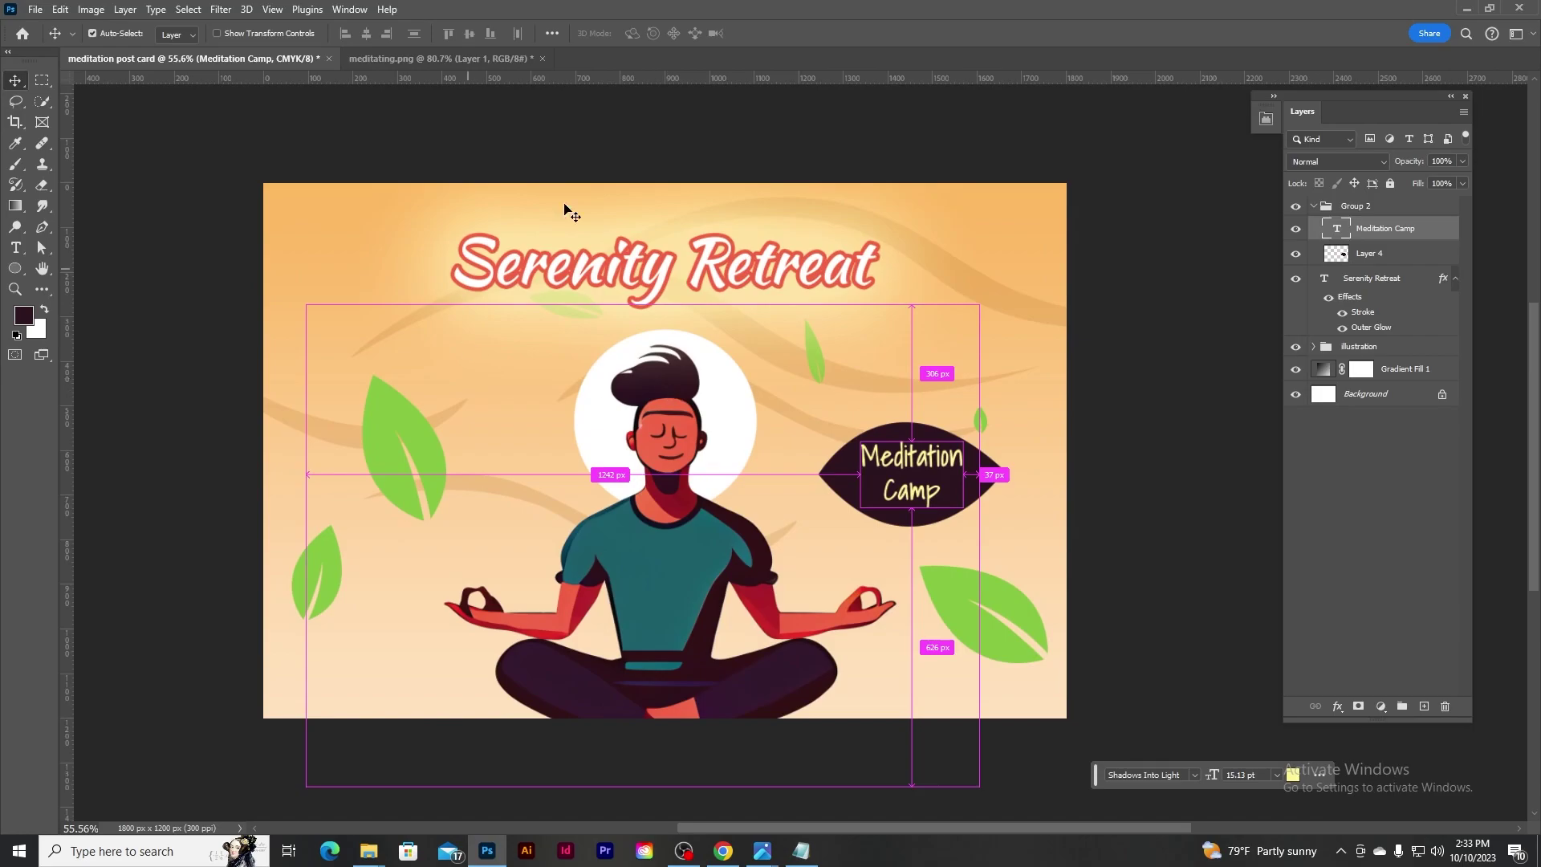
# Save the postcard front as postcard1.psd.
pyautogui.hotkey('ctrl', 's')
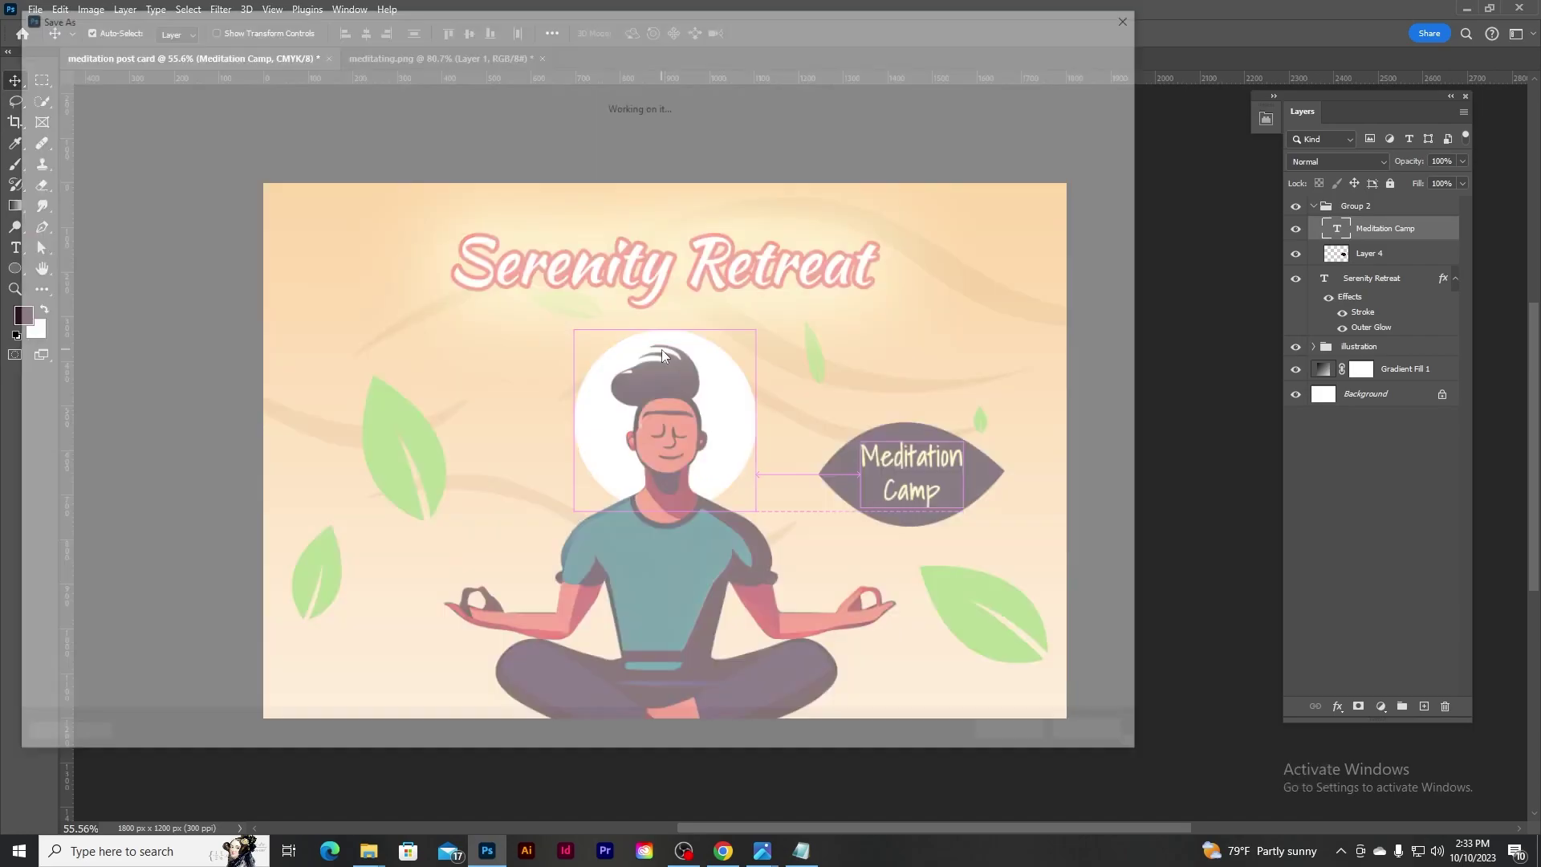
pyautogui.write('postcard1')
pyautogui.press('Return')
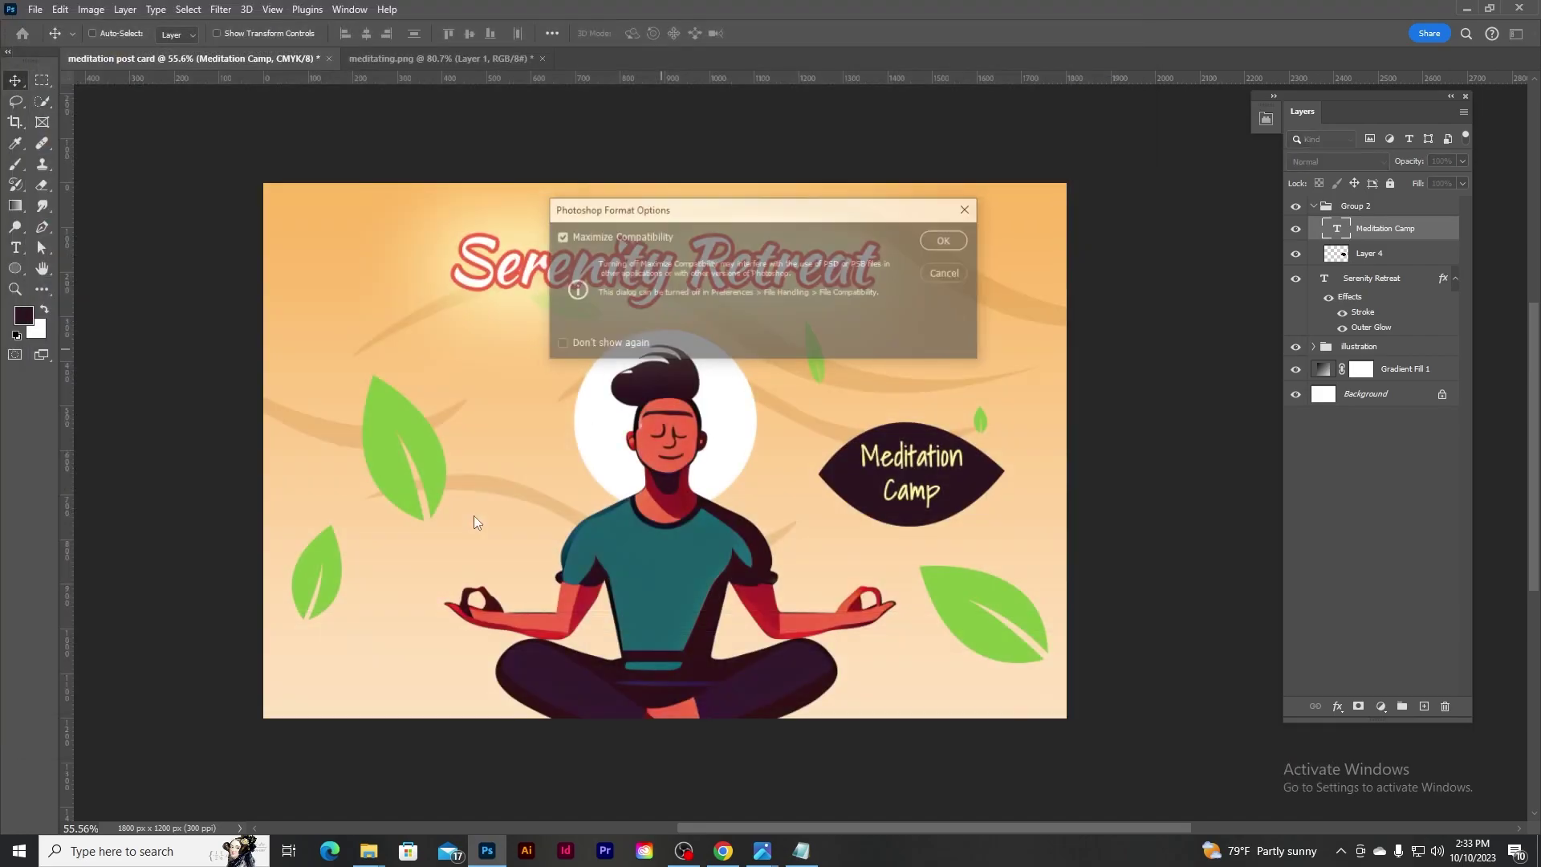
pyautogui.click(947, 236)
# Create a blank 6×4 in, 300 ppi CMYK document named 'meditation poster 2'.
pyautogui.click(36, 9)
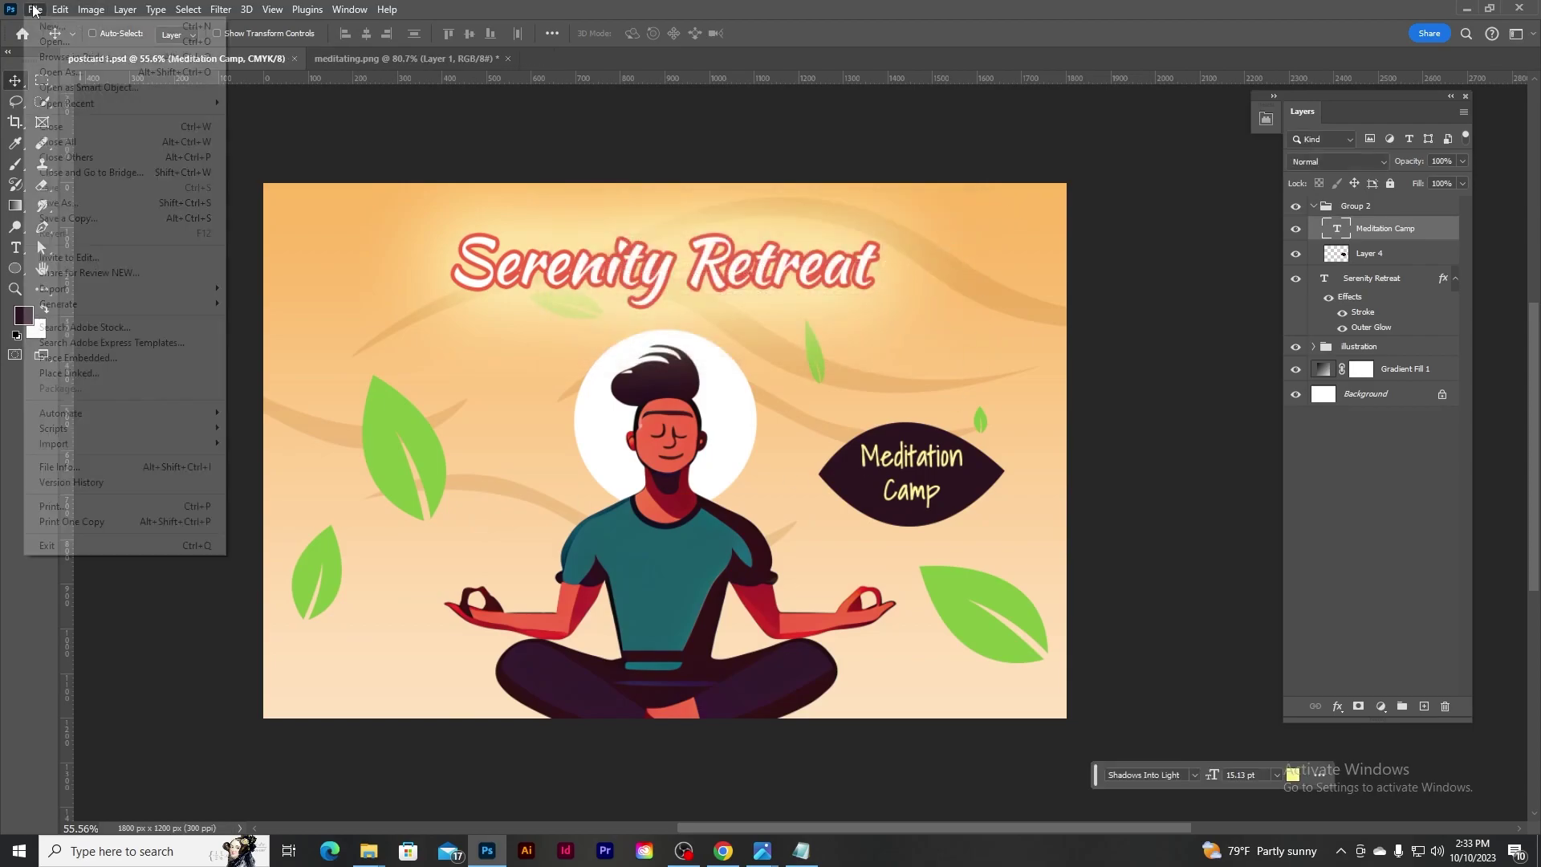
pyautogui.click(48, 28)
pyautogui.write('meditation poster 2')
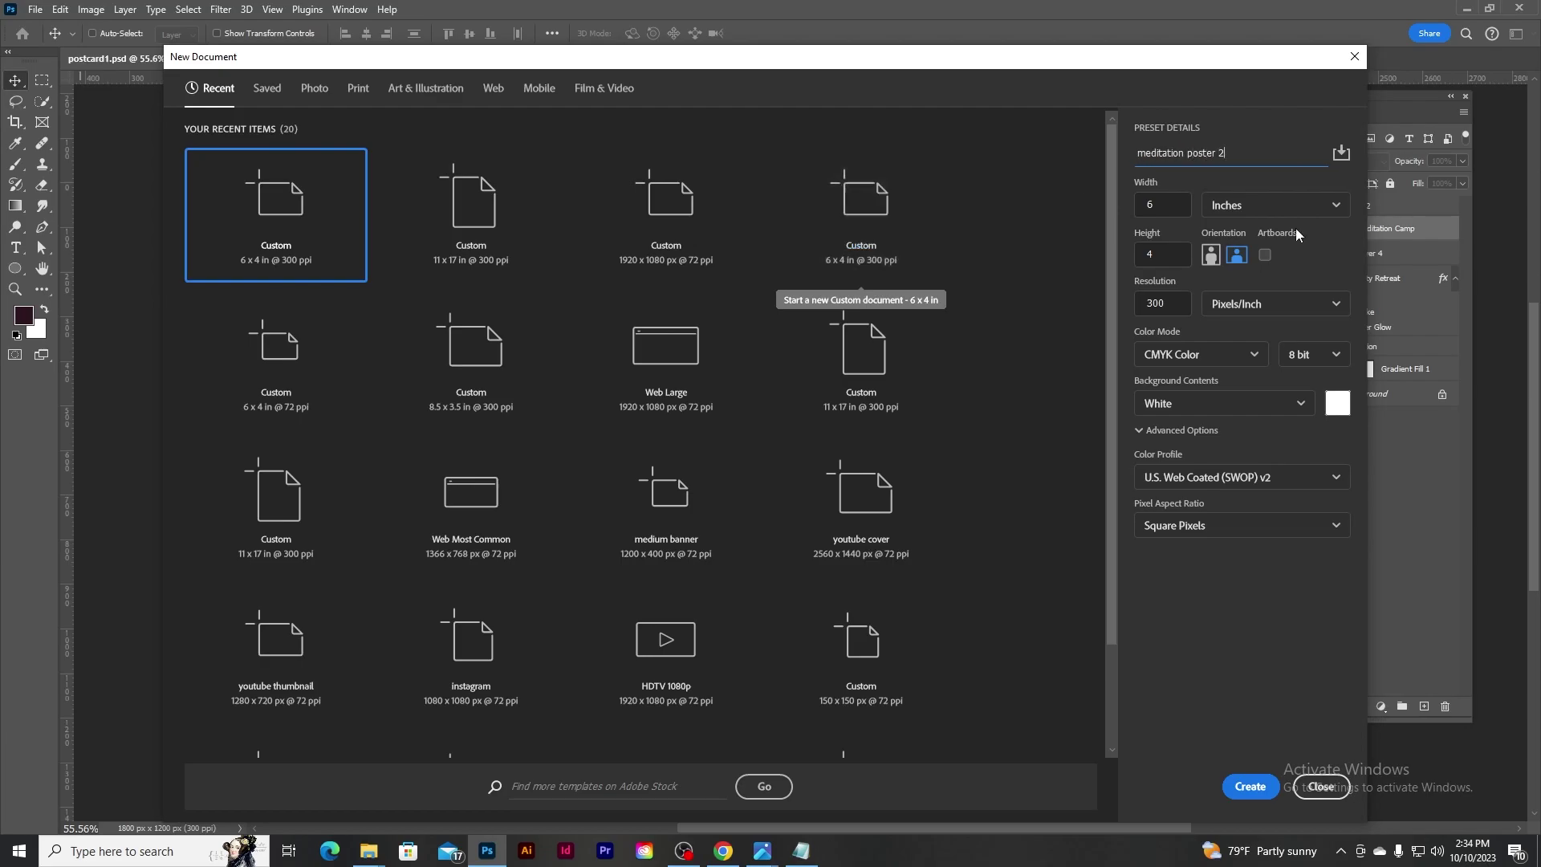
pyautogui.click(1250, 786)
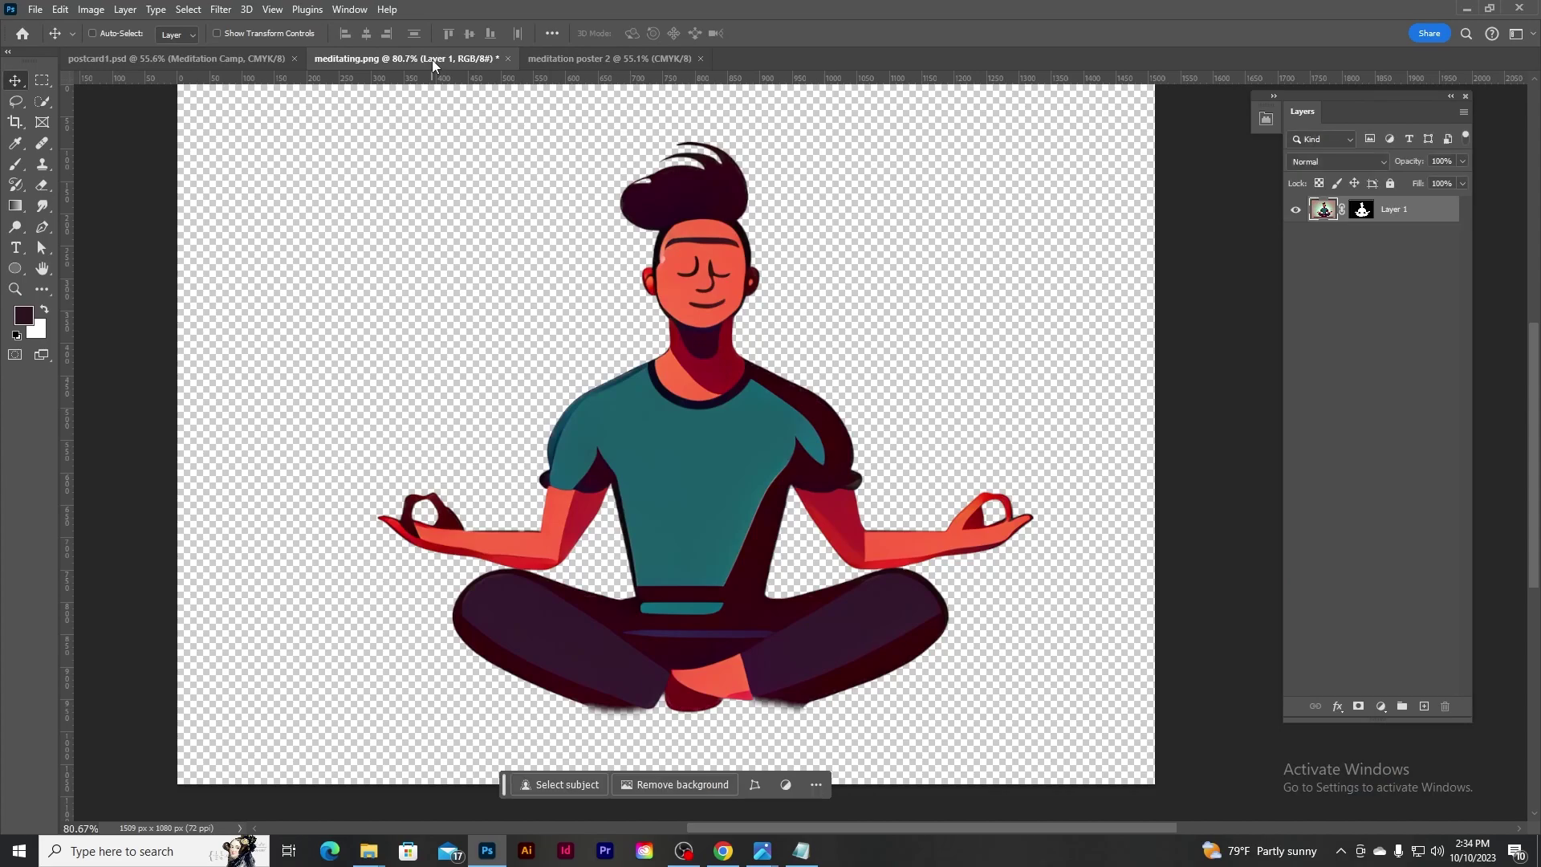
# Close meditating.png without saving and select the Gradient Fill 1 layer in postcard1.psd.
pyautogui.click(431, 60)
pyautogui.click(505, 59)
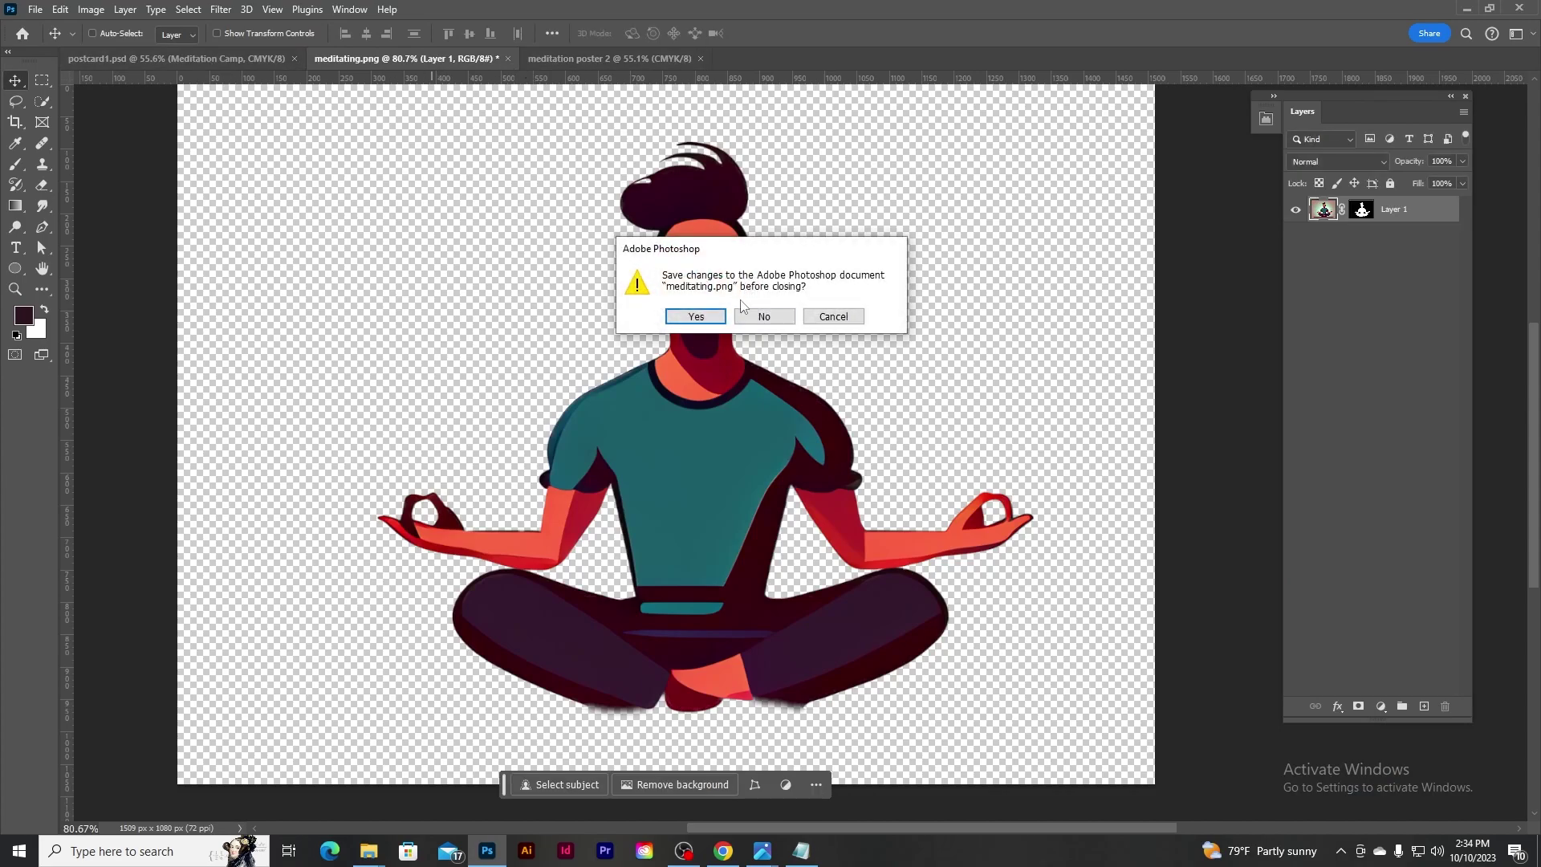
pyautogui.click(765, 314)
pyautogui.click(253, 58)
pyautogui.scroll(-1, 536, 378)
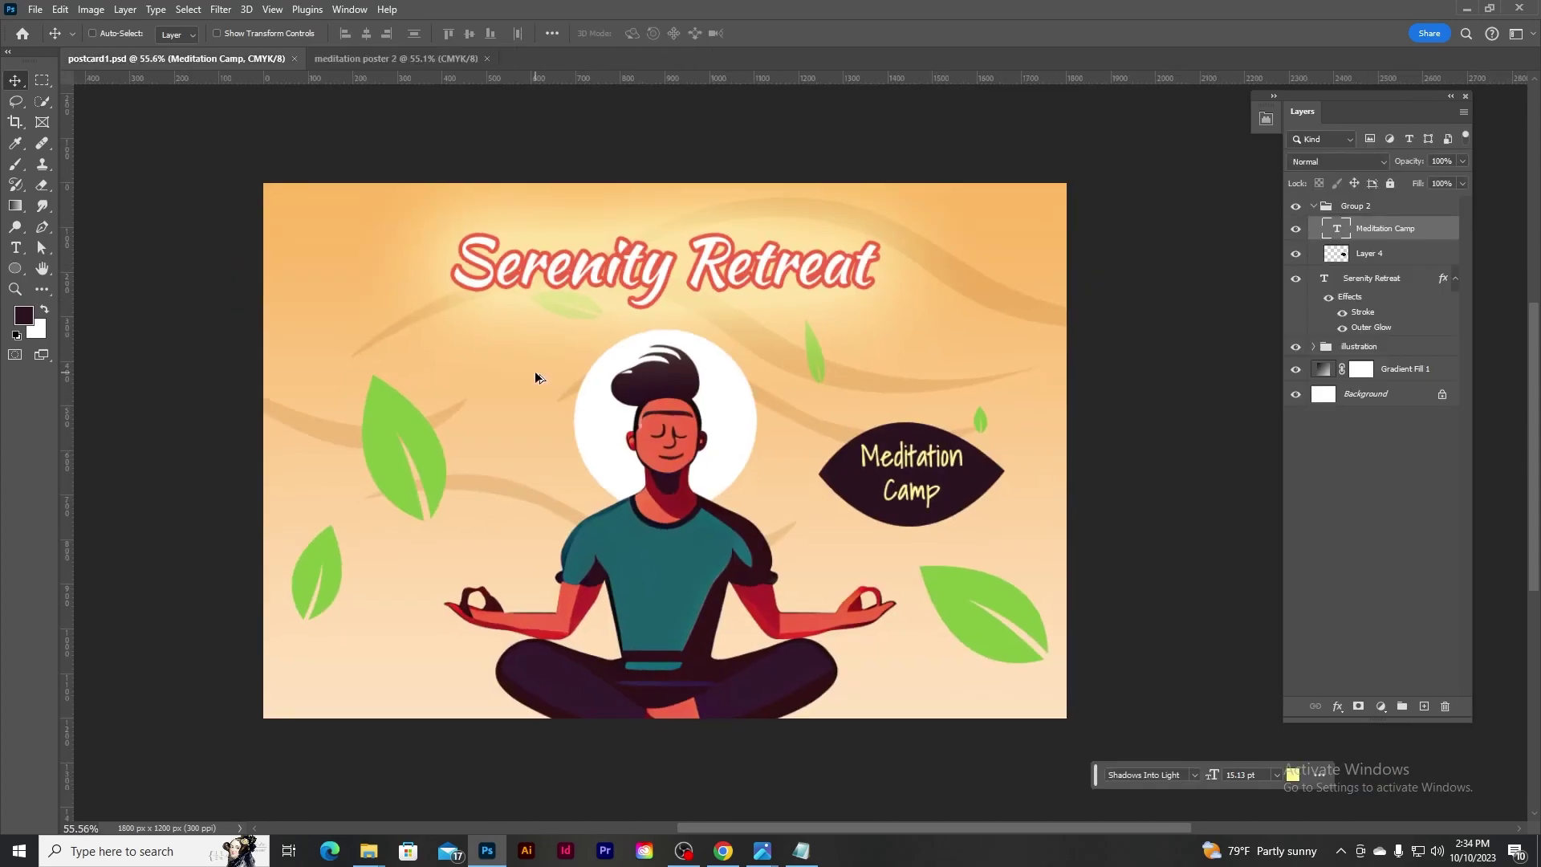
pyautogui.click(1322, 368)
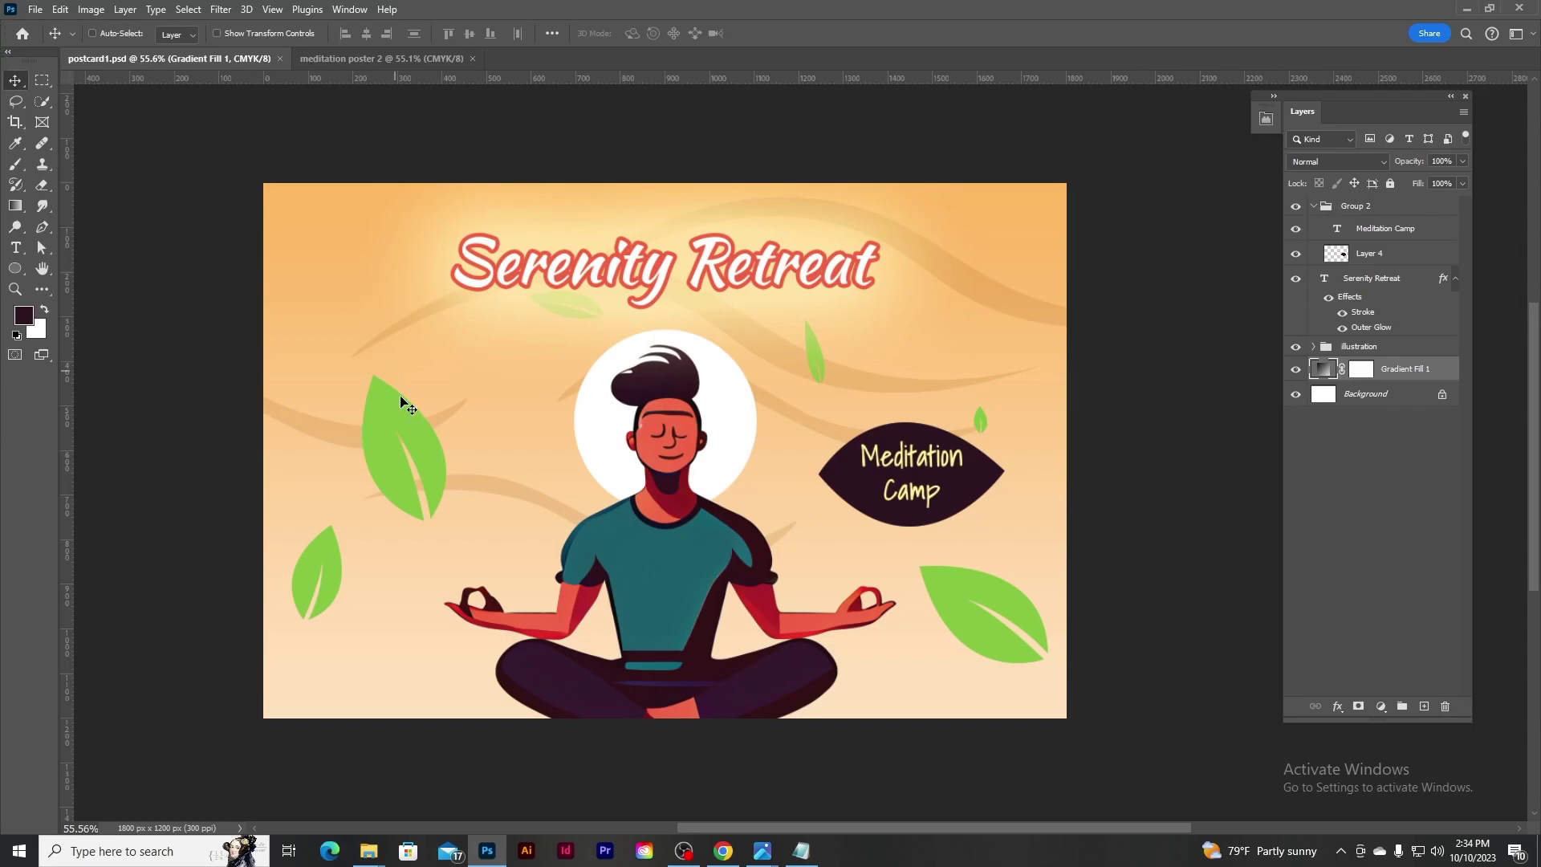
# Copy the gradient into meditation poster 2 and draw a vertical divider line on a new layer.
pyautogui.moveTo(476, 401); pyautogui.dragTo(468, 305)
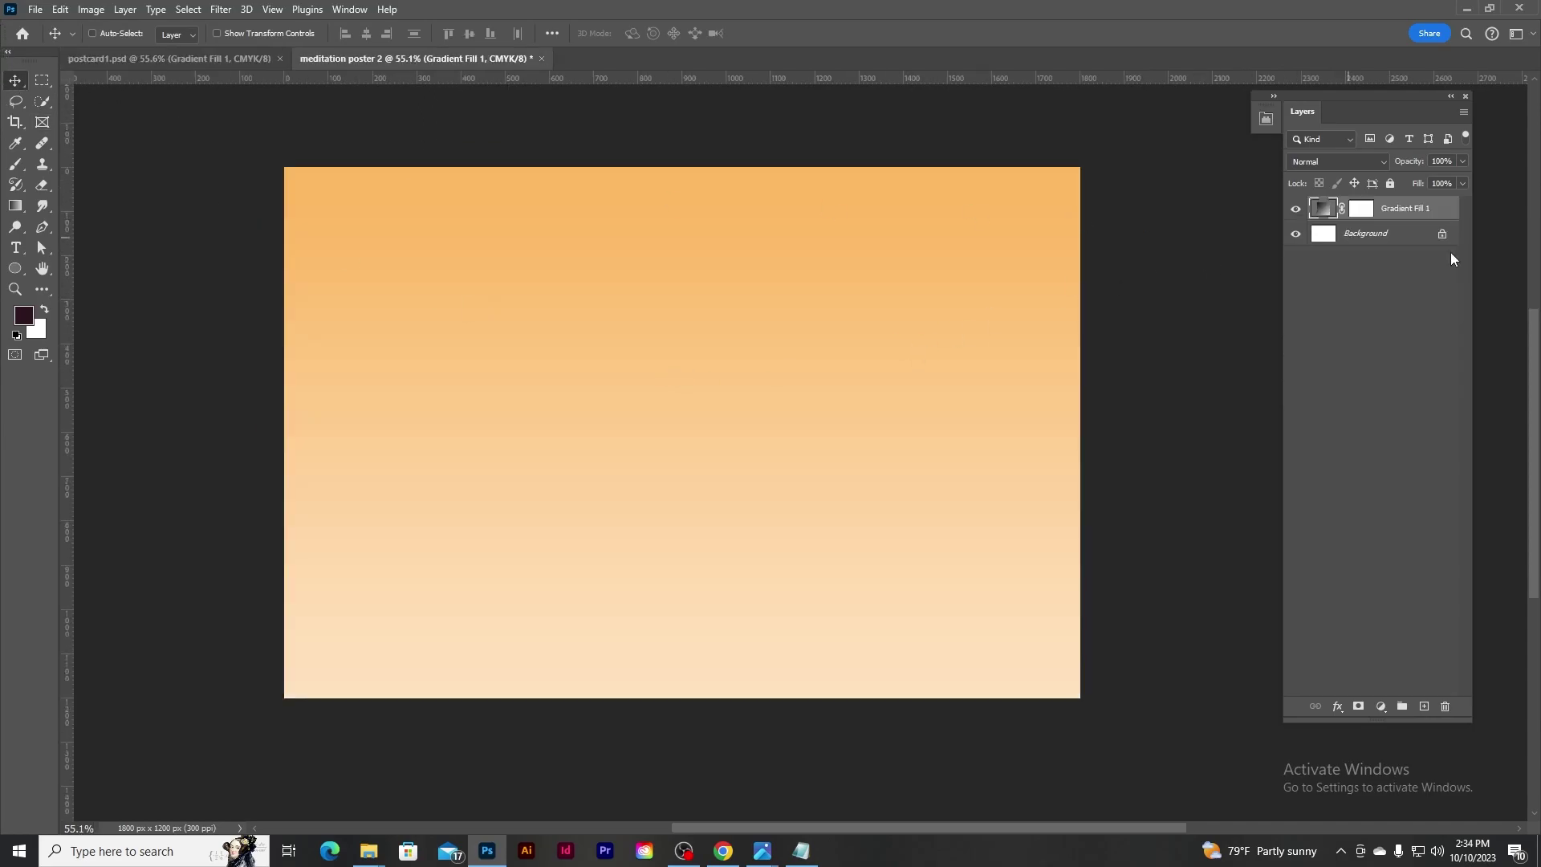
pyautogui.click(1424, 705)
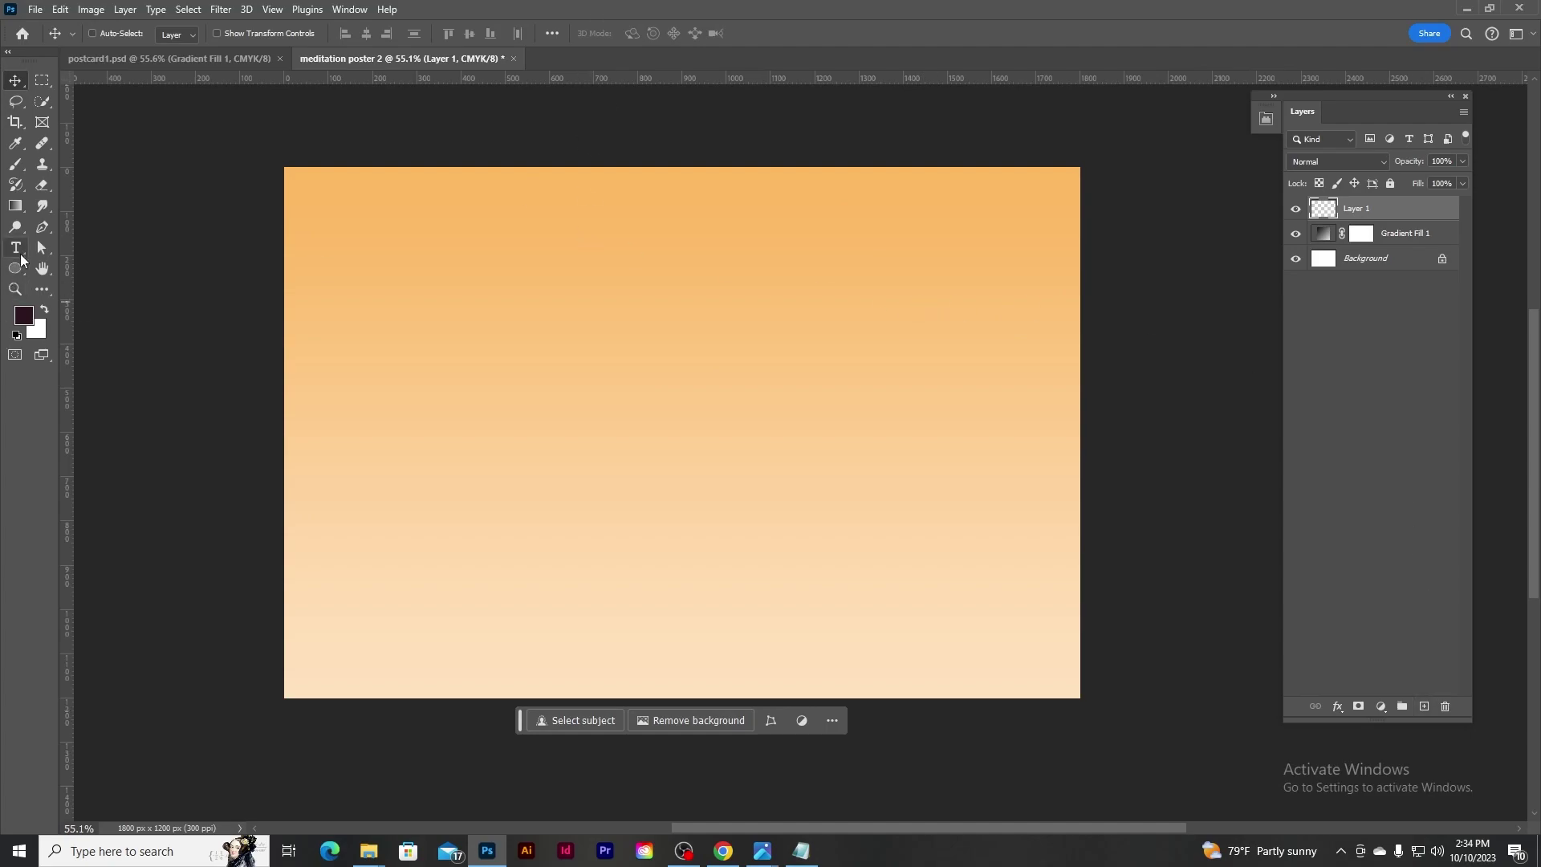
pyautogui.rightClick(21, 259)
pyautogui.click(96, 332)
pyautogui.moveTo(657, 232); pyautogui.dragTo(658, 631)
# Set the divider line's fill to white.
pyautogui.click(178, 33)
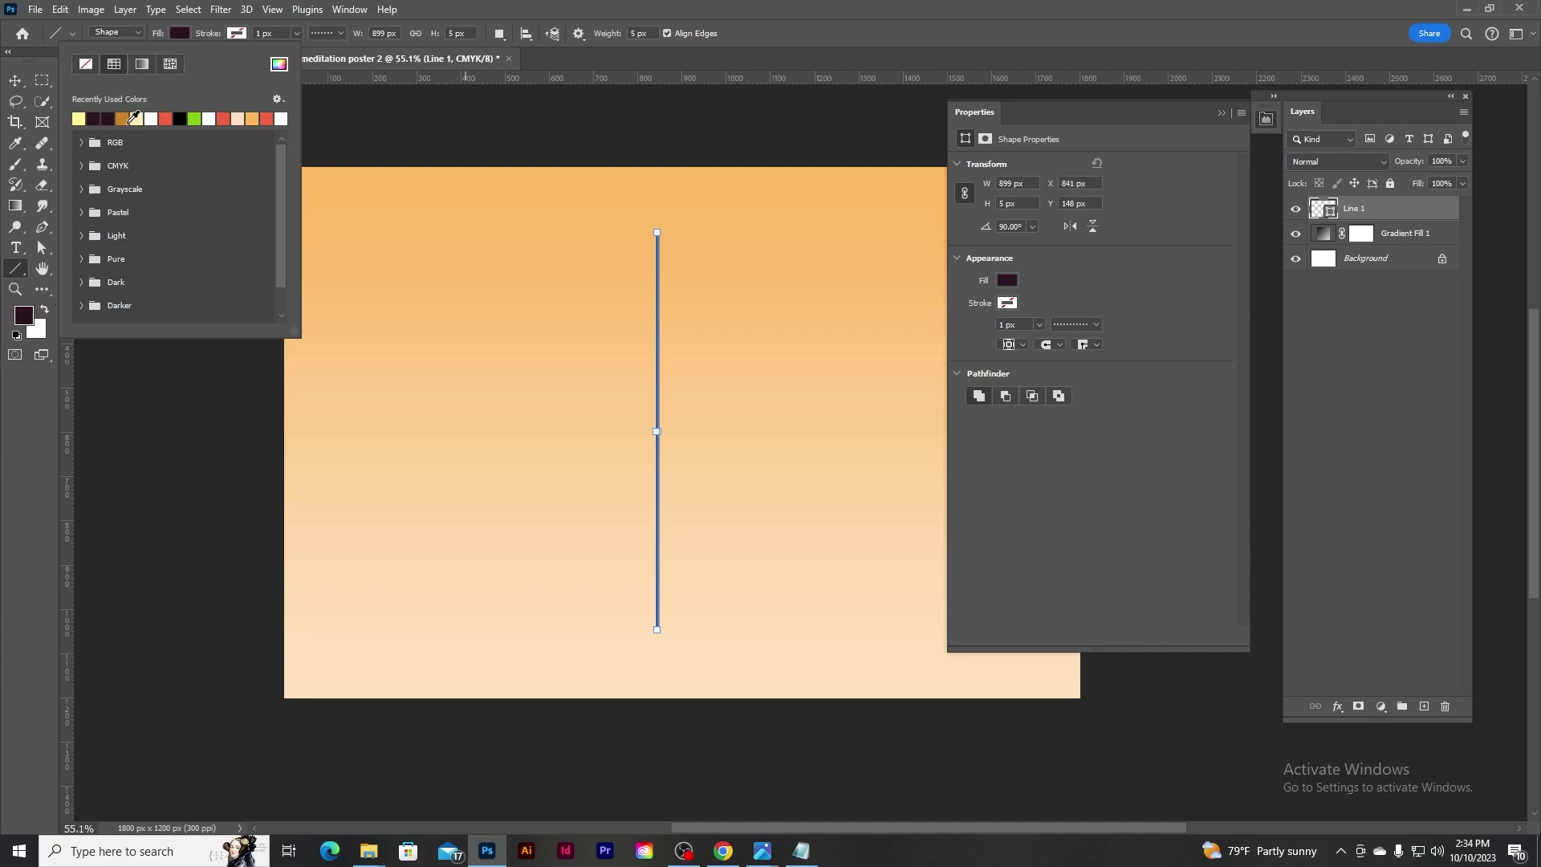
pyautogui.click(152, 119)
pyautogui.click(279, 64)
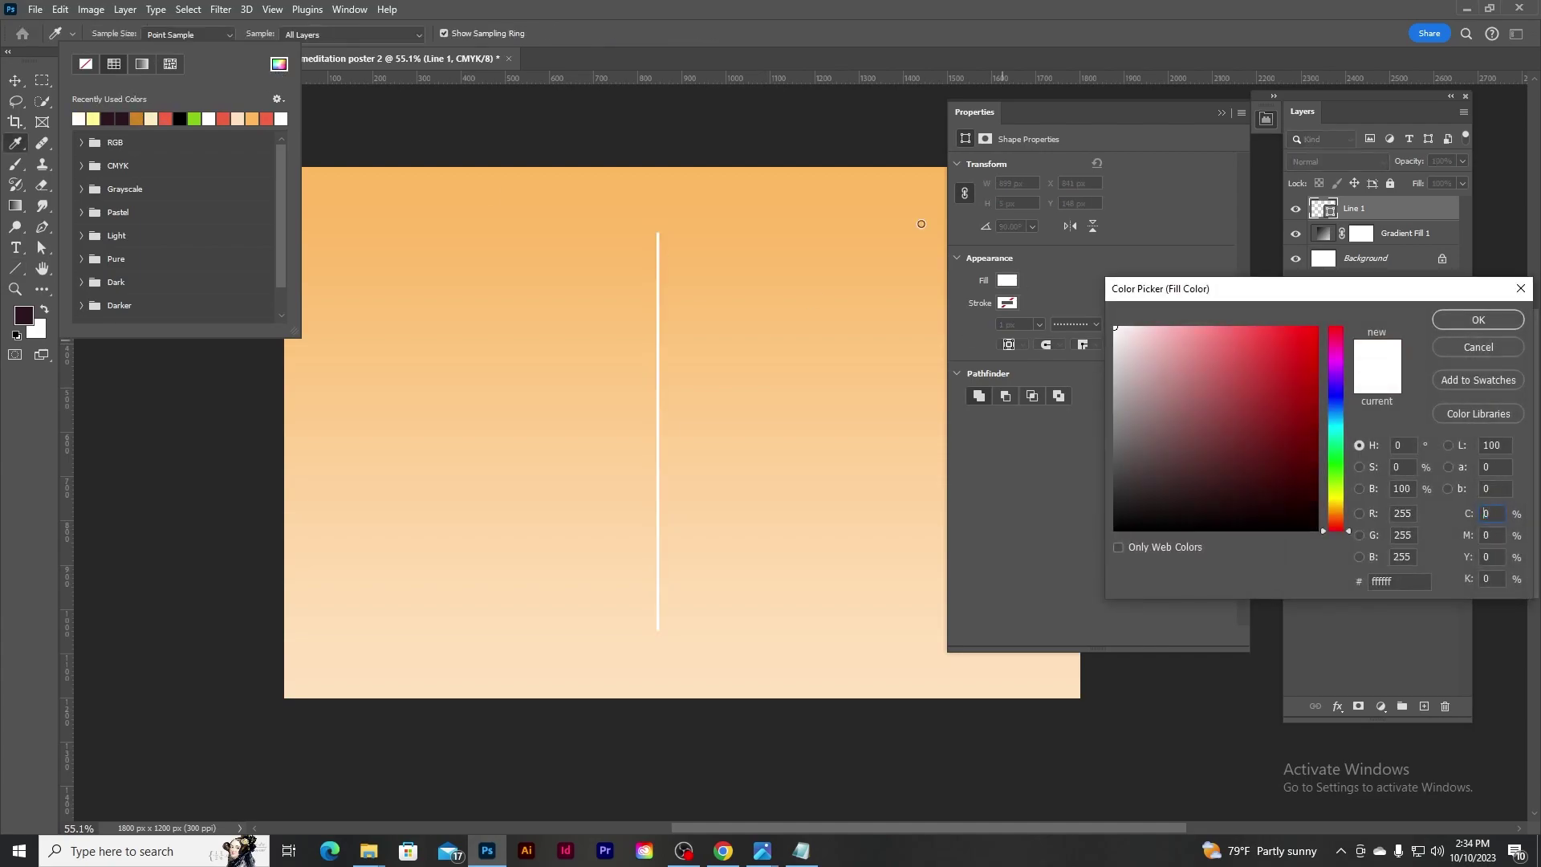
pyautogui.click(1490, 320)
# Centre the divider line horizontally on the canvas and deselect.
pyautogui.press('v')
pyautogui.scroll(-1, 605, 347)
pyautogui.scroll(-1, 605, 347)
pyautogui.click(1240, 109)
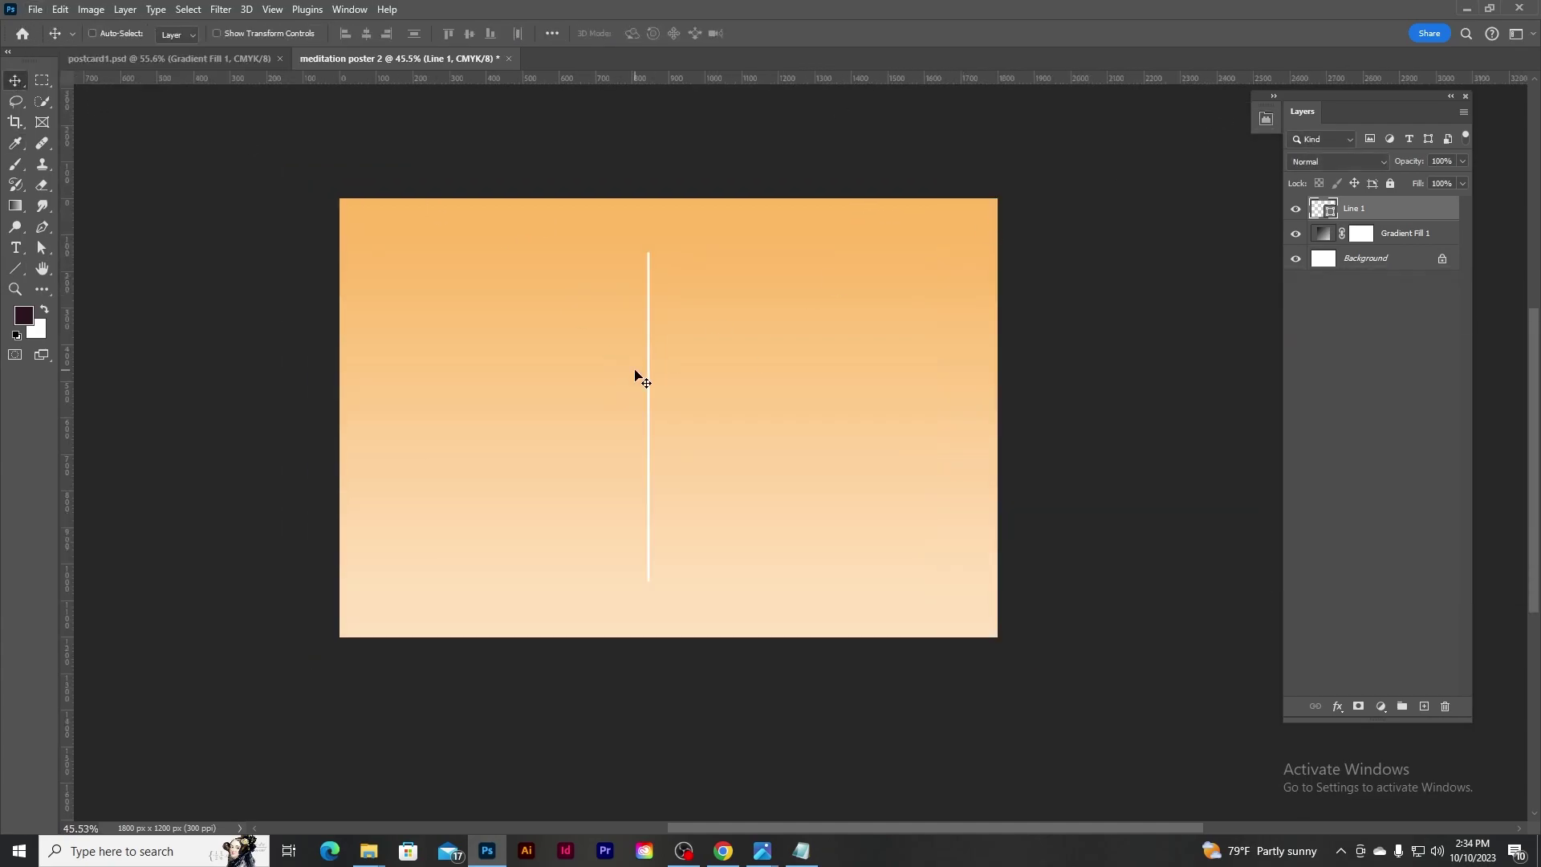
pyautogui.hotkey('ctrl', 'a')
pyautogui.click(367, 33)
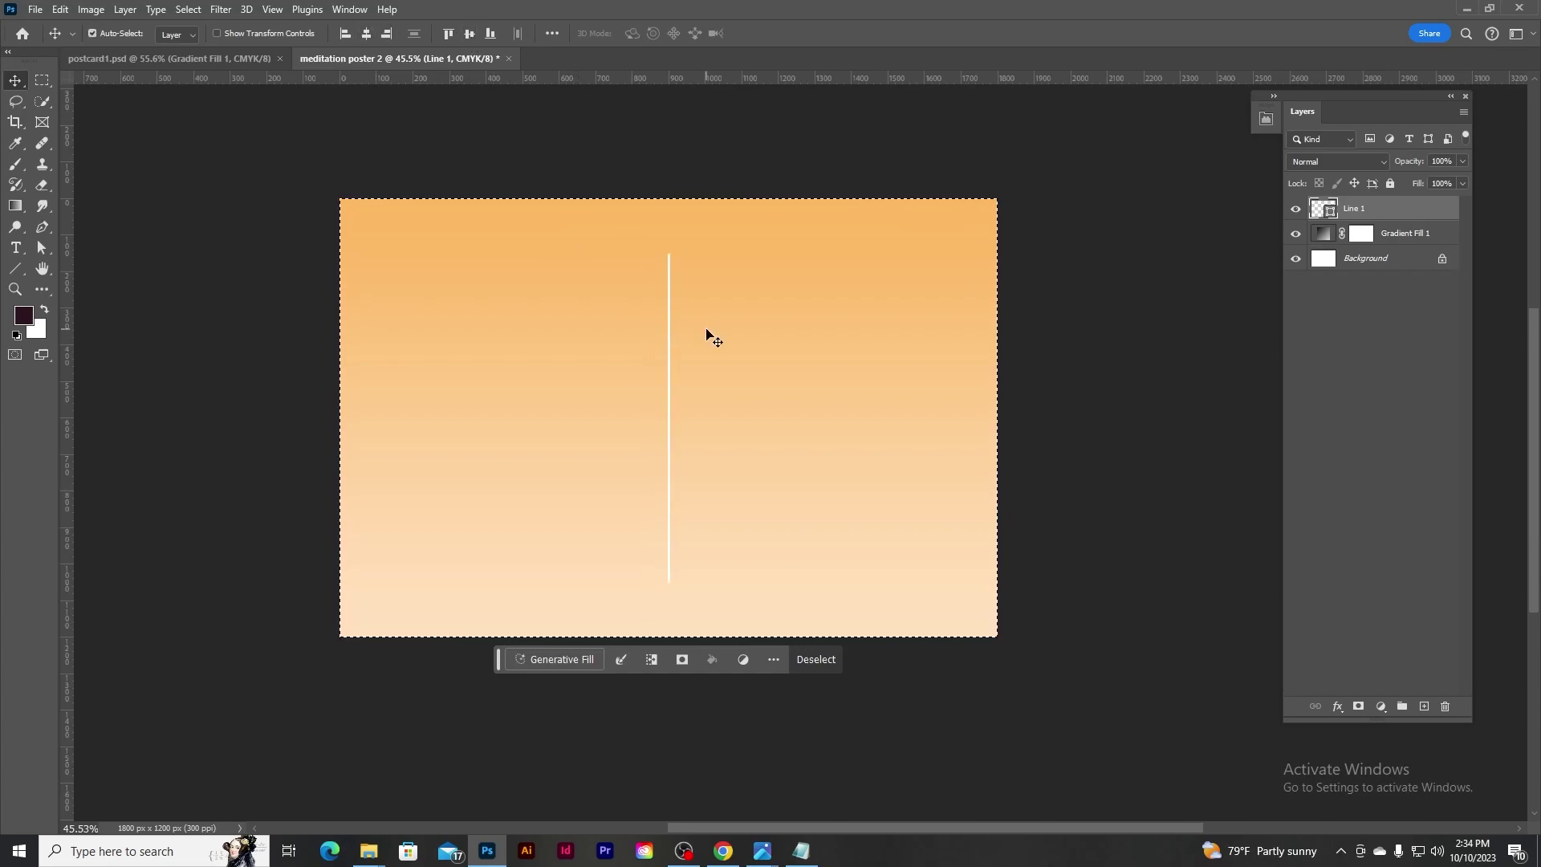
pyautogui.hotkey('ctrl', 'd')
pyautogui.scroll(3, 870, 268)
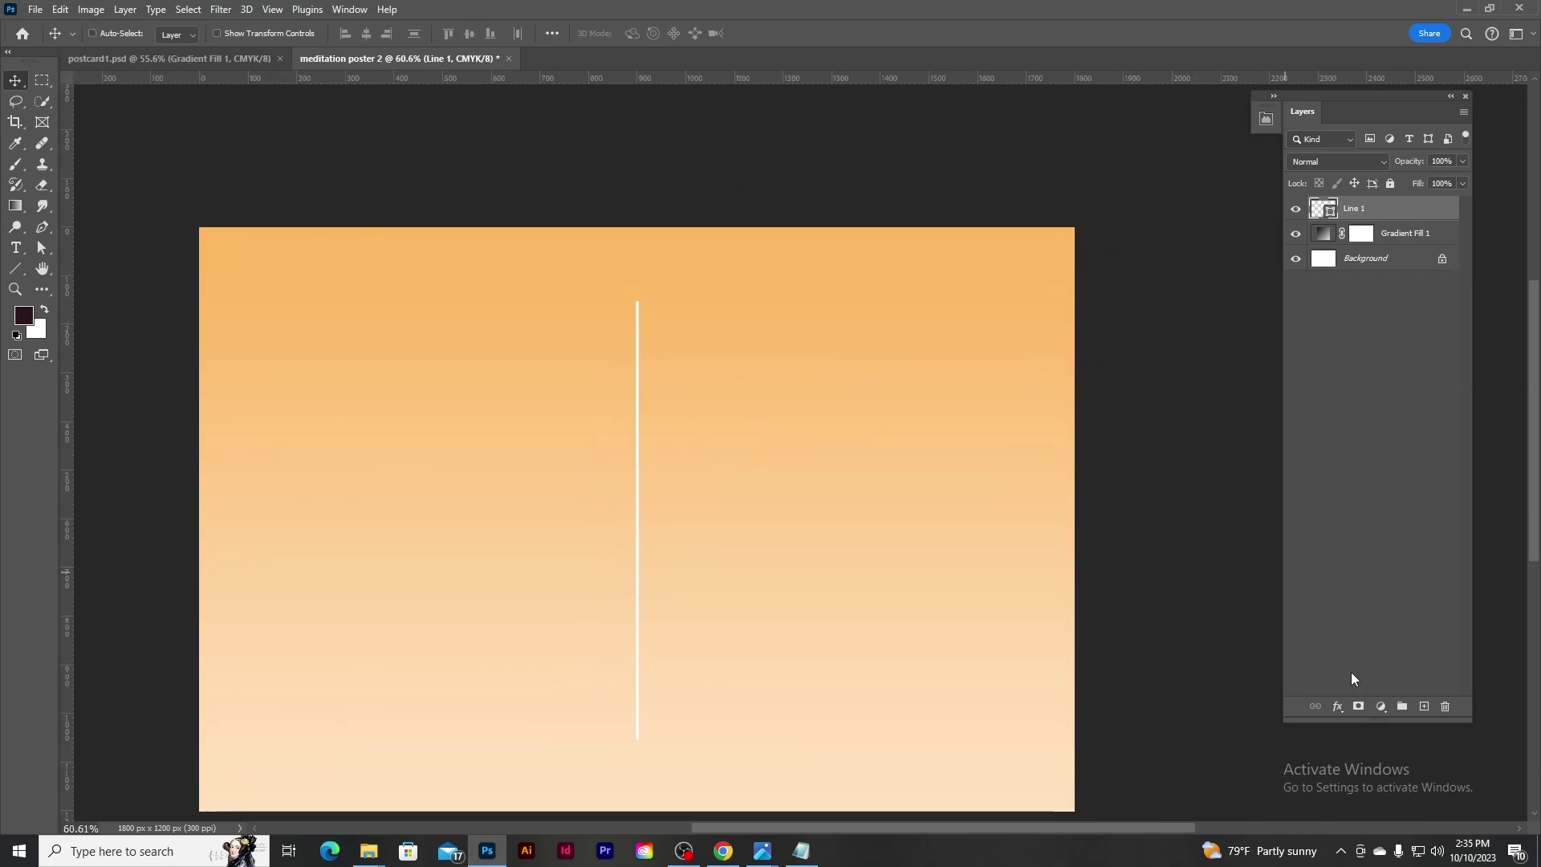
# Draw a square stamp box in the card's top-right corner on a new layer.
pyautogui.click(1423, 706)
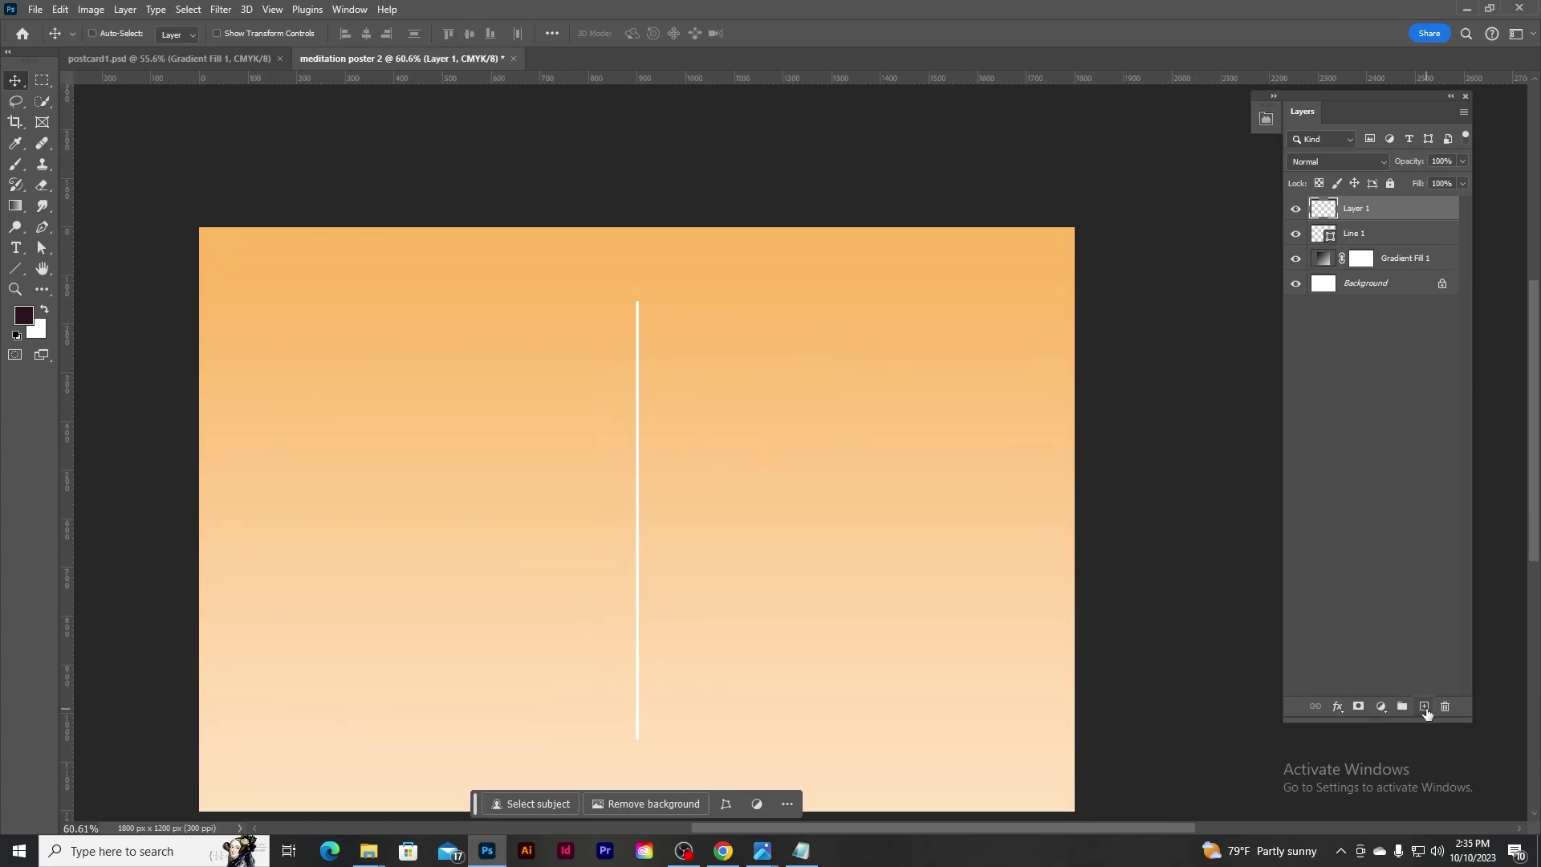
pyautogui.click(16, 273)
pyautogui.click(88, 268)
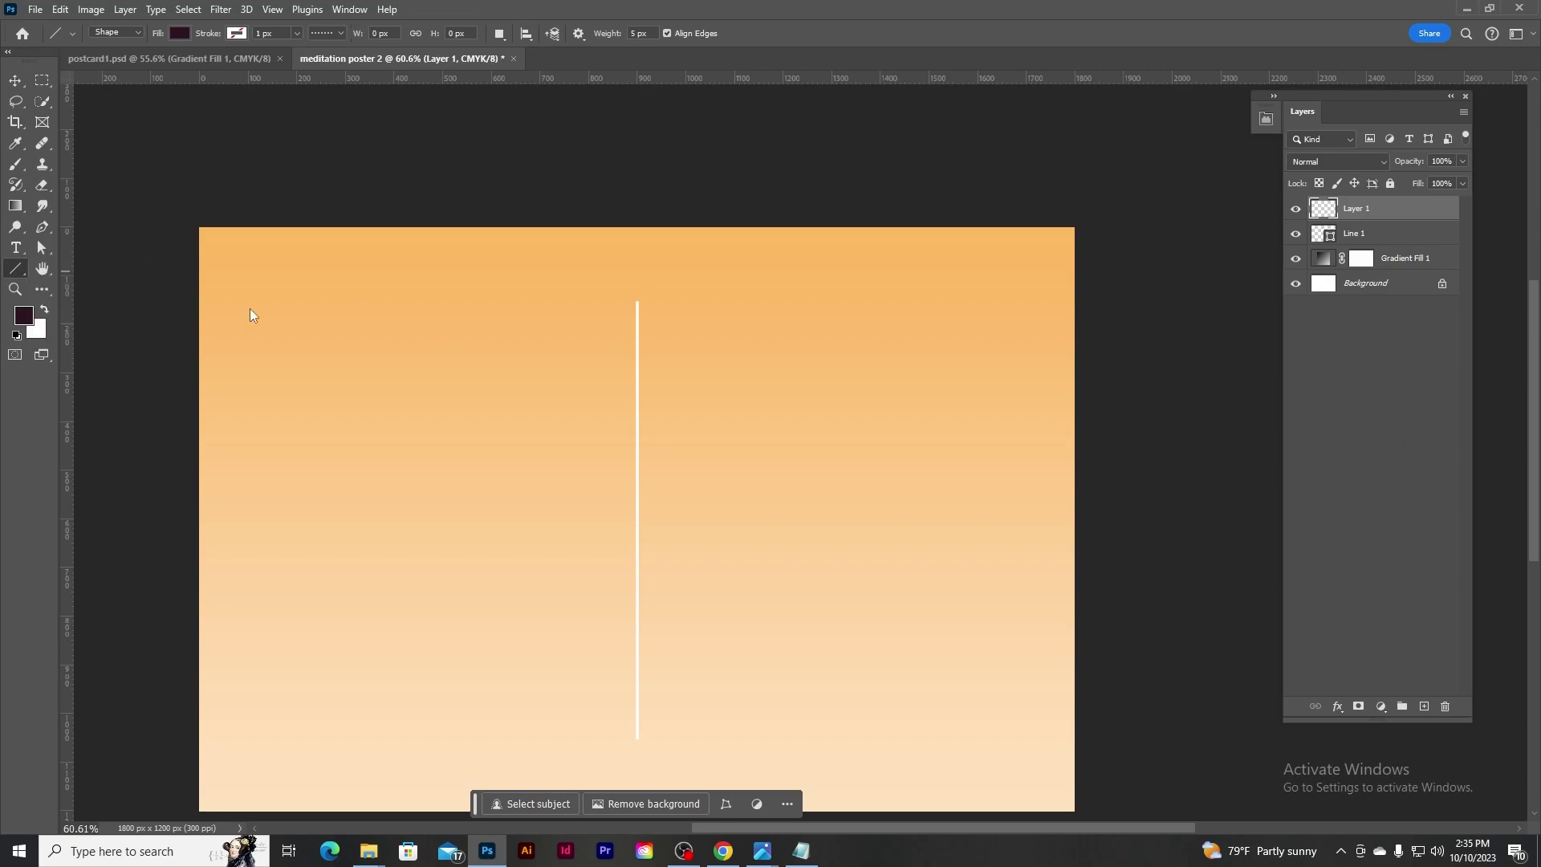
pyautogui.moveTo(931, 253); pyautogui.dragTo(1045, 365)
# Set the square to no fill with a white outline.
pyautogui.click(1354, 233)
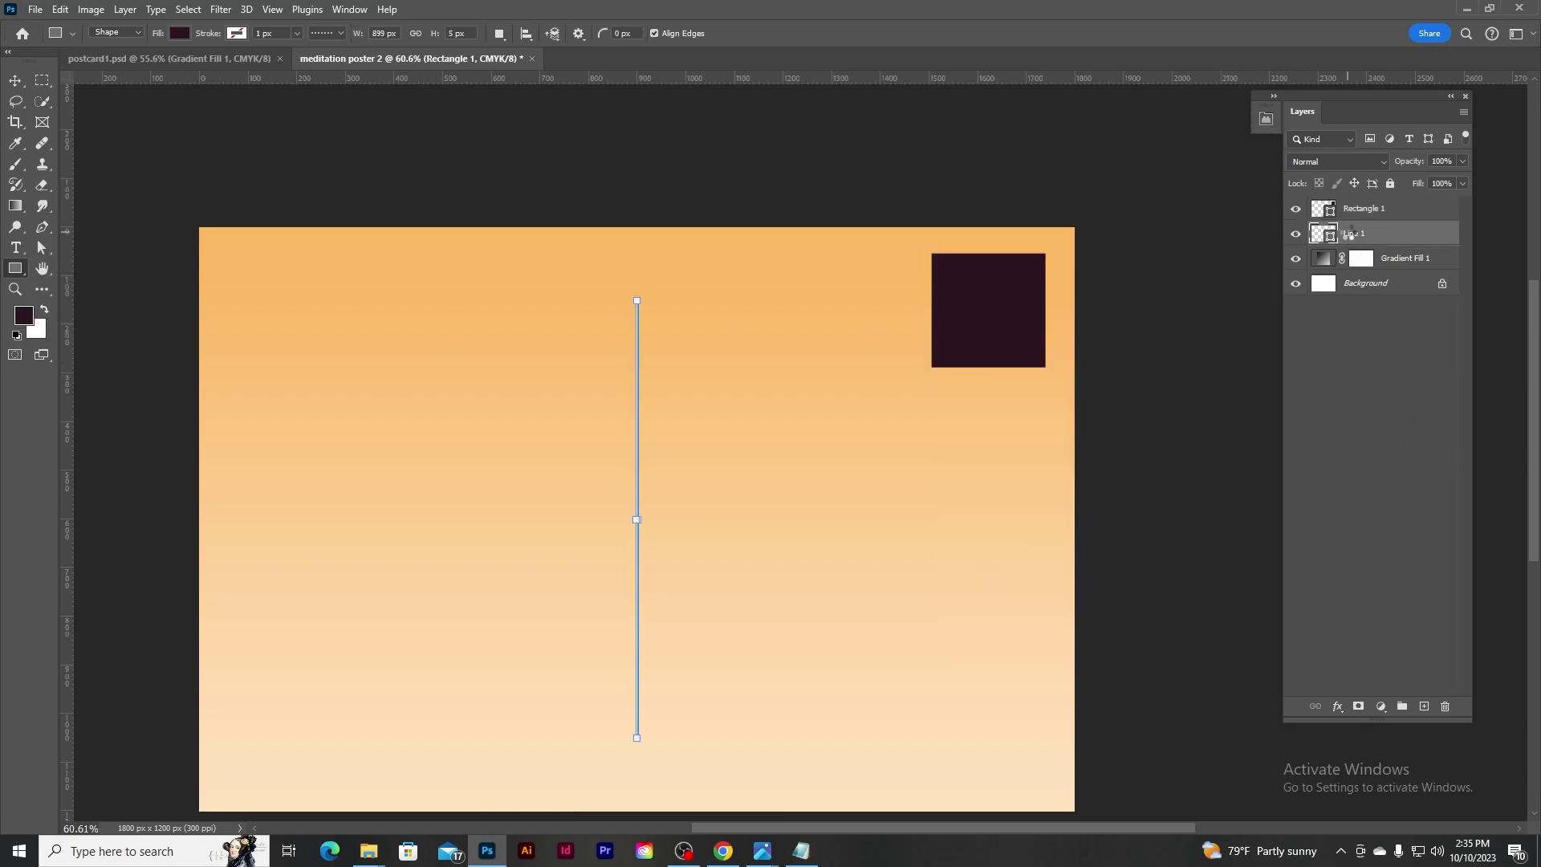
pyautogui.click(1378, 210)
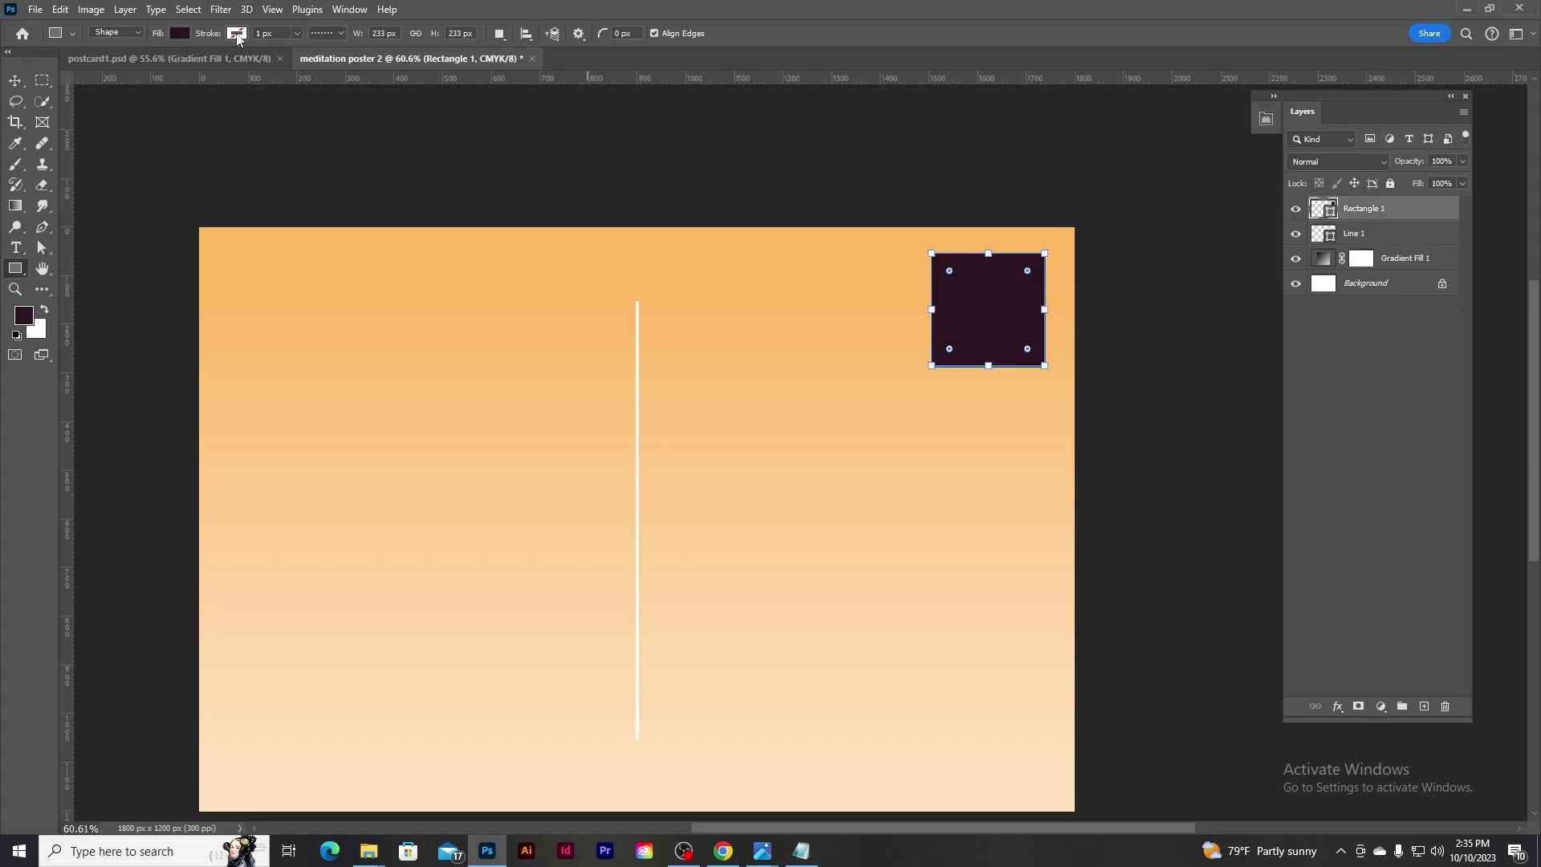
pyautogui.click(1393, 233)
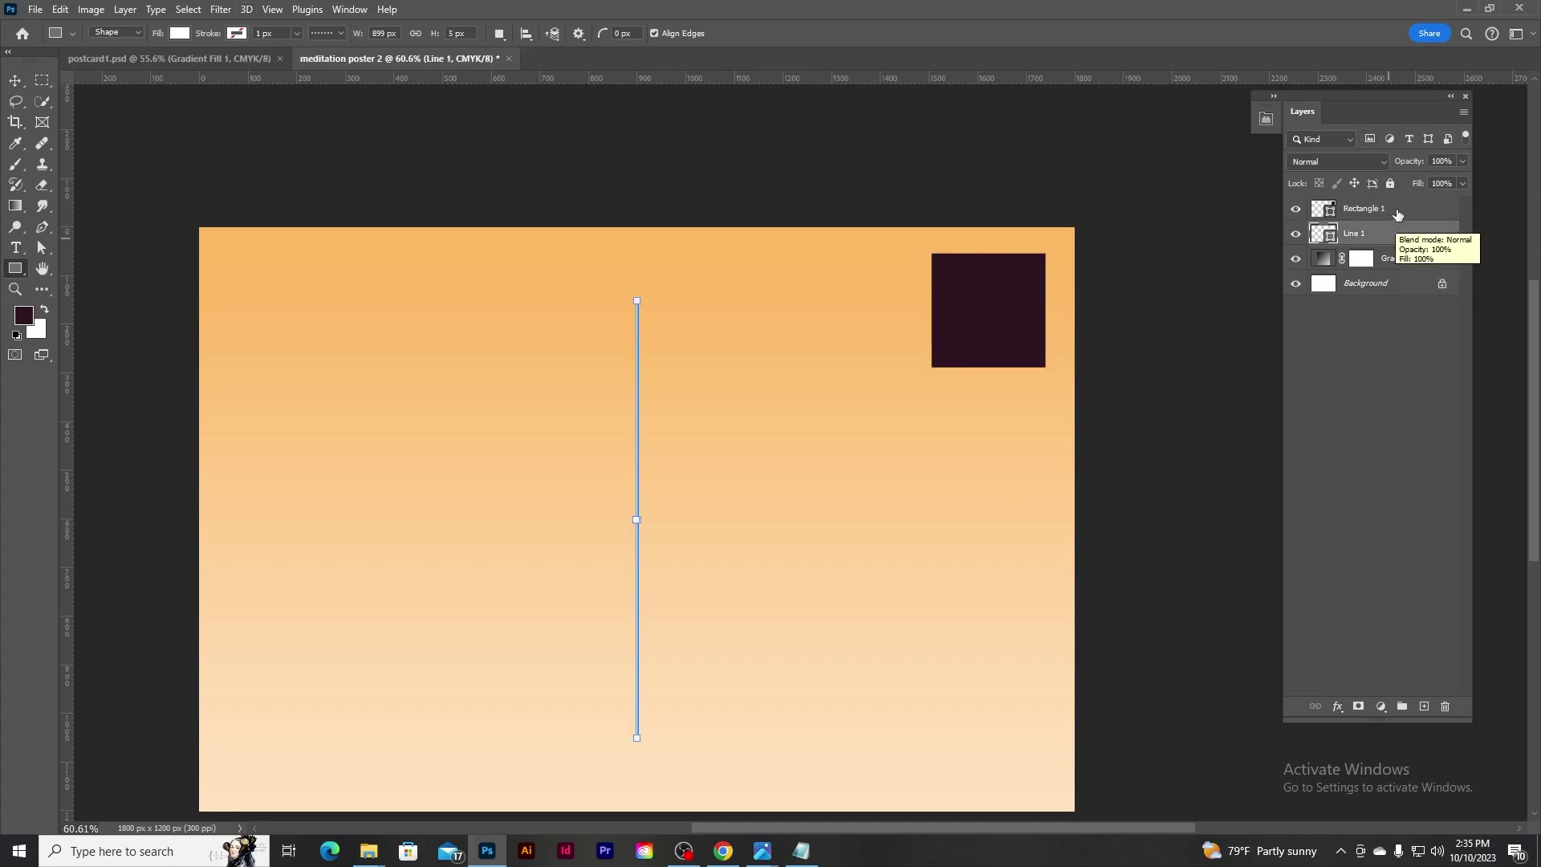
pyautogui.click(1346, 212)
pyautogui.click(180, 33)
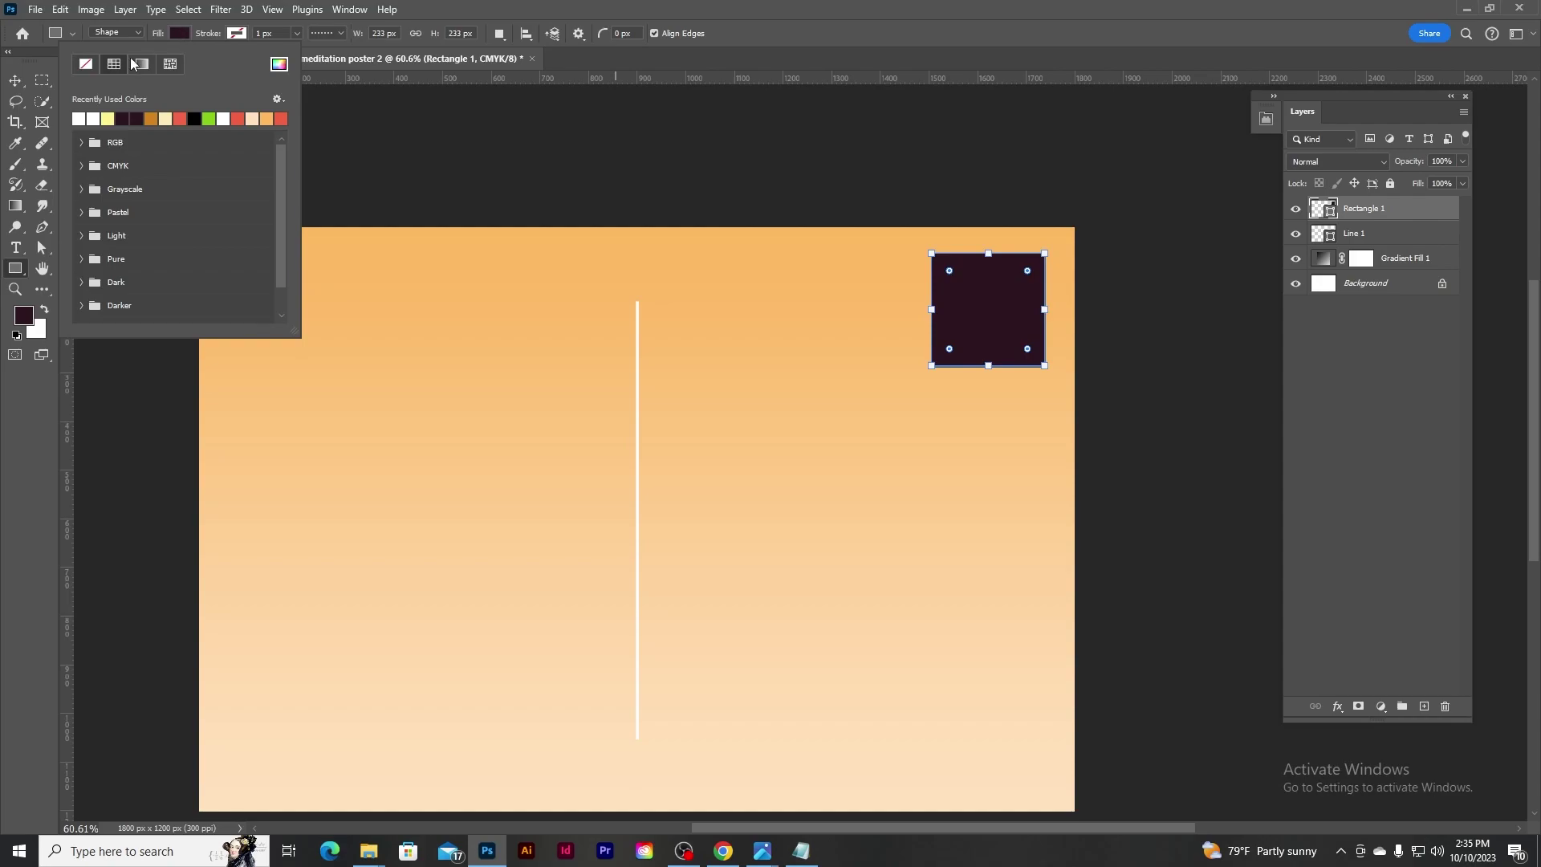
pyautogui.click(85, 63)
pyautogui.click(237, 33)
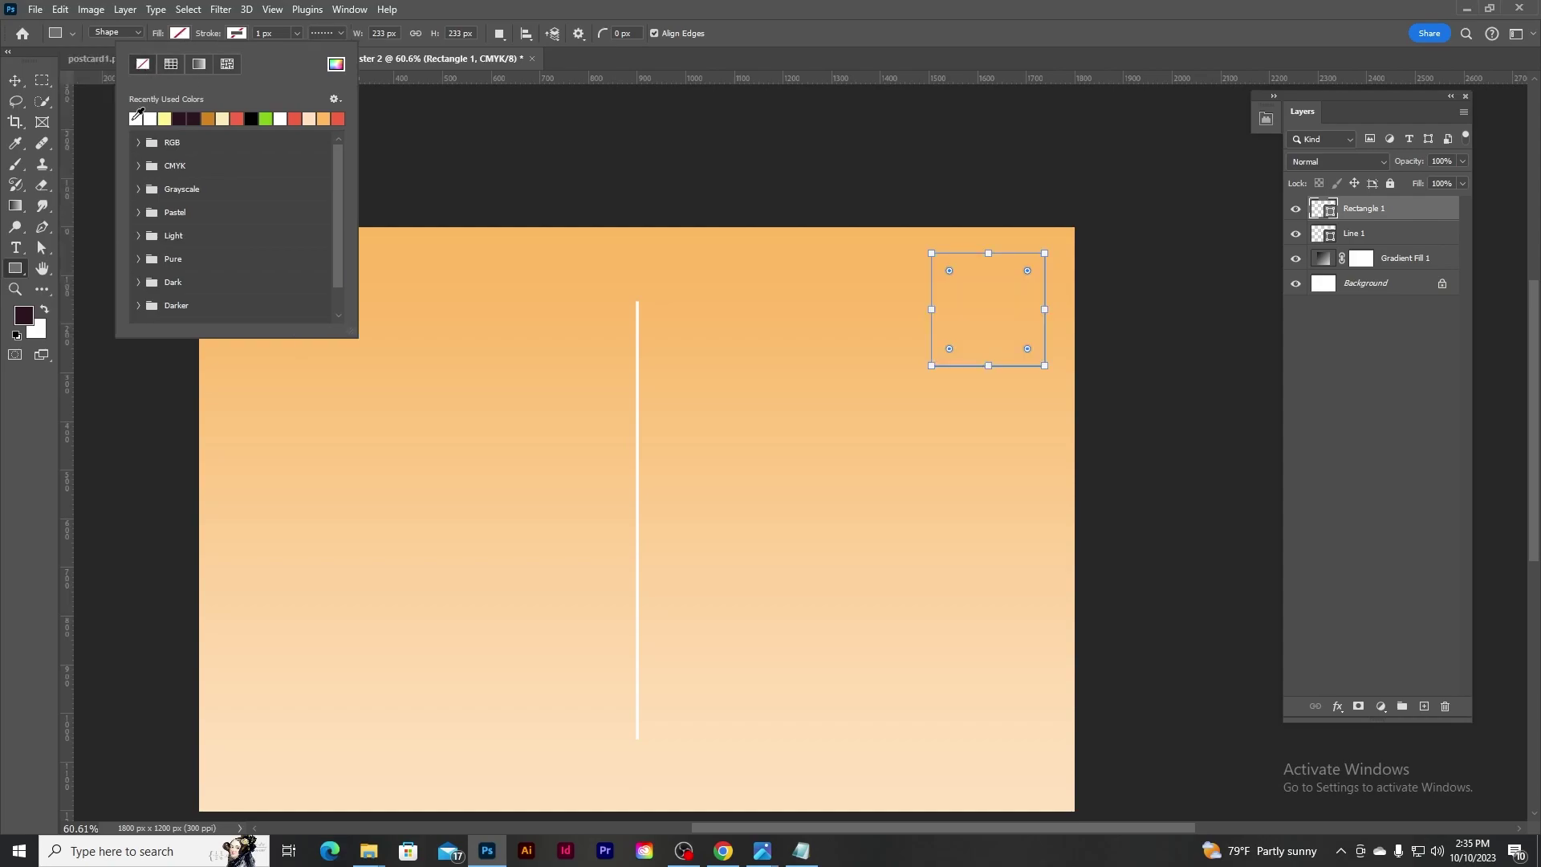
pyautogui.click(340, 34)
# Set the square's outline width to 1 px.
pyautogui.press('v')
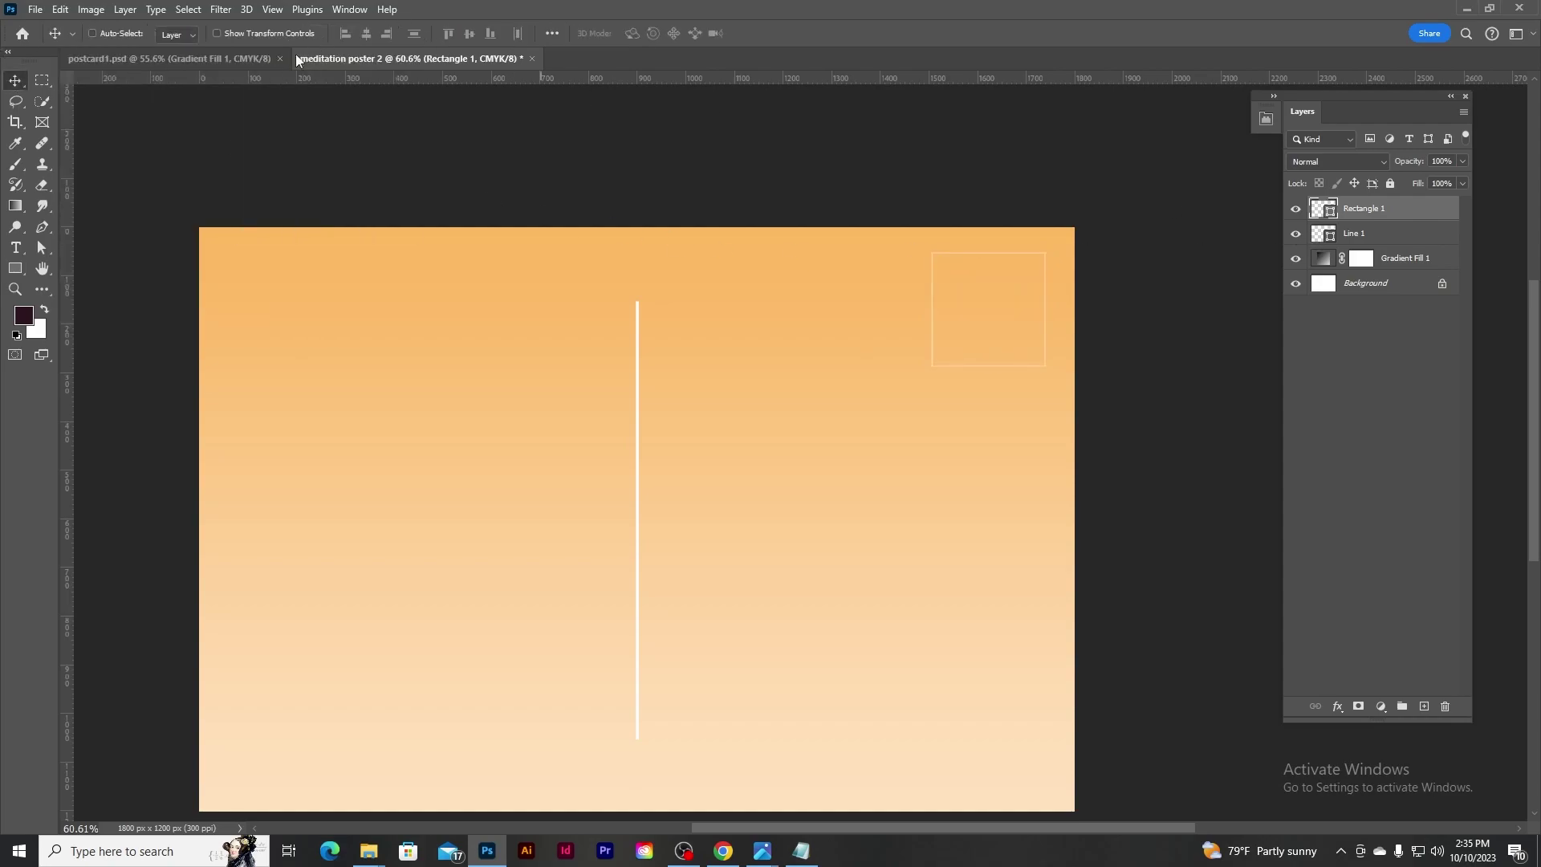
pyautogui.press('u')
pyautogui.click(265, 33)
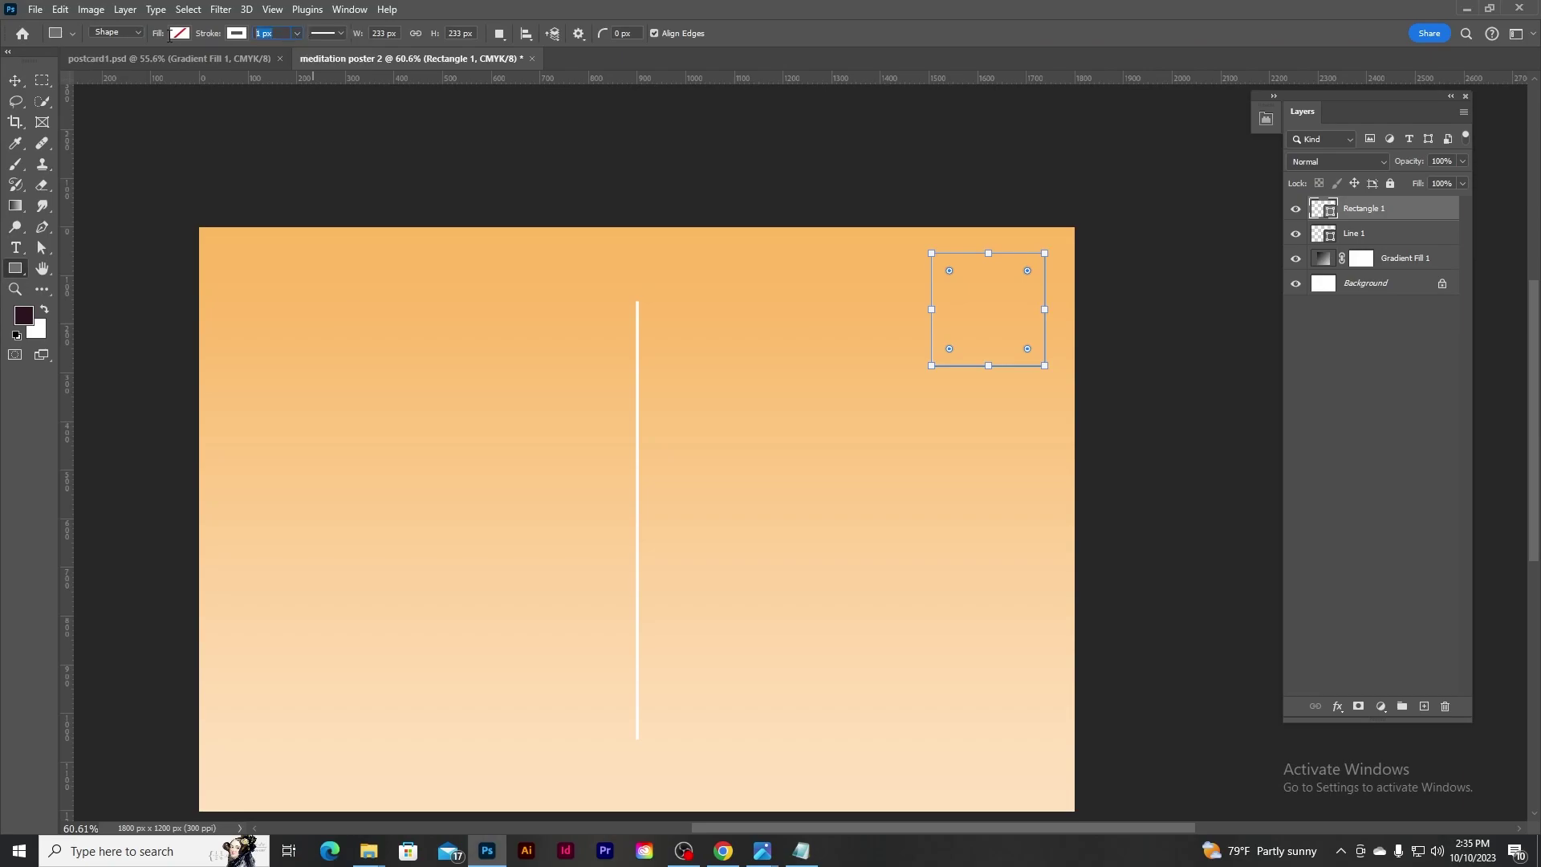
pyautogui.press('v')
pyautogui.scroll(-2, 633, 296)
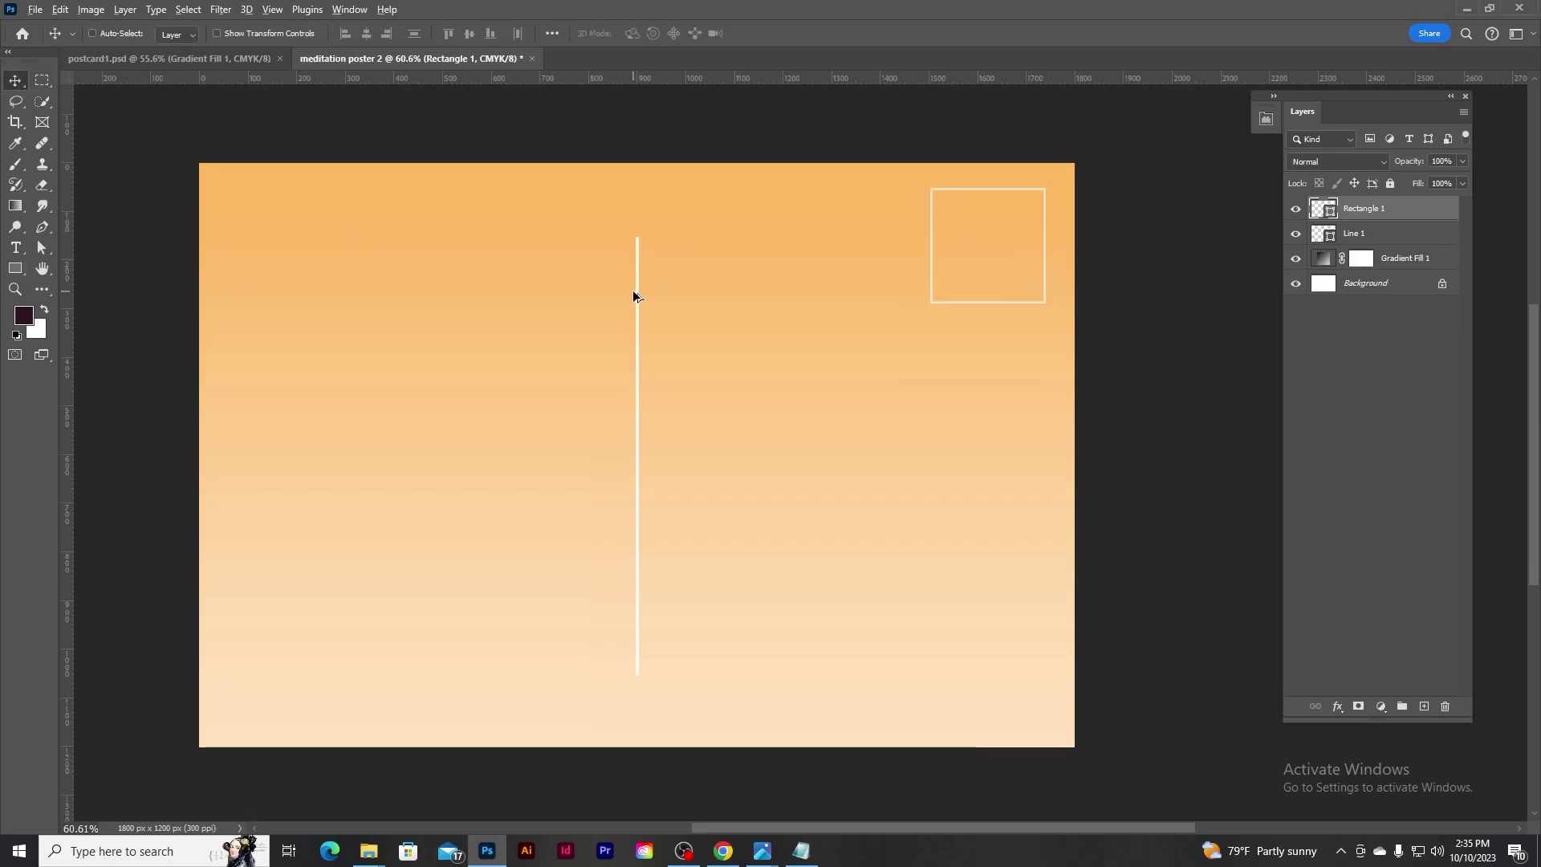
pyautogui.keyDown('alt'); pyautogui.scroll(-1, 633, 358); pyautogui.keyUp('alt')
pyautogui.moveTo(634, 358); pyautogui.dragTo(613, 335)
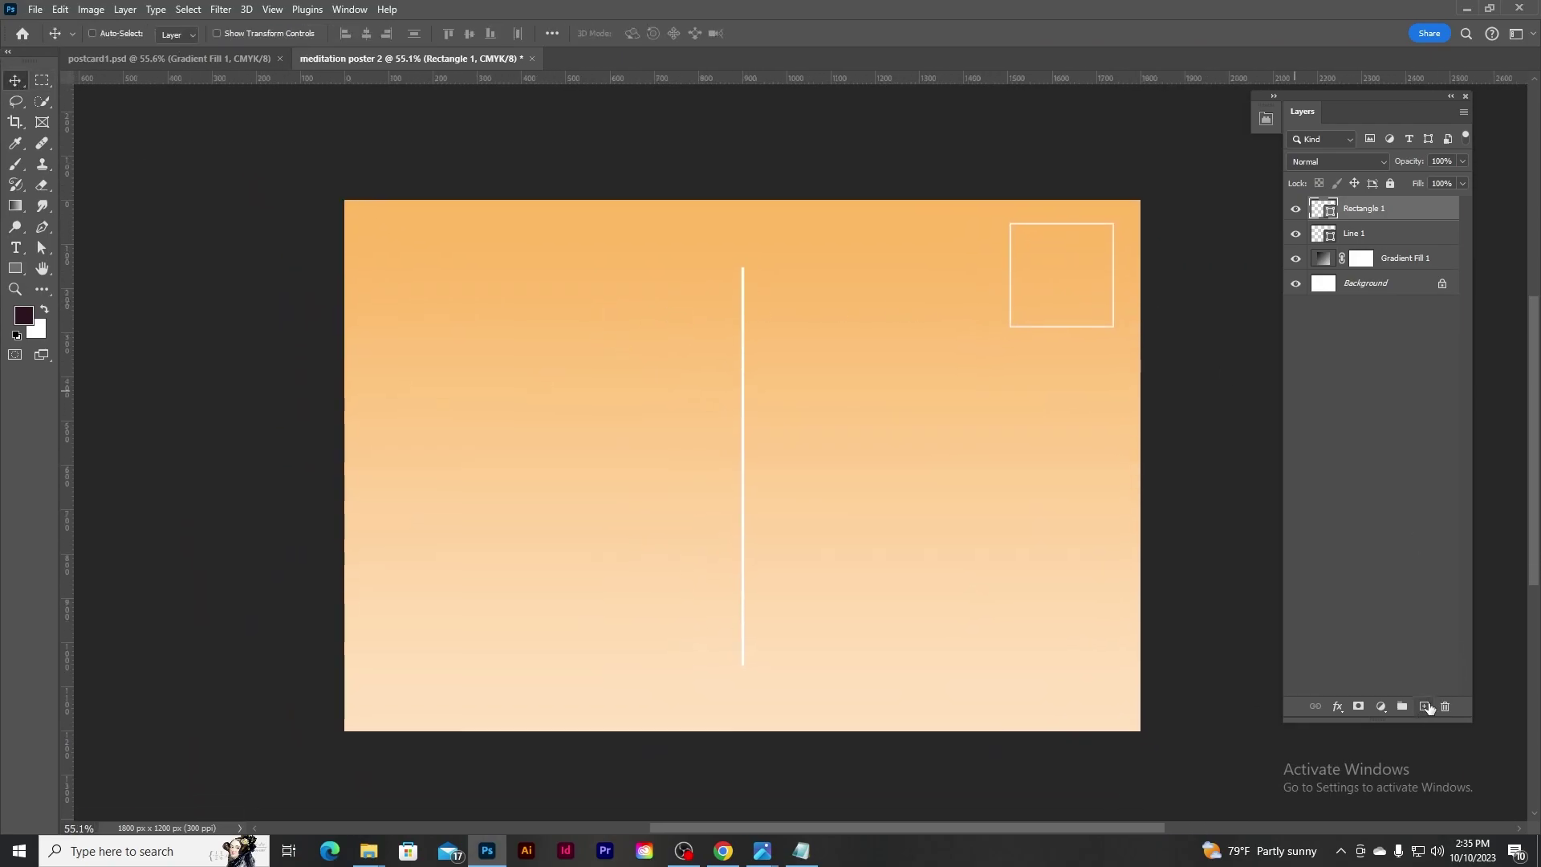
# Add white 'Logo' text at the card's top-left.
pyautogui.click(1425, 706)
pyautogui.click(18, 248)
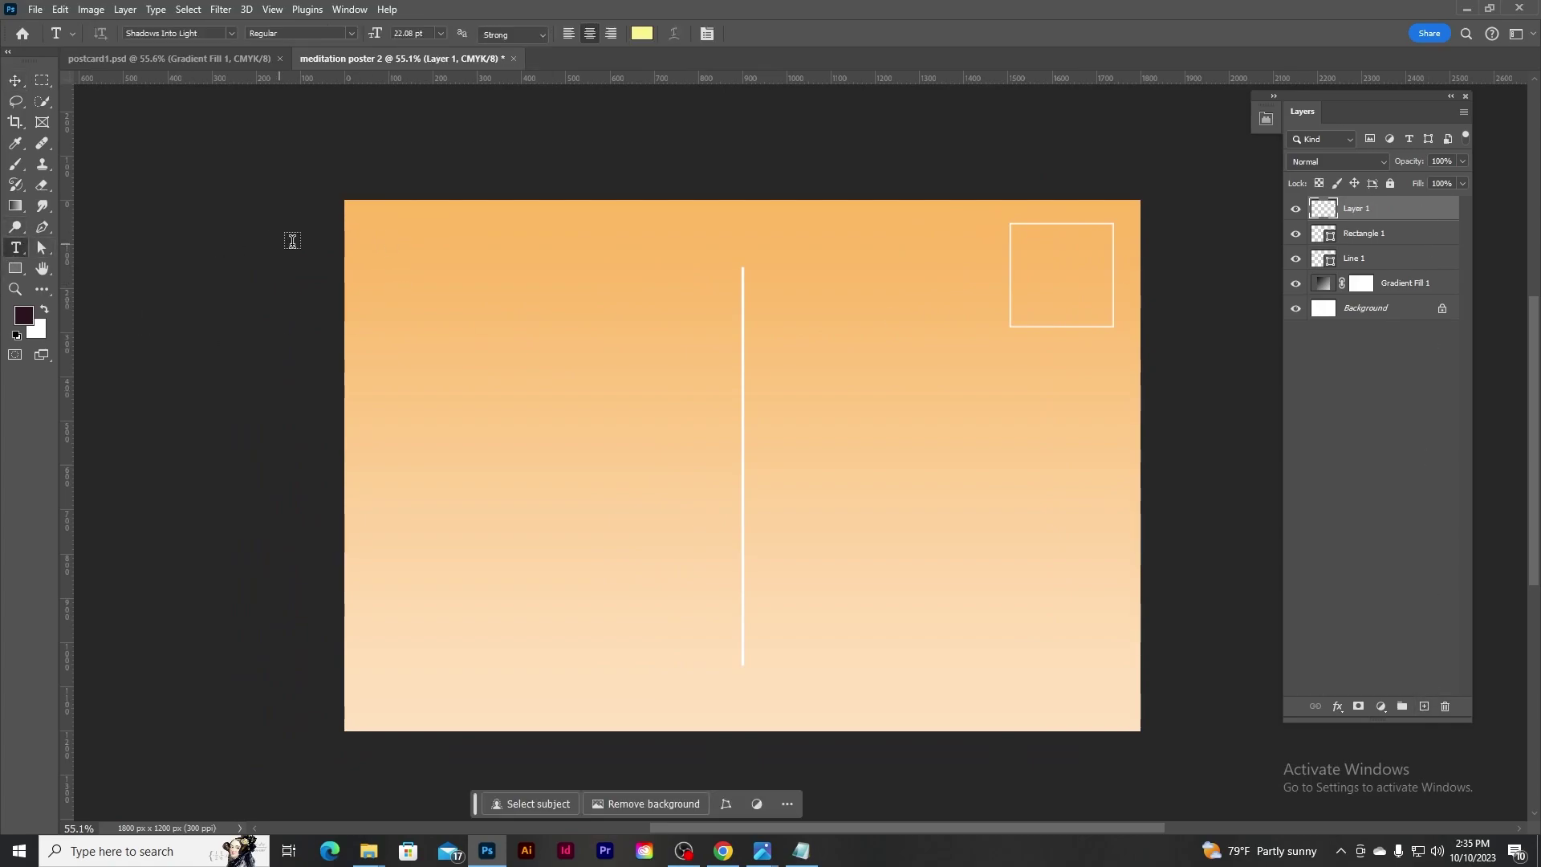
pyautogui.click(394, 253)
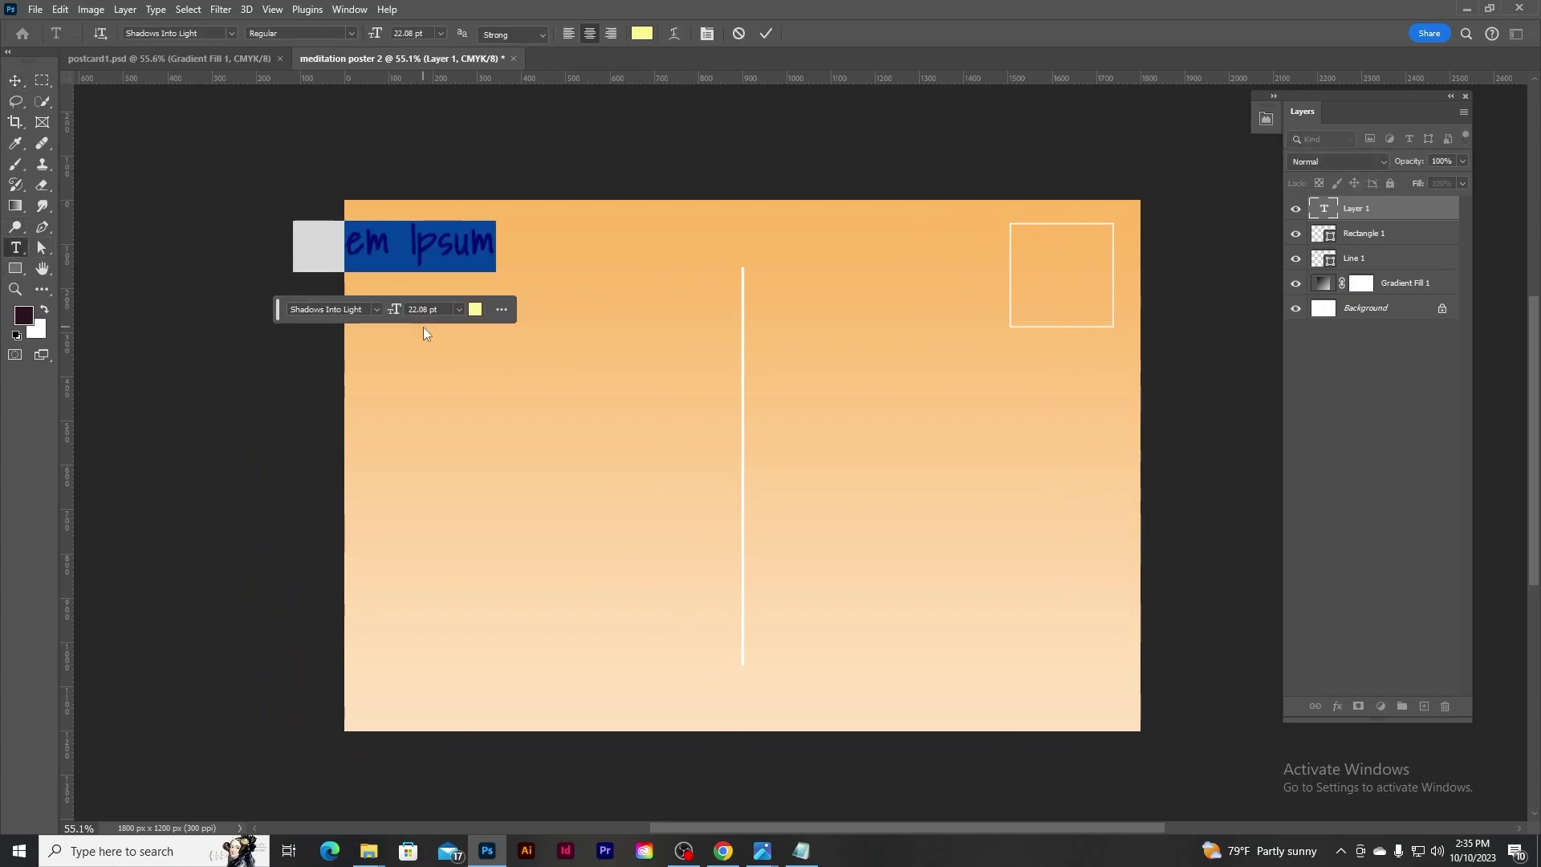
pyautogui.write('Logo')
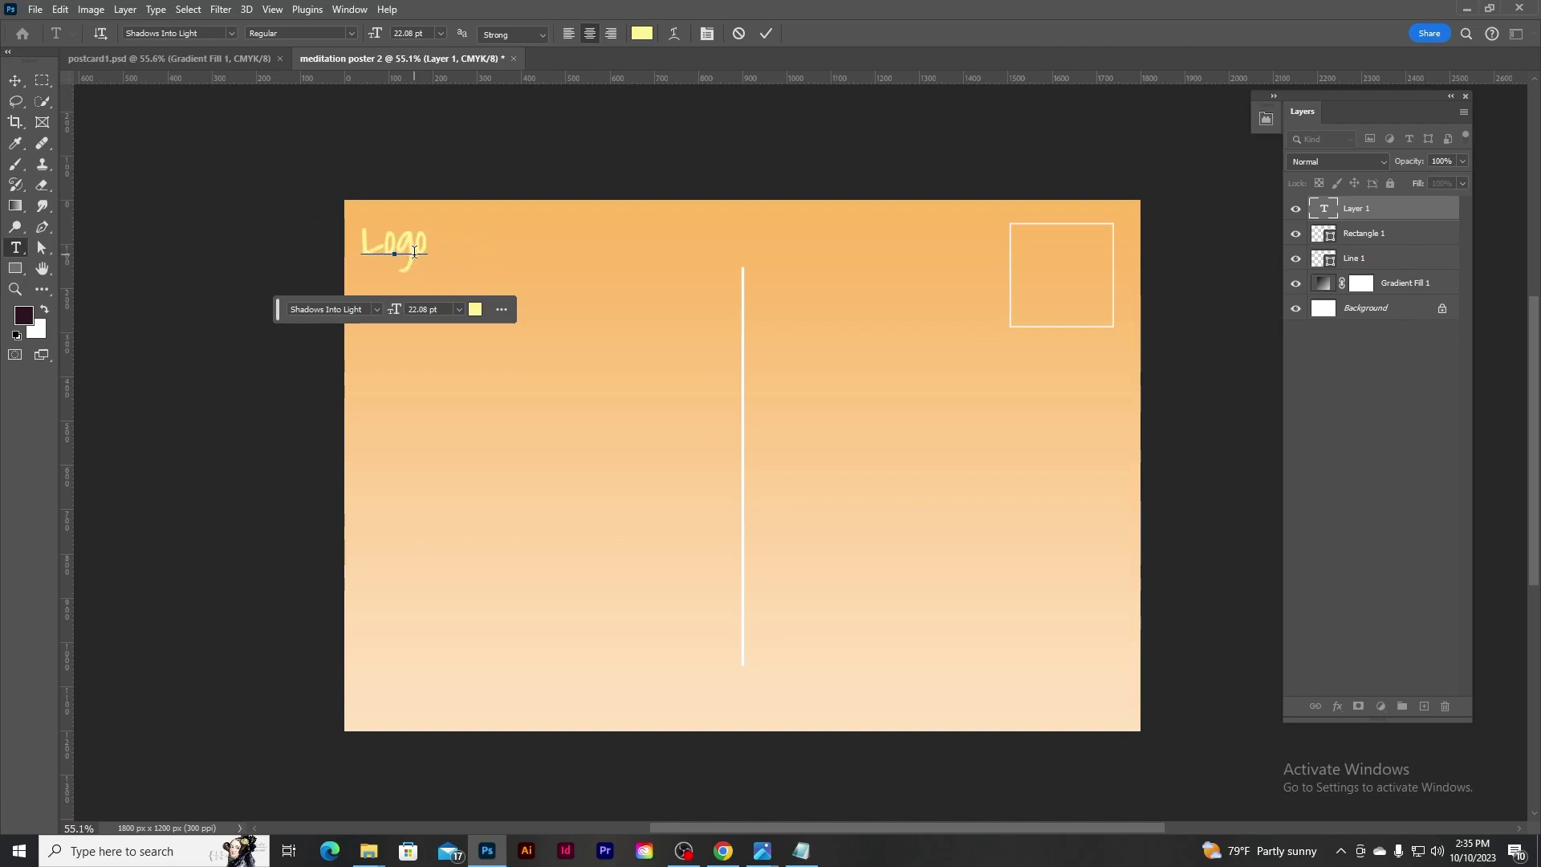
pyautogui.hotkey('ctrl', 'a')
pyautogui.click(642, 33)
pyautogui.click(1115, 327)
pyautogui.click(1459, 321)
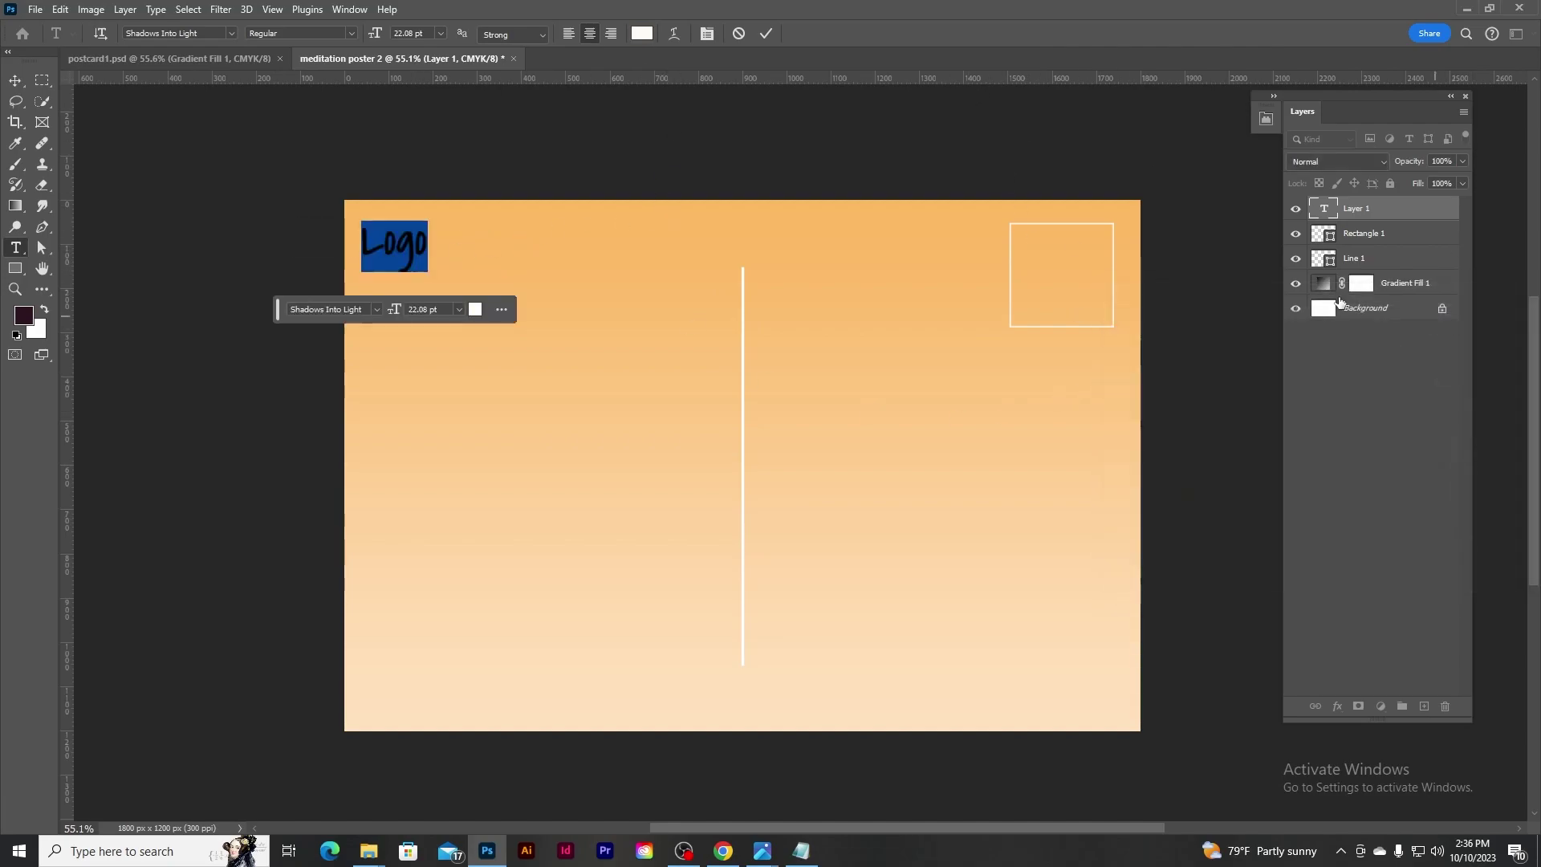
pyautogui.click(767, 34)
# Nudge the Logo text into the top-left corner and move the floating text bar aside.
pyautogui.press('v')
pyautogui.moveTo(405, 253); pyautogui.dragTo(421, 263)
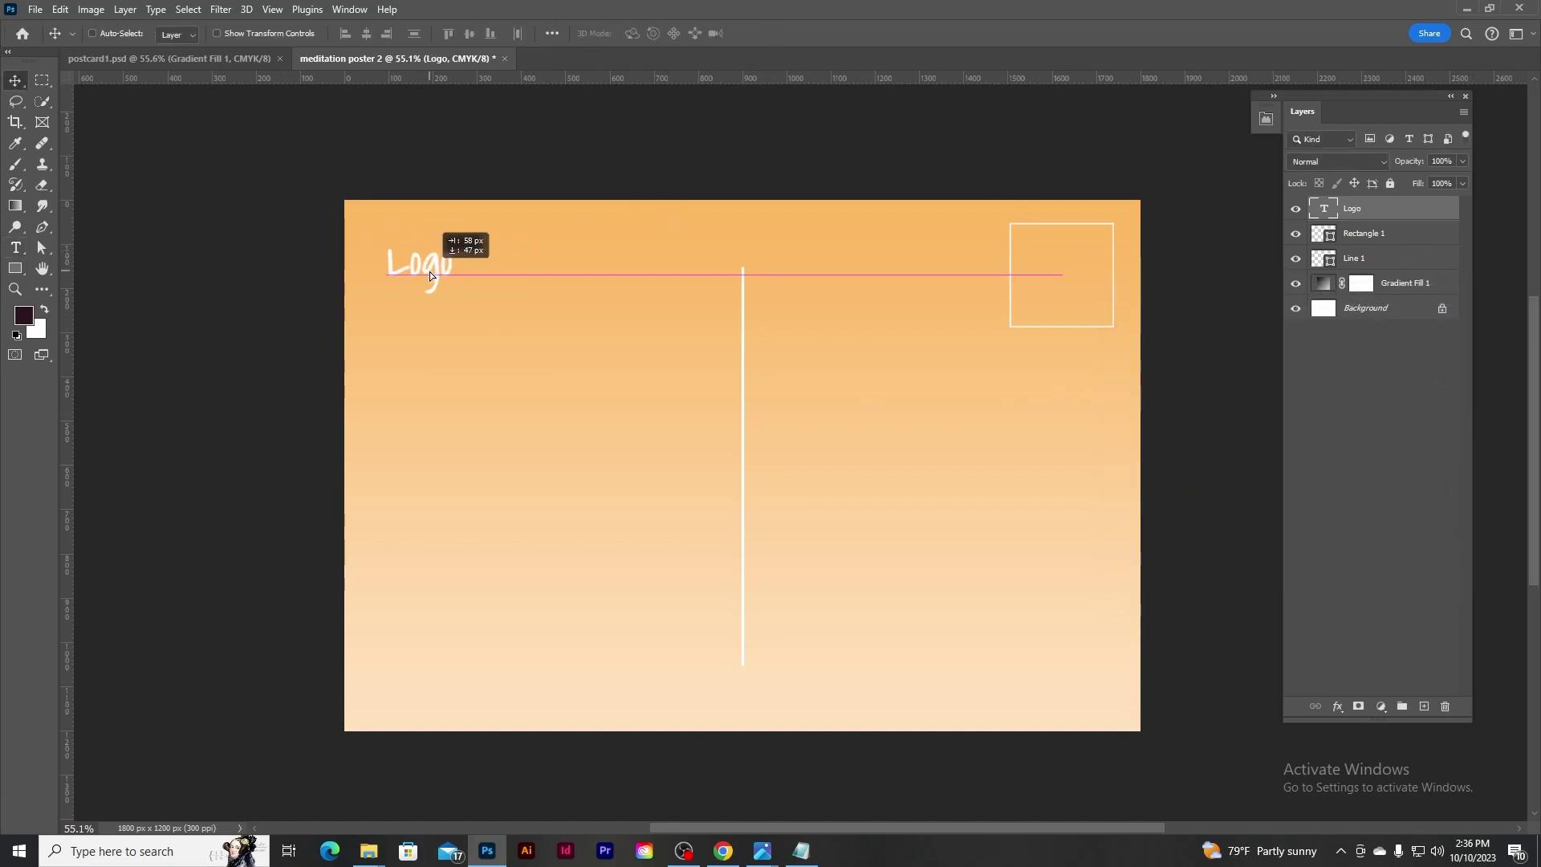
pyautogui.scroll(2, 424, 305)
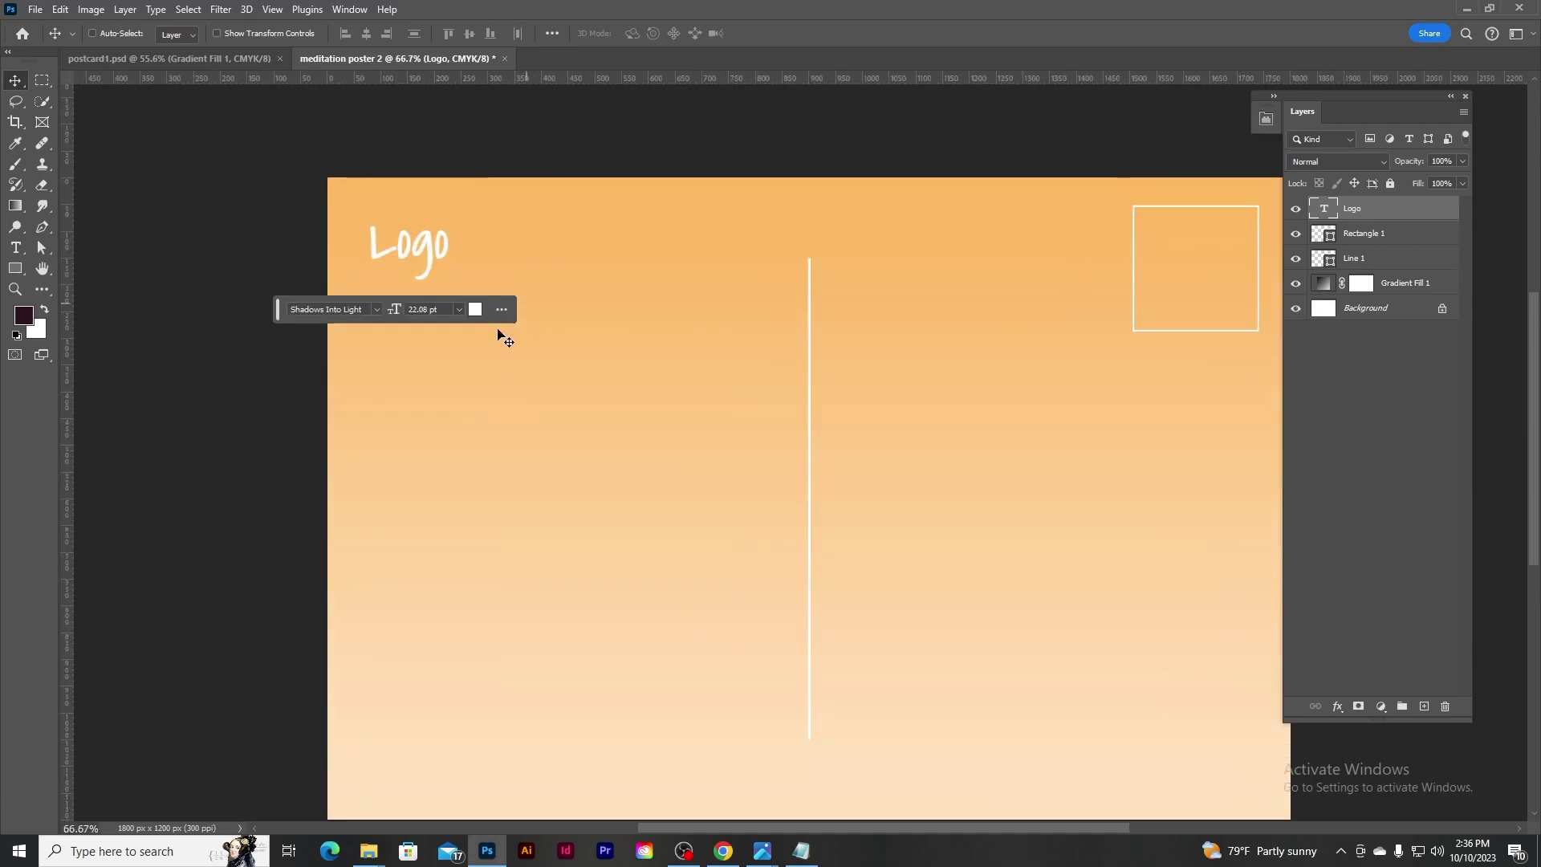
pyautogui.moveTo(282, 317); pyautogui.dragTo(19, 490)
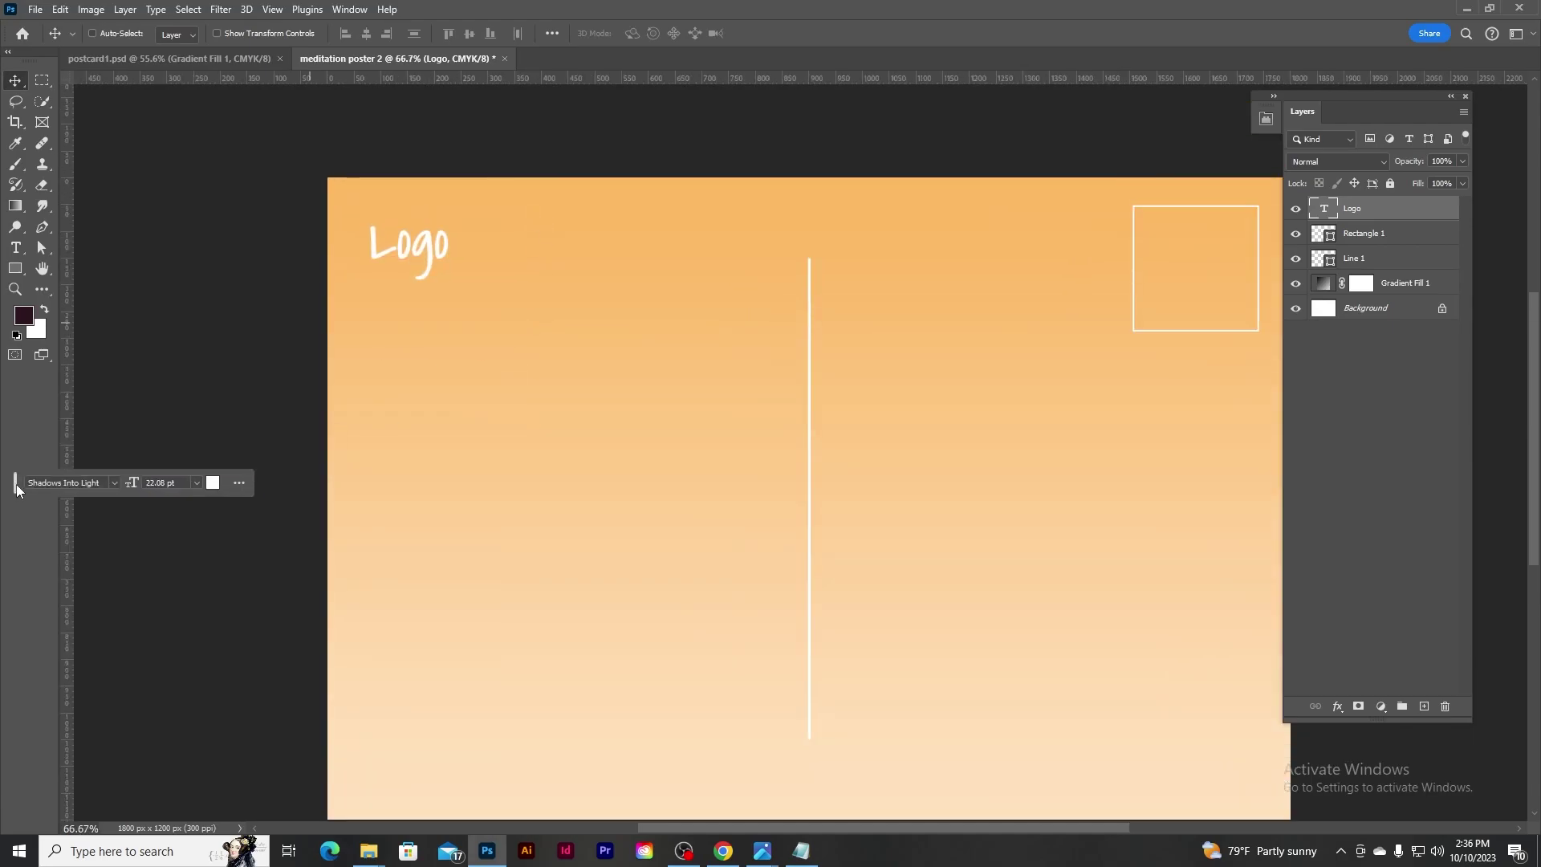
# Copy 'Tranquil Essence Meditation Center' from the Notepad brief.
pyautogui.click(801, 851)
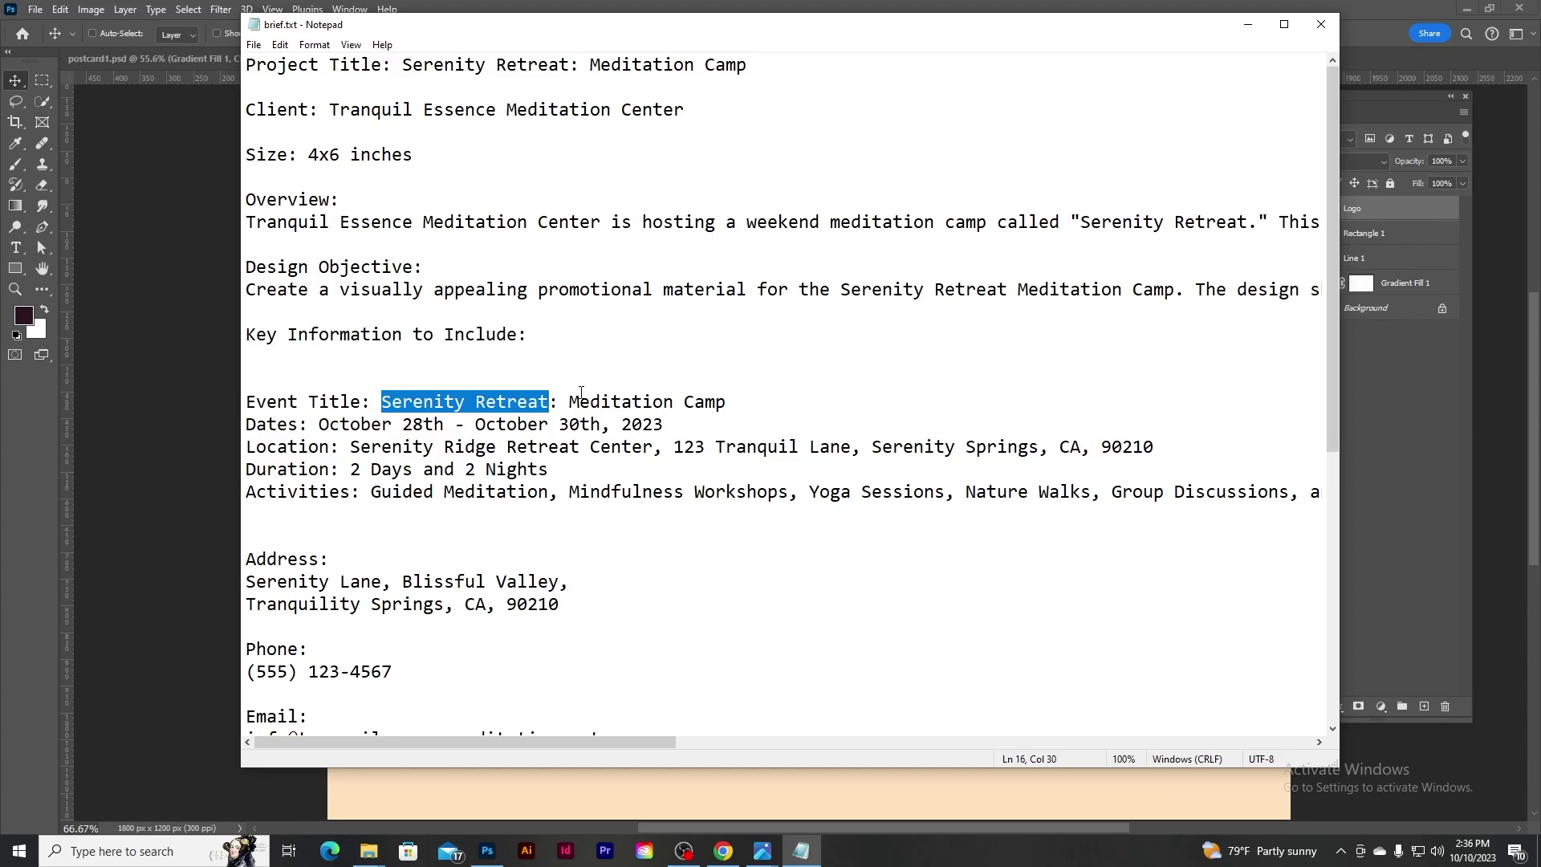
pyautogui.moveTo(249, 223); pyautogui.dragTo(602, 223)
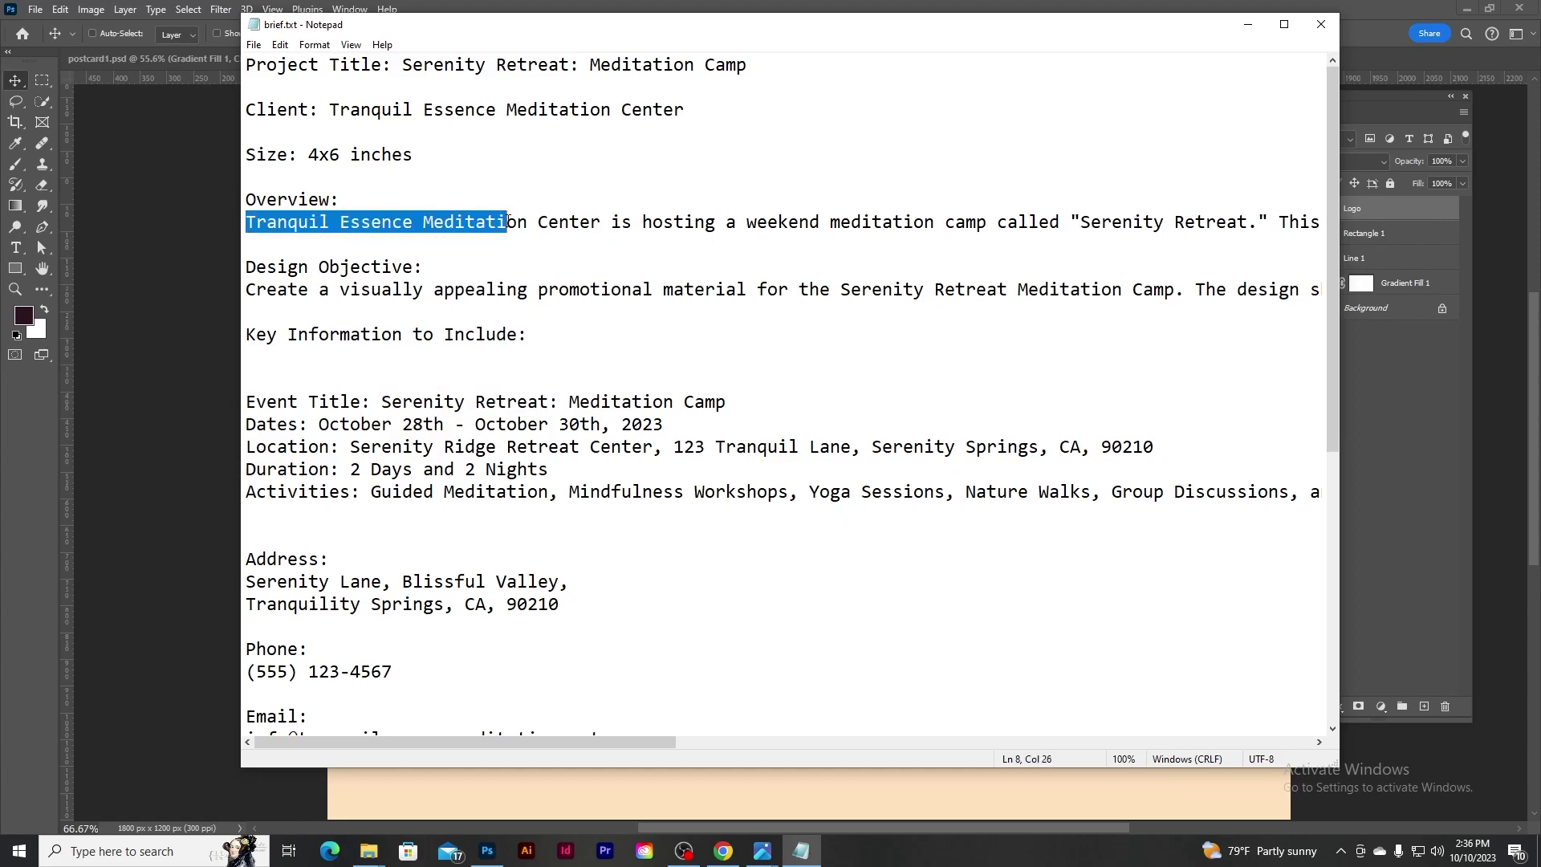
pyautogui.hotkey('alt', 'Tab')
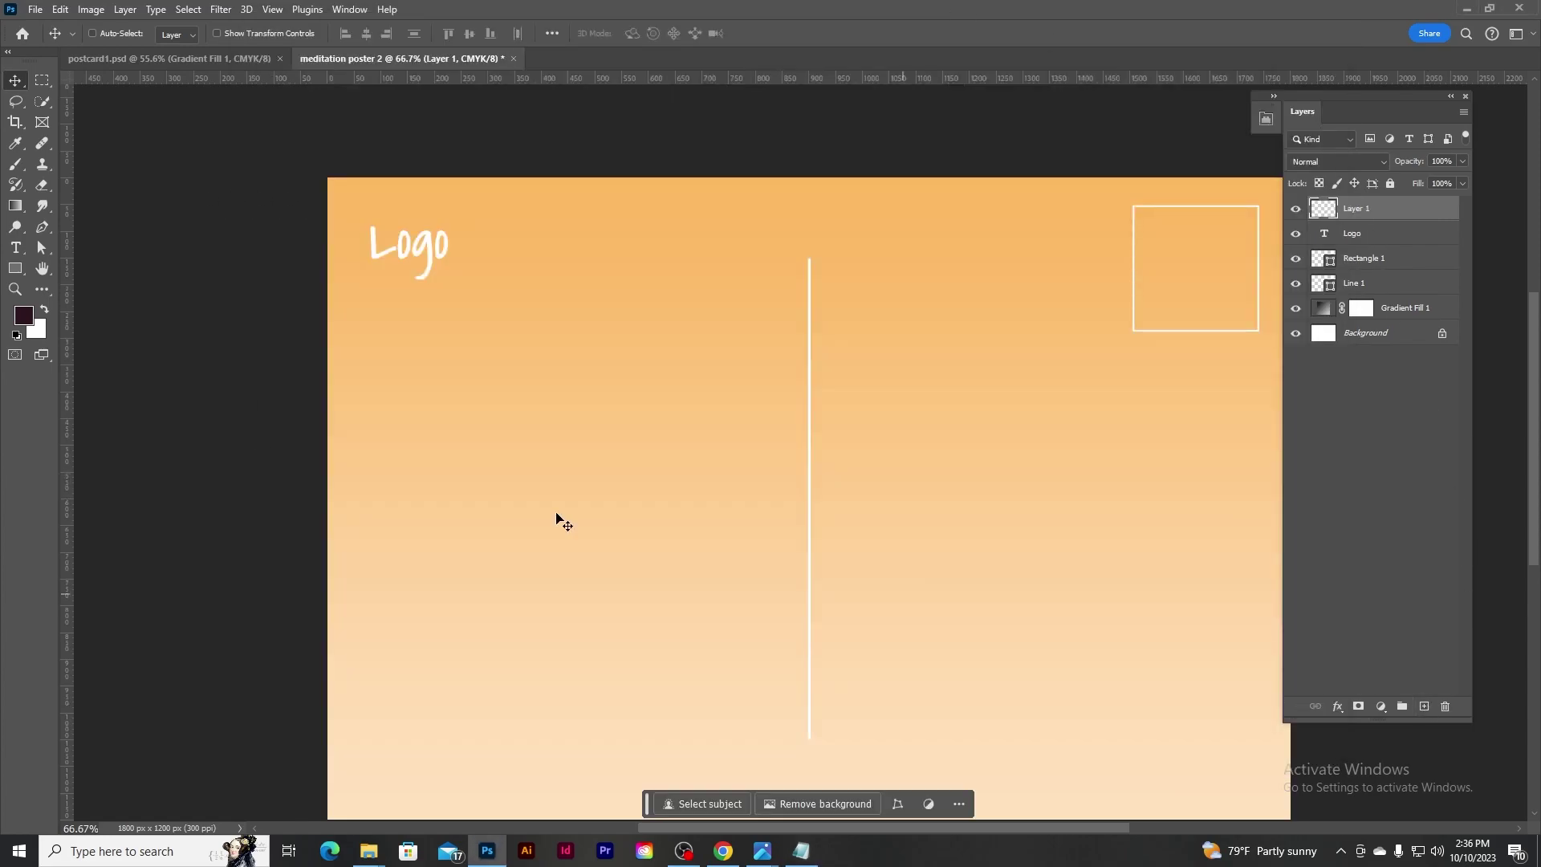
# Paste 'Tranquil Essence Meditation Center' below the Logo and scale it down.
pyautogui.click(16, 250)
pyautogui.click(383, 322)
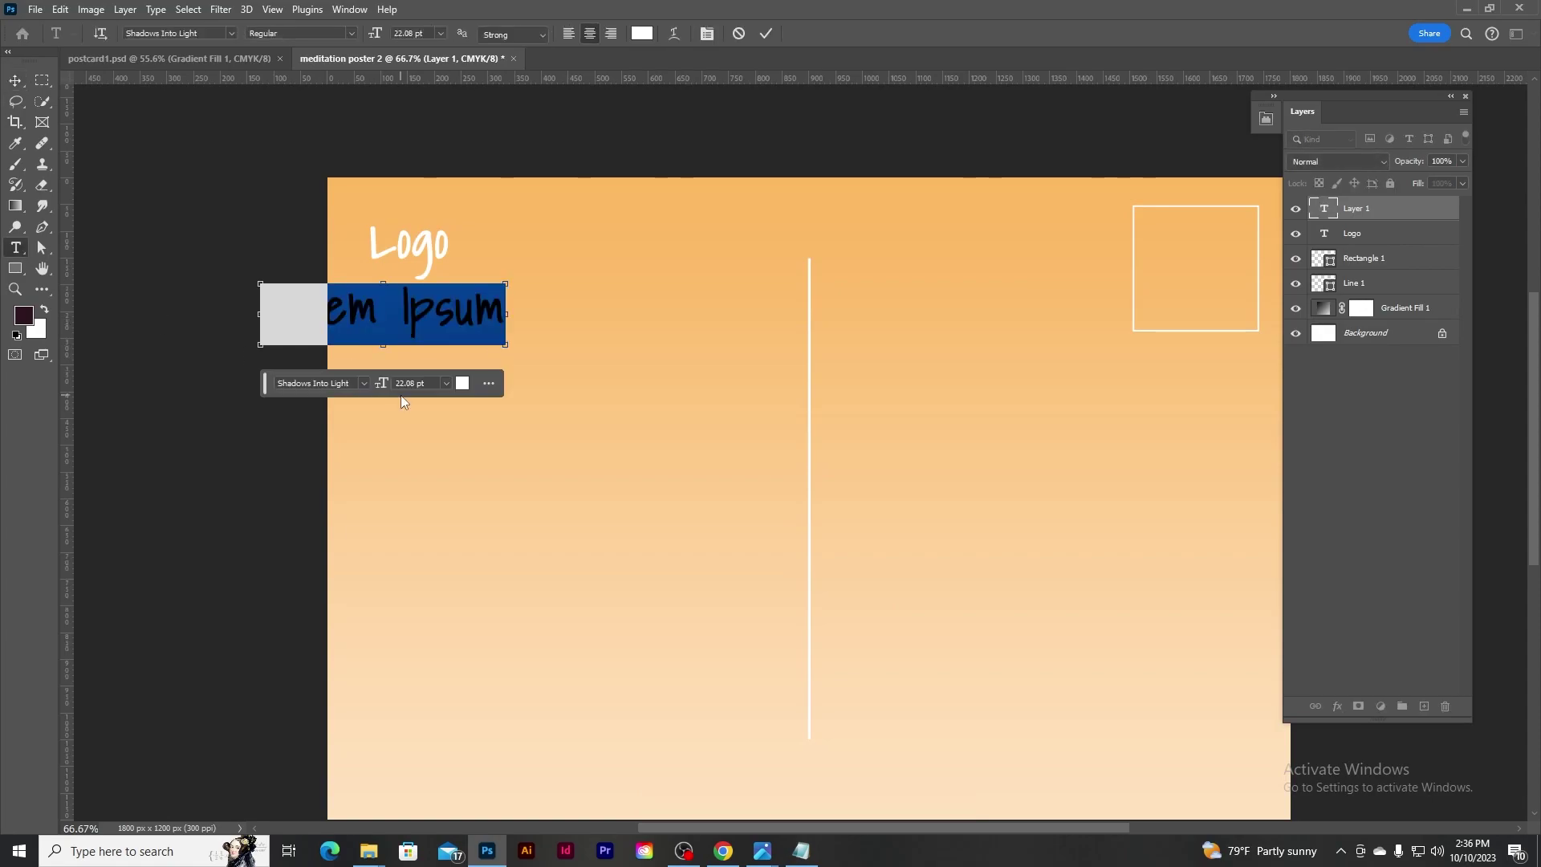
pyautogui.write('Tranquil Essence Meditation Center')
pyautogui.click(764, 33)
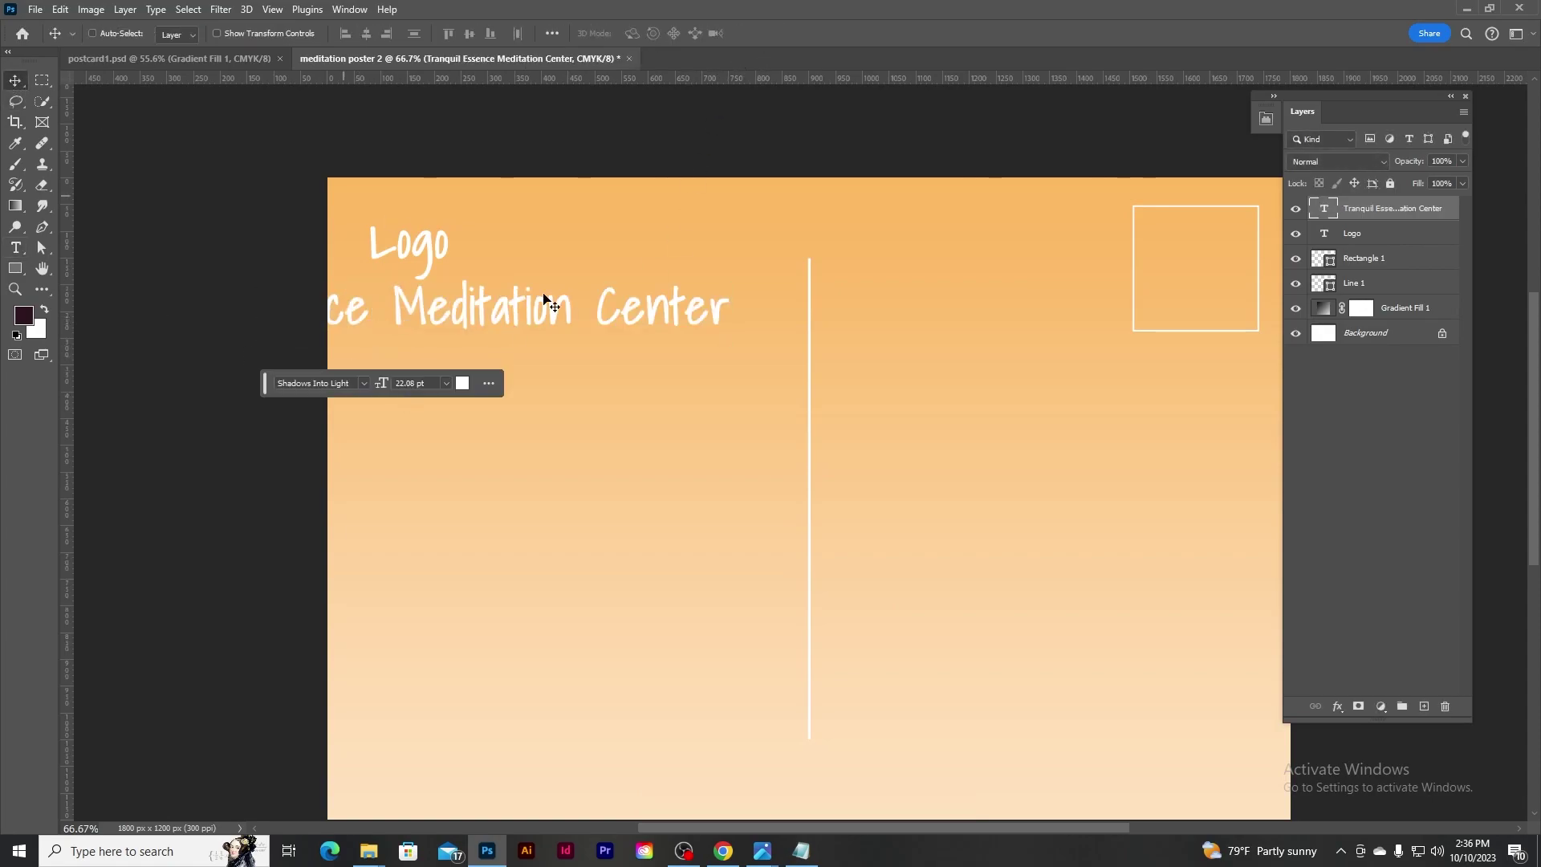
pyautogui.hotkey('ctrl', 't')
pyautogui.moveTo(732, 283)
pyautogui.mouseDown()
pyautogui.moveTo(499, 296)
pyautogui.moveTo(788, 285)
pyautogui.moveTo(643, 293)
pyautogui.moveTo(652, 315)
pyautogui.mouseUp()
pyautogui.click(794, 33)
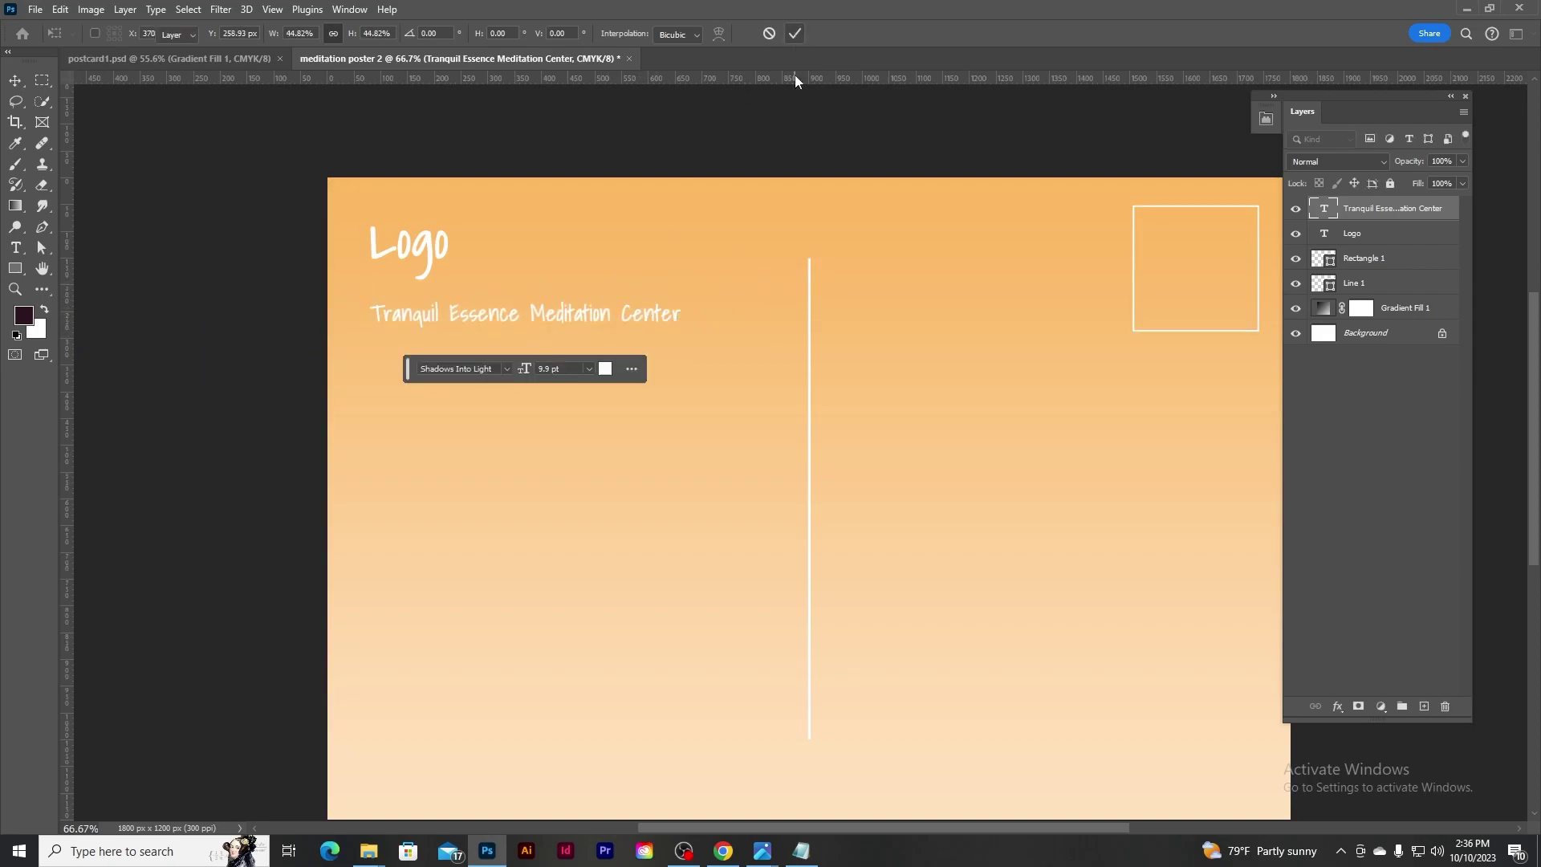
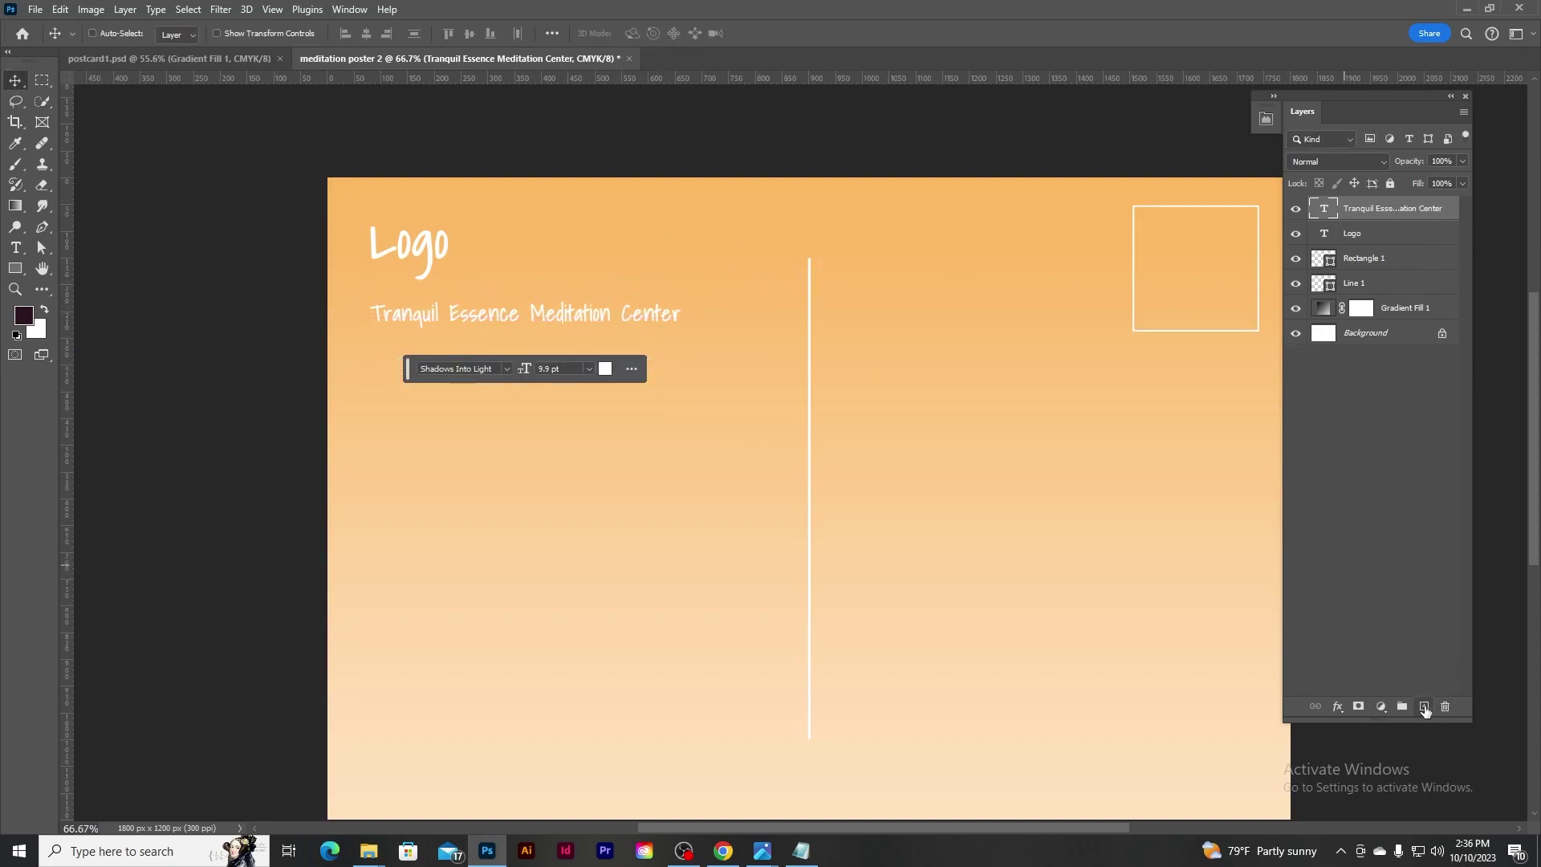
# Add a text box below the heading and paste the brief's overview paragraph into it.
pyautogui.click(1424, 709)
pyautogui.click(15, 247)
pyautogui.moveTo(371, 350); pyautogui.dragTo(769, 505)
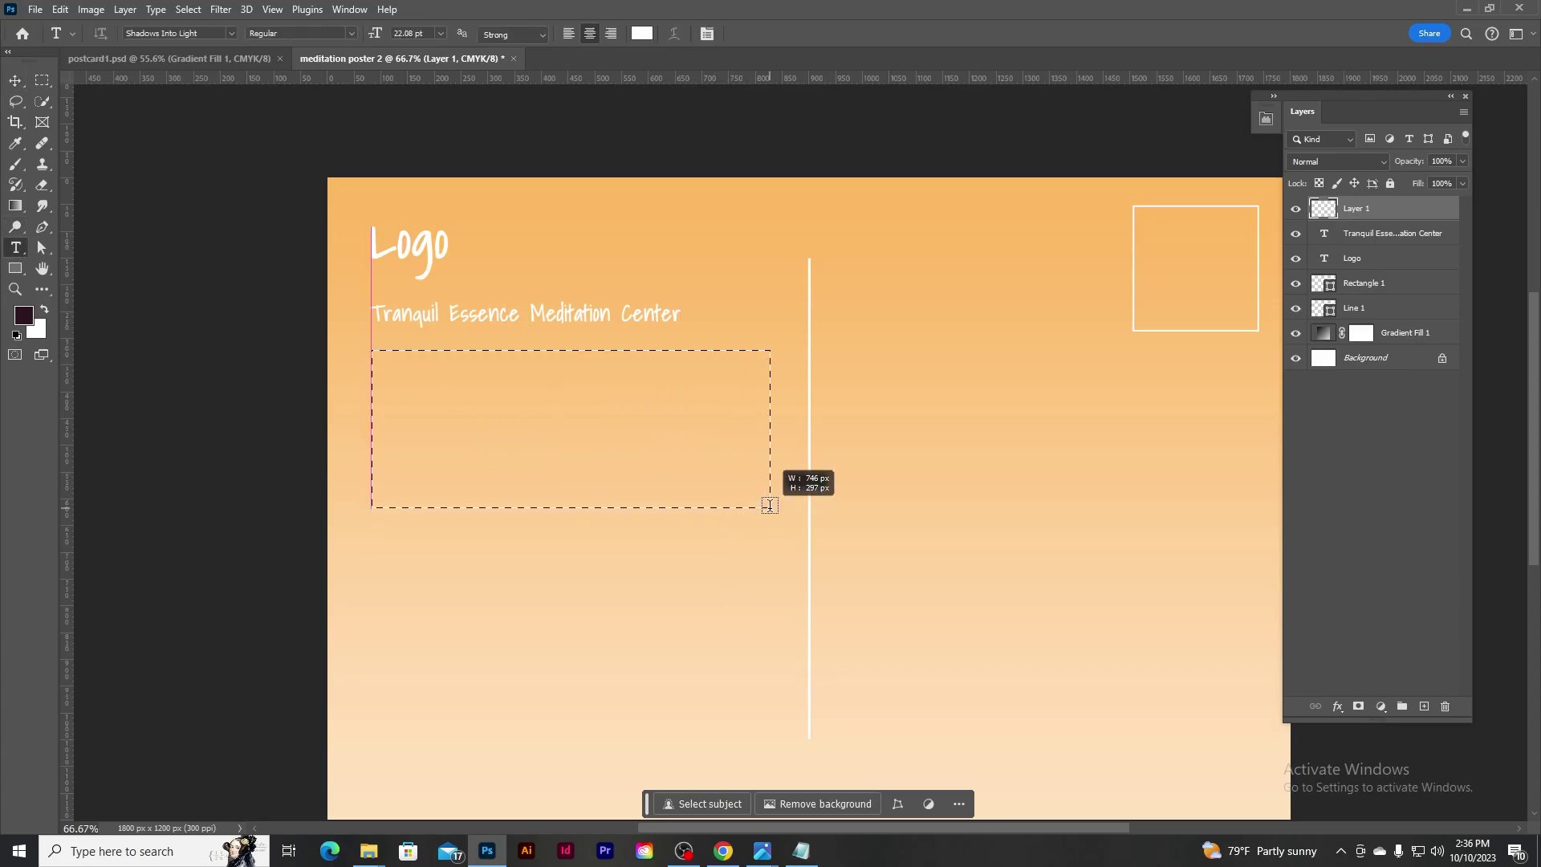
pyautogui.click(800, 851)
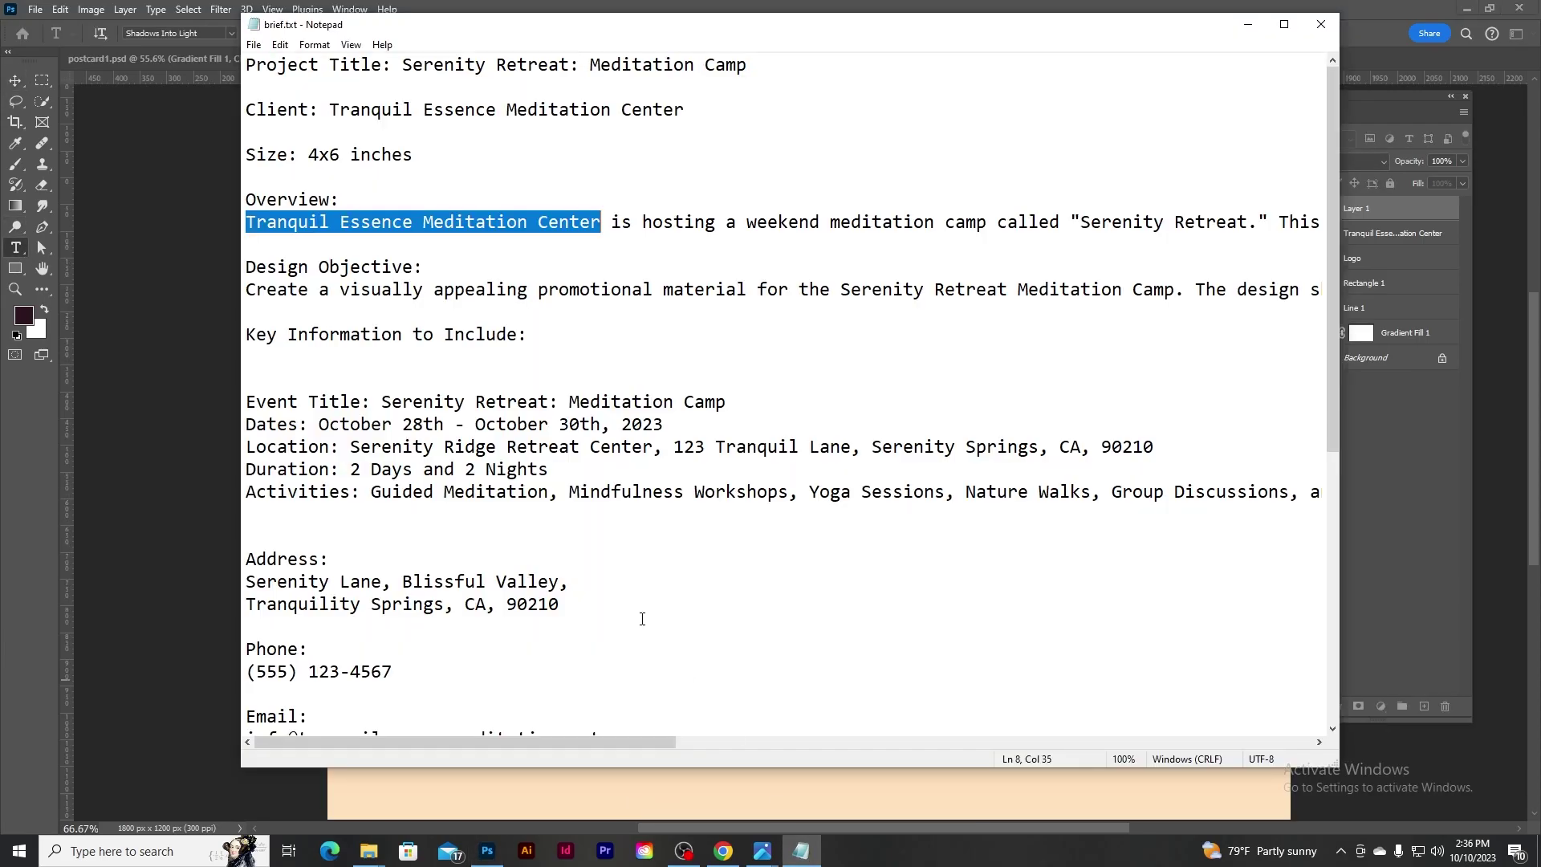
pyautogui.tripleClick(585, 228)
pyautogui.hotkey('alt', 'Tab')
pyautogui.click(583, 408)
pyautogui.hotkey('ctrl', 'a')
pyautogui.hotkey('ctrl', 'v')
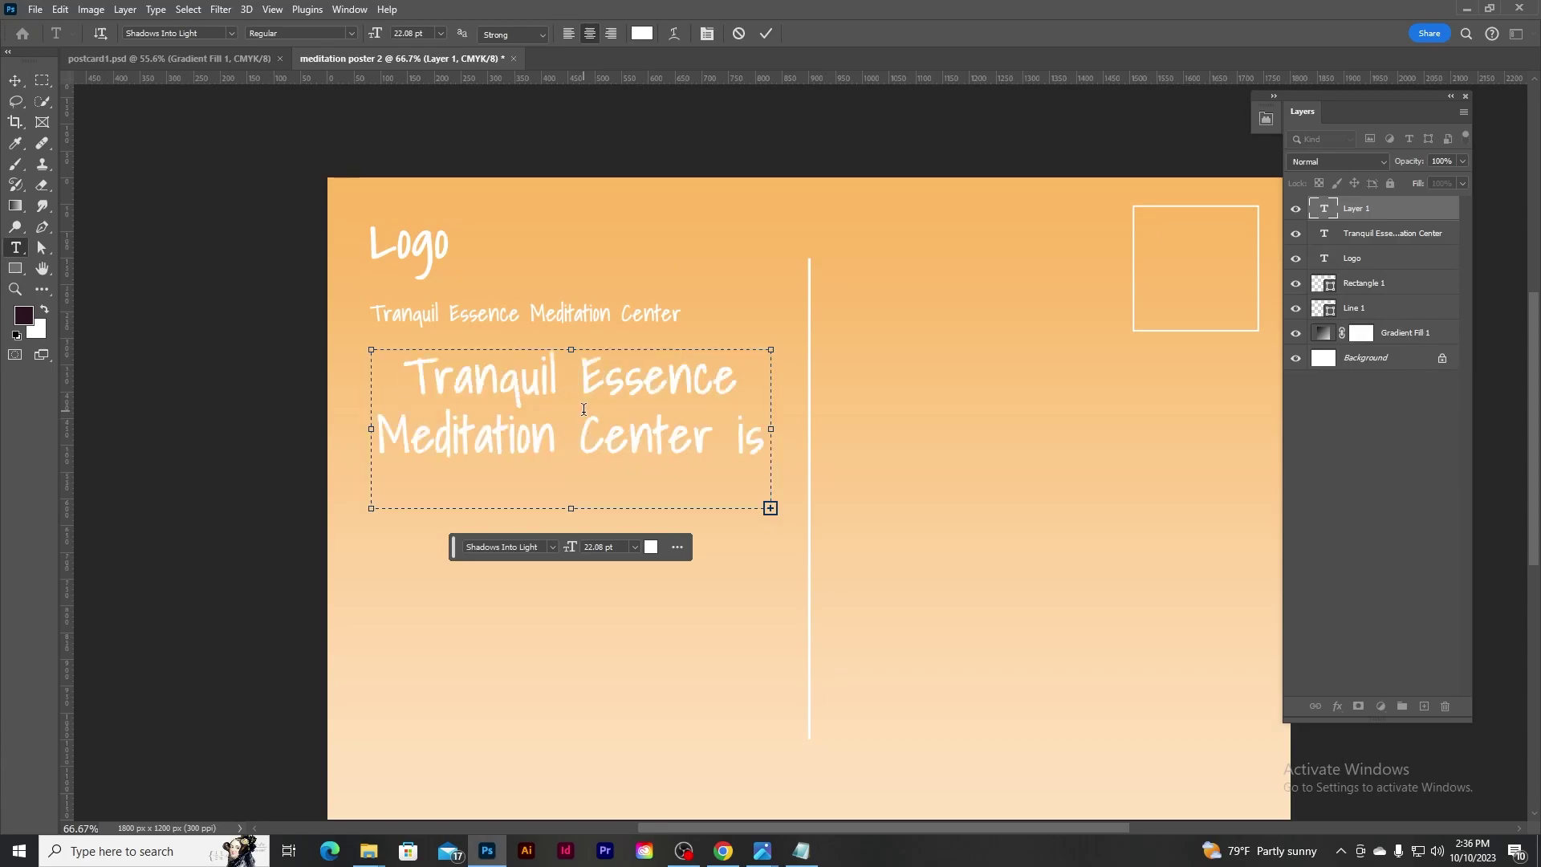
# Shrink the overview paragraph to 10 pt, left-align it and make it dark.
pyautogui.hotkey('ctrl', 'a')
pyautogui.click(442, 33)
pyautogui.click(445, 138)
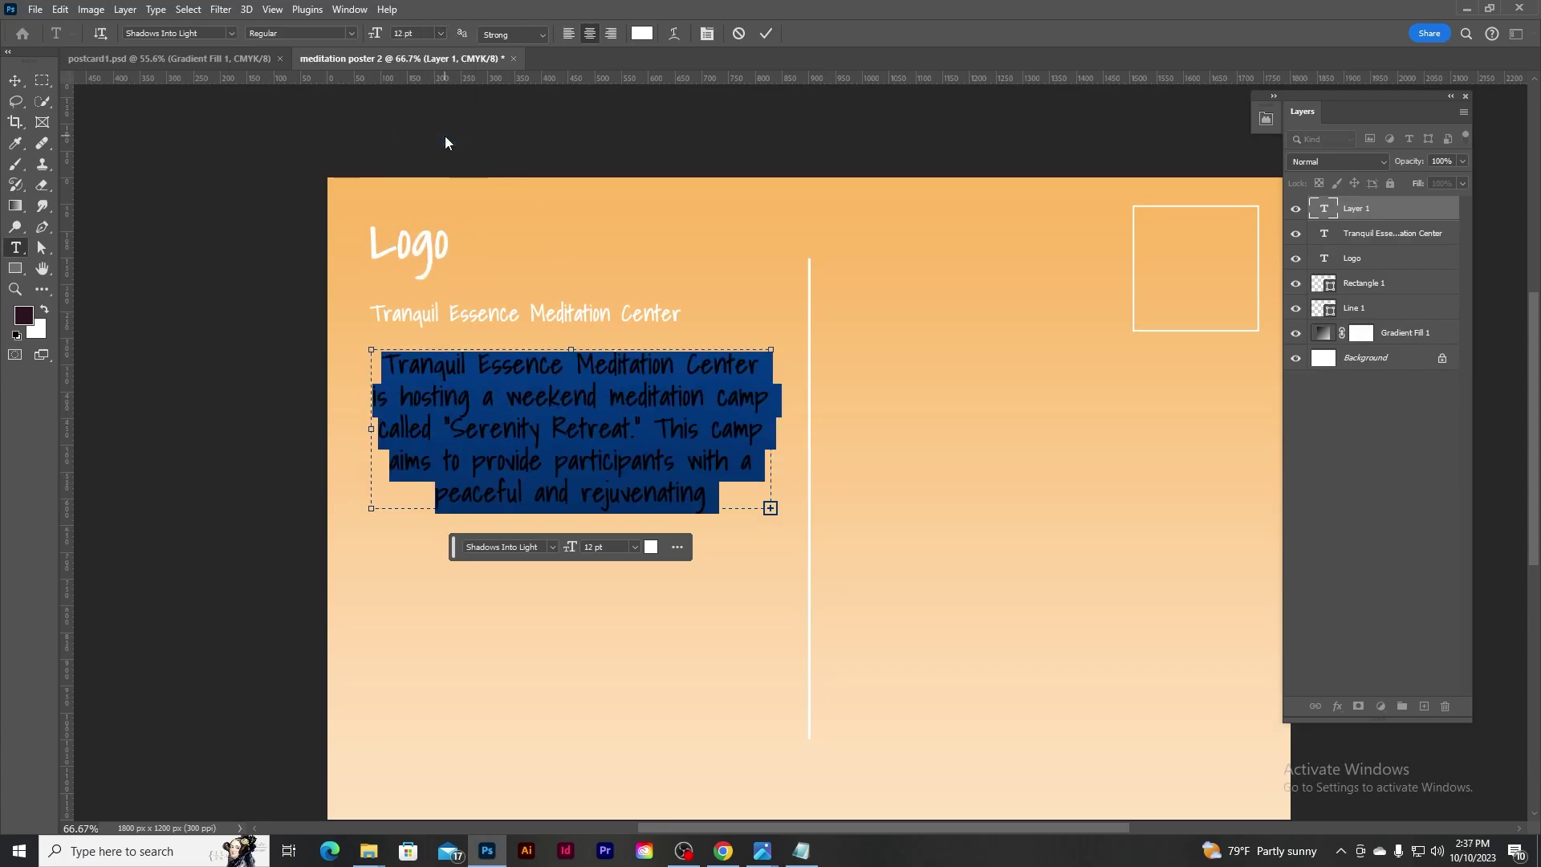
pyautogui.click(441, 33)
pyautogui.click(434, 112)
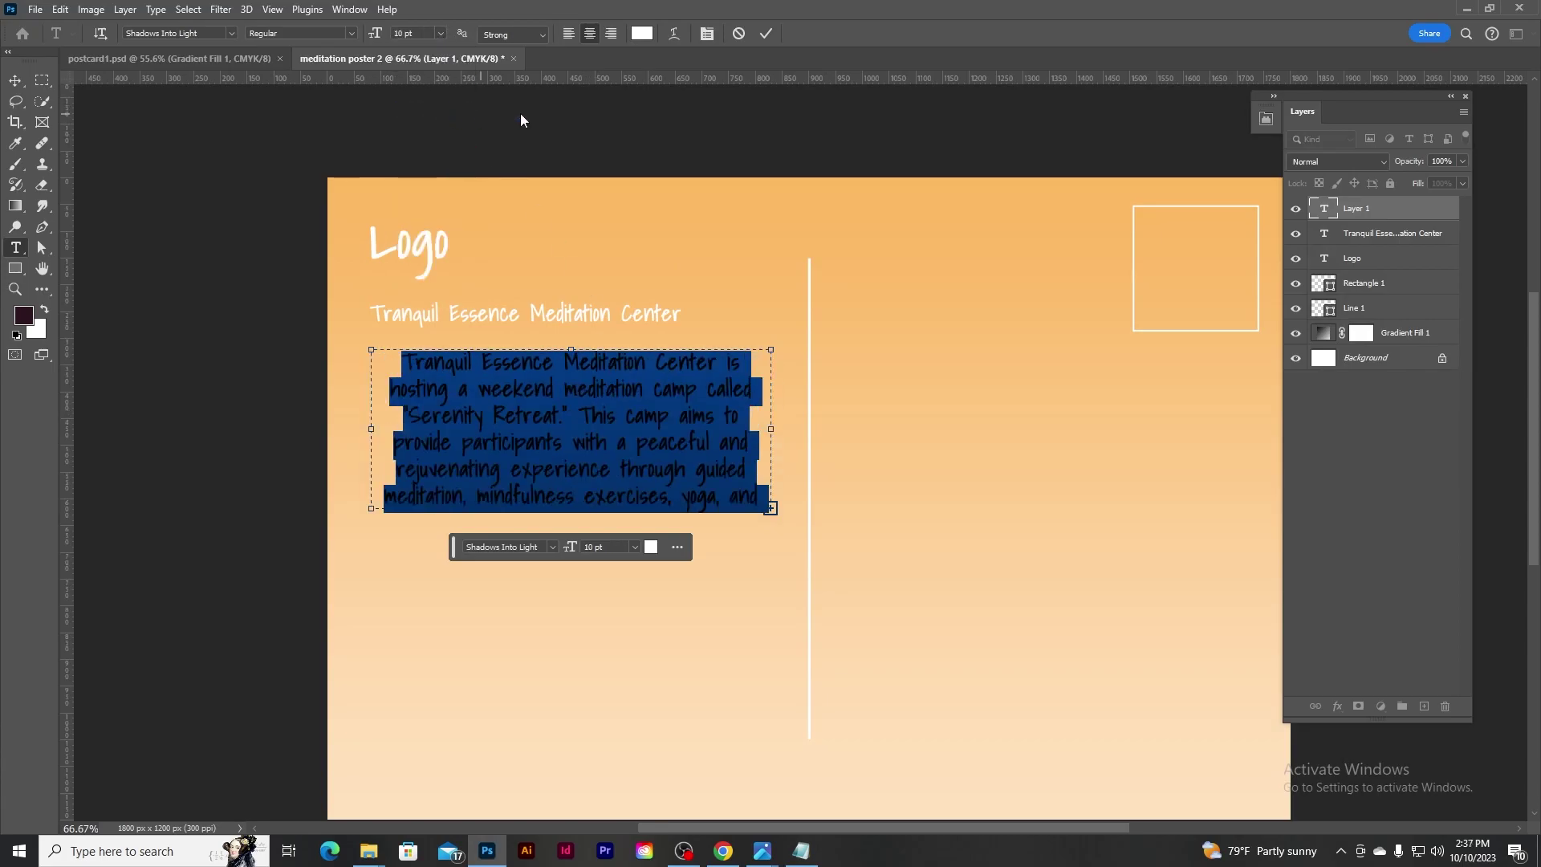
pyautogui.click(569, 32)
pyautogui.click(642, 33)
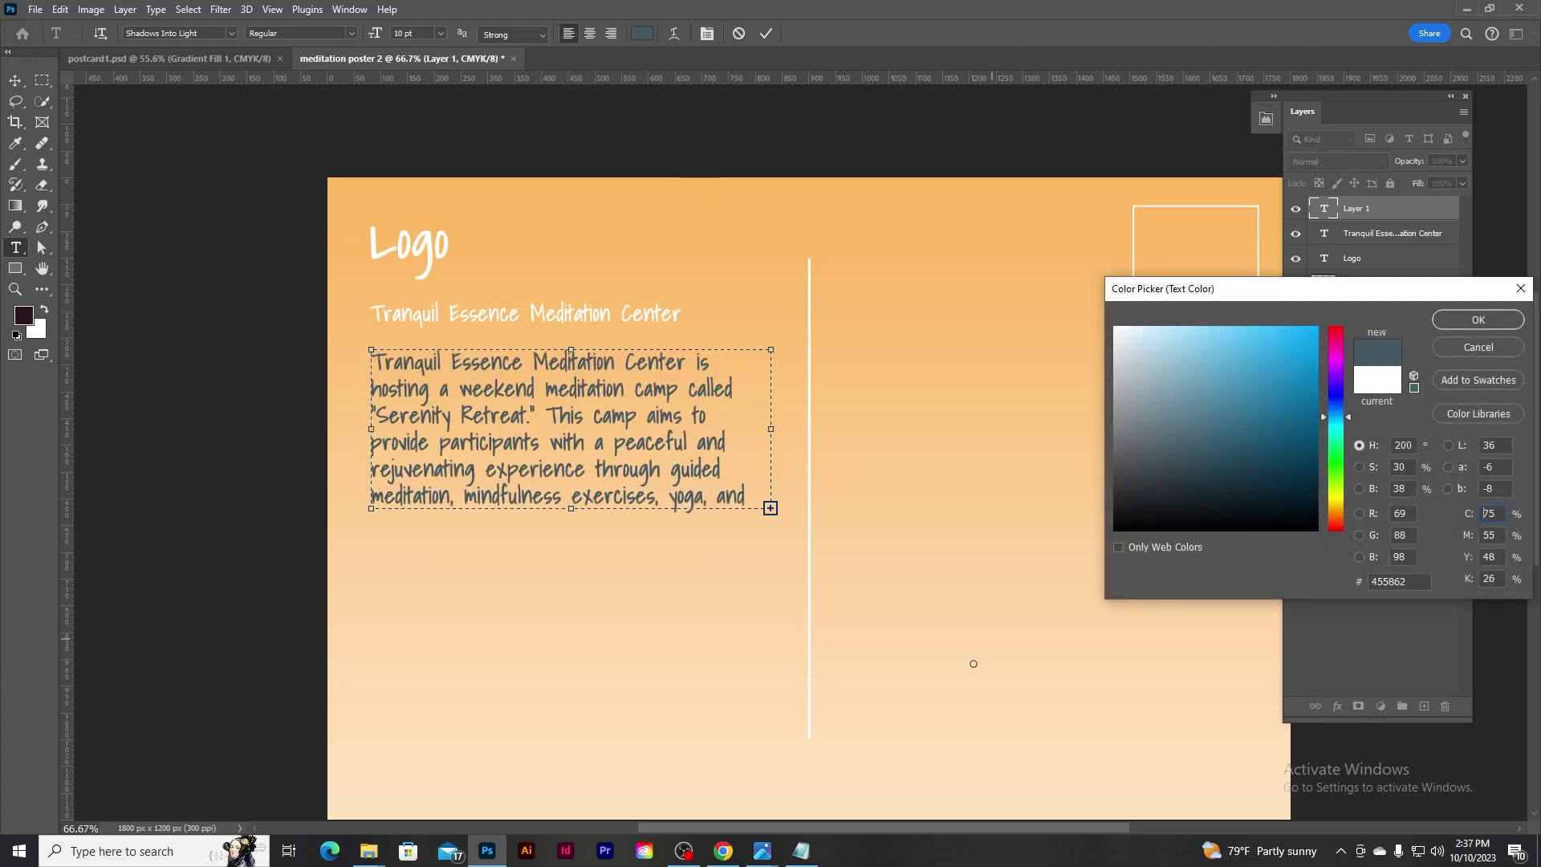
pyautogui.press('Return')
# Change the paragraph font to Poppins at 6 pt and commit it.
pyautogui.click(231, 33)
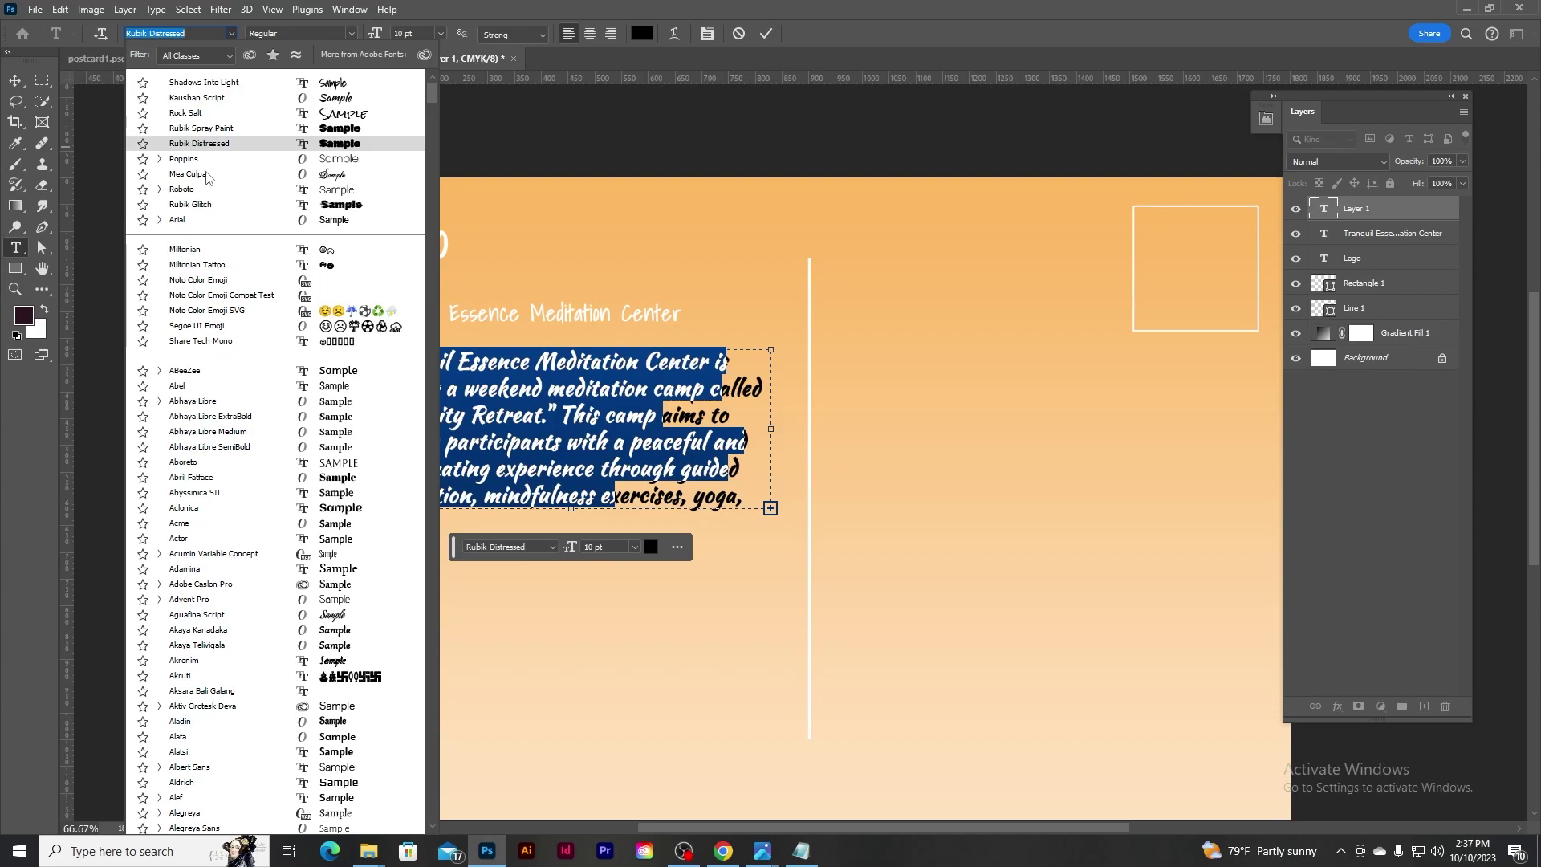
pyautogui.click(184, 158)
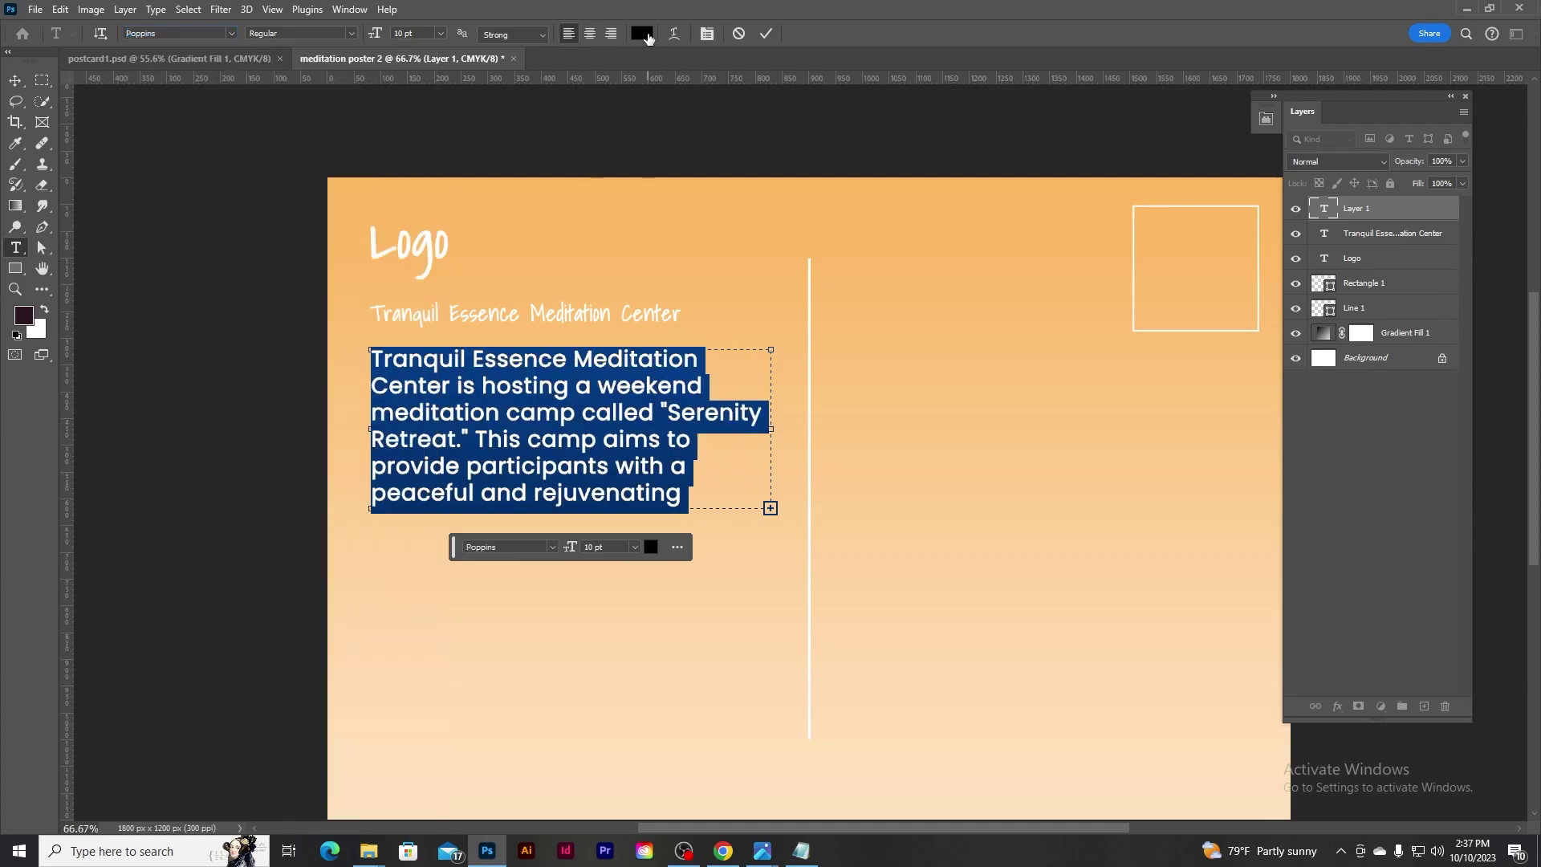
pyautogui.click(440, 35)
pyautogui.click(436, 90)
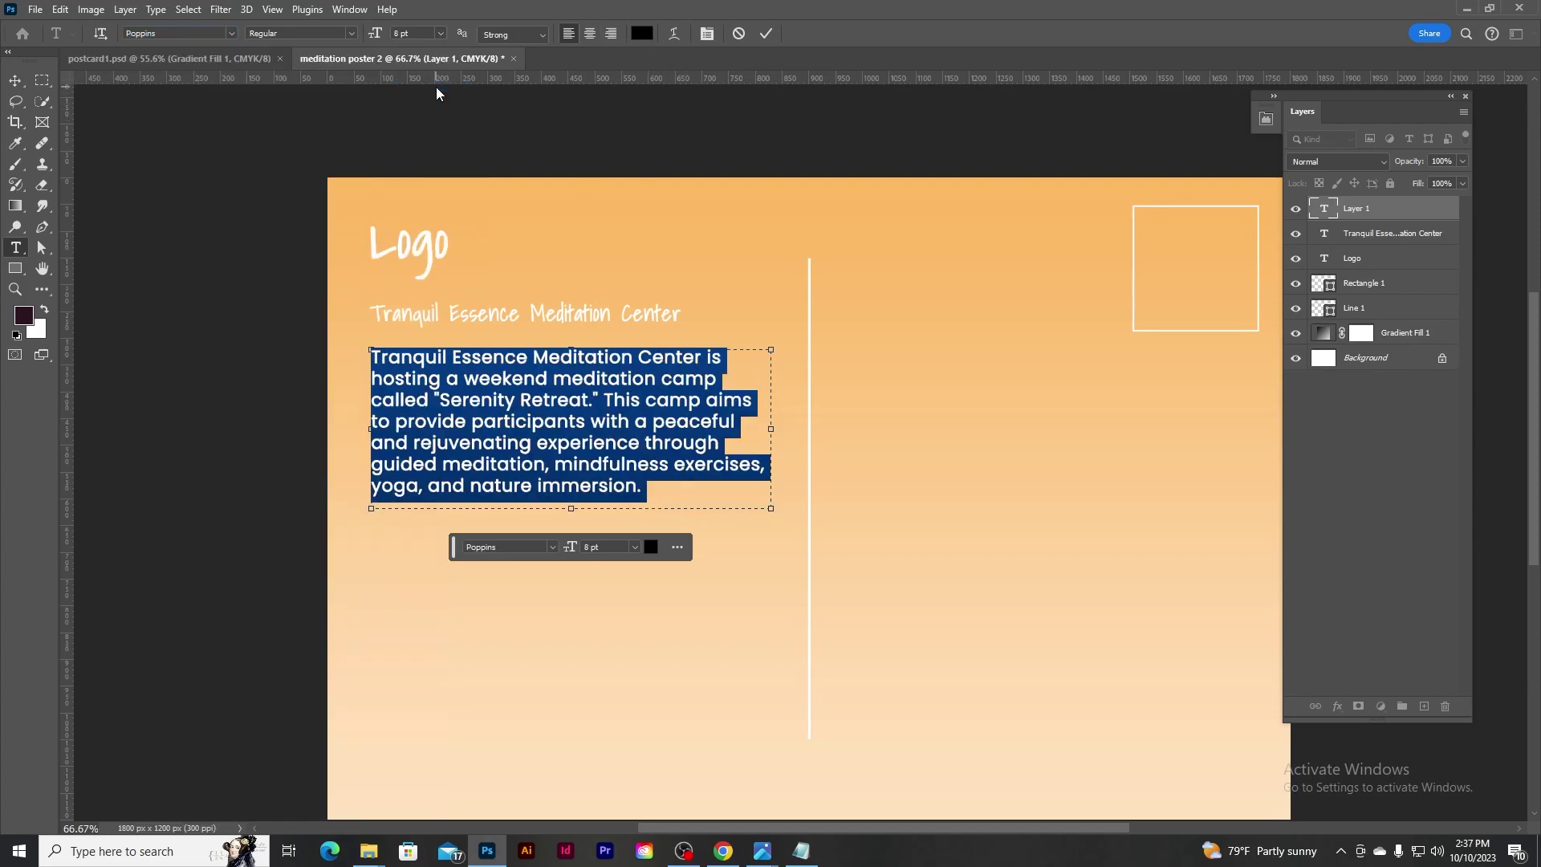
pyautogui.click(441, 33)
pyautogui.click(438, 71)
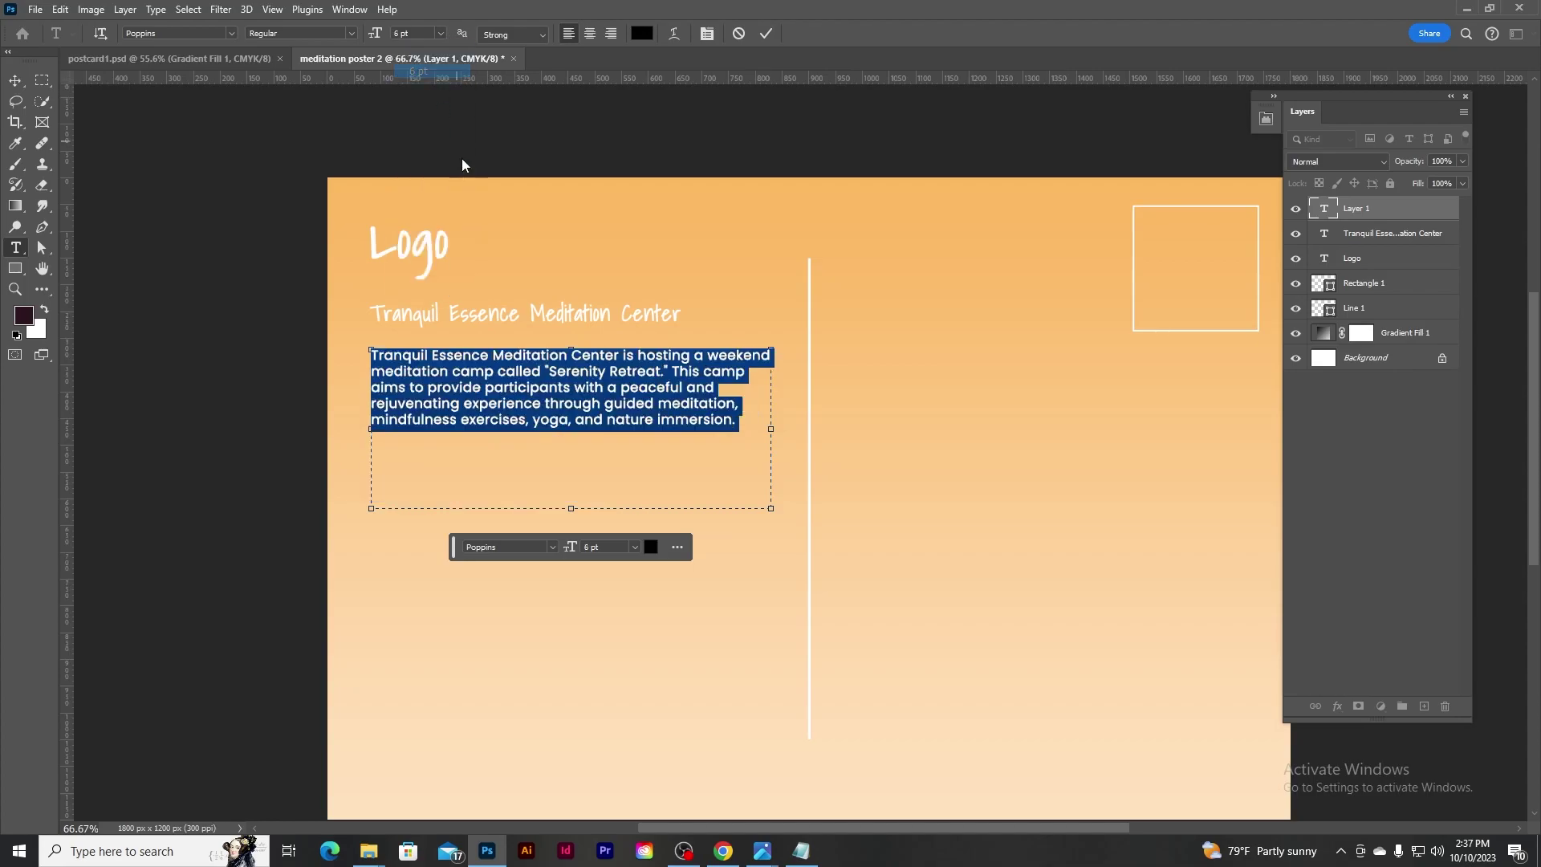
pyautogui.click(766, 34)
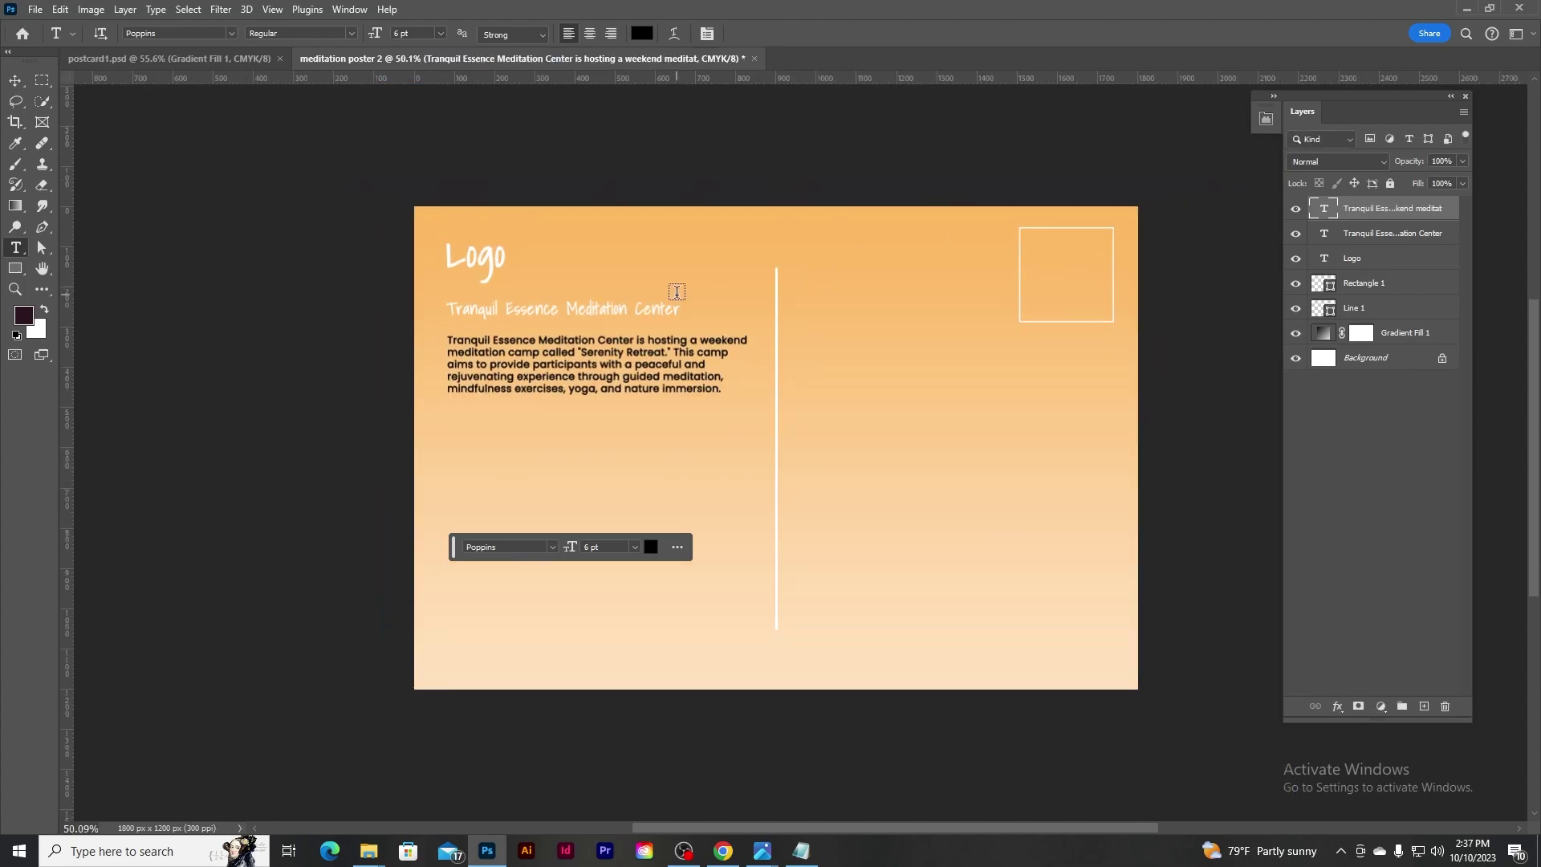
pyautogui.scroll(-2, 942, 344)
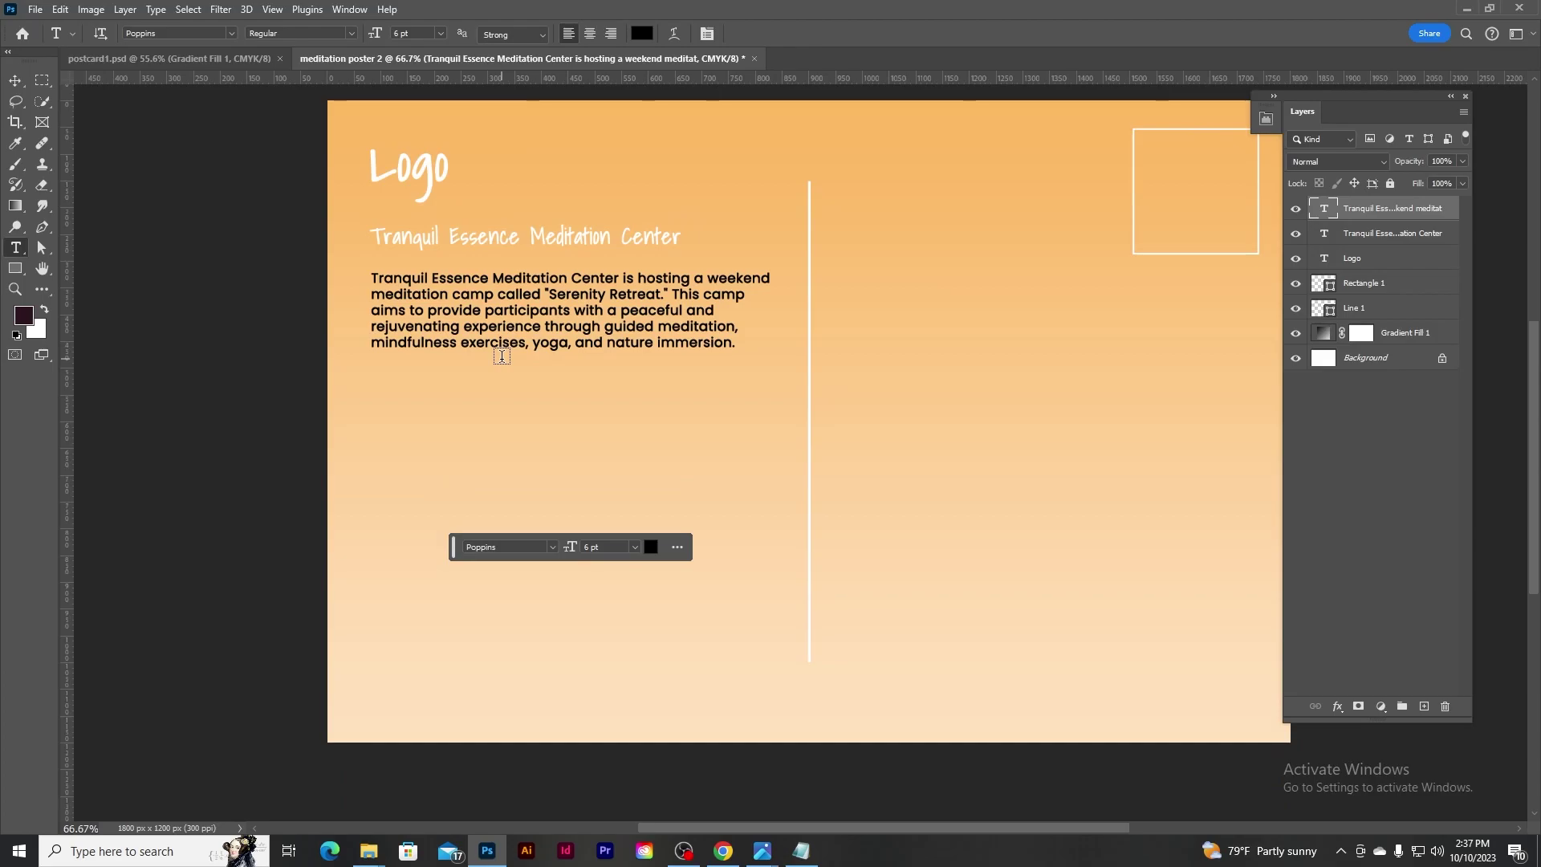
pyautogui.scroll(1, 642, 333)
pyautogui.scroll(-1, 762, 313)
pyautogui.scroll(-1, 886, 292)
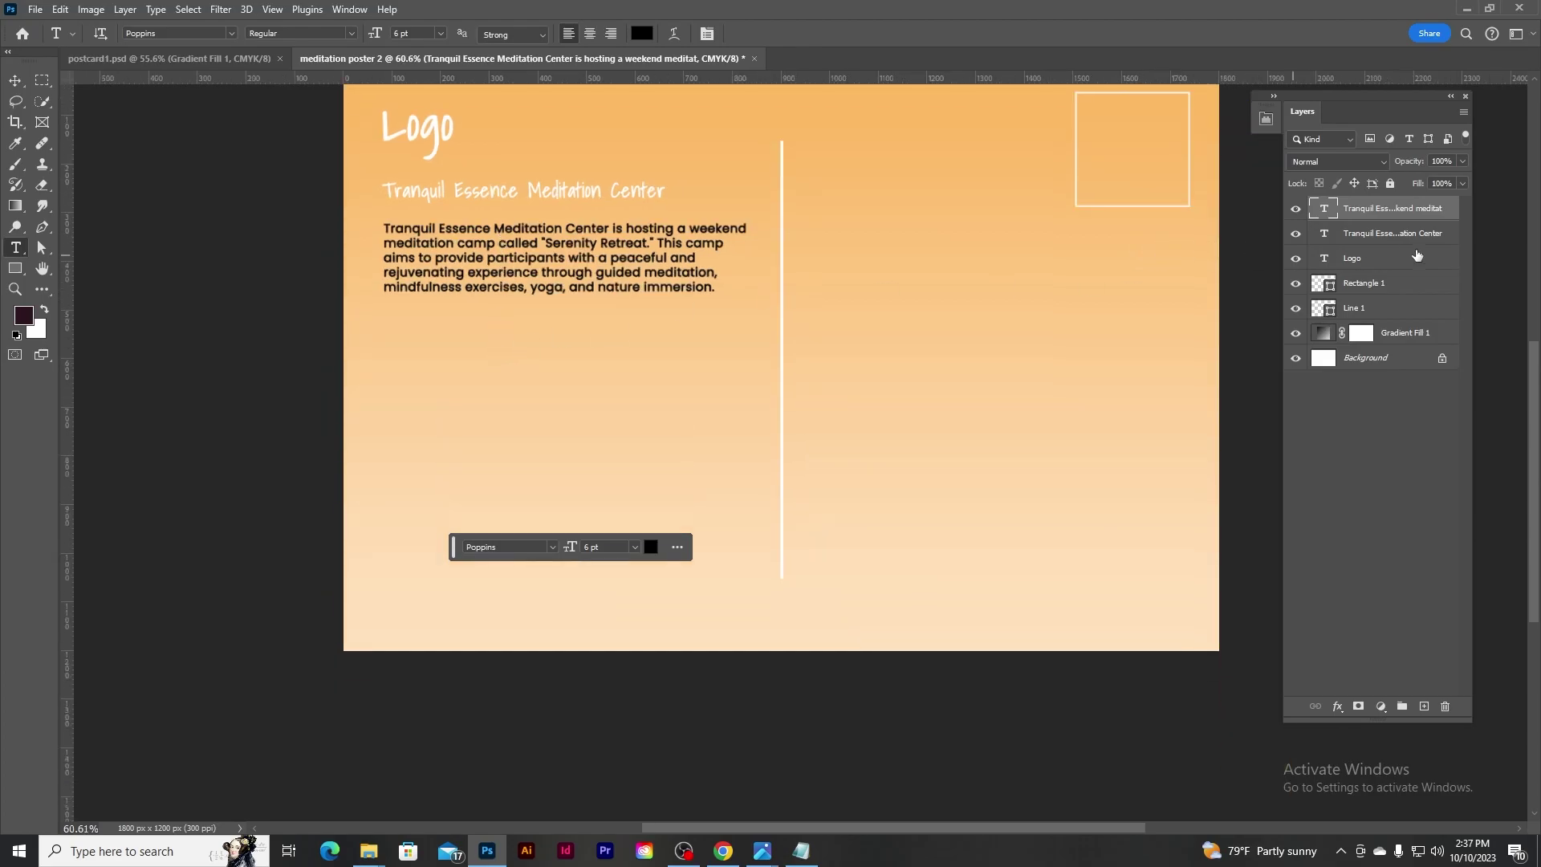
# Set the paragraph to Light weight and select it together with the heading layer.
pyautogui.click(1395, 233)
pyautogui.click(353, 34)
pyautogui.click(307, 94)
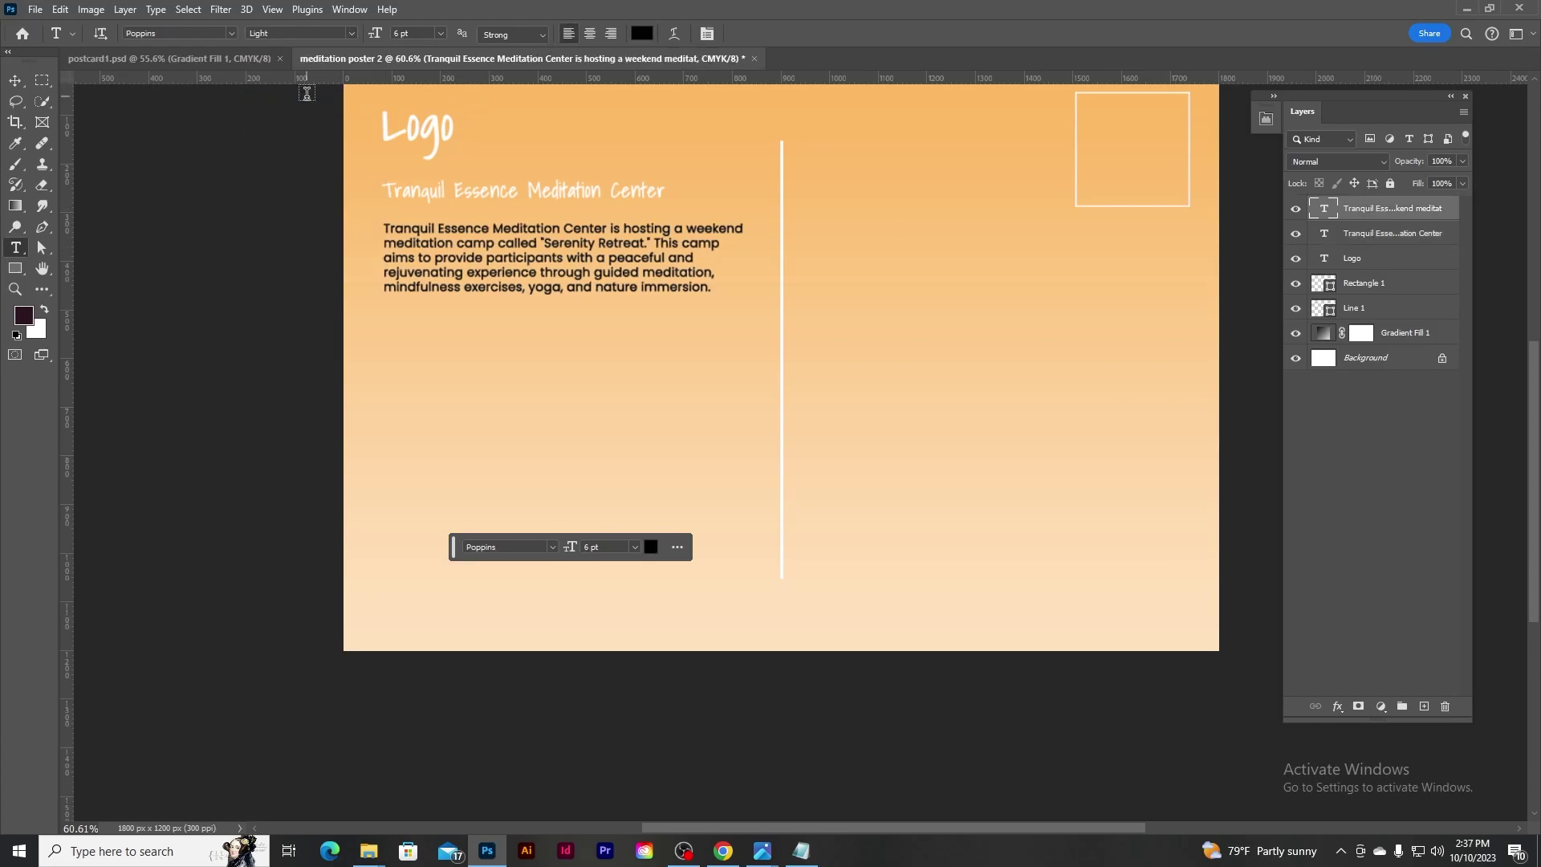
pyautogui.click(544, 35)
pyautogui.keyDown('shift'); pyautogui.click(1396, 234); pyautogui.keyUp('shift')
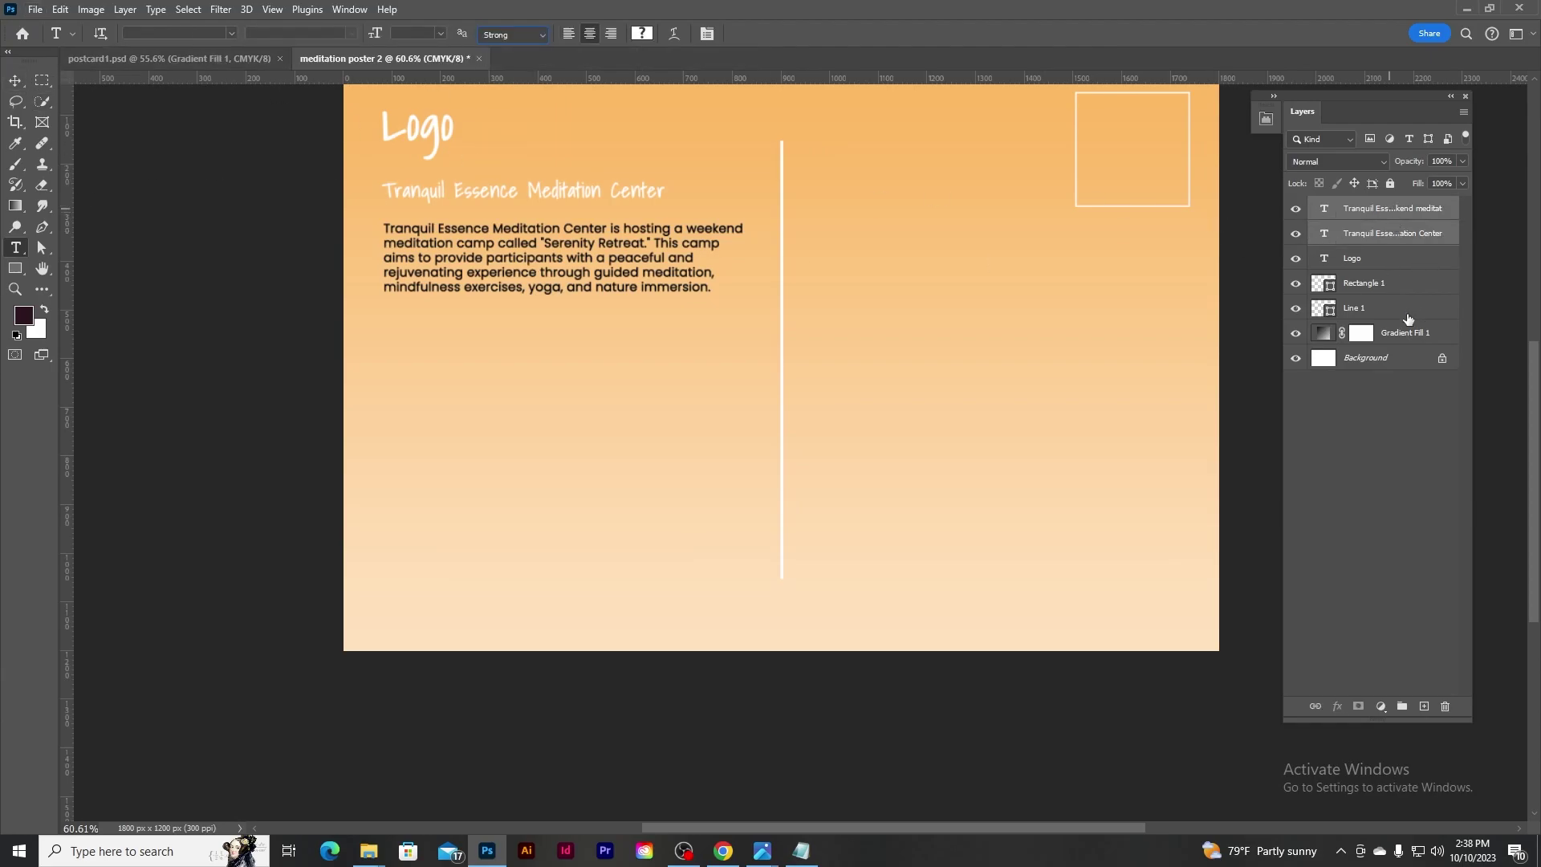
# Group the heading and paragraph, duplicate the block lower down, and retitle it Event Information.
pyautogui.hotkey('ctrl', 'g')
pyautogui.press('v')
pyautogui.moveTo(573, 275); pyautogui.dragTo(590, 554)
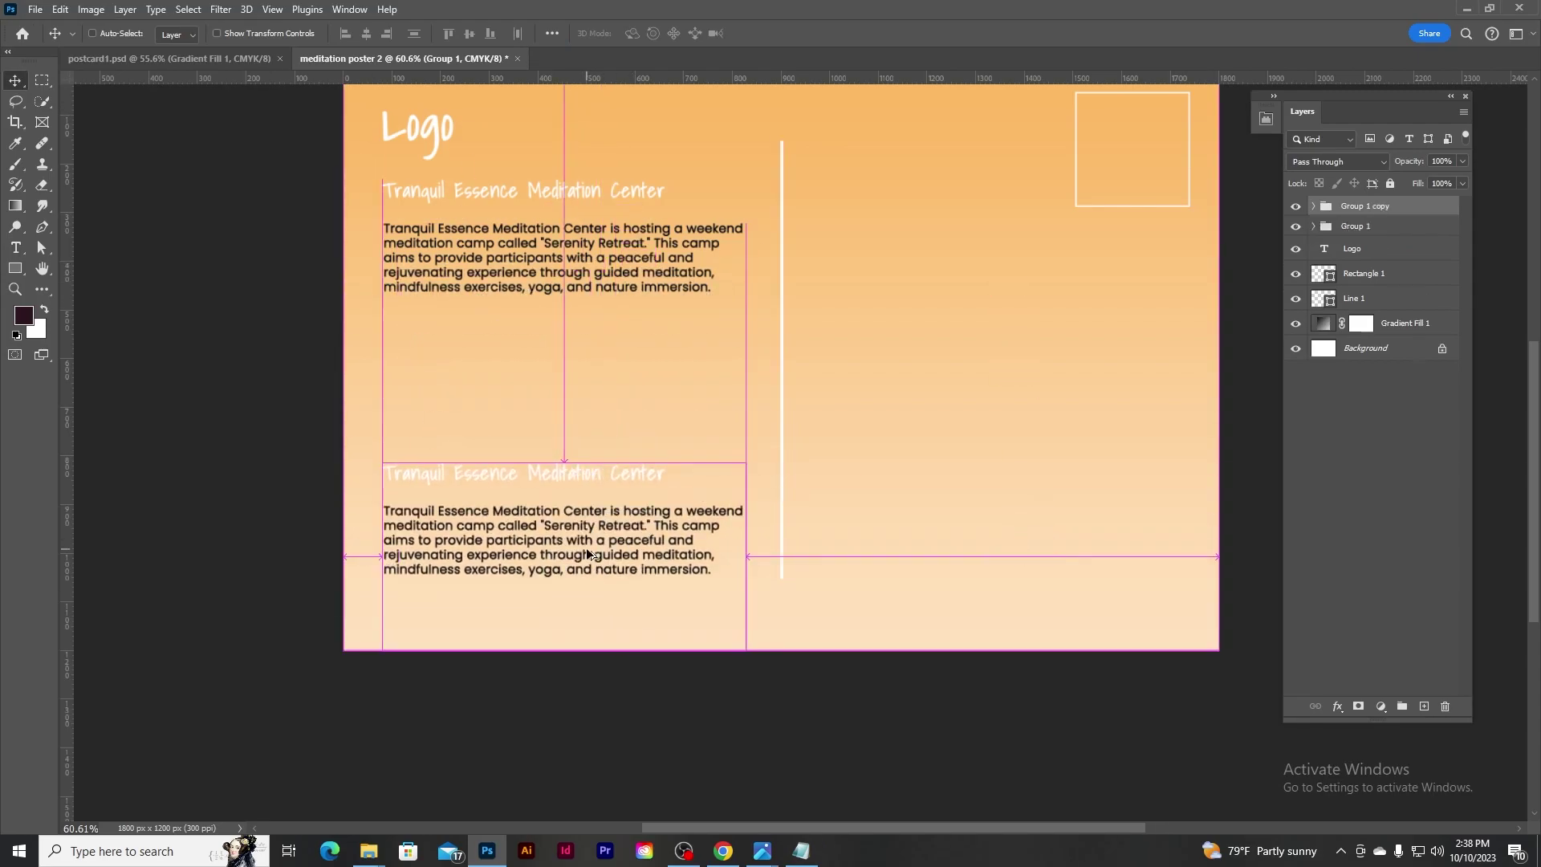
pyautogui.scroll(1, 726, 447)
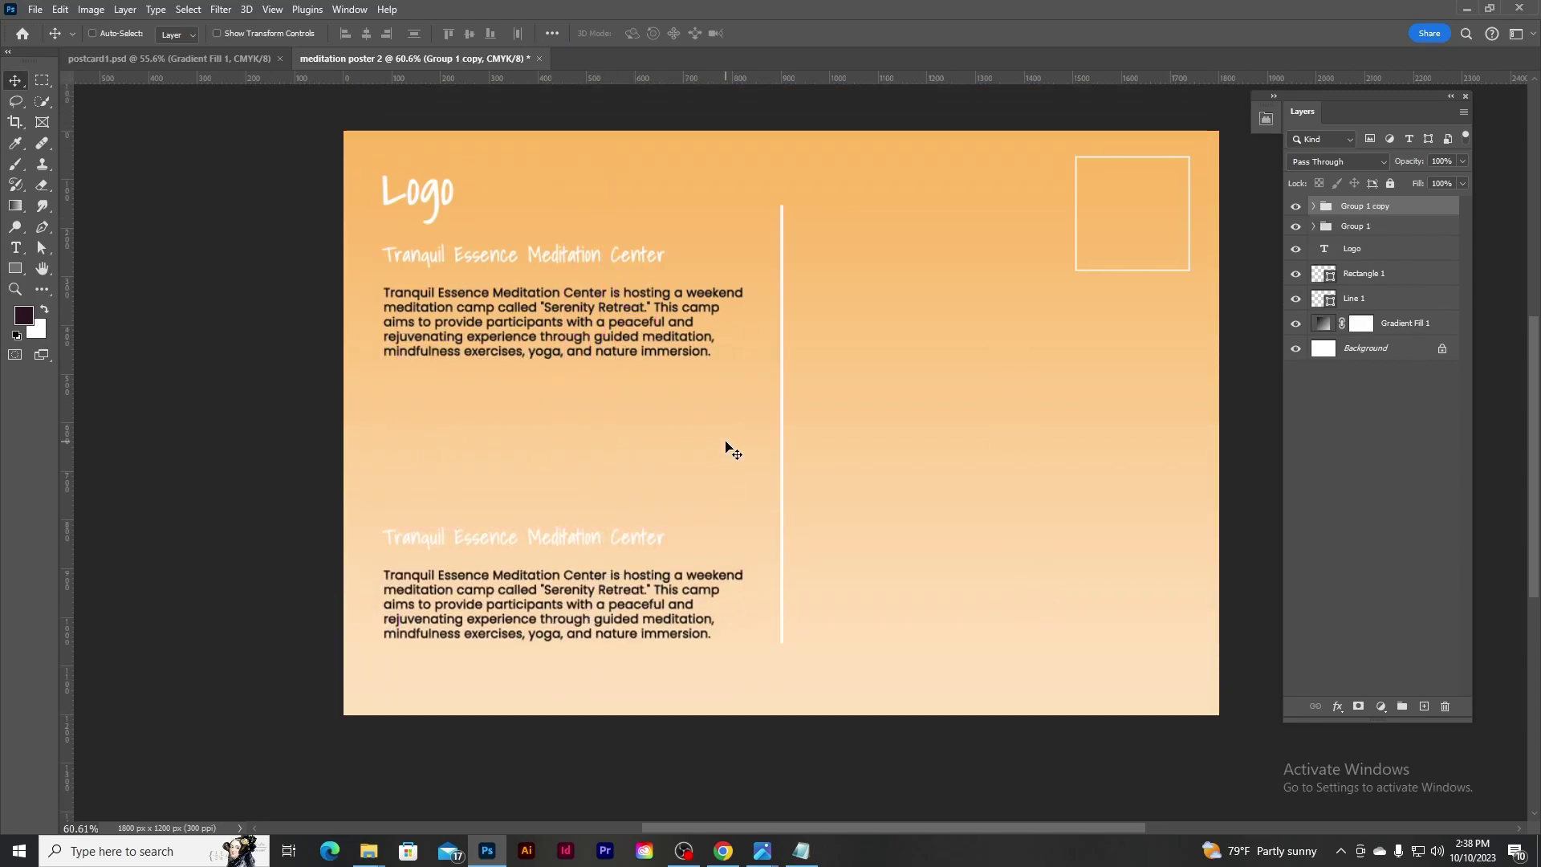
pyautogui.click(1313, 206)
pyautogui.doubleClick(1335, 255)
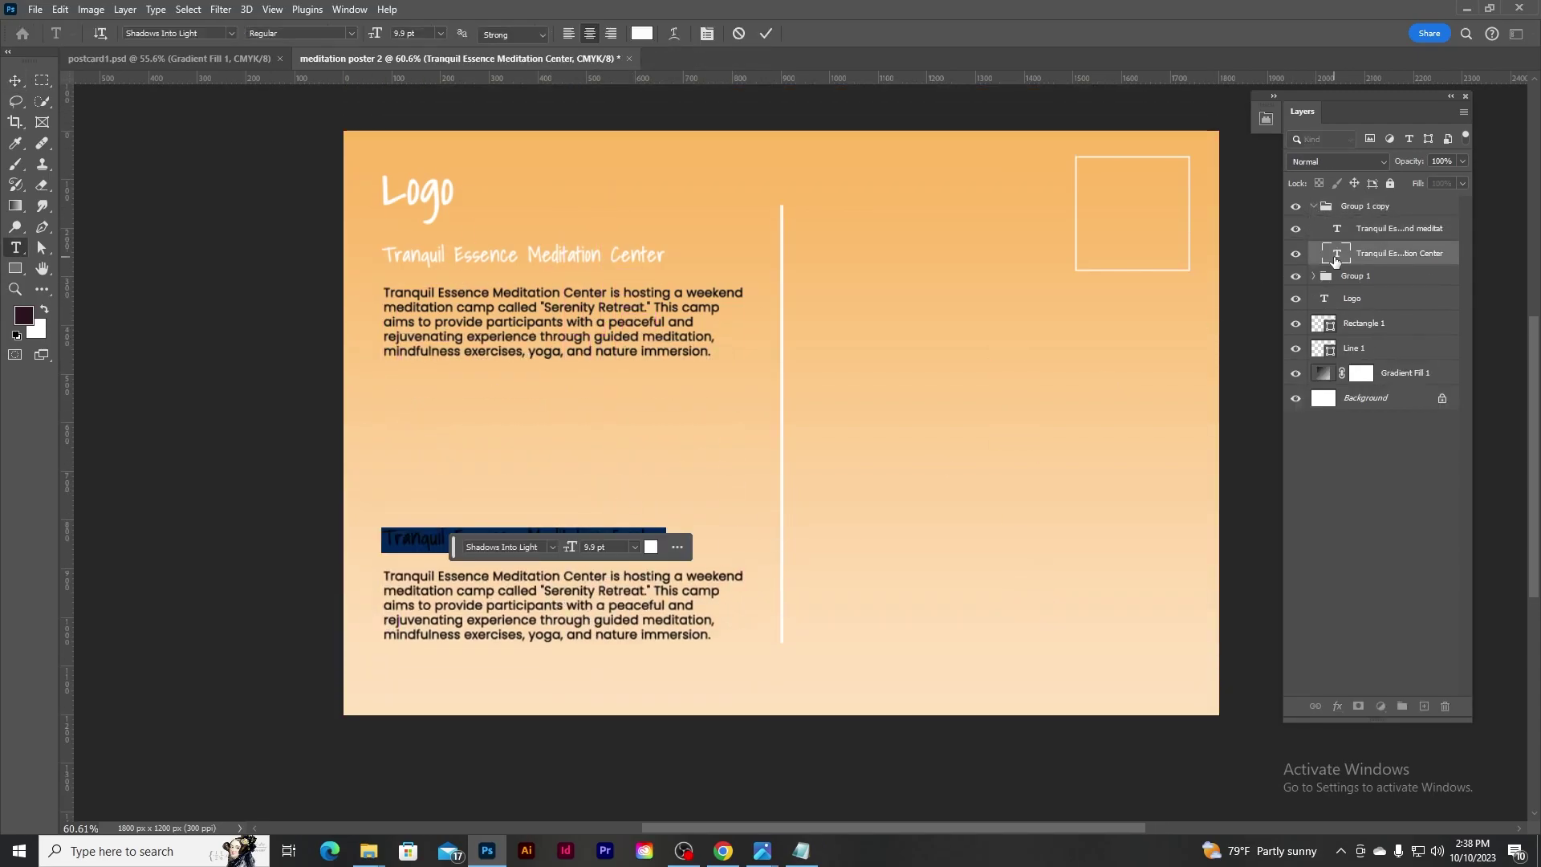
pyautogui.press('BackSpace')
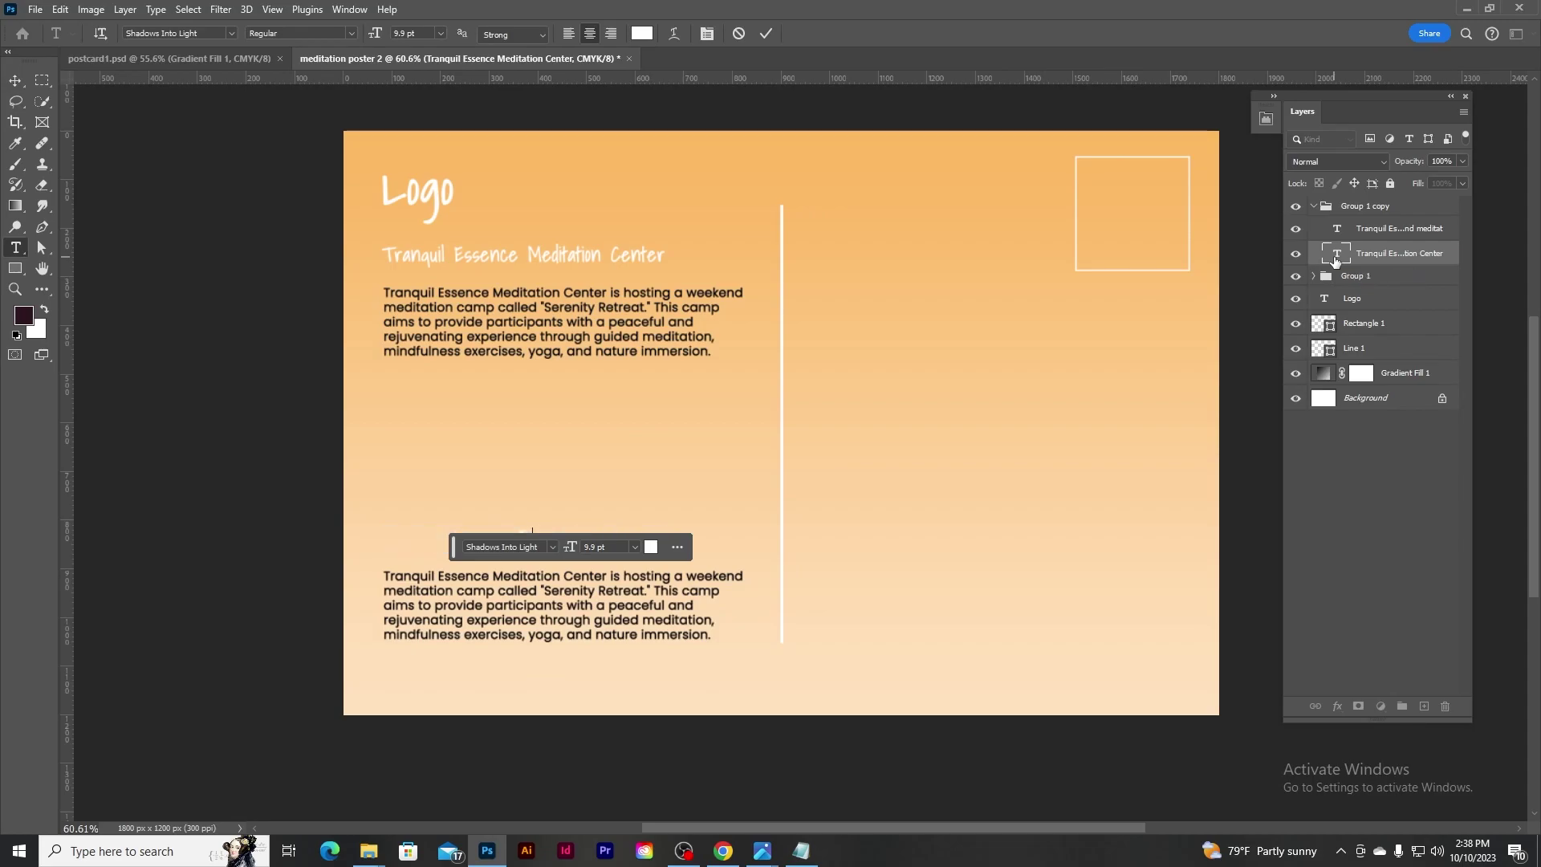
pyautogui.hotkey('ctrl', 'Return')
pyautogui.press('v')
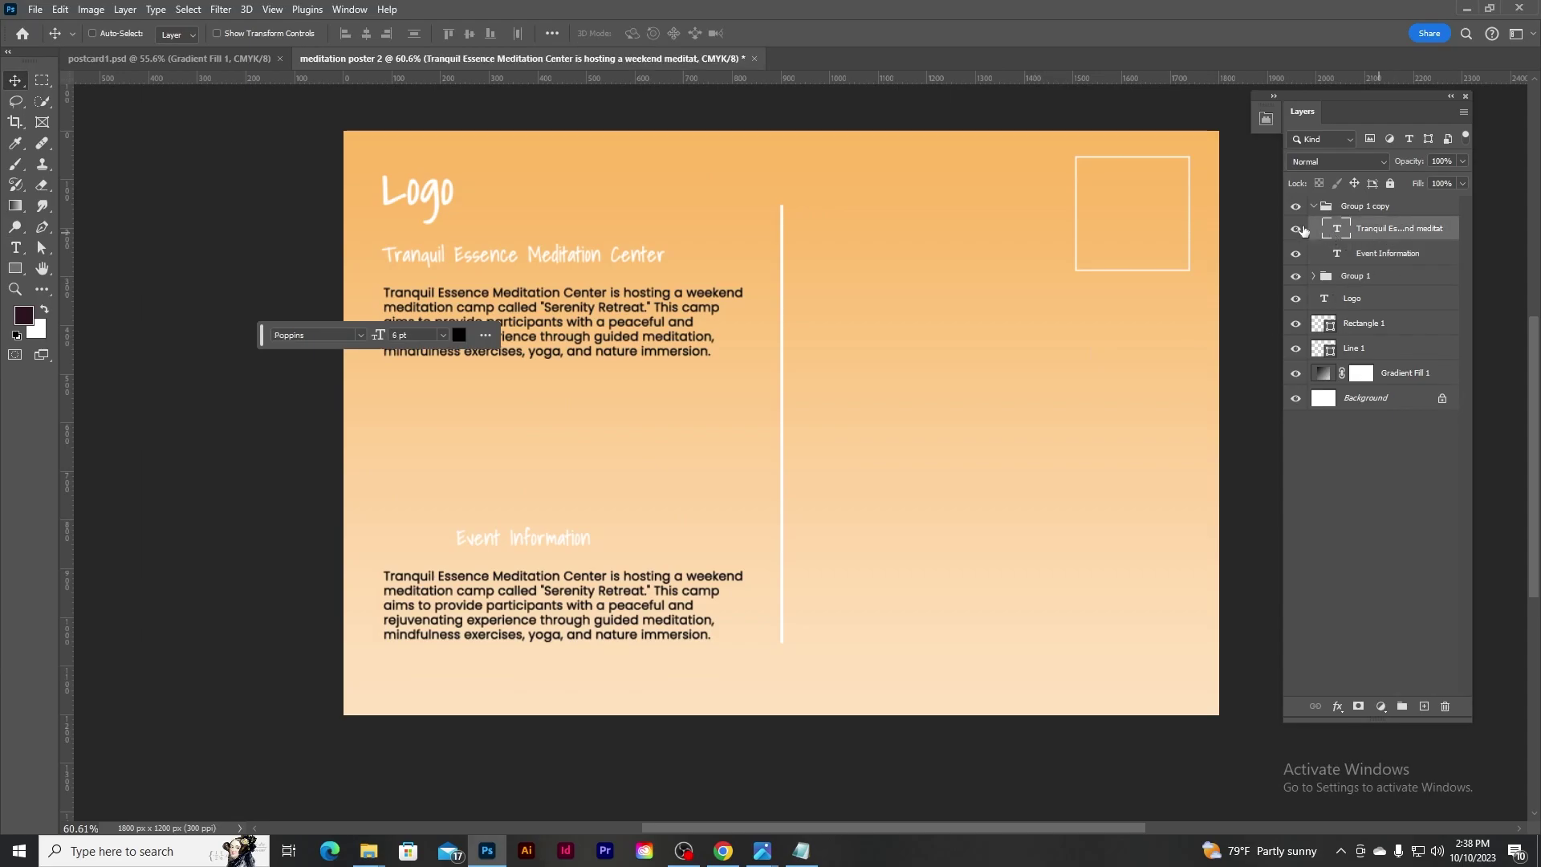
# Replace the copied paragraph with the brief's Dates through Activities lines and centre the heading.
pyautogui.click(801, 851)
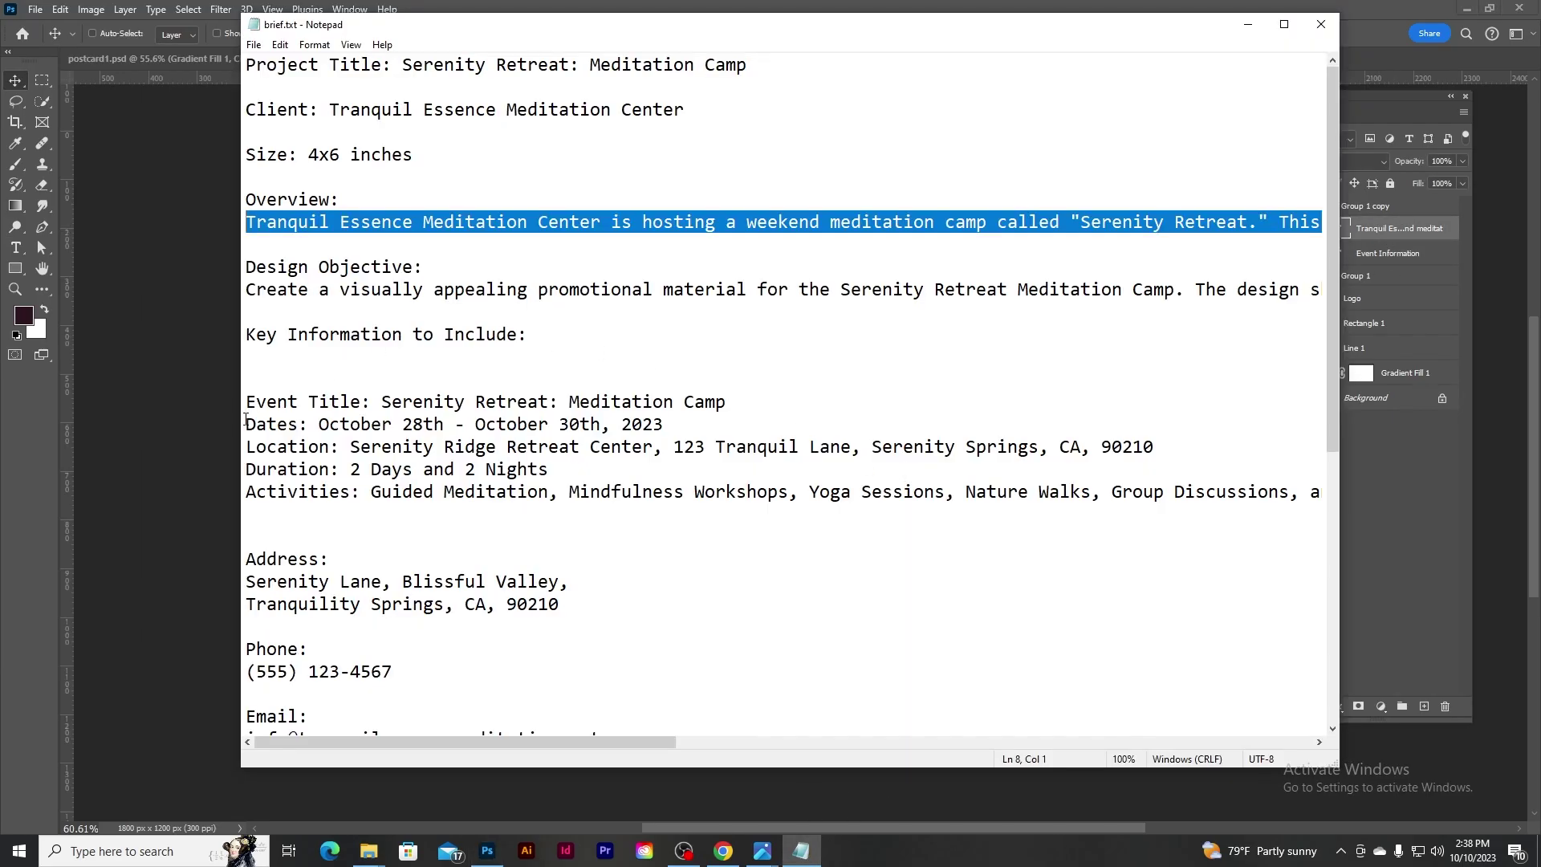
pyautogui.moveTo(245, 418); pyautogui.dragTo(521, 526)
pyautogui.hotkey('ctrl', 'c')
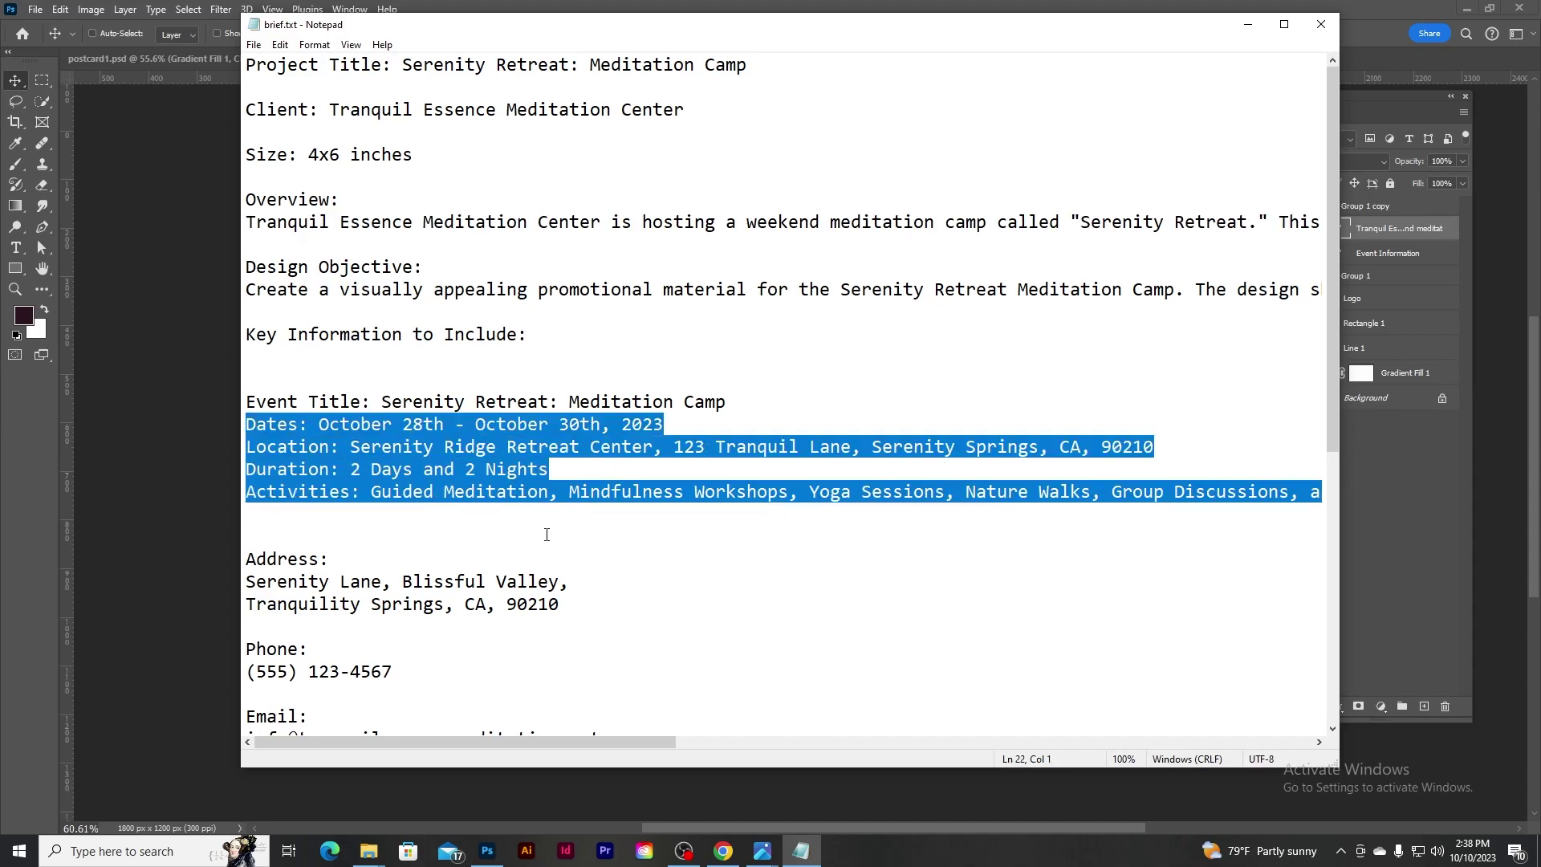
pyautogui.click(847, 6)
pyautogui.click(712, 575)
pyautogui.hotkey('ctrl', 'a')
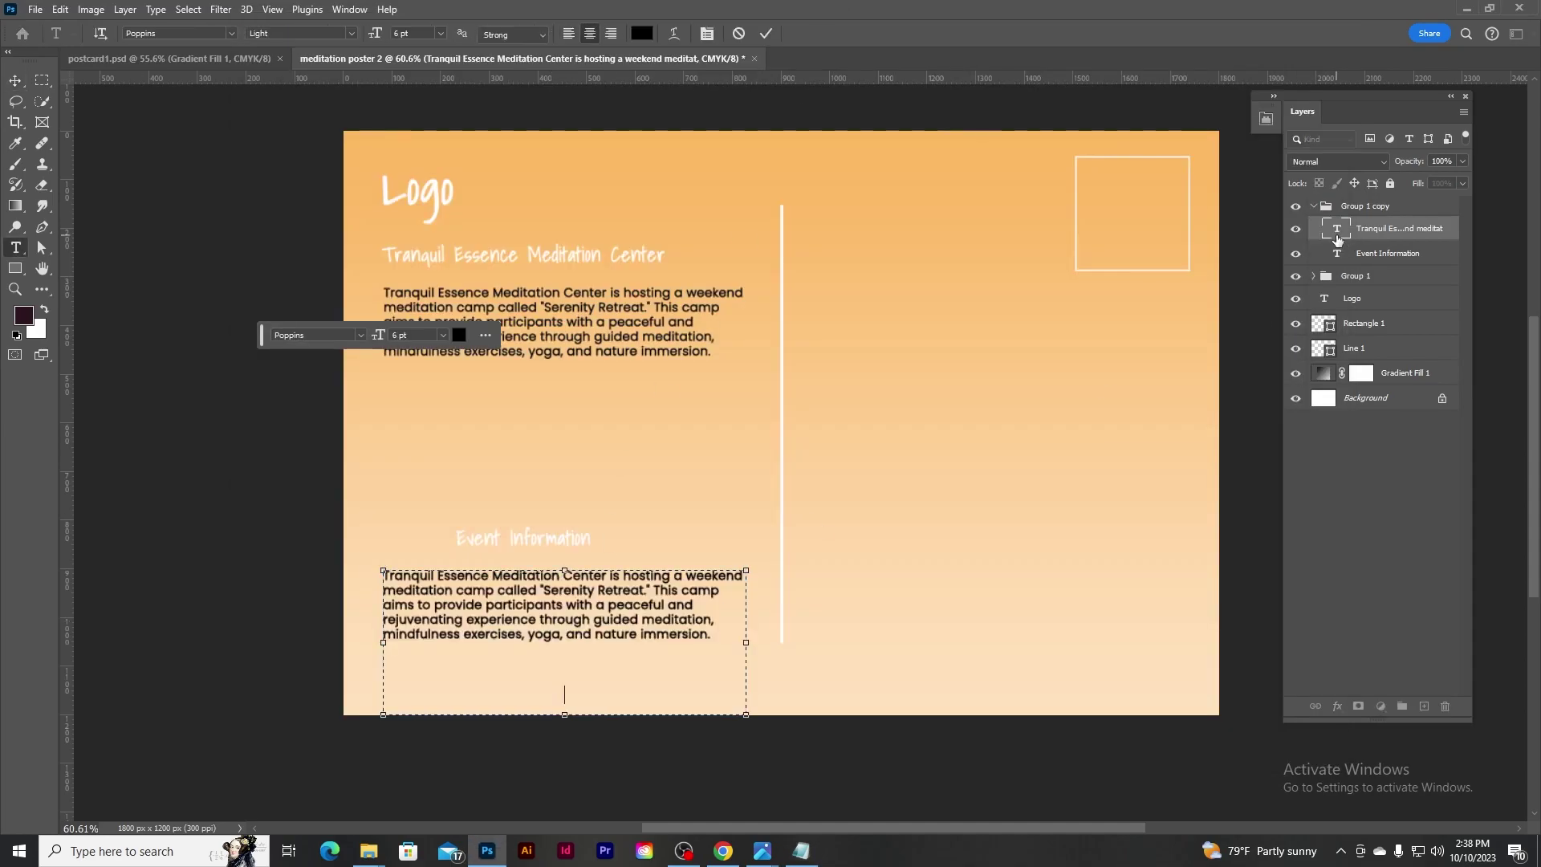
pyautogui.hotkey('ctrl', 'v')
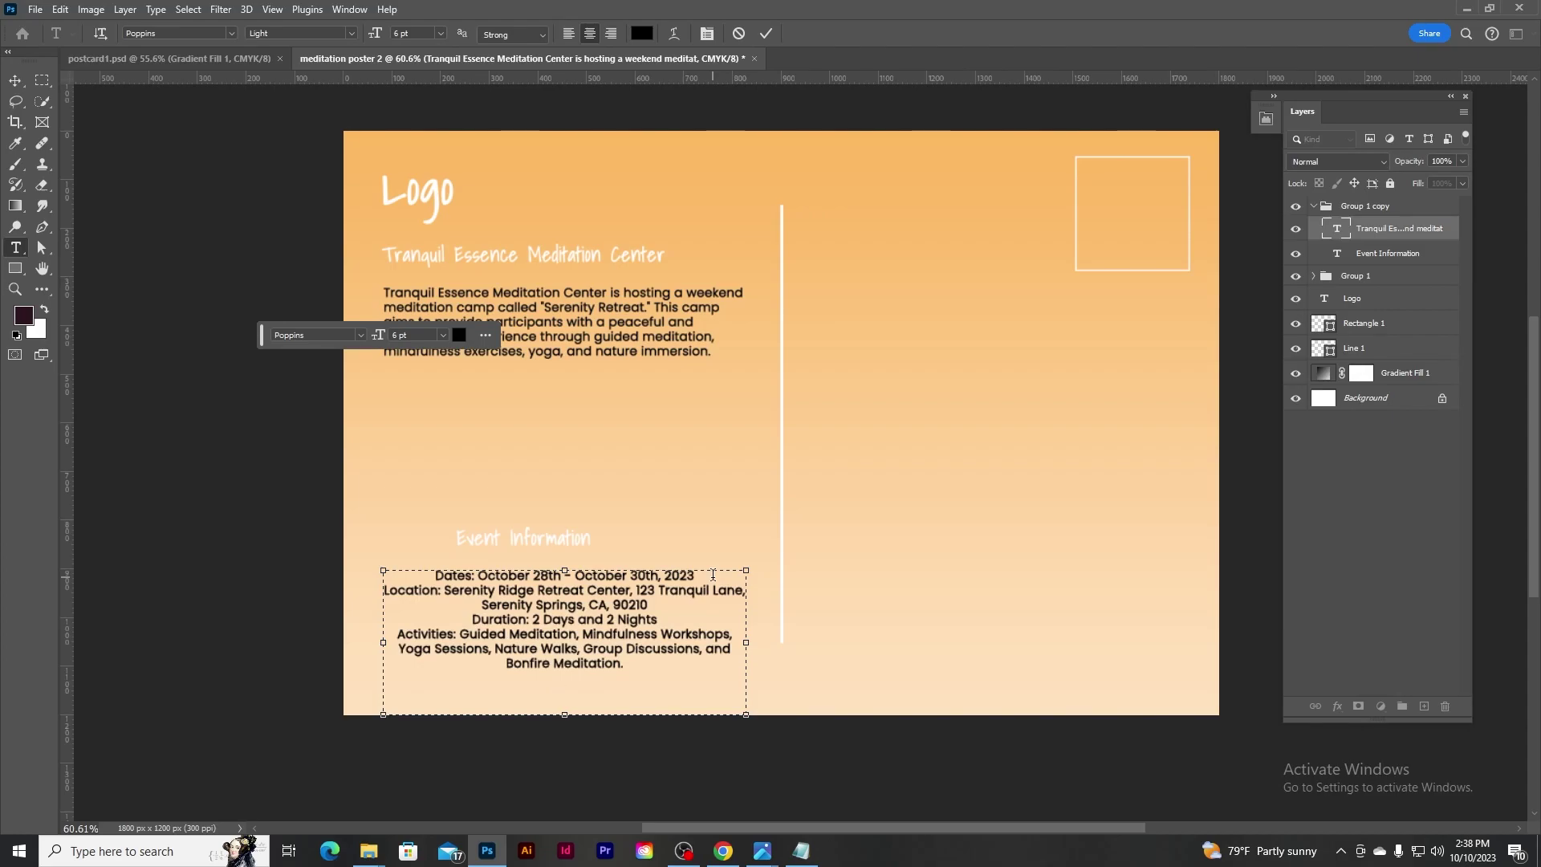
pyautogui.click(766, 34)
pyautogui.click(16, 81)
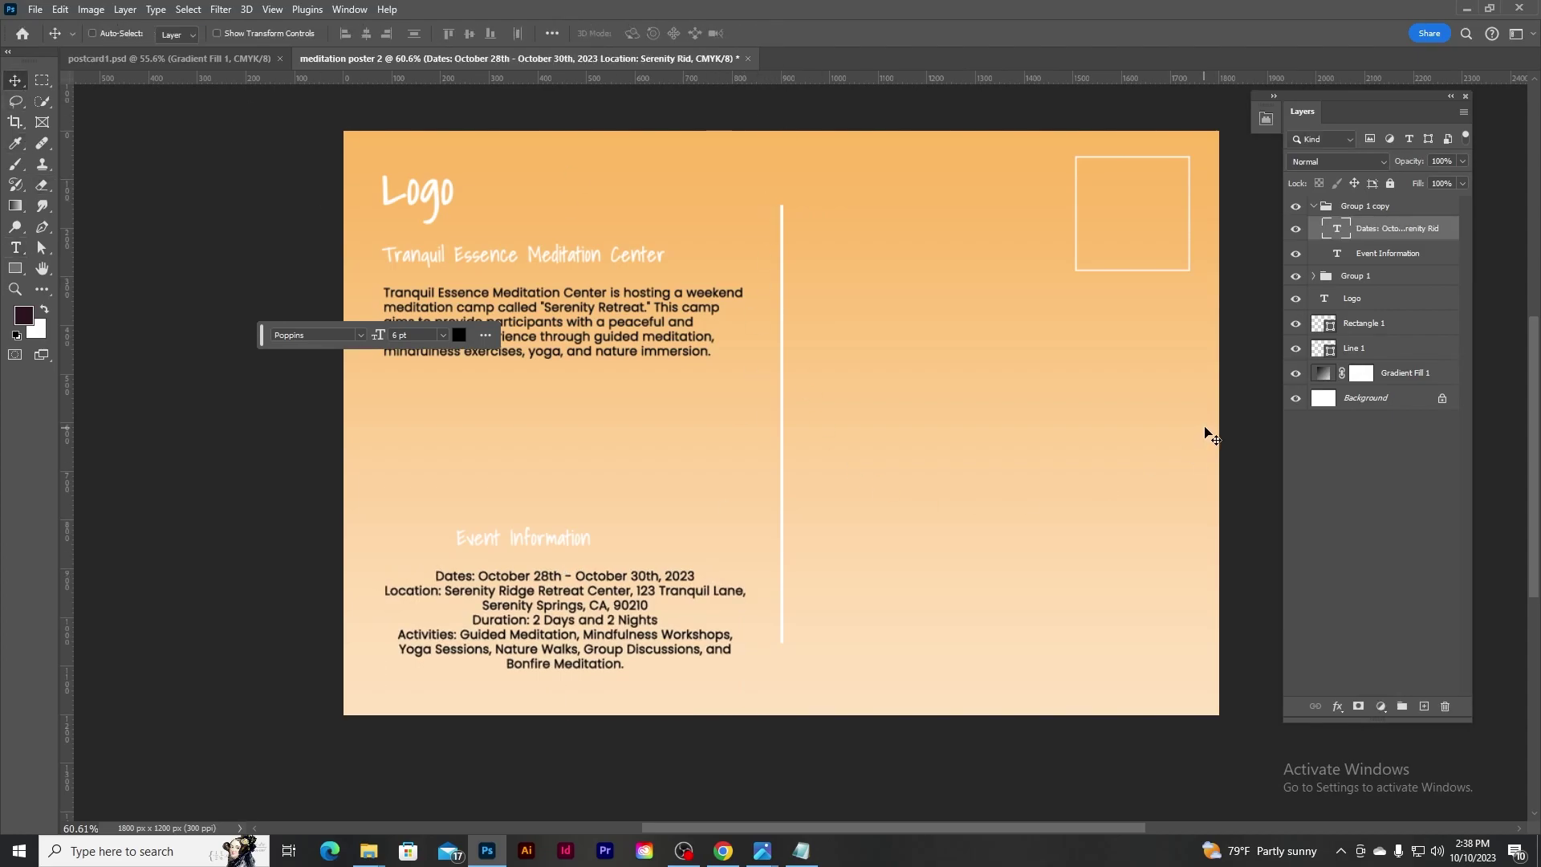
pyautogui.click(1337, 255)
pyautogui.moveTo(553, 542); pyautogui.dragTo(586, 546)
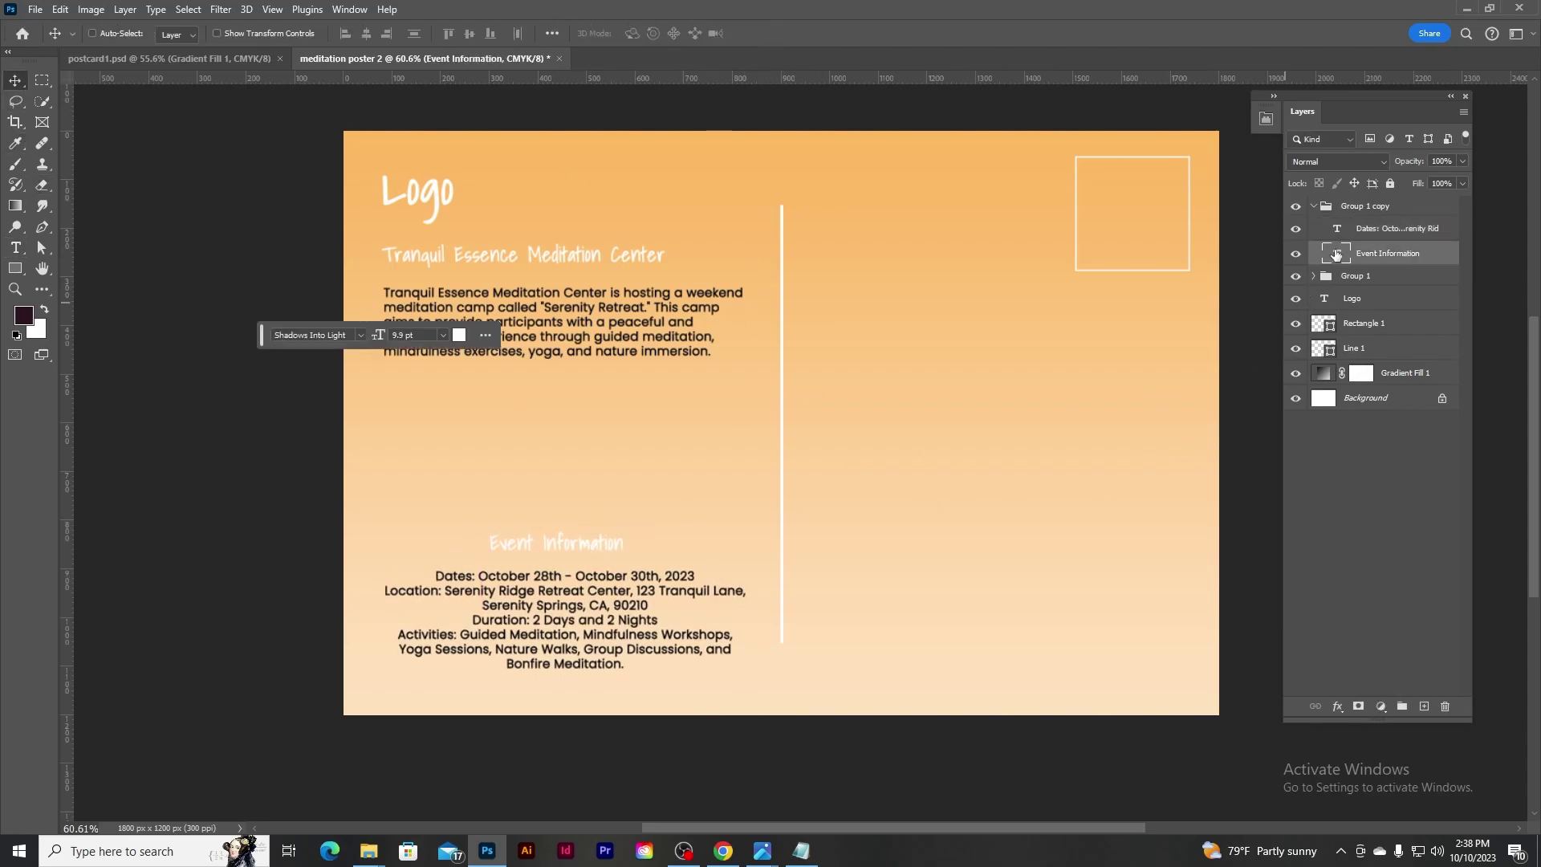
# Enlarge both headings to 12 pt and left-align the original paragraph with its heading.
pyautogui.press('t')
pyautogui.click(440, 33)
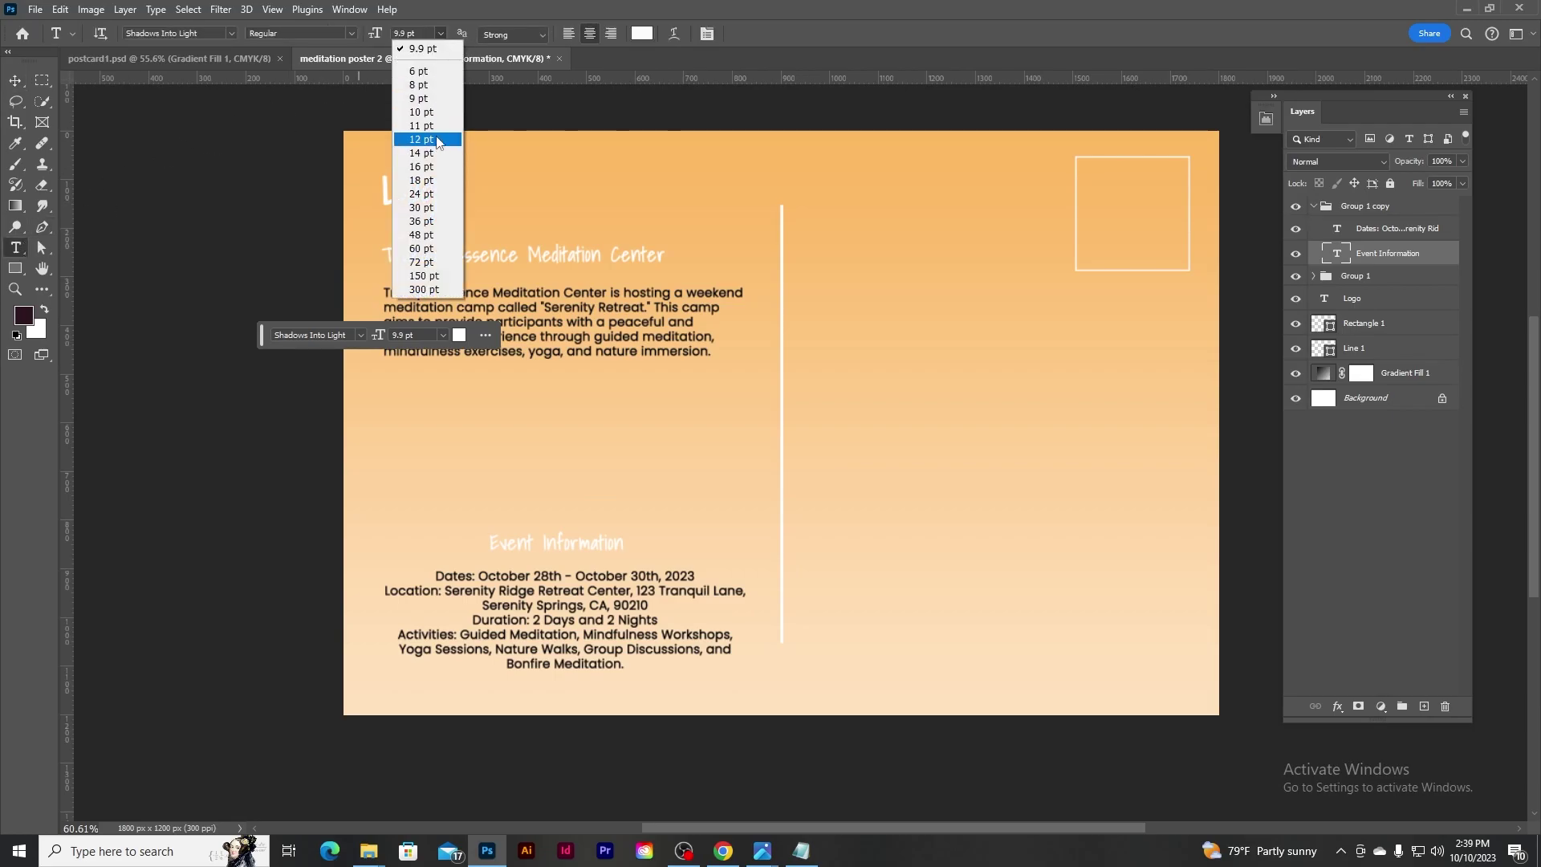
pyautogui.click(434, 143)
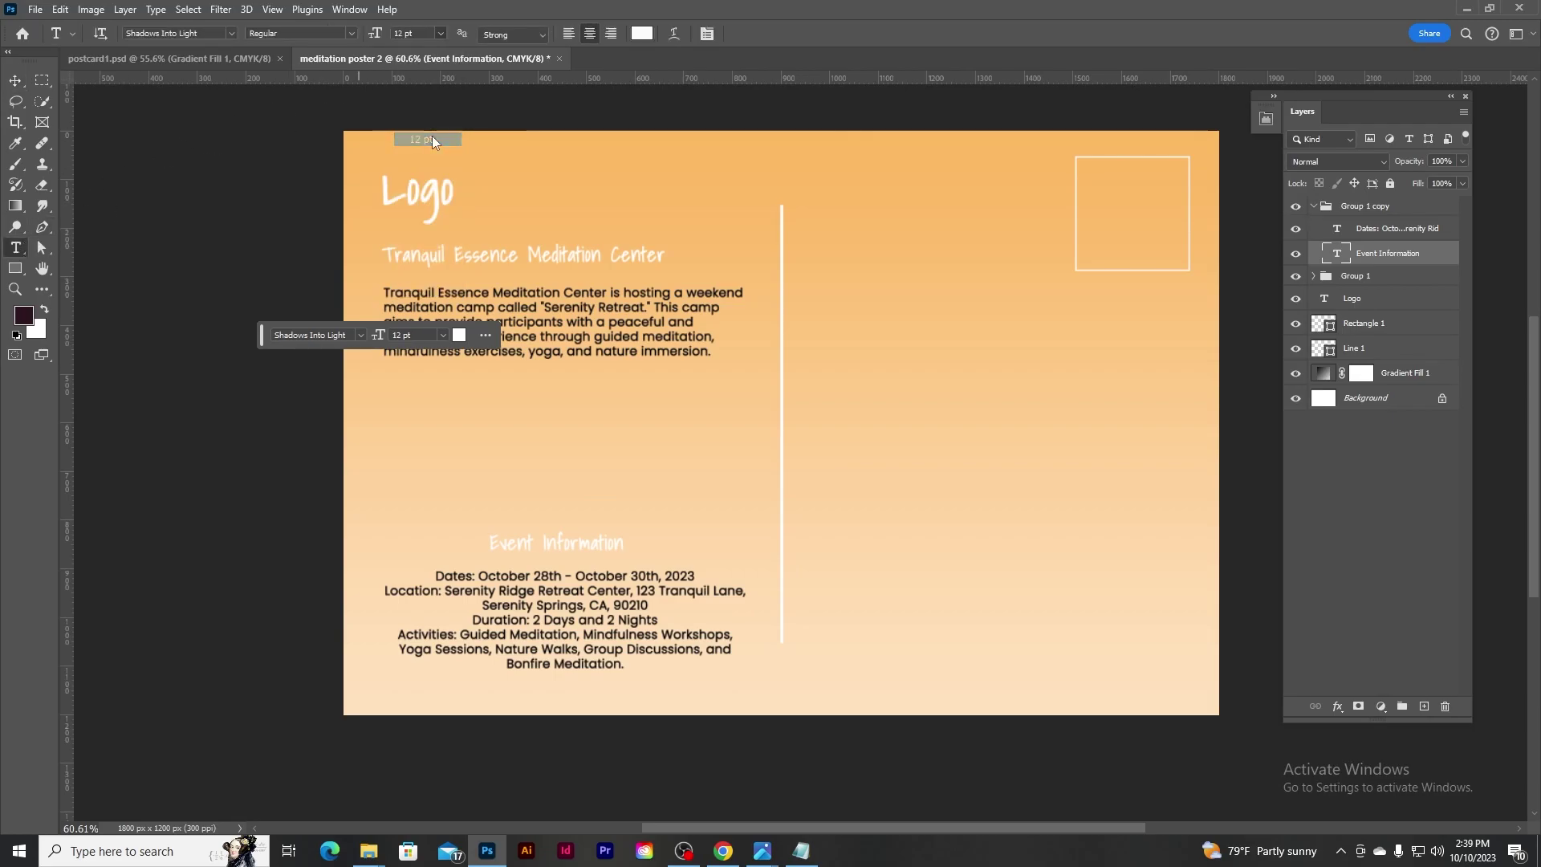
pyautogui.click(1314, 276)
pyautogui.click(1397, 298)
pyautogui.click(1296, 297)
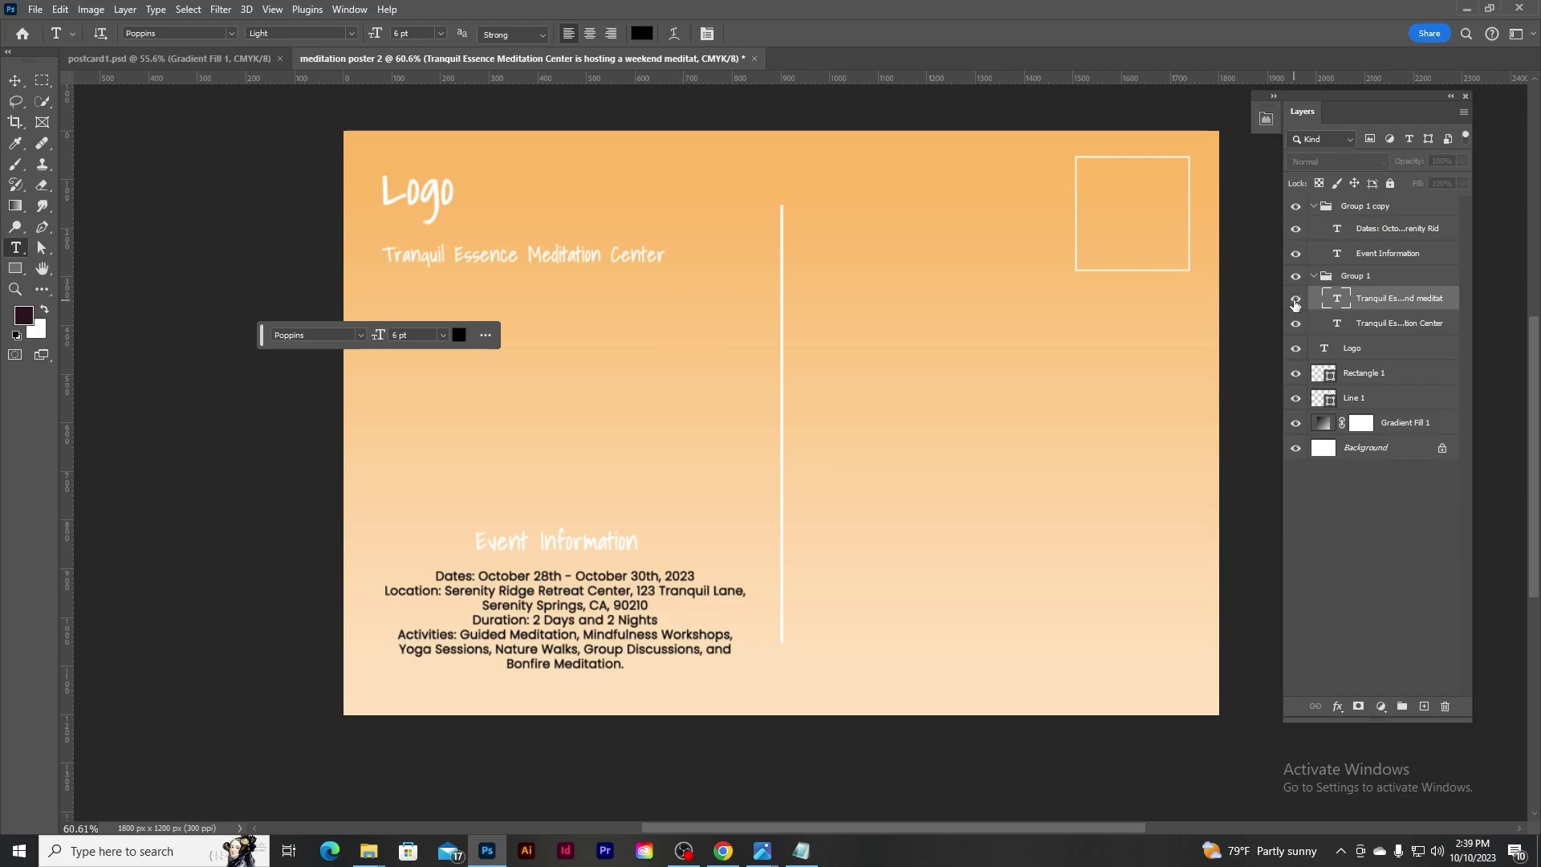
pyautogui.click(1397, 323)
pyautogui.click(441, 33)
pyautogui.click(437, 141)
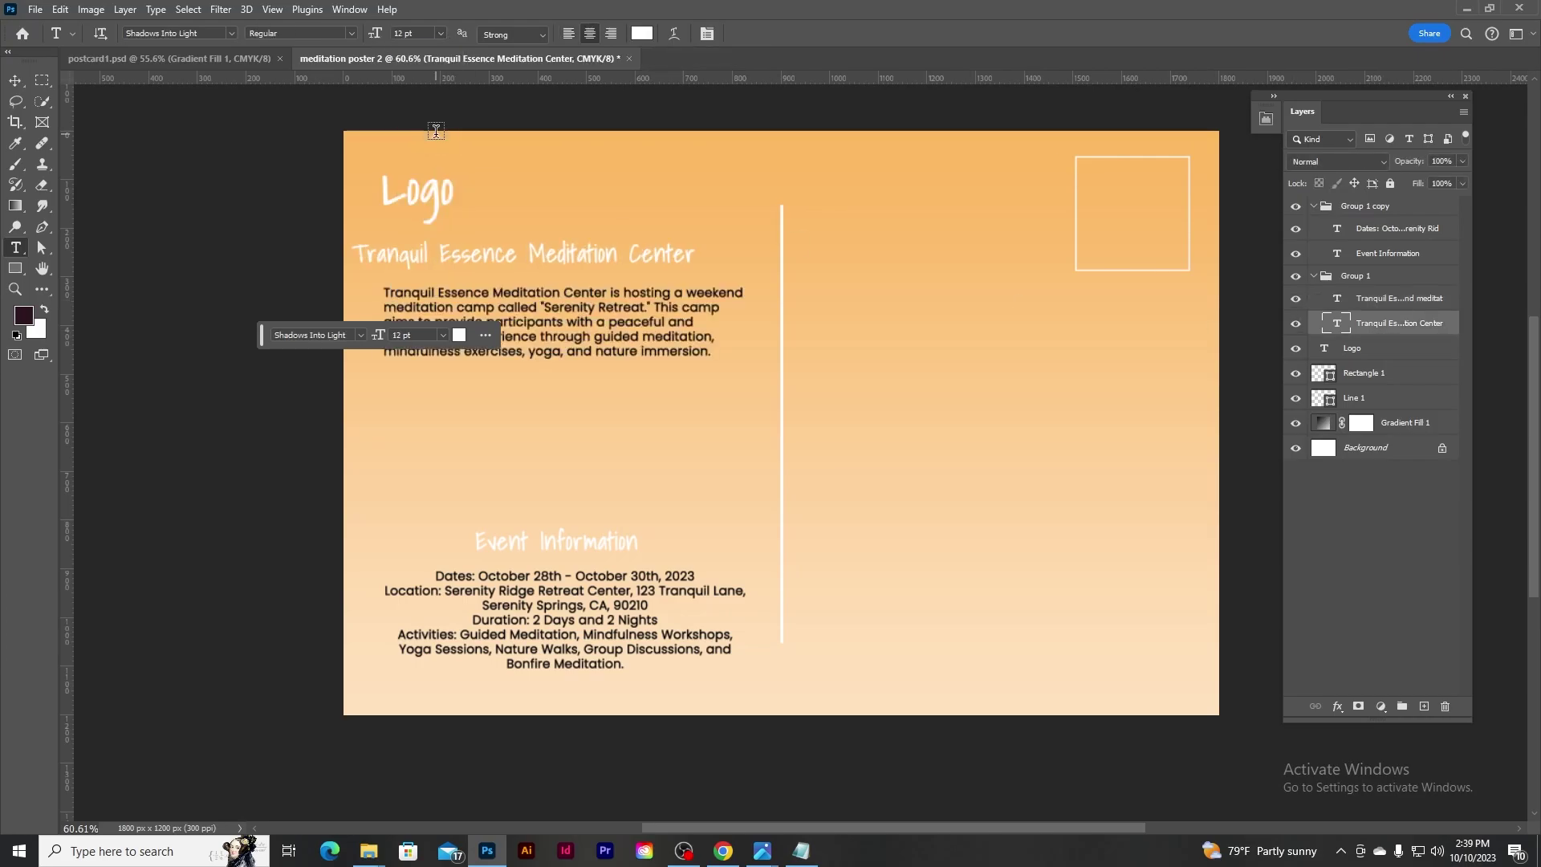
pyautogui.keyDown('shift'); pyautogui.click(1397, 297); pyautogui.keyUp('shift')
pyautogui.click(14, 80)
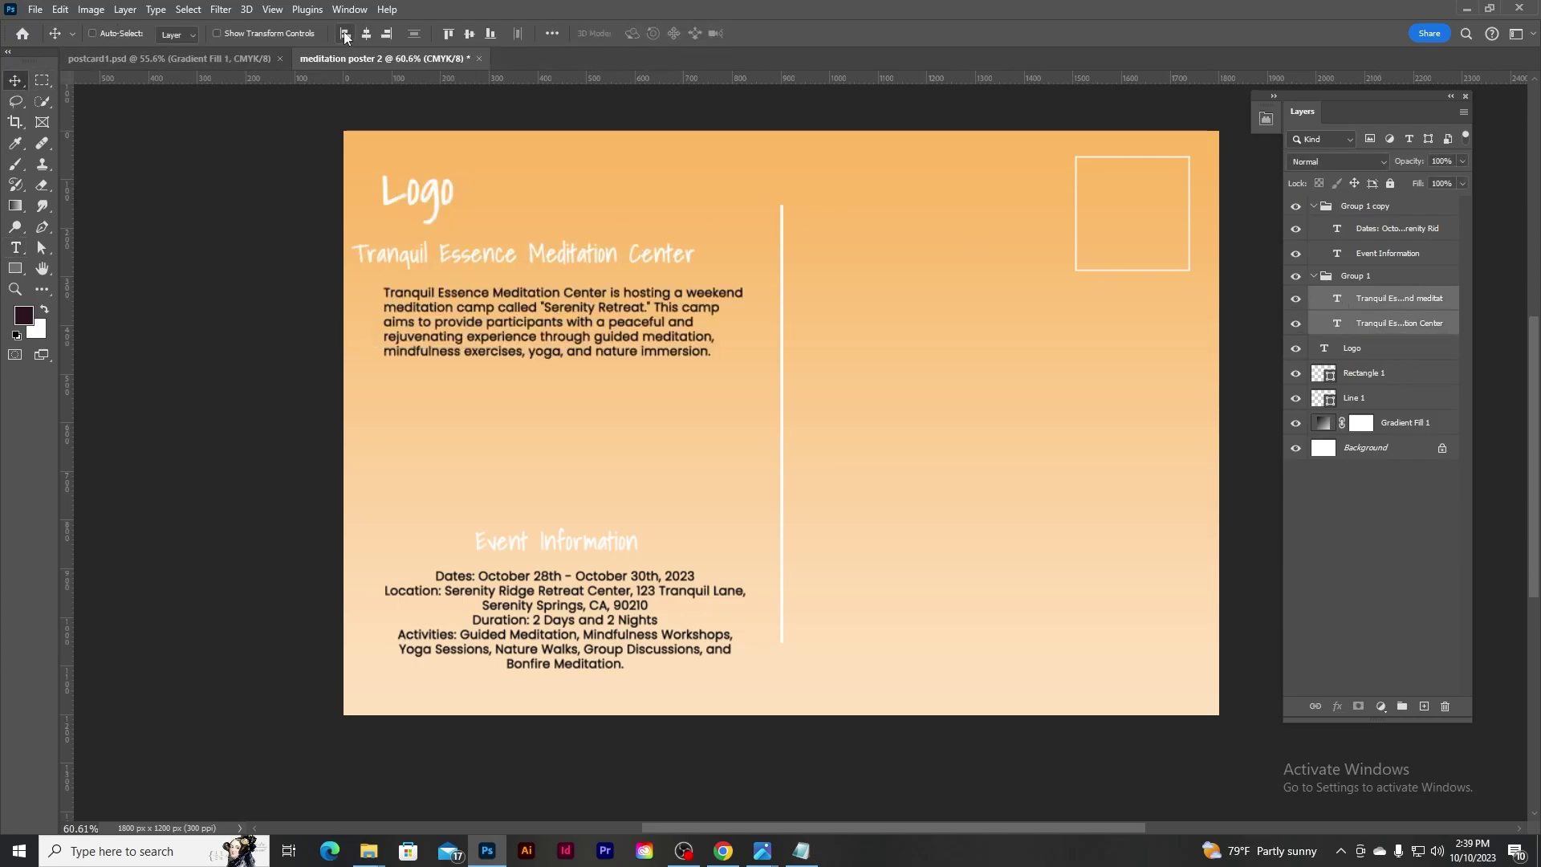
pyautogui.click(345, 33)
# Move the title group slightly right and down, and raise the Event Information group toward it.
pyautogui.click(1314, 276)
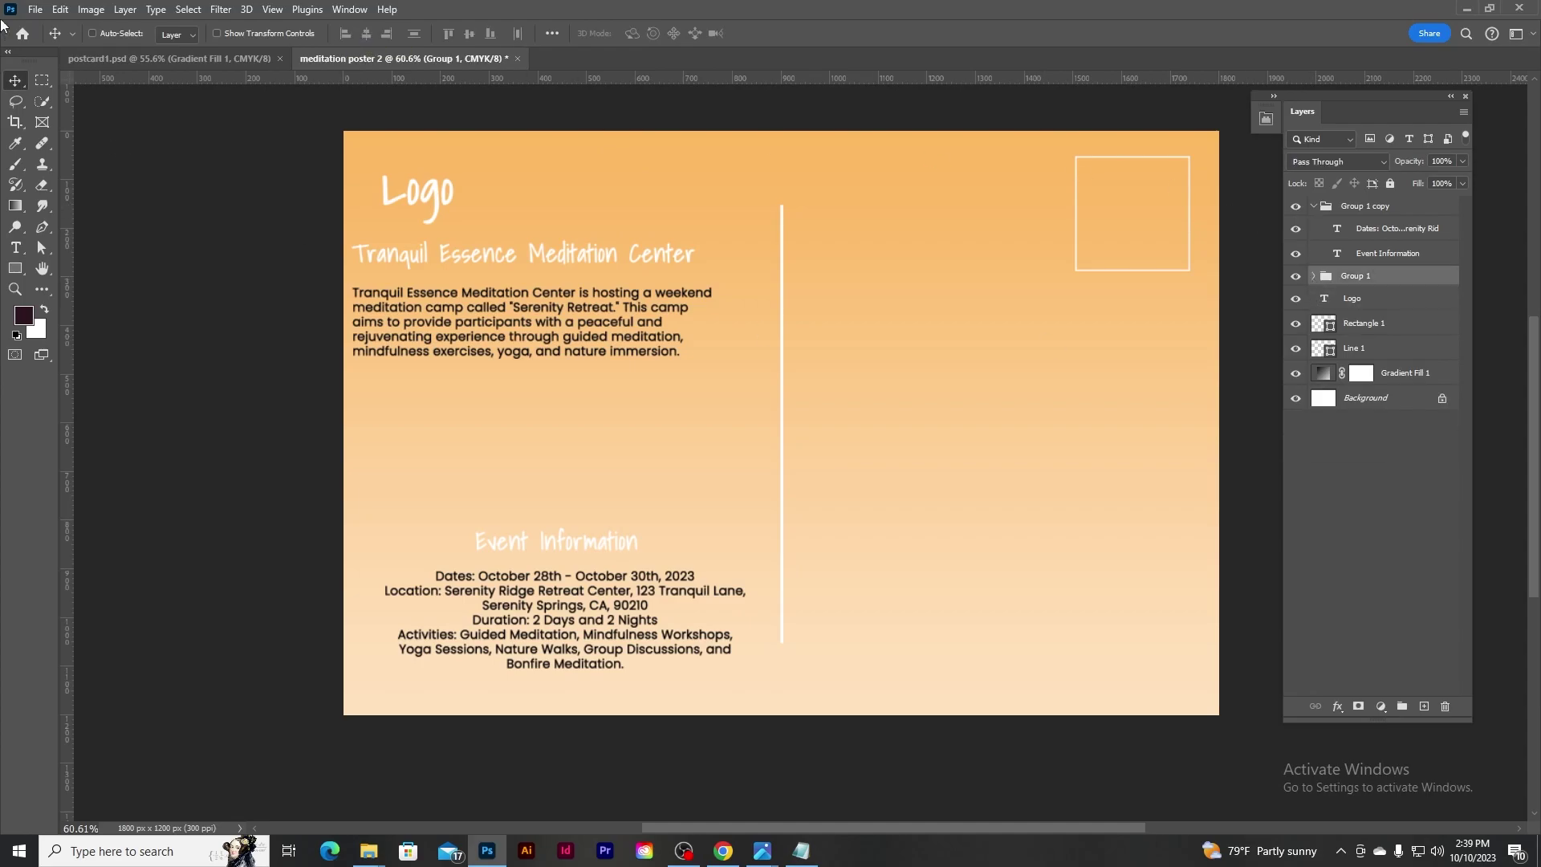
pyautogui.moveTo(550, 321); pyautogui.dragTo(582, 334)
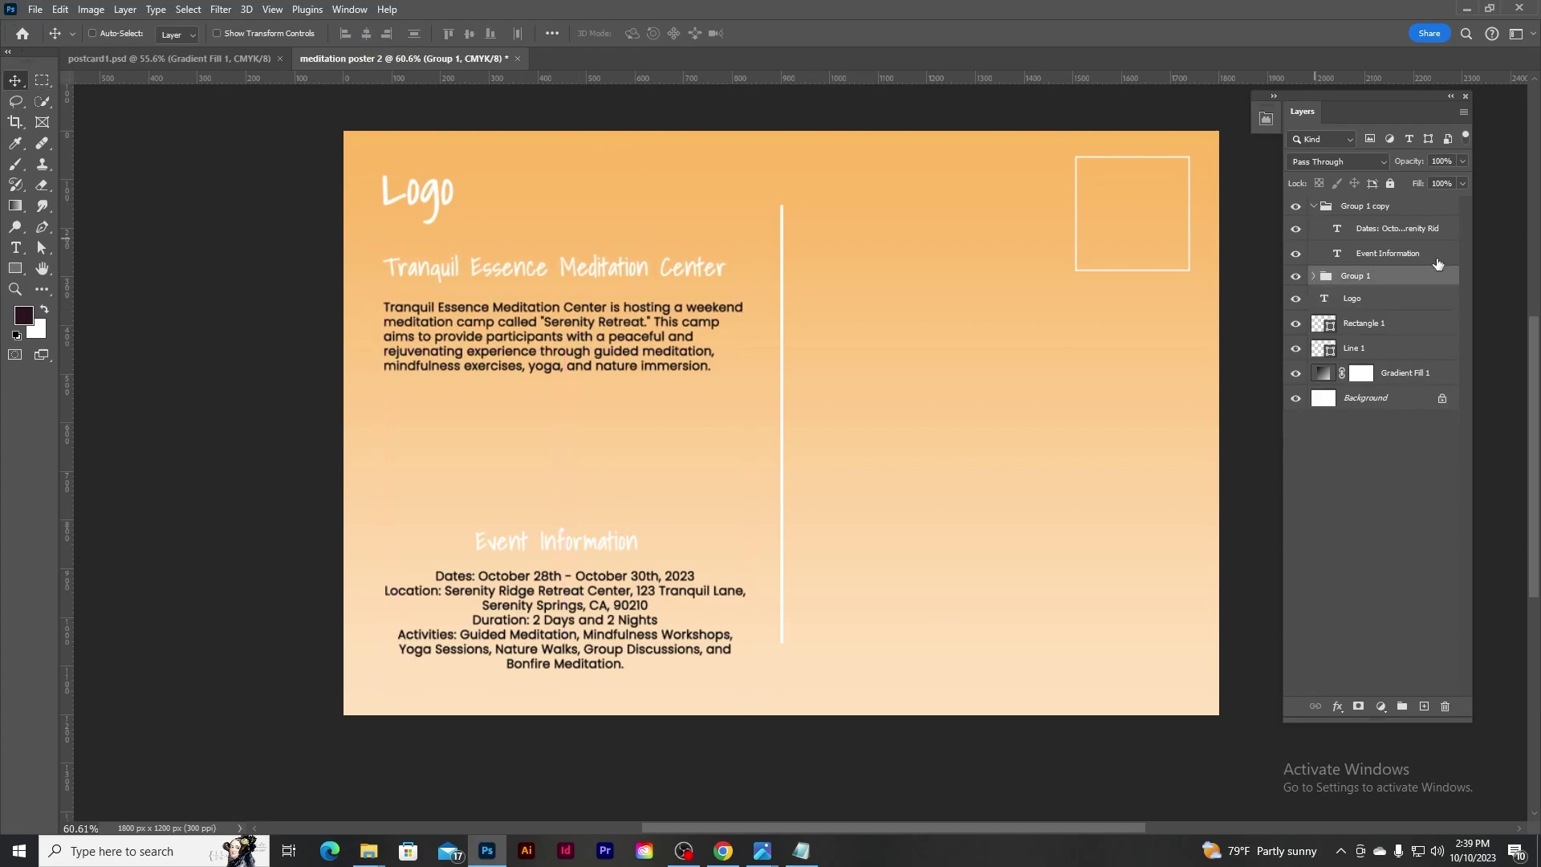
pyautogui.click(1313, 207)
pyautogui.click(1365, 206)
pyautogui.moveTo(619, 621); pyautogui.dragTo(618, 571)
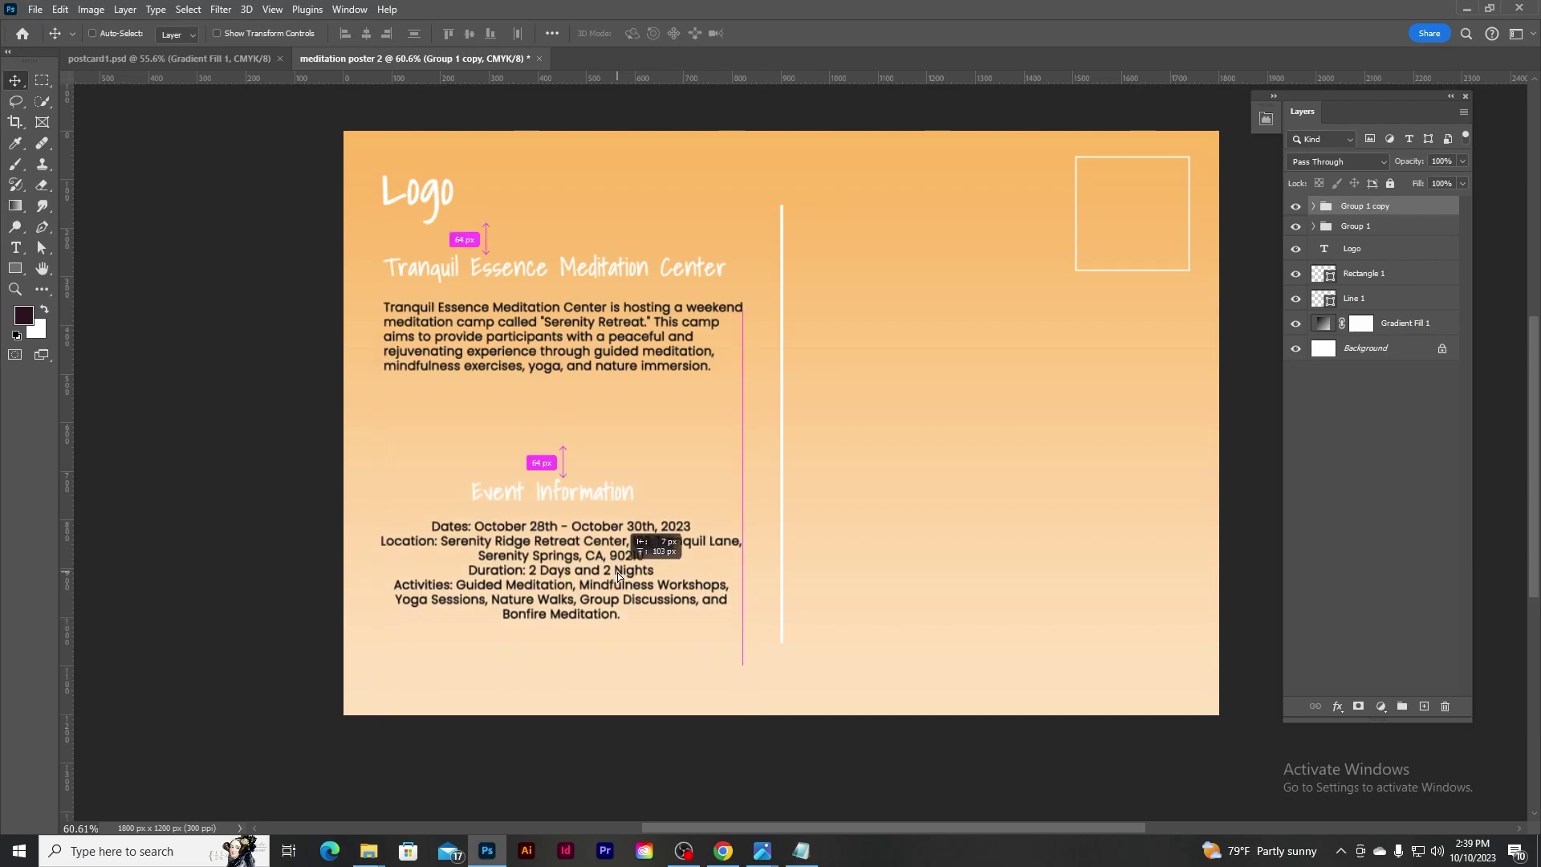
pyautogui.moveTo(962, 374); pyautogui.dragTo(891, 389)
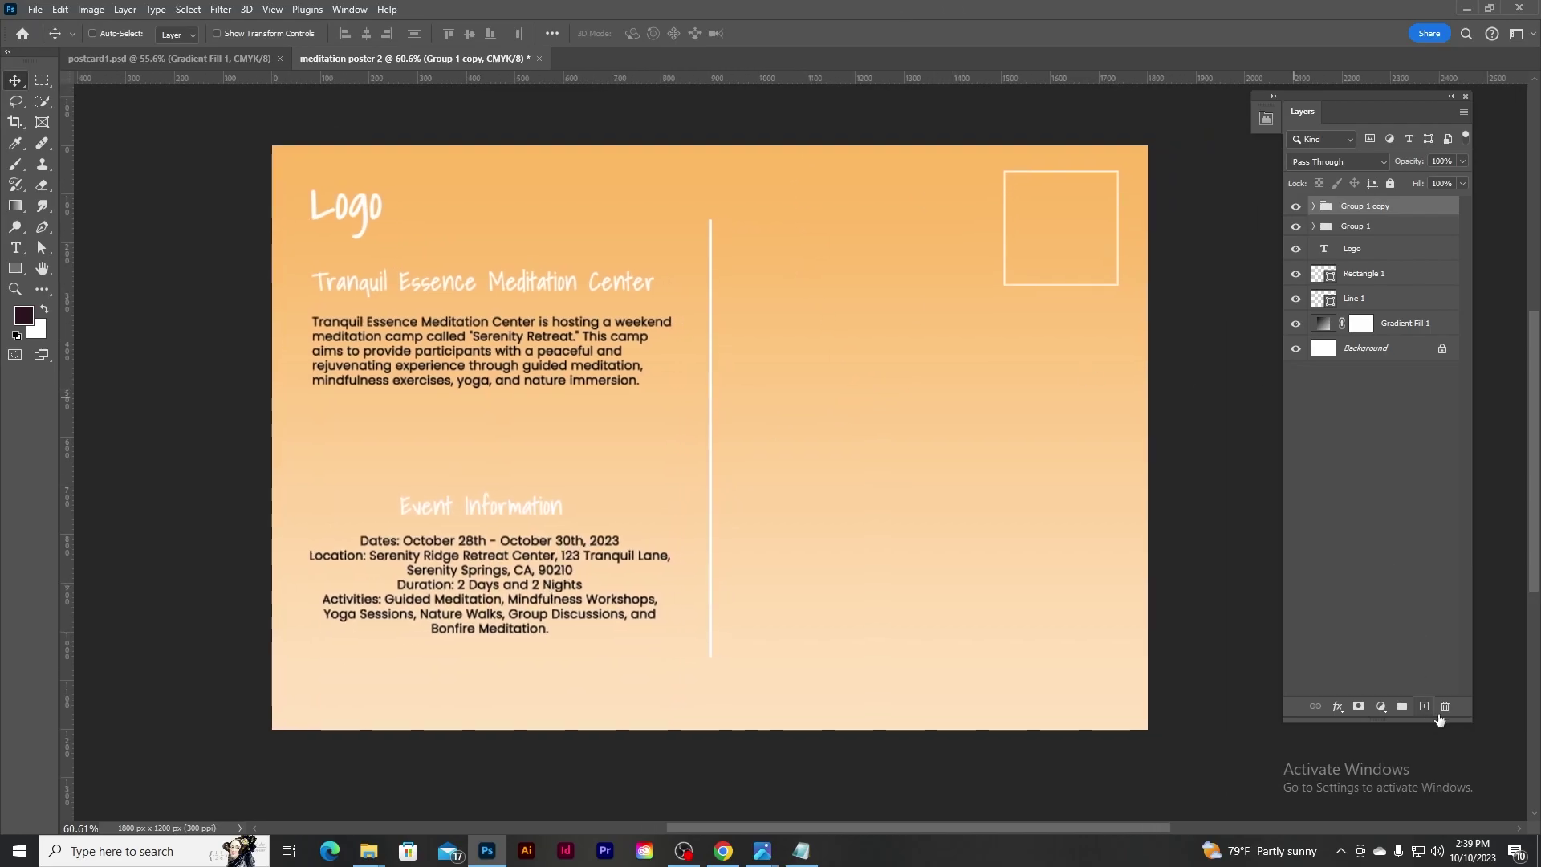
pyautogui.click(1424, 707)
# Draw a white horizontal line on the postcard's right half.
pyautogui.rightClick(14, 273)
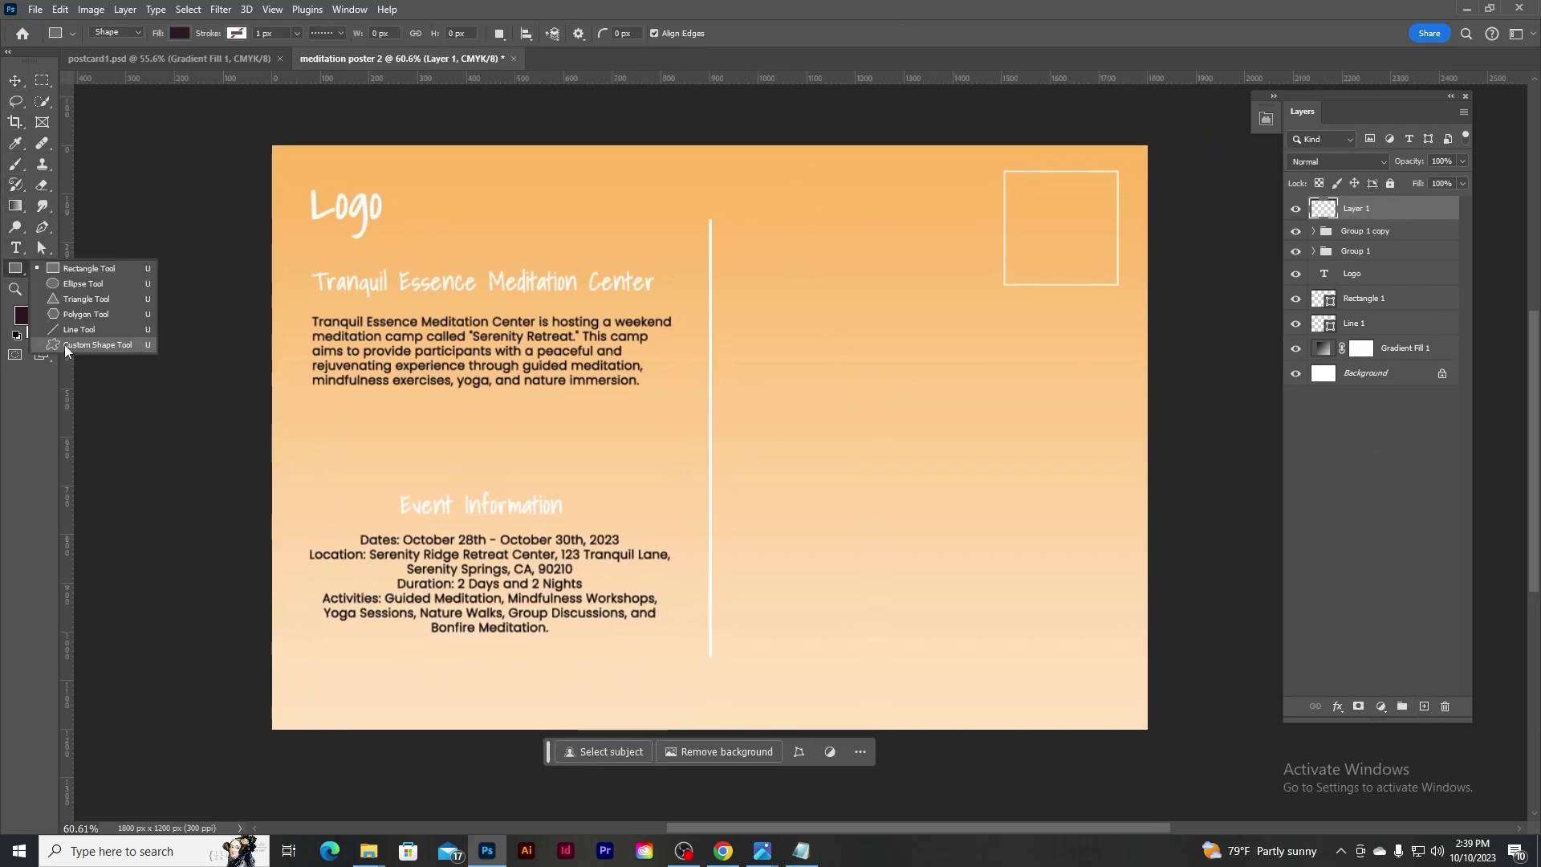
pyautogui.click(80, 330)
pyautogui.moveTo(800, 463); pyautogui.dragTo(1069, 479)
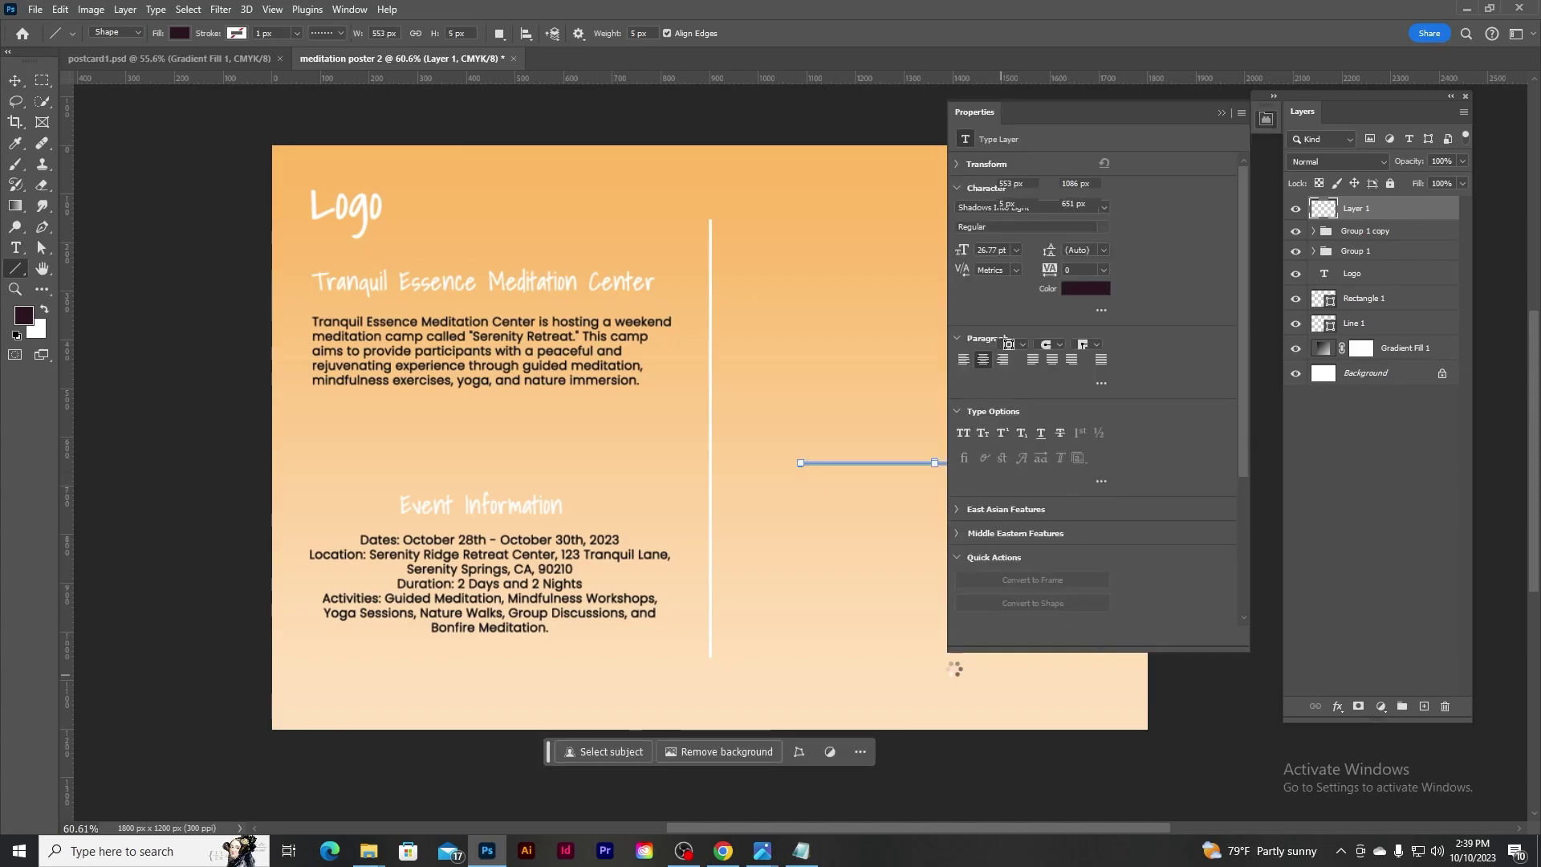
pyautogui.click(1221, 112)
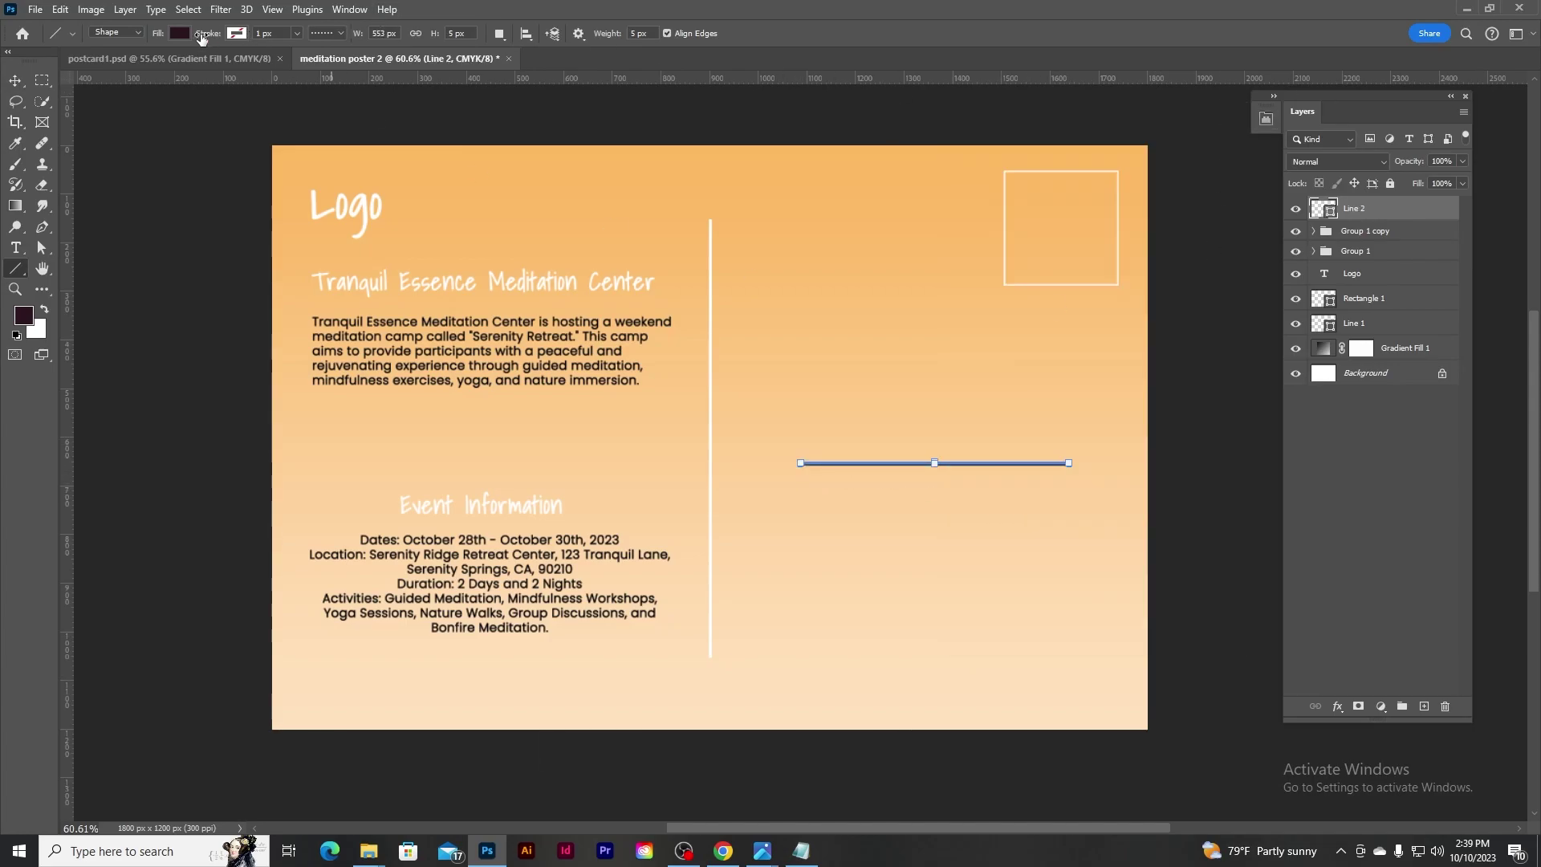
pyautogui.click(180, 33)
pyautogui.click(95, 118)
pyautogui.press('Escape')
# Duplicate the line into five evenly spaced address lines and group them.
pyautogui.press('v')
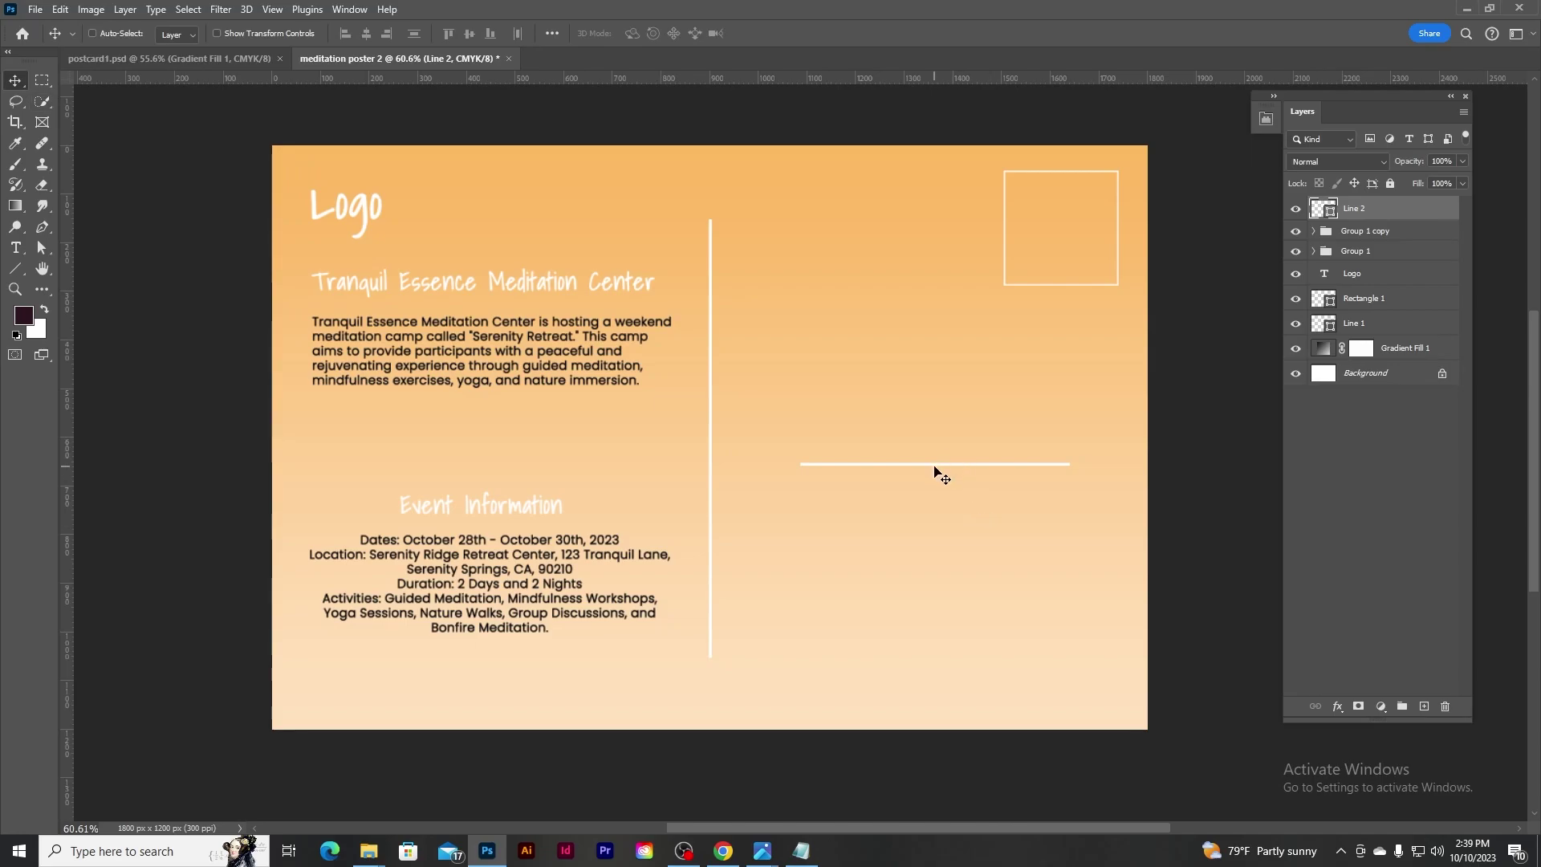
pyautogui.moveTo(936, 472); pyautogui.dragTo(929, 613)
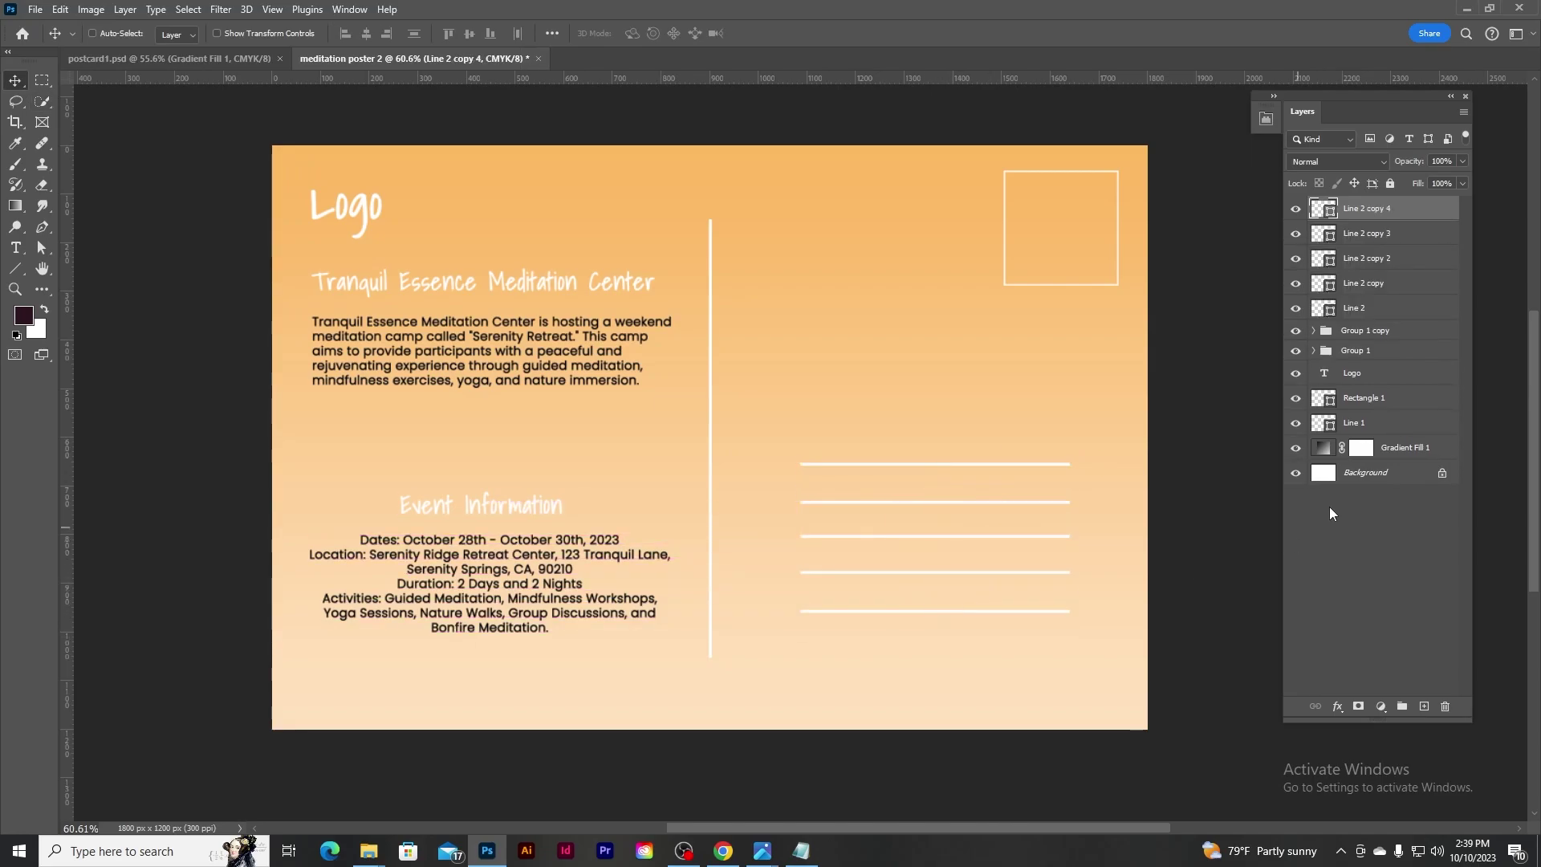
pyautogui.keyDown('shift'); pyautogui.click(1400, 307); pyautogui.keyUp('shift')
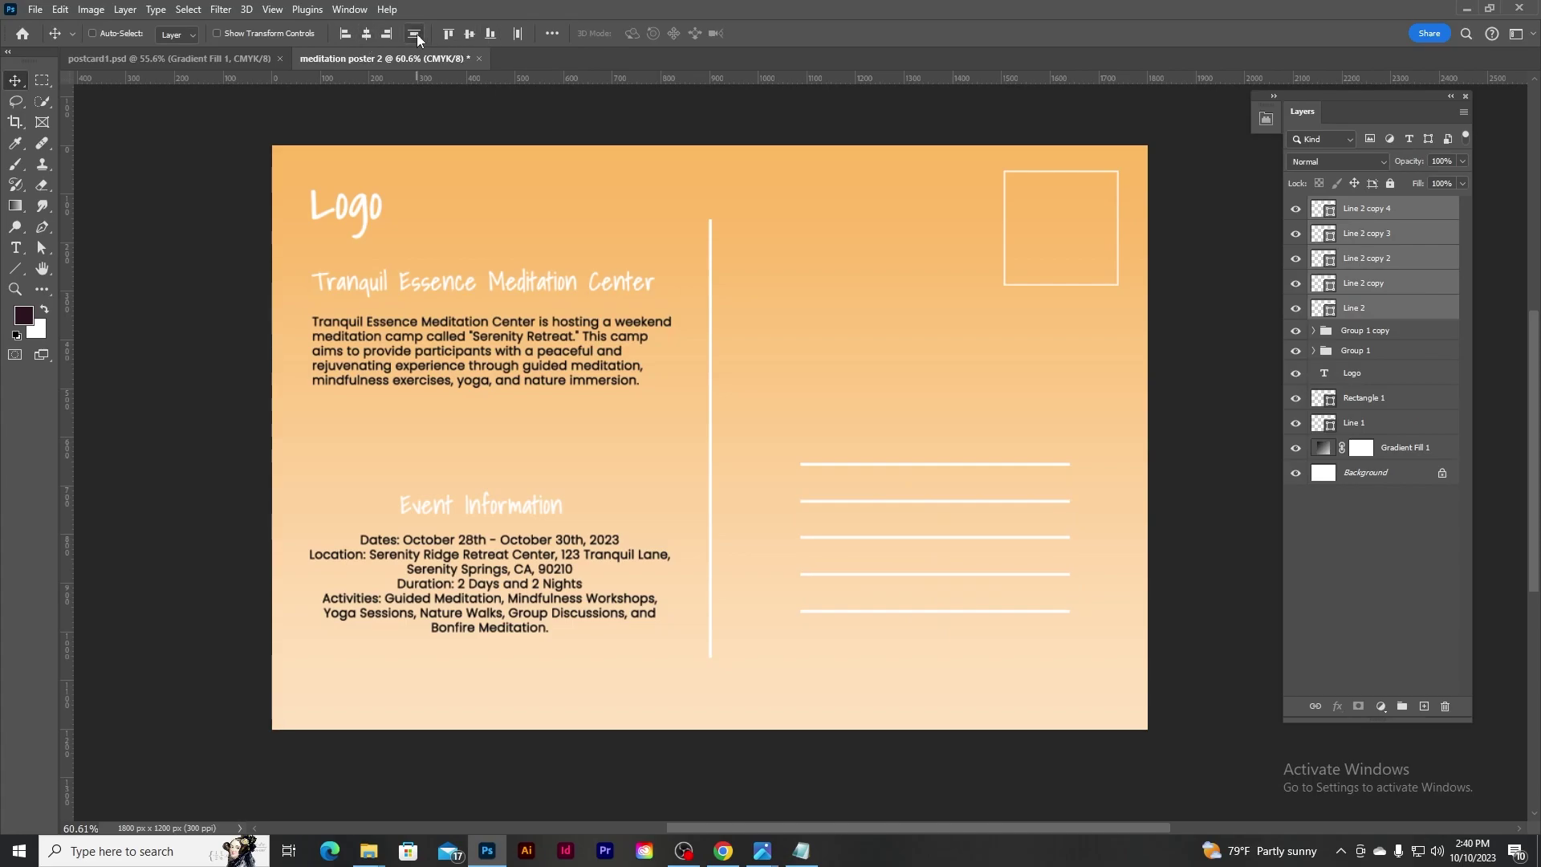
pyautogui.hotkey('ctrl', 'g')
pyautogui.scroll(-1, 649, 491)
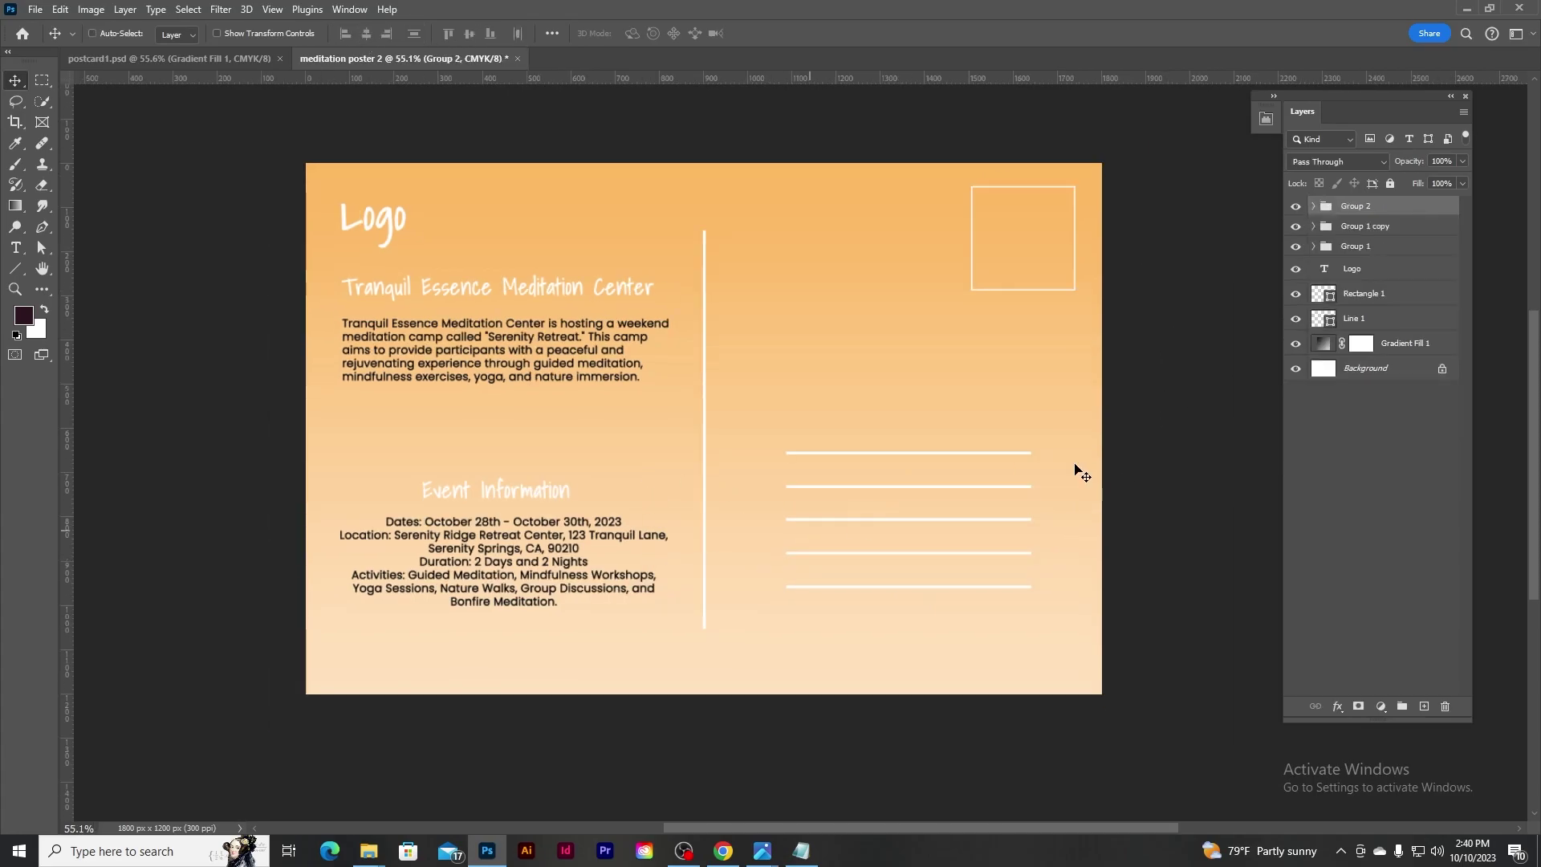
pyautogui.click(1423, 705)
# Embed the location pin and phone SVG icons from Downloads into the postcard.
pyautogui.click(36, 9)
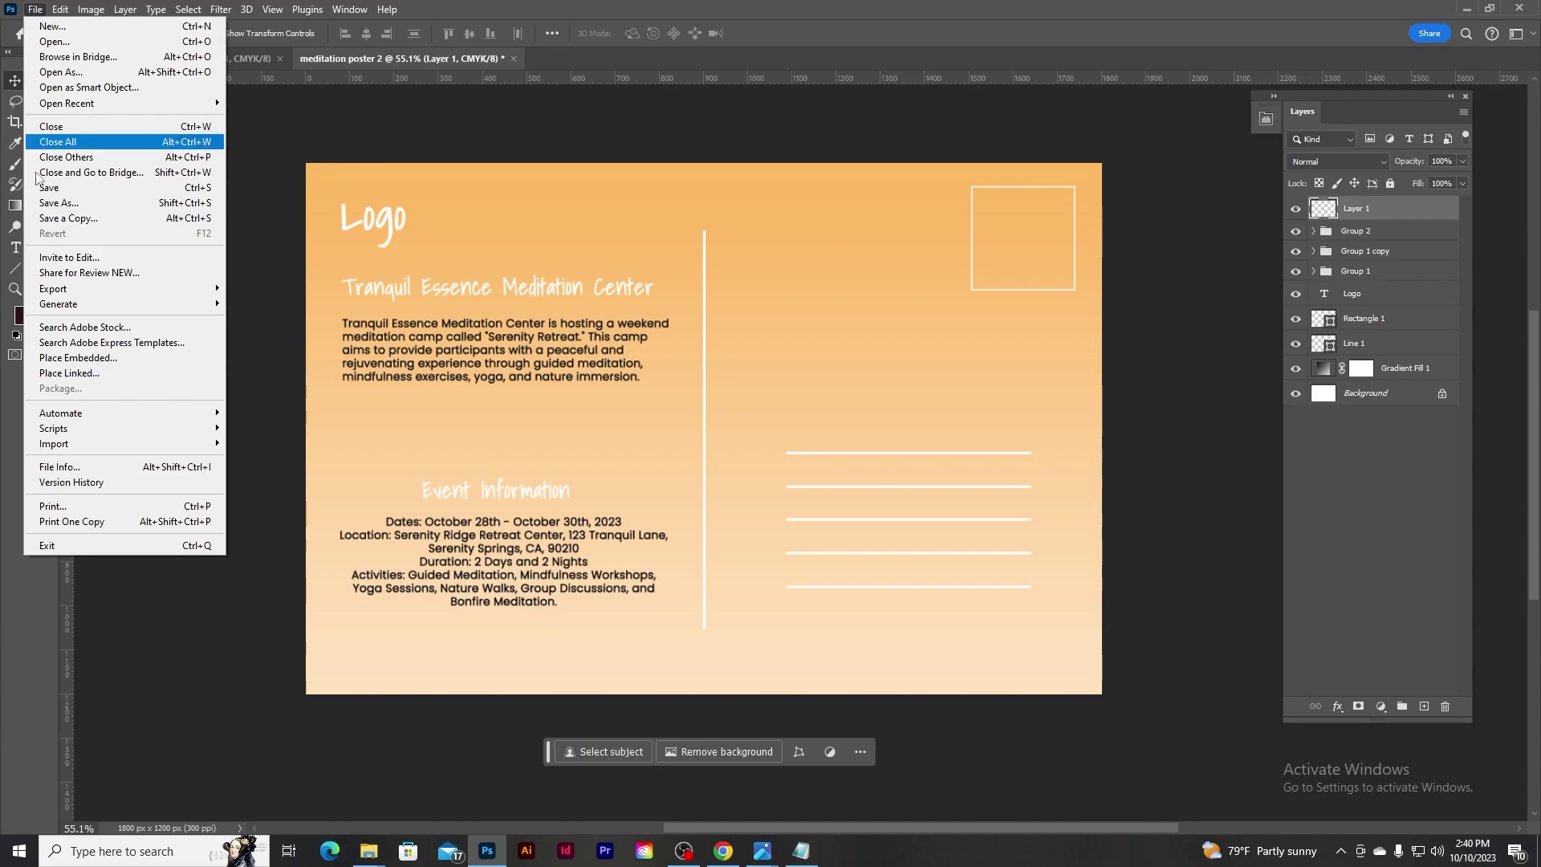
pyautogui.click(72, 358)
pyautogui.click(73, 355)
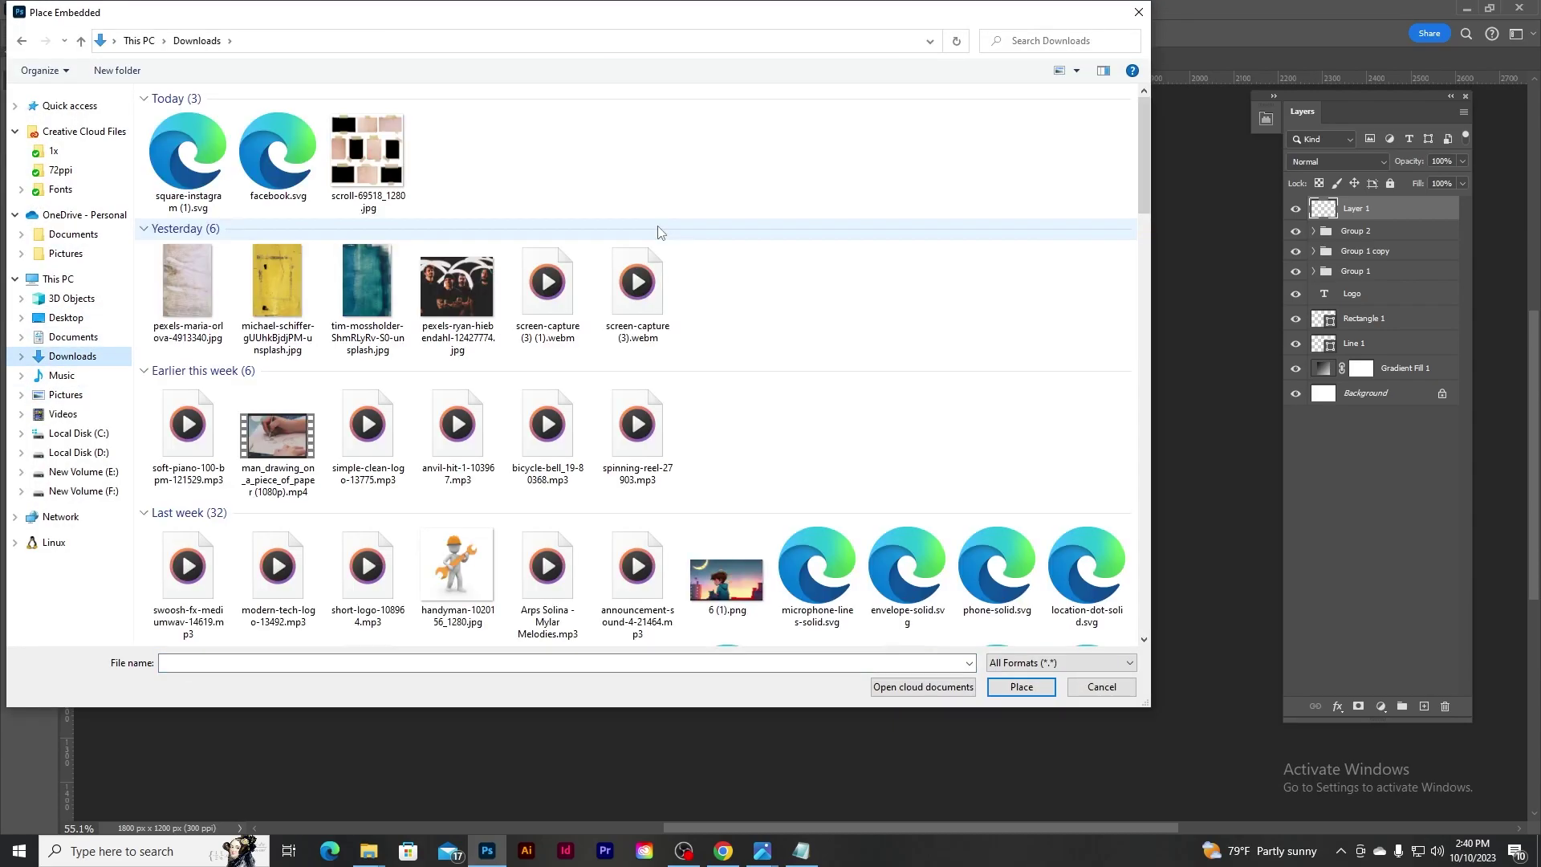
pyautogui.scroll(-3, 658, 232)
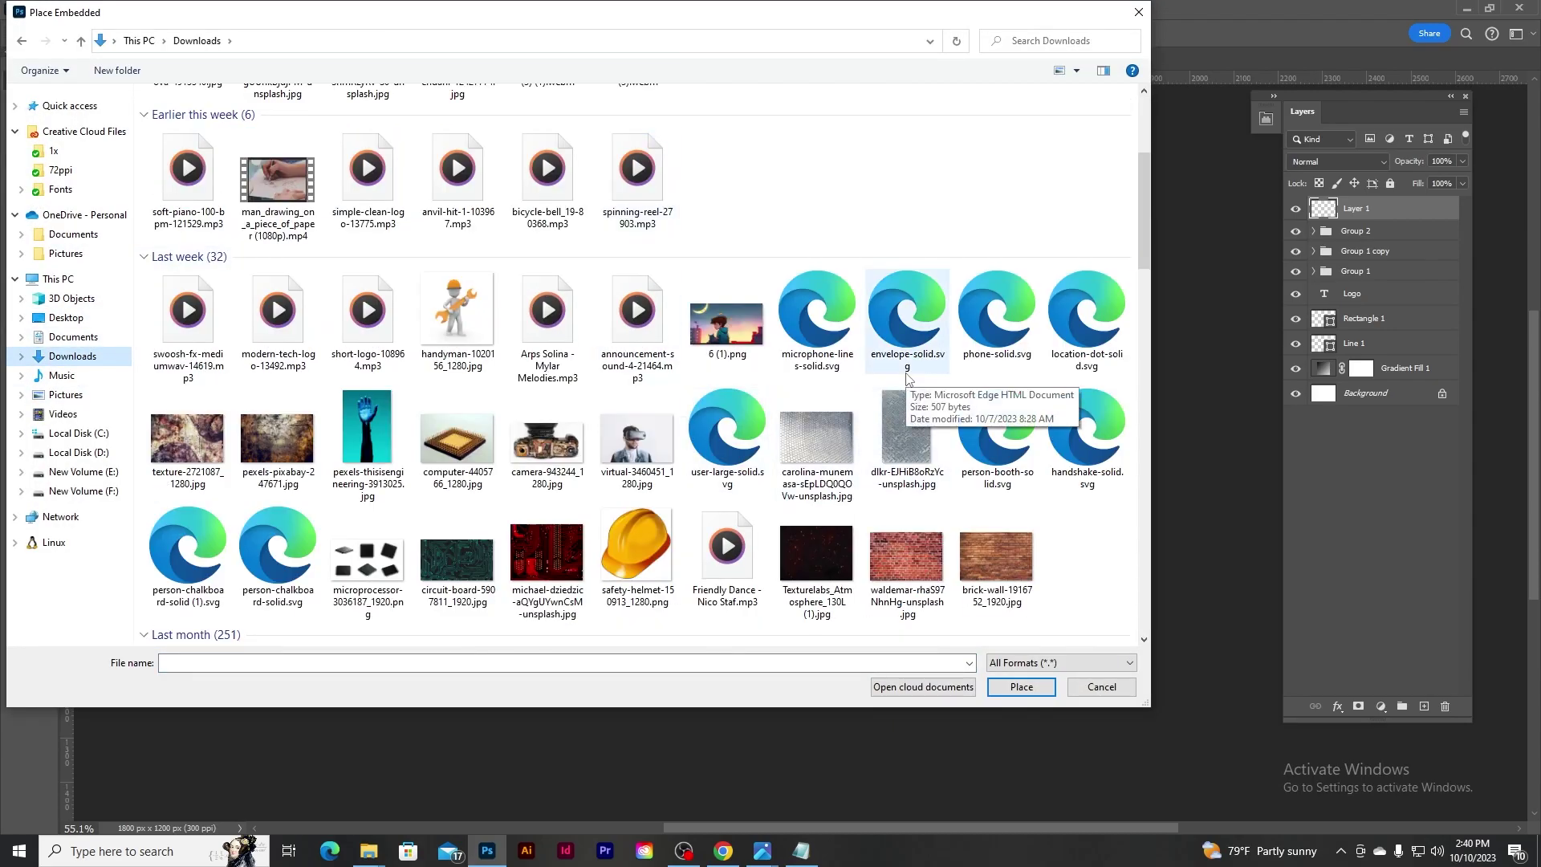
pyautogui.doubleClick(1087, 317)
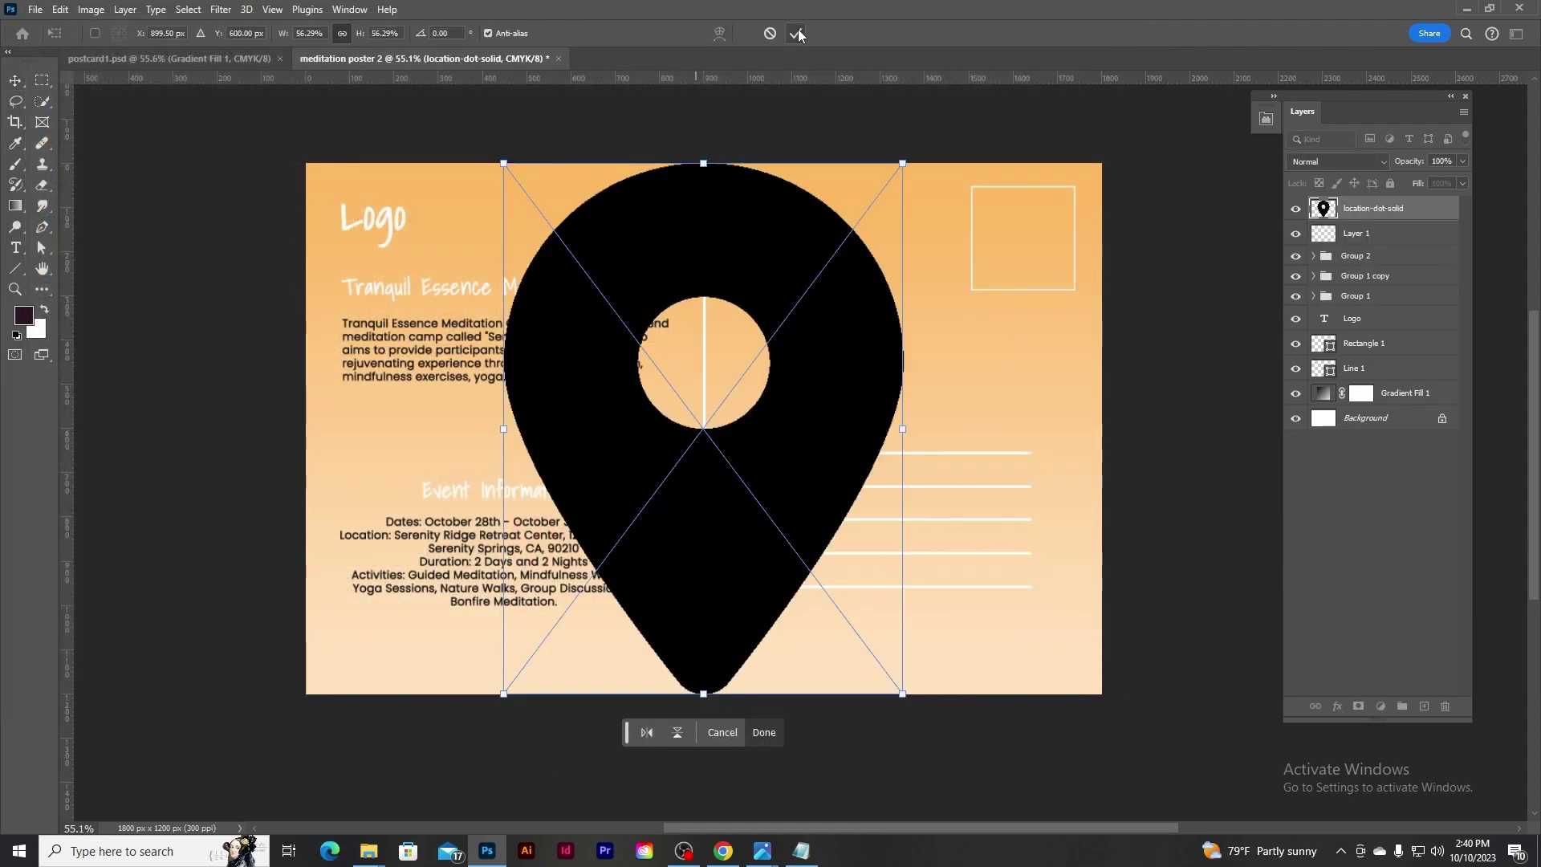
pyautogui.click(797, 33)
pyautogui.click(35, 9)
pyautogui.click(81, 346)
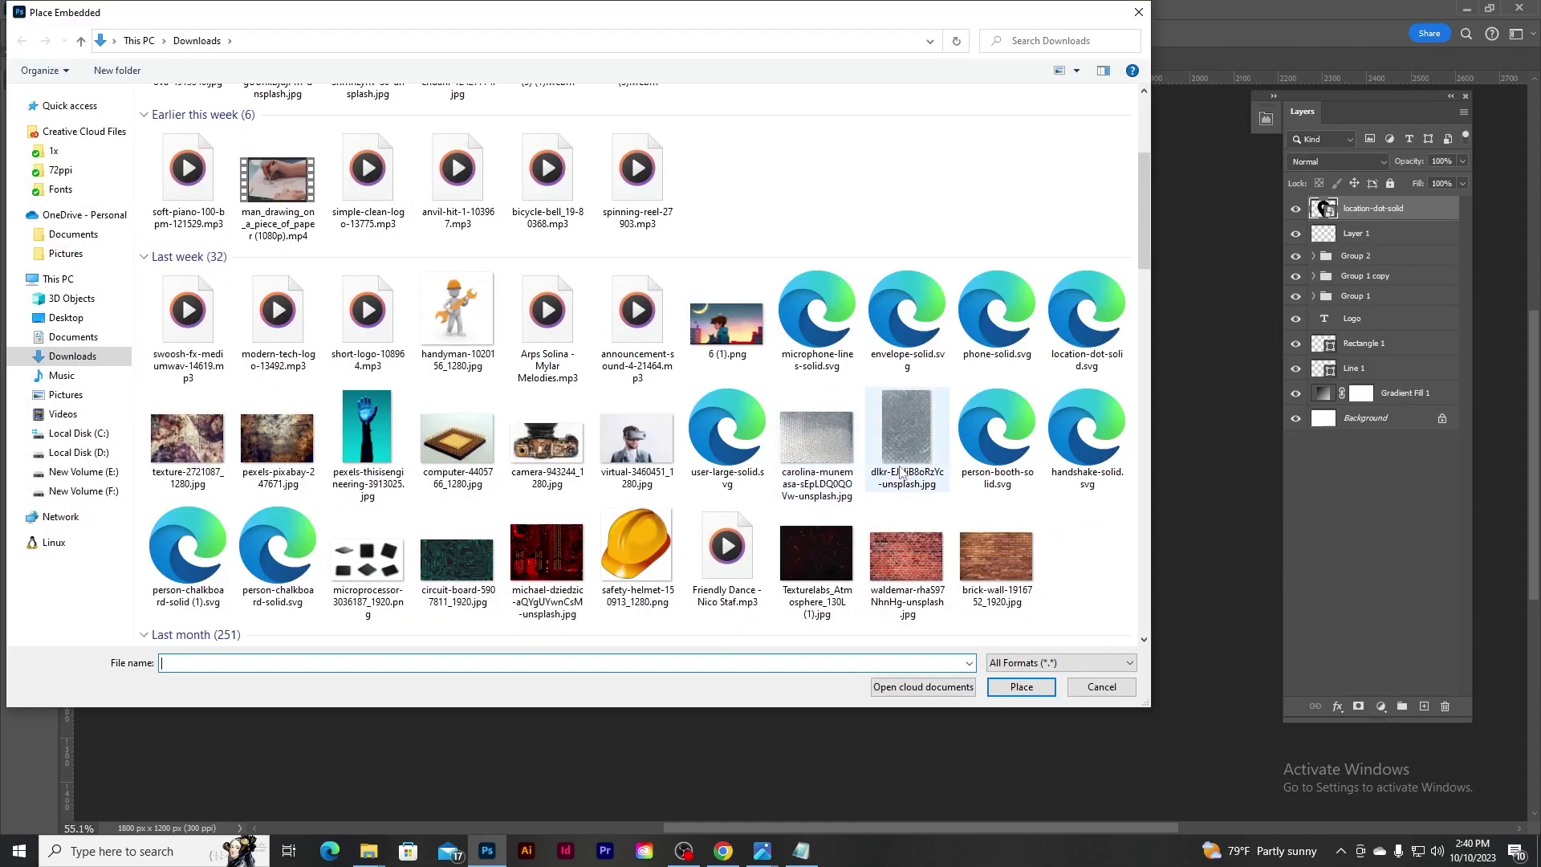
pyautogui.doubleClick(997, 317)
pyautogui.click(797, 33)
# Embed the envelope icon and scale all three icons down to 5%.
pyautogui.click(34, 9)
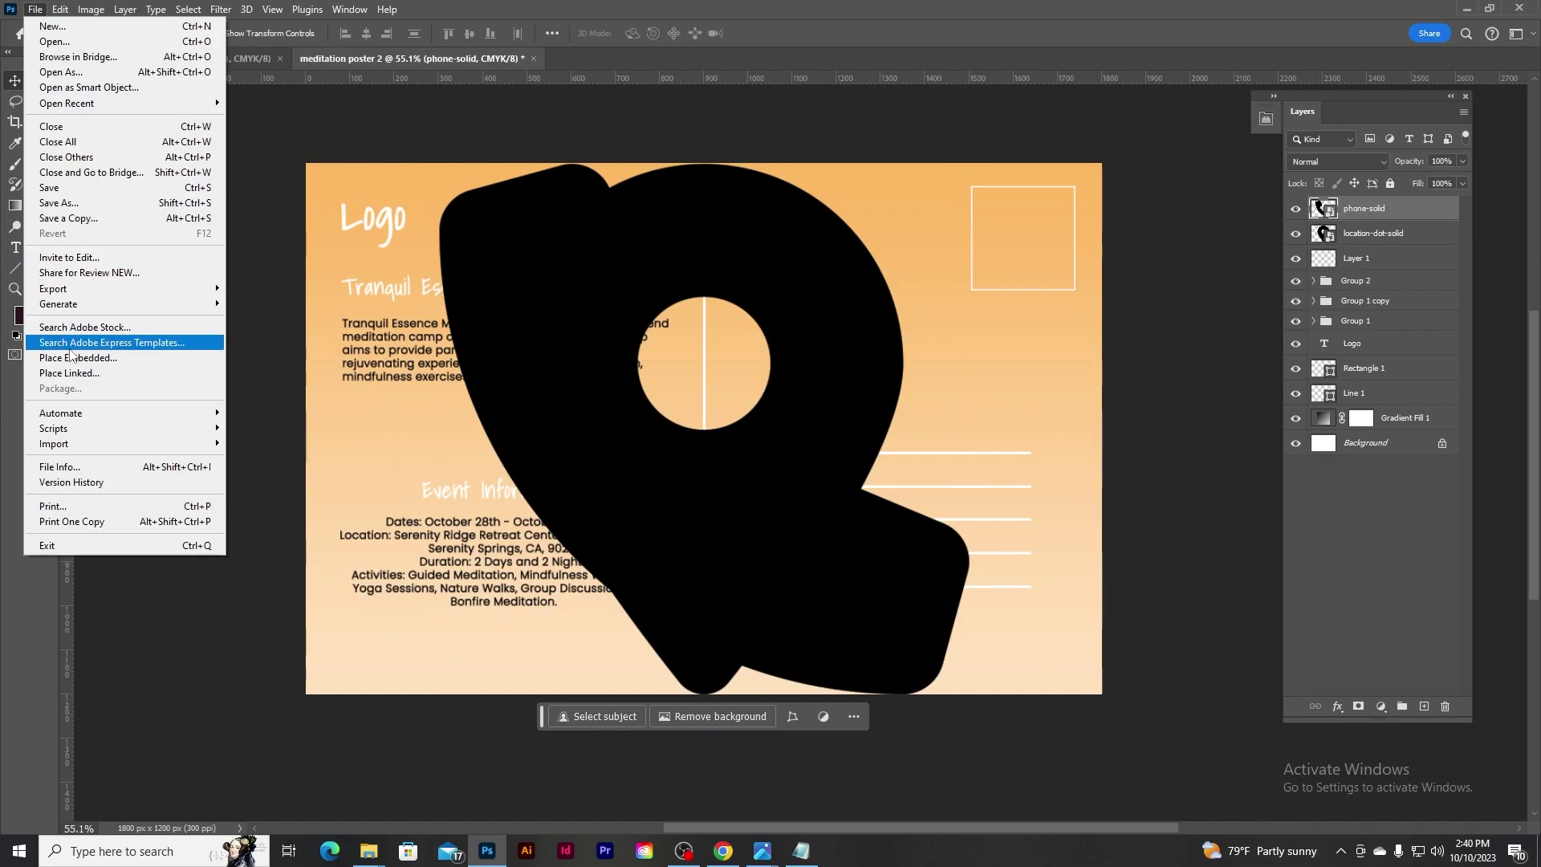
pyautogui.click(71, 357)
pyautogui.scroll(-3, 889, 457)
pyautogui.doubleClick(904, 319)
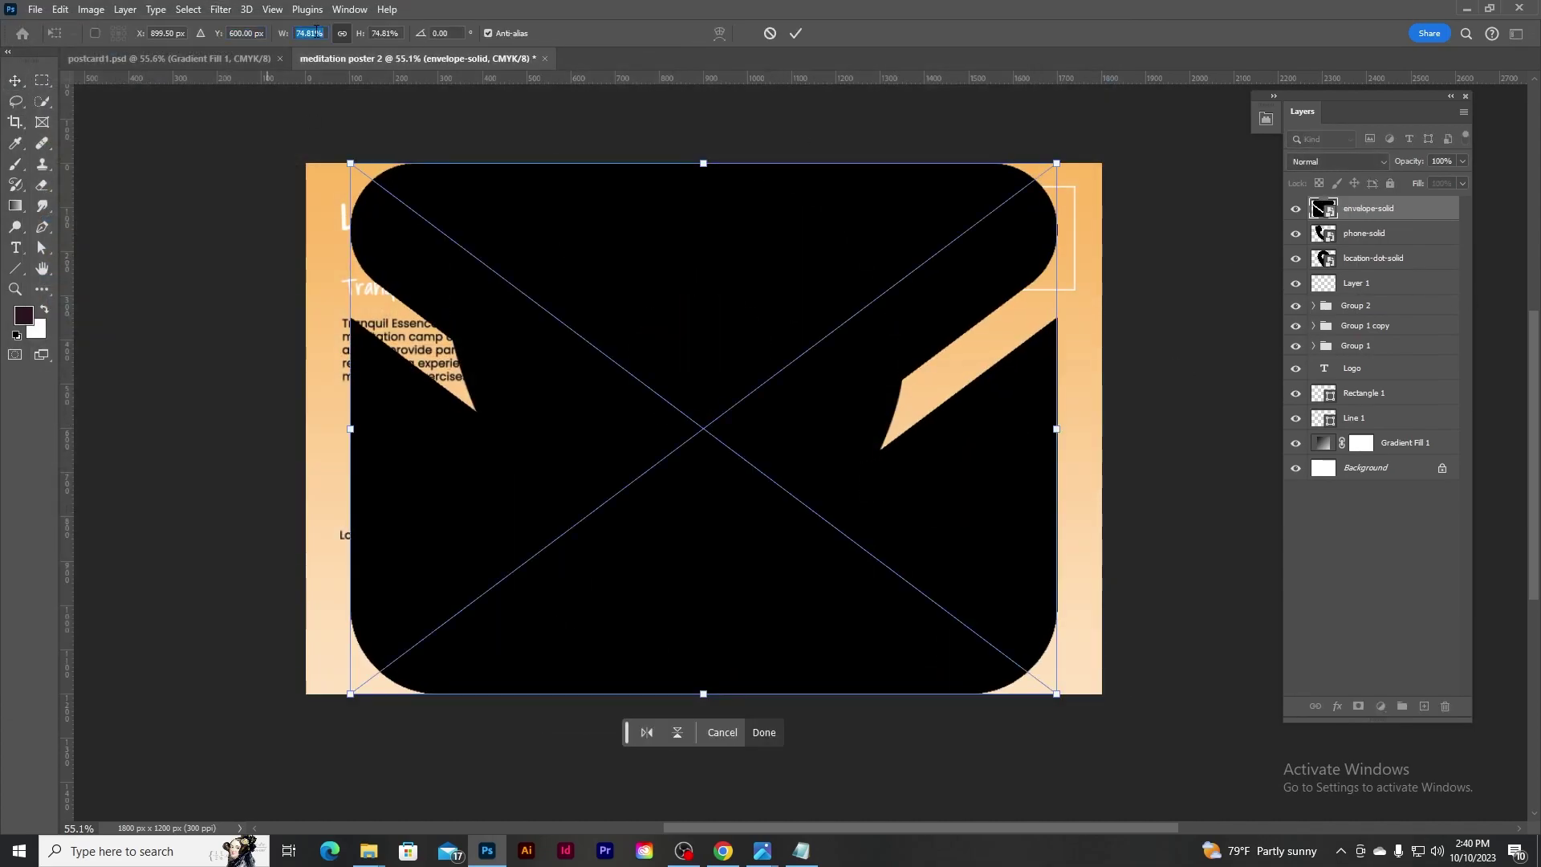
pyautogui.write('5')
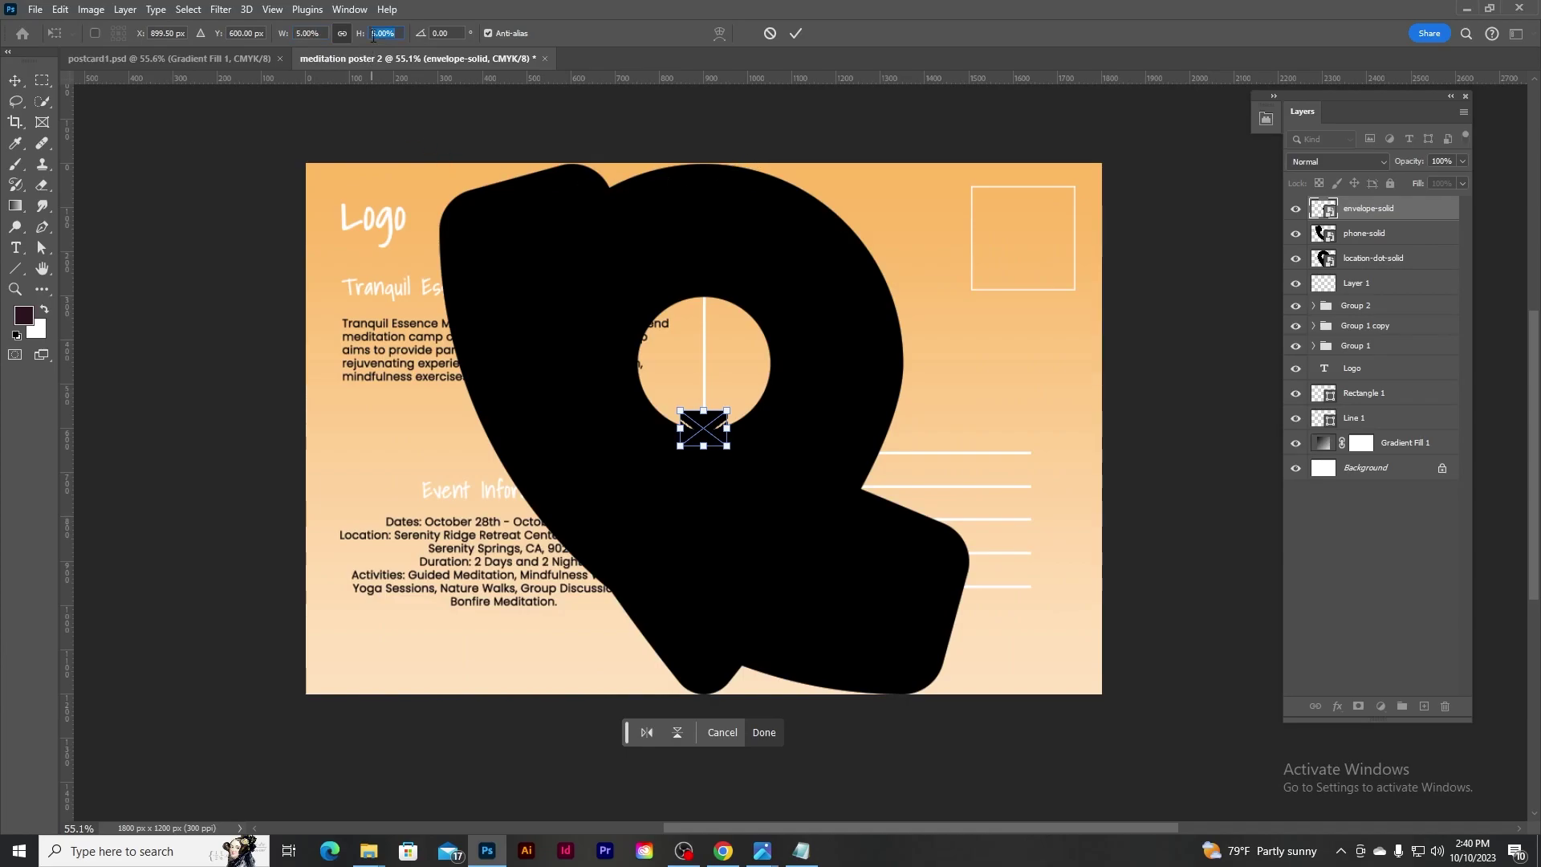
pyautogui.click(795, 33)
pyautogui.click(1364, 233)
pyautogui.hotkey('ctrl', 't')
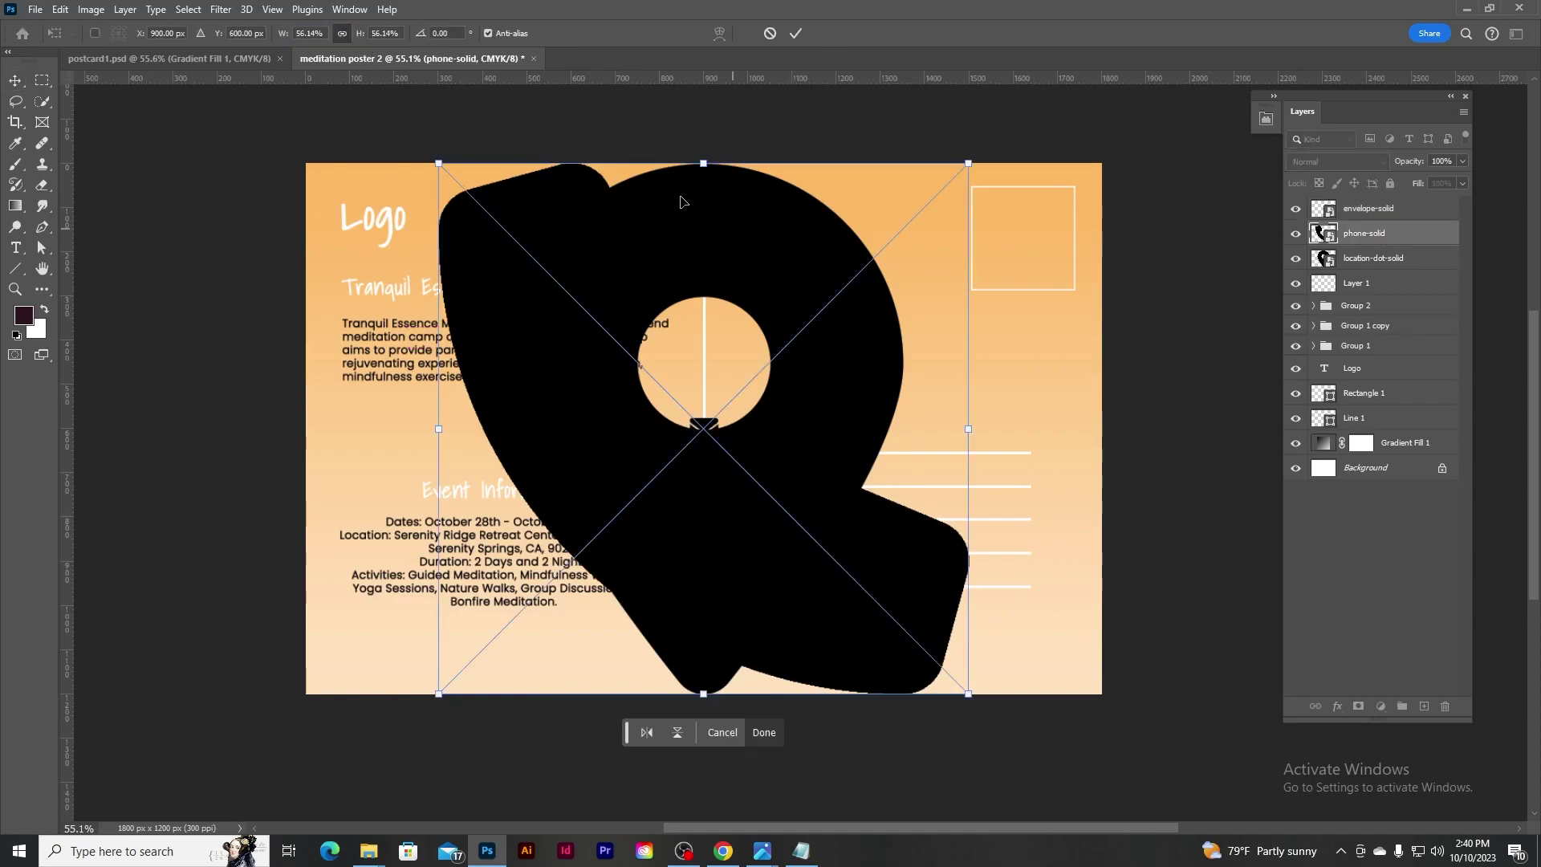
pyautogui.write('5')
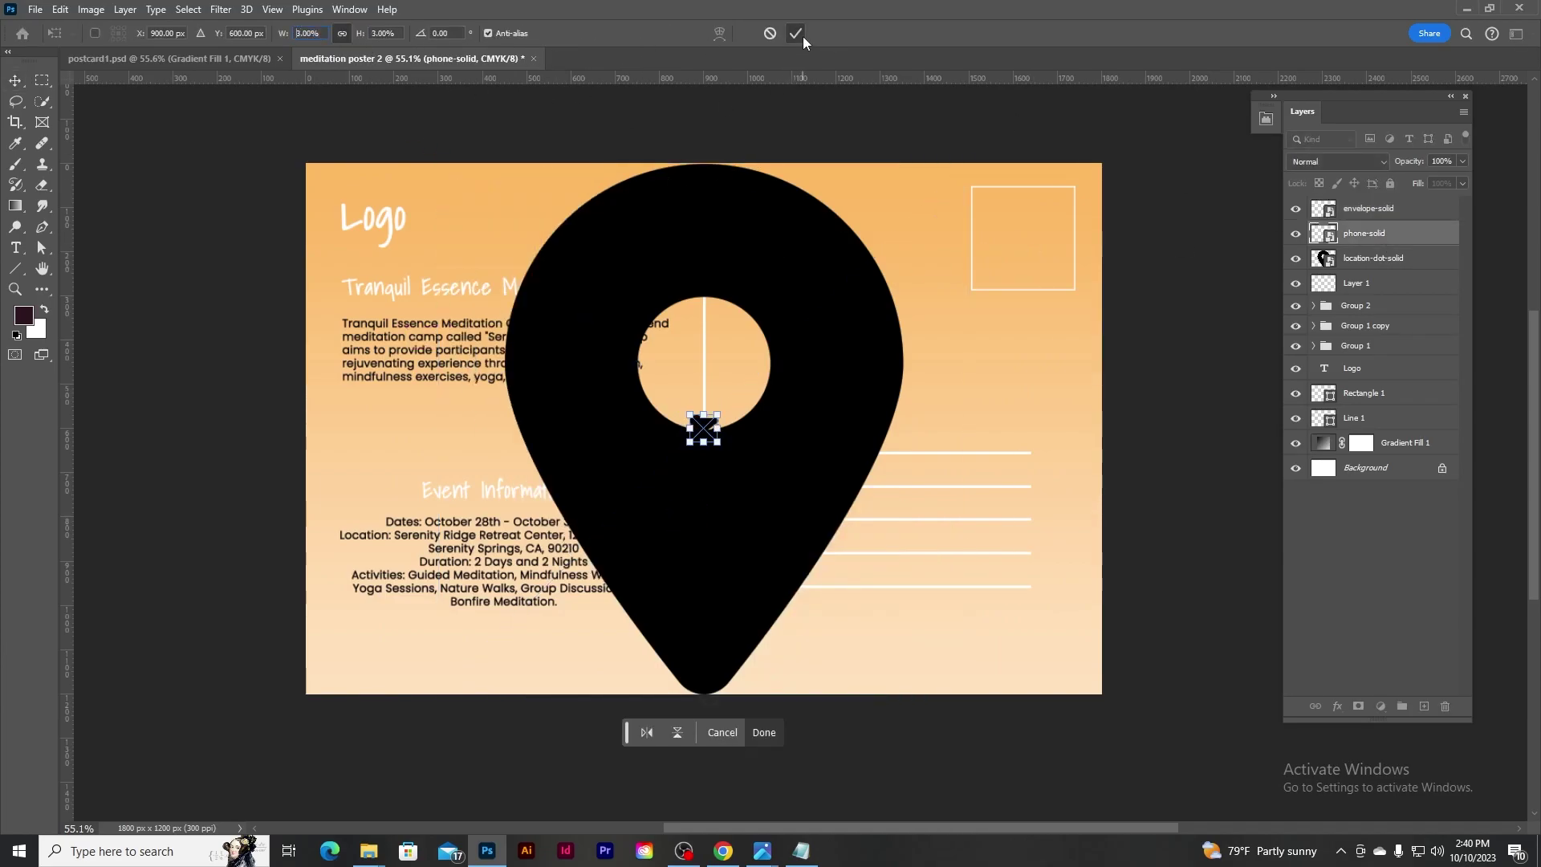
pyautogui.click(795, 33)
pyautogui.click(1373, 258)
pyautogui.hotkey('ctrl', 't')
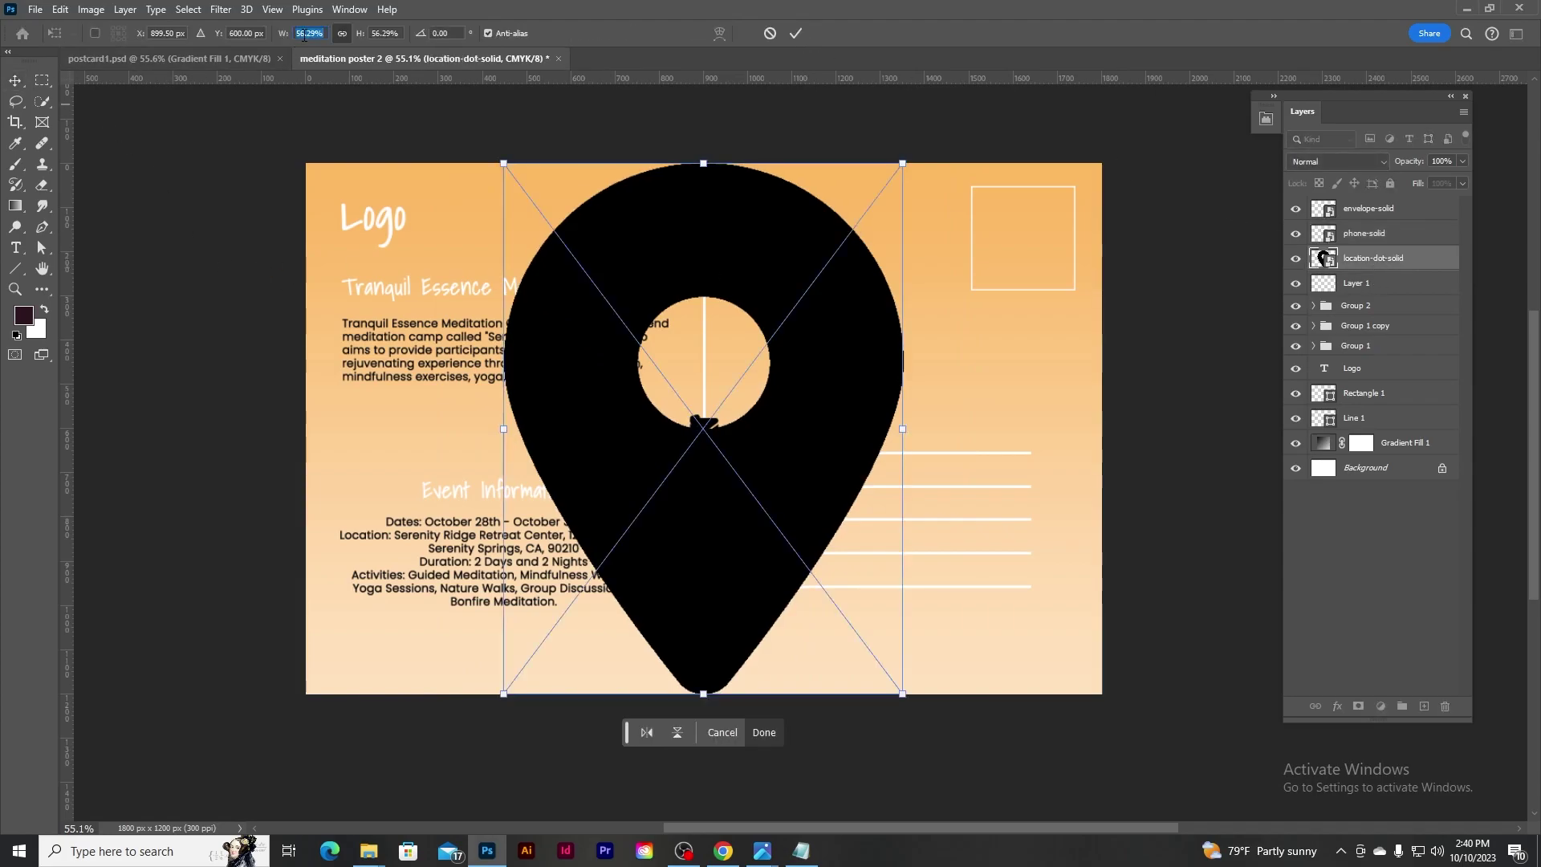
pyautogui.write('5')
pyautogui.click(795, 33)
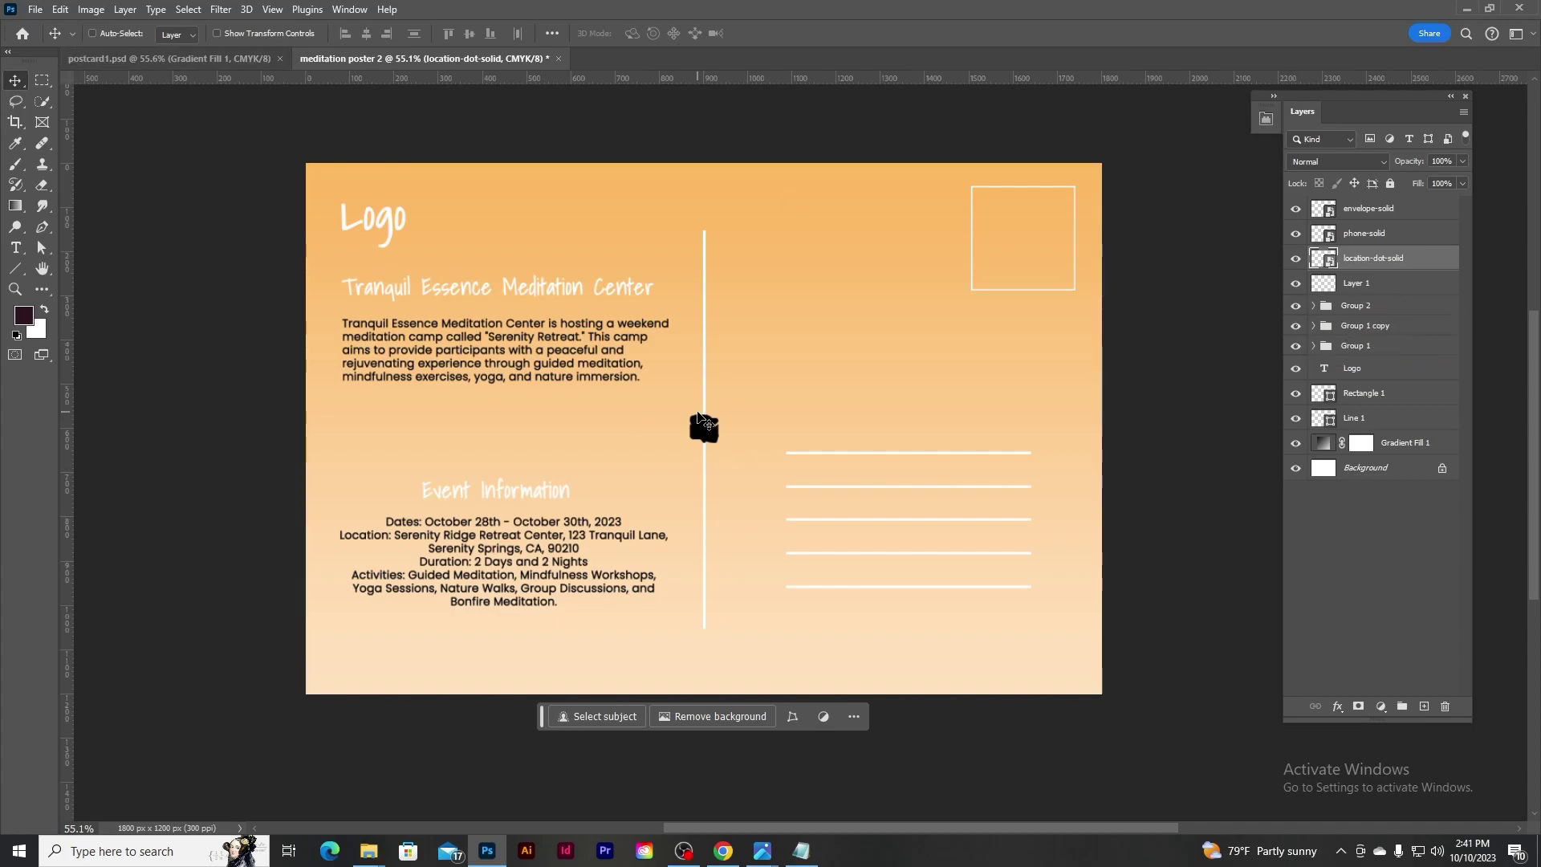
# Arrange the pin, phone and envelope icons left to right along the bottom edge.
pyautogui.moveTo(698, 417); pyautogui.dragTo(378, 653)
pyautogui.hotkey('alt', ']')
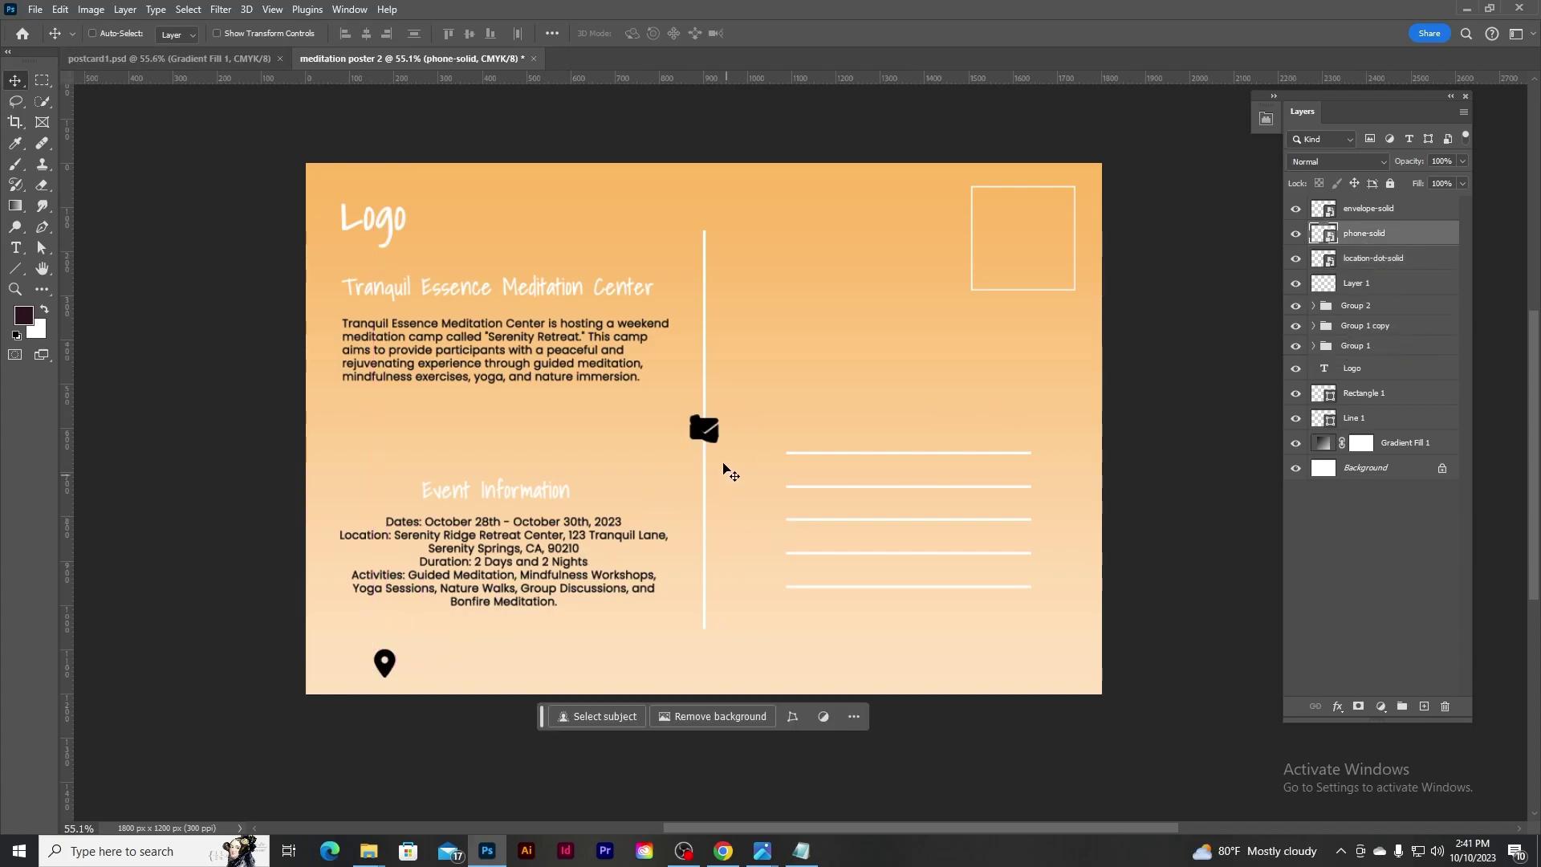
pyautogui.moveTo(700, 431); pyautogui.dragTo(701, 665)
pyautogui.hotkey('alt', ']')
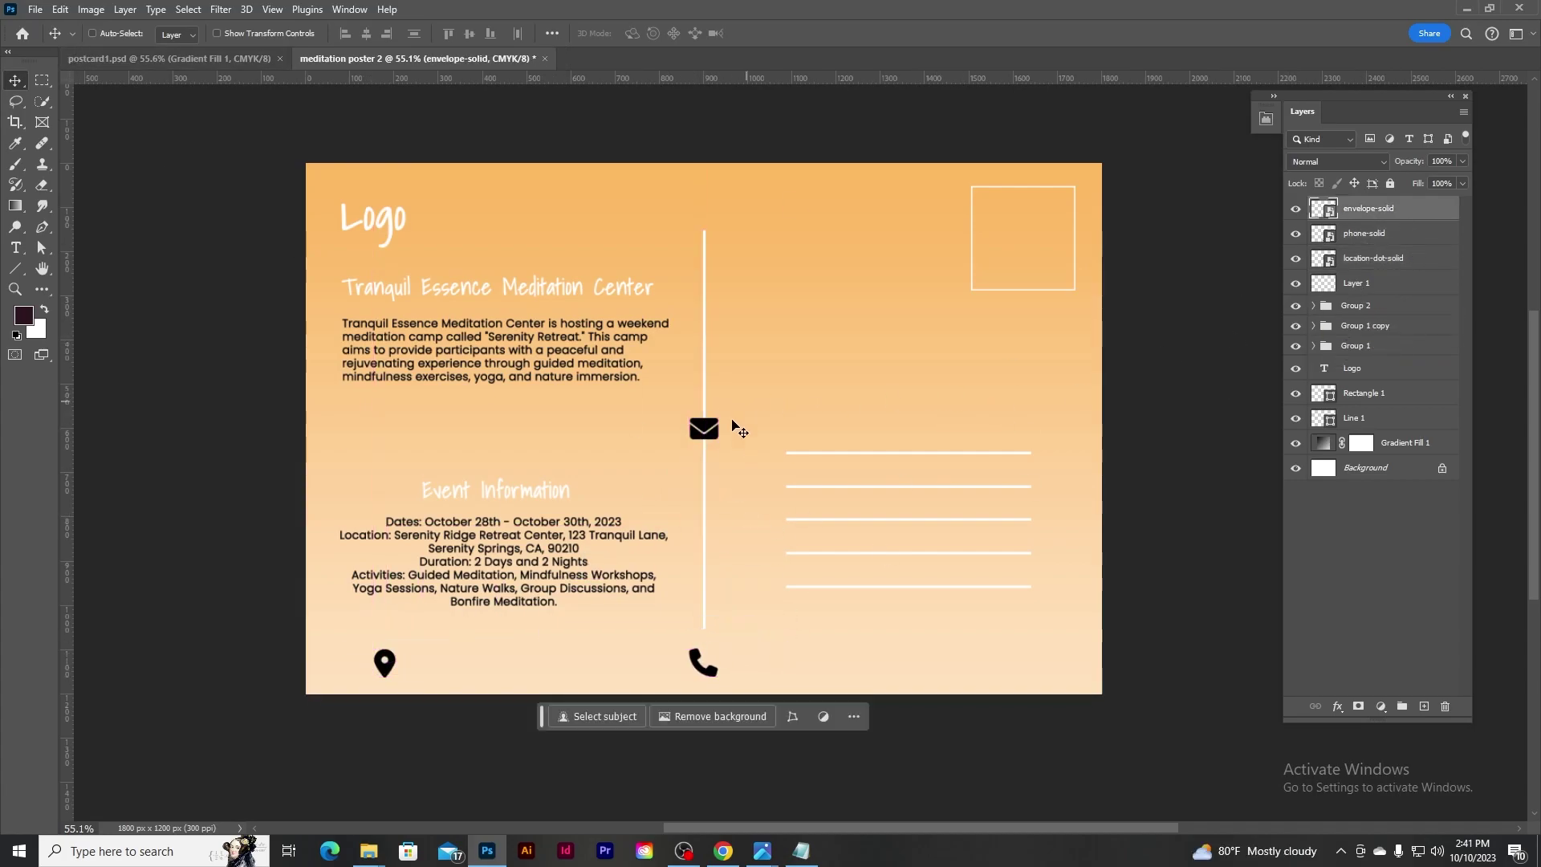
pyautogui.moveTo(701, 436)
pyautogui.mouseDown()
pyautogui.moveTo(933, 660)
pyautogui.moveTo(905, 660)
pyautogui.mouseUp()
pyautogui.click(1424, 234)
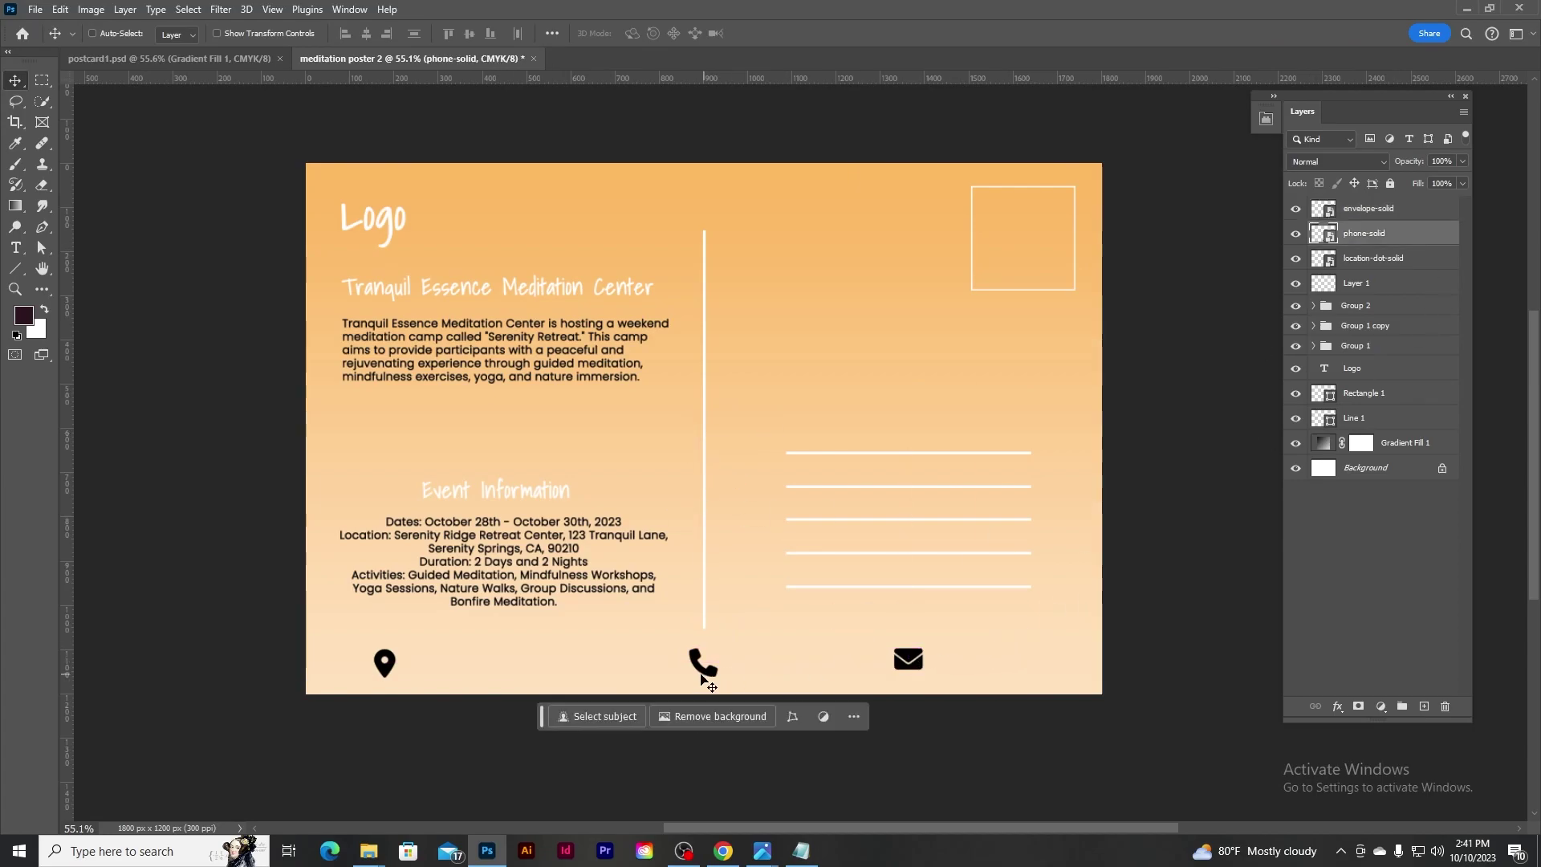
pyautogui.moveTo(702, 660); pyautogui.dragTo(670, 656)
pyautogui.click(1394, 267)
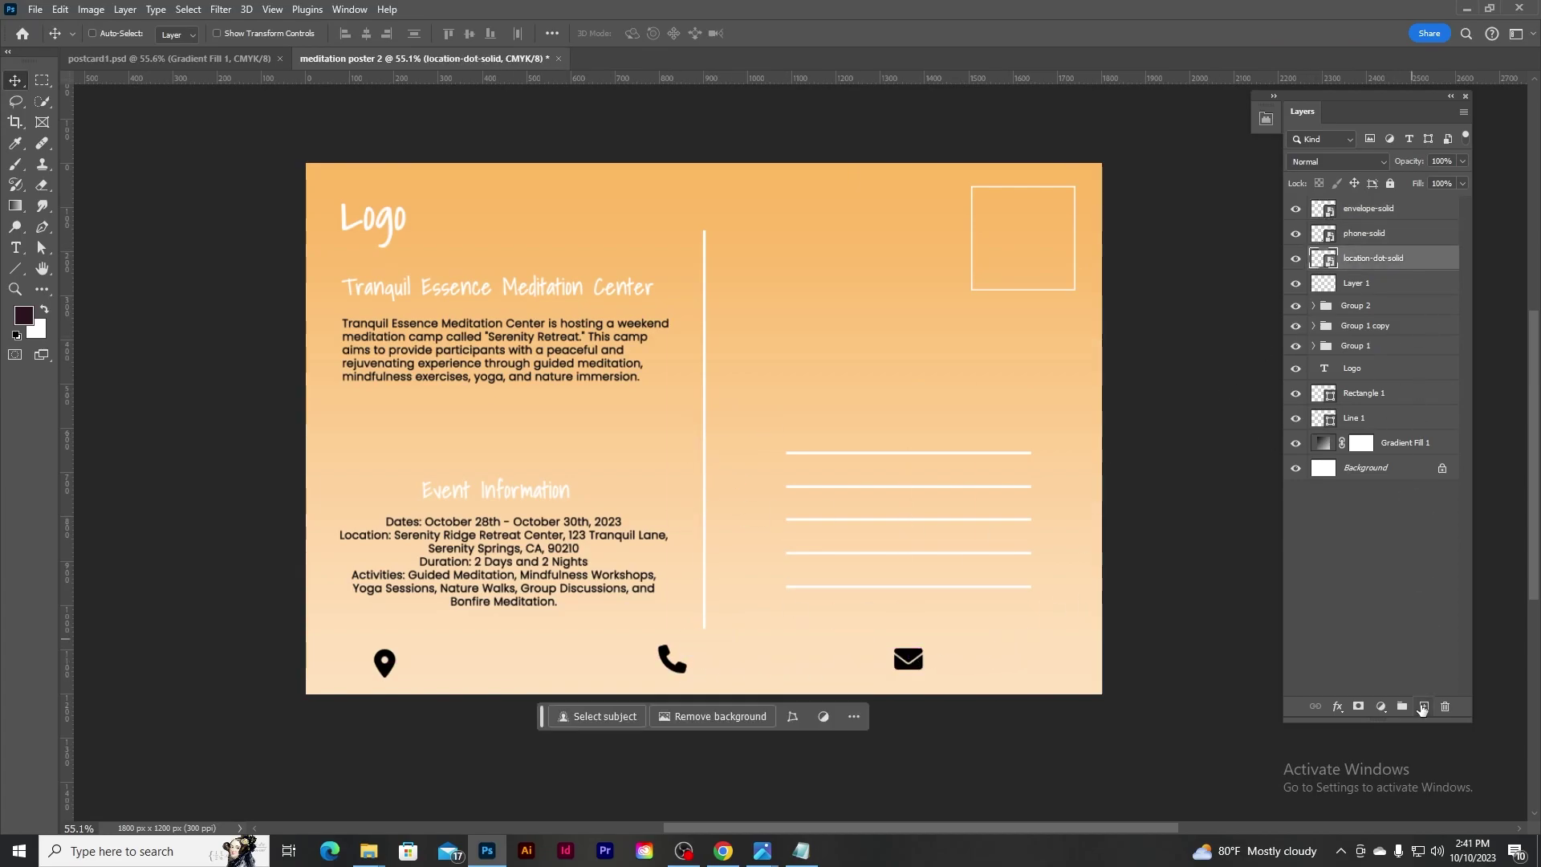
pyautogui.click(1423, 706)
pyautogui.click(801, 851)
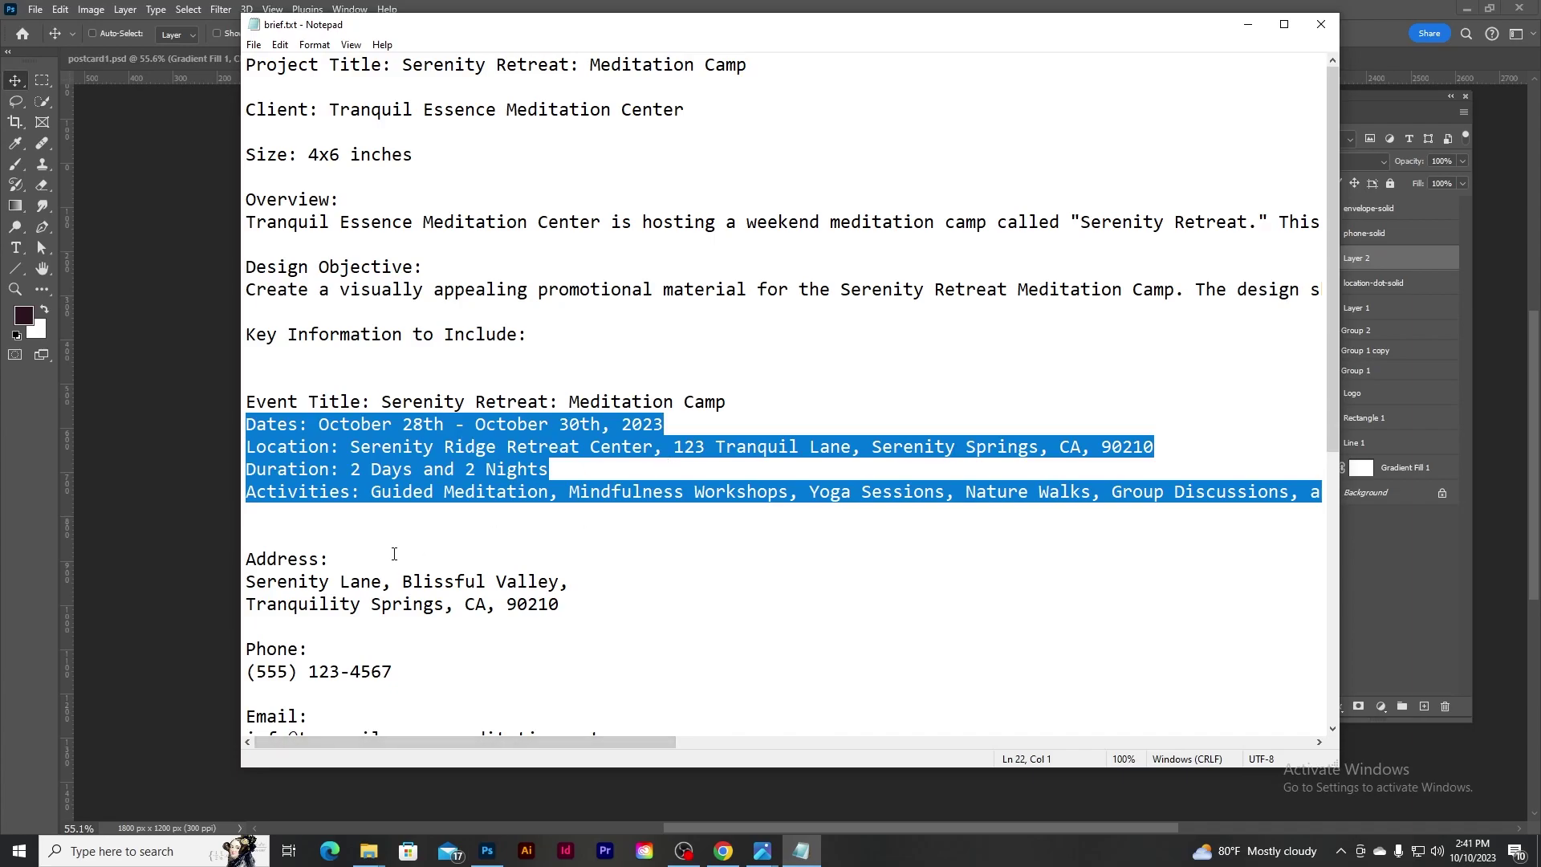
# Paste the brief's address into a lower-left text box in Poppins at 6 pt.
pyautogui.scroll(-1, 394, 554)
pyautogui.moveTo(246, 514); pyautogui.dragTo(585, 535)
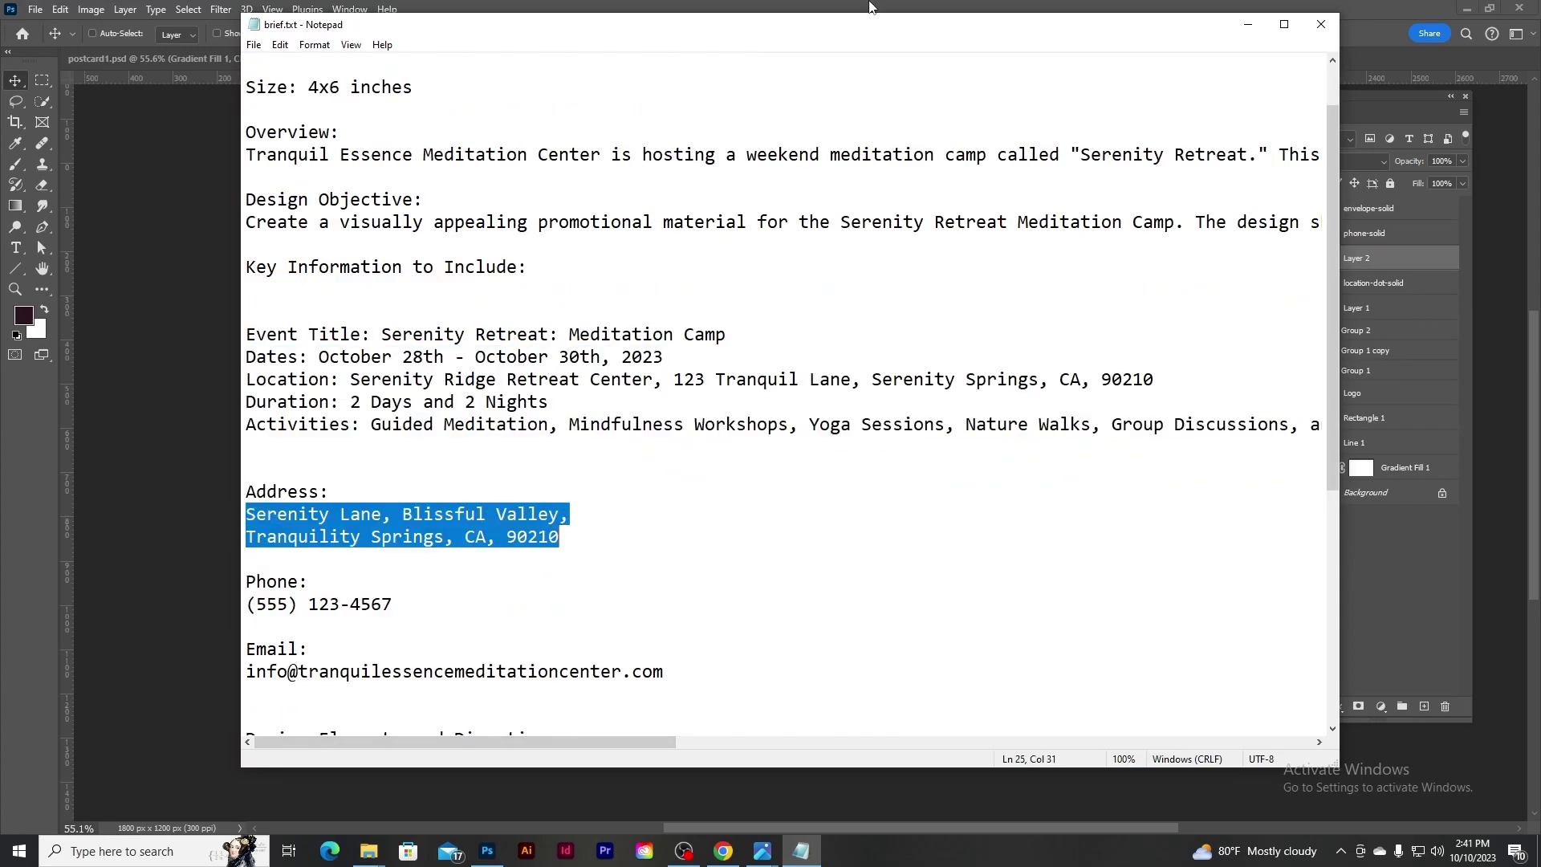
pyautogui.click(869, 7)
pyautogui.click(15, 249)
pyautogui.click(410, 664)
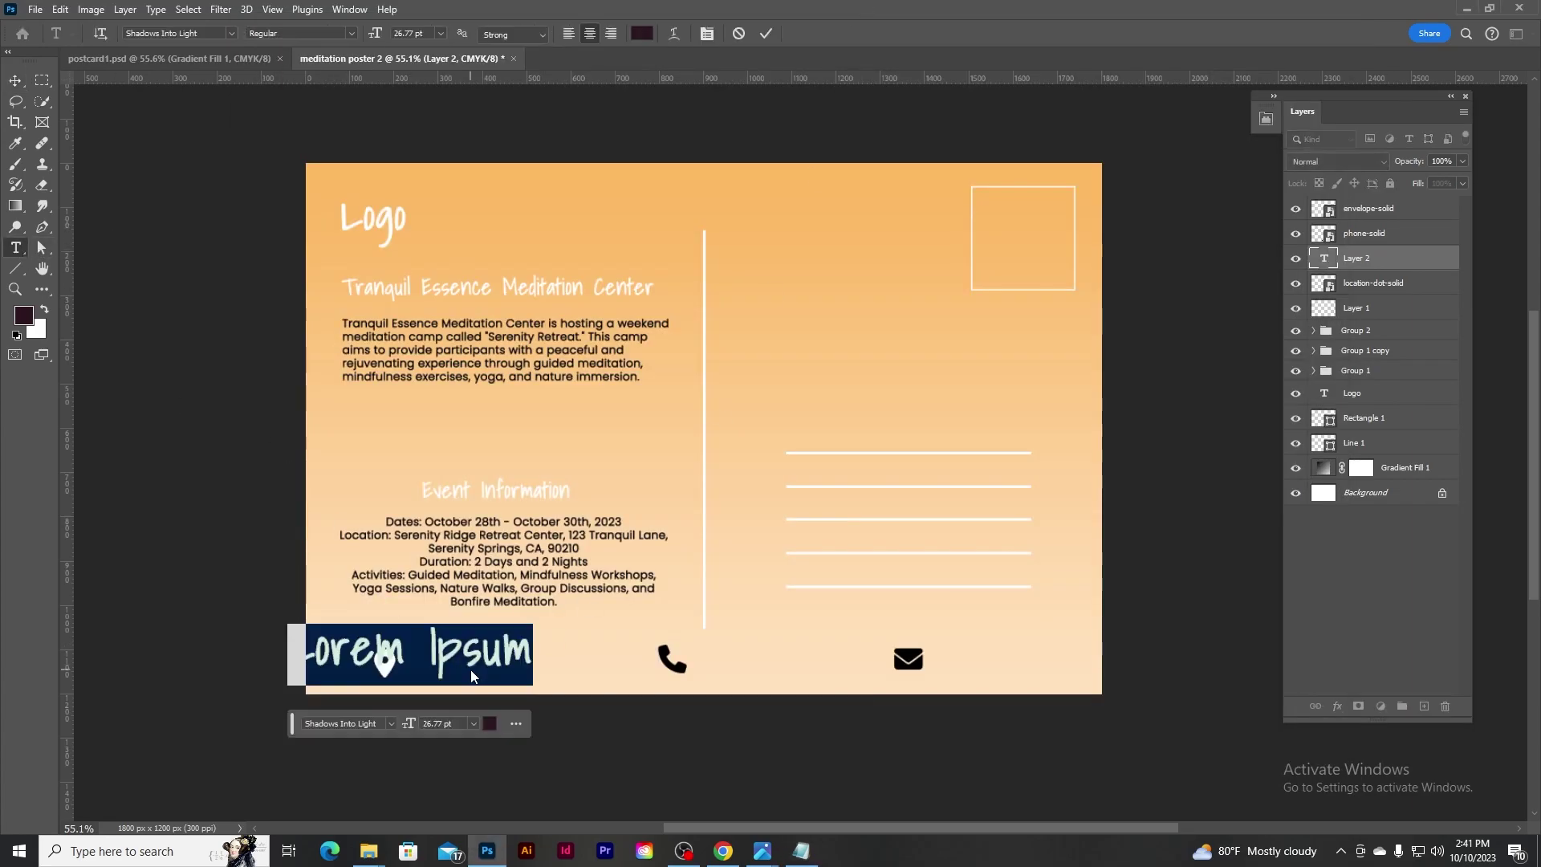
pyautogui.hotkey('ctrl', 'v')
pyautogui.hotkey('ctrl', 'a')
pyautogui.click(231, 33)
pyautogui.click(183, 82)
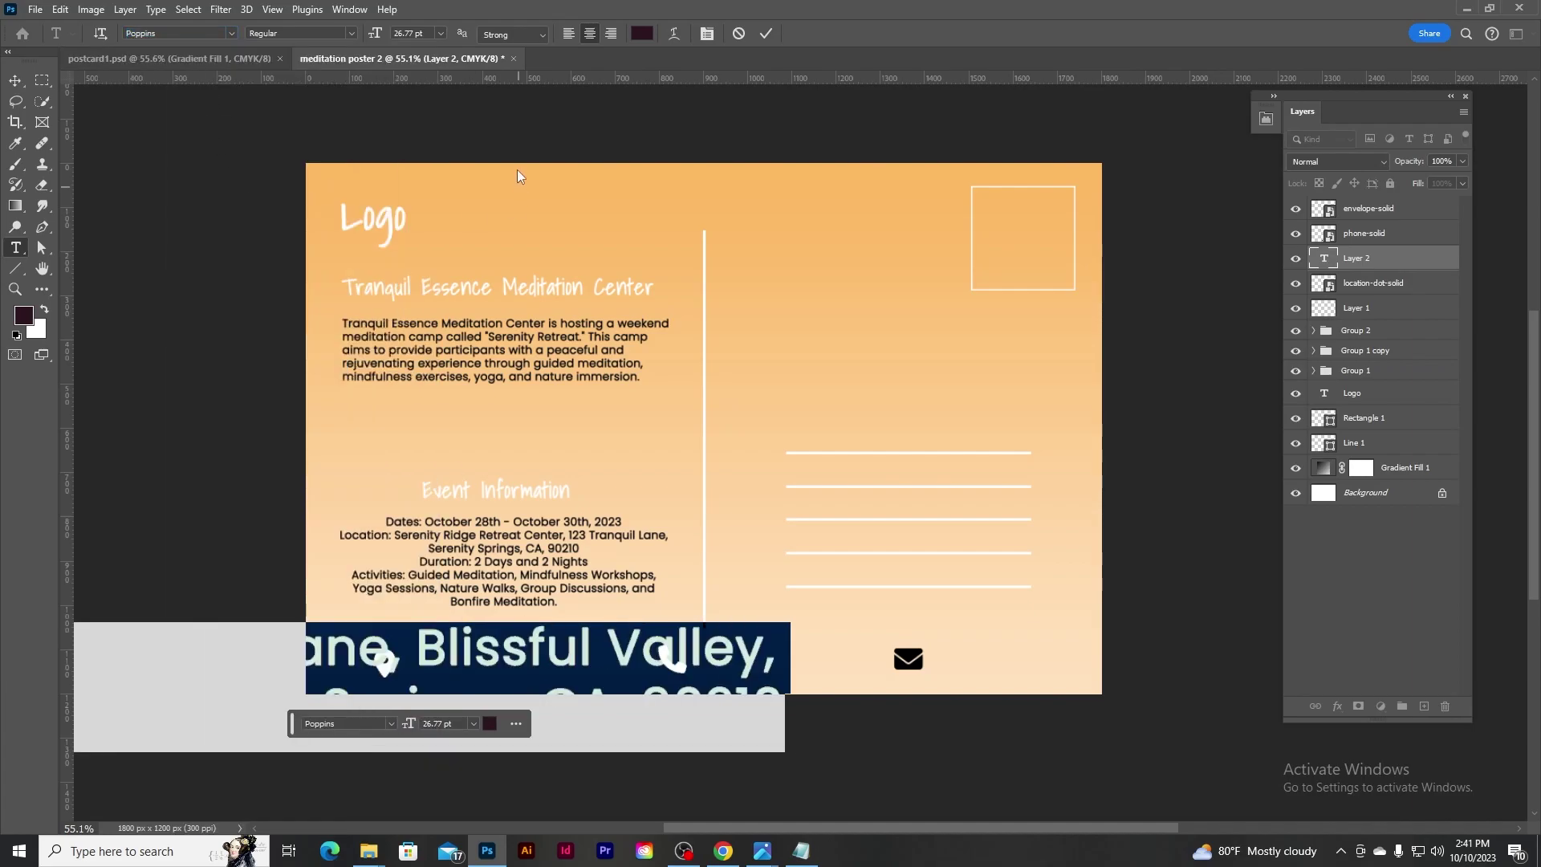
pyautogui.click(441, 33)
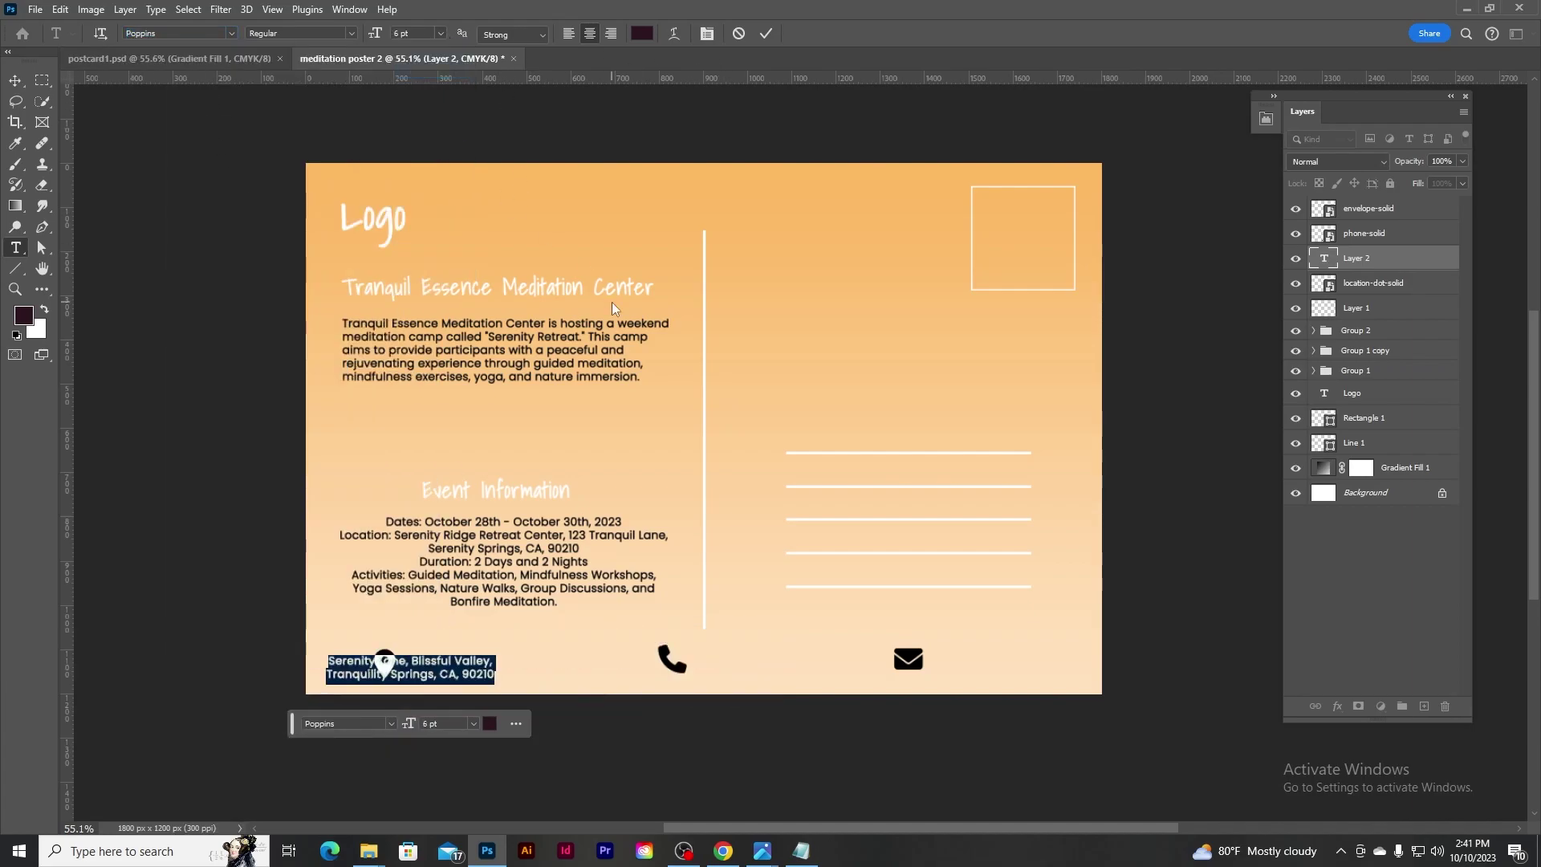
pyautogui.click(476, 669)
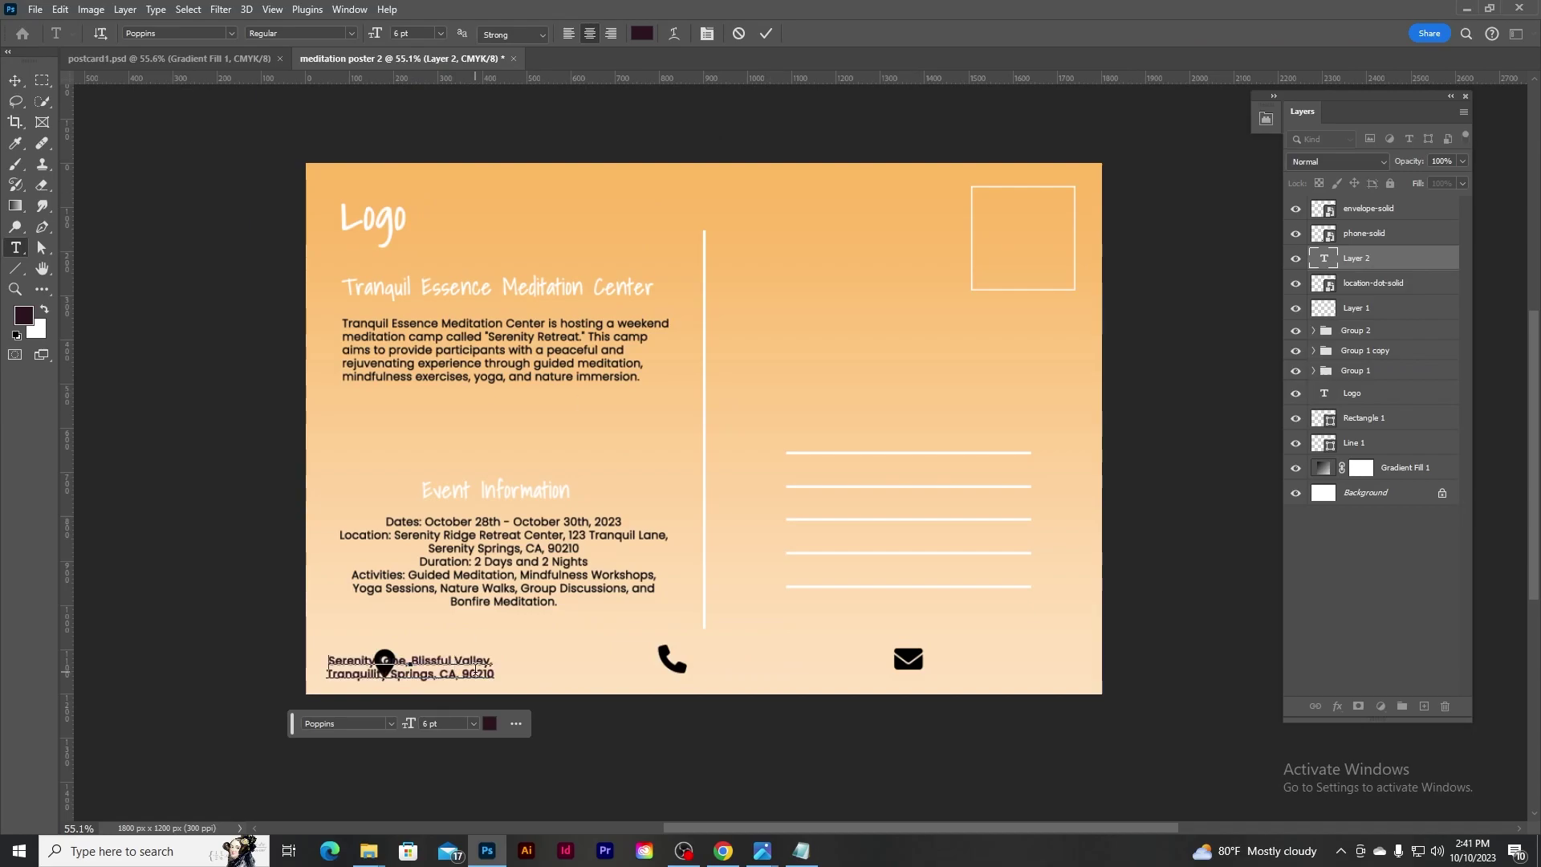
# Shorten the address to a single line including 'Springs,' and move it into place.
pyautogui.hotkey('ctrl', 'a')
pyautogui.hotkey('ctrl', 'v')
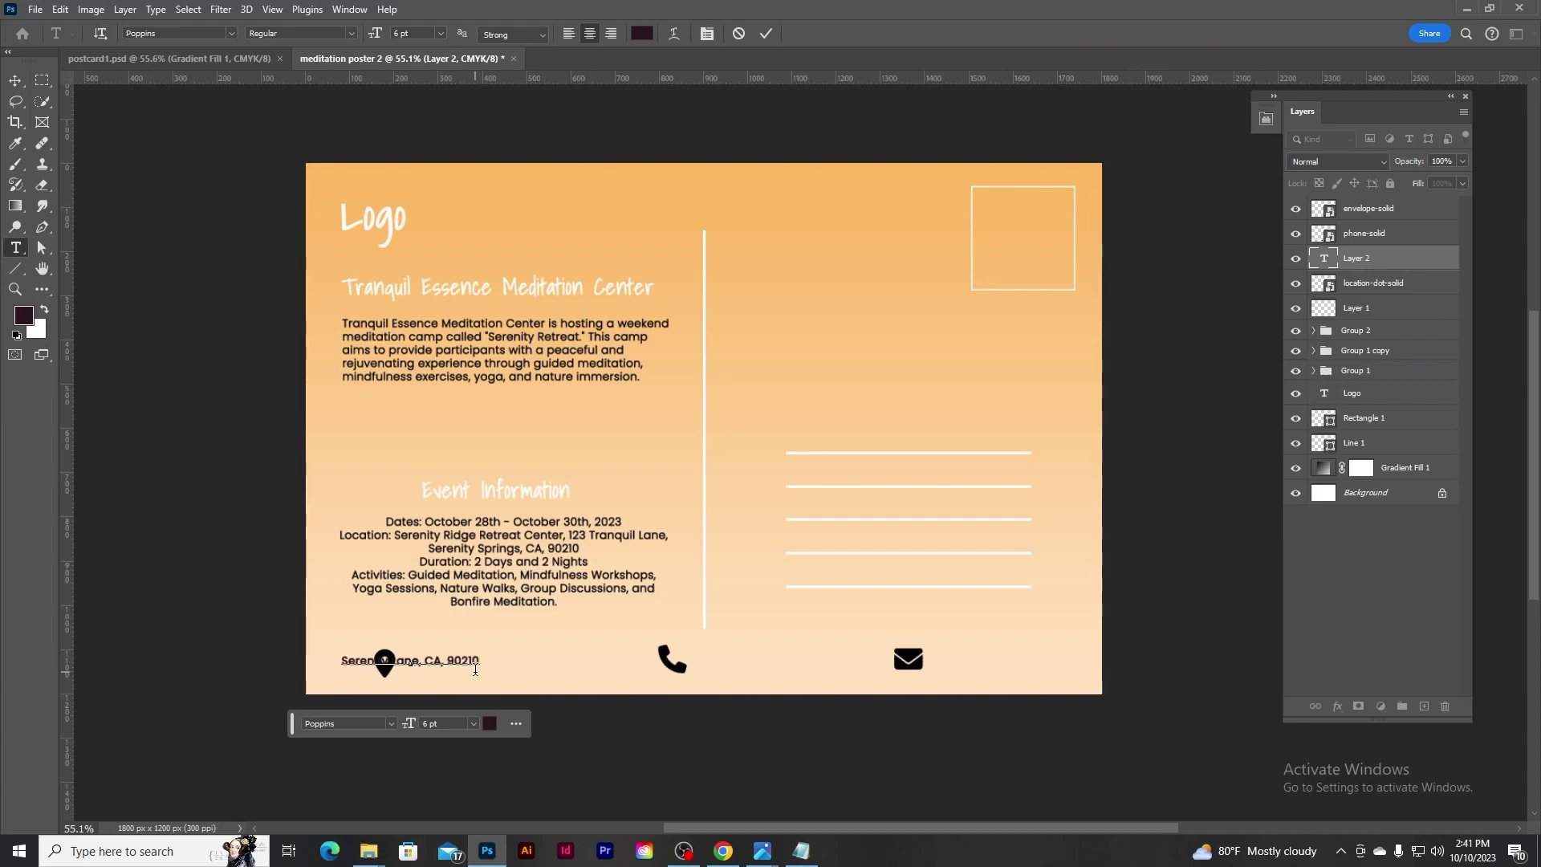
pyautogui.write('Springs,')
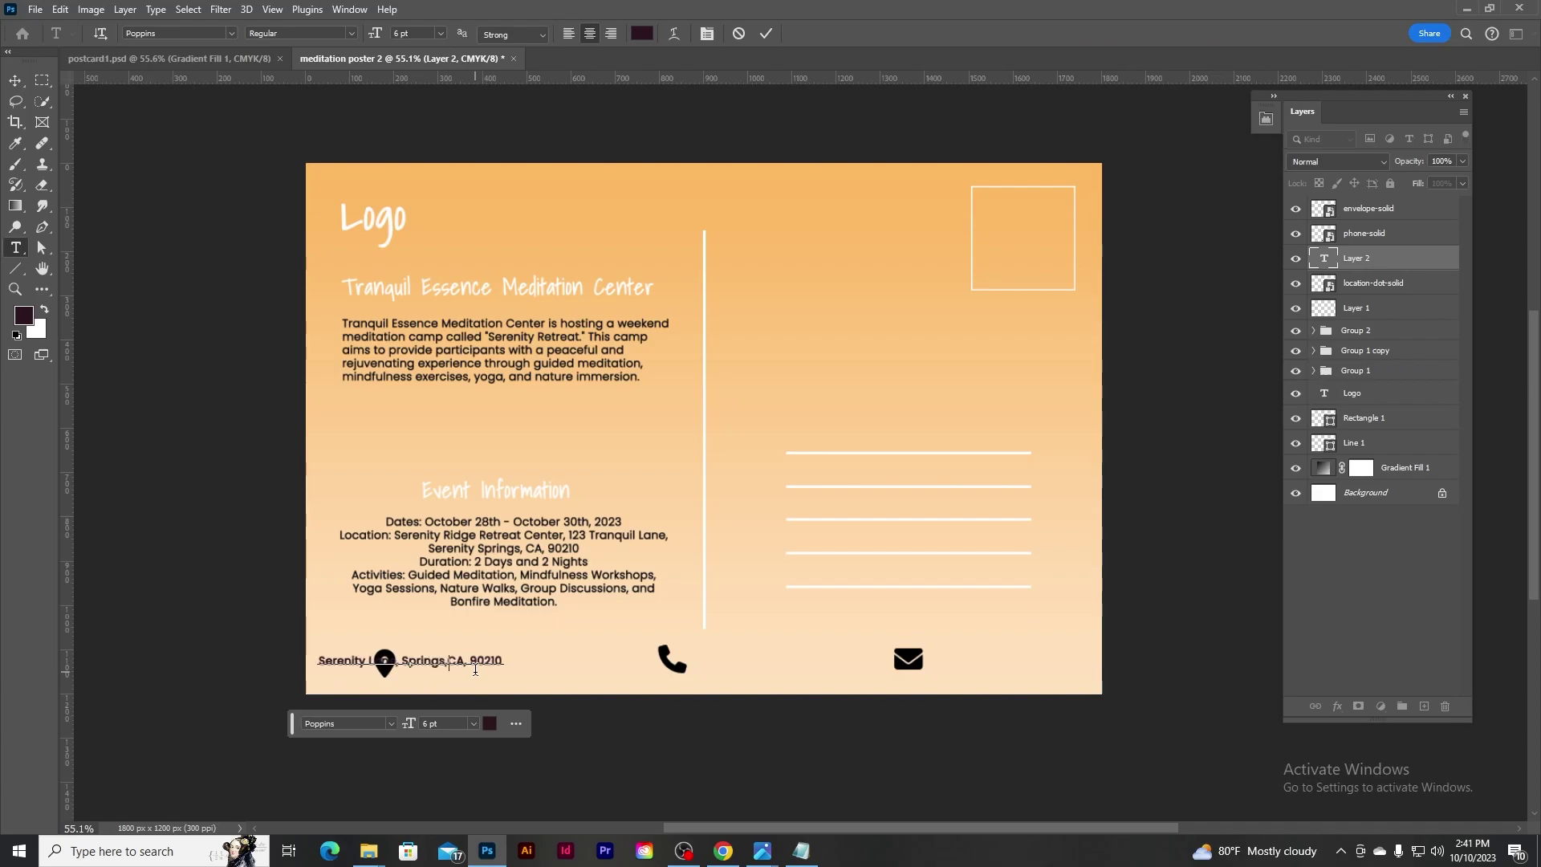
pyautogui.click(766, 33)
pyautogui.press('v')
pyautogui.moveTo(426, 664)
pyautogui.mouseDown()
pyautogui.moveTo(802, 668)
pyautogui.moveTo(1047, 646)
pyautogui.mouseUp()
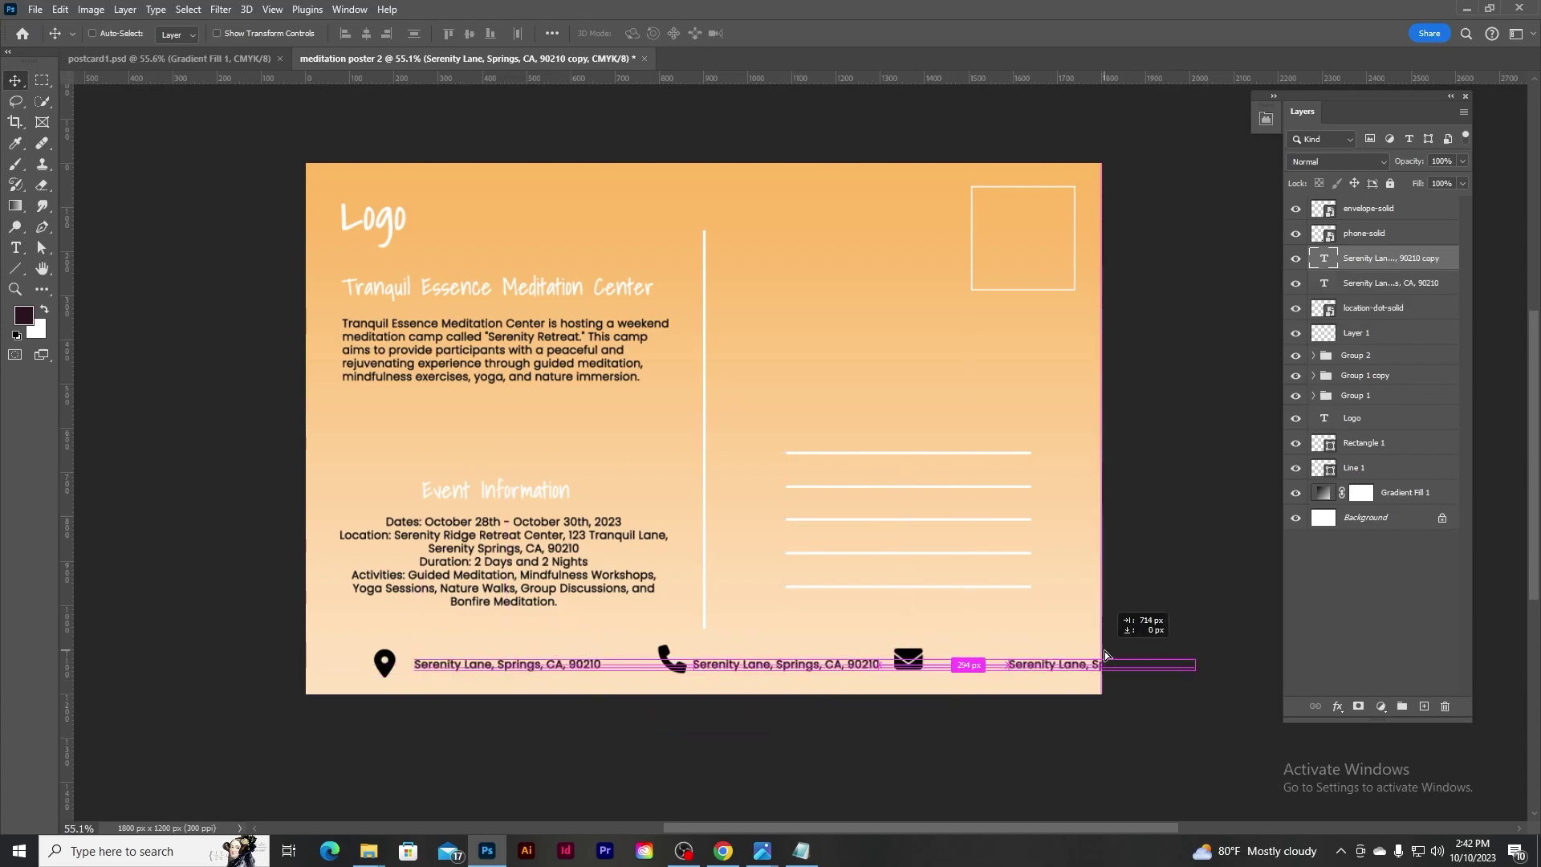
pyautogui.click(1393, 285)
pyautogui.click(801, 850)
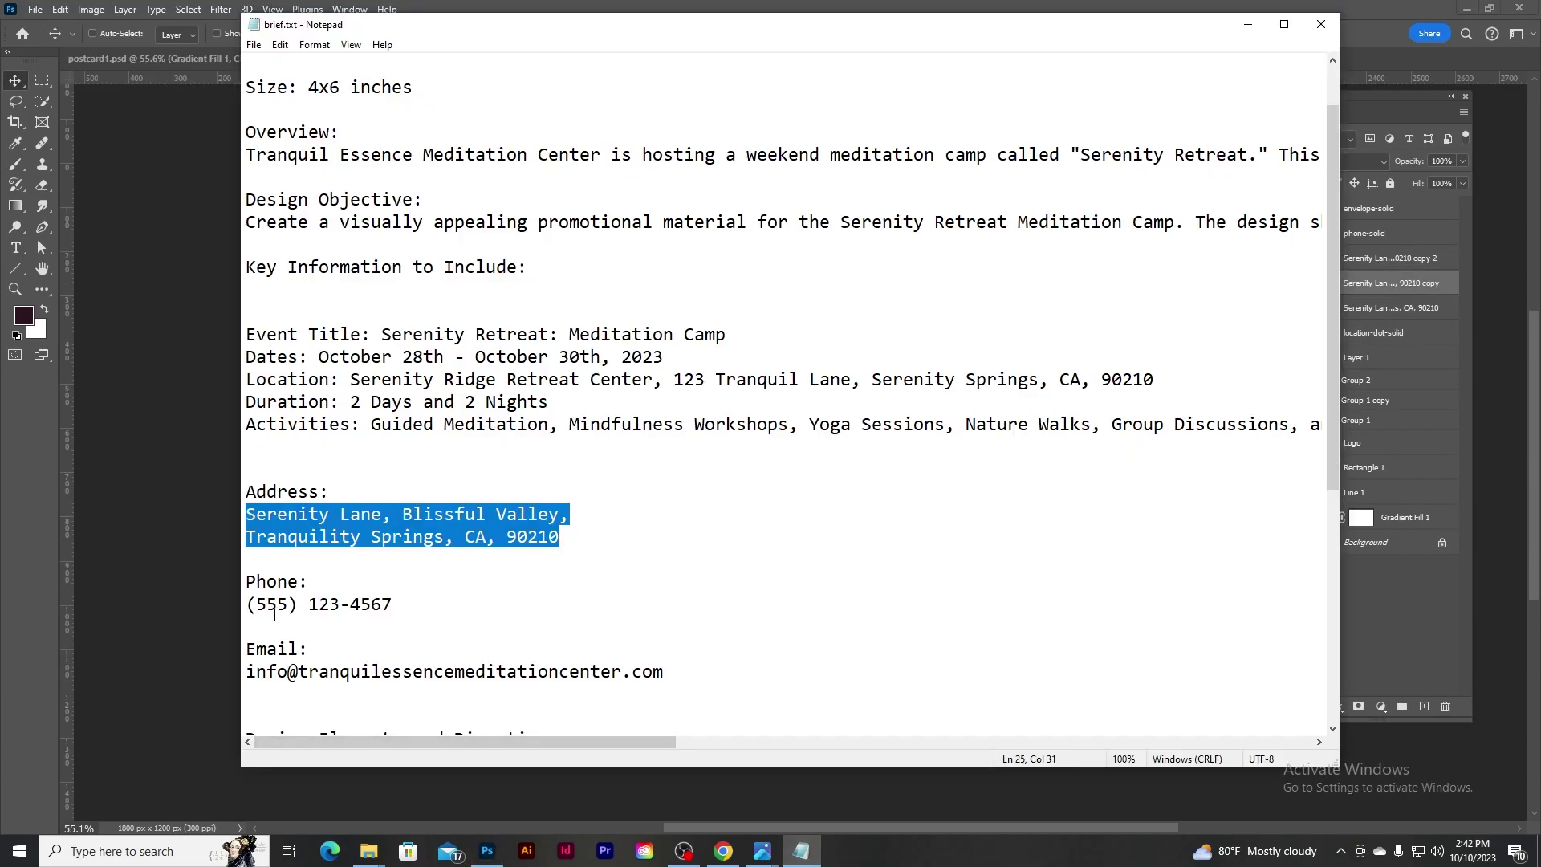
pyautogui.moveTo(246, 603); pyautogui.dragTo(459, 602)
pyautogui.hotkey('ctrl', 'c')
pyautogui.click(755, 6)
pyautogui.doubleClick(1325, 282)
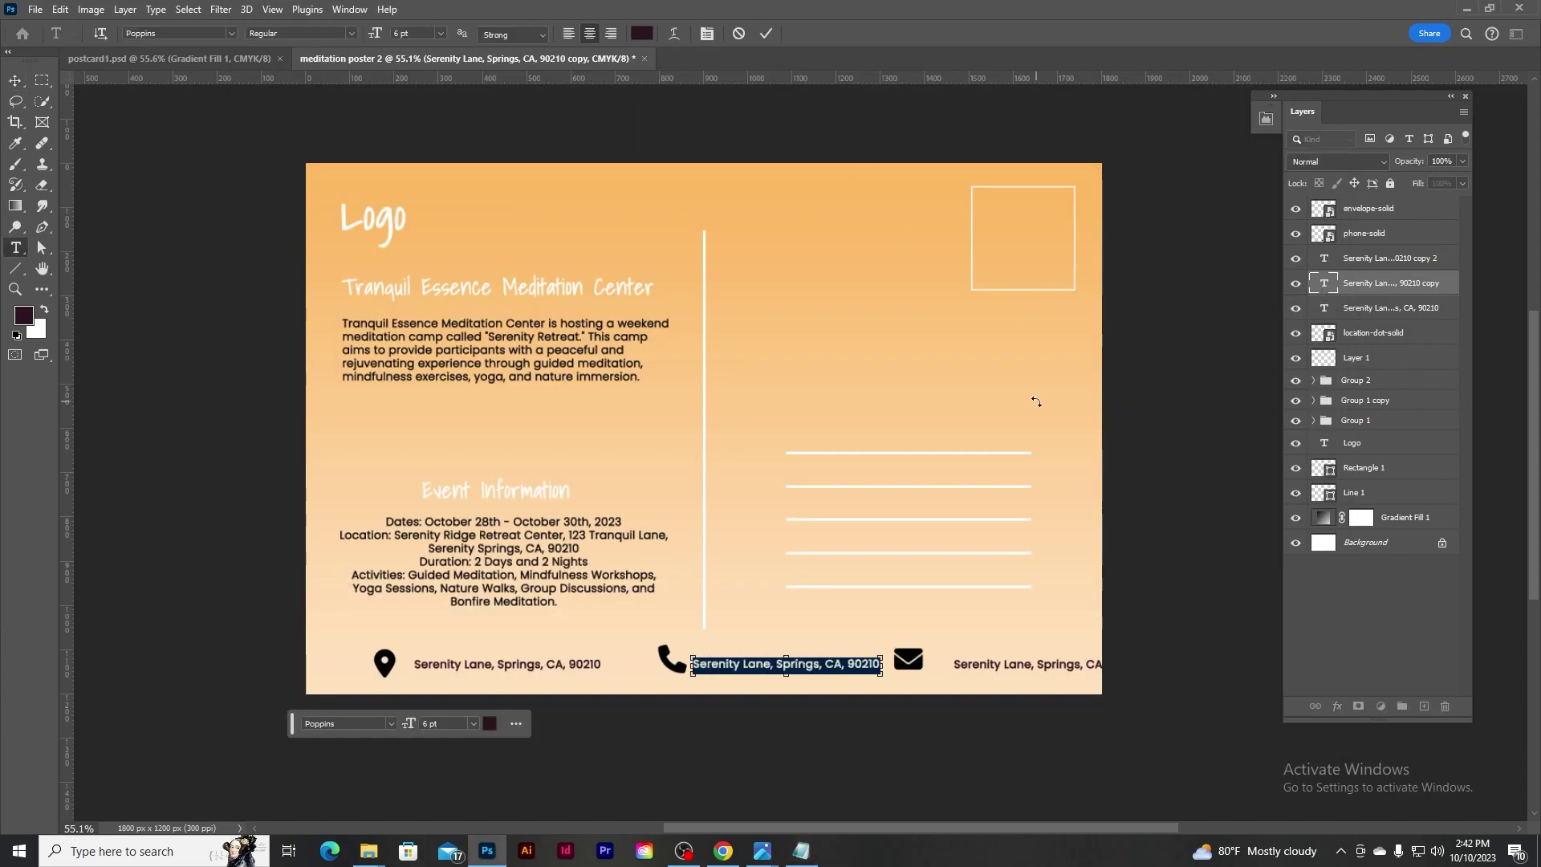
pyautogui.hotkey('ctrl', 'v')
pyautogui.click(766, 33)
pyautogui.moveTo(802, 668); pyautogui.dragTo(759, 667)
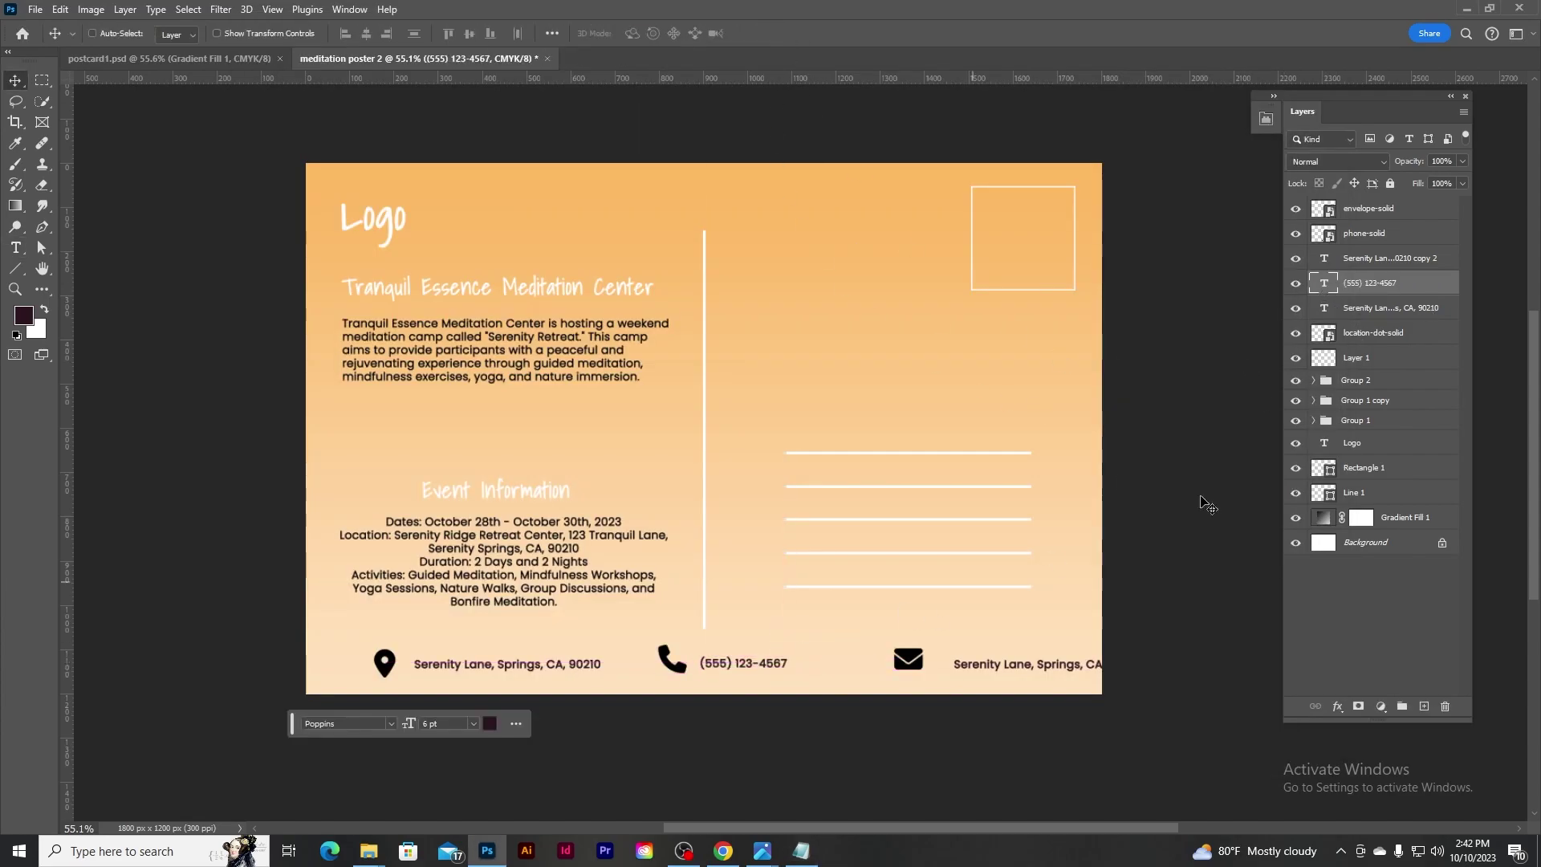
pyautogui.click(1398, 259)
pyautogui.click(801, 851)
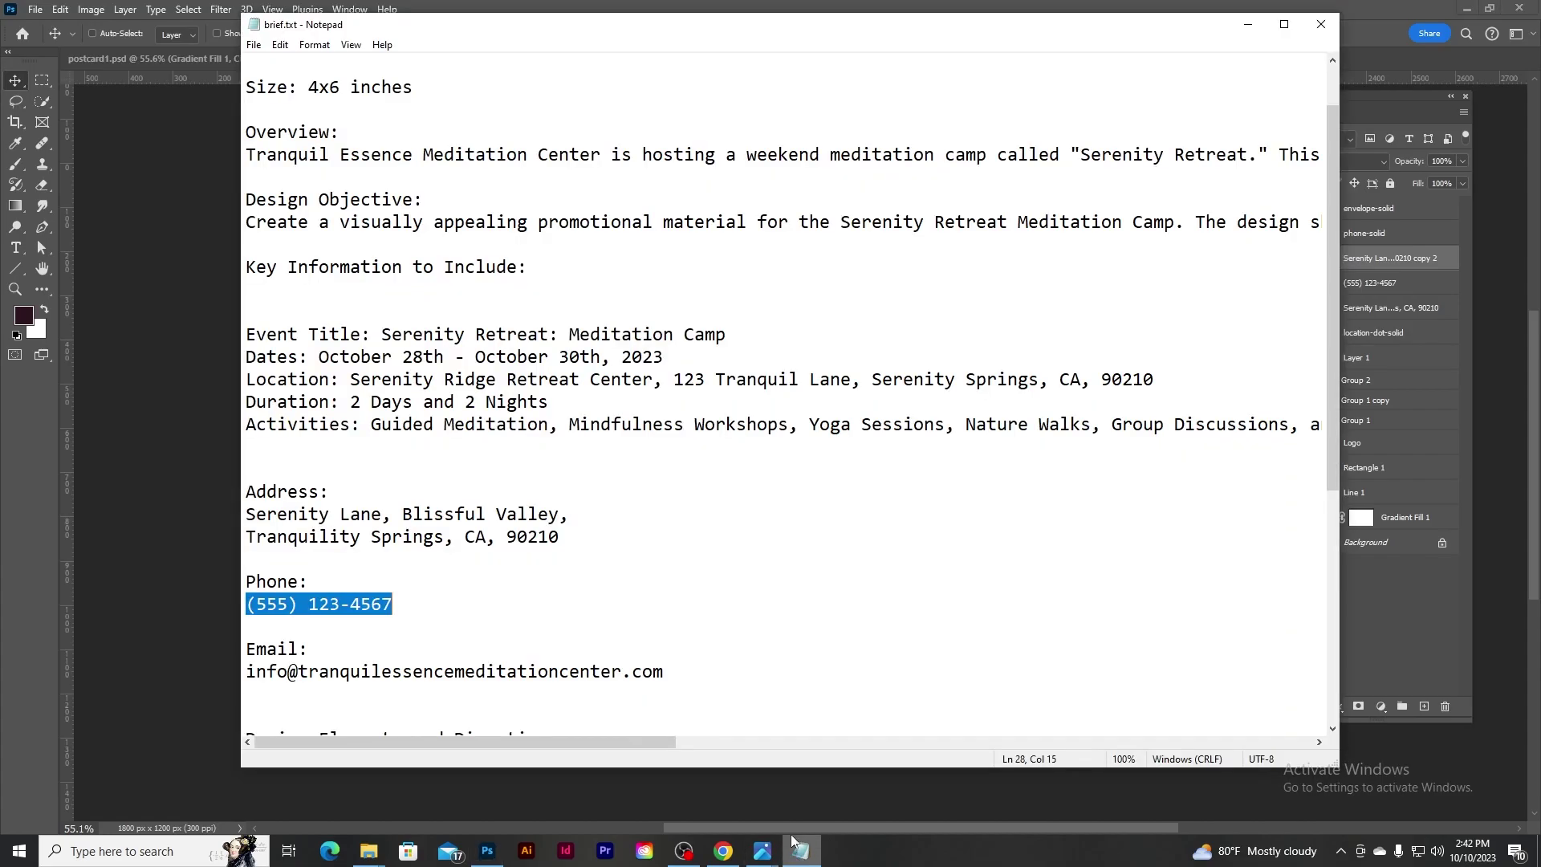
pyautogui.moveTo(246, 673); pyautogui.dragTo(446, 673)
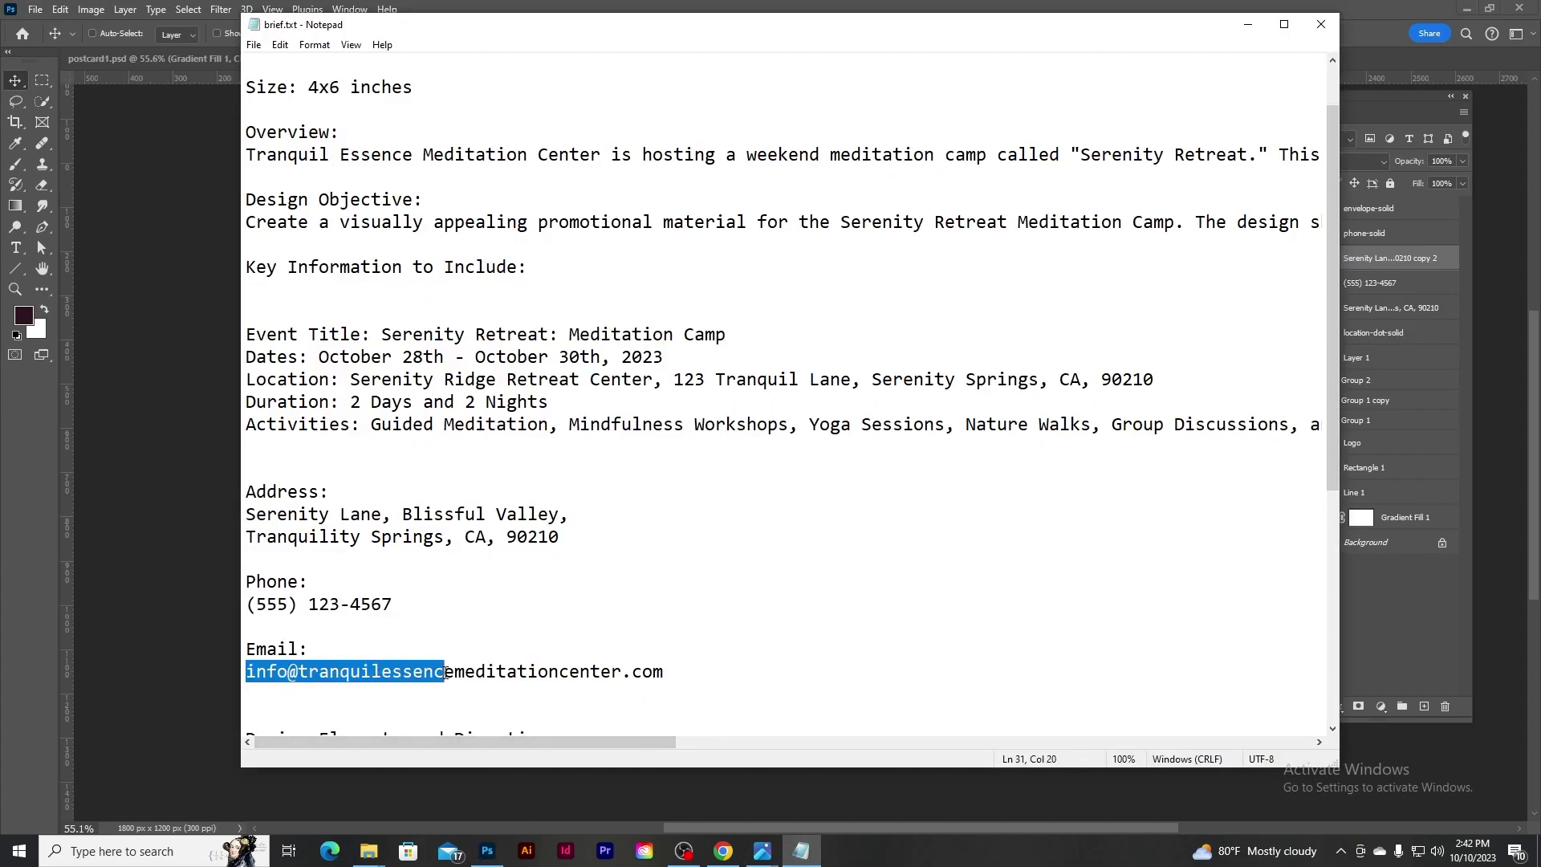
pyautogui.hotkey('ctrl', 'c')
pyautogui.hotkey('alt', 'Tab')
pyautogui.hotkey('ctrl', 'v')
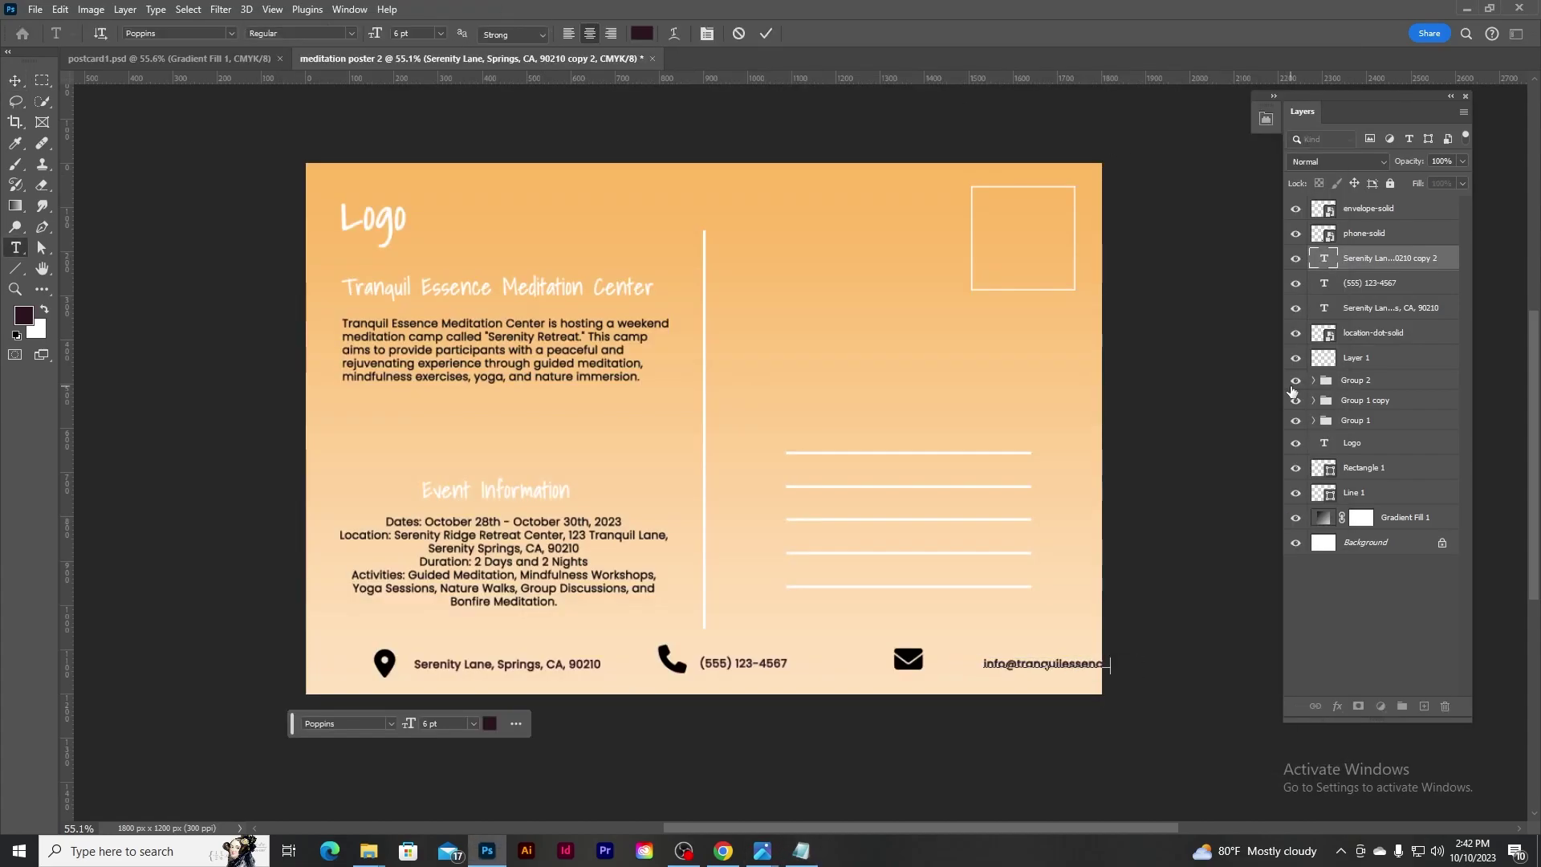
pyautogui.click(766, 33)
pyautogui.press('v')
pyautogui.moveTo(1048, 669); pyautogui.dragTo(1001, 667)
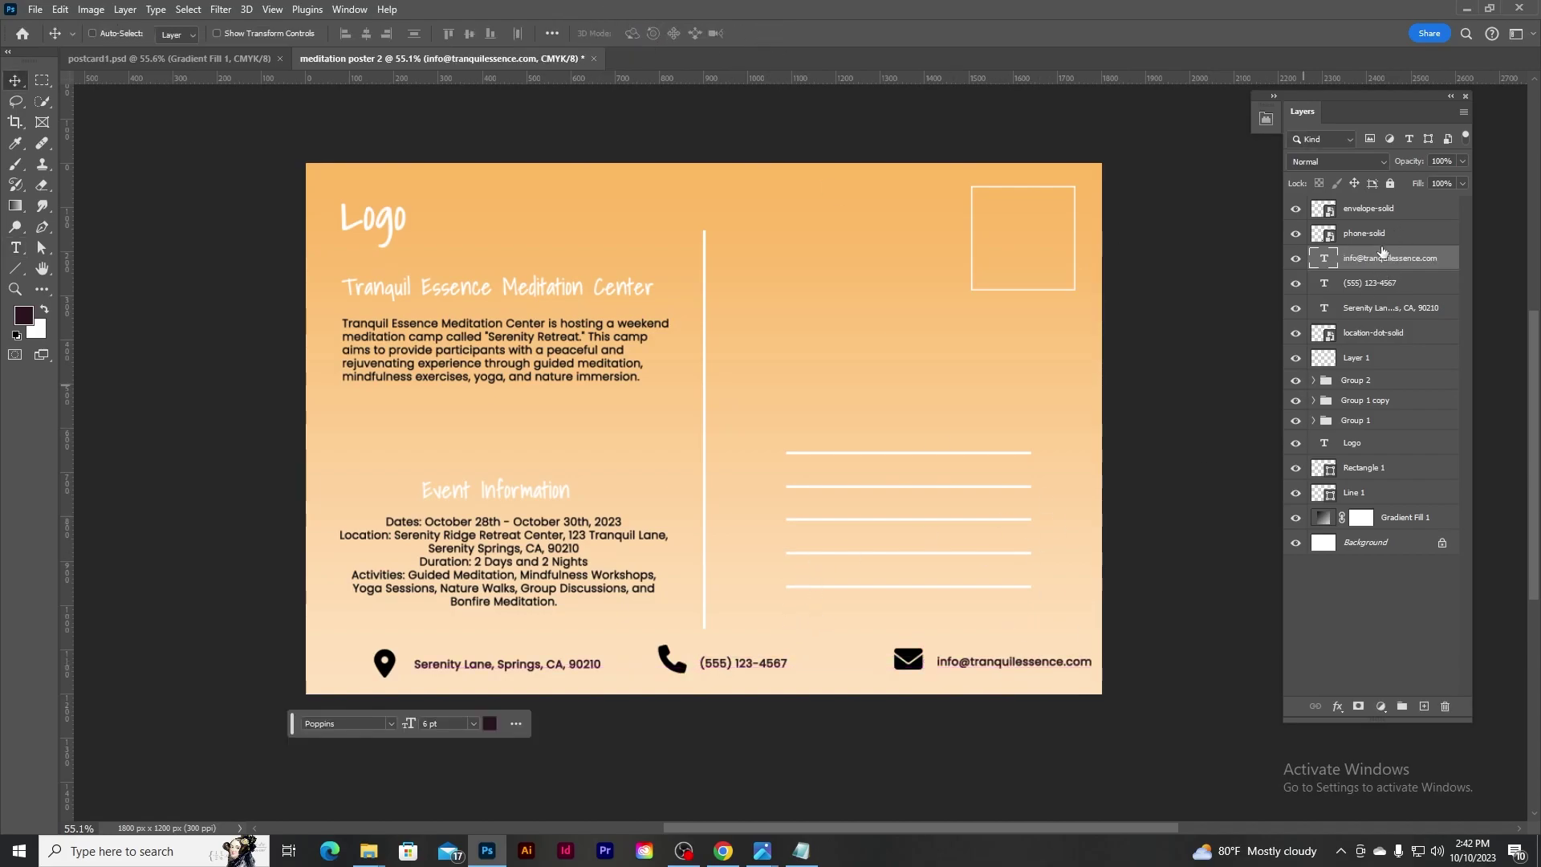
pyautogui.keyDown('ctrl'); pyautogui.click(1382, 210); pyautogui.keyUp('ctrl')
# Group the email, phone and address texts with their icons, vertically centering each pair.
pyautogui.hotkey('ctrl', 'g')
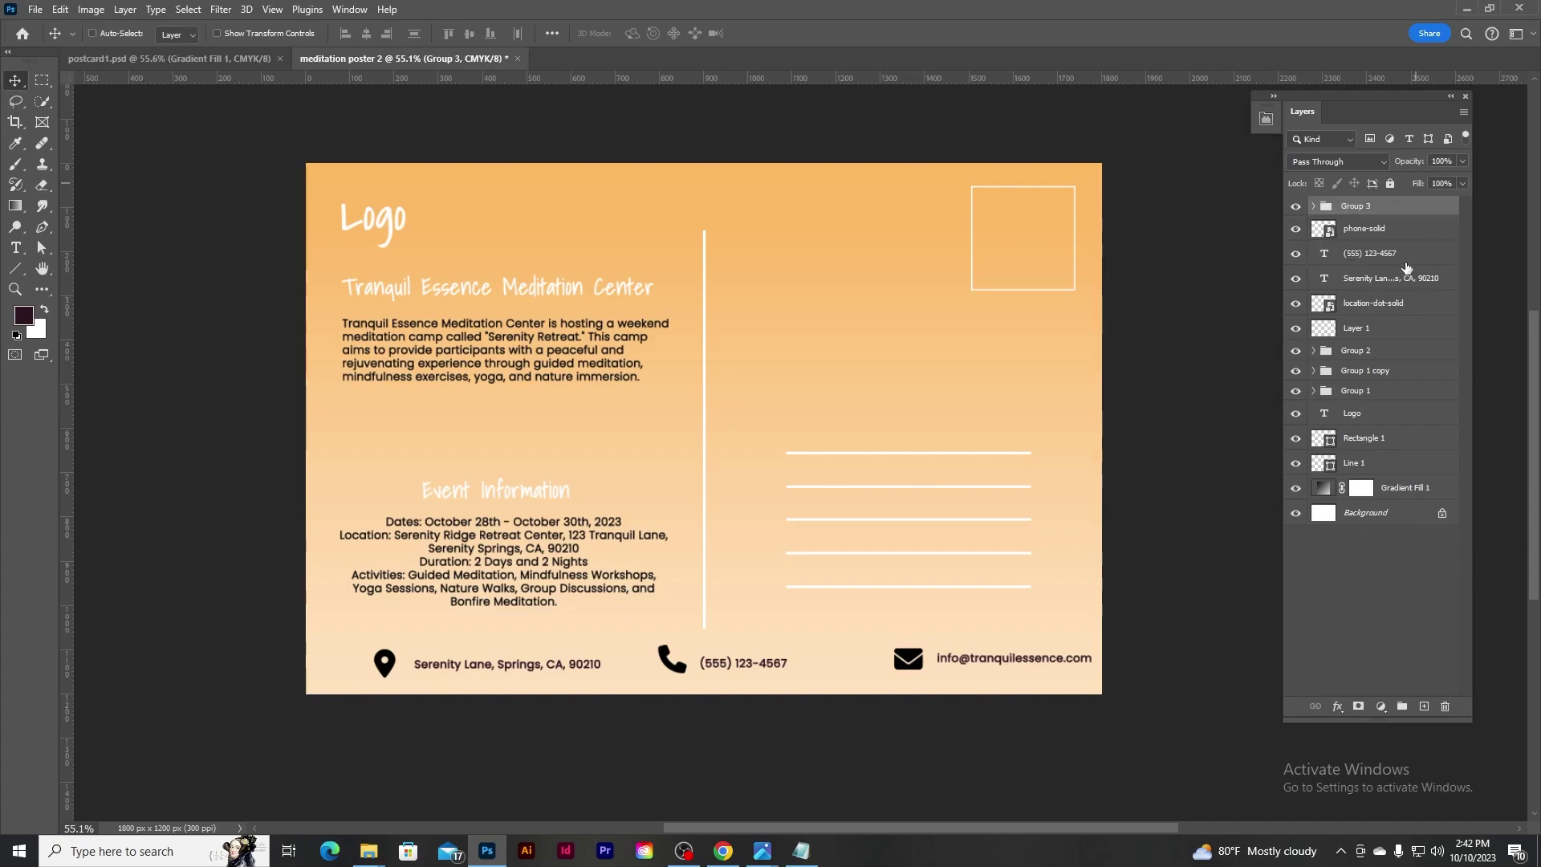
pyautogui.click(1365, 229)
pyautogui.keyDown('shift'); pyautogui.click(1370, 253); pyautogui.keyUp('shift')
pyautogui.click(469, 33)
pyautogui.hotkey('ctrl', 'g')
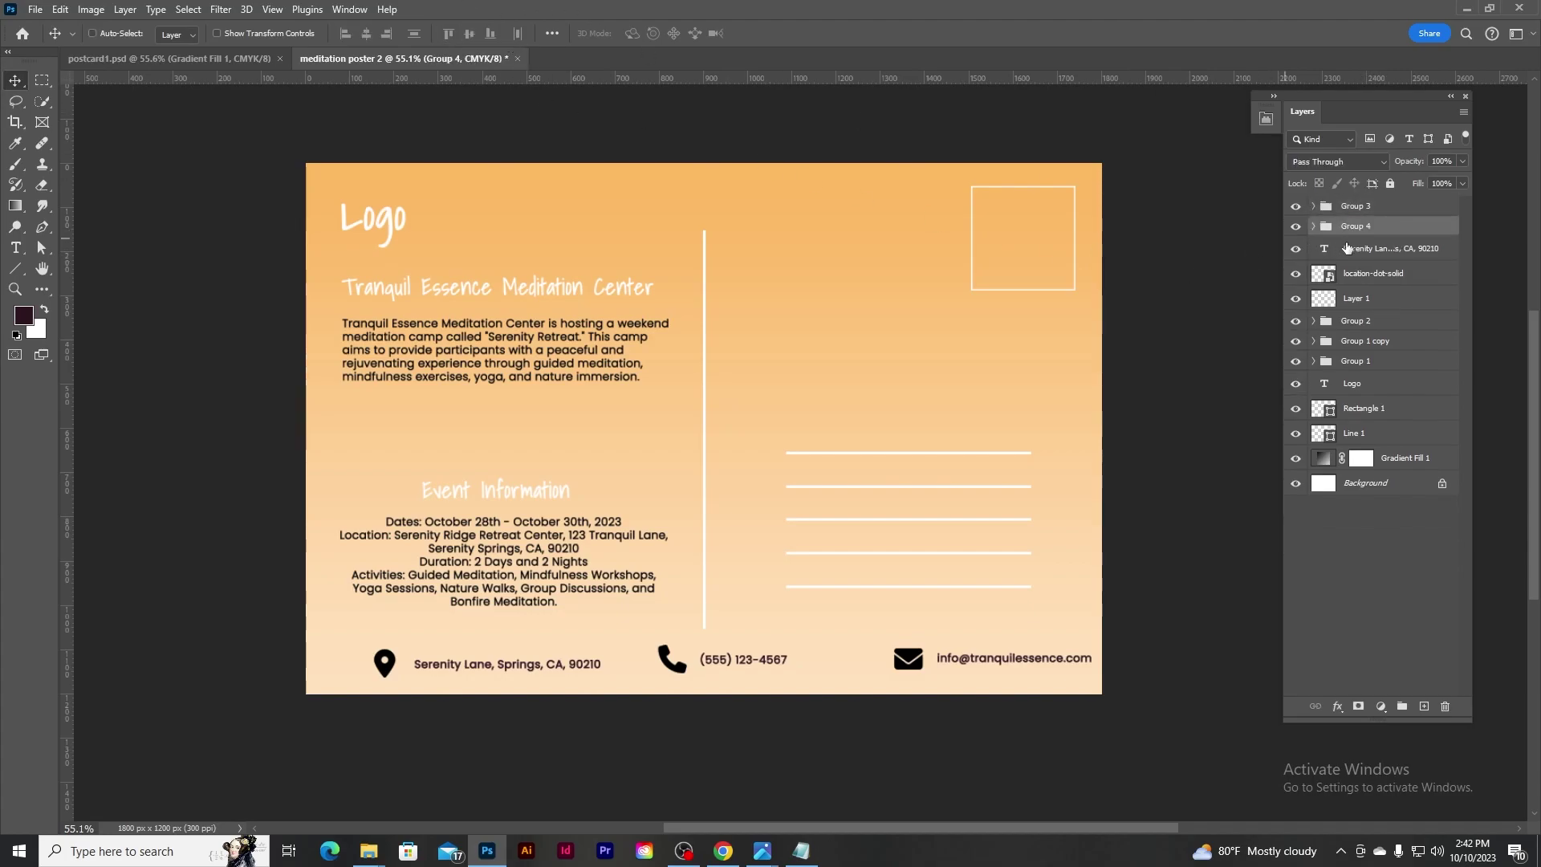
pyautogui.click(1368, 273)
pyautogui.keyDown('ctrl'); pyautogui.click(1365, 248); pyautogui.keyUp('ctrl')
pyautogui.click(472, 34)
pyautogui.hotkey('ctrl', 'g')
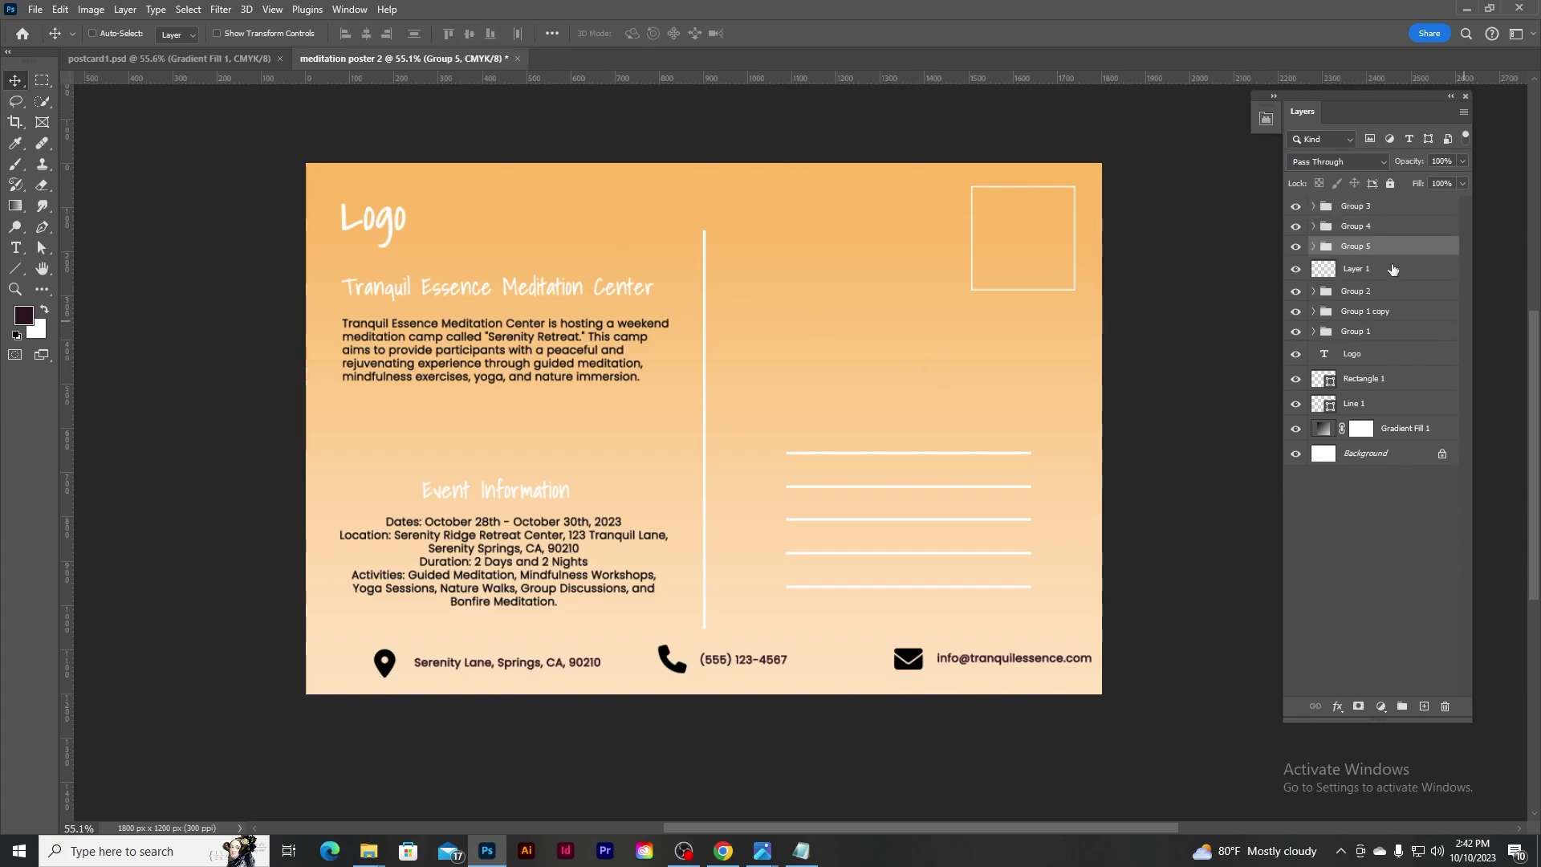
# Align and evenly distribute the three contact pairs, group them, and shift the row left.
pyautogui.keyDown('shift'); pyautogui.click(1356, 206); pyautogui.keyUp('shift')
pyautogui.click(469, 33)
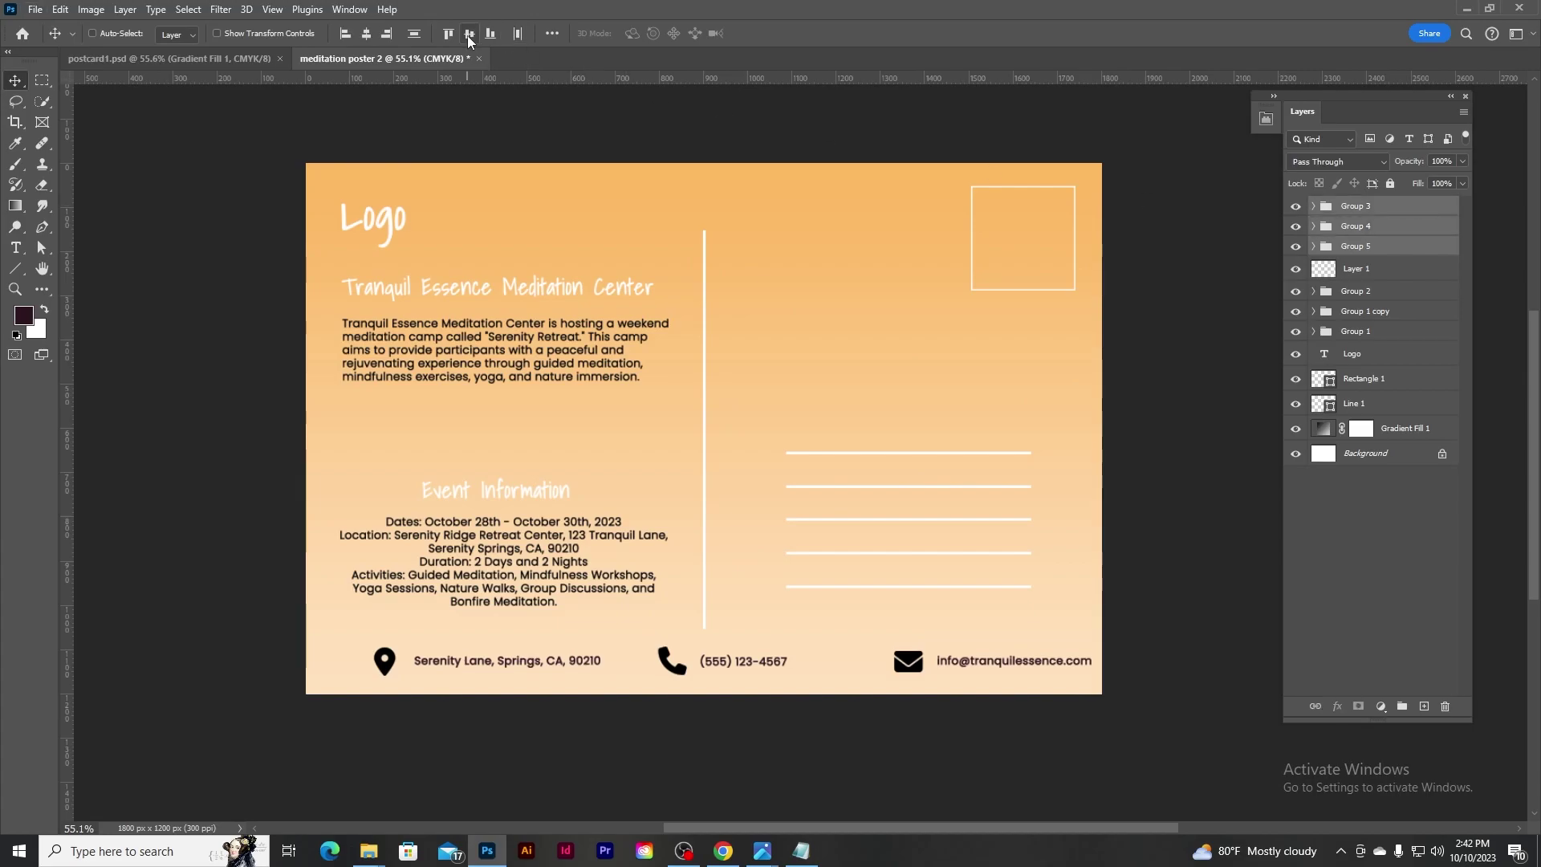
pyautogui.click(517, 33)
pyautogui.hotkey('ctrl', 'g')
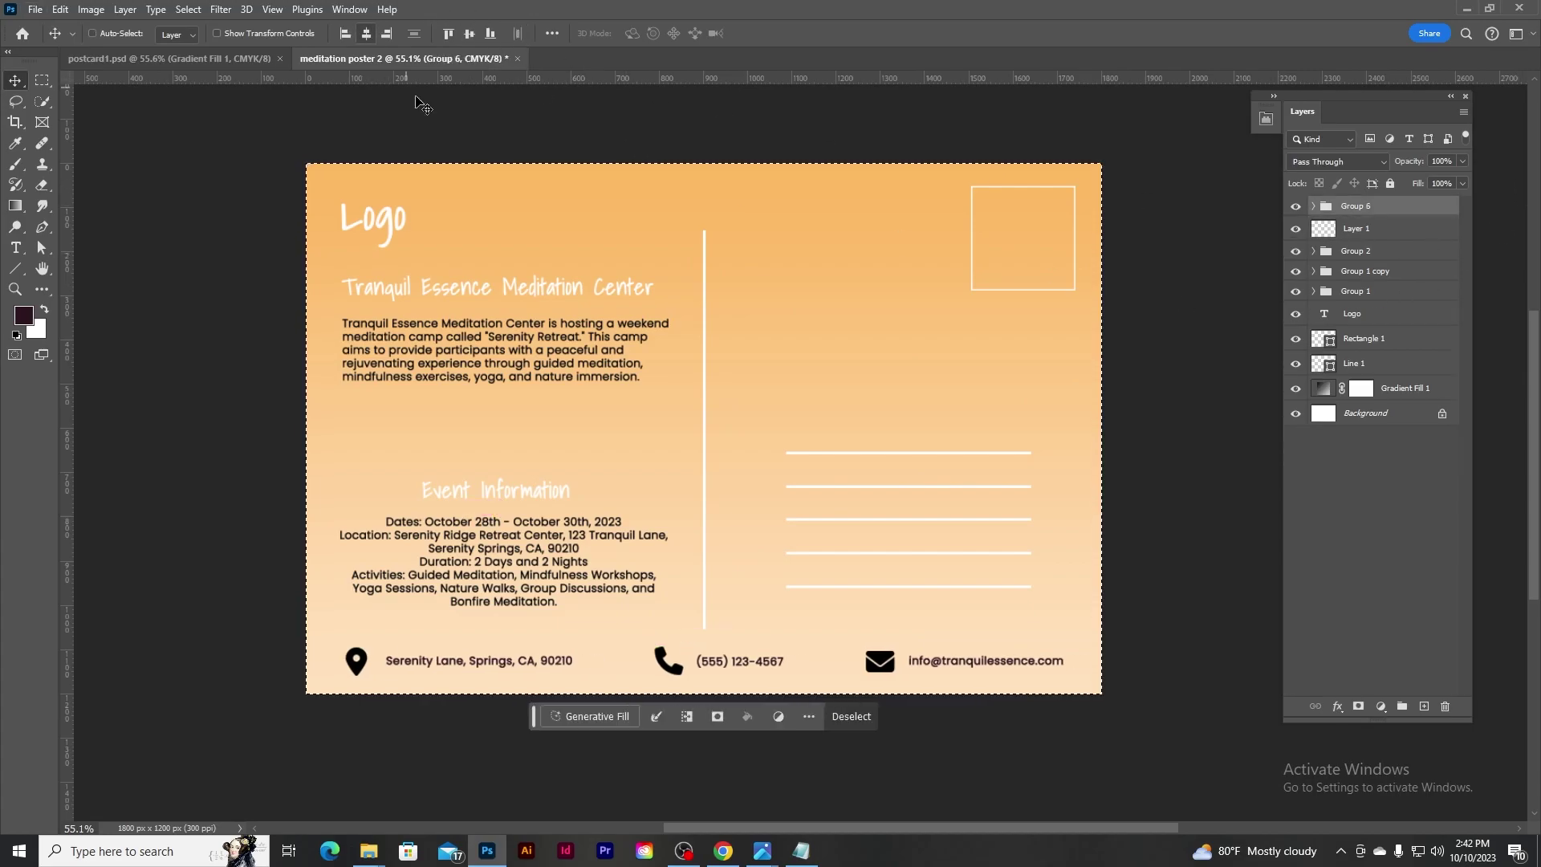
pyautogui.moveTo(755, 566); pyautogui.dragTo(726, 566)
pyautogui.scroll(5, 454, 598)
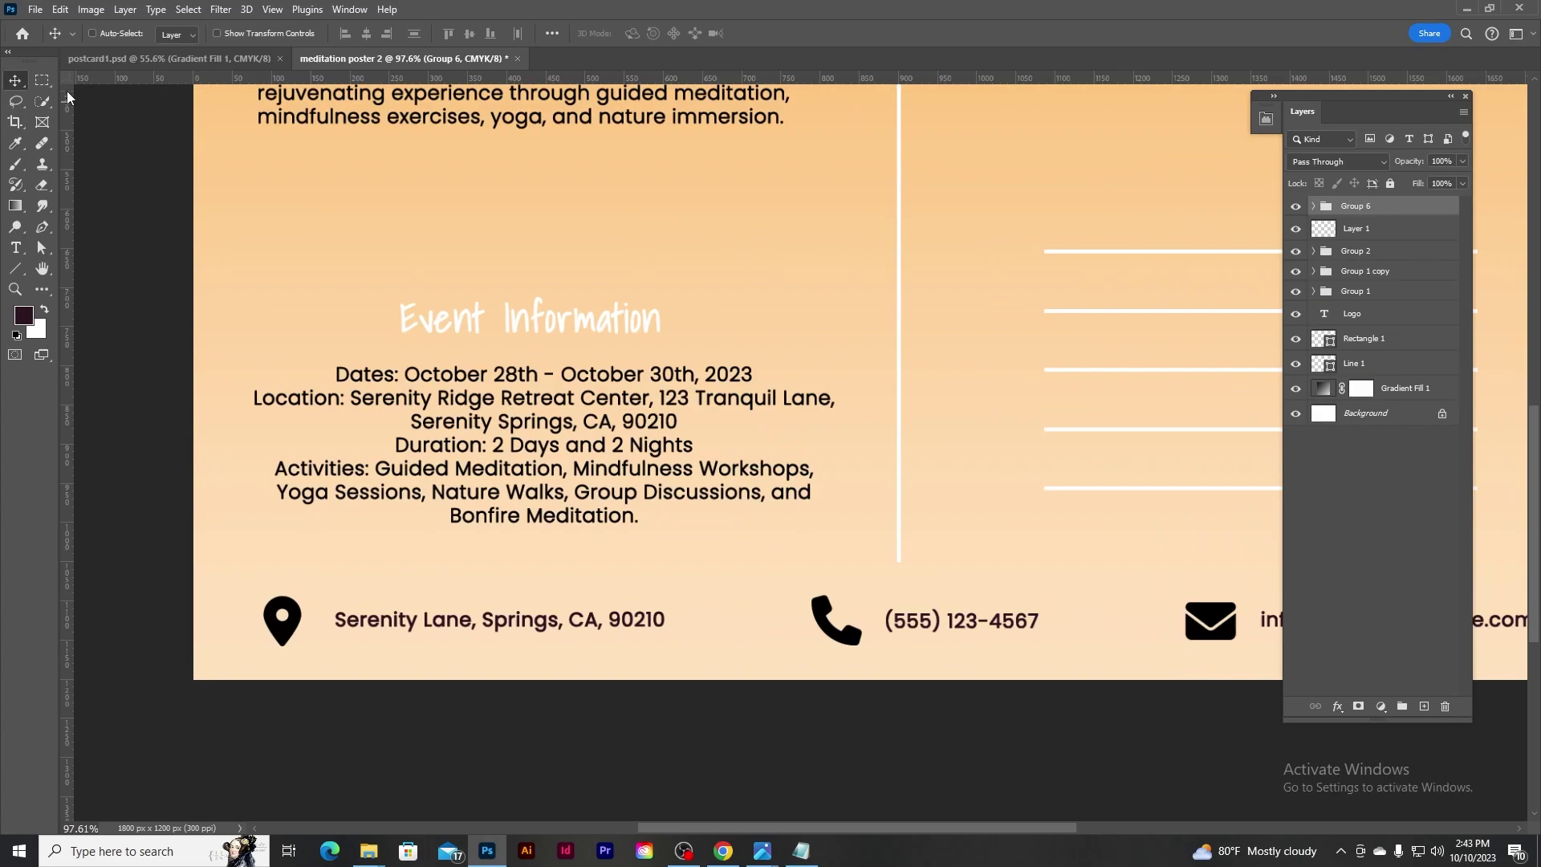
# Set a vertical guide beside the pin icon and nudge the address text left to it.
pyautogui.press('m')
pyautogui.moveTo(301, 608)
pyautogui.mouseDown()
pyautogui.moveTo(327, 637)
pyautogui.moveTo(1250, 623)
pyautogui.moveTo(314, 626)
pyautogui.mouseUp()
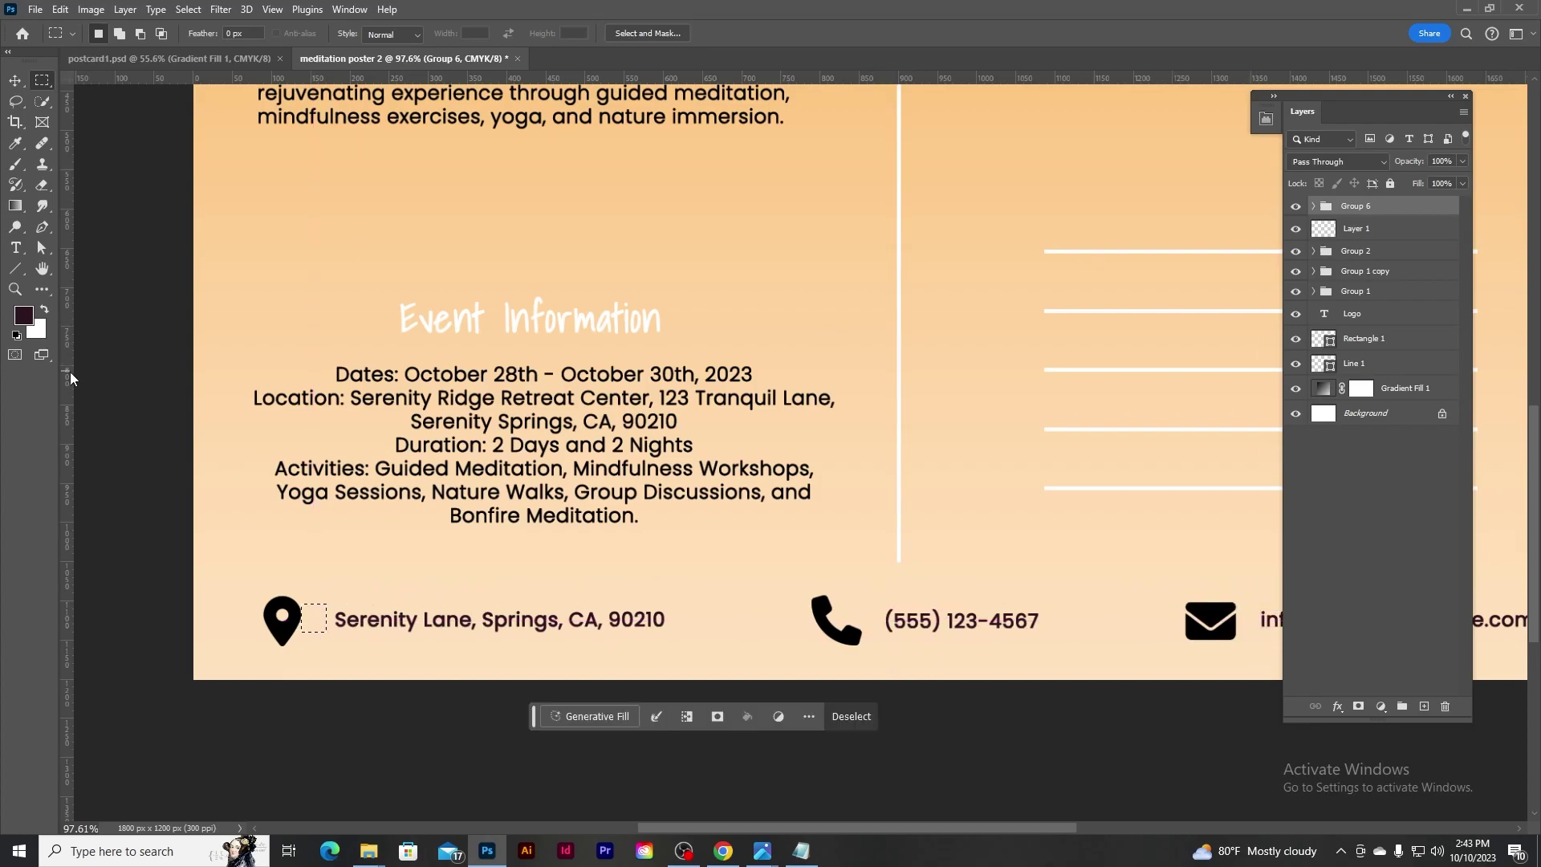
pyautogui.moveTo(71, 378); pyautogui.dragTo(327, 405)
pyautogui.click(969, 491)
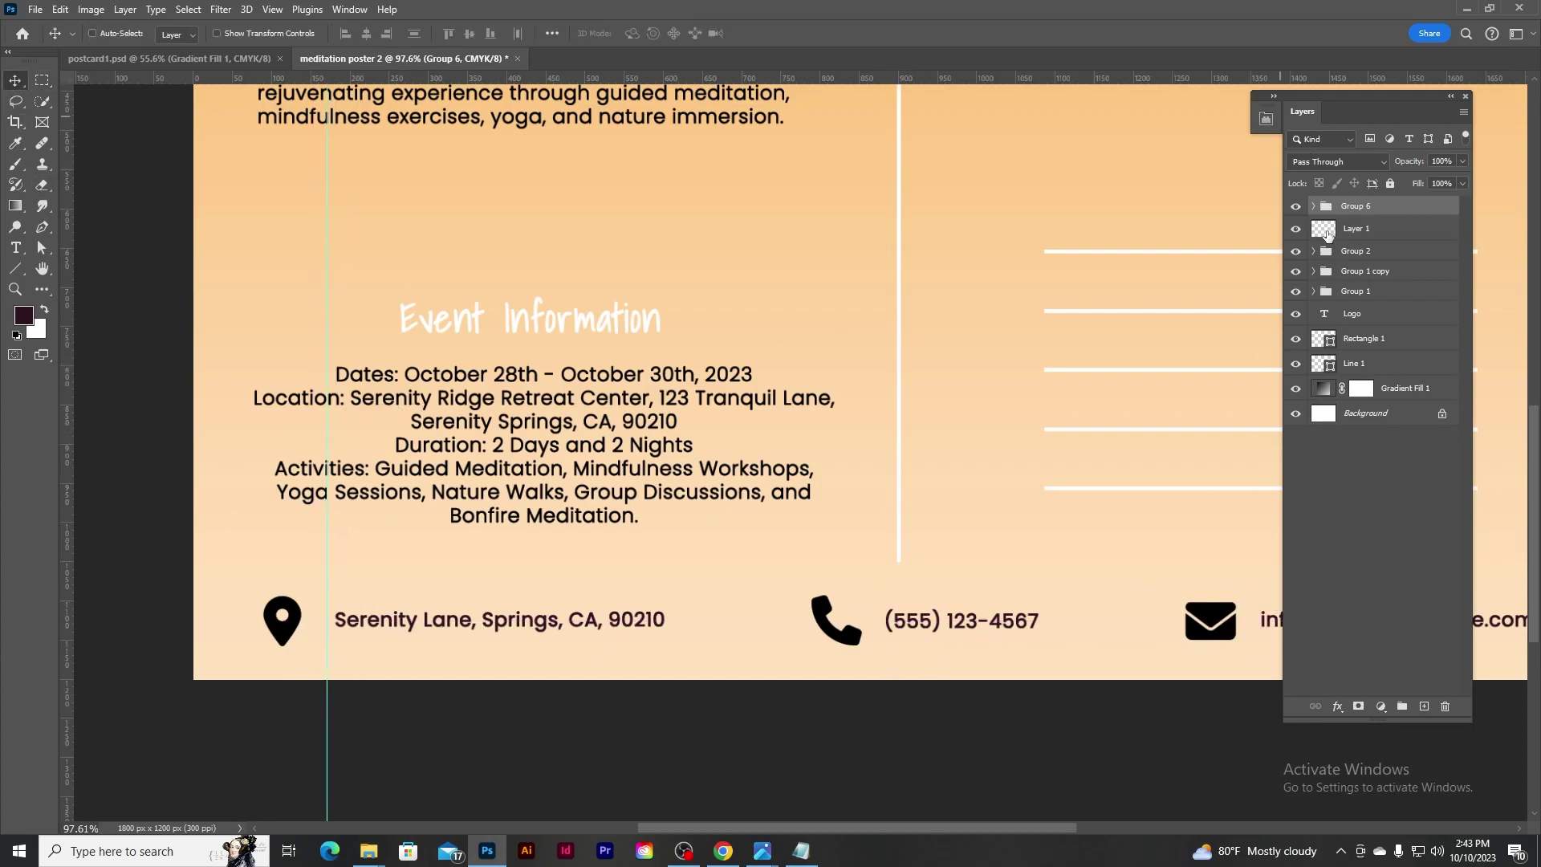
pyautogui.click(1313, 206)
pyautogui.click(1296, 266)
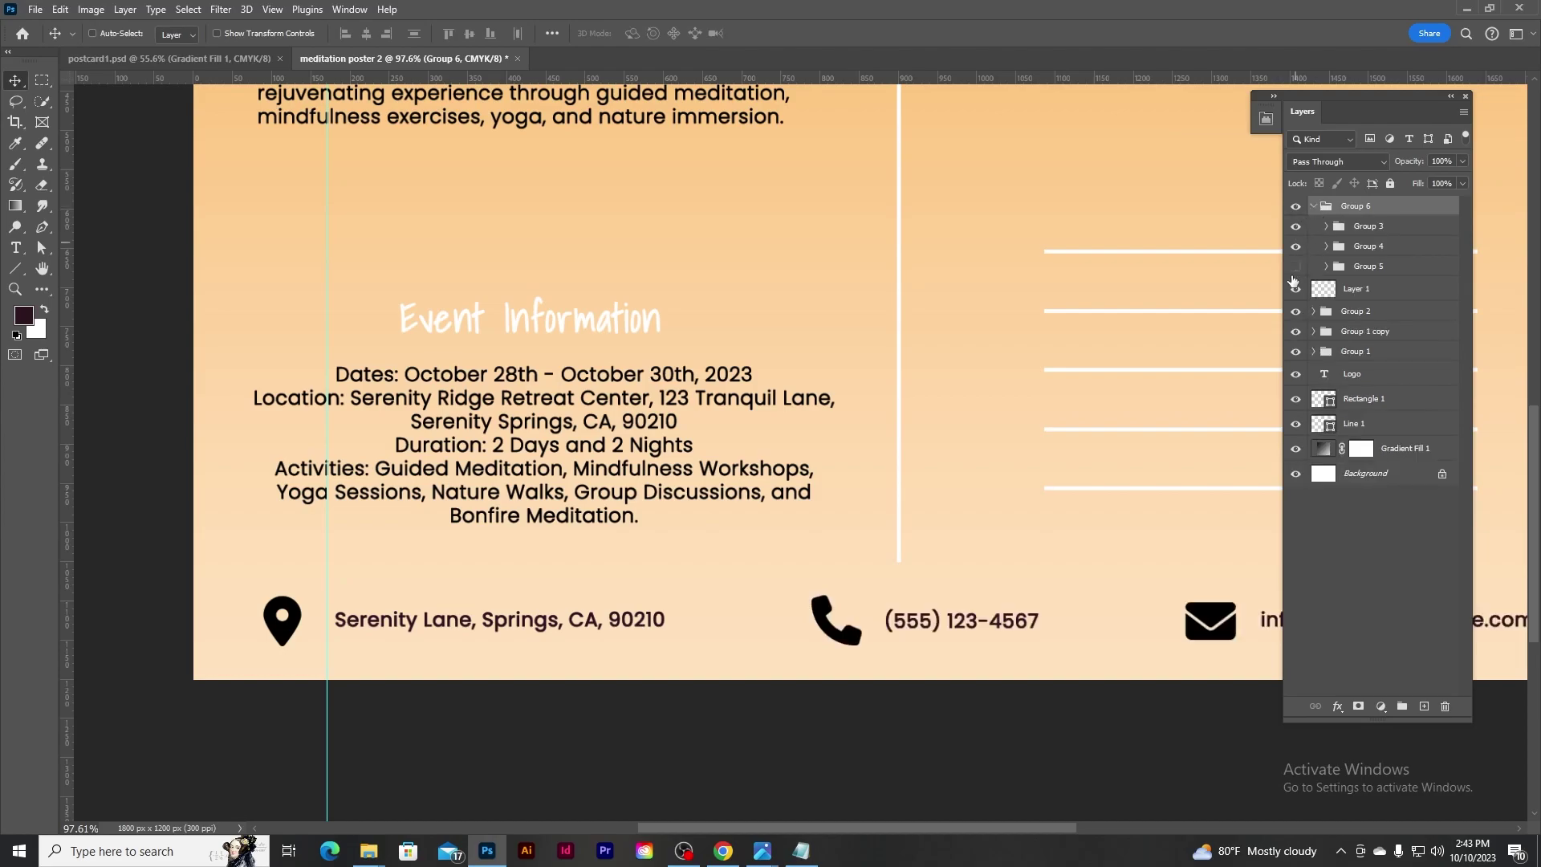
pyautogui.click(1326, 265)
pyautogui.click(1400, 289)
pyautogui.moveTo(538, 626); pyautogui.dragTo(530, 626)
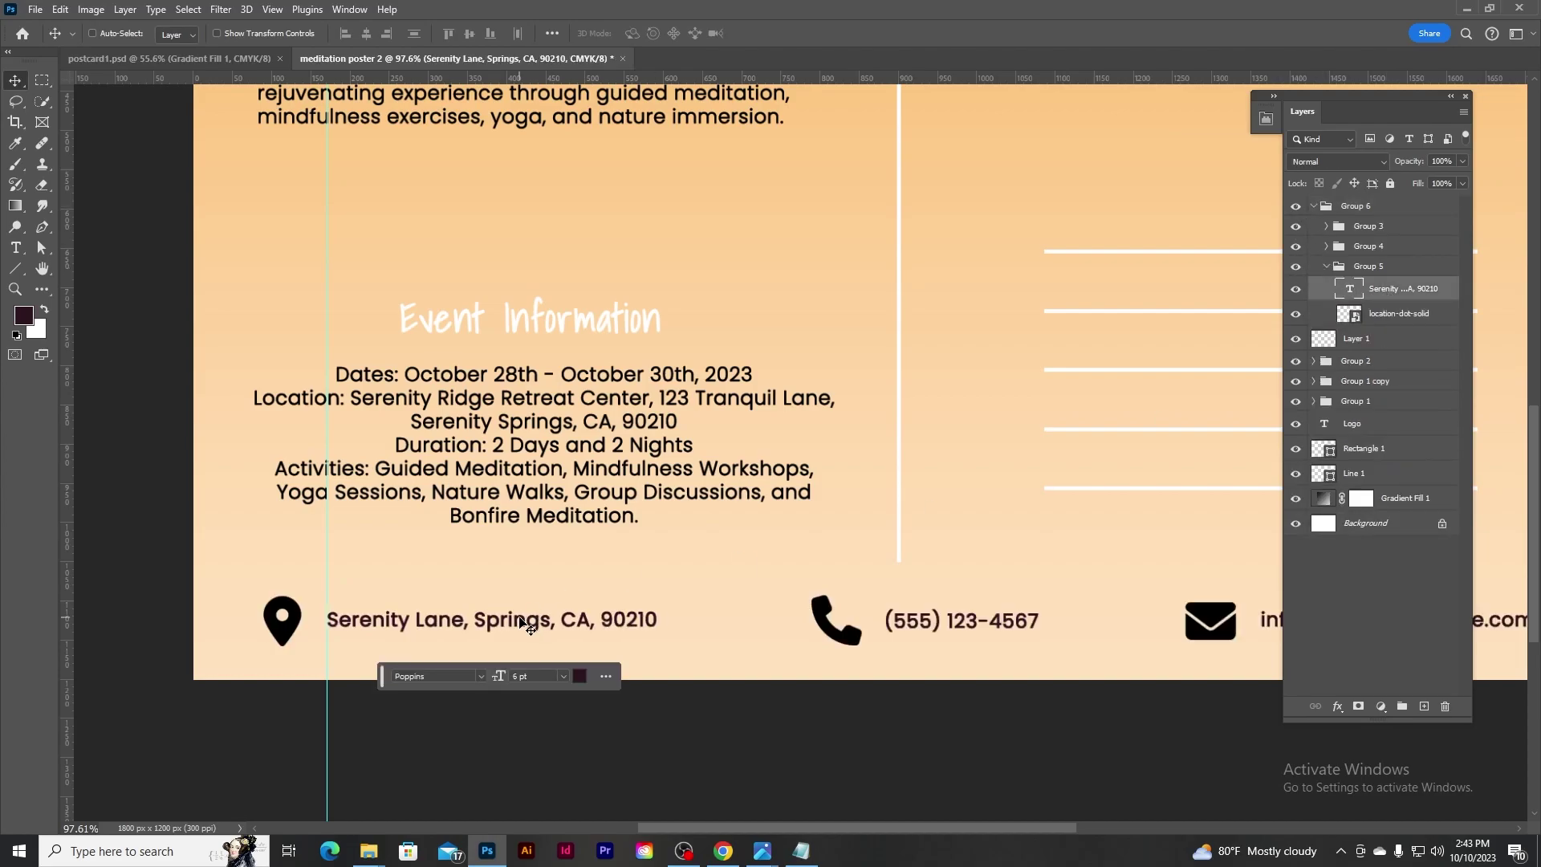
pyautogui.scroll(-5, 613, 504)
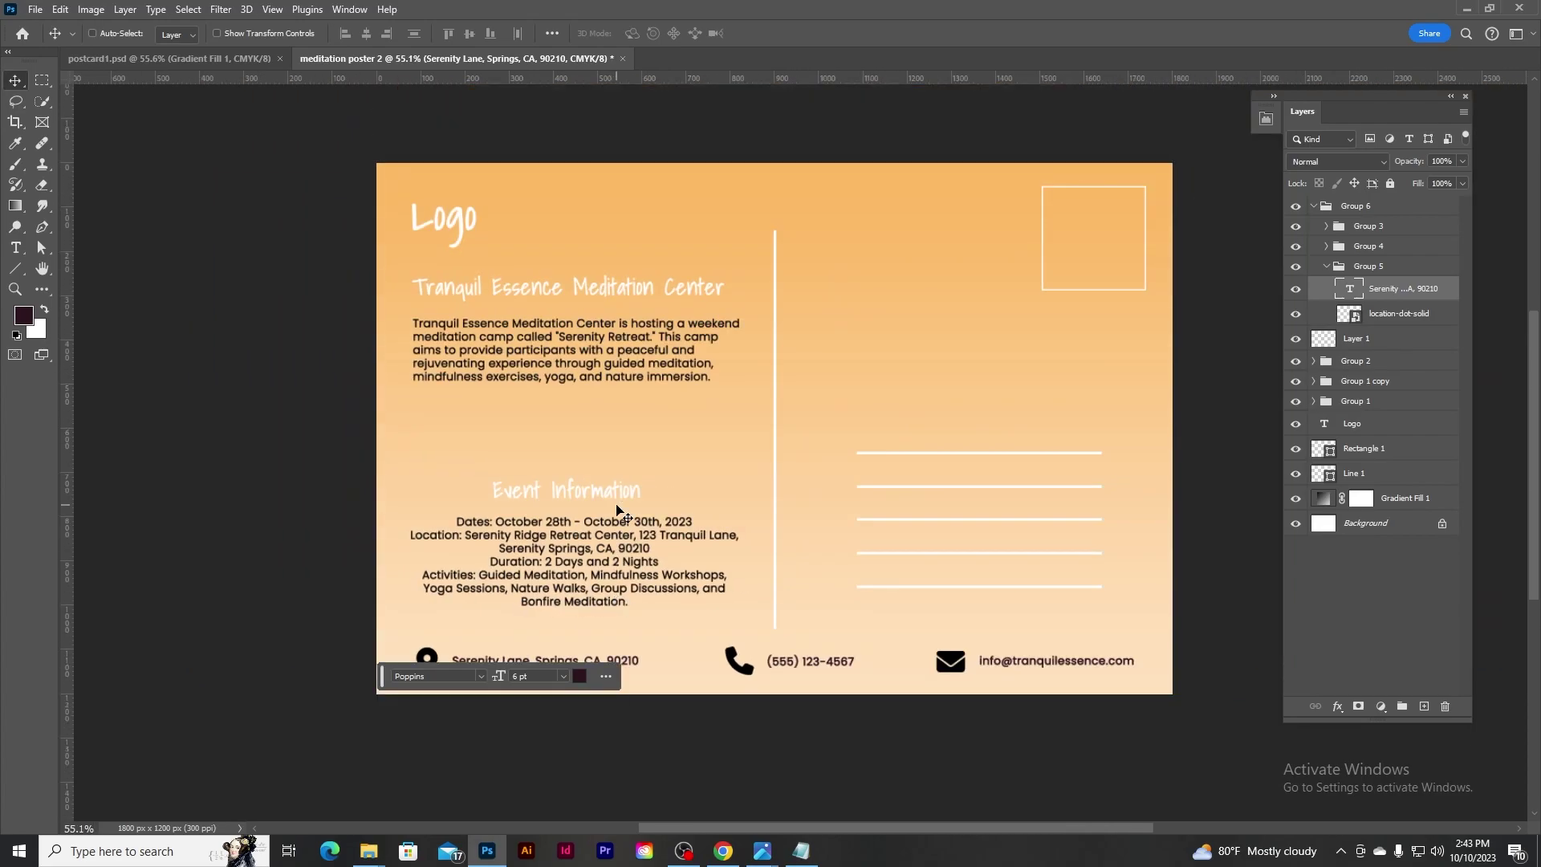
pyautogui.scroll(-1, 868, 392)
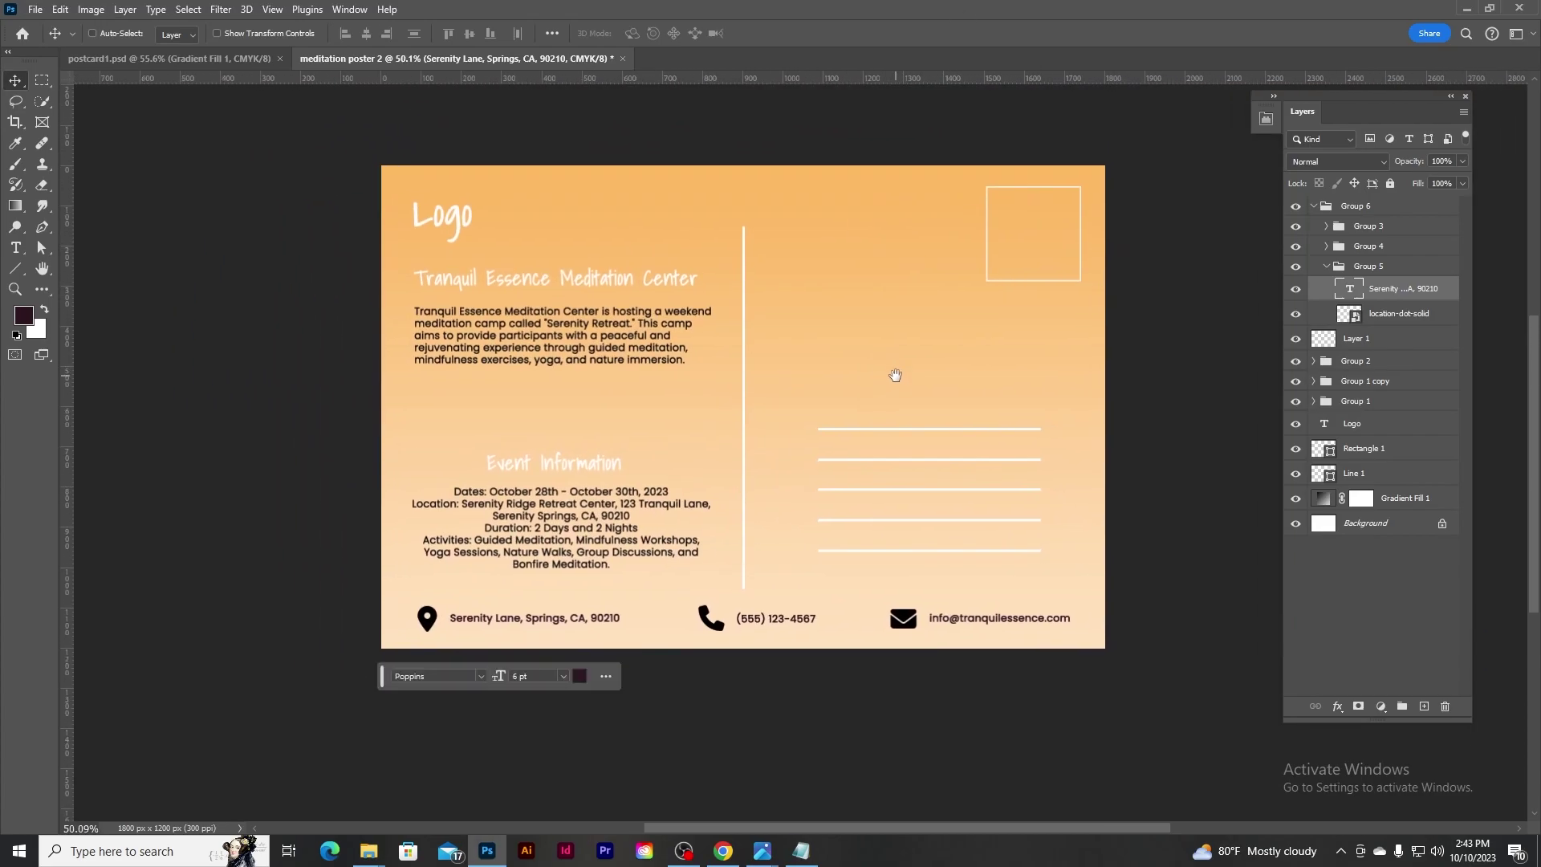
# Clear the existing canvas guides from the postcard.
pyautogui.click(271, 9)
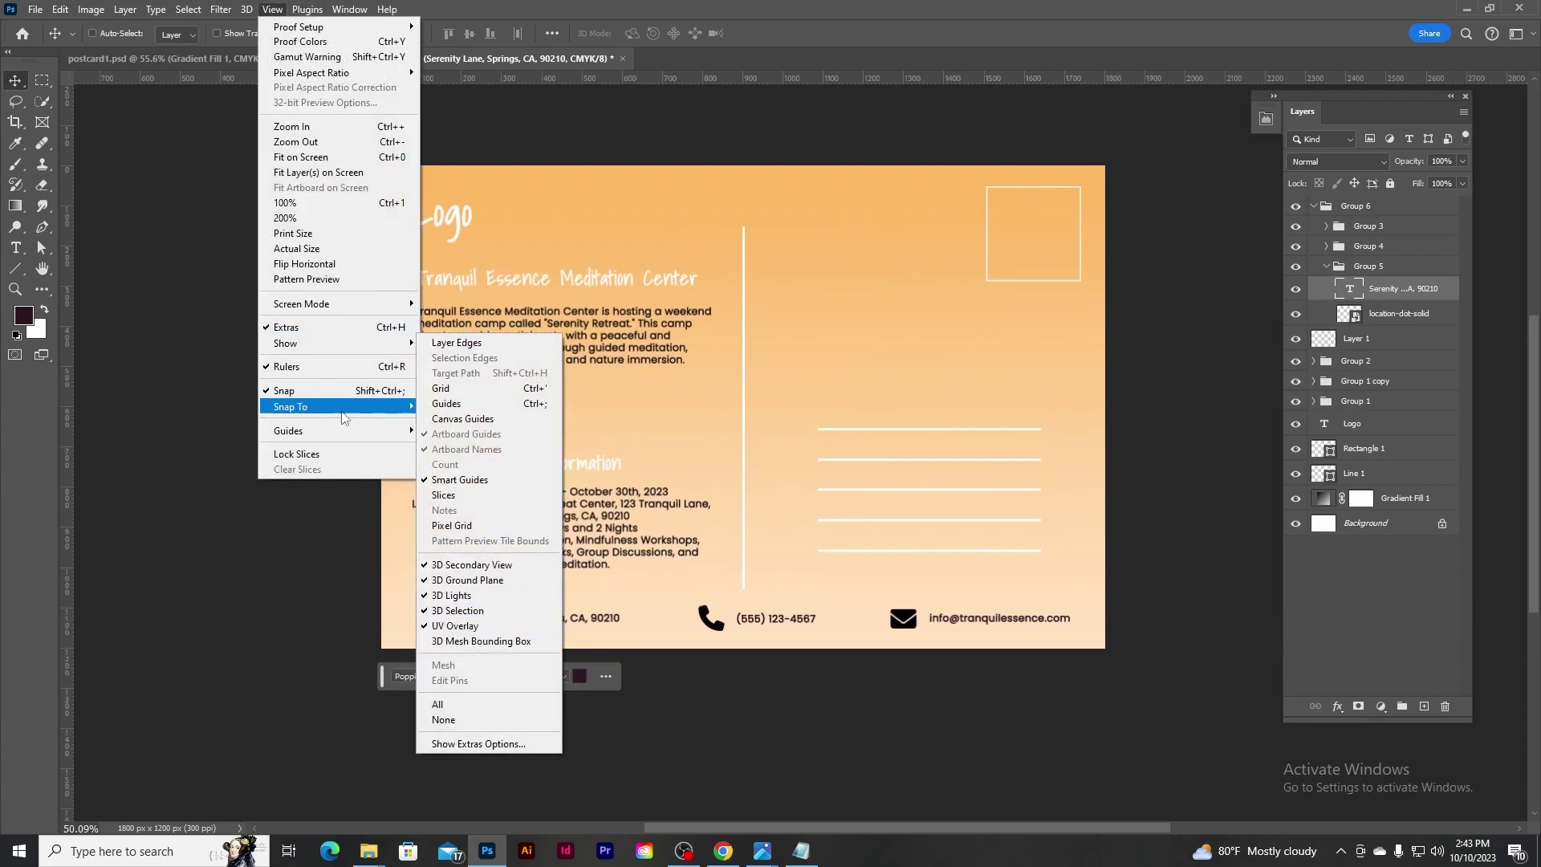
pyautogui.moveTo(289, 430)
pyautogui.click(481, 536)
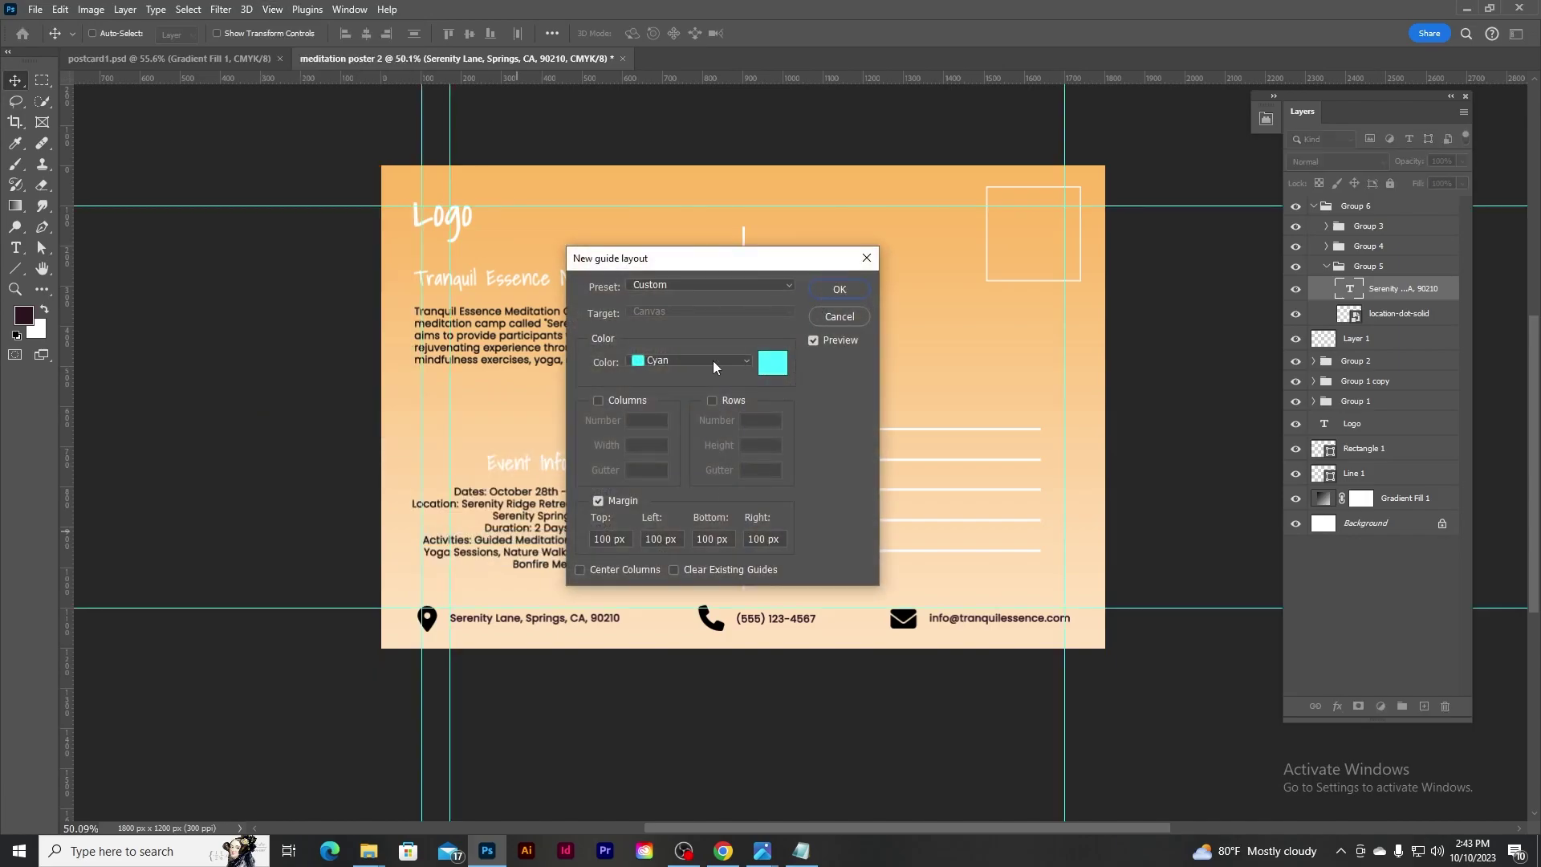
pyautogui.click(851, 288)
pyautogui.click(271, 9)
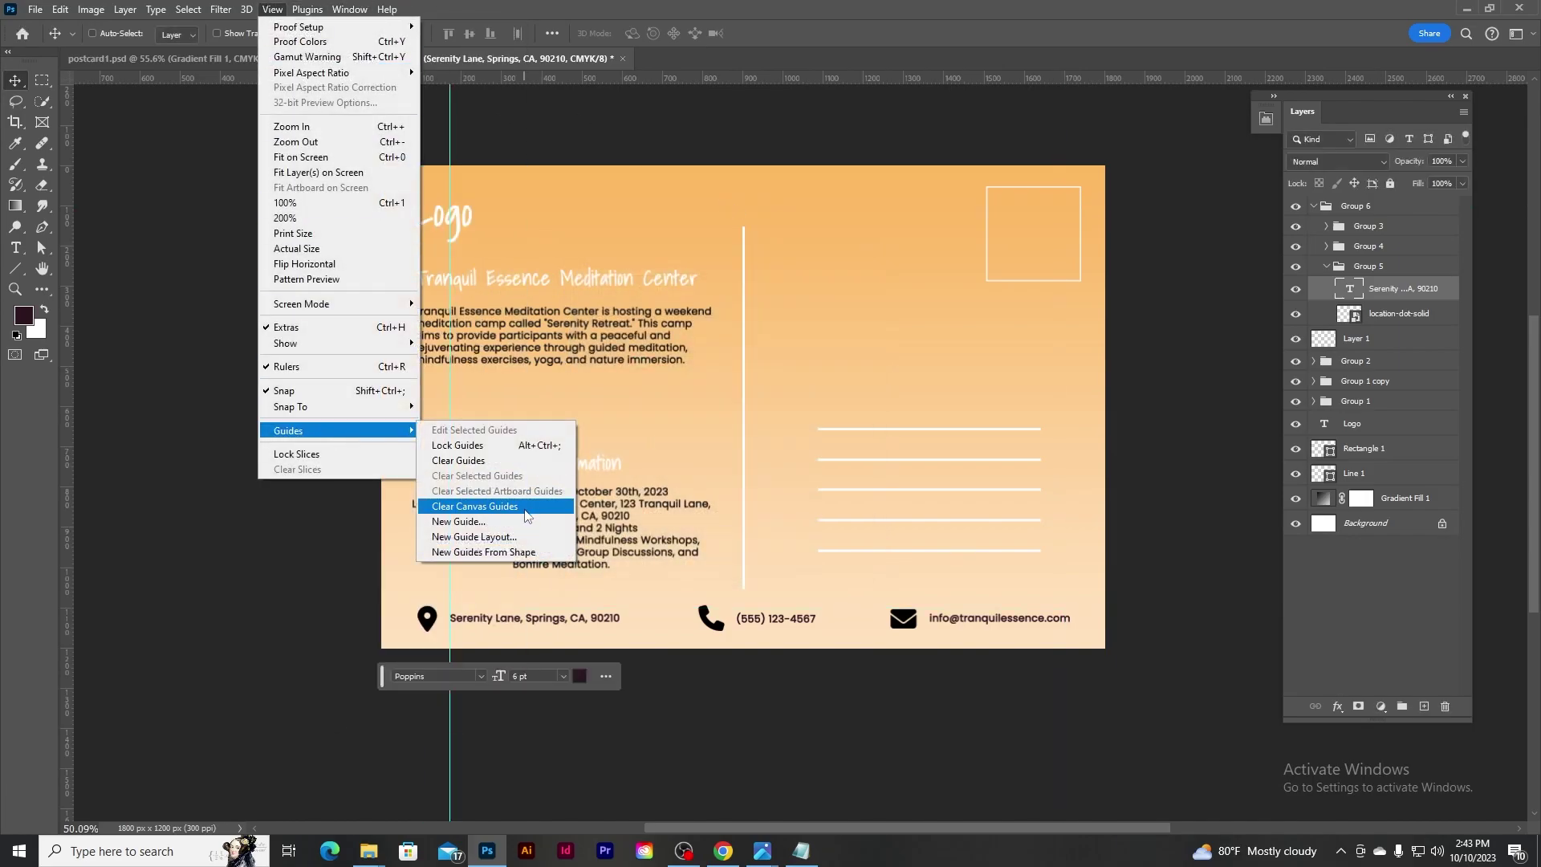
pyautogui.click(518, 513)
# Create a new guide layout with 50 px top, left, bottom and right margins.
pyautogui.click(272, 9)
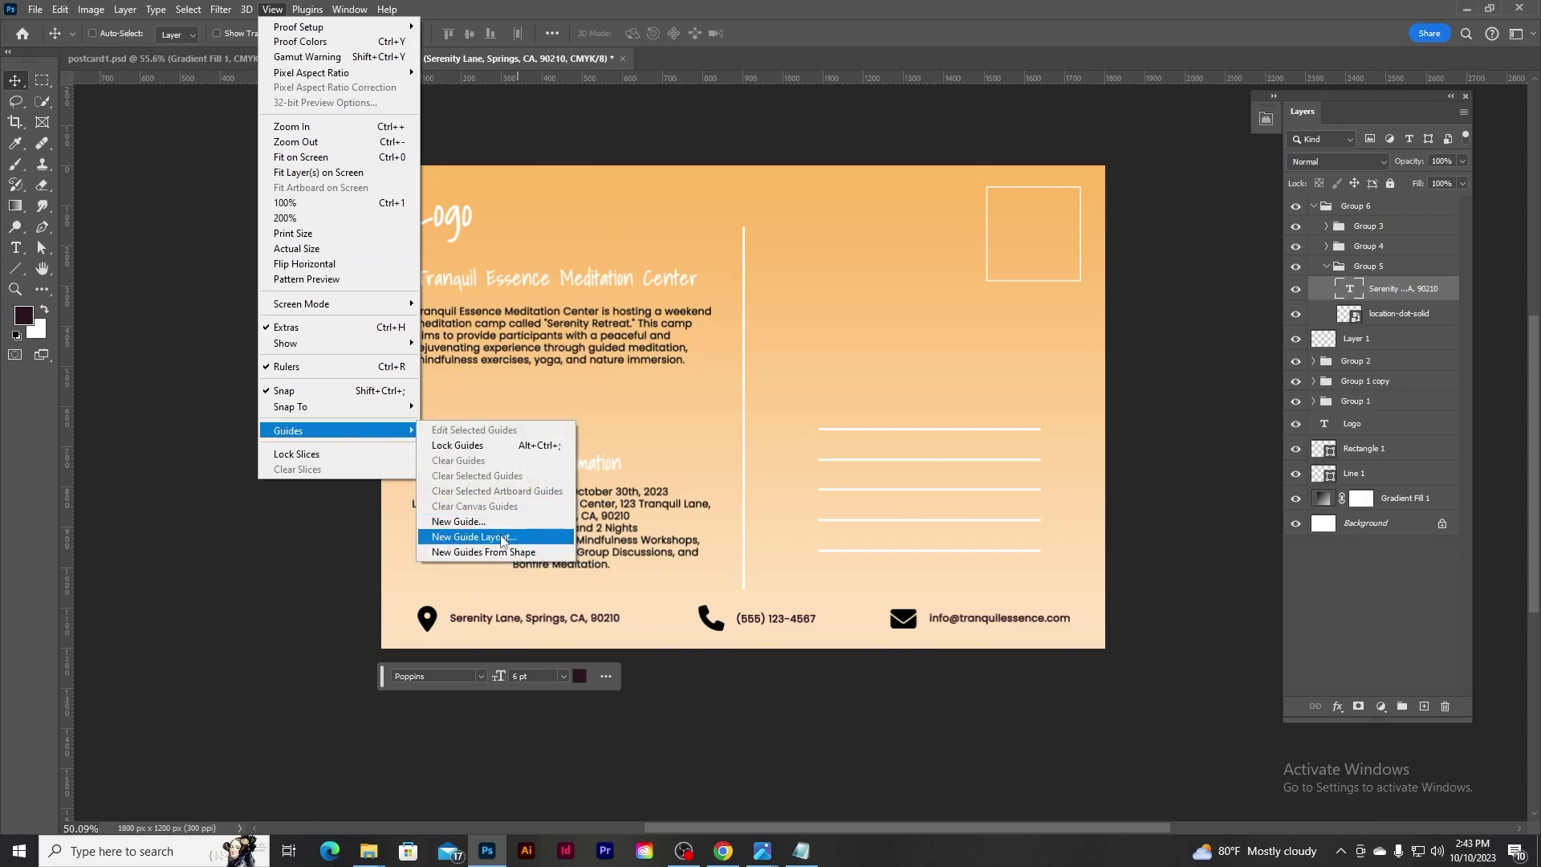
pyautogui.click(482, 536)
pyautogui.doubleClick(604, 539)
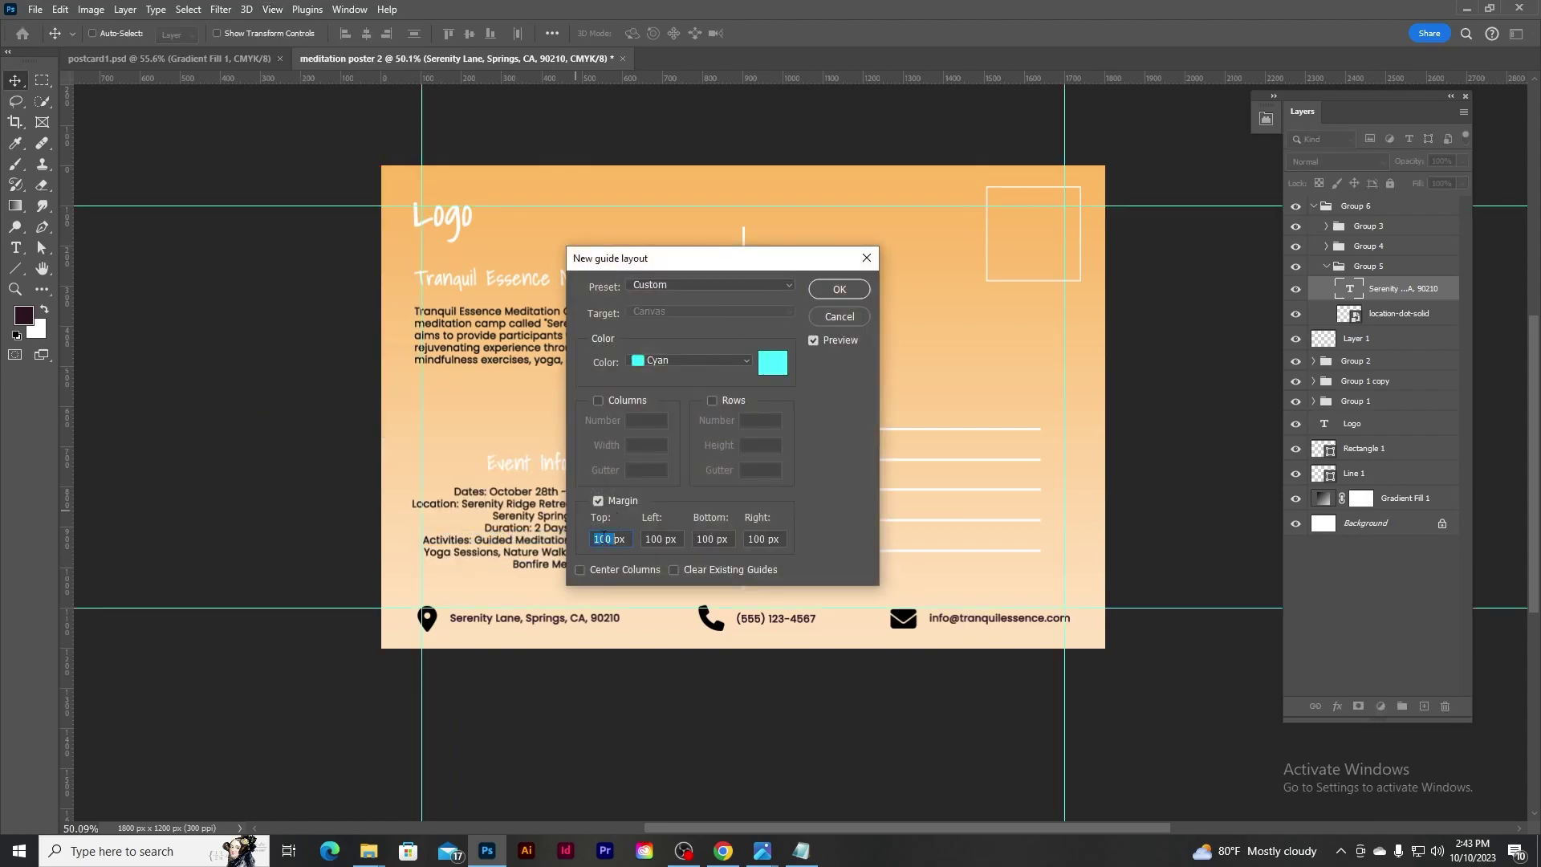
pyautogui.write('50')
pyautogui.press('Tab')
pyautogui.write('50')
pyautogui.press('Tab')
pyautogui.write('50')
pyautogui.press('Tab')
pyautogui.write('50')
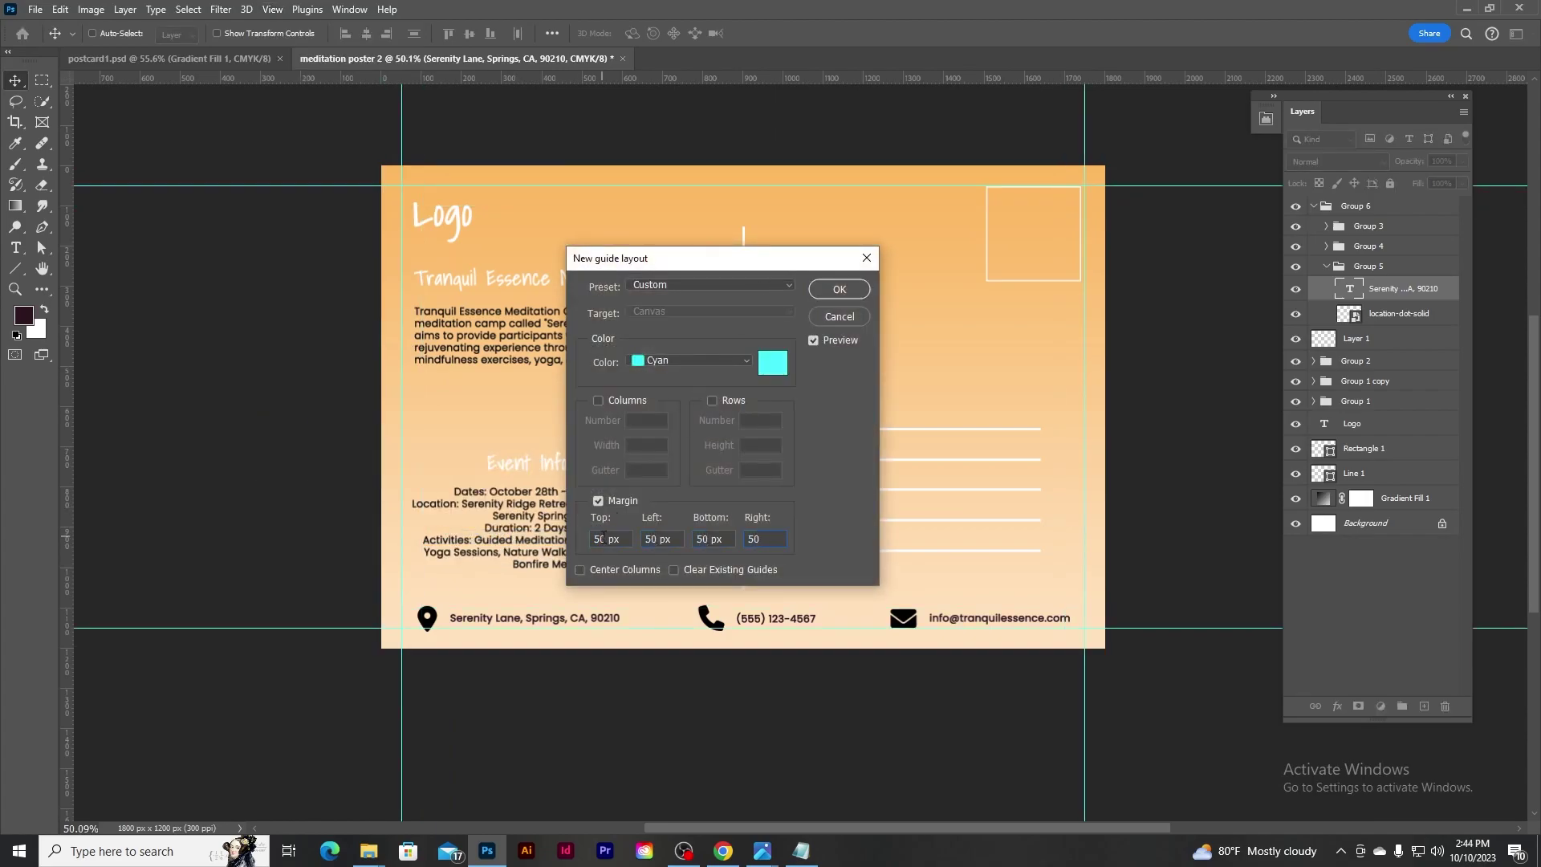
pyautogui.click(835, 289)
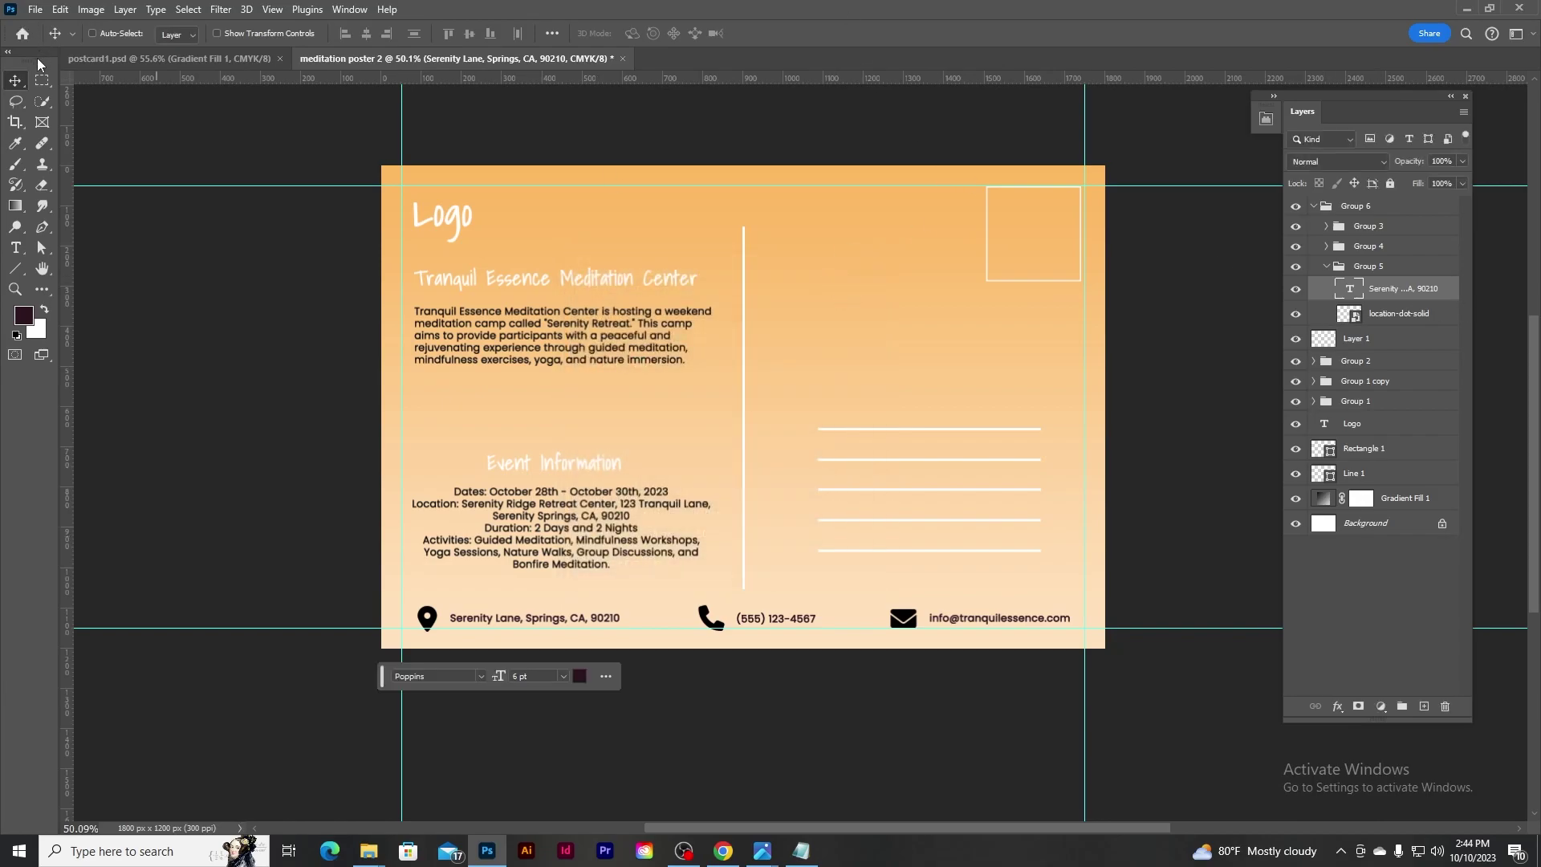
# Move the Logo text up and to the left.
pyautogui.click(1350, 449)
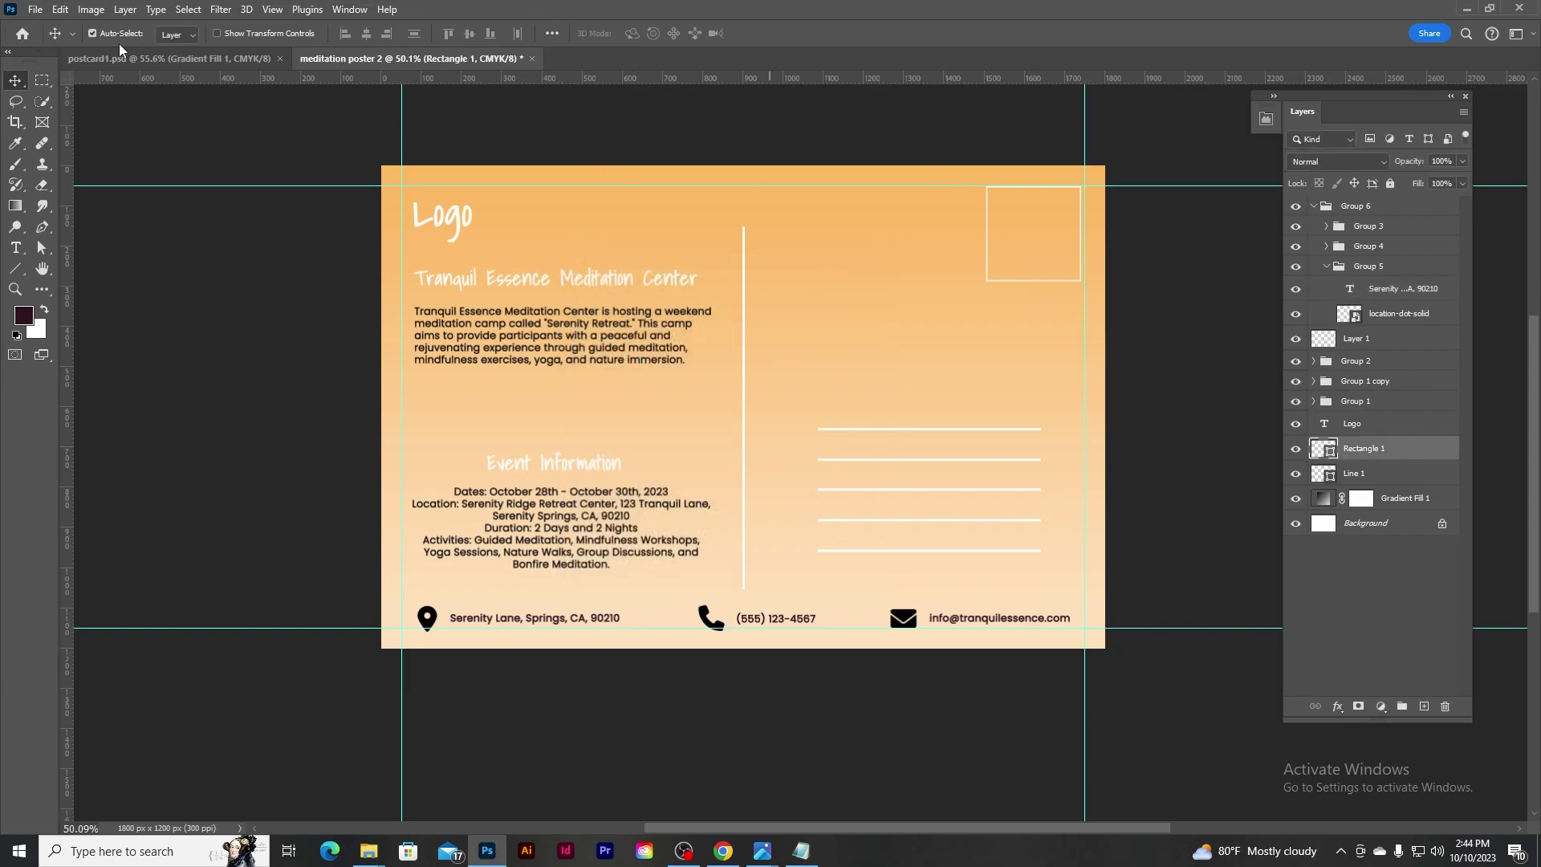
pyautogui.scroll(1, 1126, 342)
pyautogui.scroll(1, 1003, 297)
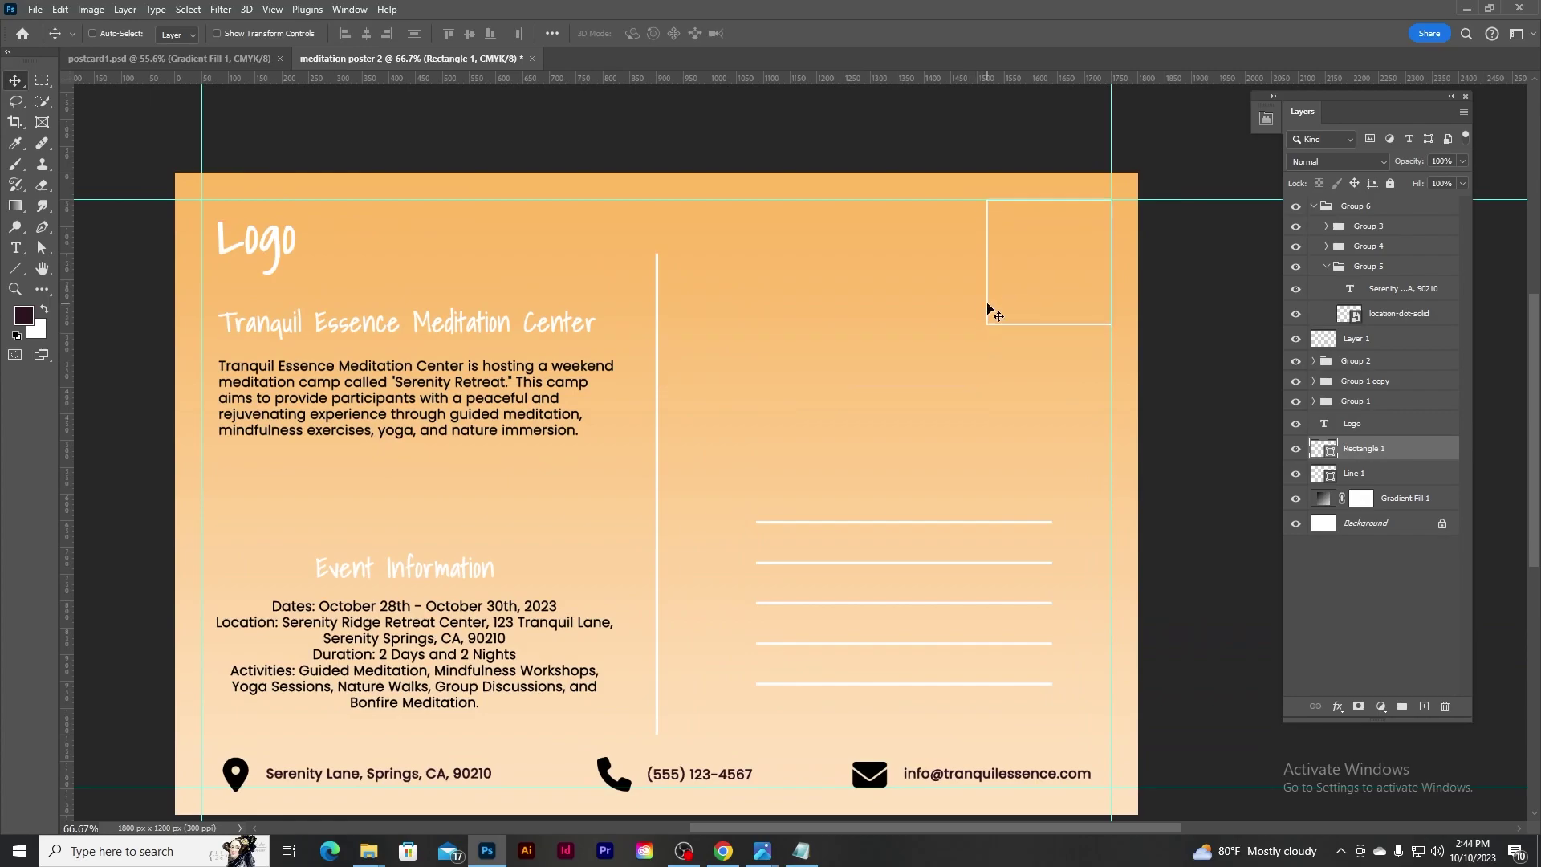
pyautogui.scroll(-2, 624, 337)
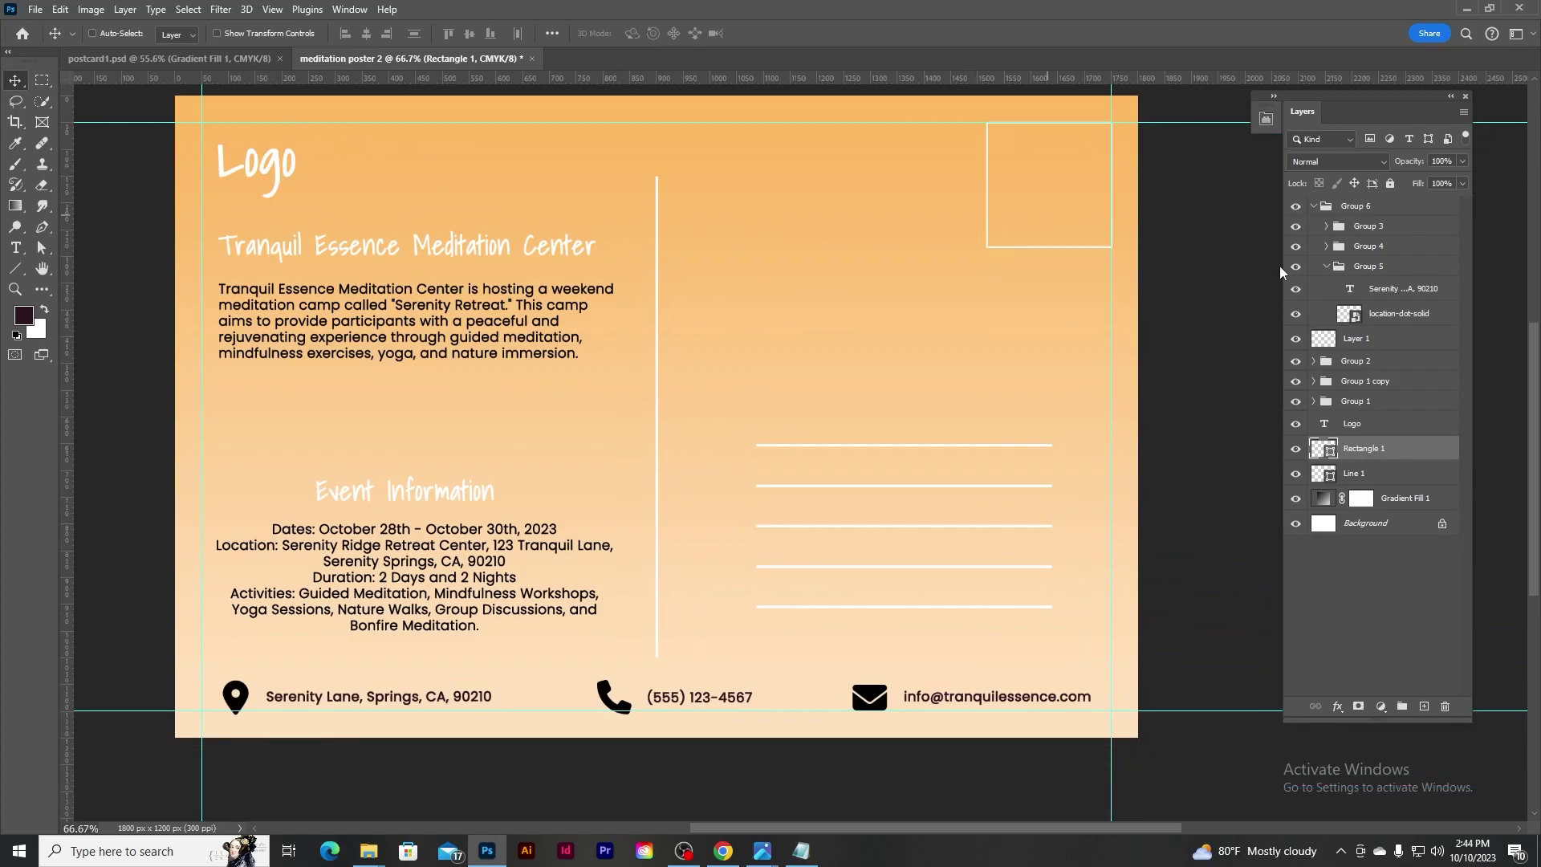
pyautogui.click(1357, 424)
pyautogui.moveTo(285, 169); pyautogui.dragTo(277, 155)
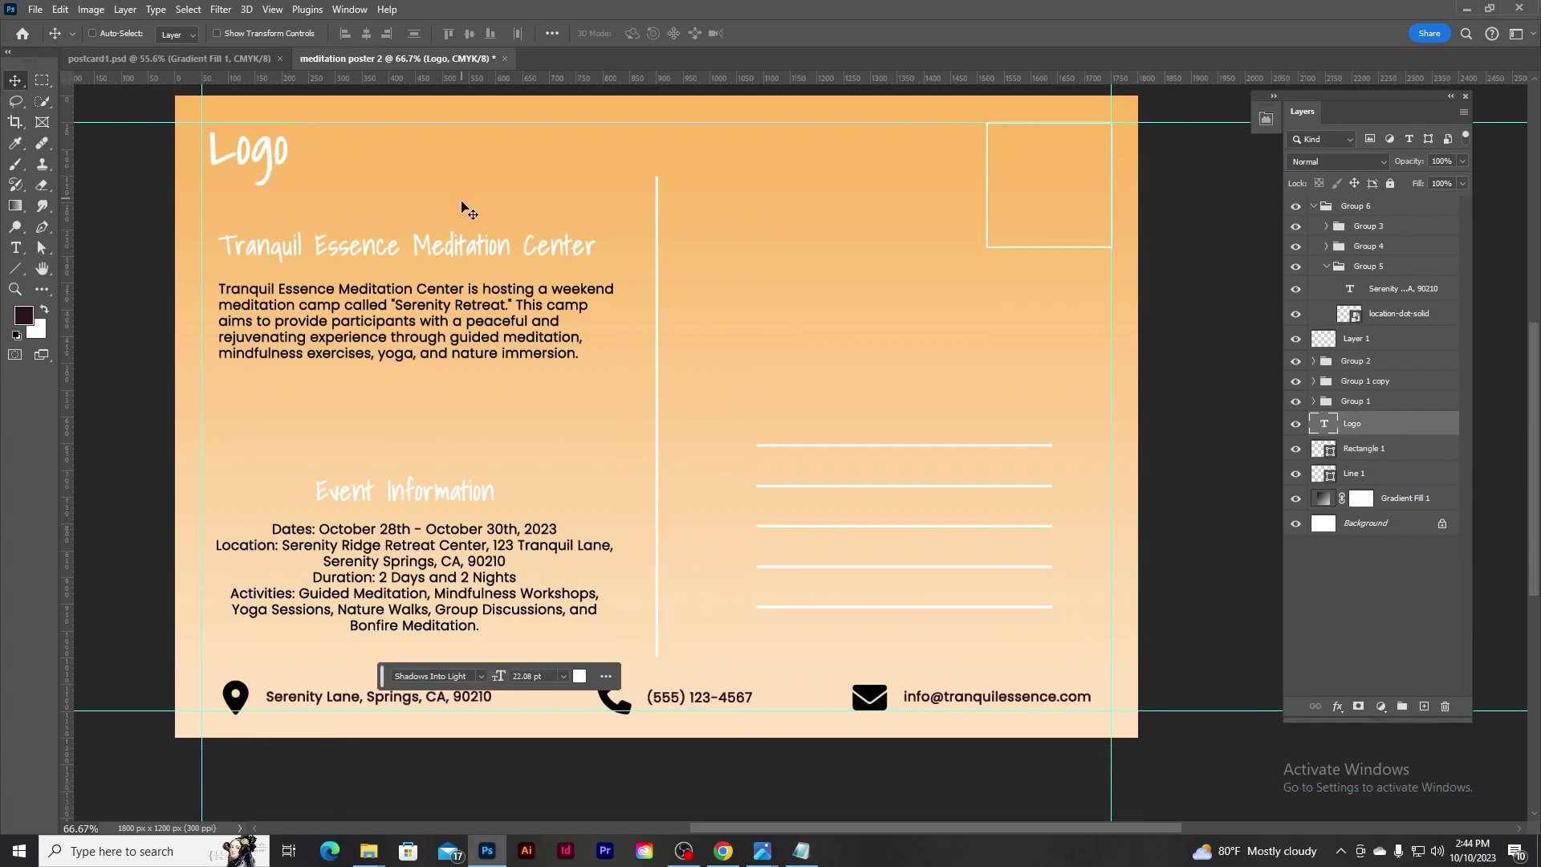
# Shift the title and description group slightly up and to the left.
pyautogui.click(1301, 403)
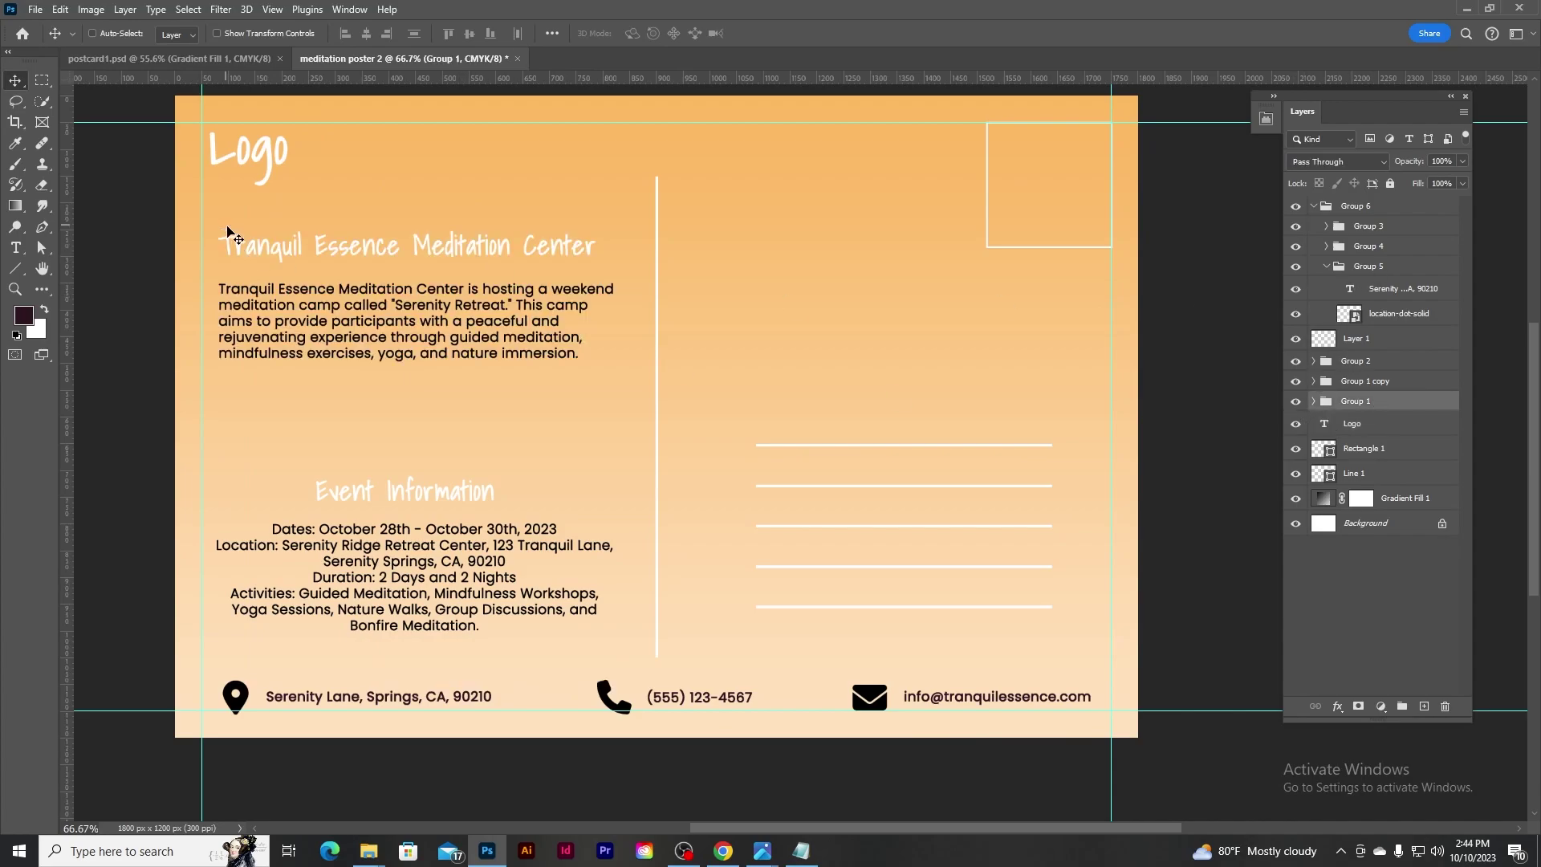
pyautogui.moveTo(287, 254); pyautogui.dragTo(270, 248)
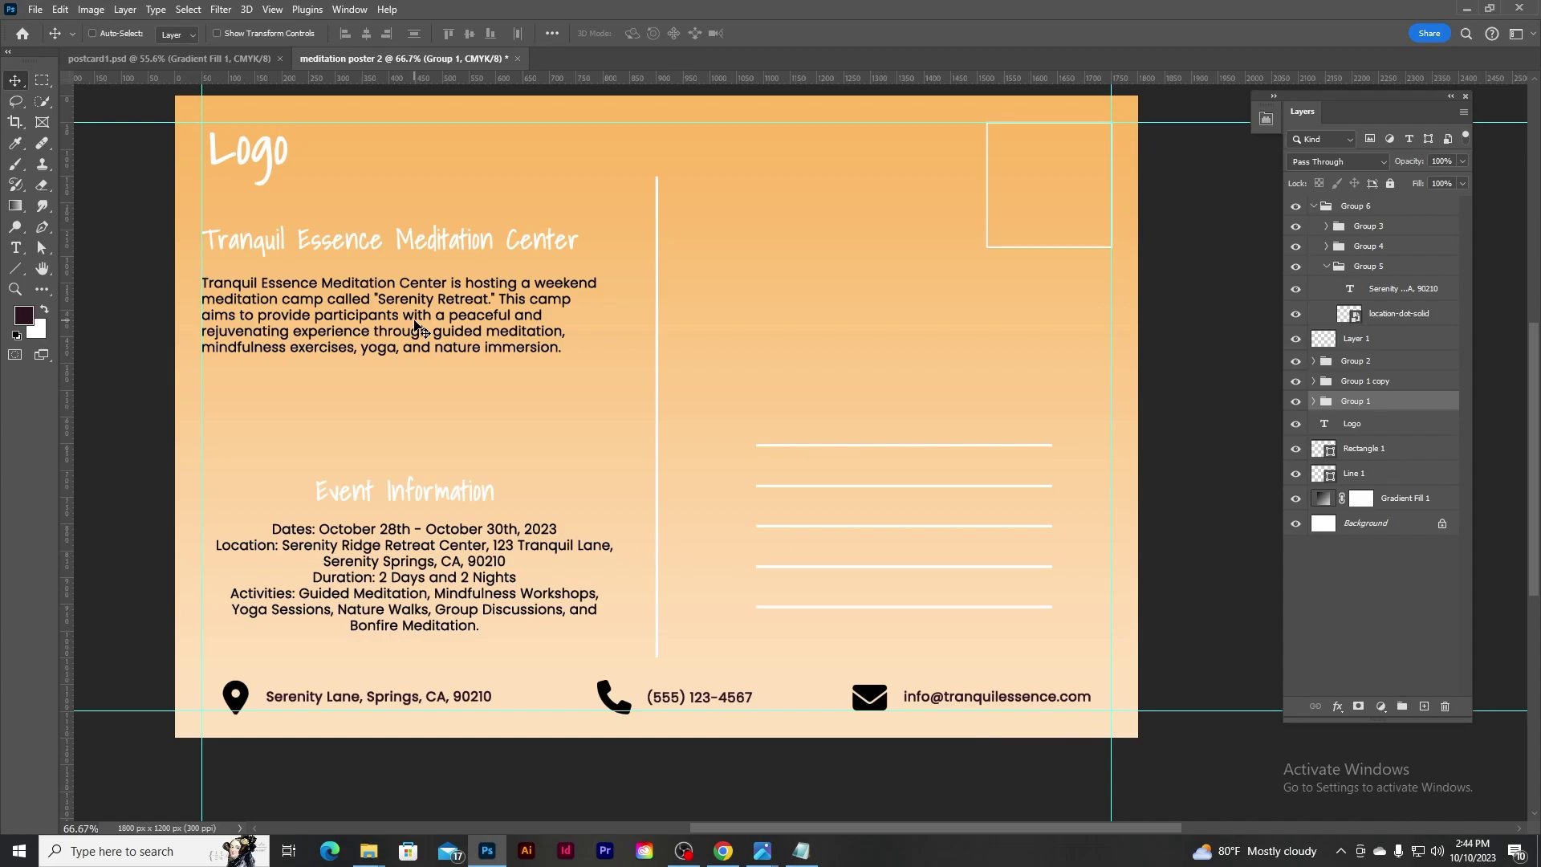
pyautogui.scroll(-1, 416, 325)
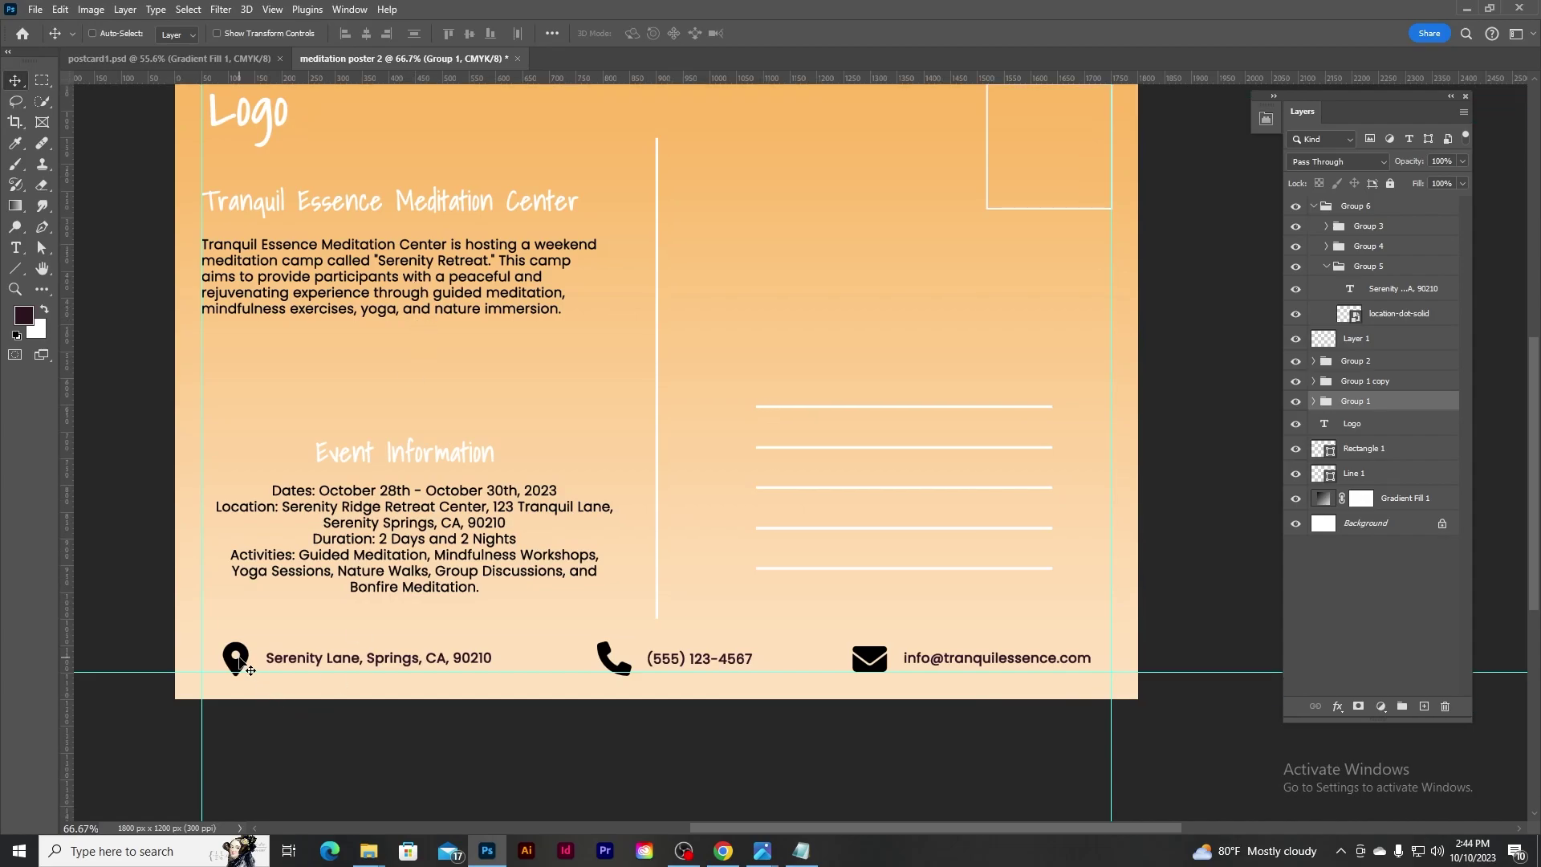
pyautogui.click(1356, 206)
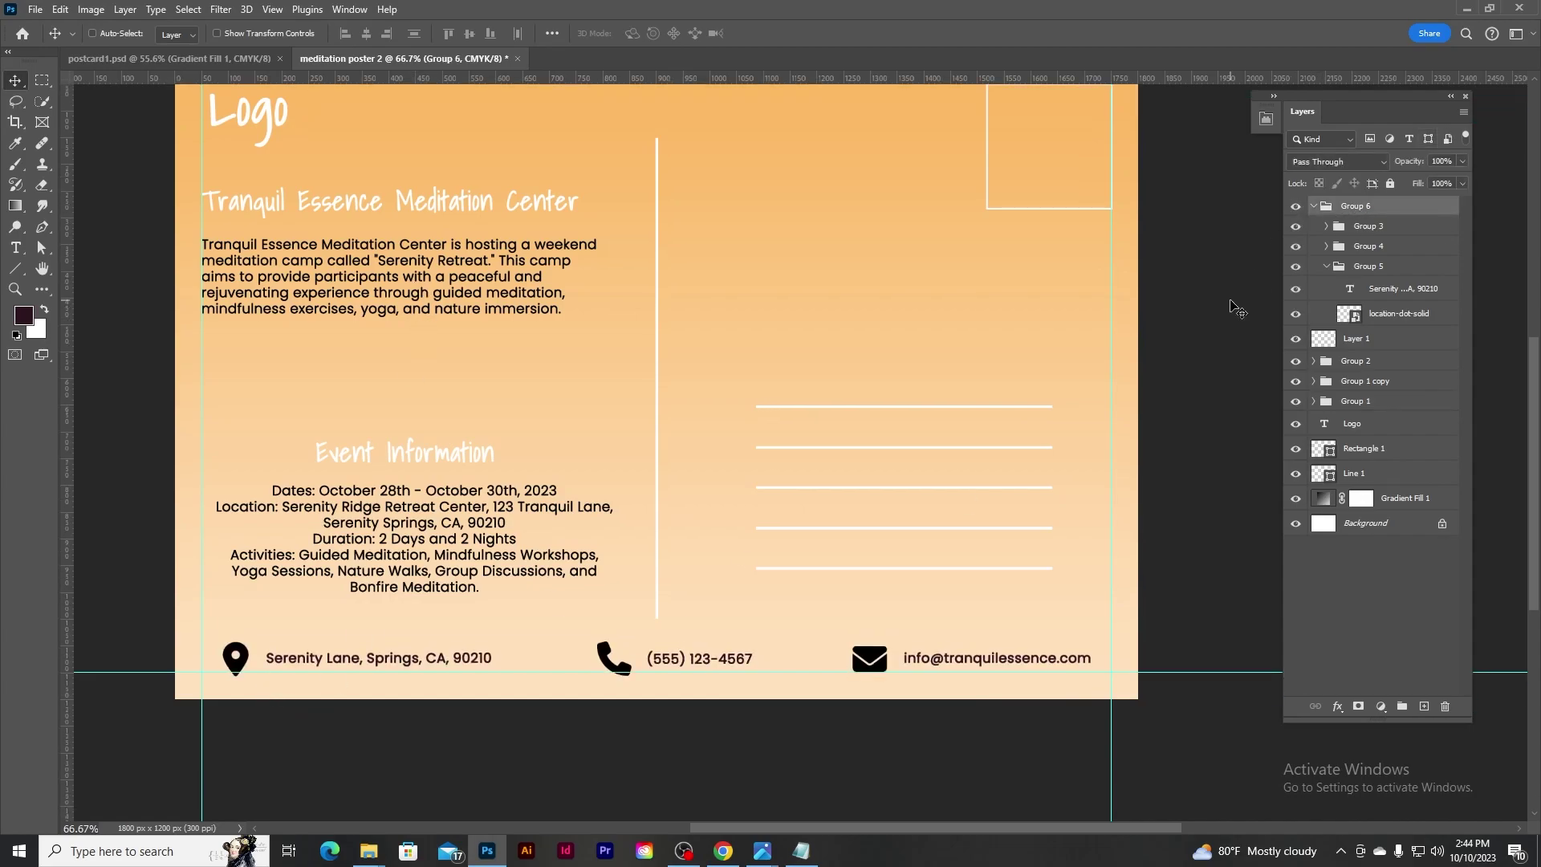
pyautogui.scroll(-2, 569, 382)
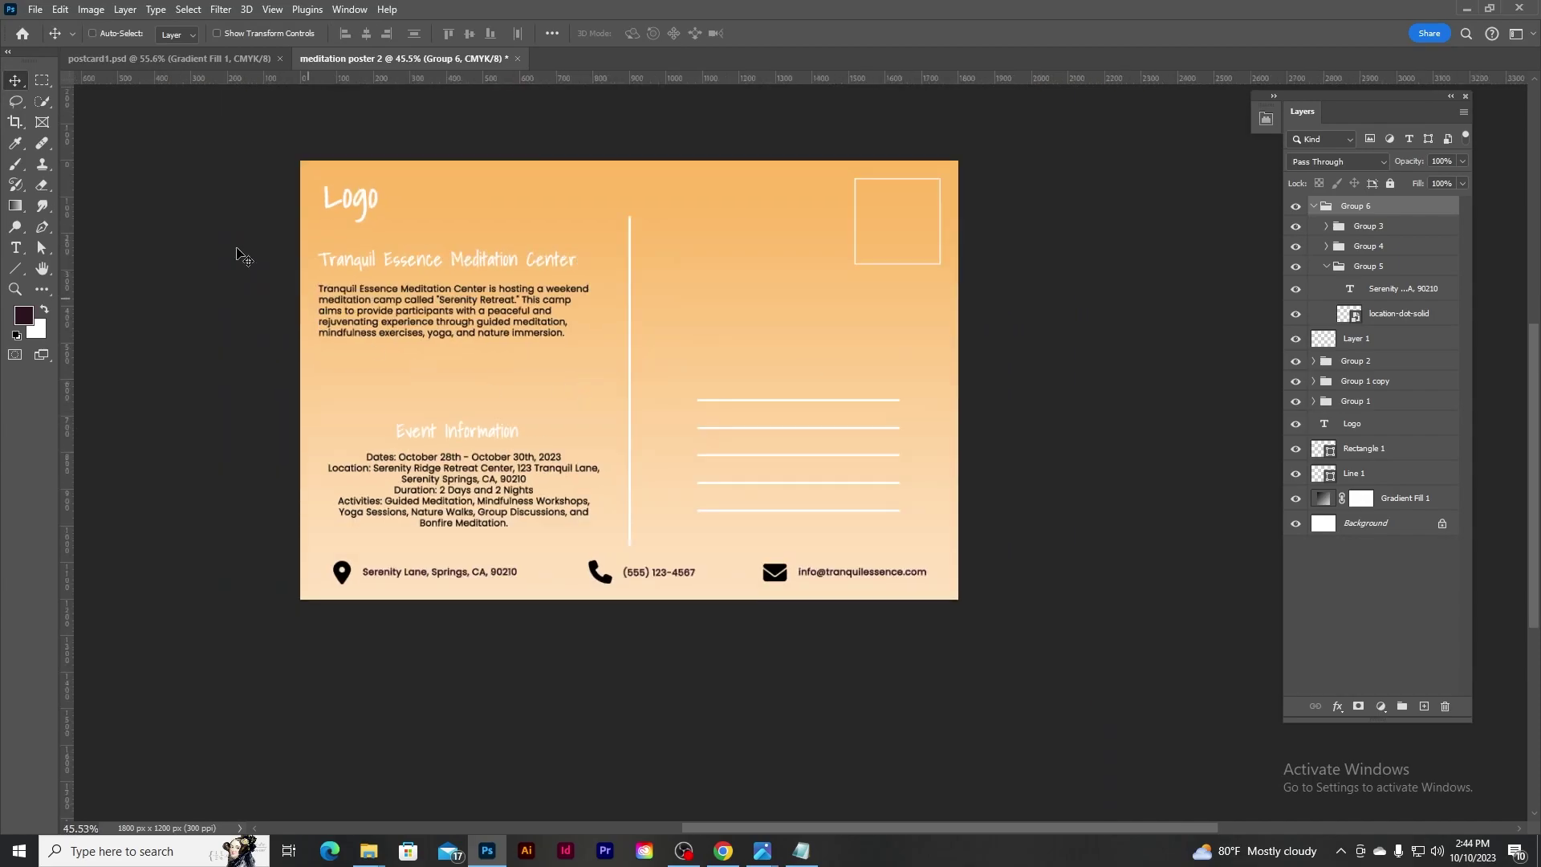
# Check the lower-left quarter with a temporary selection, then bring up the postcard1.psd artwork.
pyautogui.click(42, 84)
pyautogui.moveTo(302, 398); pyautogui.dragTo(629, 652)
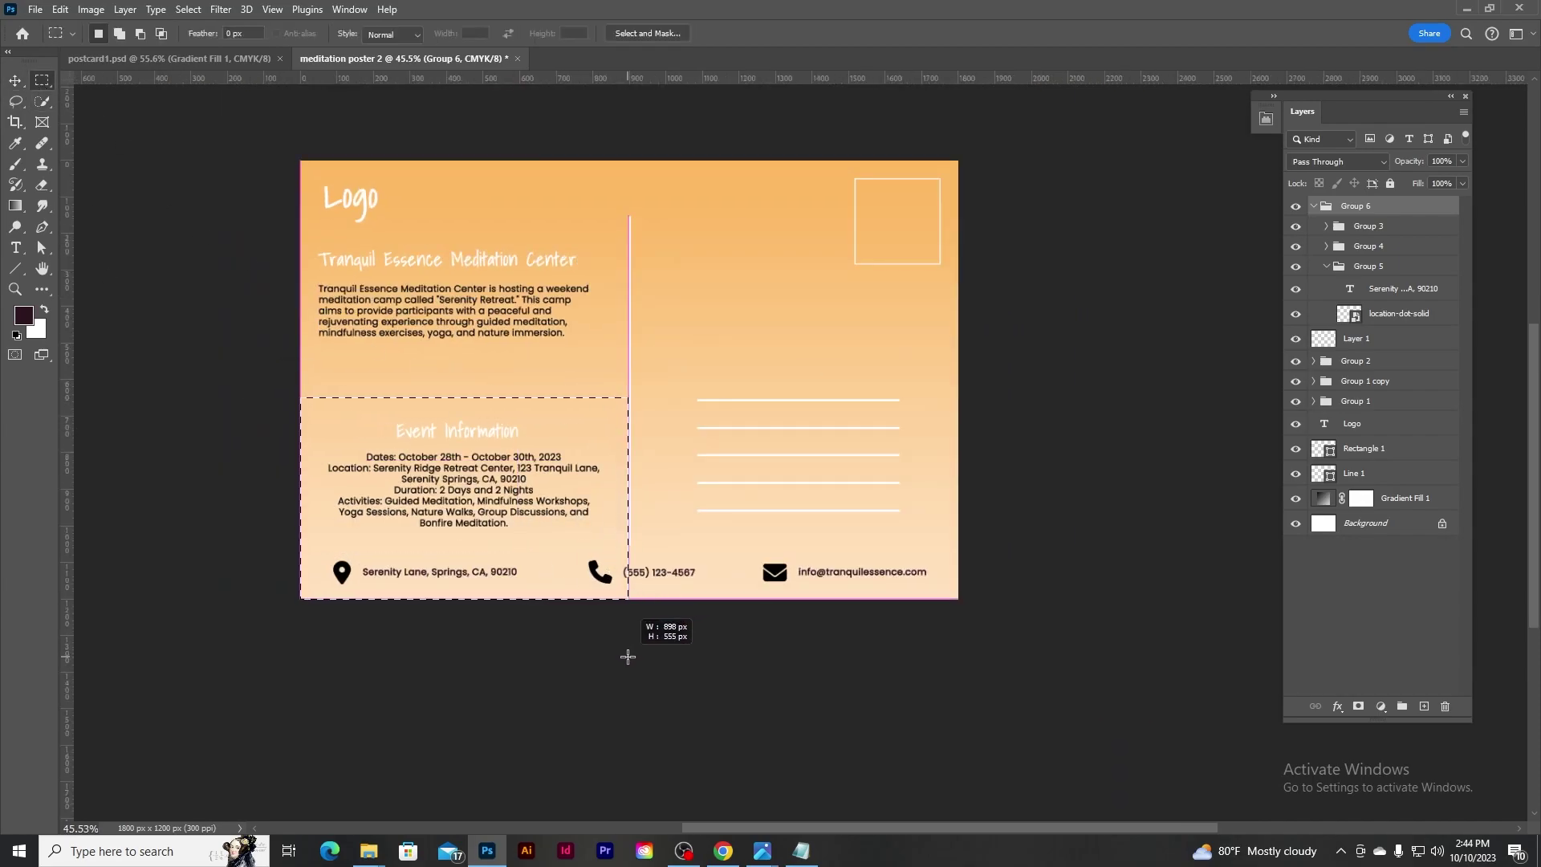
pyautogui.click(15, 80)
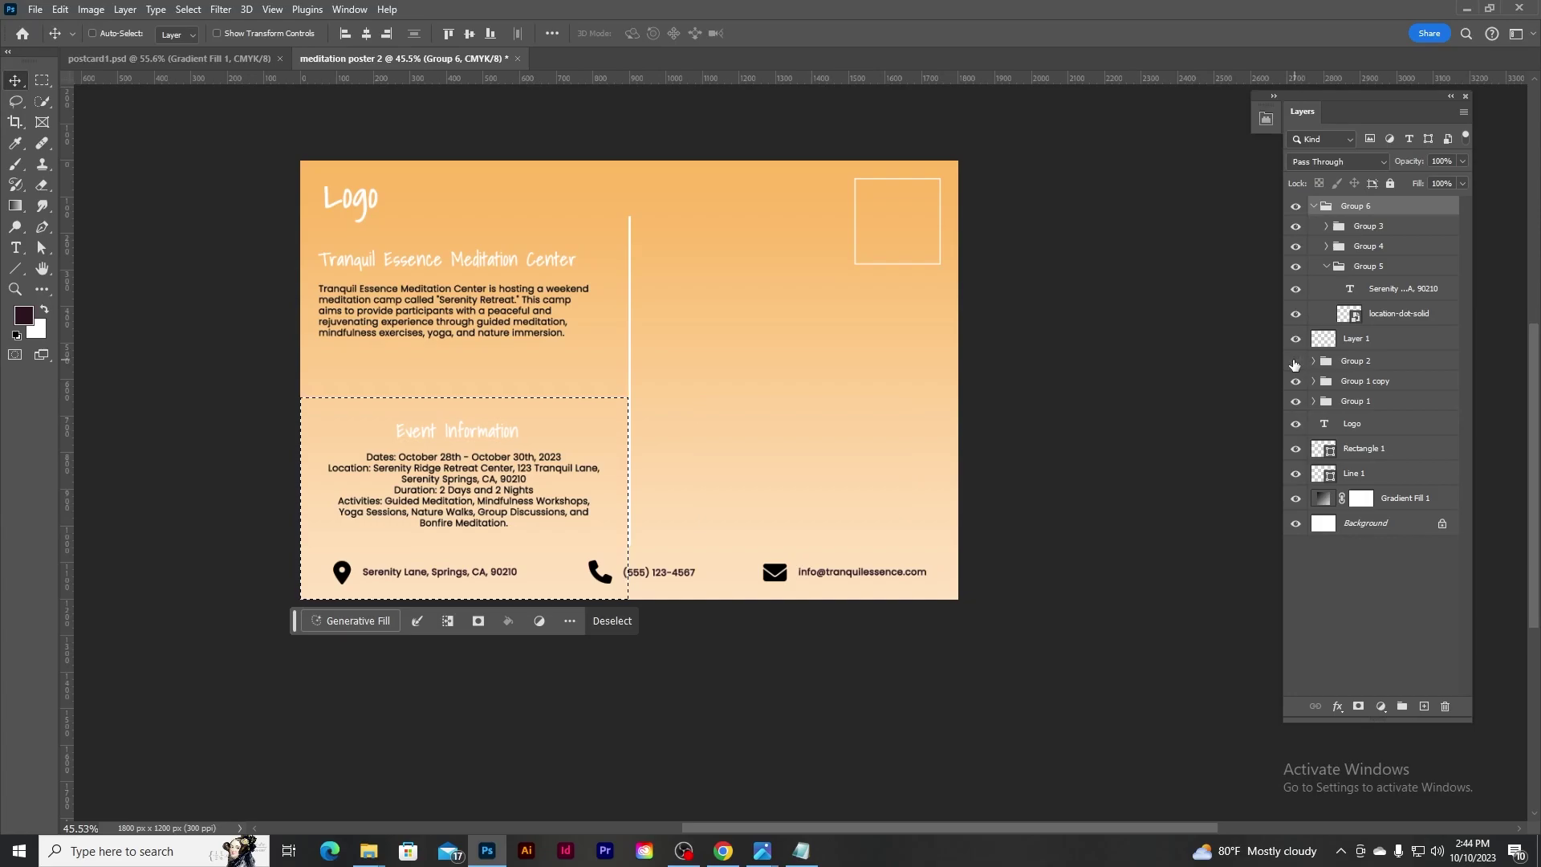
pyautogui.click(1364, 381)
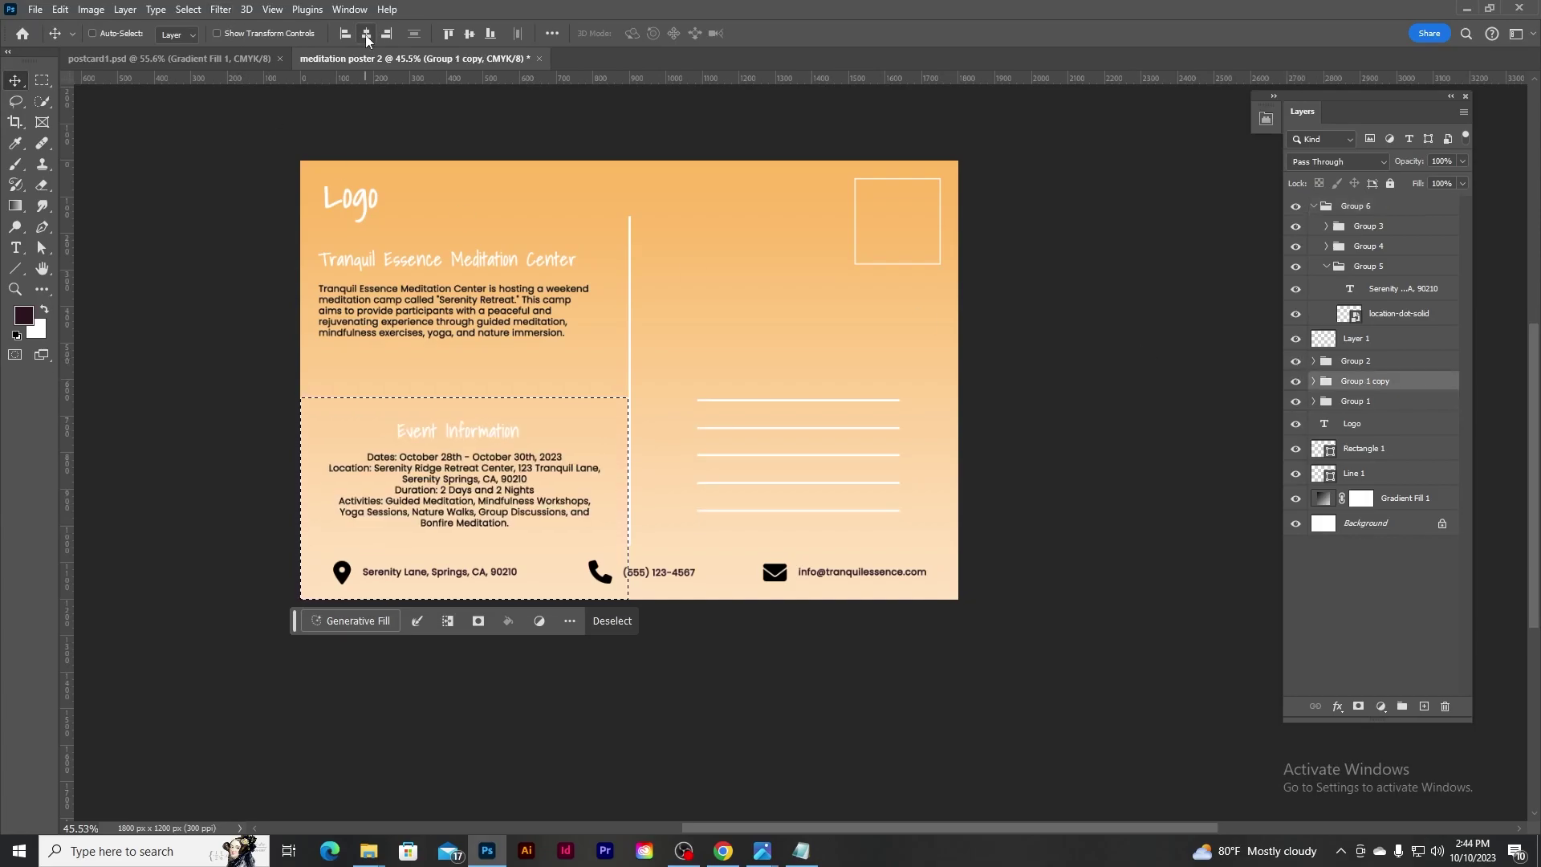
pyautogui.hotkey('ctrl', 'd')
pyautogui.scroll(1, 615, 369)
pyautogui.moveTo(577, 308); pyautogui.dragTo(655, 390)
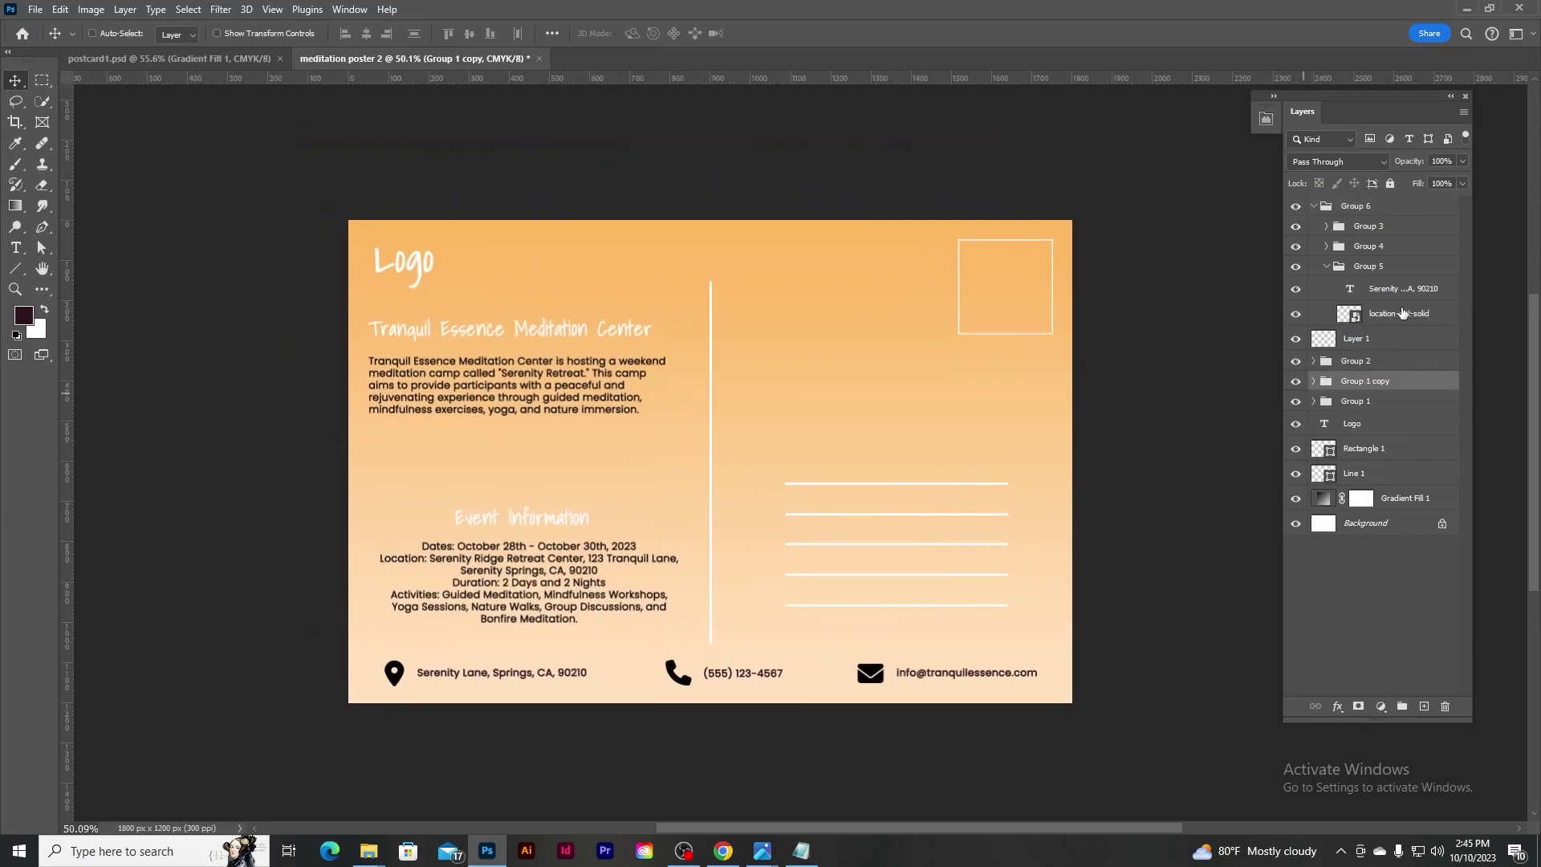
pyautogui.click(1365, 472)
pyautogui.click(1405, 498)
pyautogui.click(1424, 706)
pyautogui.click(169, 59)
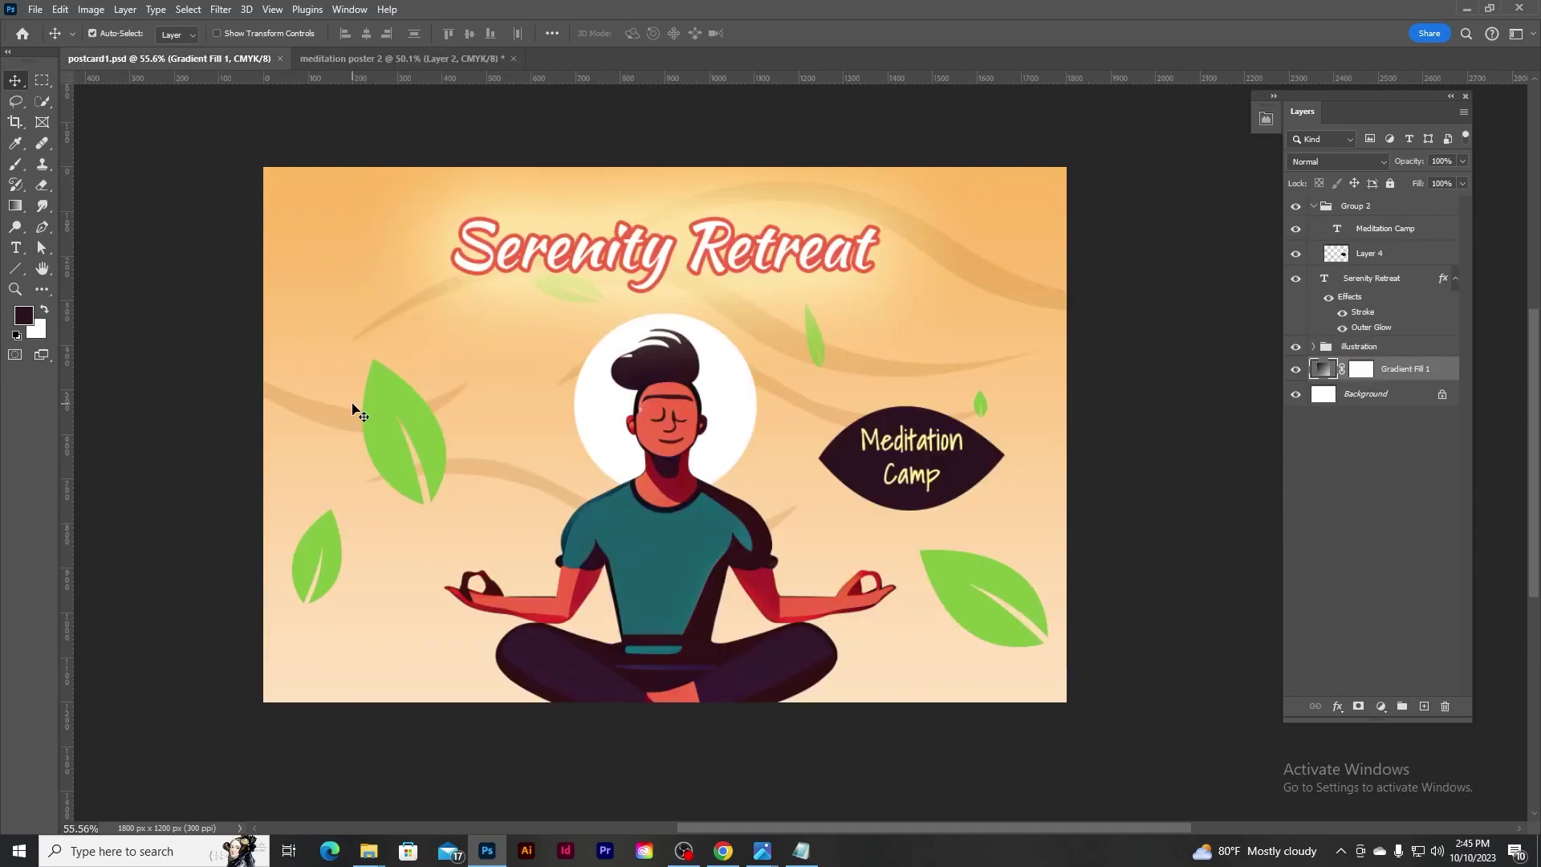
# Drag a green leaf from the artwork onto the postcard back and scale a smaller copy aside.
pyautogui.click(402, 417)
pyautogui.moveTo(401, 425)
pyautogui.mouseDown()
pyautogui.moveTo(690, 518)
pyautogui.moveTo(721, 452)
pyautogui.moveTo(1002, 407)
pyautogui.mouseUp()
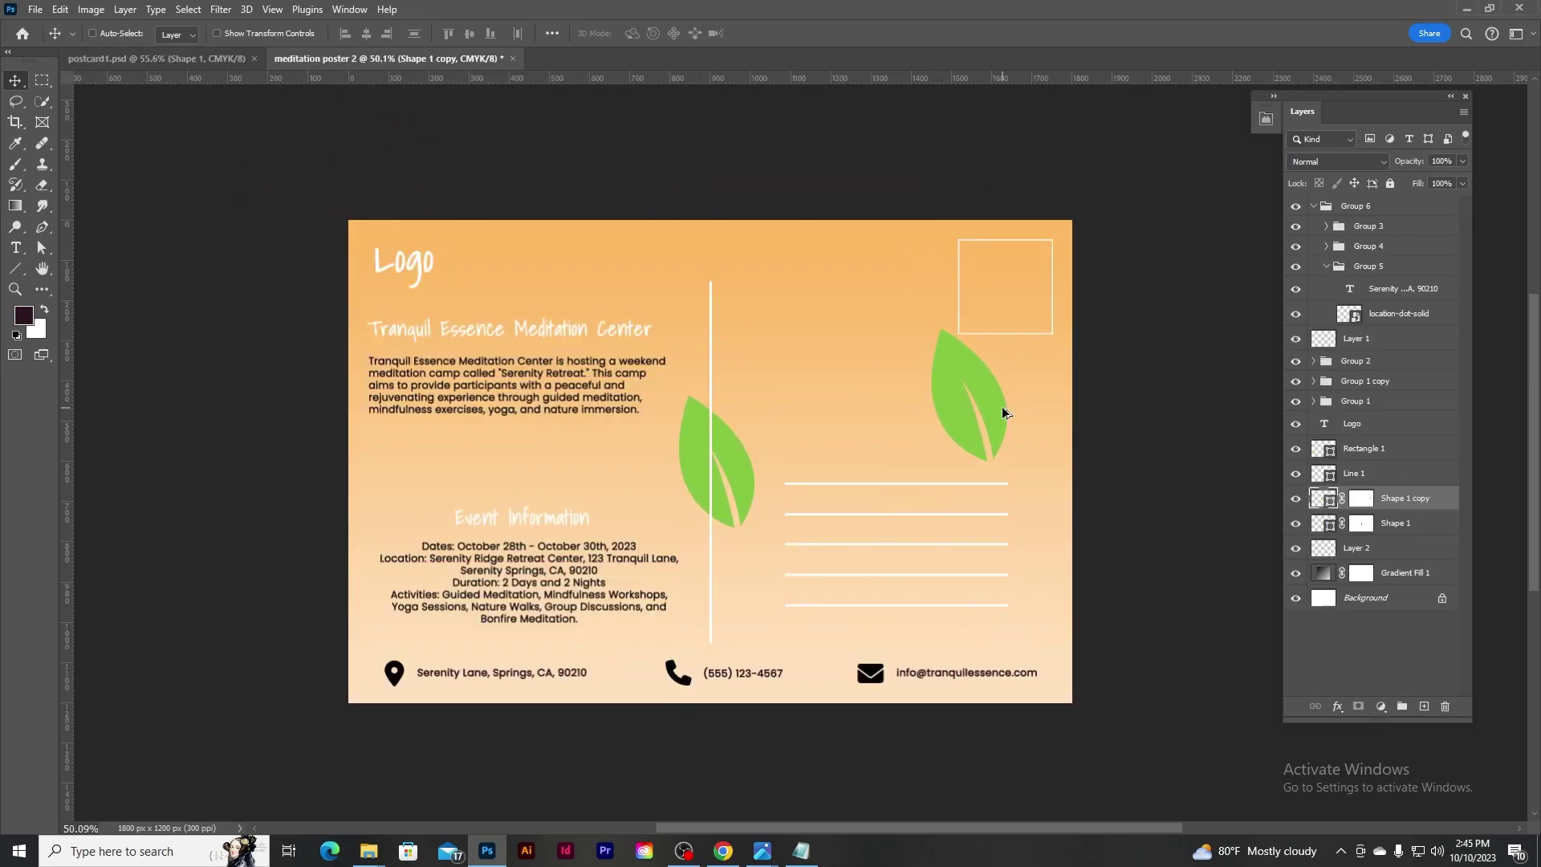
pyautogui.hotkey('ctrl', 't')
pyautogui.moveTo(1013, 329)
pyautogui.mouseDown()
pyautogui.moveTo(958, 400)
pyautogui.moveTo(447, 481)
pyautogui.moveTo(482, 466)
pyautogui.mouseUp()
pyautogui.click(795, 33)
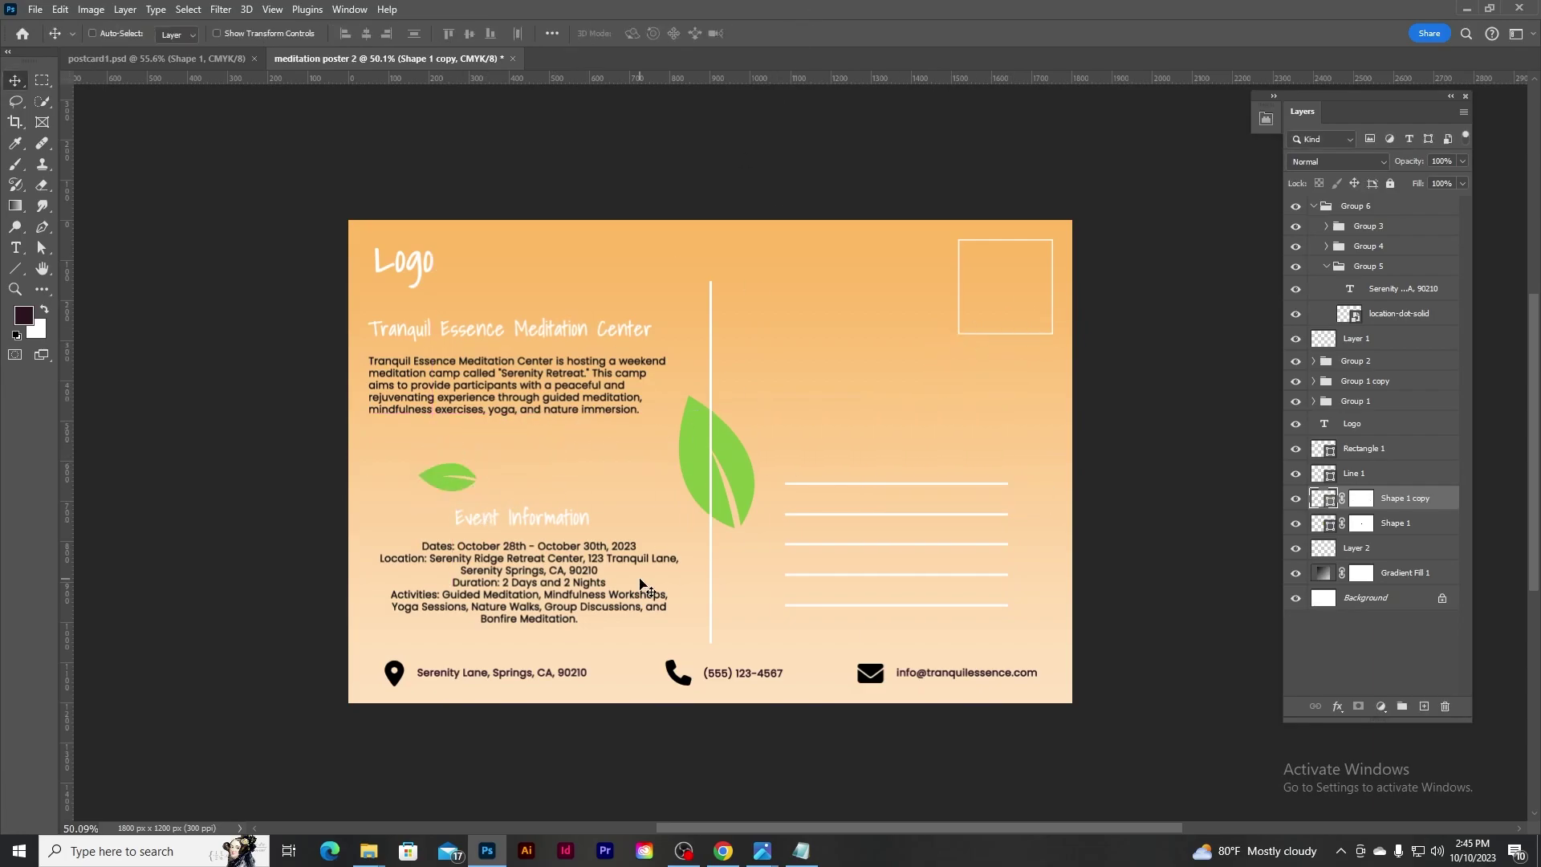
pyautogui.scroll(1, 687, 567)
# Bring a second small leaf from the Serenity Retreat artwork to the postcard's top right.
pyautogui.click(201, 59)
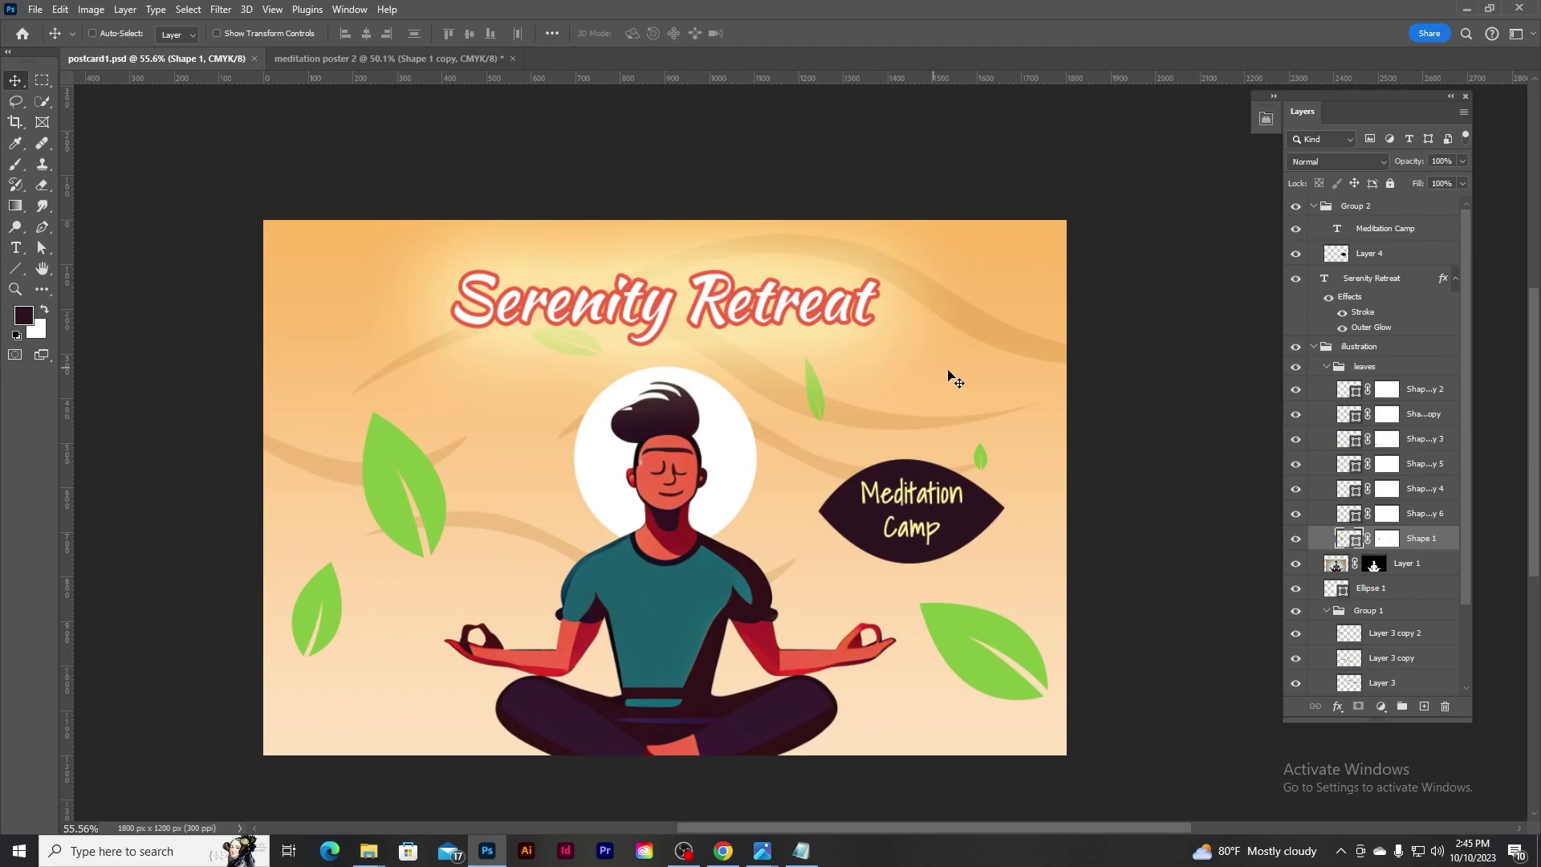
pyautogui.keyDown('ctrl'); pyautogui.click(822, 391); pyautogui.keyUp('ctrl')
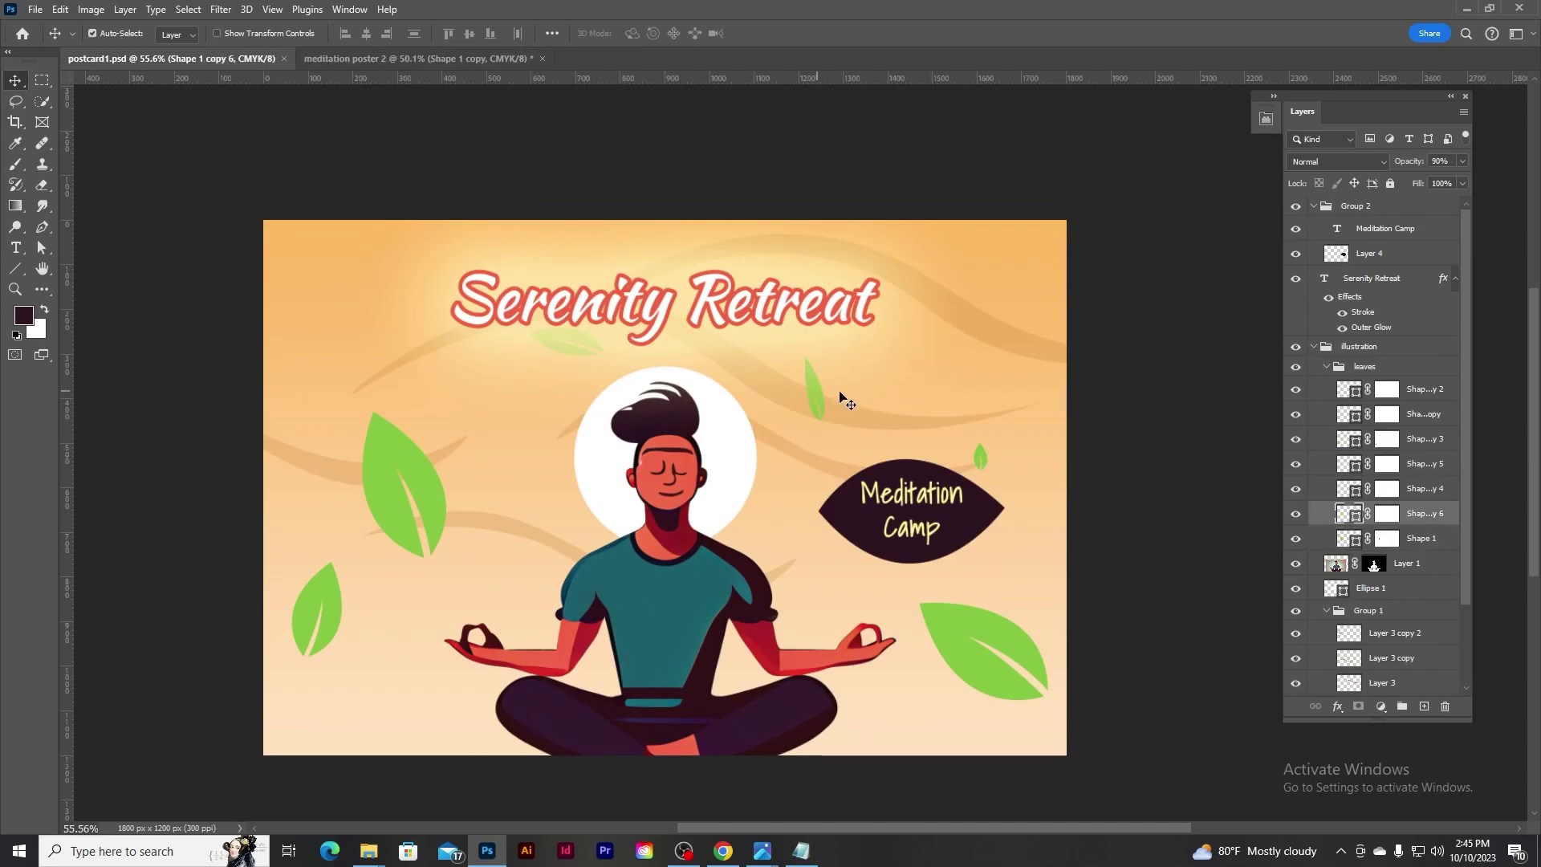
pyautogui.moveTo(837, 419); pyautogui.dragTo(1043, 419)
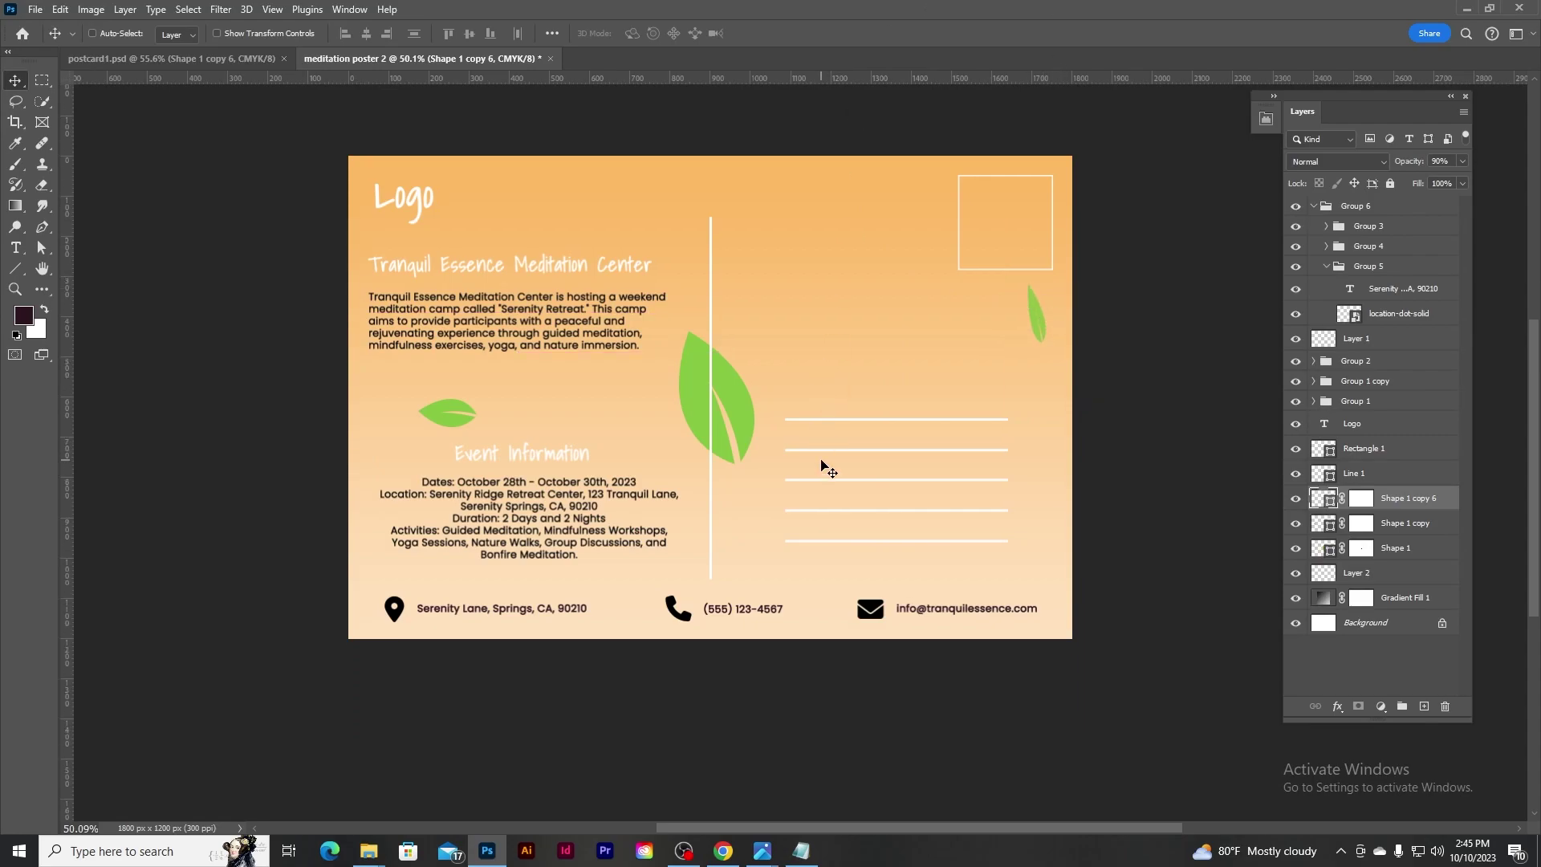
pyautogui.click(1326, 265)
# Apply transforms to the small leaf above Event Information and to the large leaf.
pyautogui.scroll(-1, 727, 372)
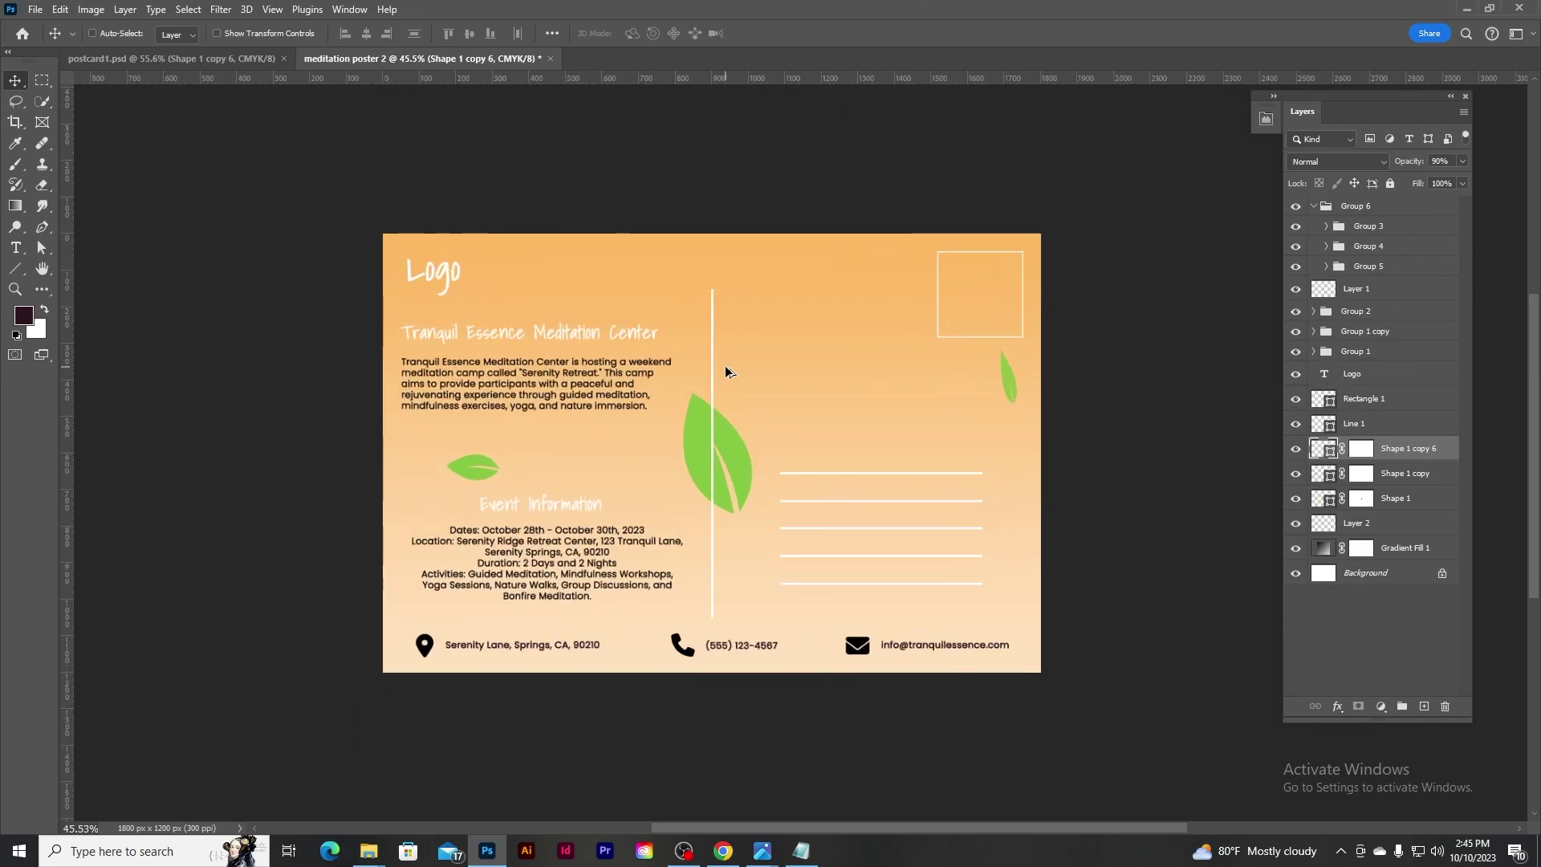
pyautogui.click(1426, 484)
pyautogui.hotkey('ctrl', 't')
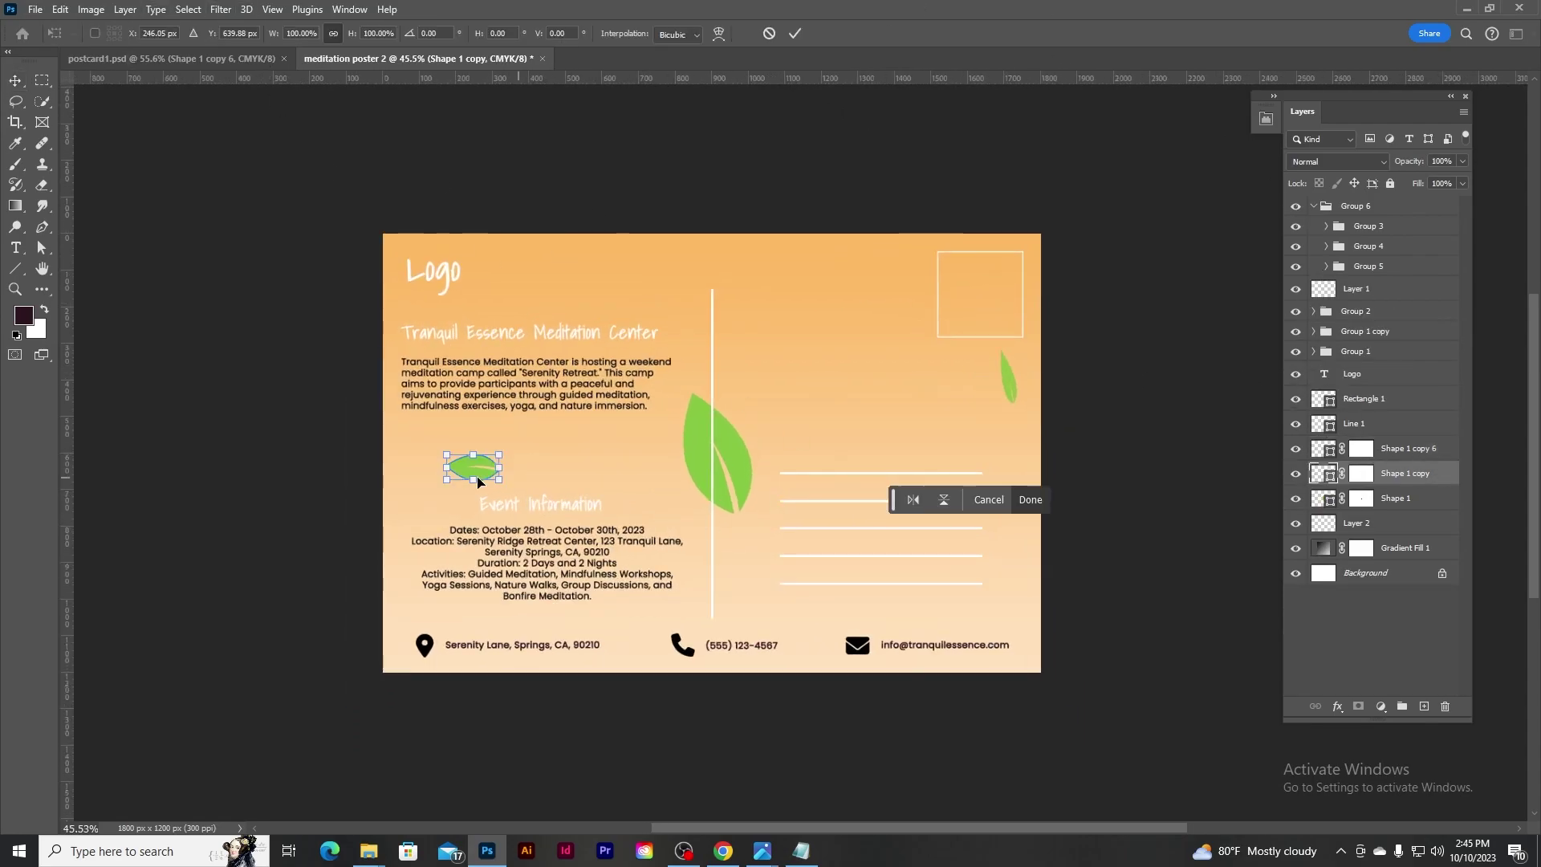
pyautogui.click(795, 35)
pyautogui.click(1401, 499)
pyautogui.hotkey('ctrl', 't')
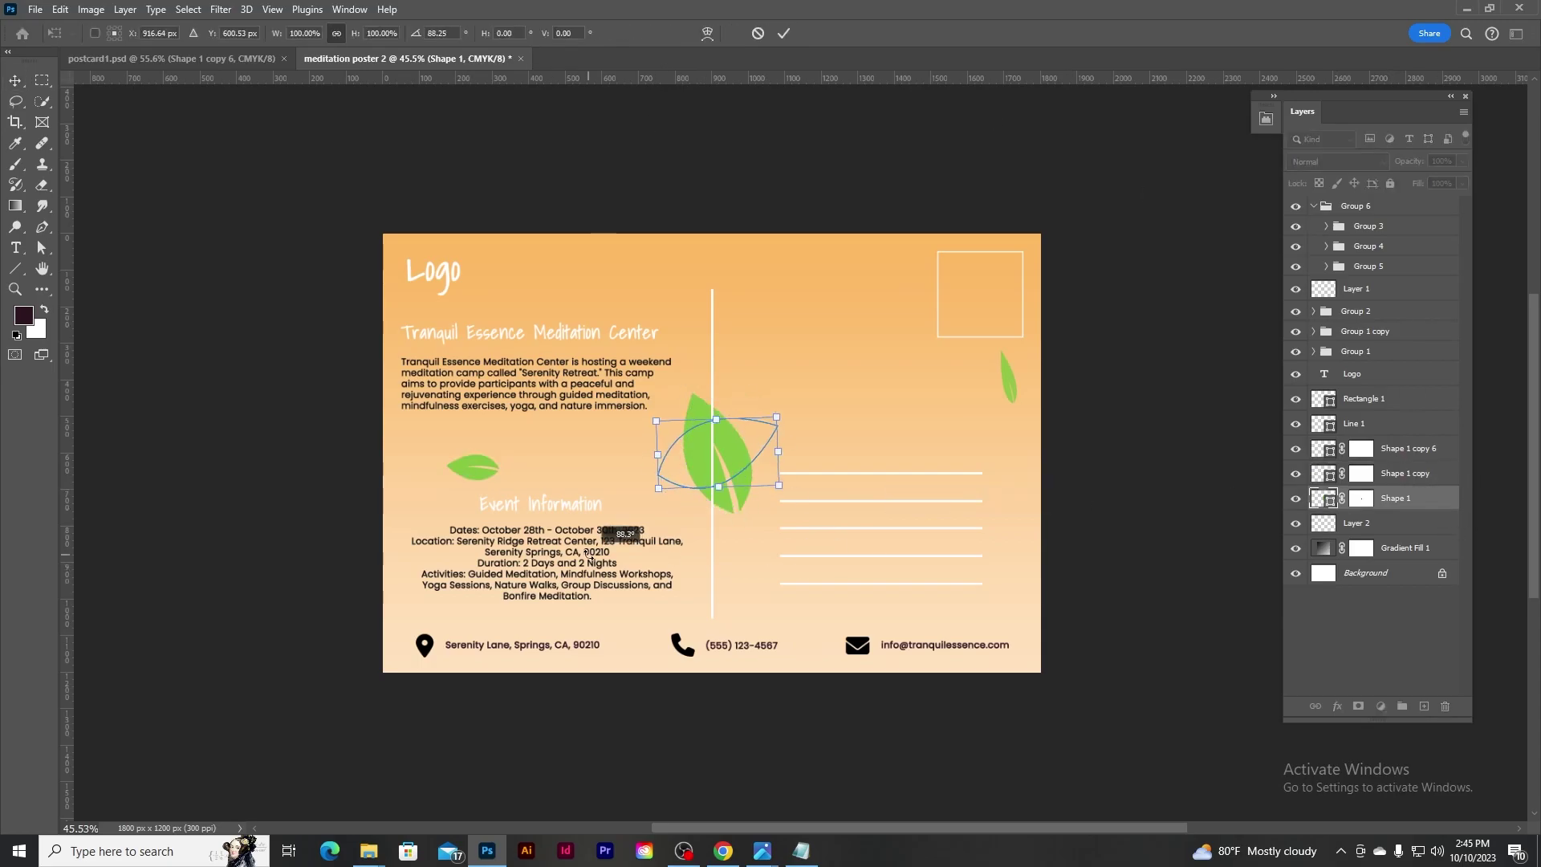
pyautogui.click(783, 32)
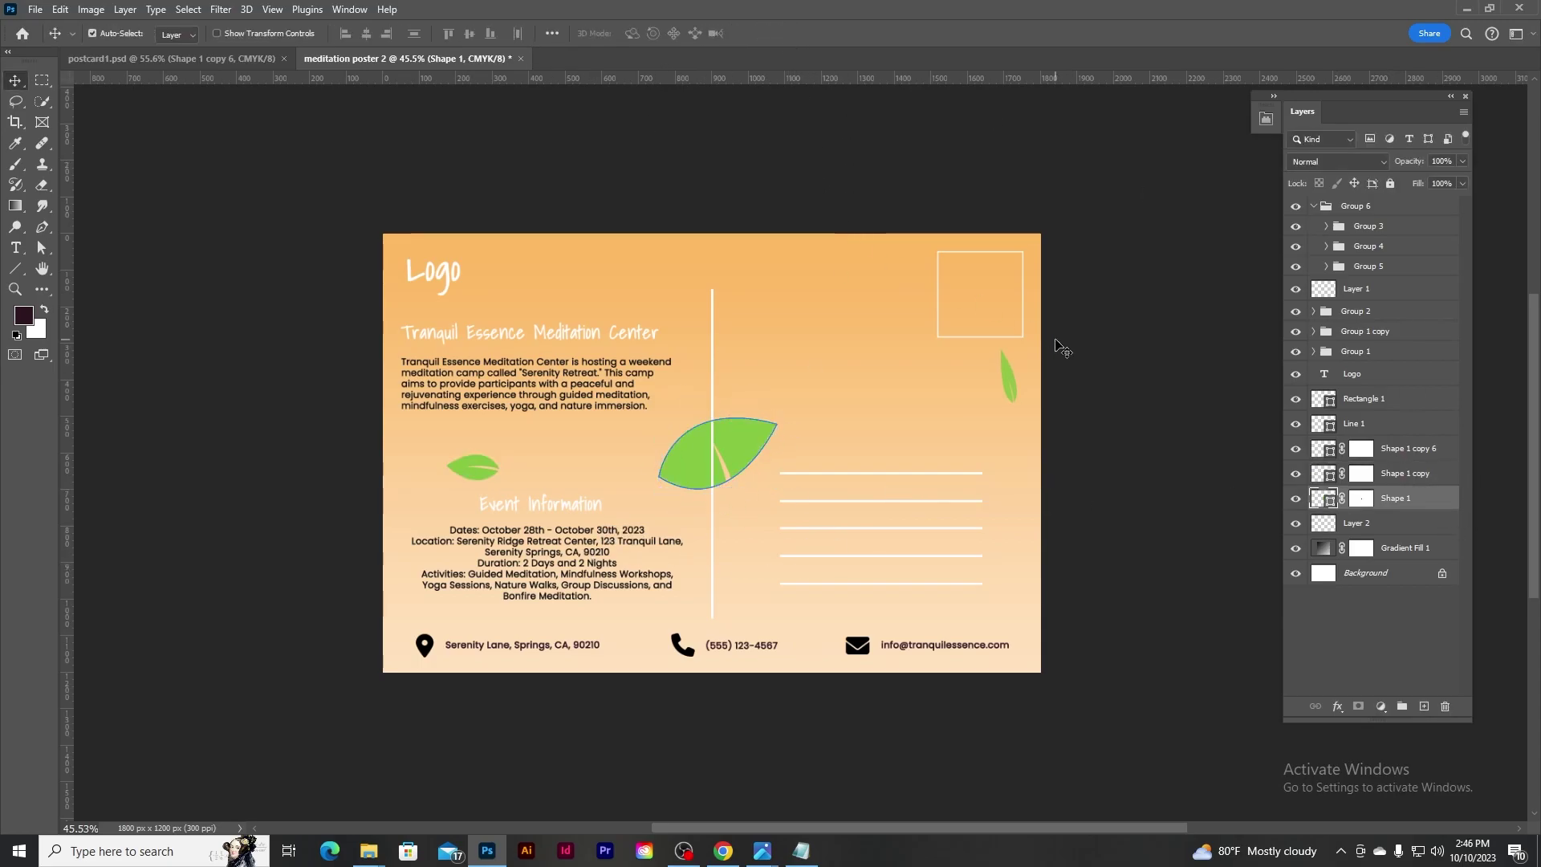
pyautogui.press('Delete')
pyautogui.press('Return')
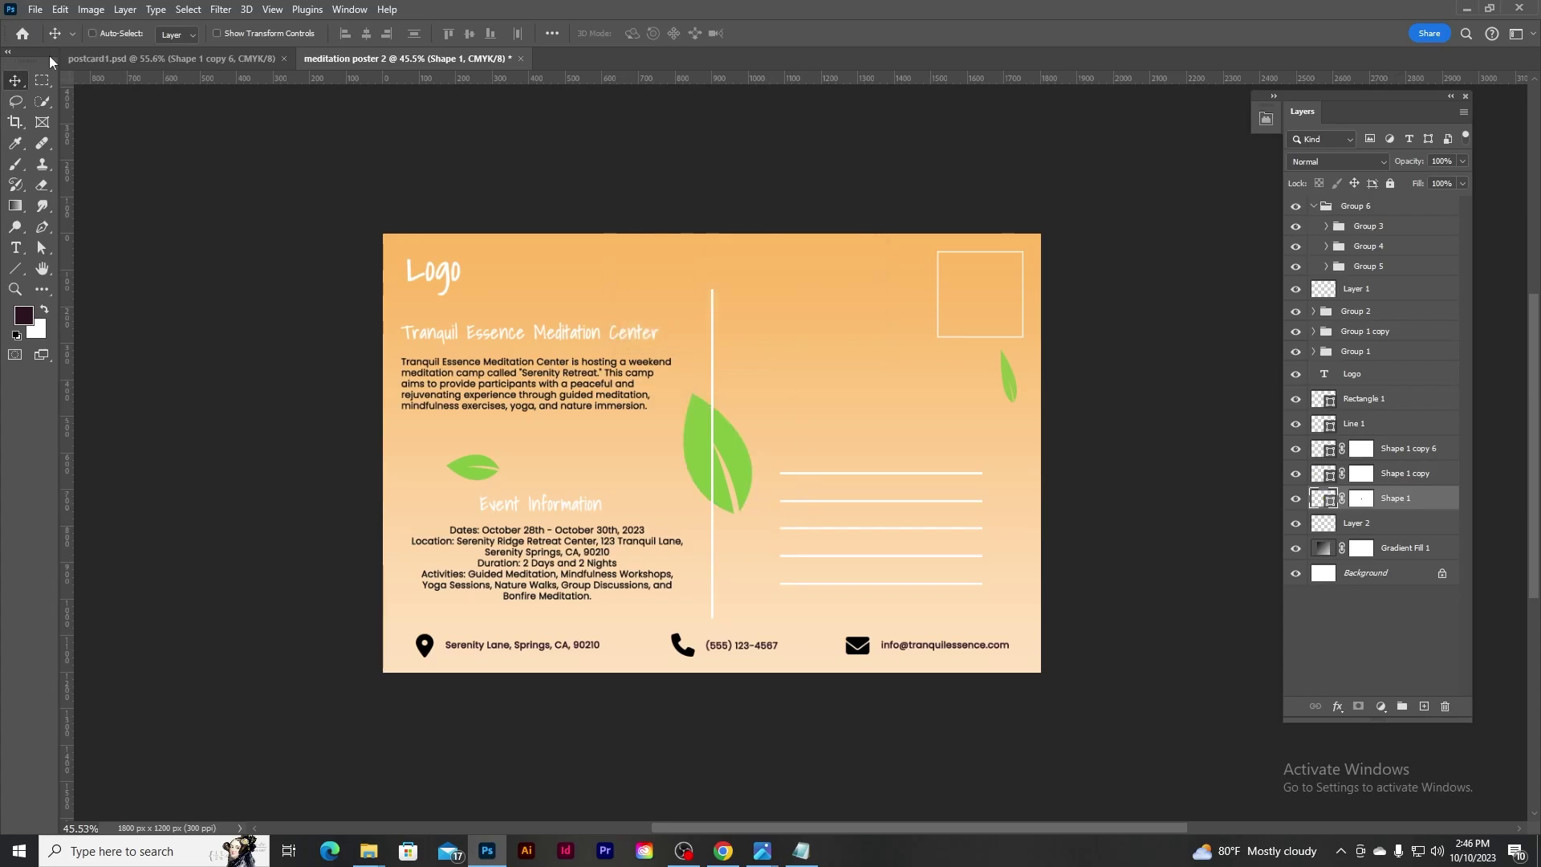
# Rotate the large leaf to a tilt and place it beside the divider above the address lines.
pyautogui.hotkey('ctrl', 't')
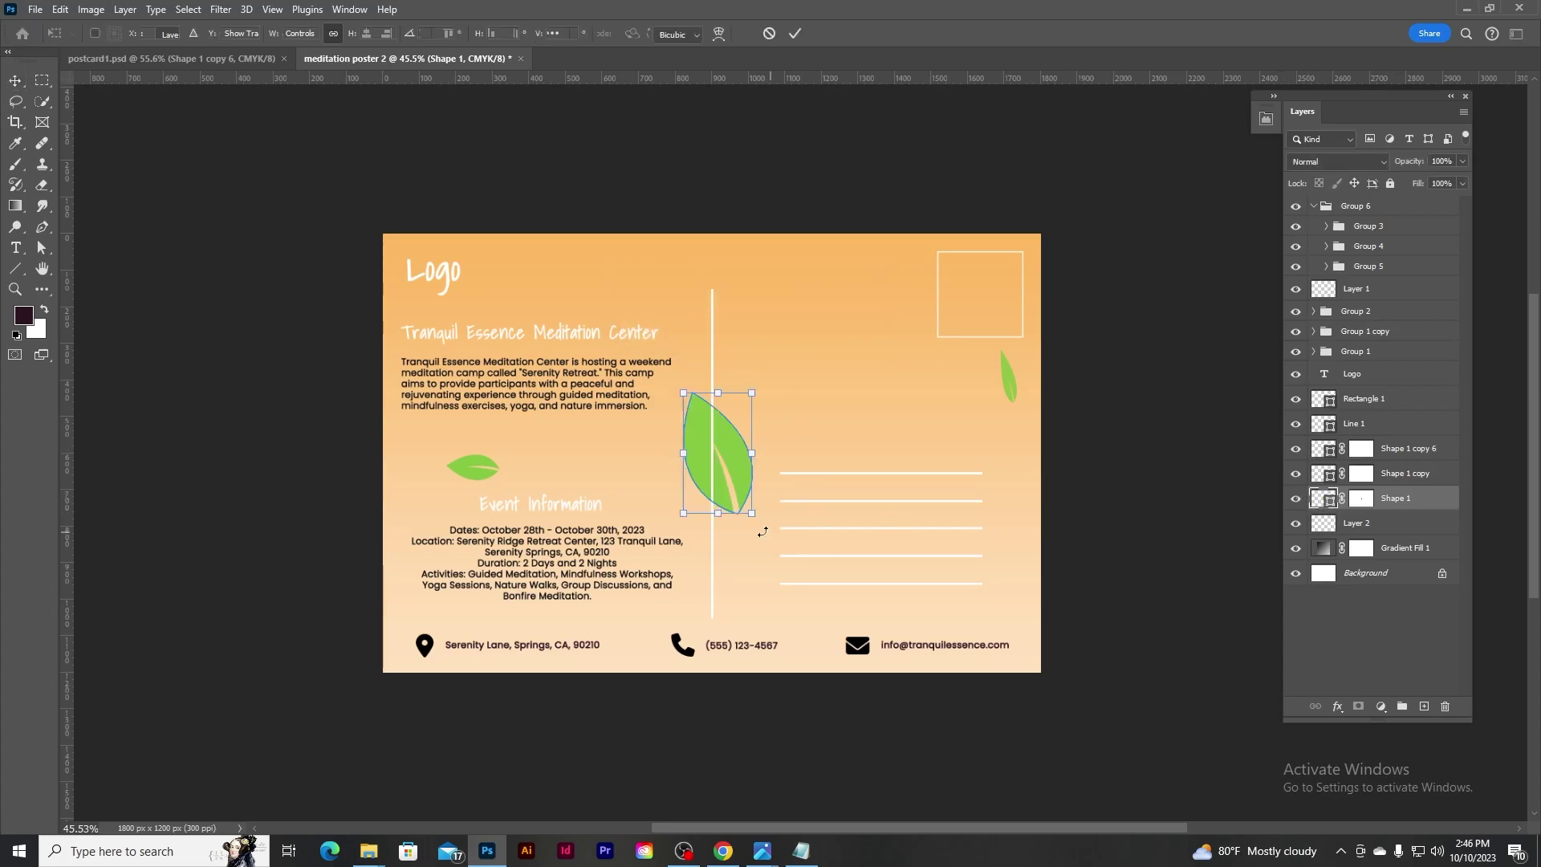
pyautogui.moveTo(771, 378); pyautogui.dragTo(802, 494)
pyautogui.click(795, 33)
pyautogui.moveTo(719, 443)
pyautogui.mouseDown()
pyautogui.moveTo(754, 257)
pyautogui.moveTo(768, 422)
pyautogui.moveTo(821, 392)
pyautogui.moveTo(625, 649)
pyautogui.moveTo(712, 381)
pyautogui.moveTo(728, 485)
pyautogui.moveTo(744, 456)
pyautogui.mouseUp()
pyautogui.scroll(-1, 789, 508)
pyautogui.scroll(2, 789, 508)
pyautogui.keyDown('alt'); pyautogui.scroll(1, 723, 542); pyautogui.keyUp('alt')
pyautogui.keyDown('alt'); pyautogui.scroll(-1, 712, 382); pyautogui.keyUp('alt')
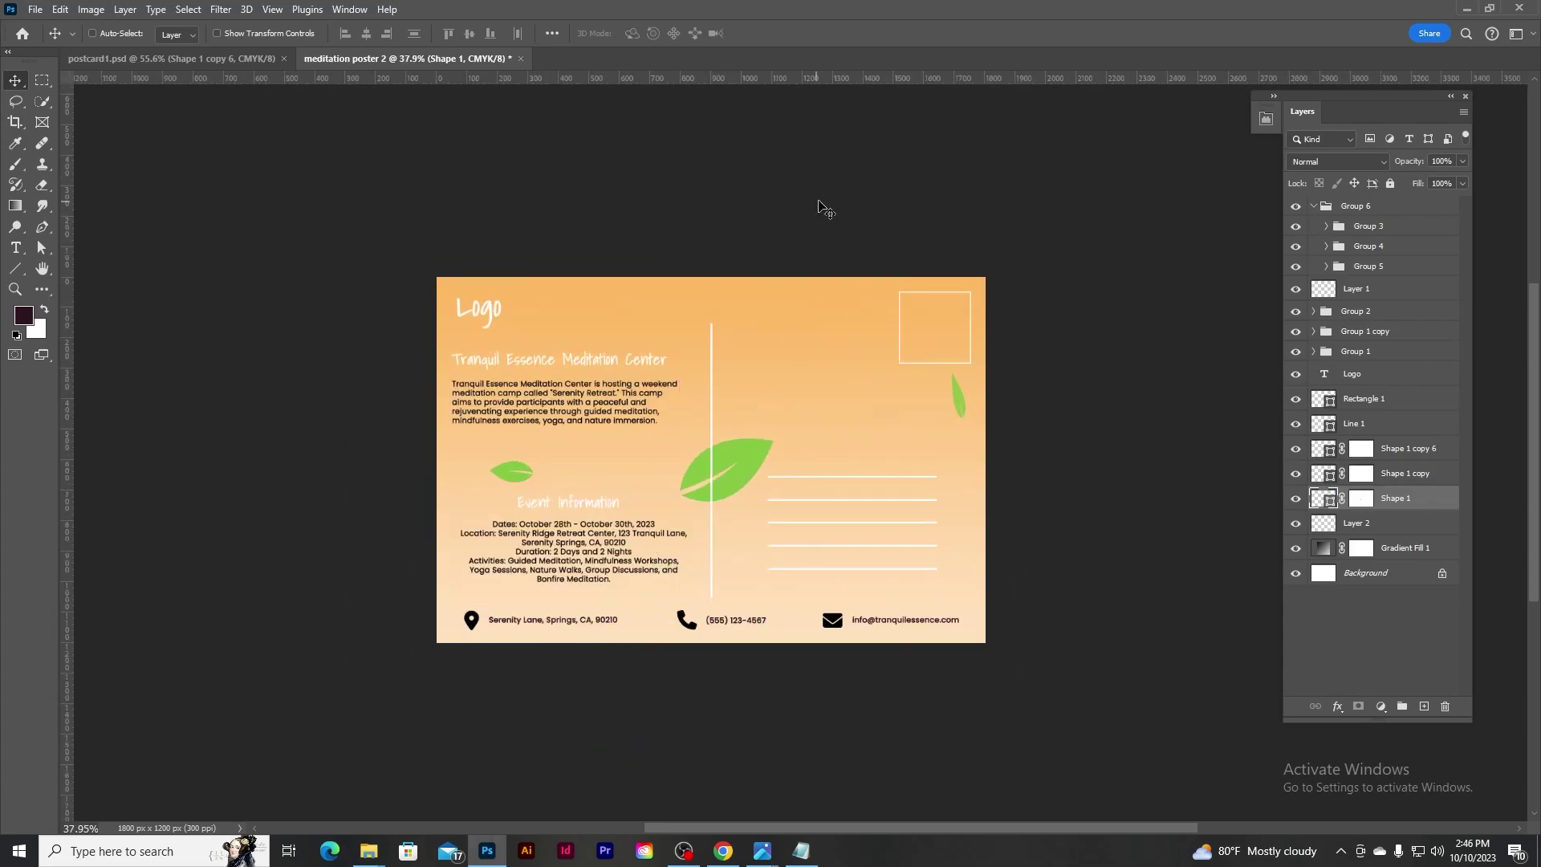
pyautogui.keyDown('alt'); pyautogui.scroll(1, 714, 401); pyautogui.keyUp('alt')
# Save as meditation poster 2.psd in Desktop > postcard design, accepting Maximize Compatibility.
pyautogui.keyDown('alt'); pyautogui.scroll(1, 715, 401); pyautogui.keyUp('alt')
pyautogui.keyDown('alt'); pyautogui.scroll(-2, 714, 407); pyautogui.keyUp('alt')
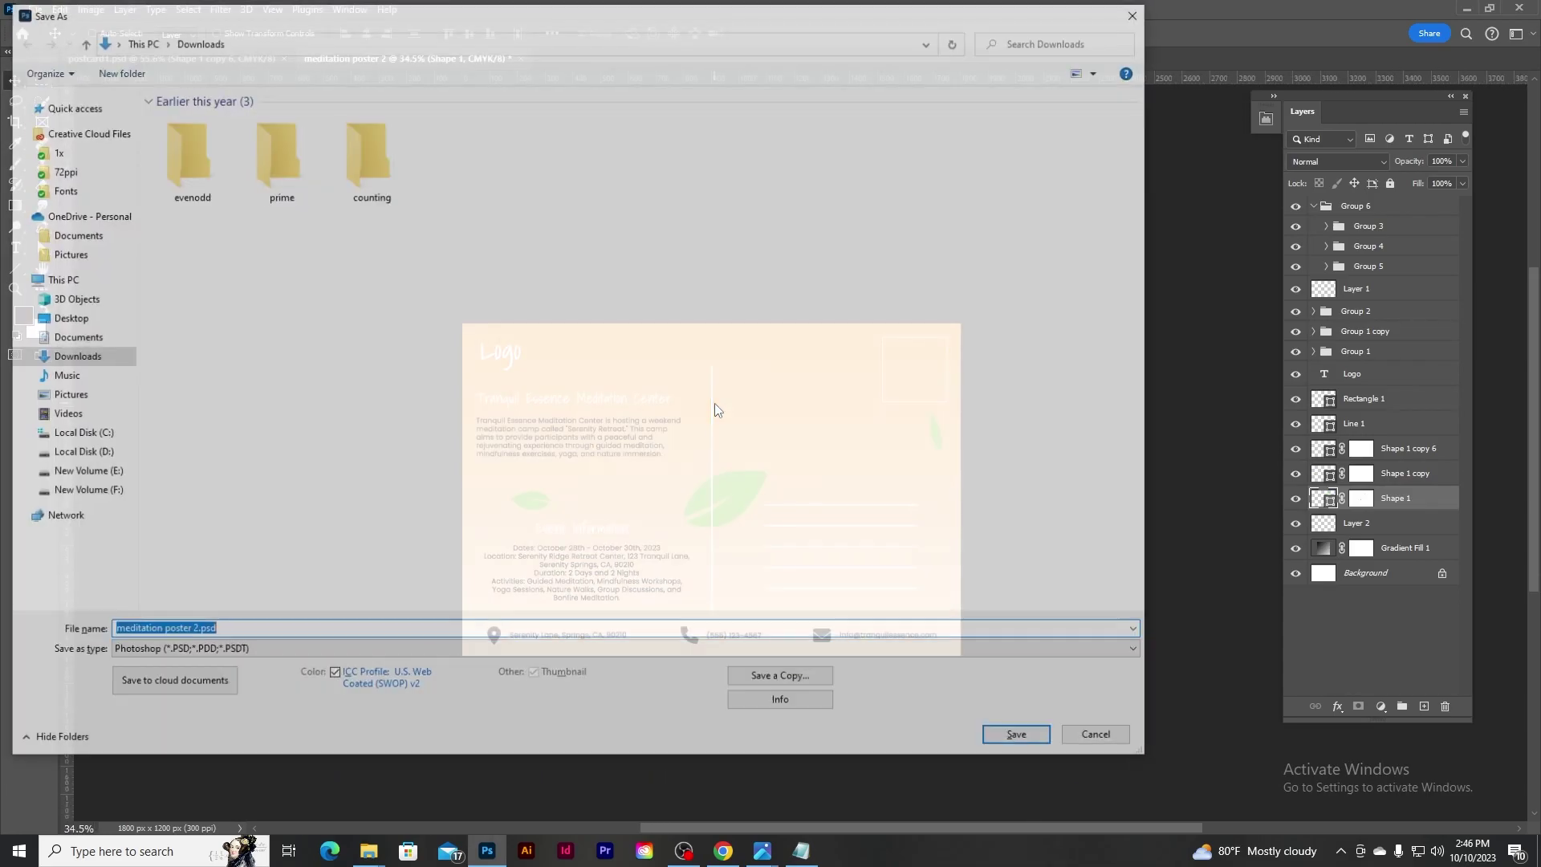
pyautogui.hotkey('ctrl', 'shift', 's')
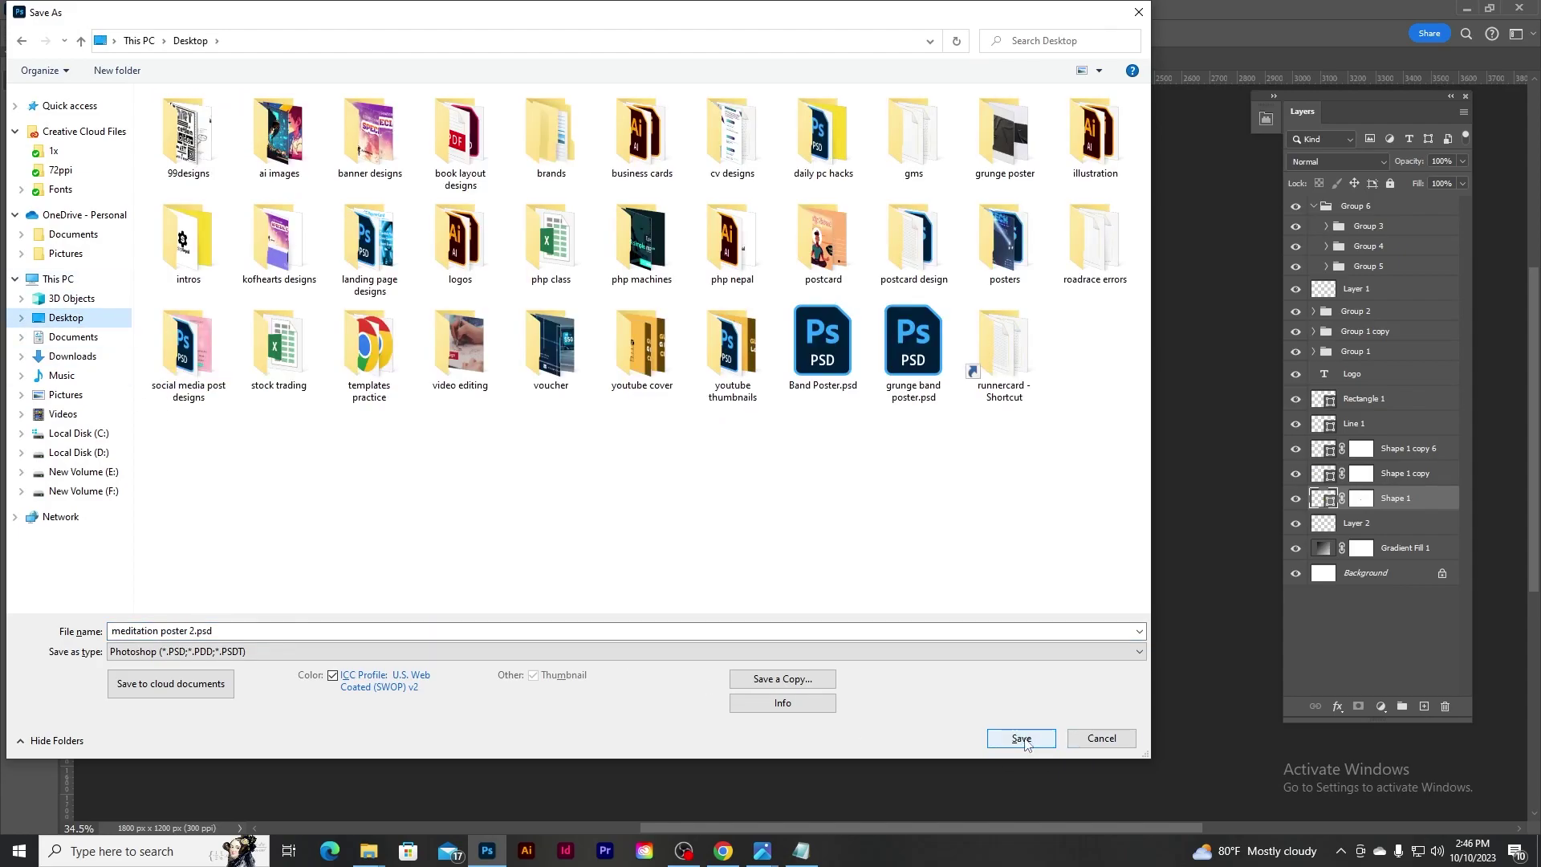
pyautogui.click(832, 232)
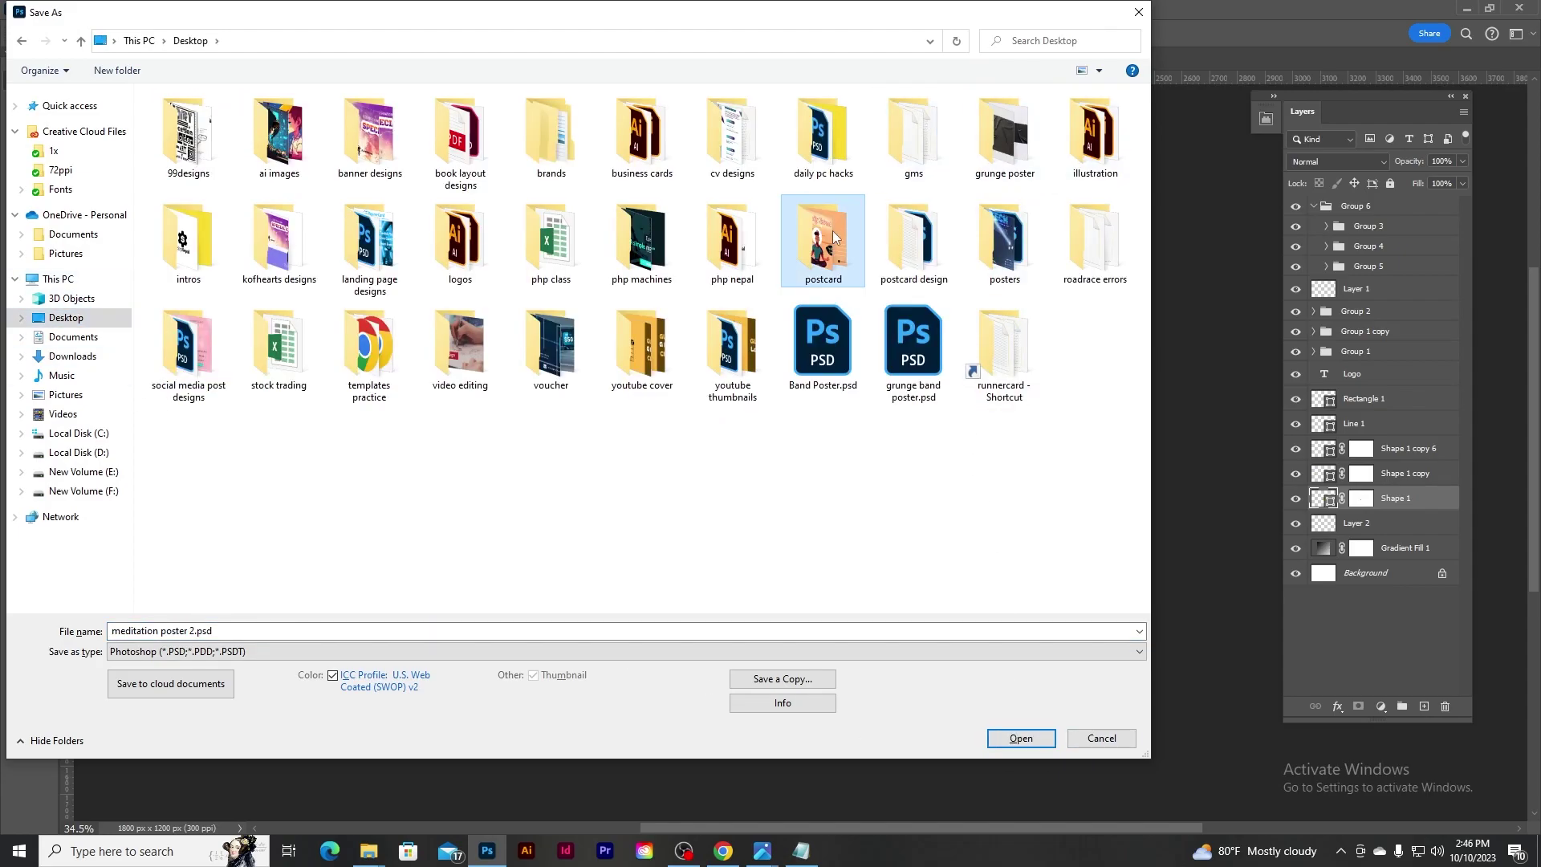
pyautogui.doubleClick(898, 233)
pyautogui.click(993, 734)
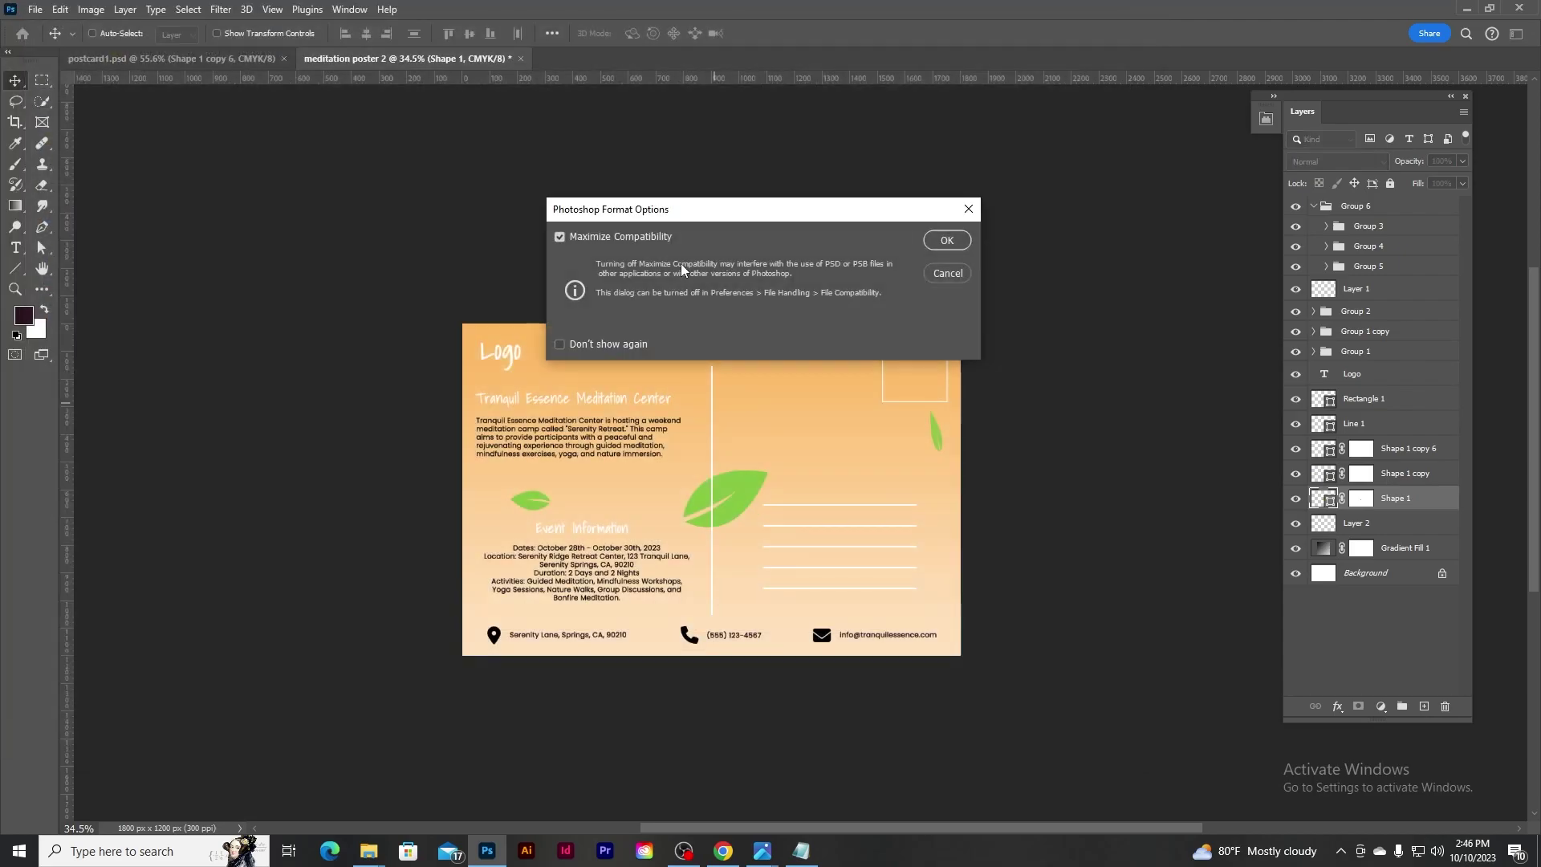
pyautogui.click(947, 240)
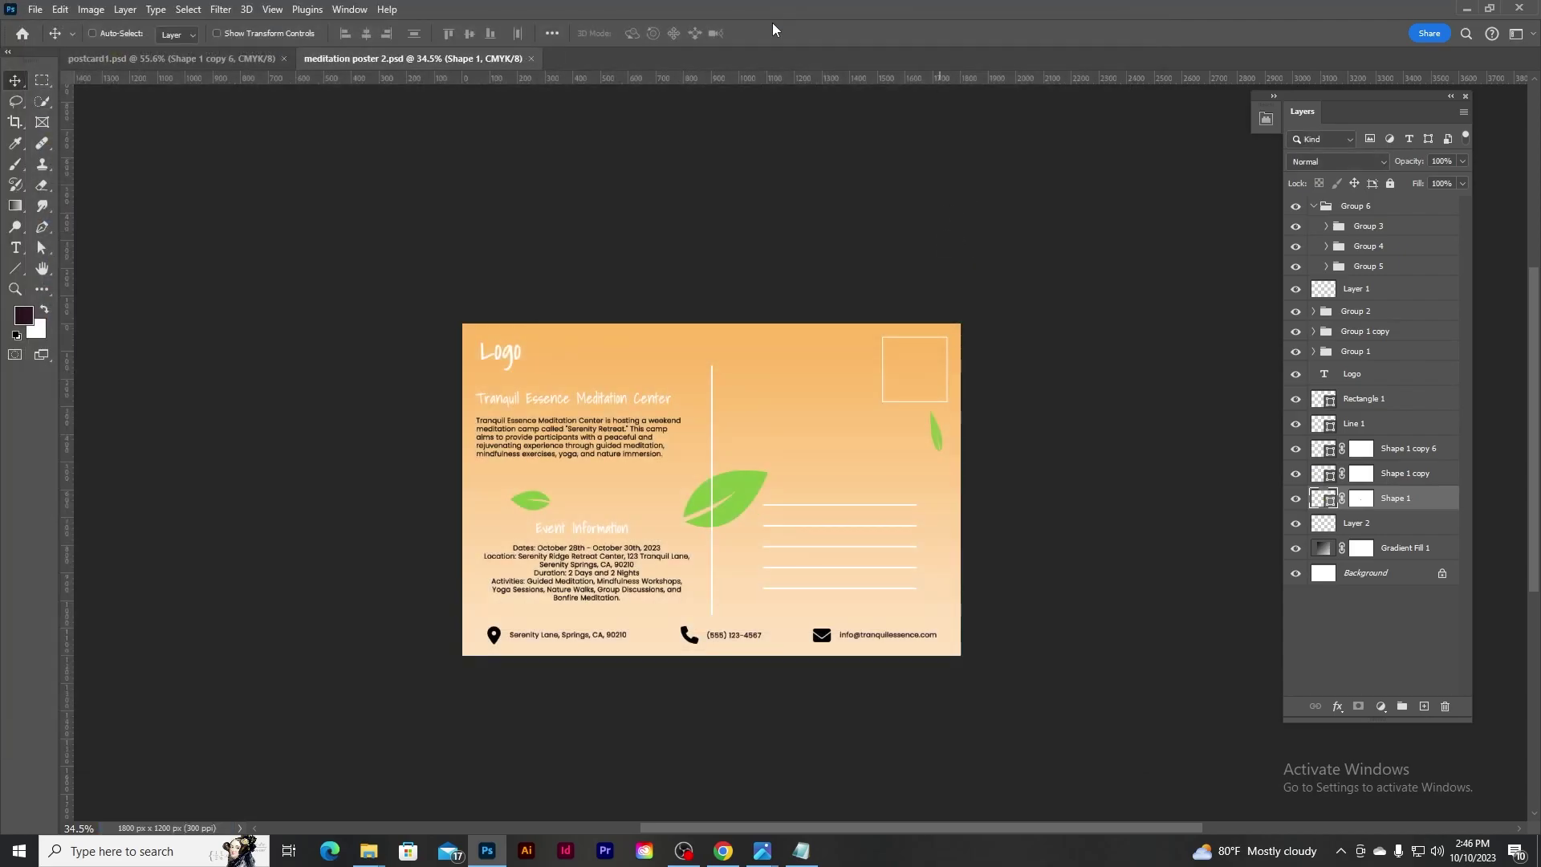
pyautogui.click(219, 60)
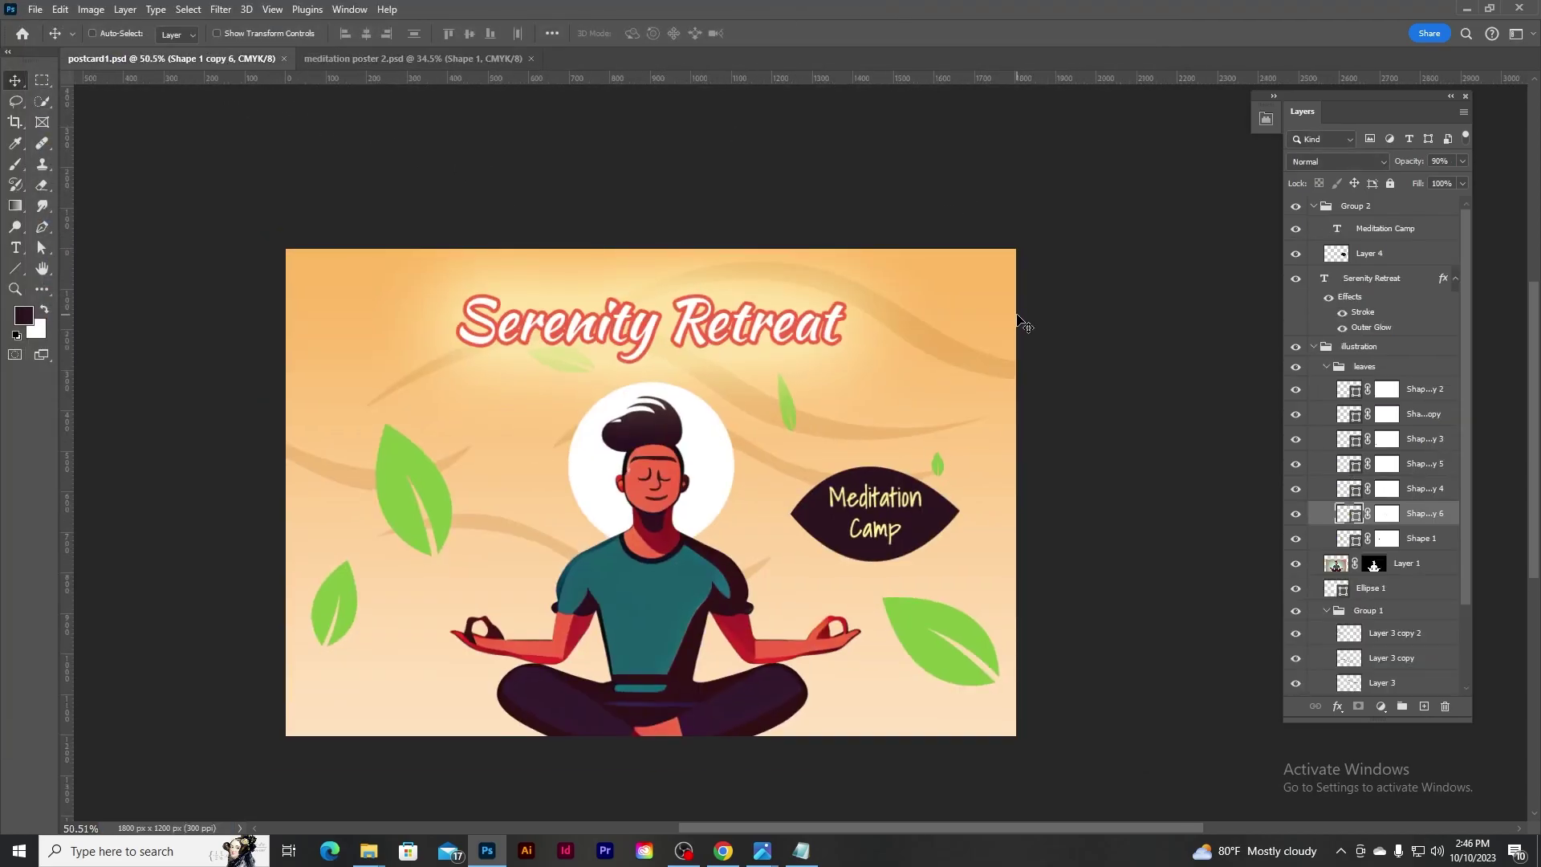
pyautogui.scroll(-2, 880, 377)
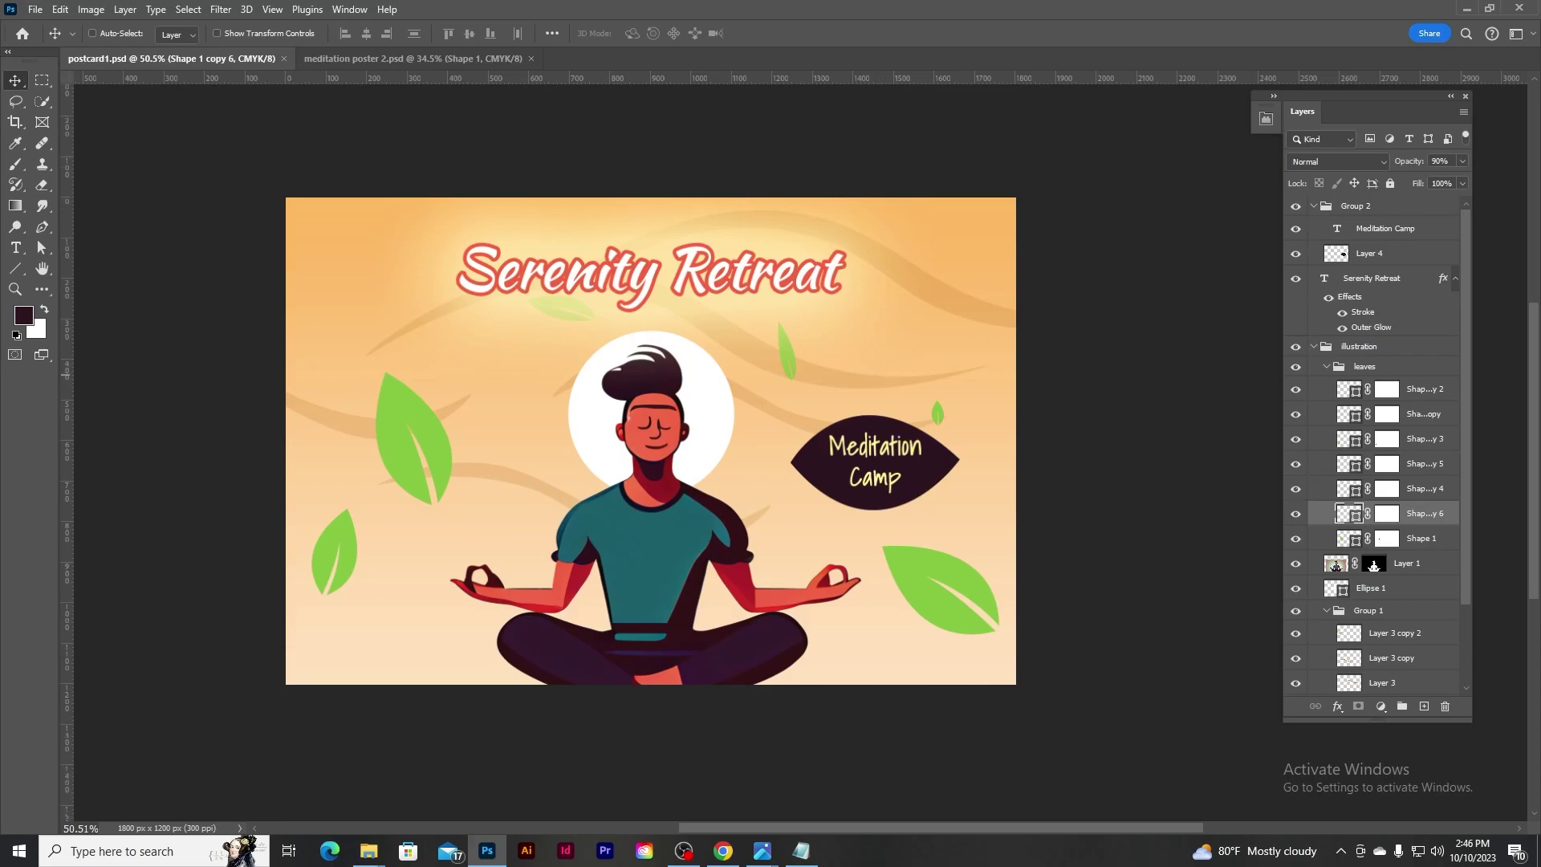